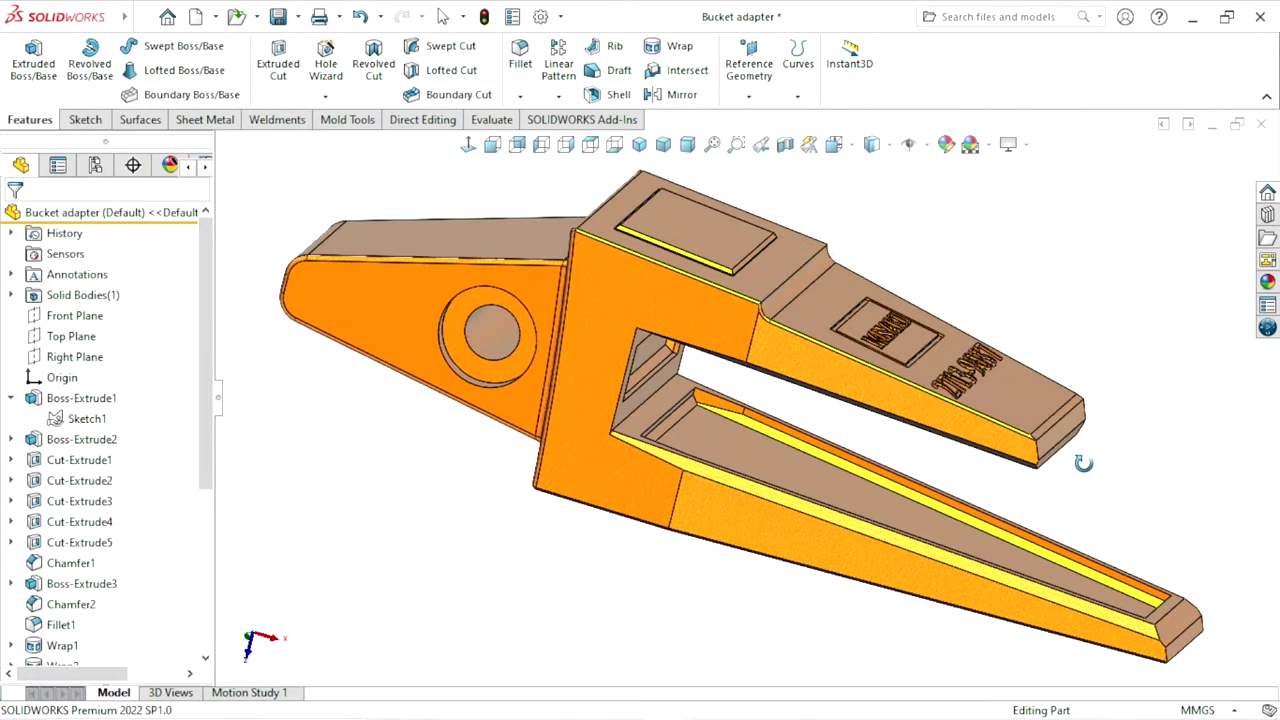
Orbit the 3D bucket adapter model to inspect it from above, front, side and rear.
middle_drag(1070, 492, 808, 443)
middle_drag(945, 428, 711, 419)
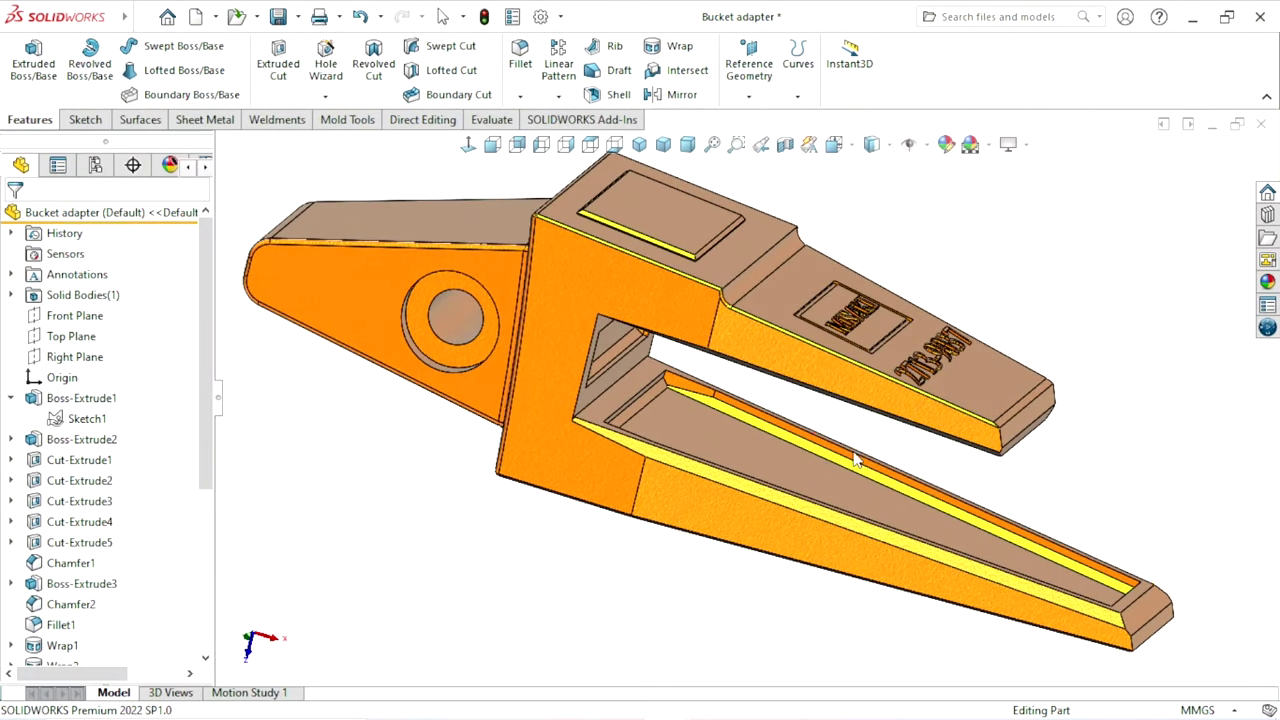
mouse_move(955, 390)
middle_down()
mouse_move(1047, 378)
mouse_move(941, 452)
middle_up()
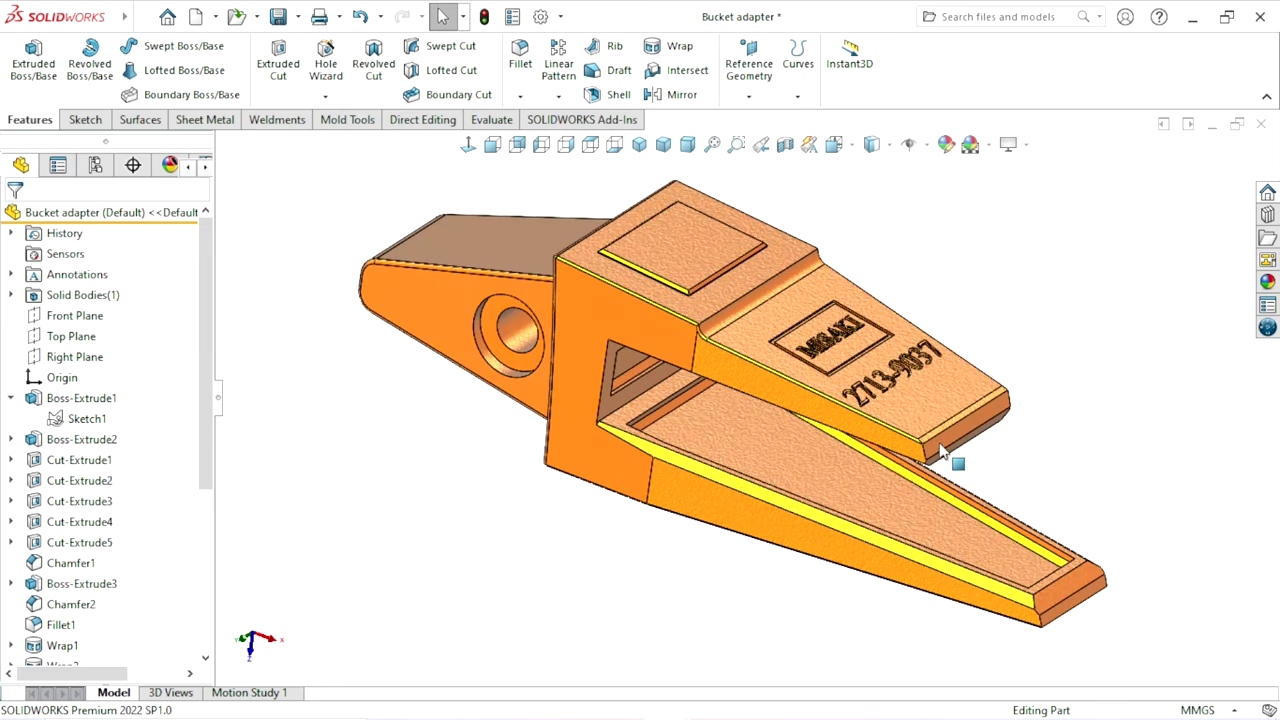
mouse_move(1041, 412)
middle_down()
mouse_move(1081, 397)
mouse_move(1017, 394)
mouse_move(903, 423)
mouse_move(931, 403)
mouse_move(970, 442)
mouse_move(910, 324)
mouse_move(870, 352)
mouse_move(760, 358)
middle_up()
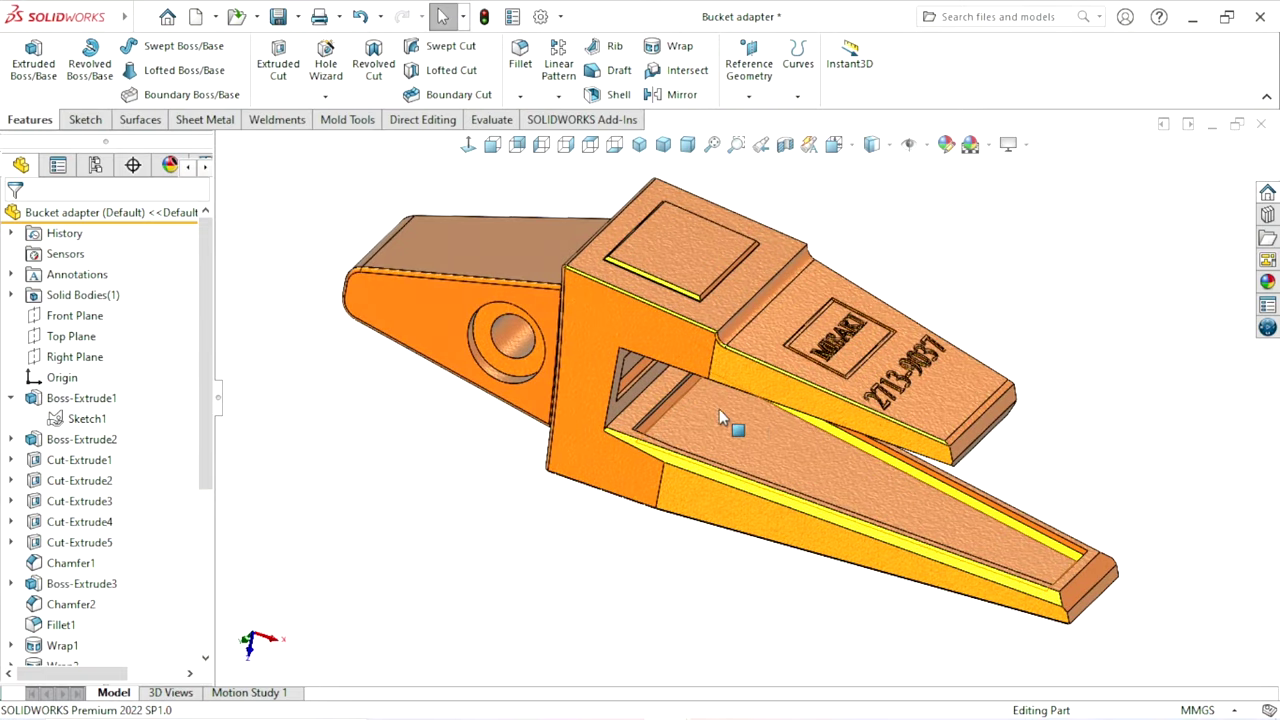
middle_drag(1027, 416, 1030, 384)
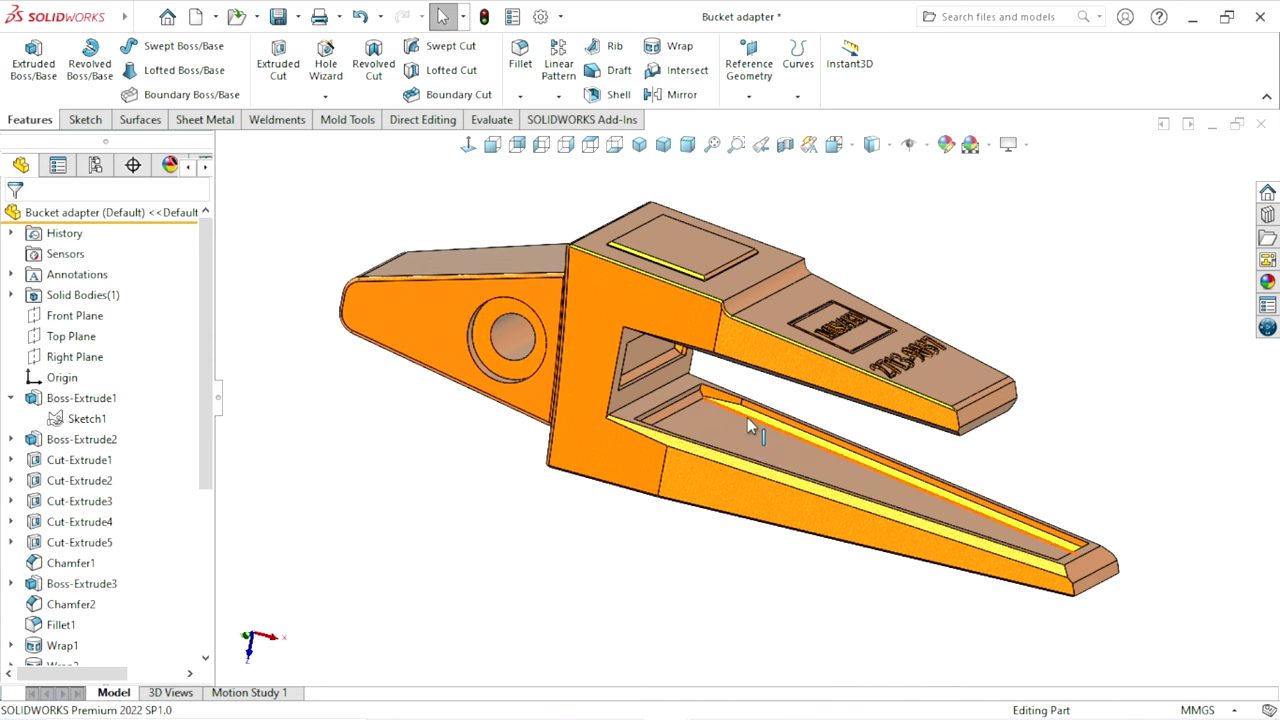
mouse_move(747, 417)
middle_down()
mouse_move(908, 447)
mouse_move(737, 420)
middle_up()
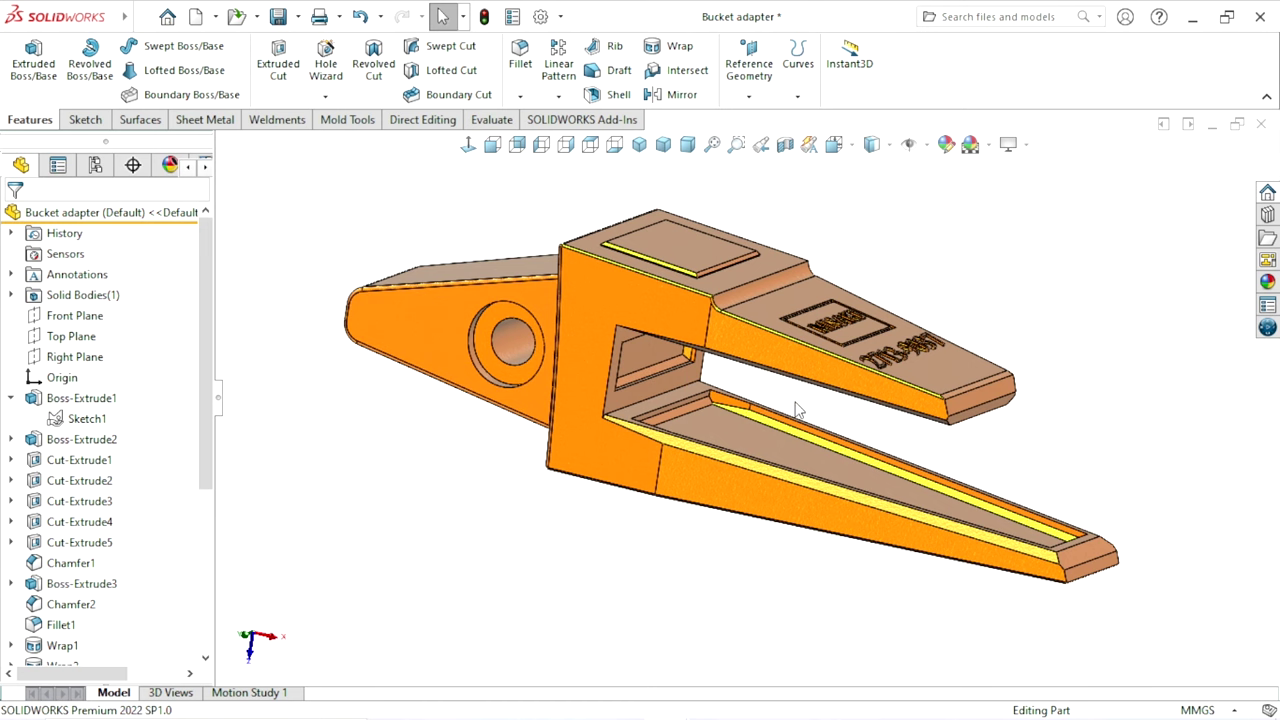
mouse_move(798, 405)
middle_down()
mouse_move(877, 397)
mouse_move(814, 420)
mouse_move(821, 518)
middle_up()
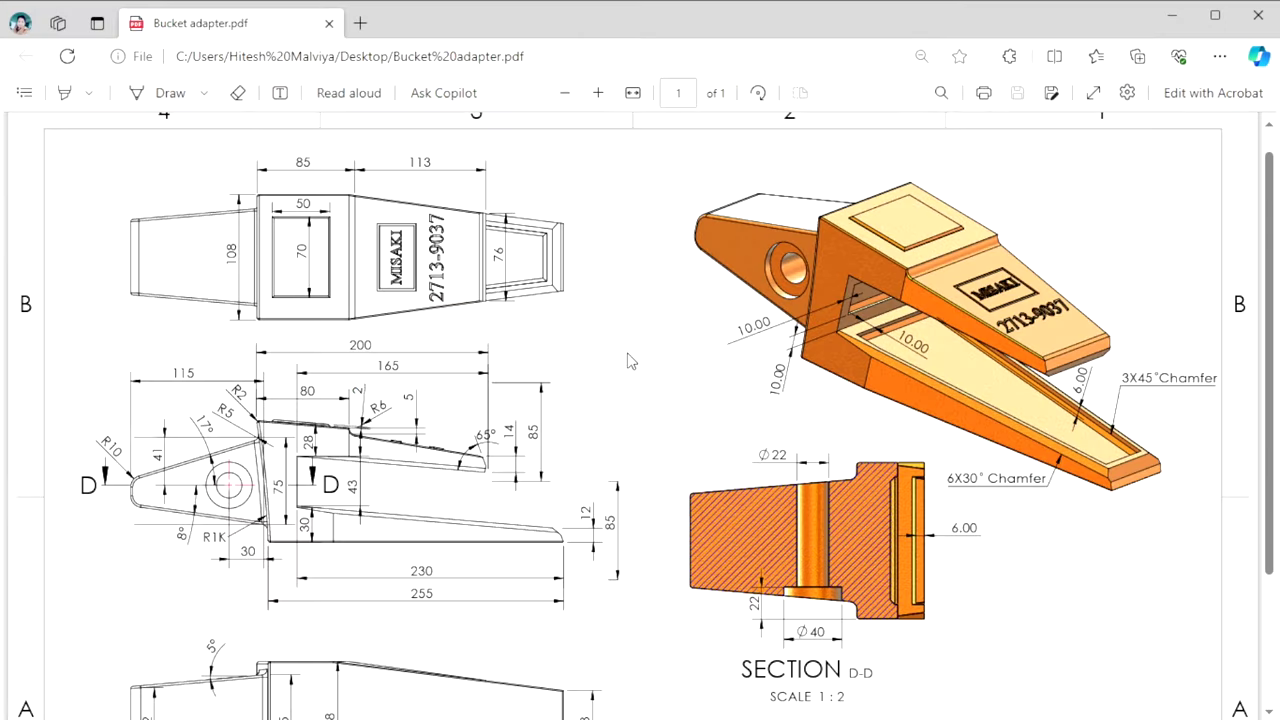
Scroll through Bucket adapter.pdf to read the drawing's dimensions.
scroll(660, 375, down, 2)
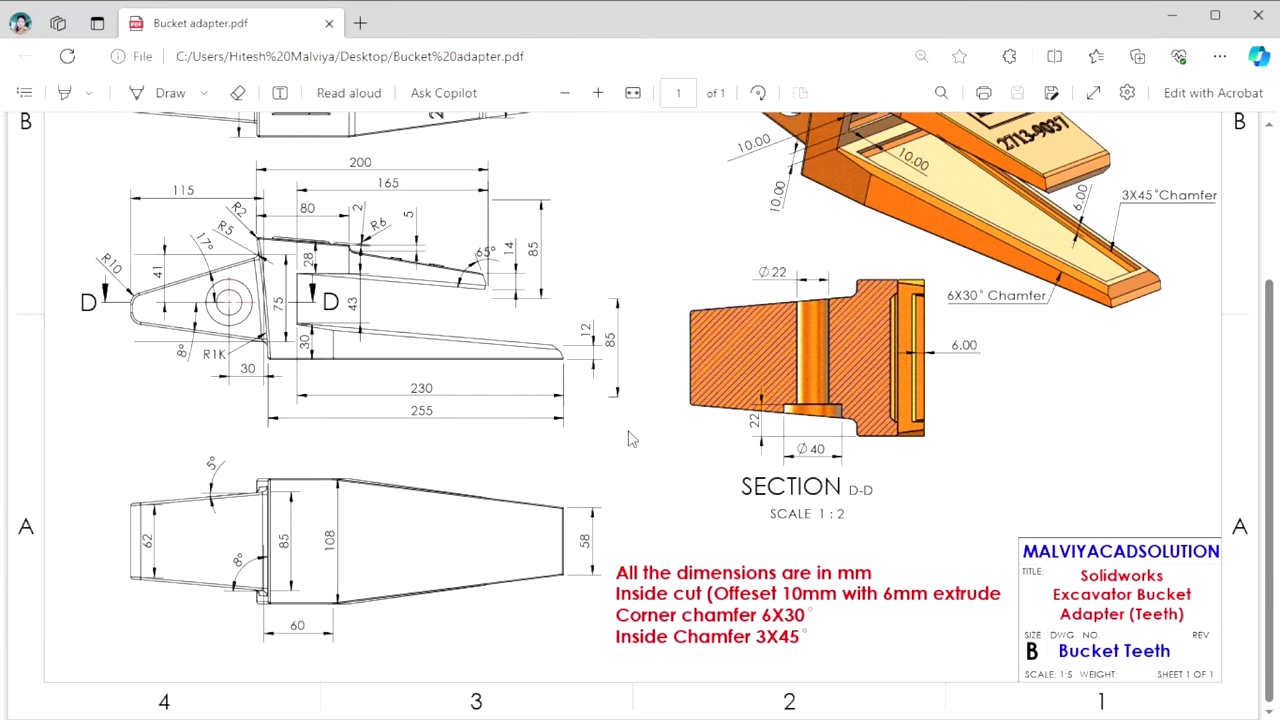
scroll(630, 438, up, 2)
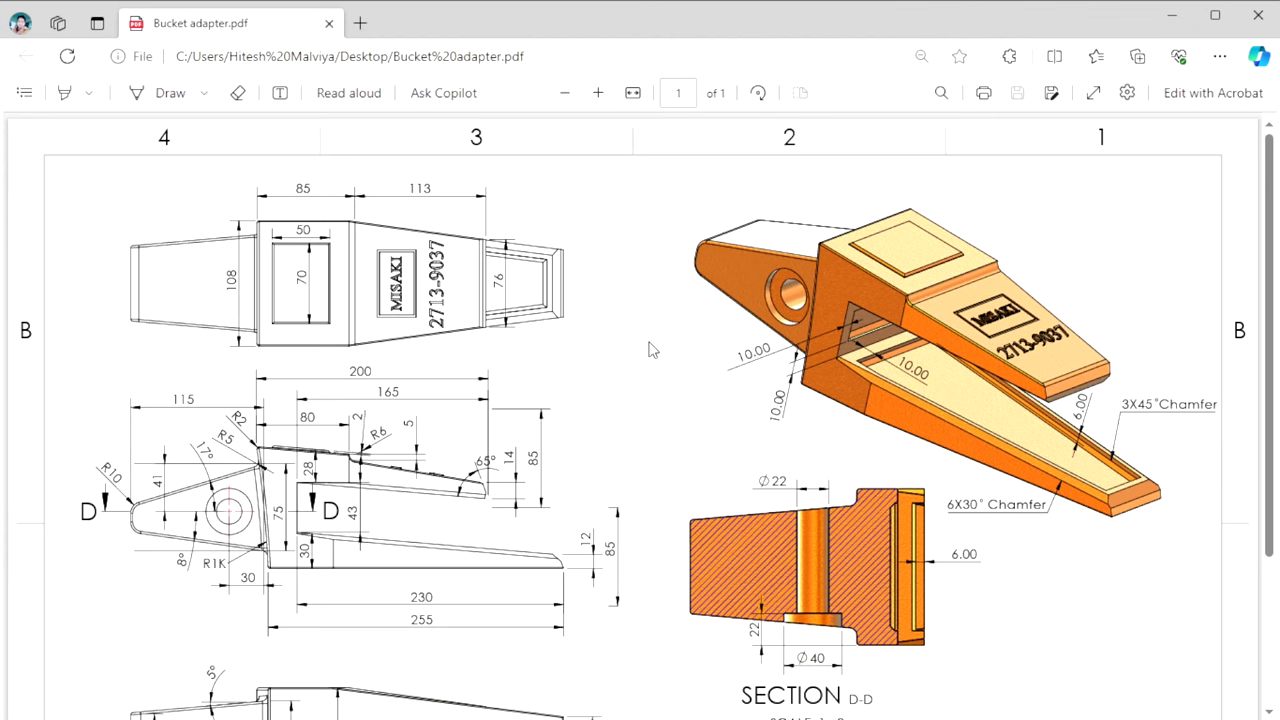
scroll(650, 348, down, 2)
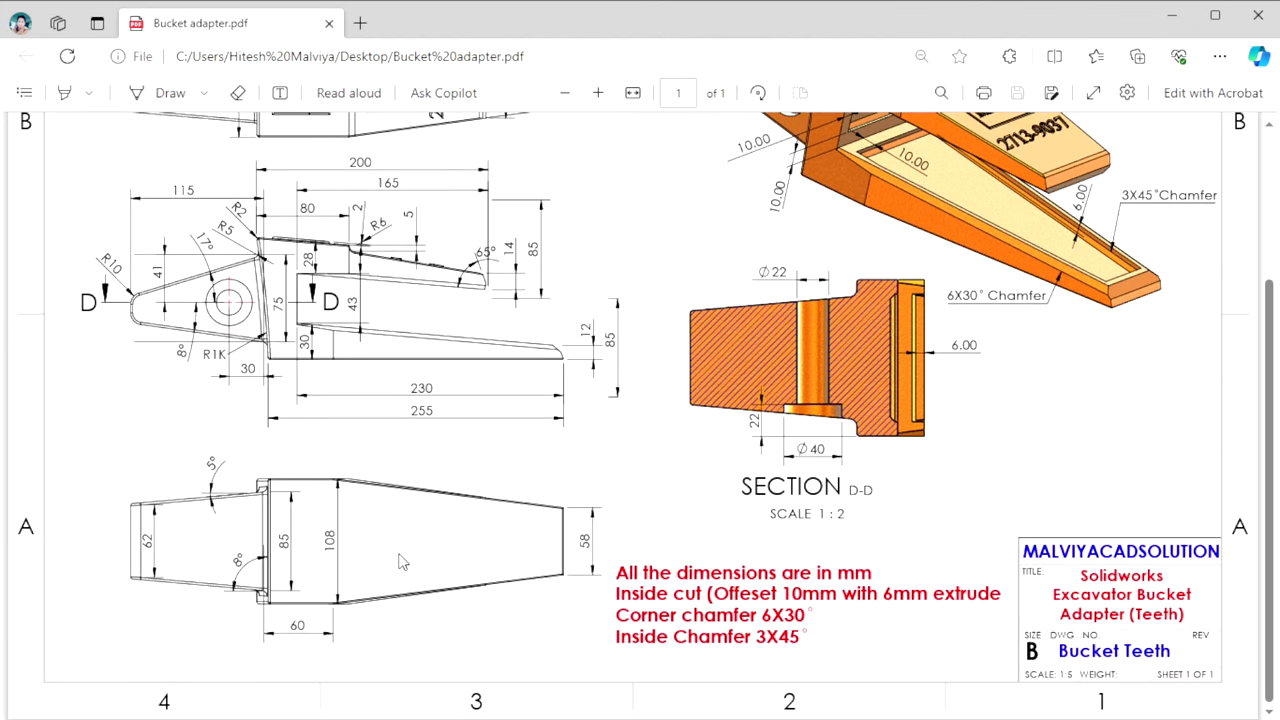
scroll(651, 514, up, 2)
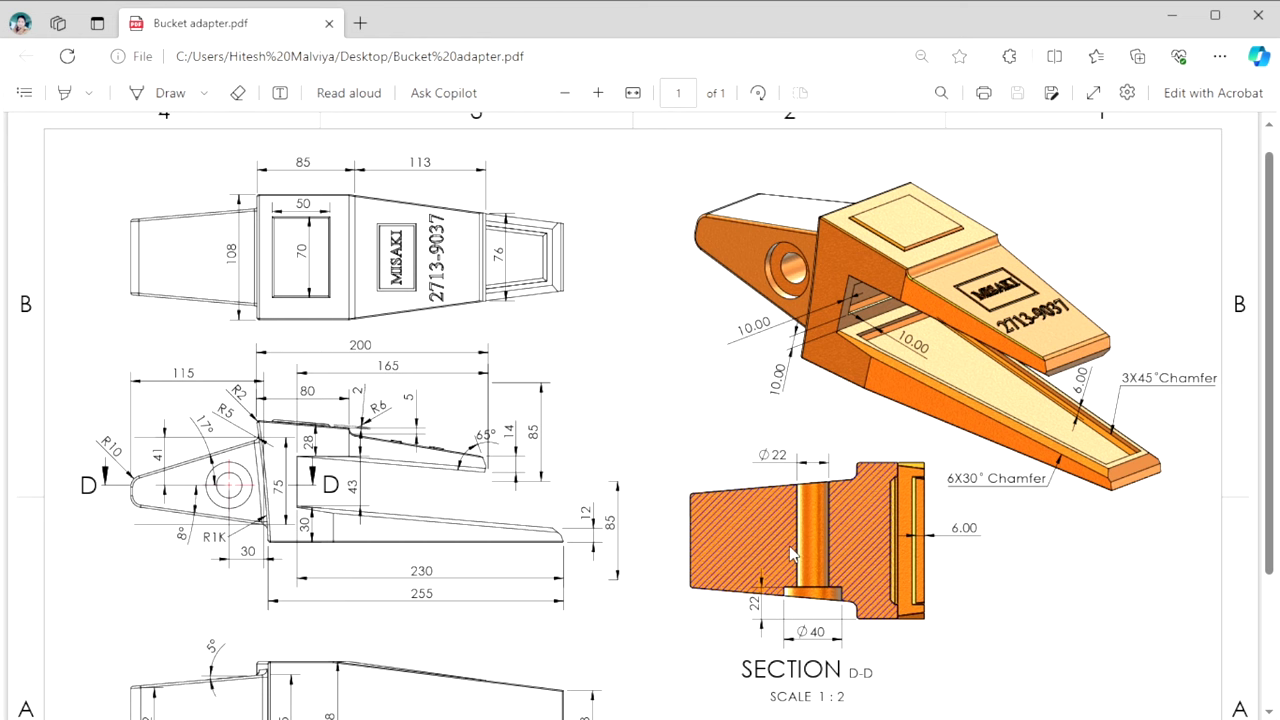
scroll(421, 494, down, 1)
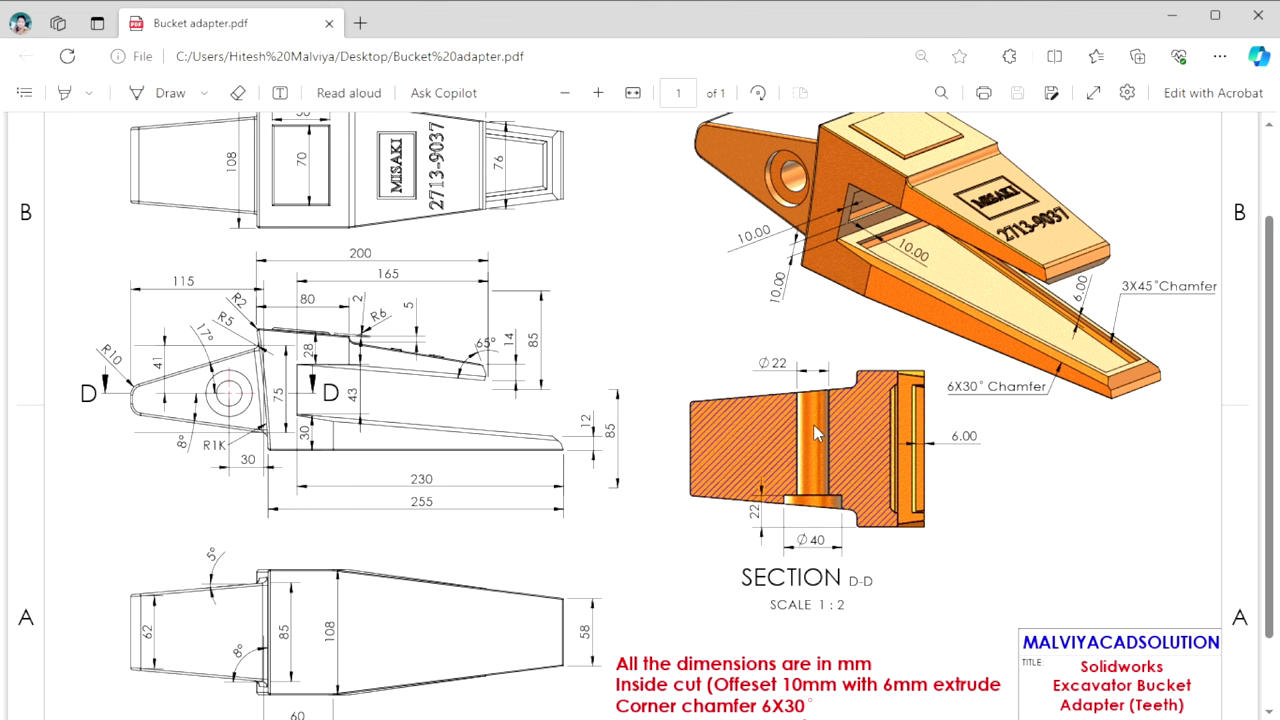
scroll(813, 424, up, 2)
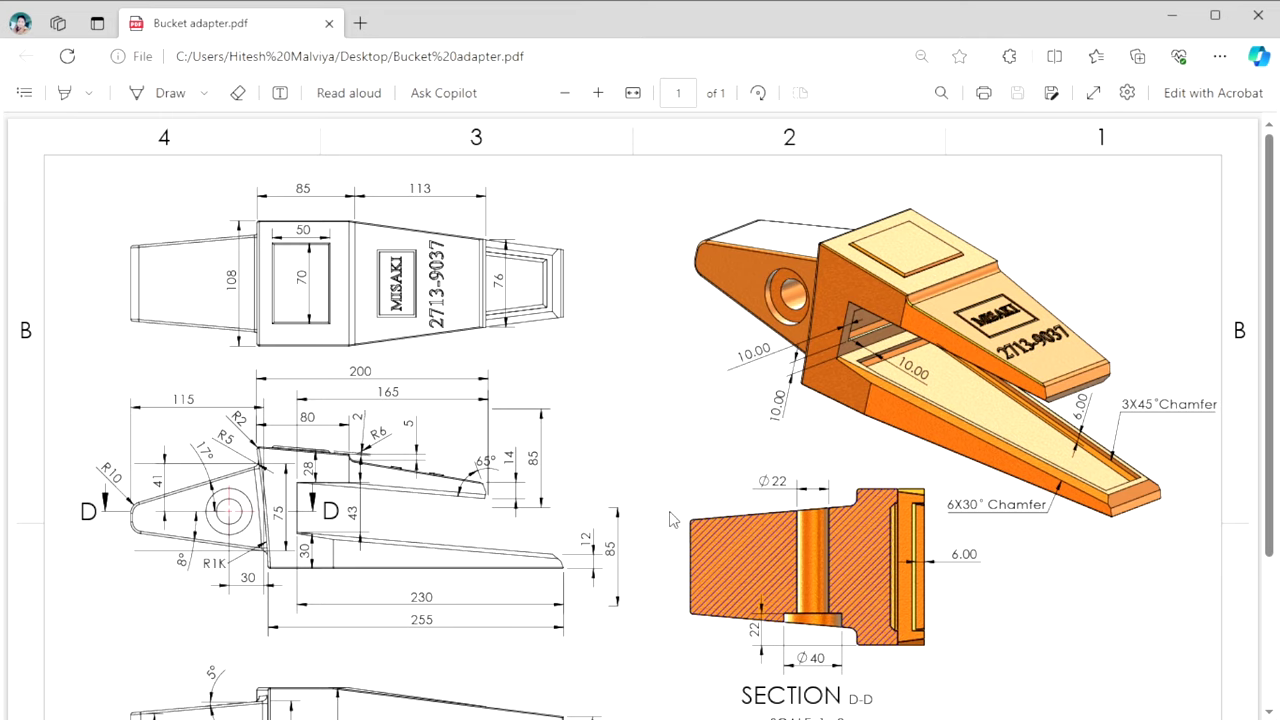
scroll(642, 485, down, 4)
scroll(642, 485, up, 4)
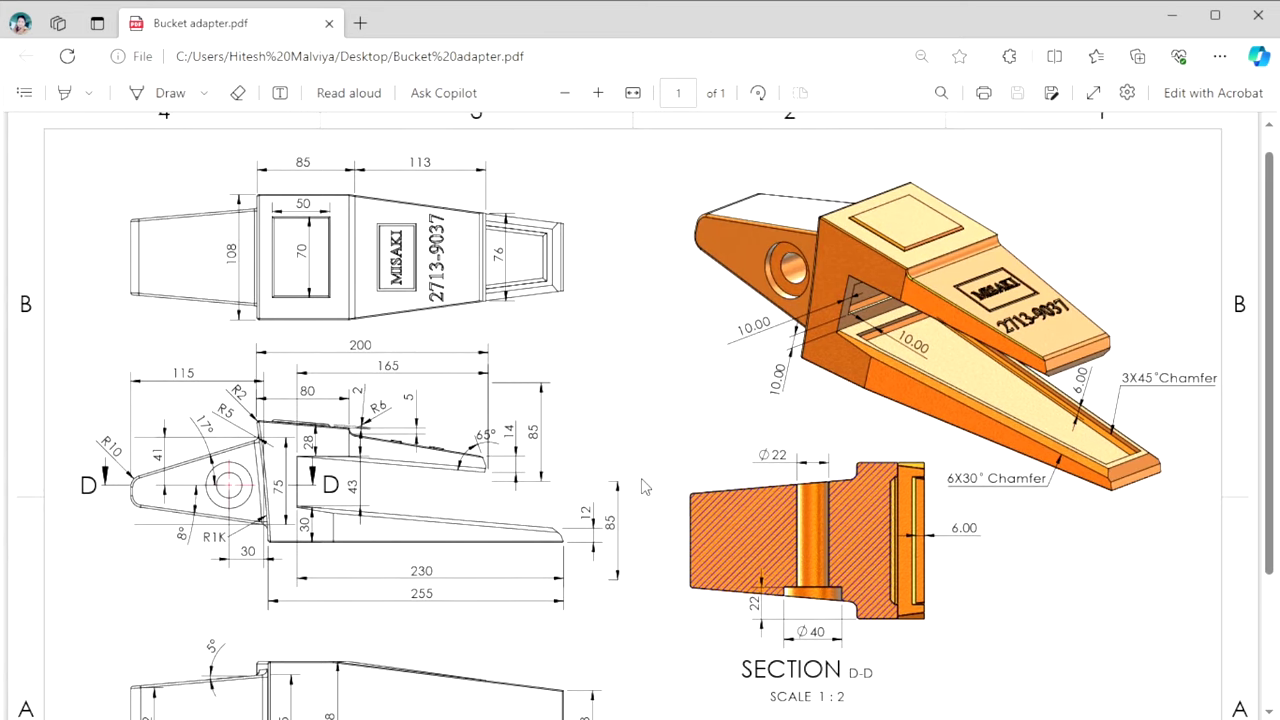
scroll(675, 445, down, 3)
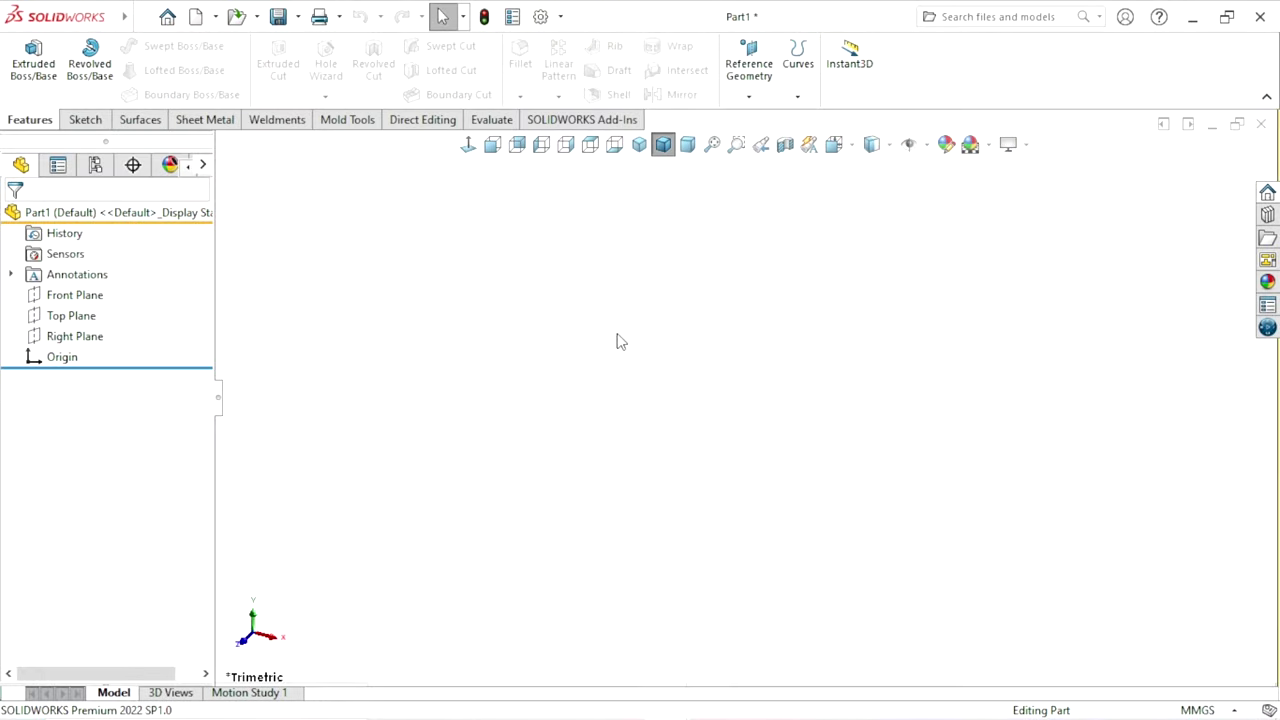
Sketch on the Front Plane and draw a horizontal centerline through the origin.
click(78, 295)
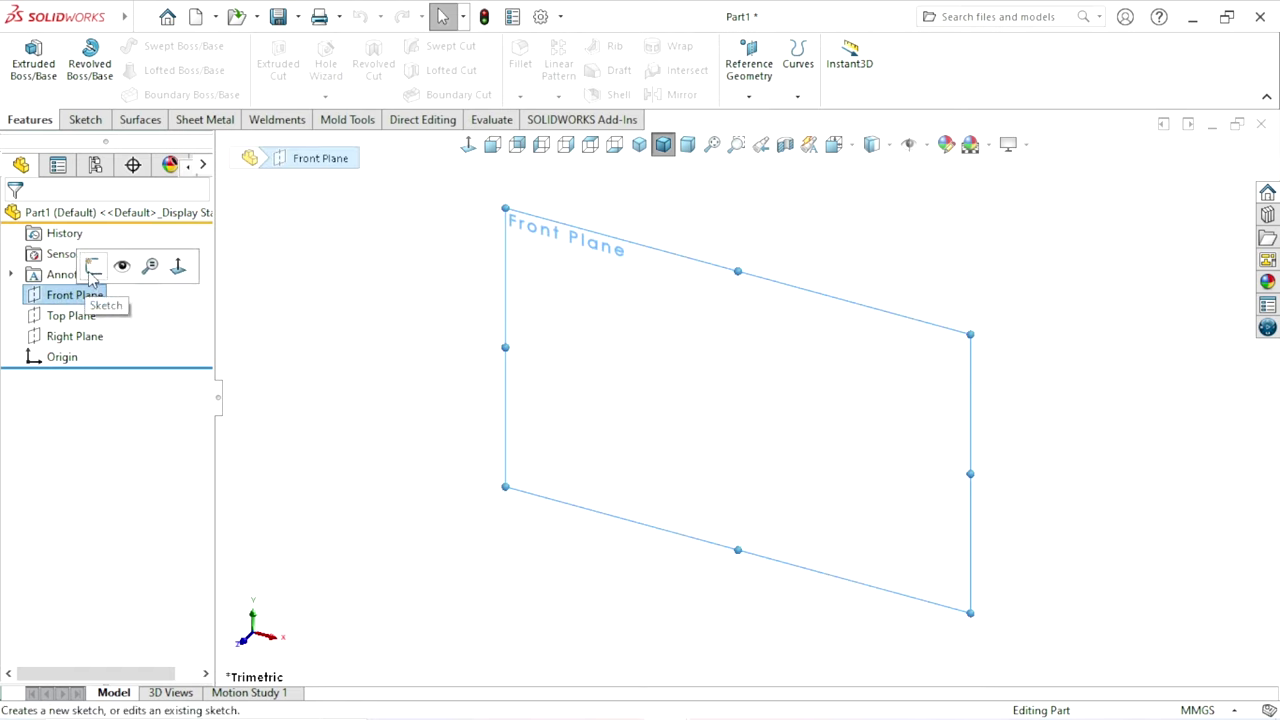
click(92, 270)
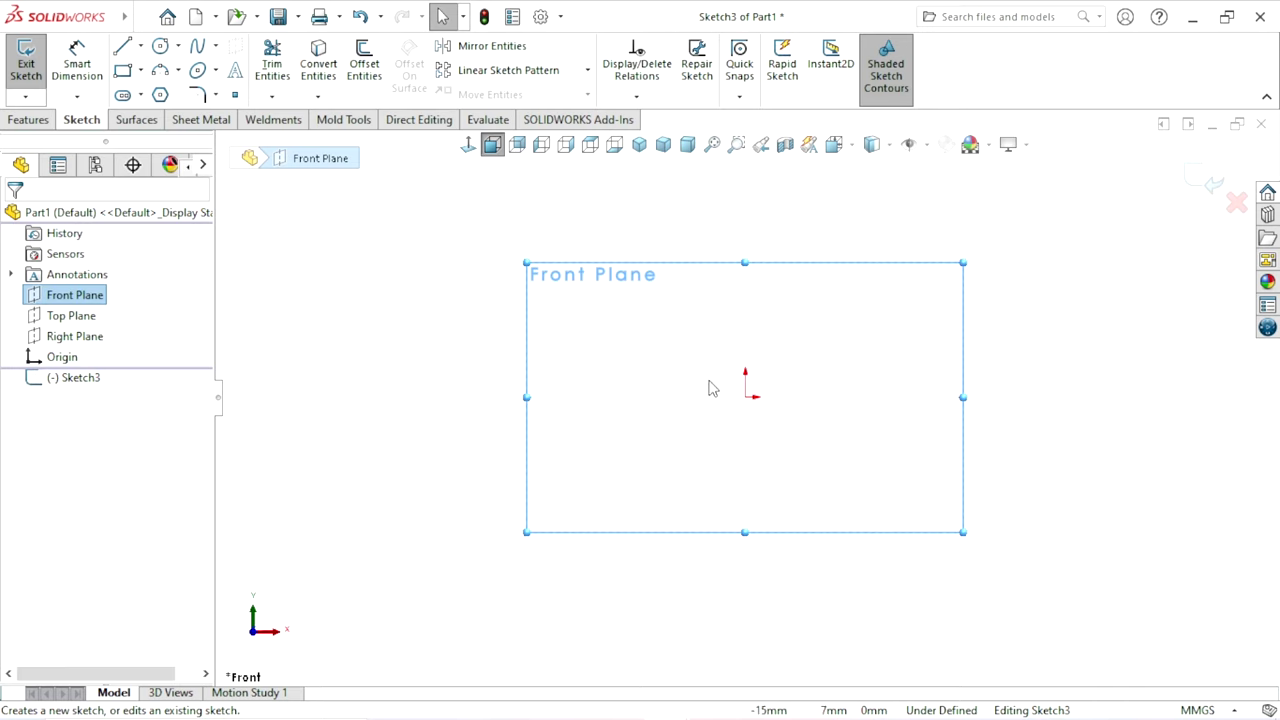
click(141, 46)
click(133, 93)
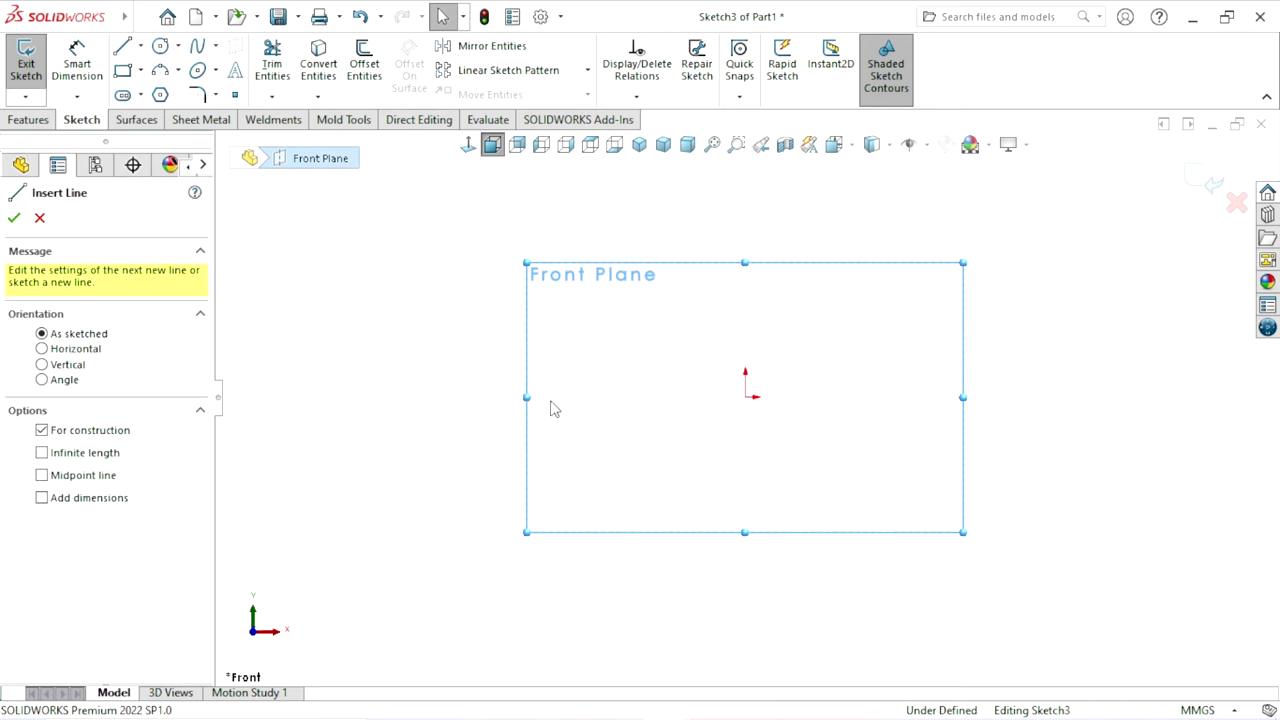
click(513, 397)
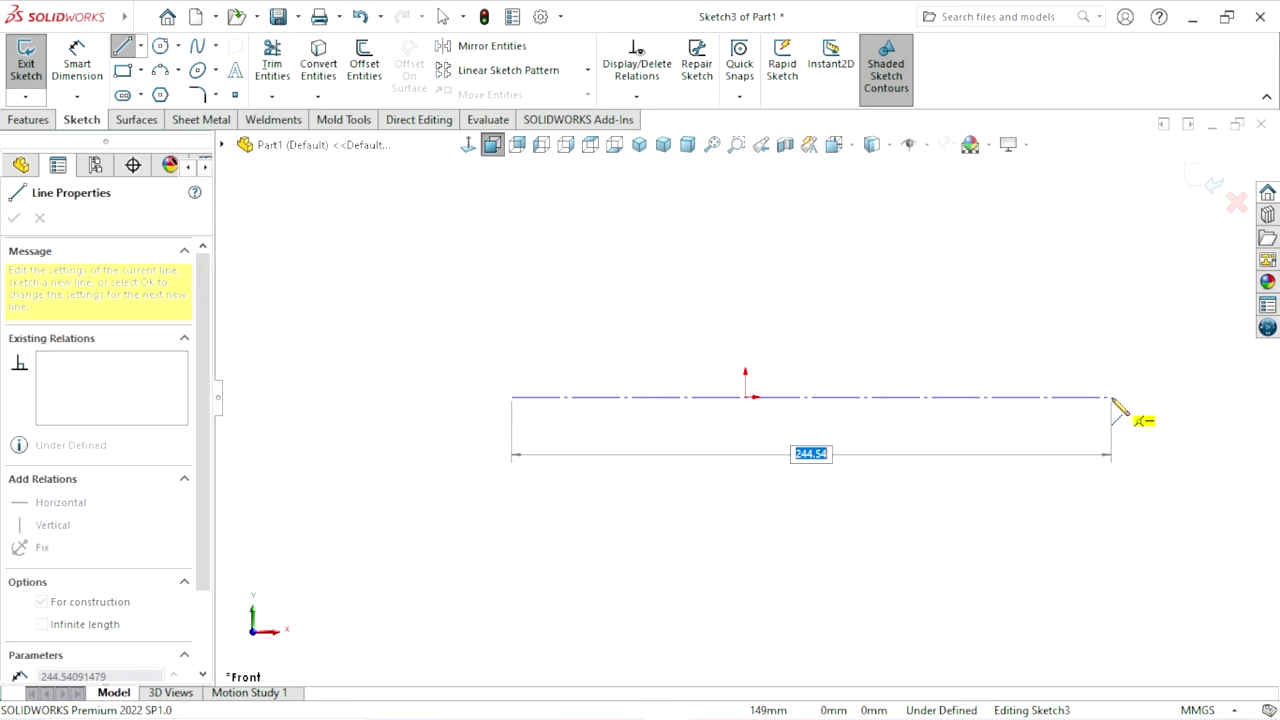
click(1111, 397)
right_click(940, 352)
click(977, 357)
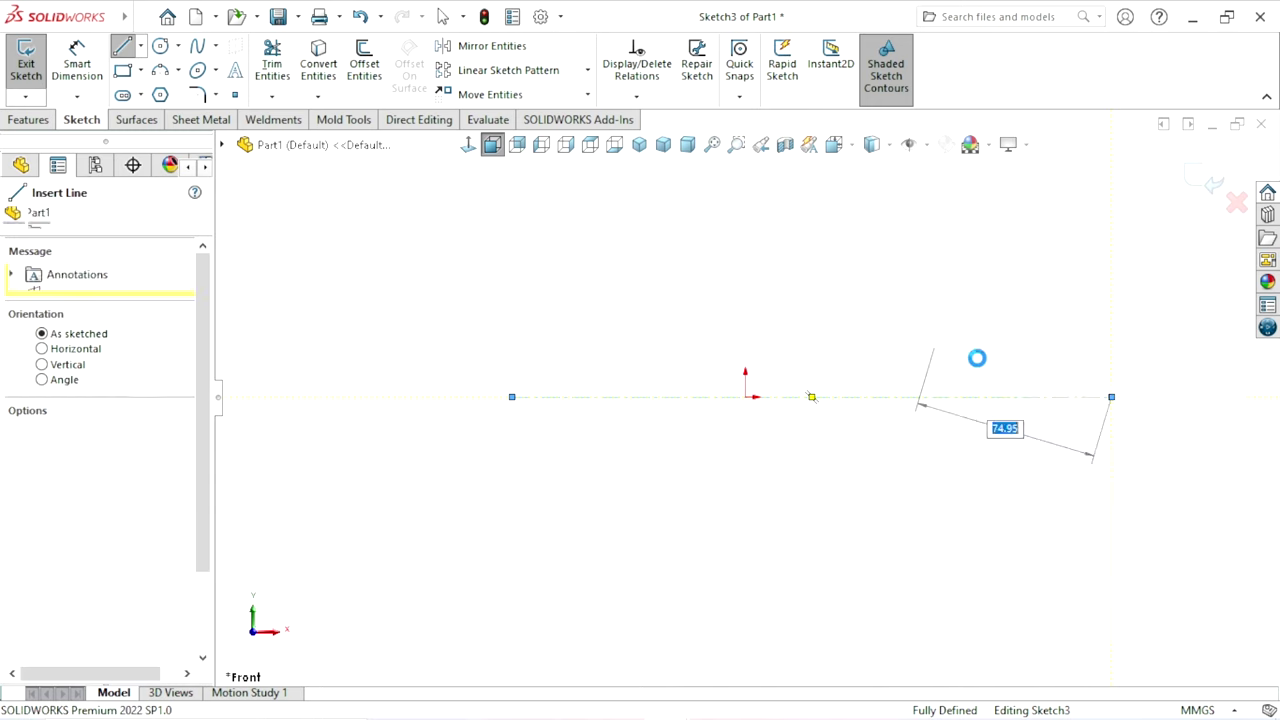
scroll(928, 410, down, 1)
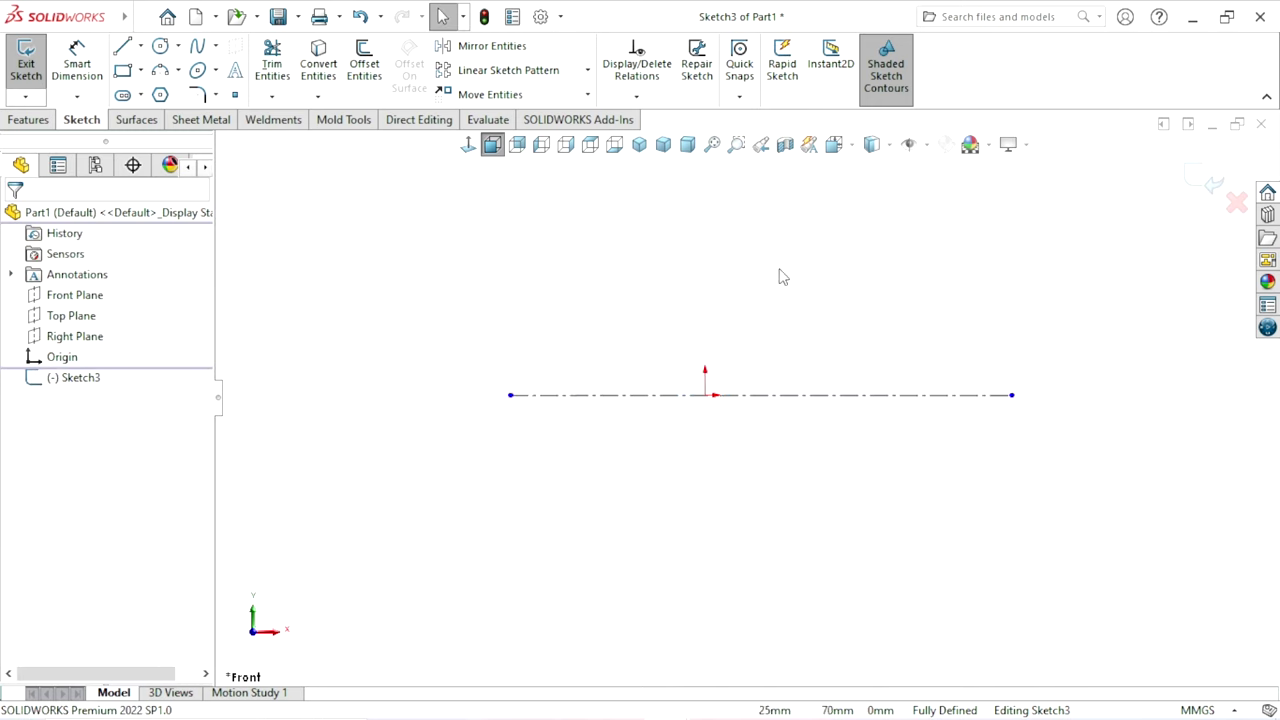
scroll(745, 406, up, 1)
scroll(990, 383, down, 1)
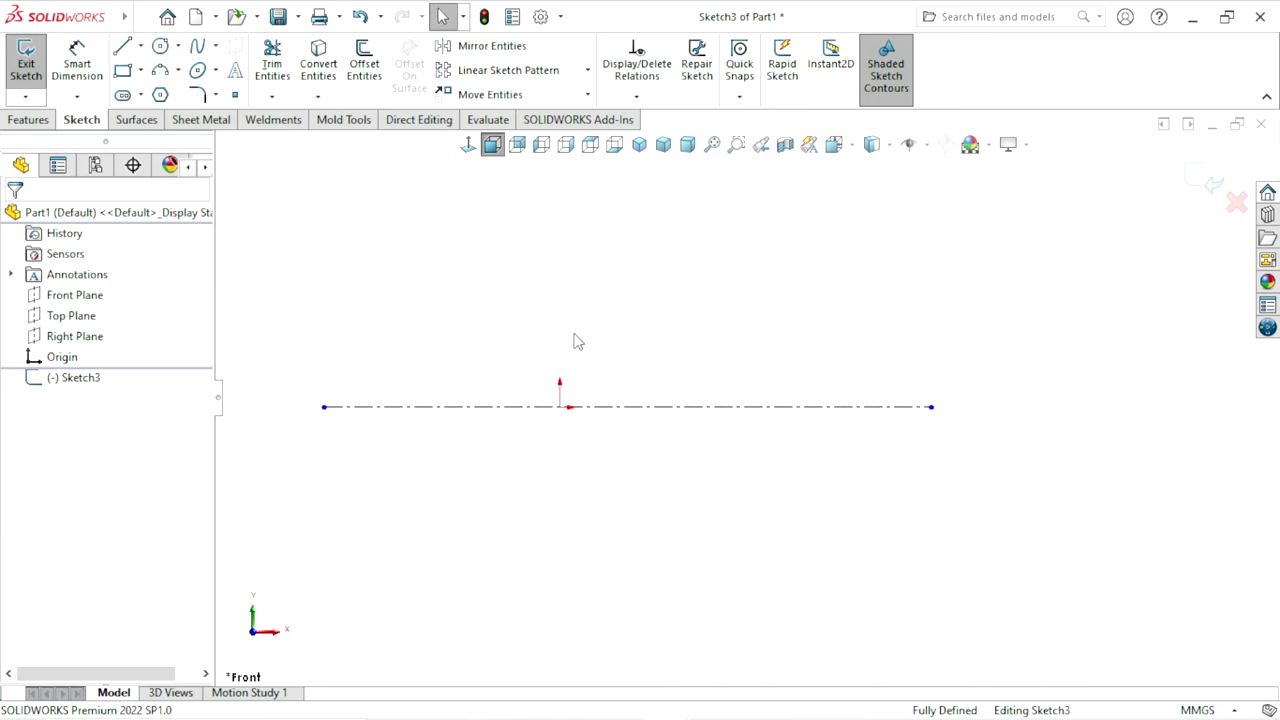
Draw the upper profile chain: vertical line, long slope, tip segment, return slope, small step, top slope.
click(121, 47)
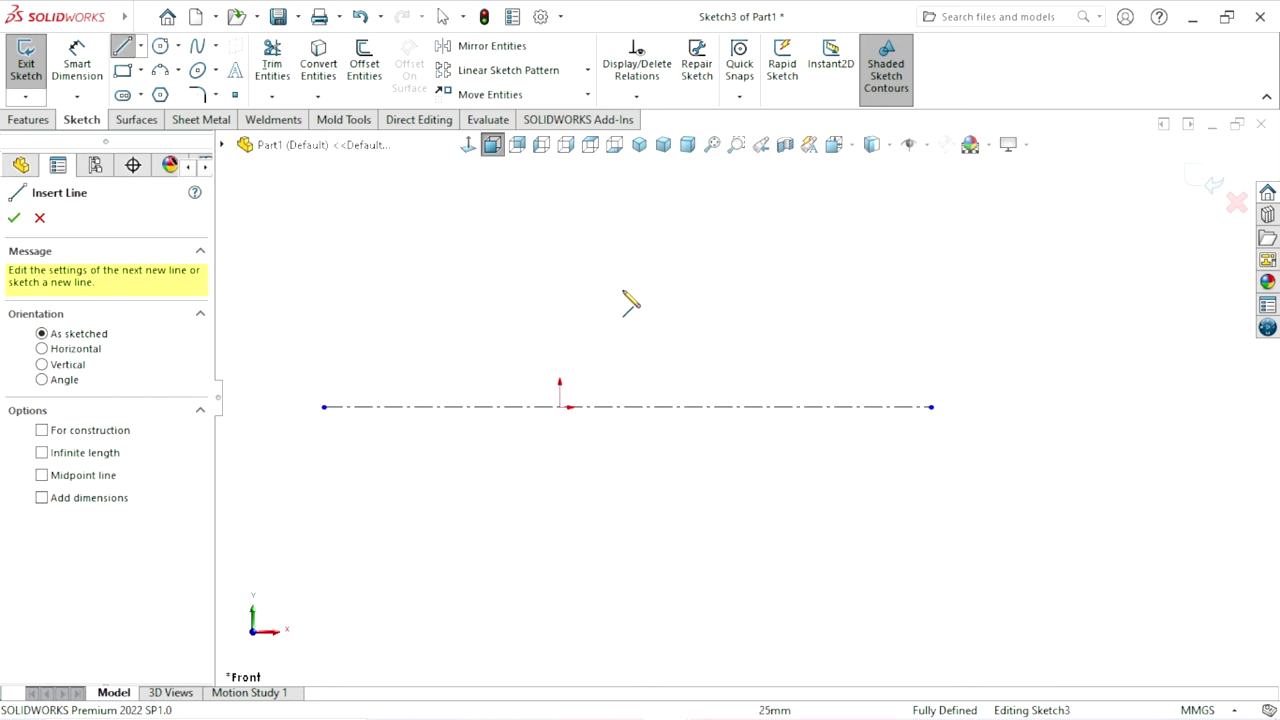
click(600, 466)
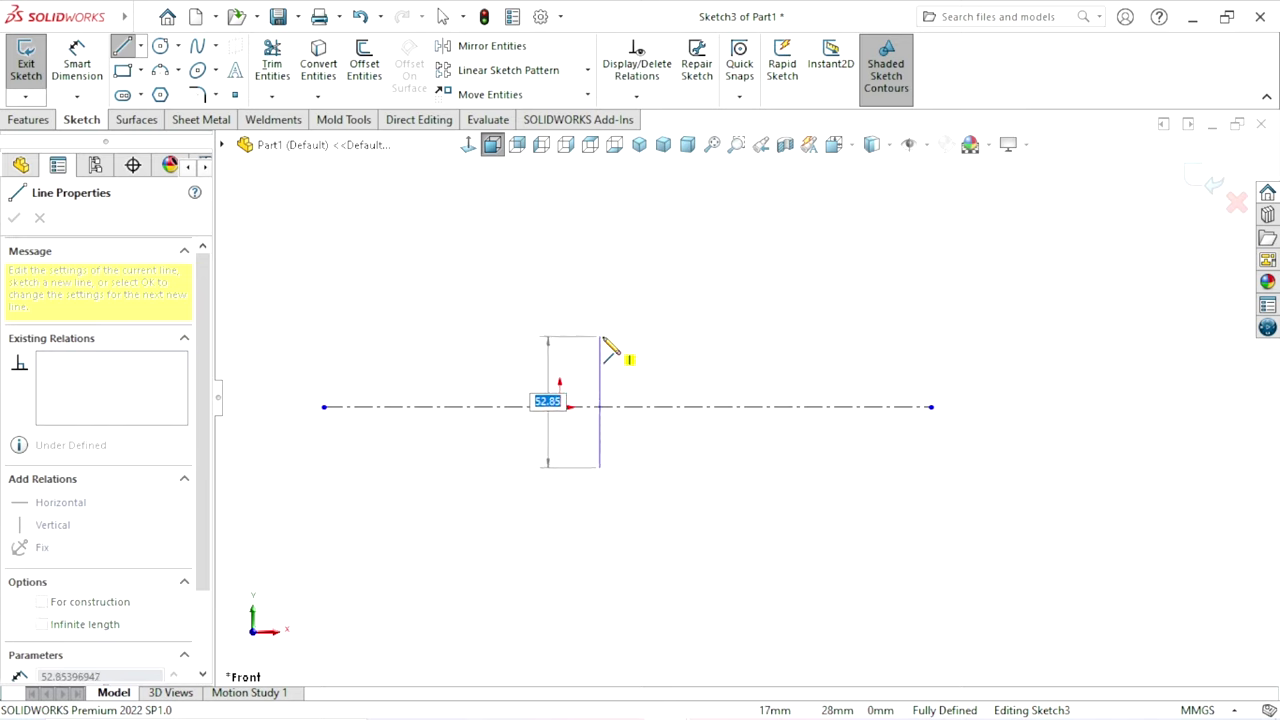
click(600, 337)
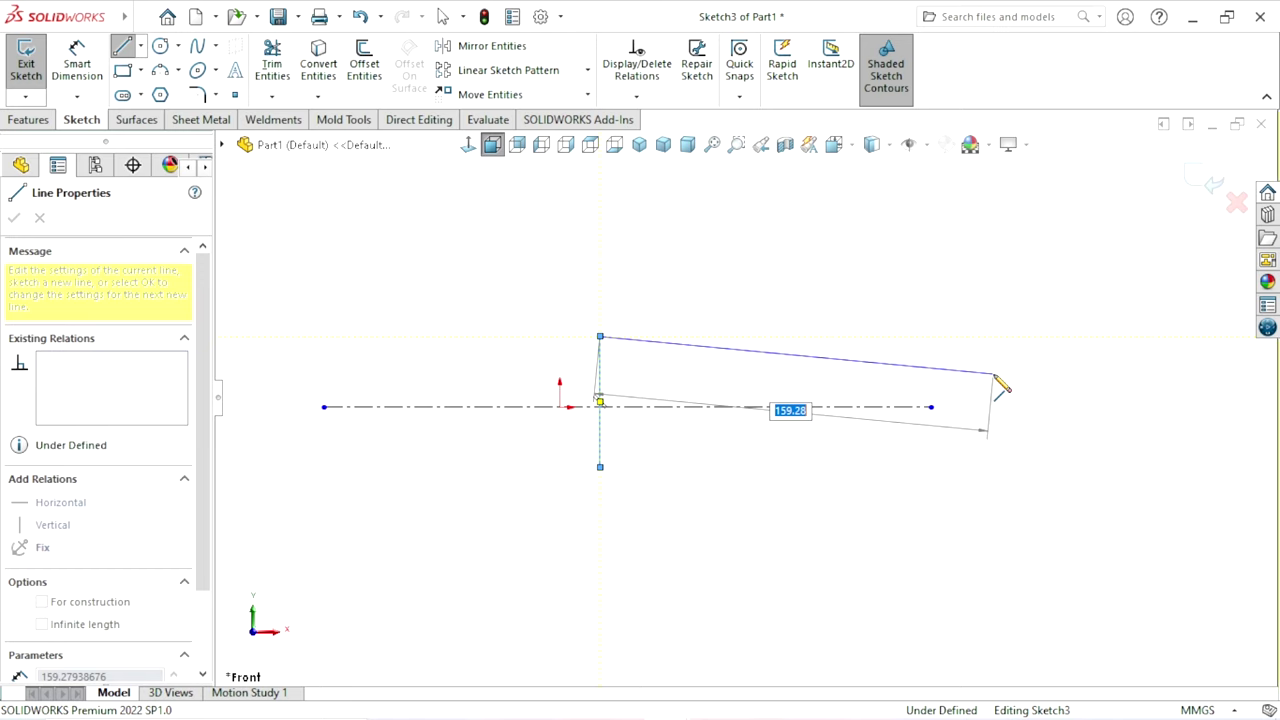
click(994, 373)
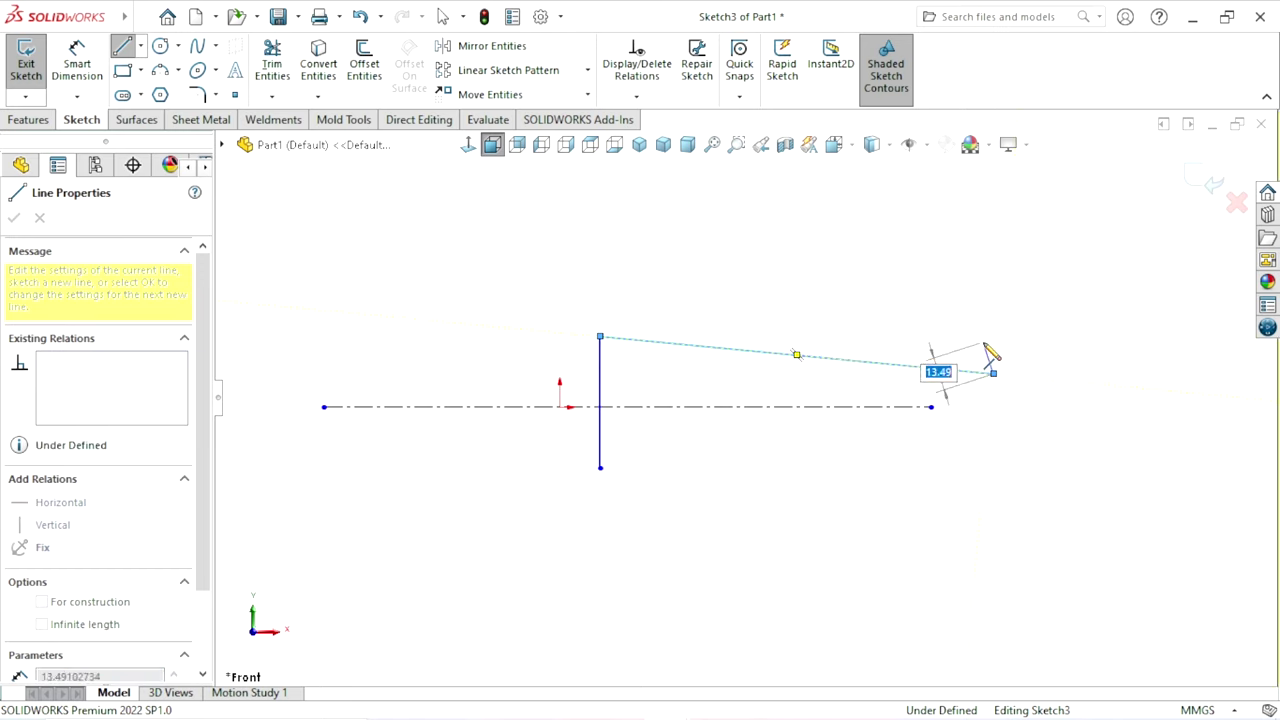
click(983, 341)
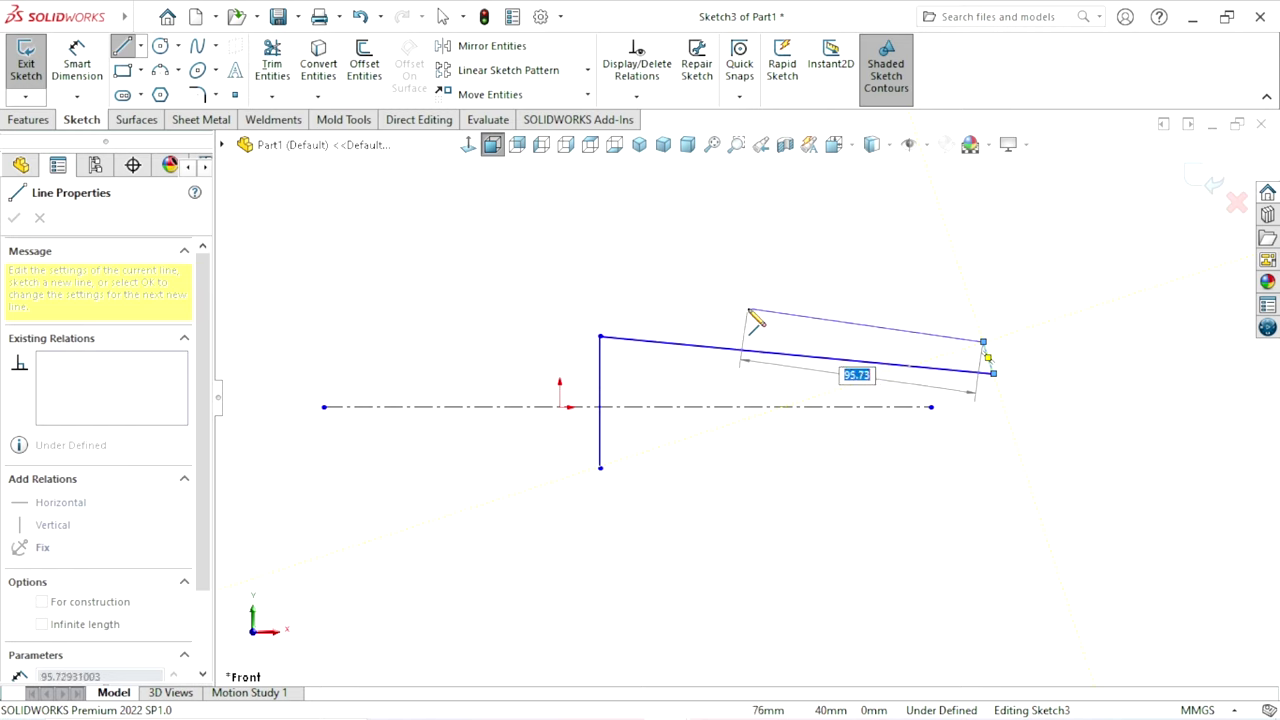
click(752, 305)
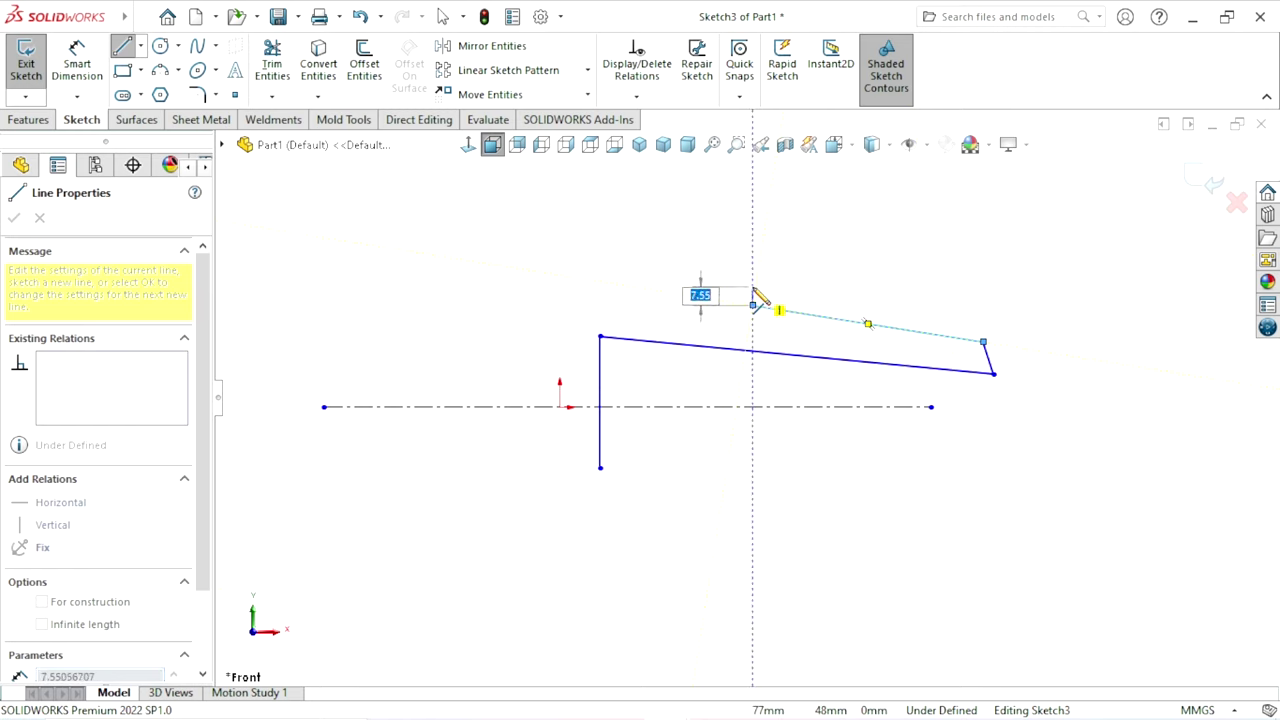
click(752, 287)
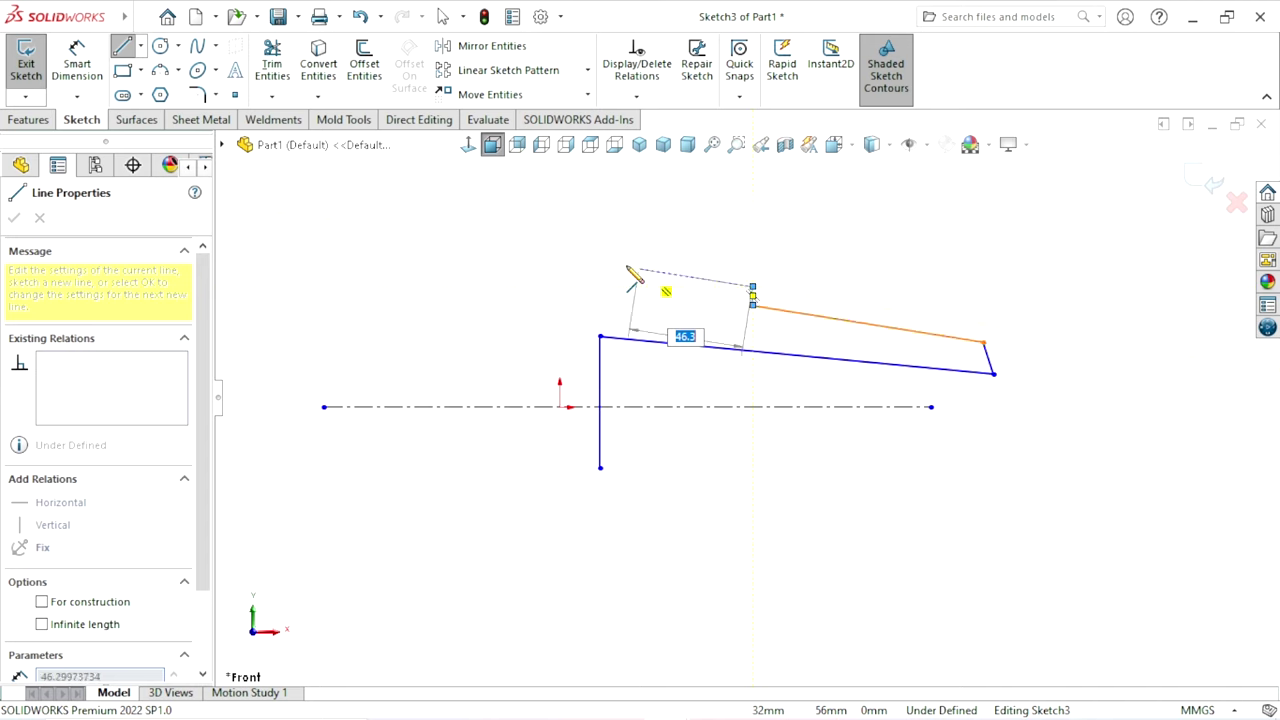
click(537, 252)
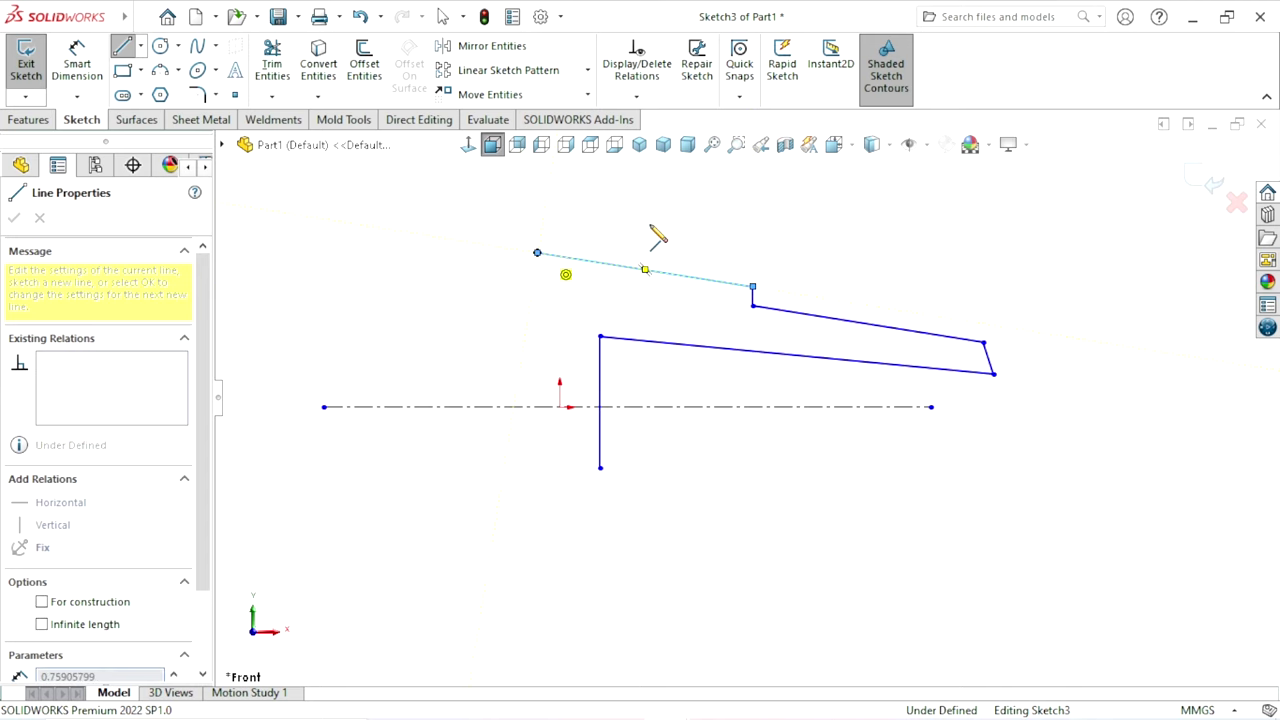
right_click(657, 234)
click(684, 238)
scroll(762, 465, up, 2)
scroll(857, 449, down, 1)
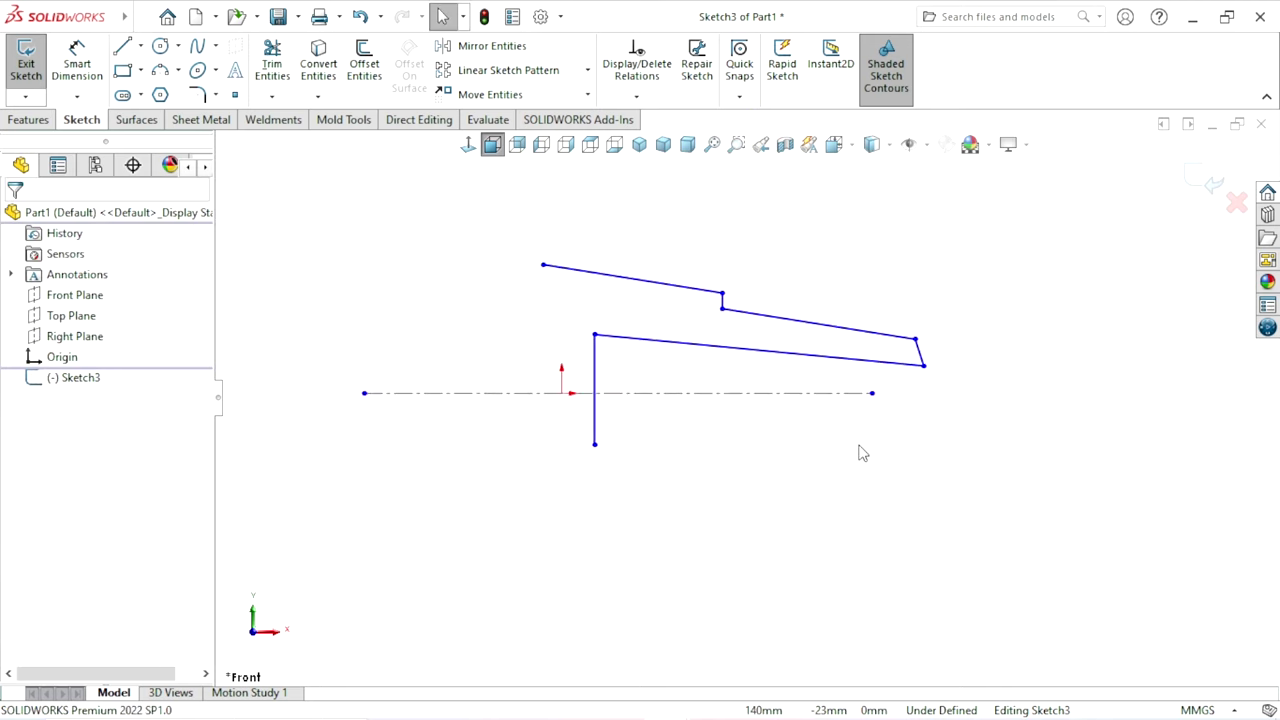
Draw the lower jaw lines: long sloped edge, short tip segment and horizontal bottom line.
key(l)
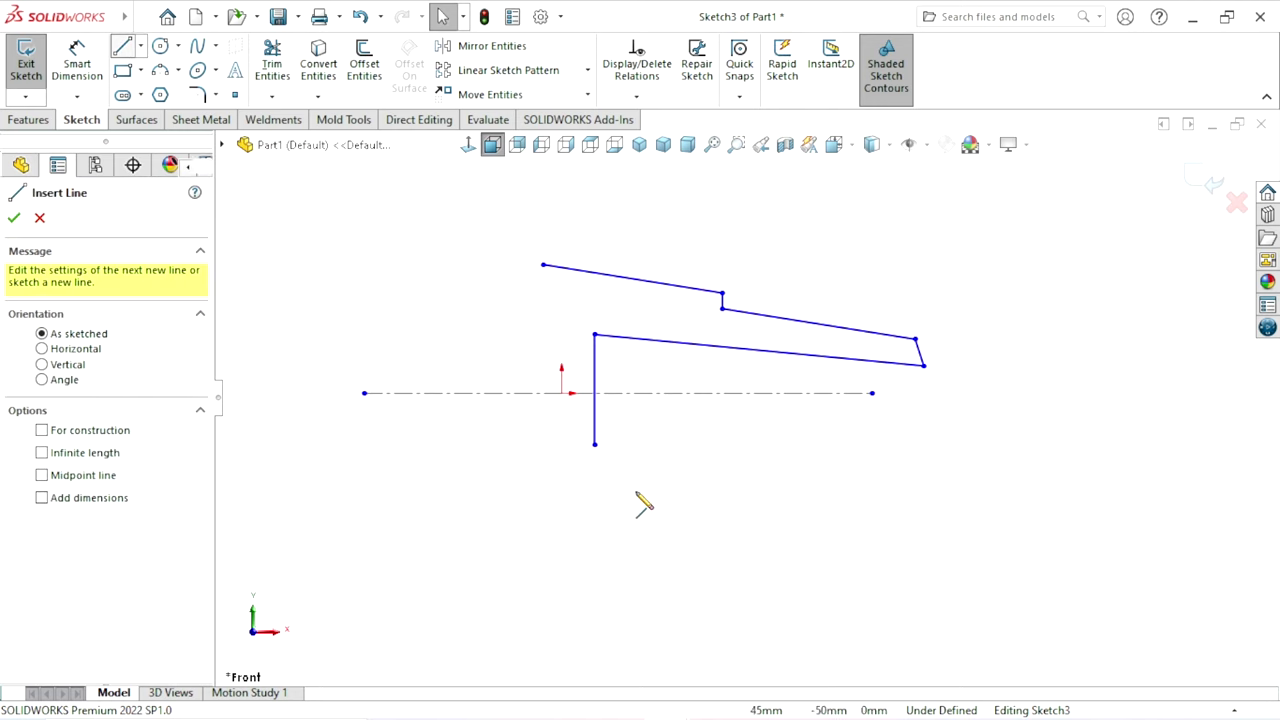
click(594, 445)
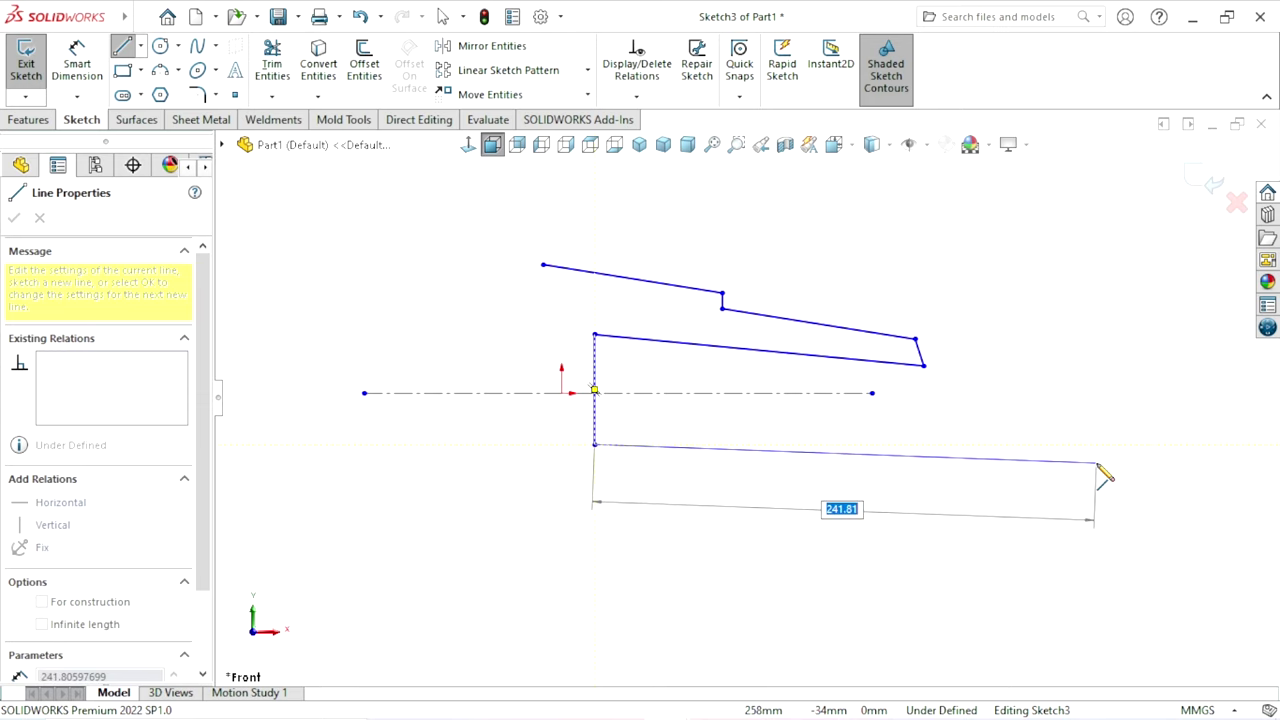
click(1094, 474)
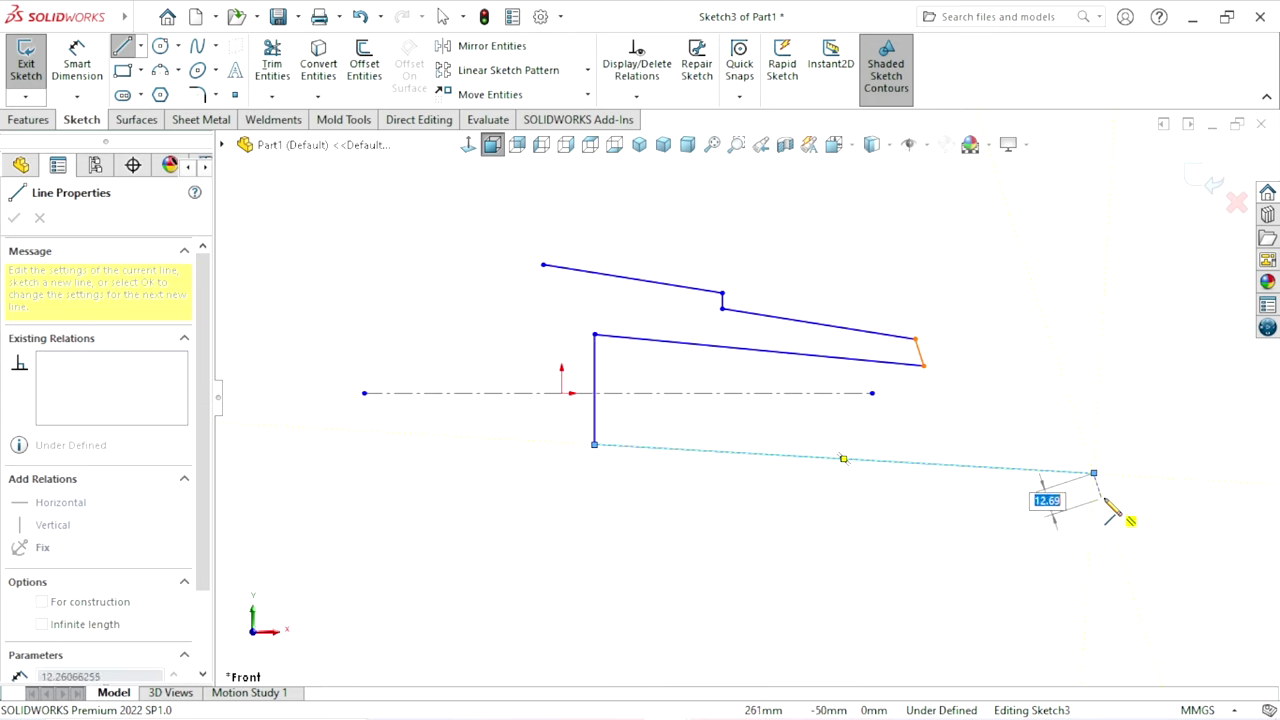
click(1101, 498)
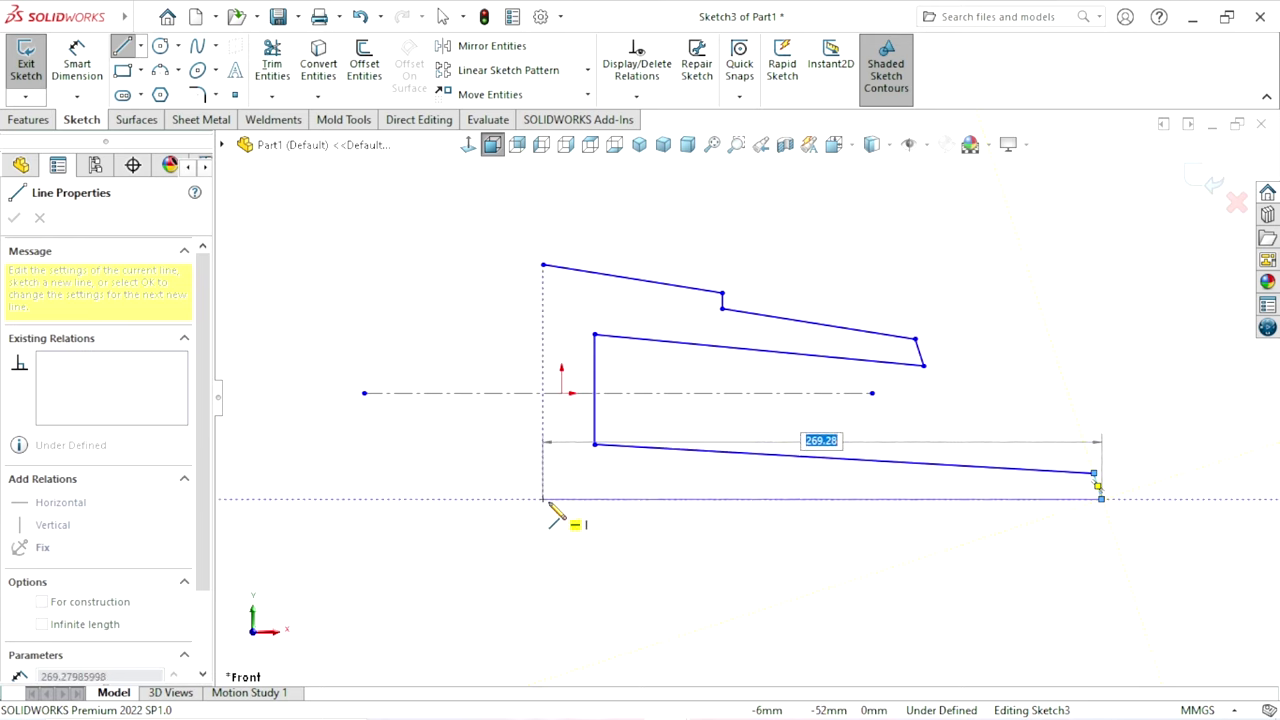
click(543, 498)
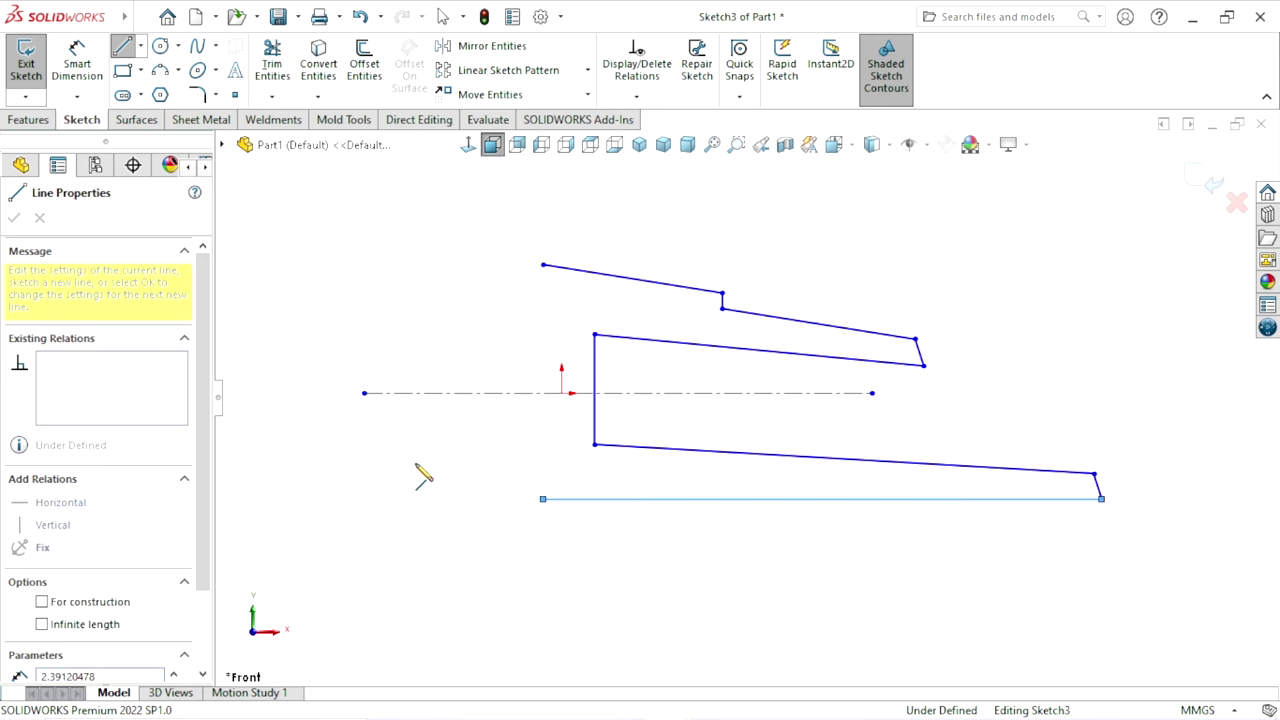
right_click(423, 471)
key(Escape)
key(f)
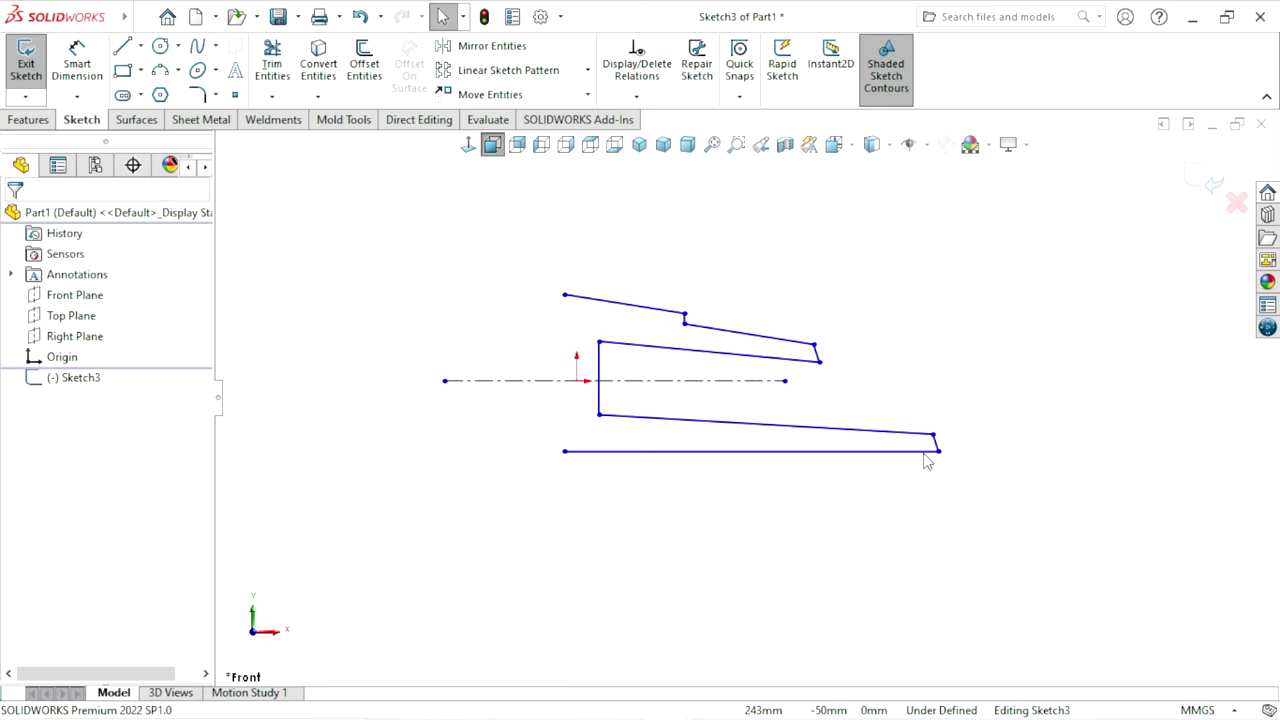
scroll(651, 441, down, 1)
scroll(606, 402, down, 2)
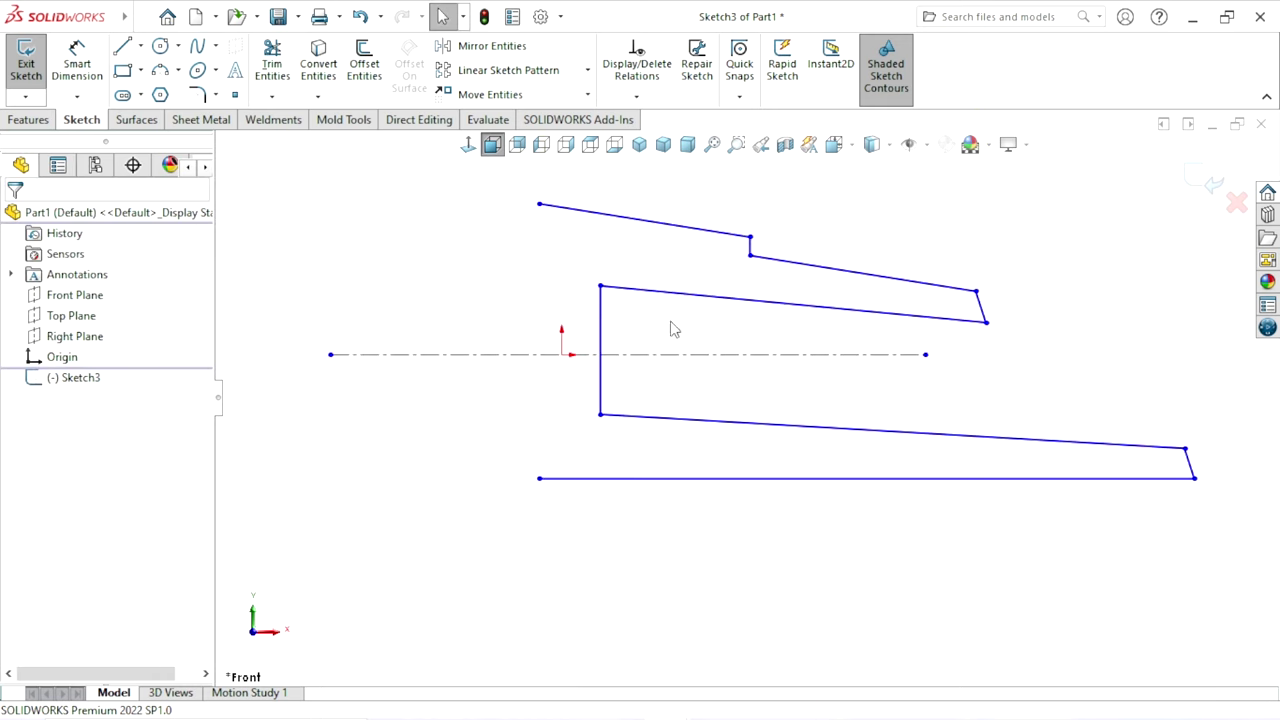
Make the vertical edge's midpoint coincident with the horizontal centerline.
click(600, 354)
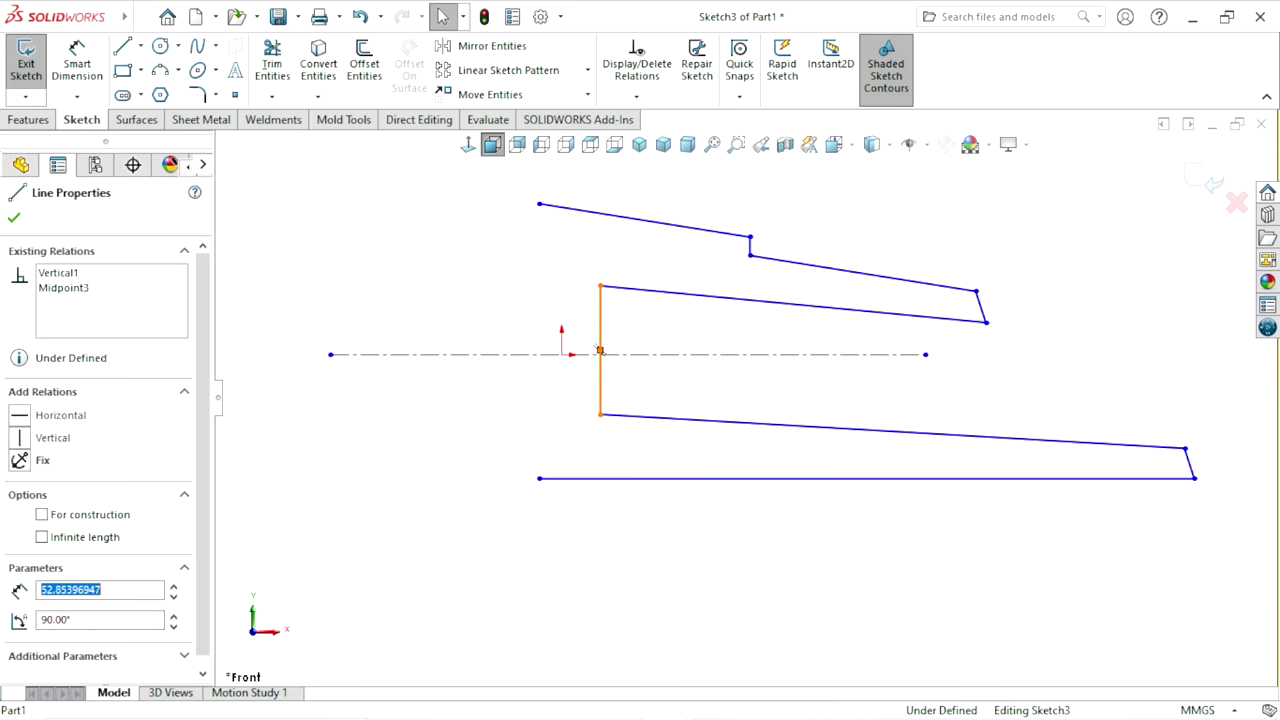
click(650, 368)
ctrl+click(651, 366)
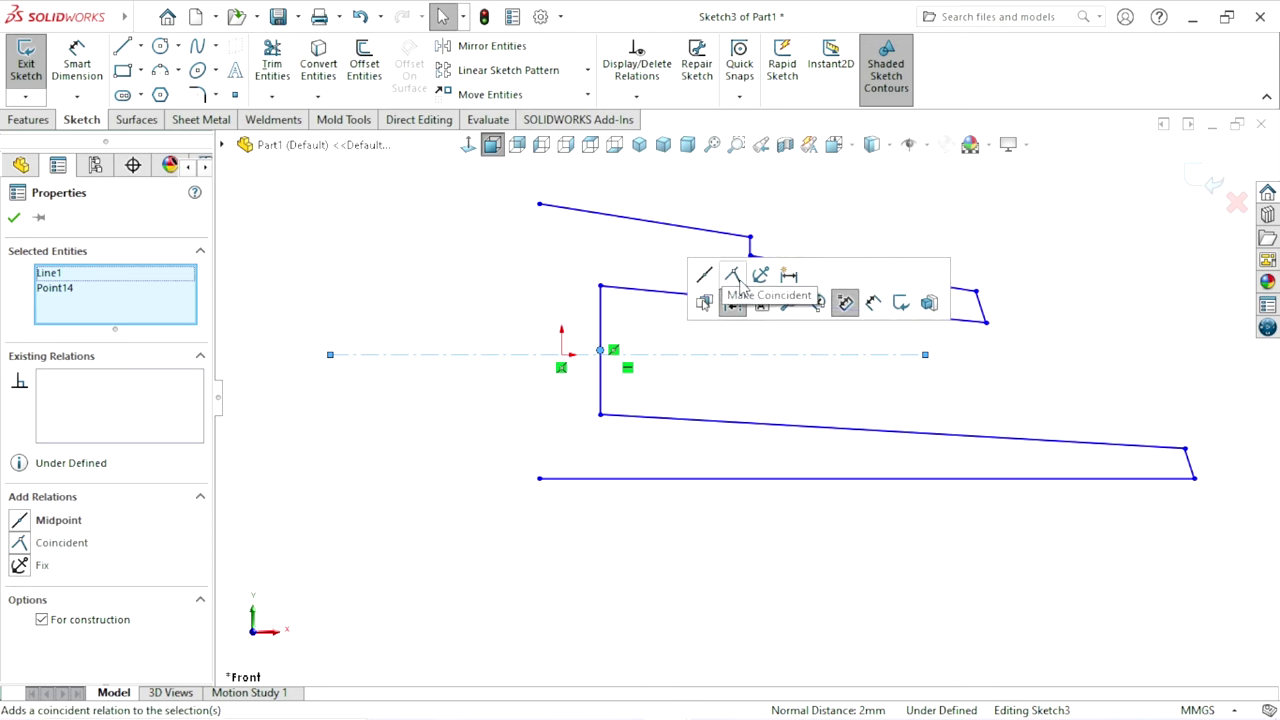
click(737, 283)
scroll(740, 520, up, 3)
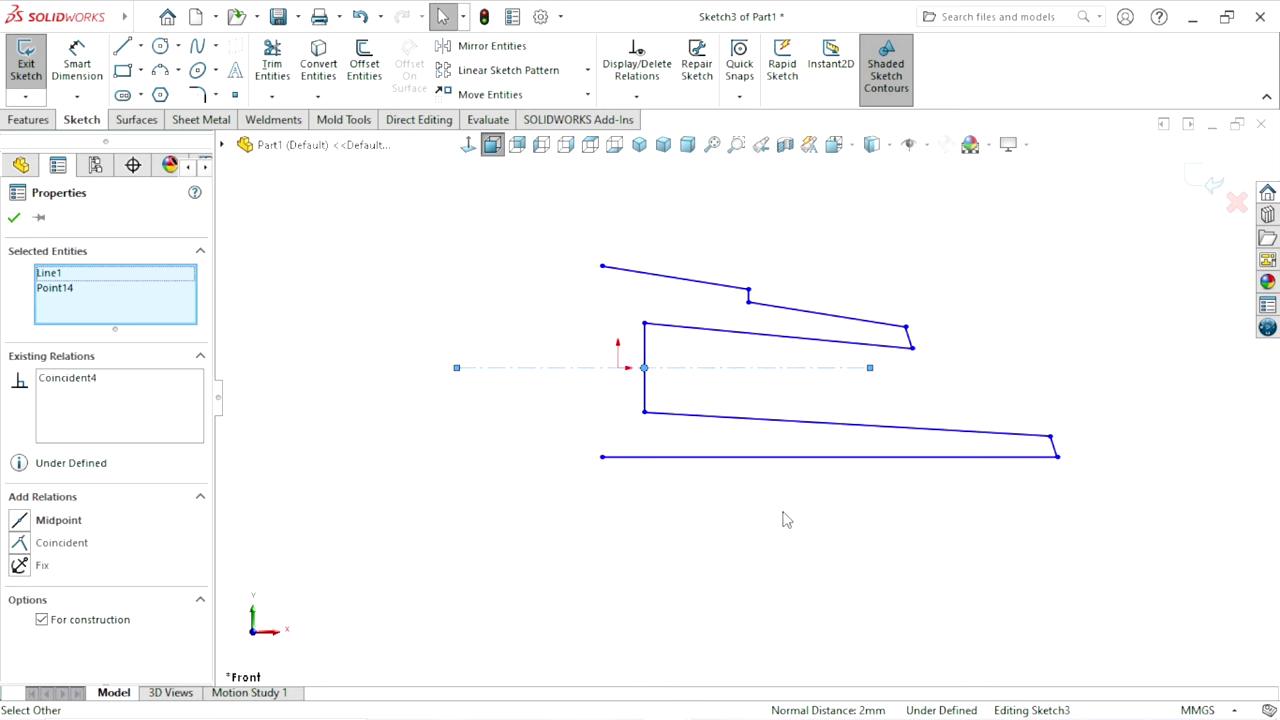
scroll(984, 409, down, 2)
scroll(967, 385, down, 2)
scroll(967, 385, up, 3)
key(Escape)
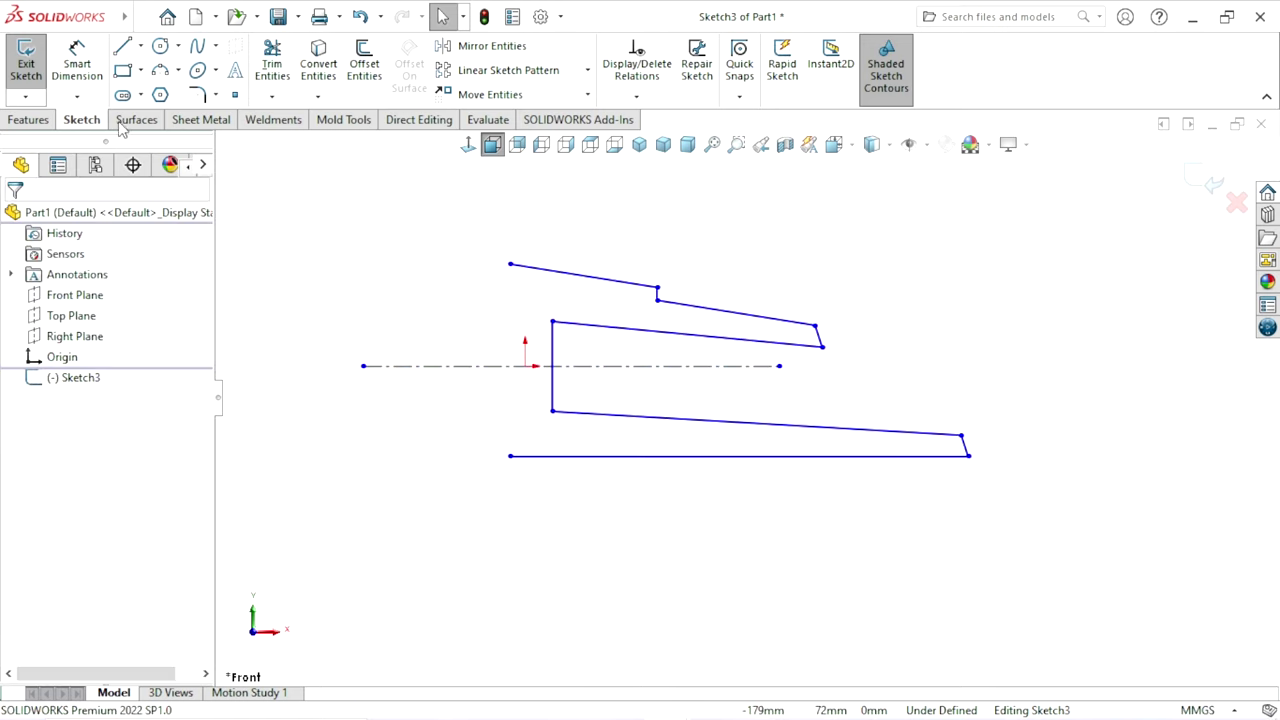
click(80, 70)
scroll(737, 435, up, 2)
Add an 80 mm horizontal dimension from the top-left endpoint to the step vertex.
scroll(590, 370, down, 2)
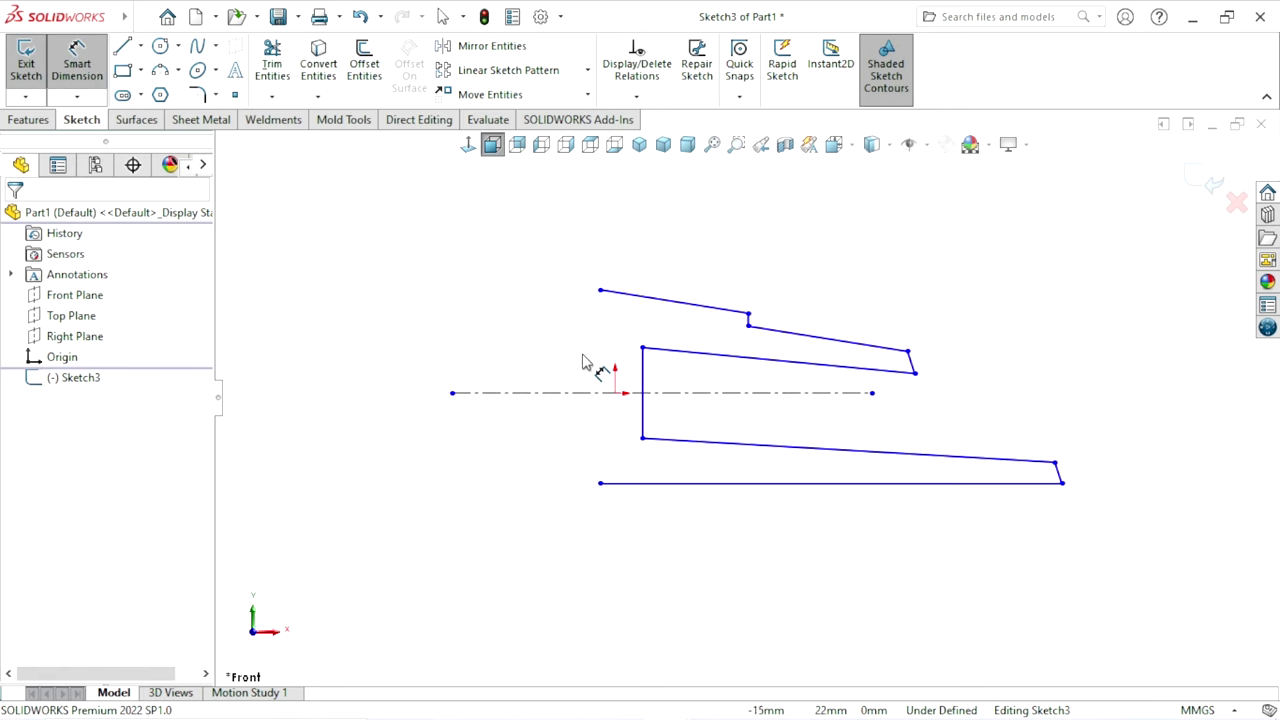
click(600, 290)
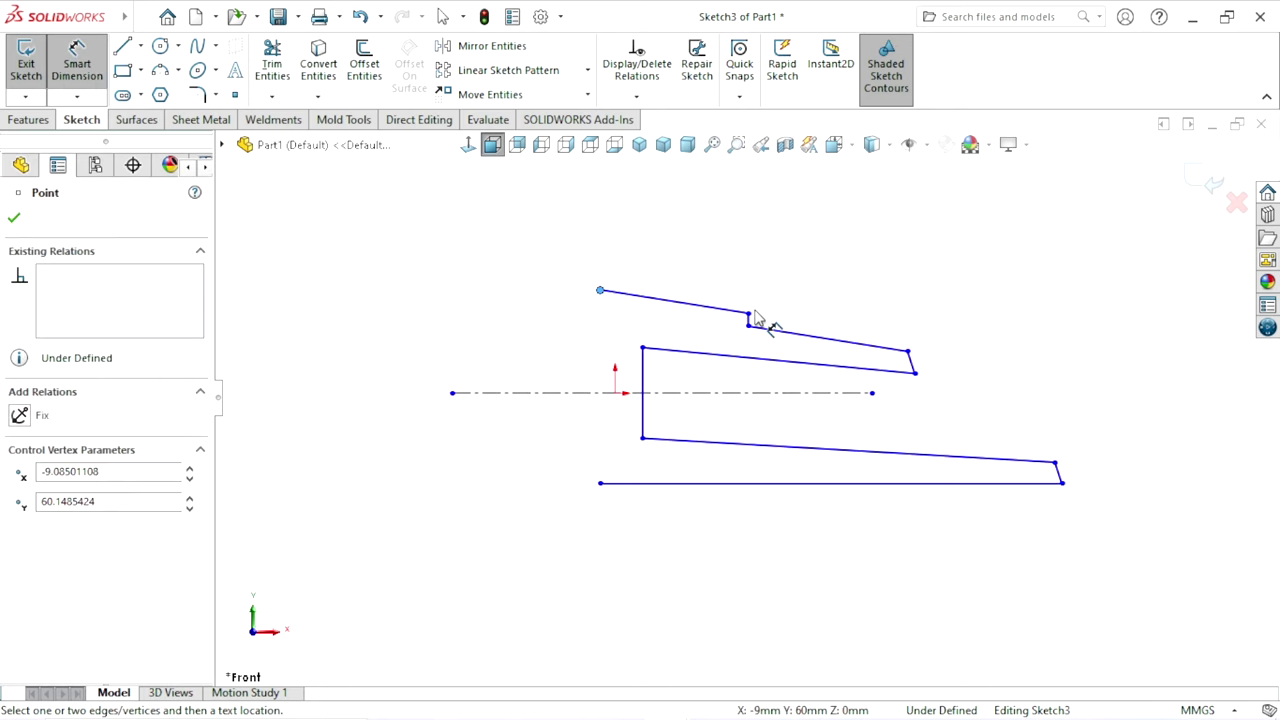
click(748, 314)
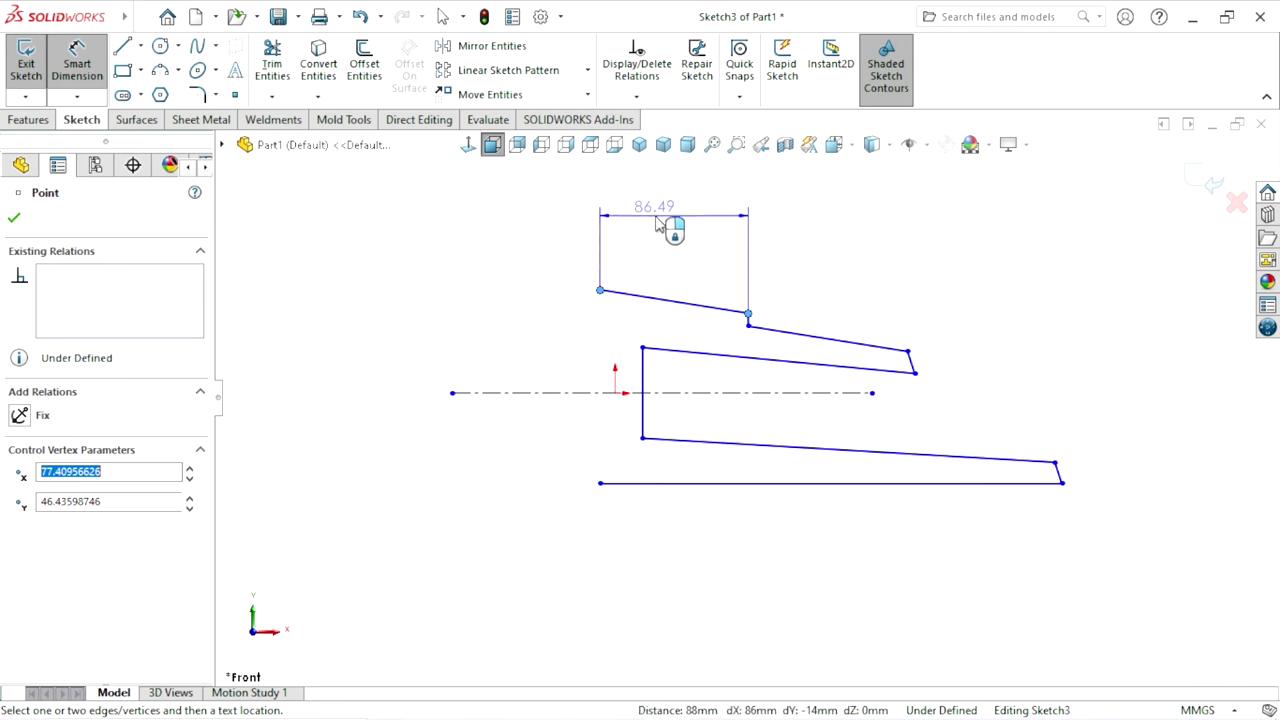
click(665, 222)
click(662, 222)
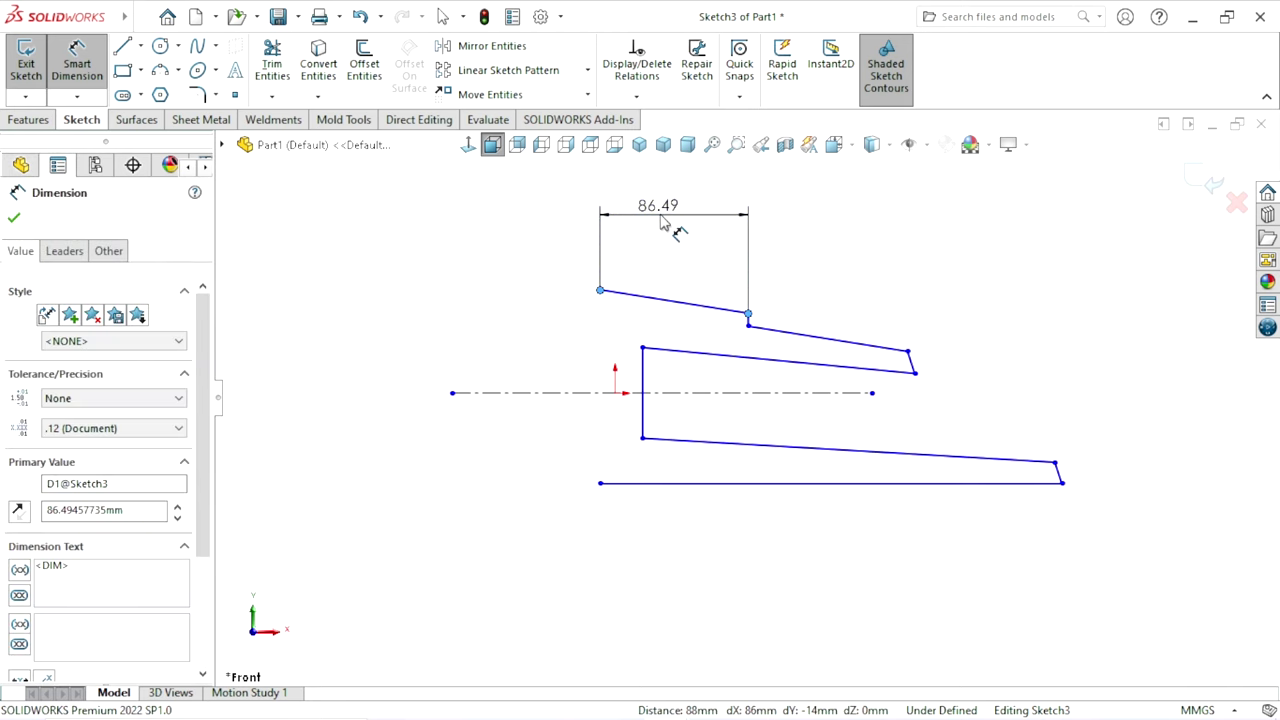
text(8)
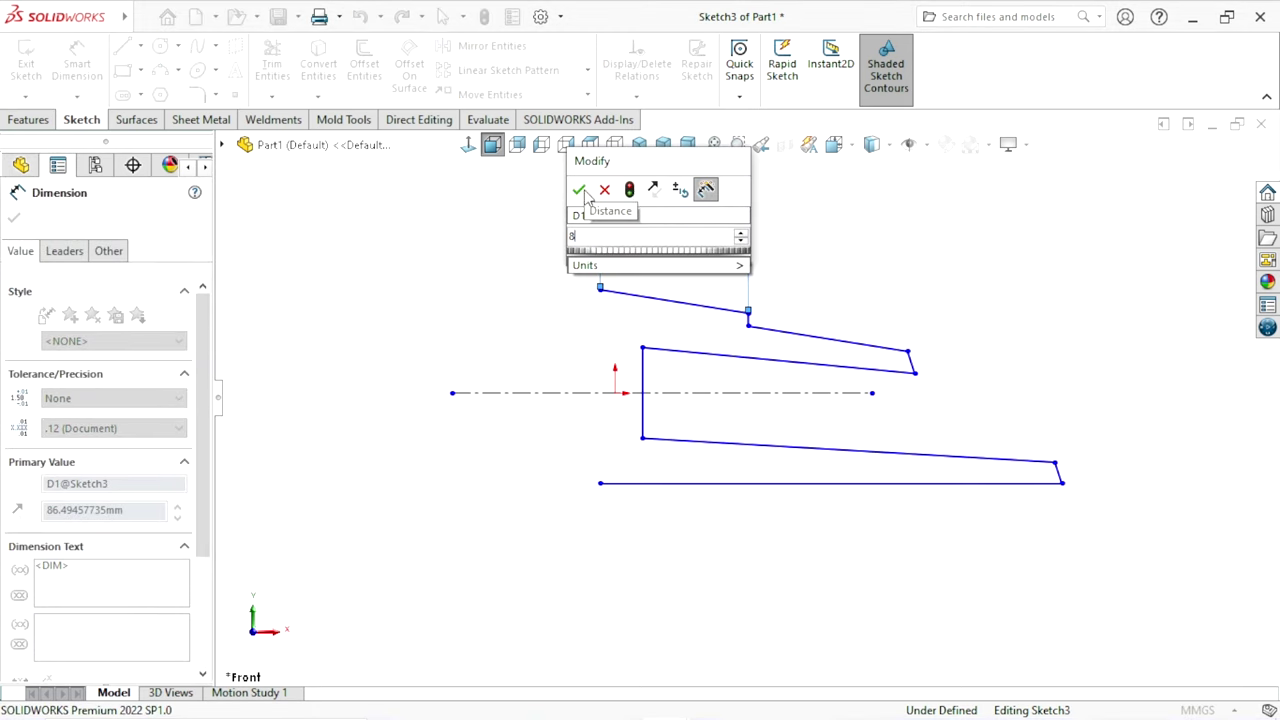
text(2)
key(BackSpace)
text(0)
key(Return)
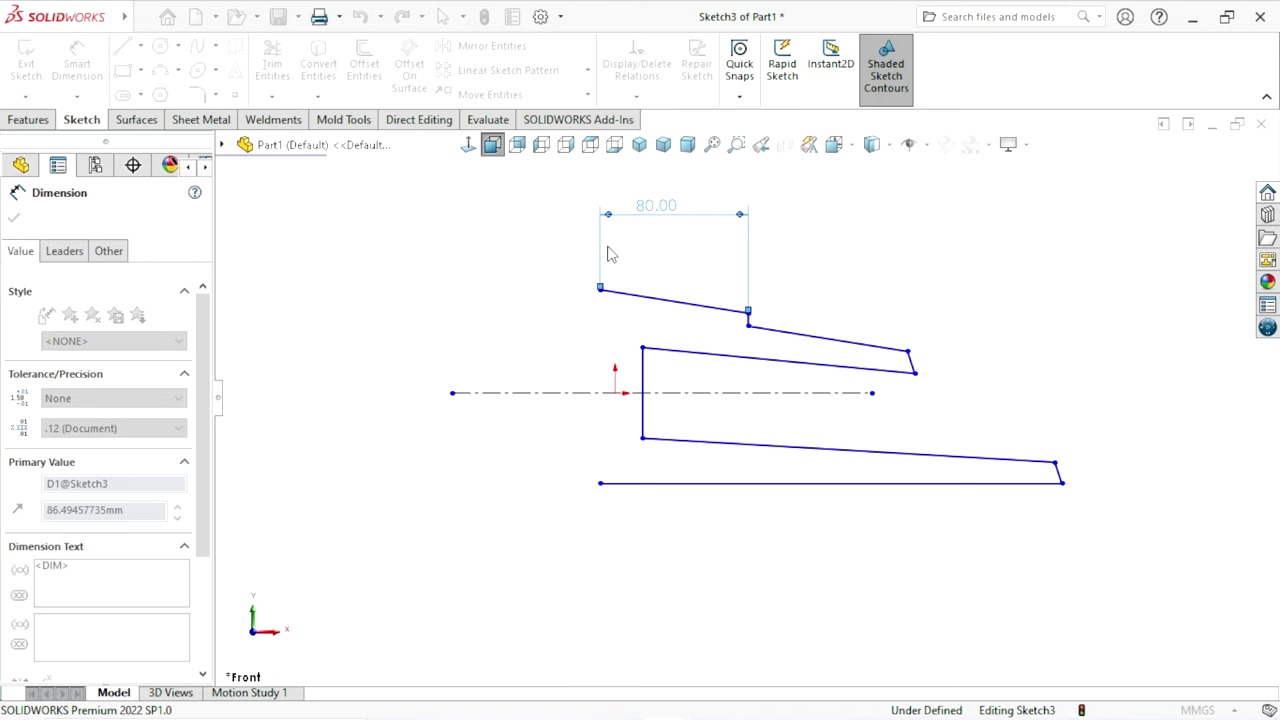
click(985, 365)
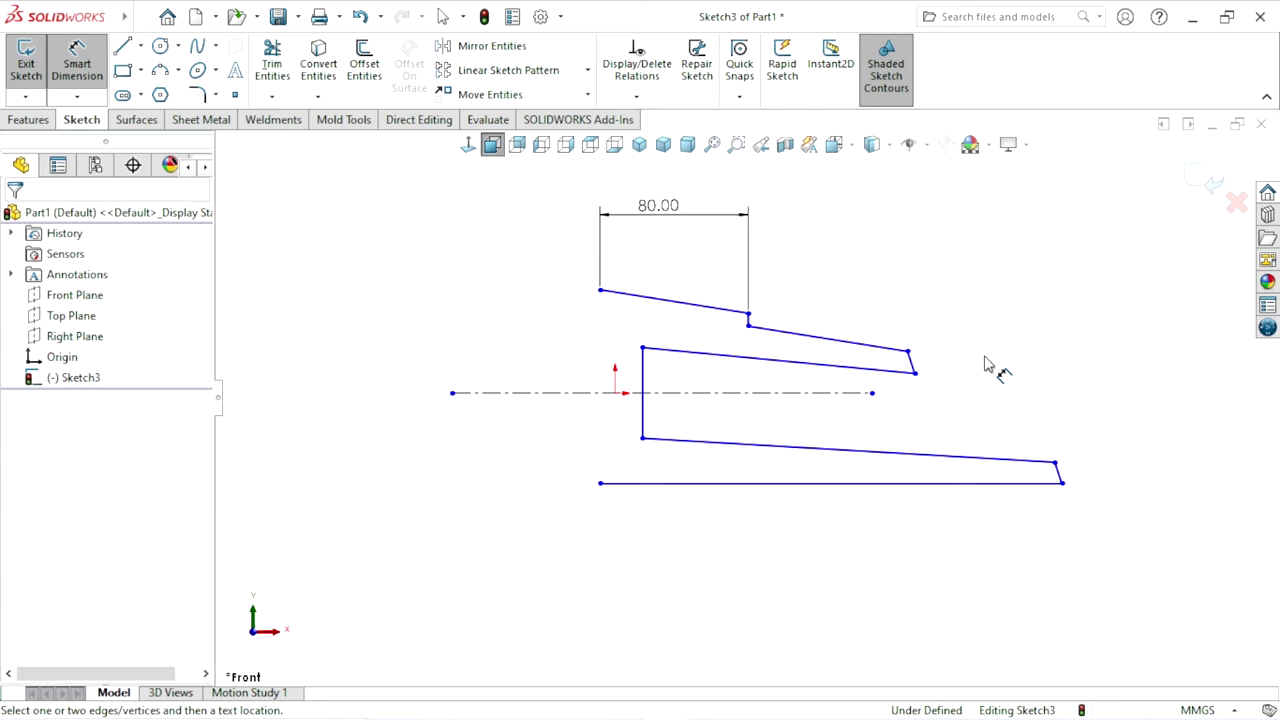
scroll(985, 365, up, 1)
scroll(935, 370, down, 1)
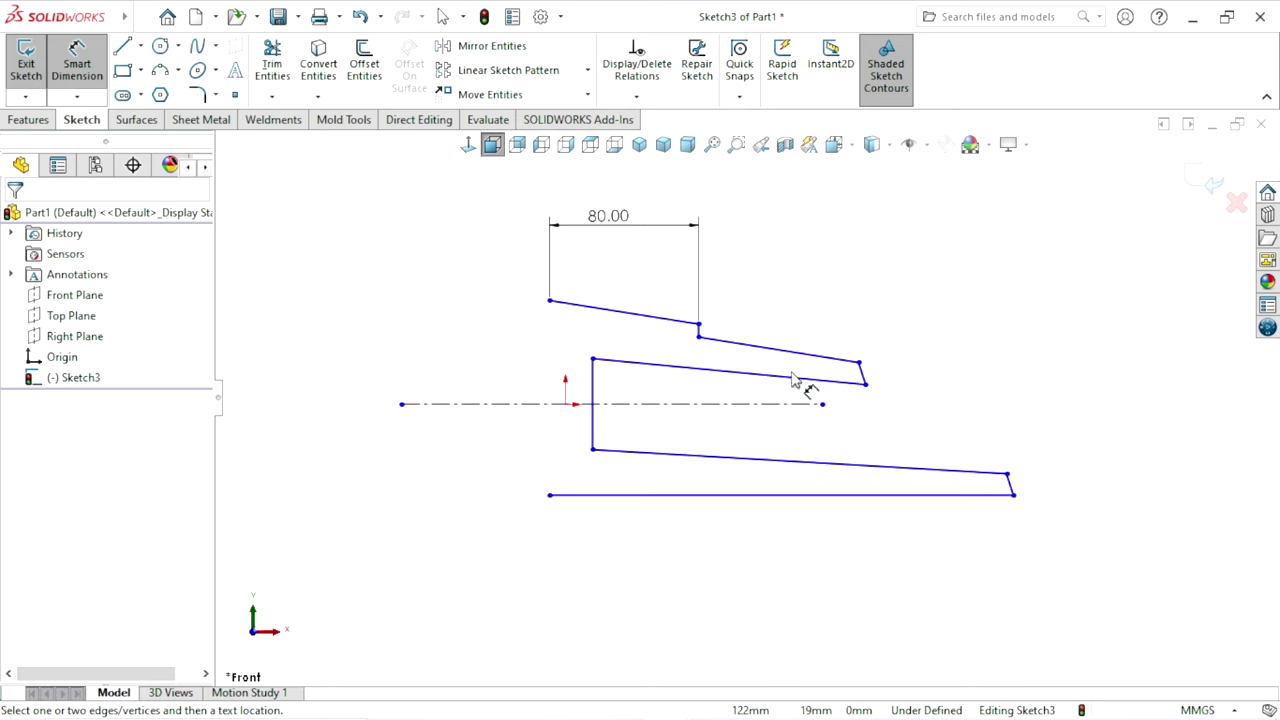
Add a 200 mm horizontal dimension from the top-left endpoint to the tooth tip.
click(549, 301)
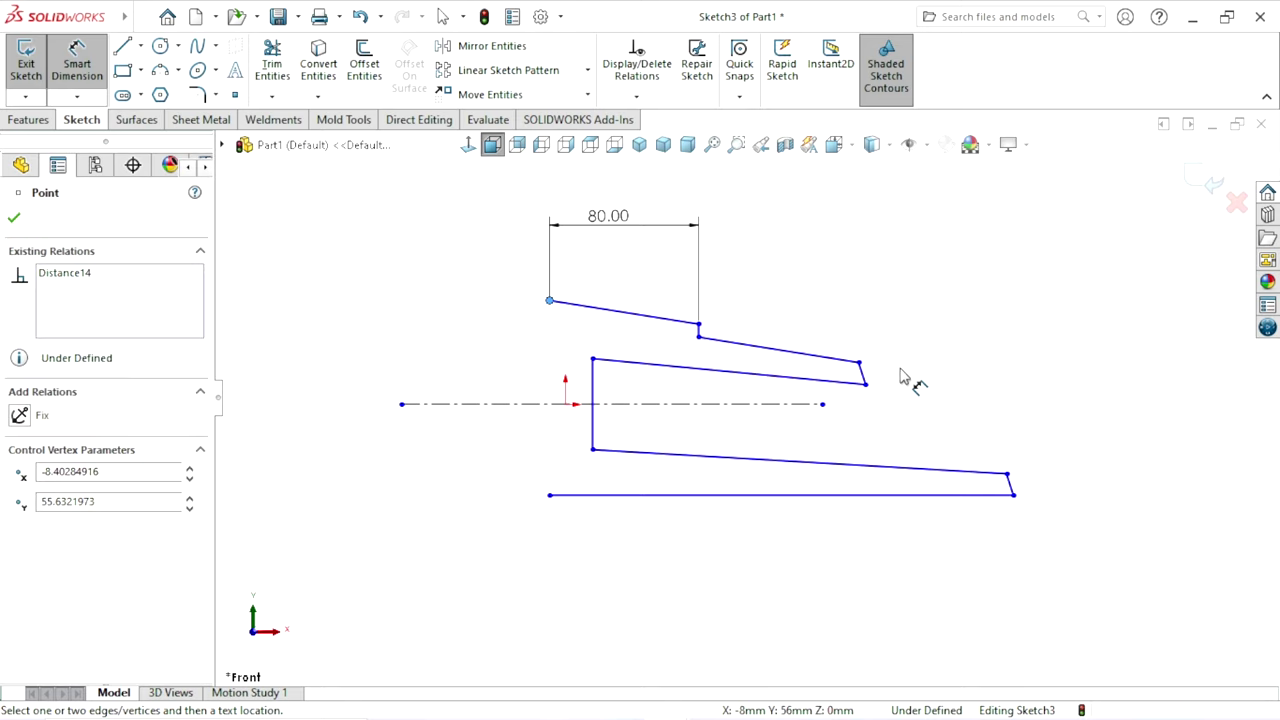
click(866, 385)
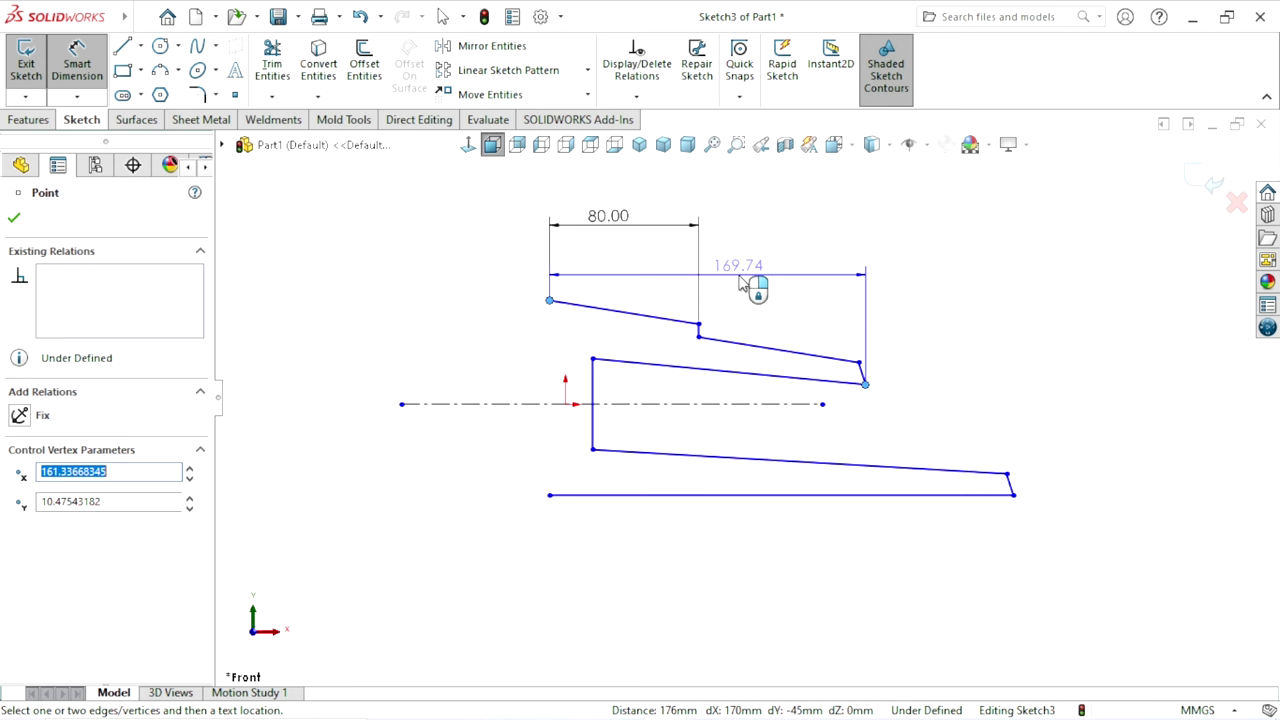
click(740, 284)
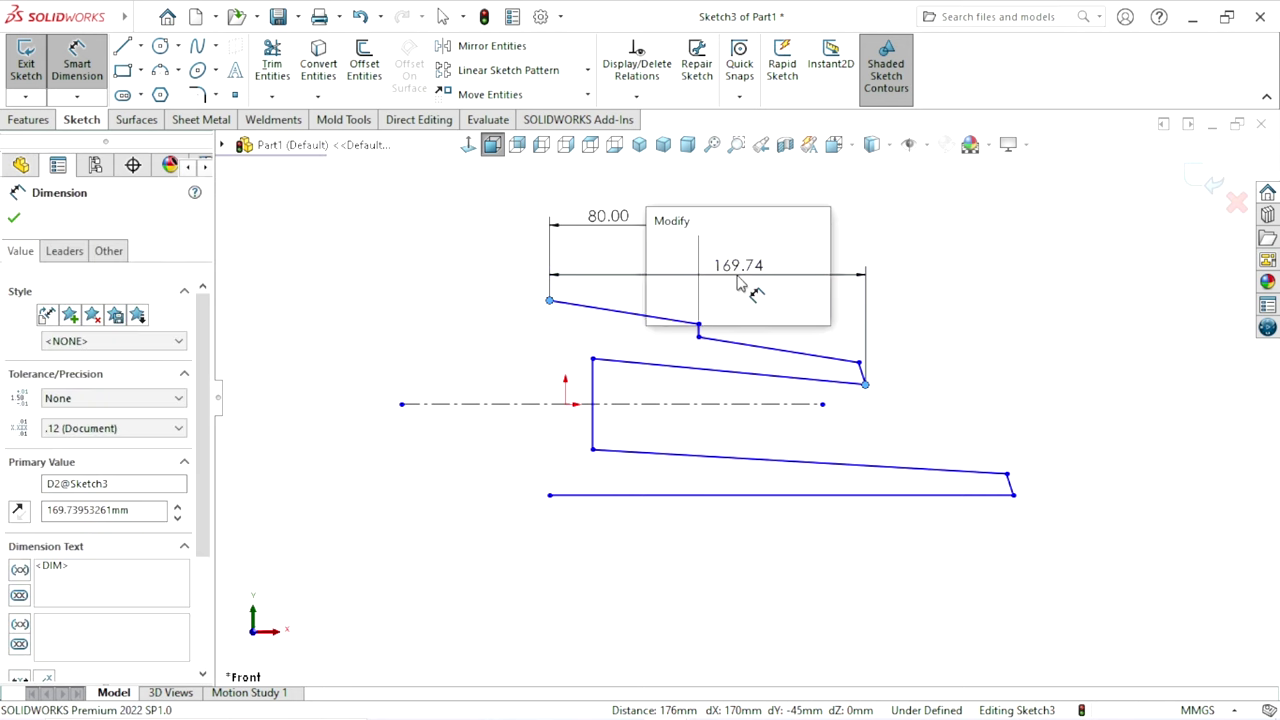
text(200)
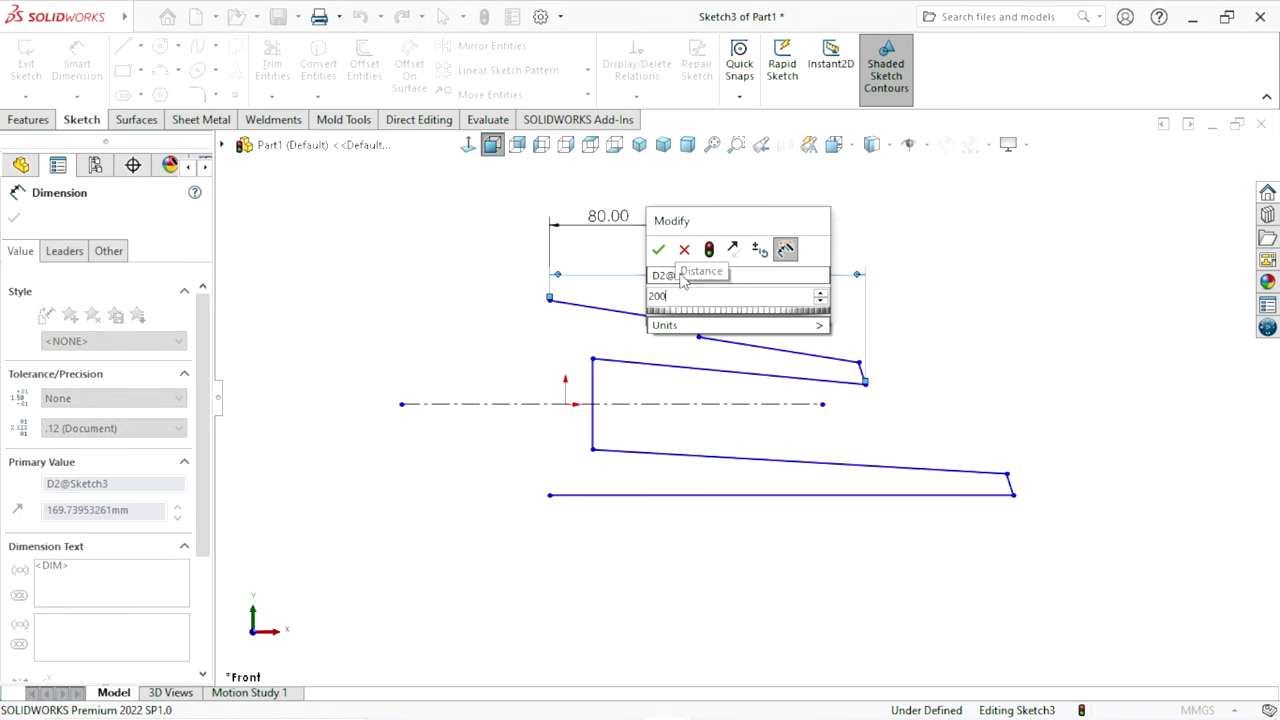
click(659, 256)
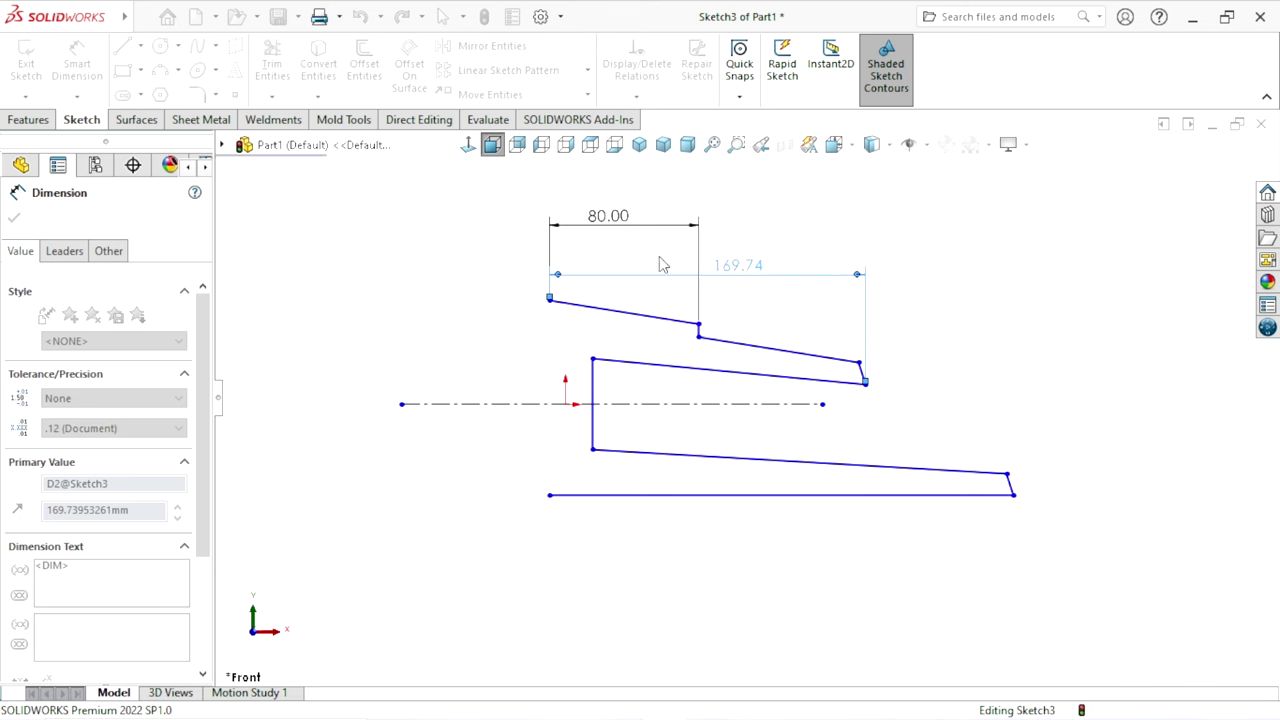
click(995, 365)
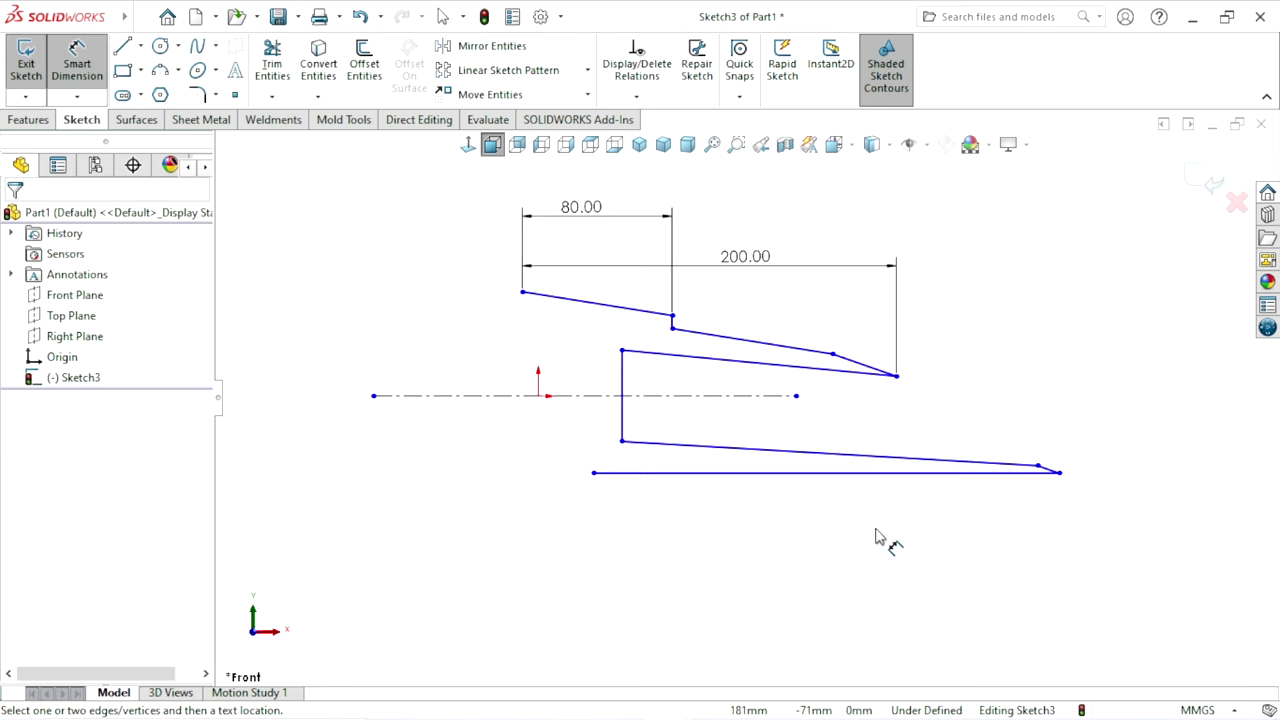
key(Escape)
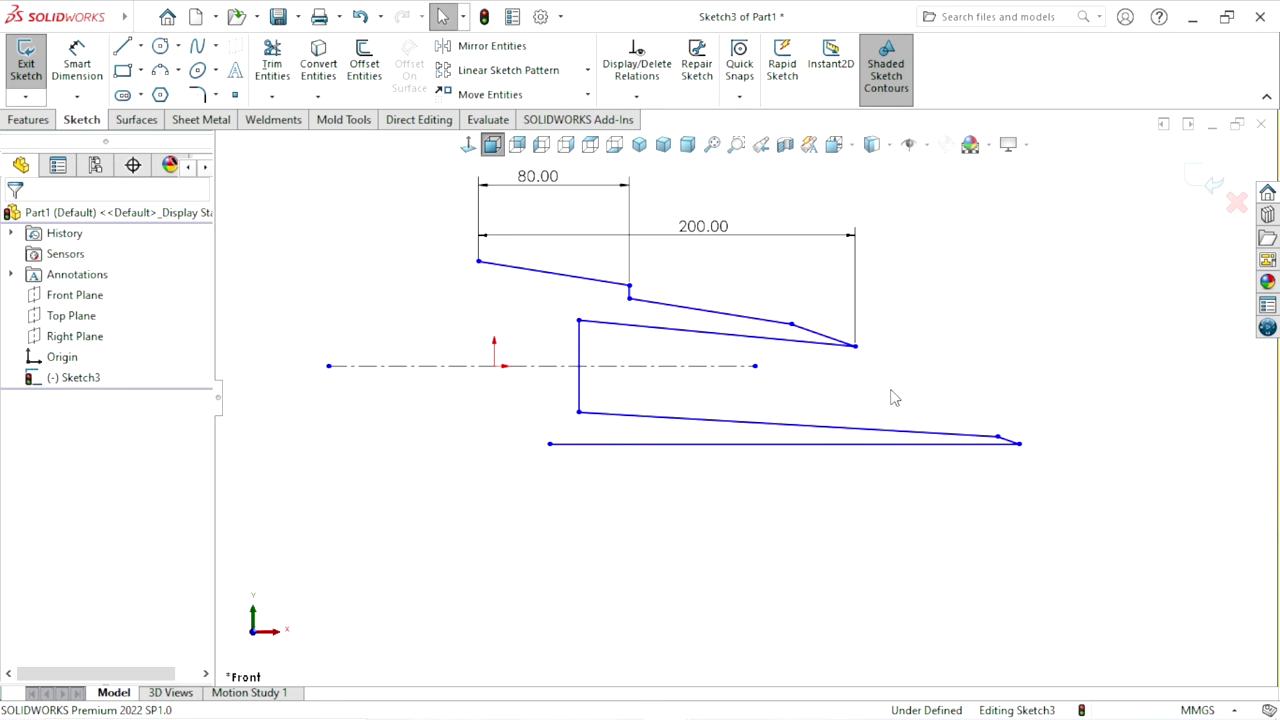
Make the inner upper edge parallel to the lower sloping edge and drag the bend point rightward.
click(782, 341)
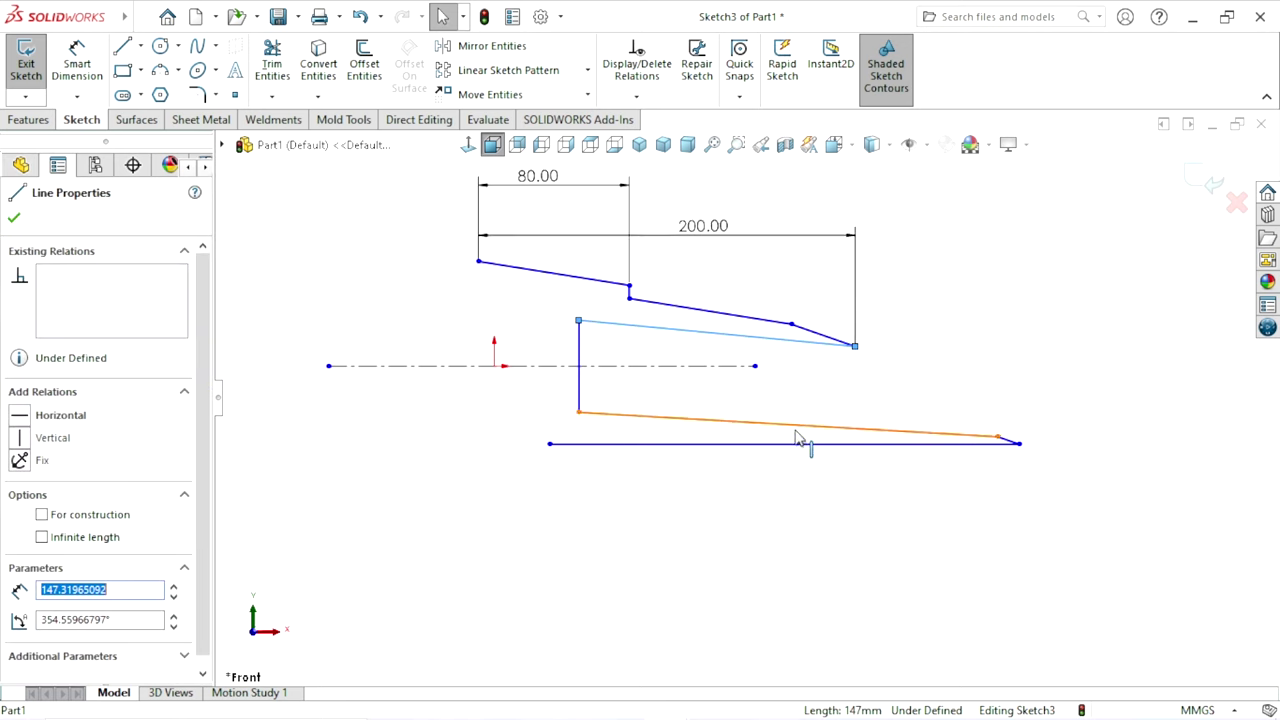
ctrl+click(805, 427)
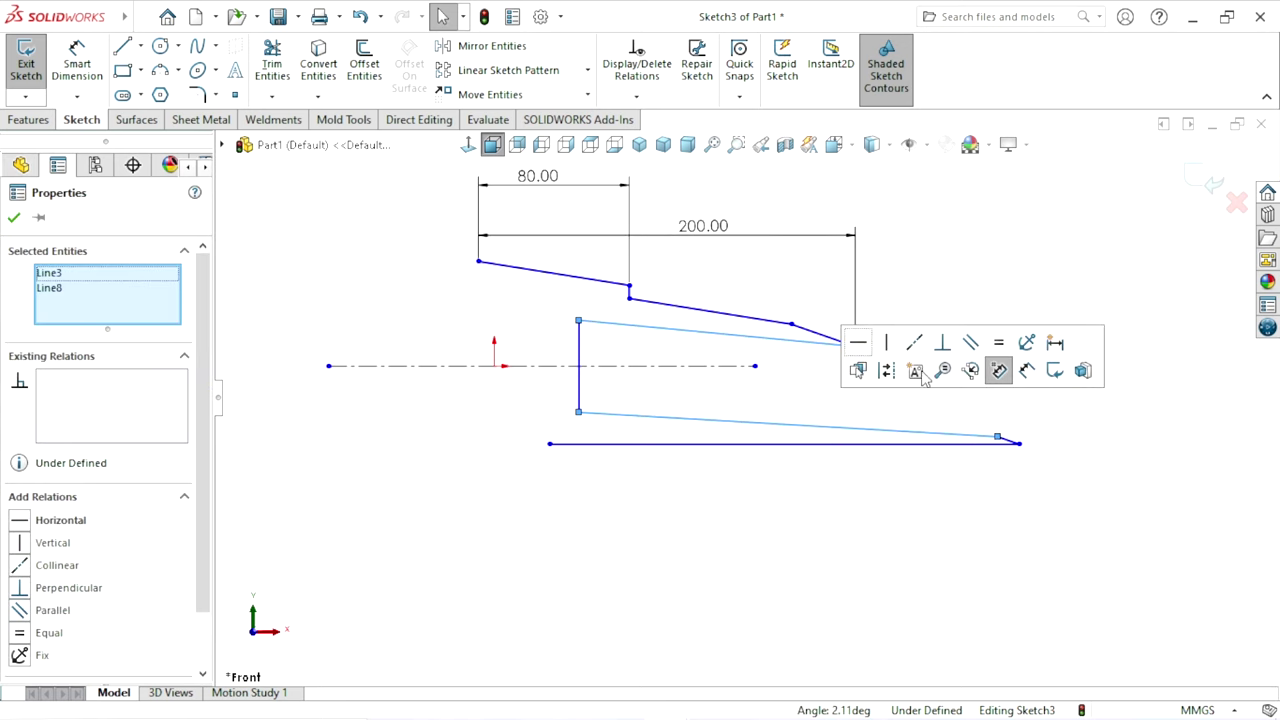
click(981, 350)
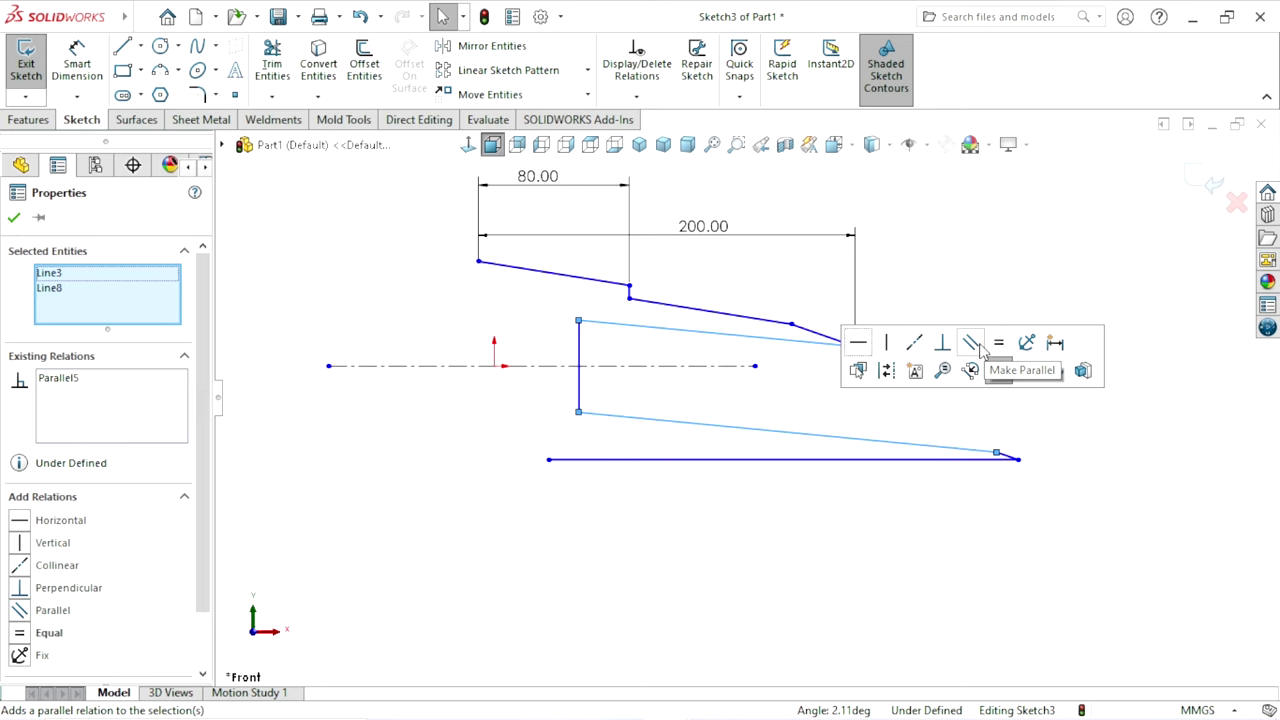
click(846, 569)
scroll(740, 430, up, 2)
scroll(740, 430, down, 2)
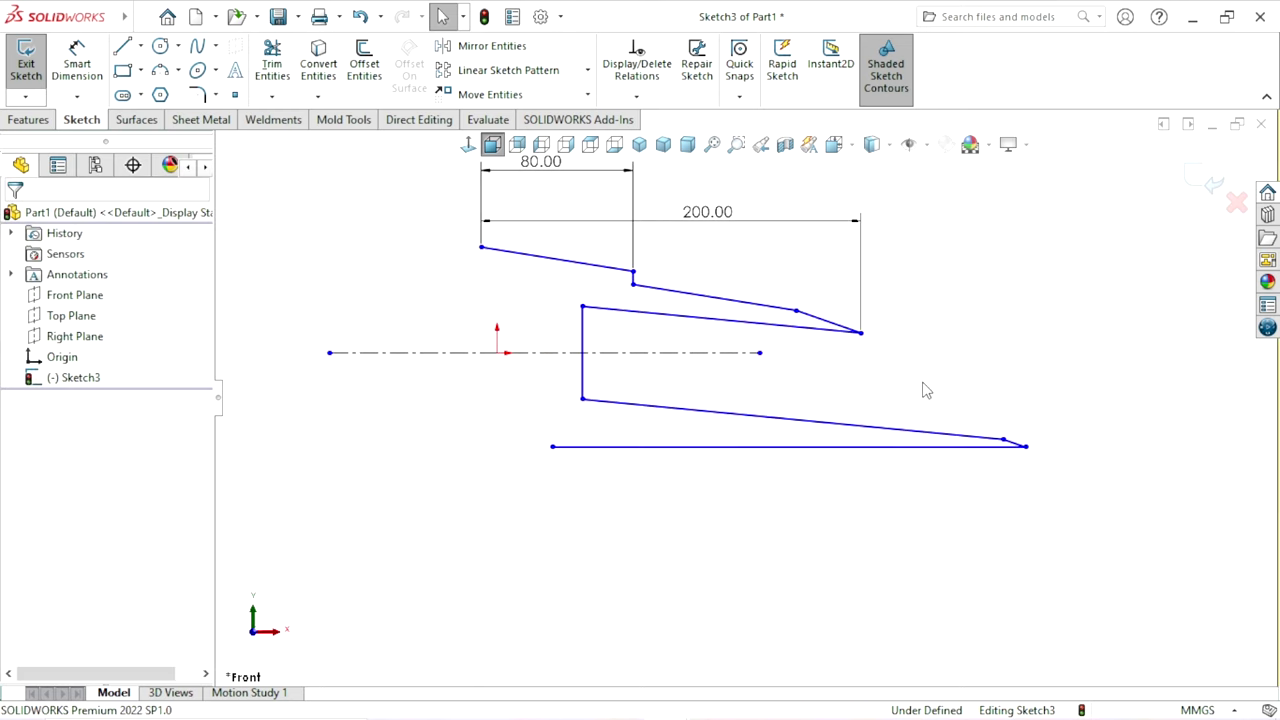
scroll(922, 389, down, 1)
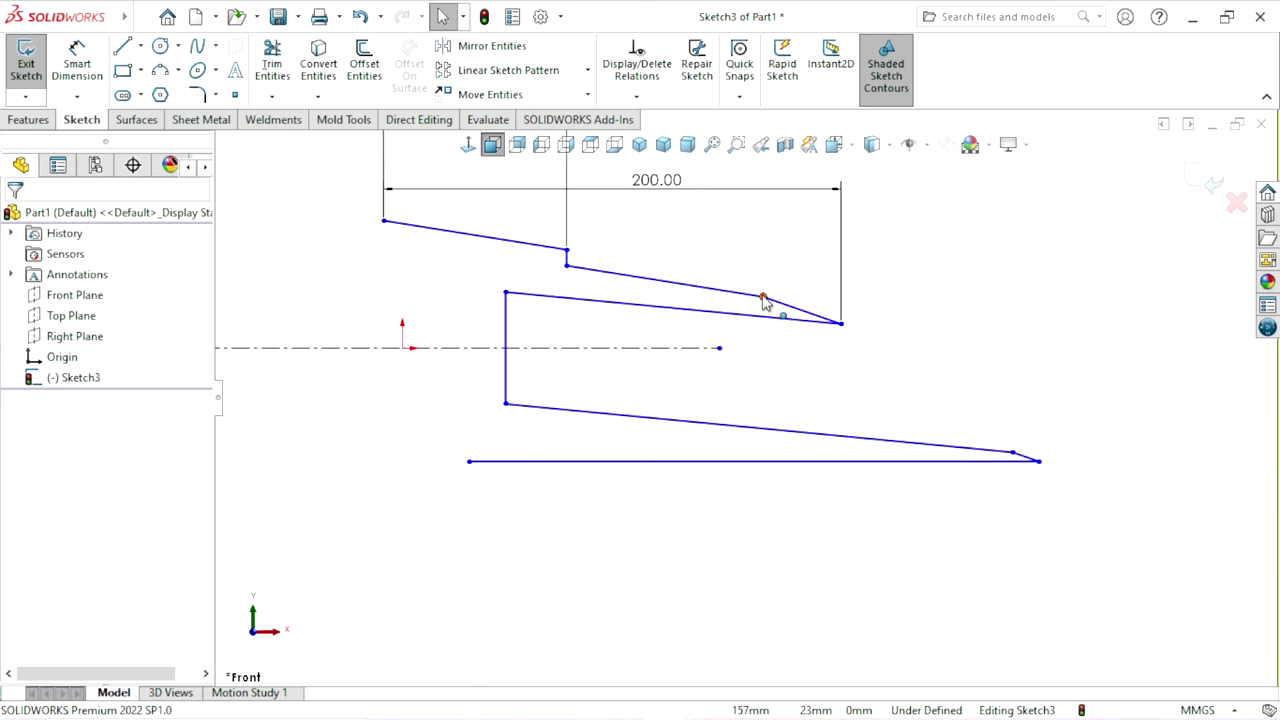
drag(766, 297, 808, 297)
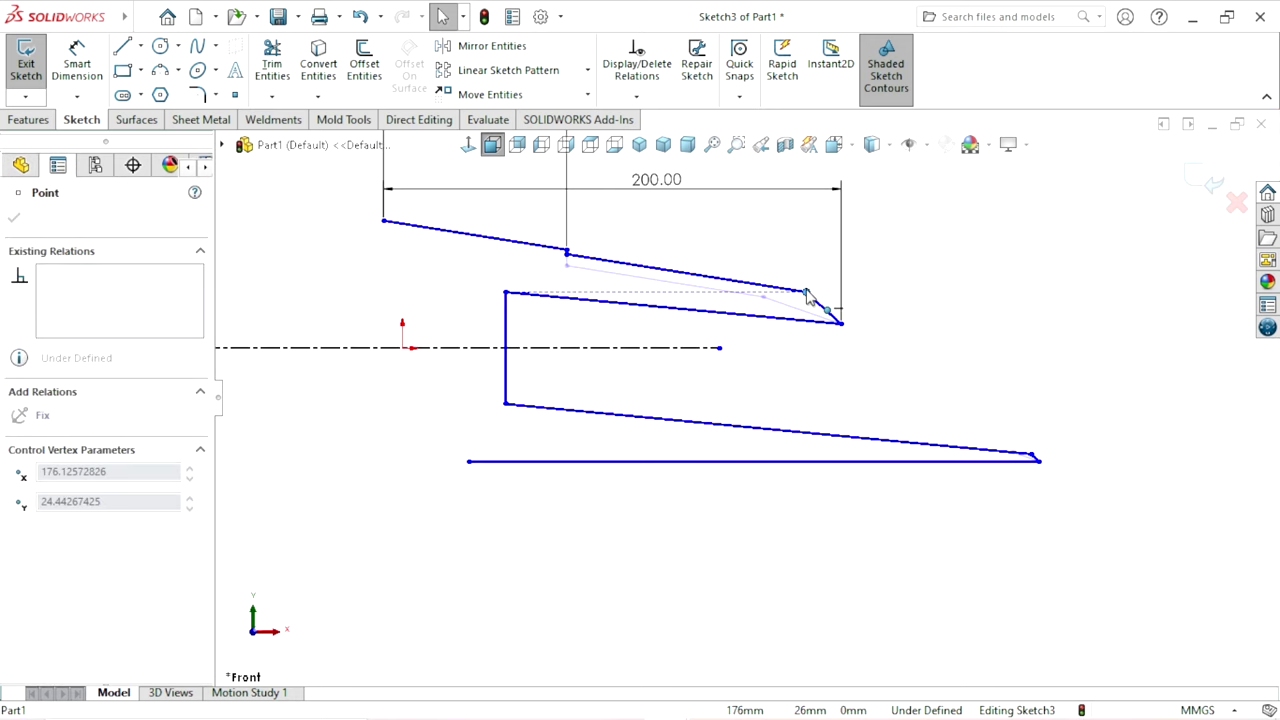
click(906, 374)
scroll(729, 420, up, 2)
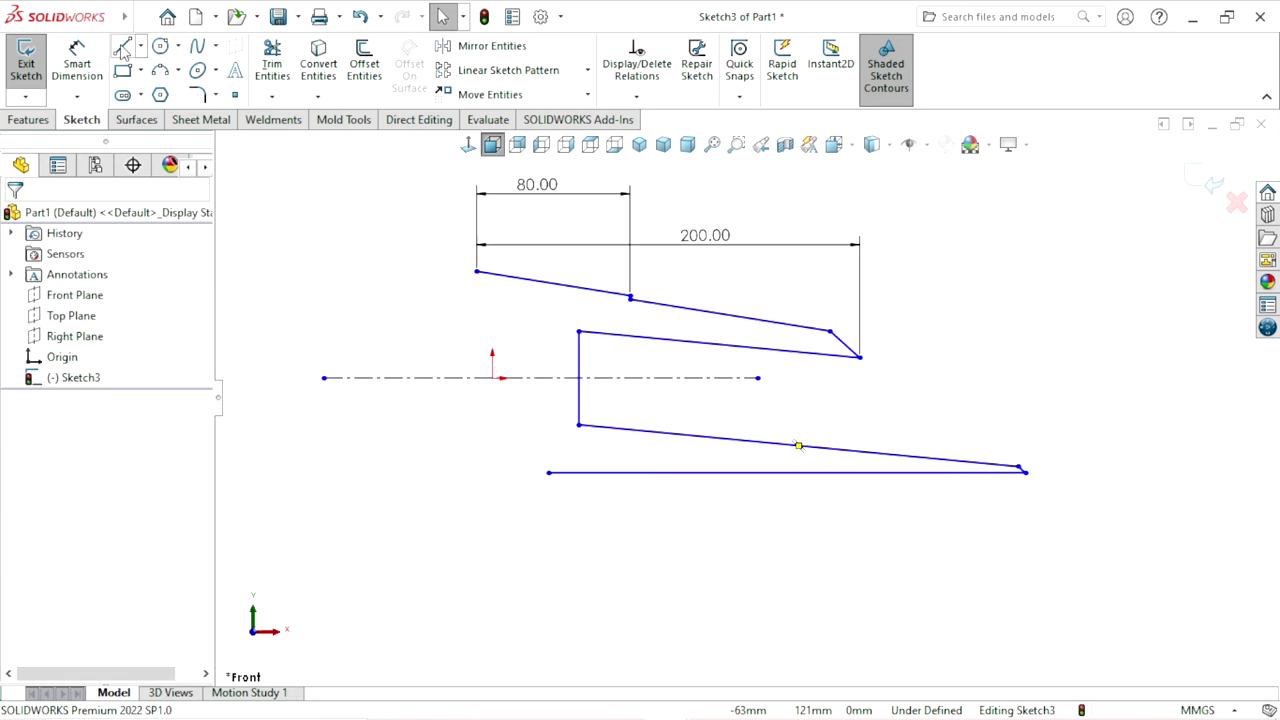
Dimension the small vertical step in the upper profile at 5 mm.
click(77, 62)
scroll(655, 300, down, 3)
scroll(652, 293, down, 2)
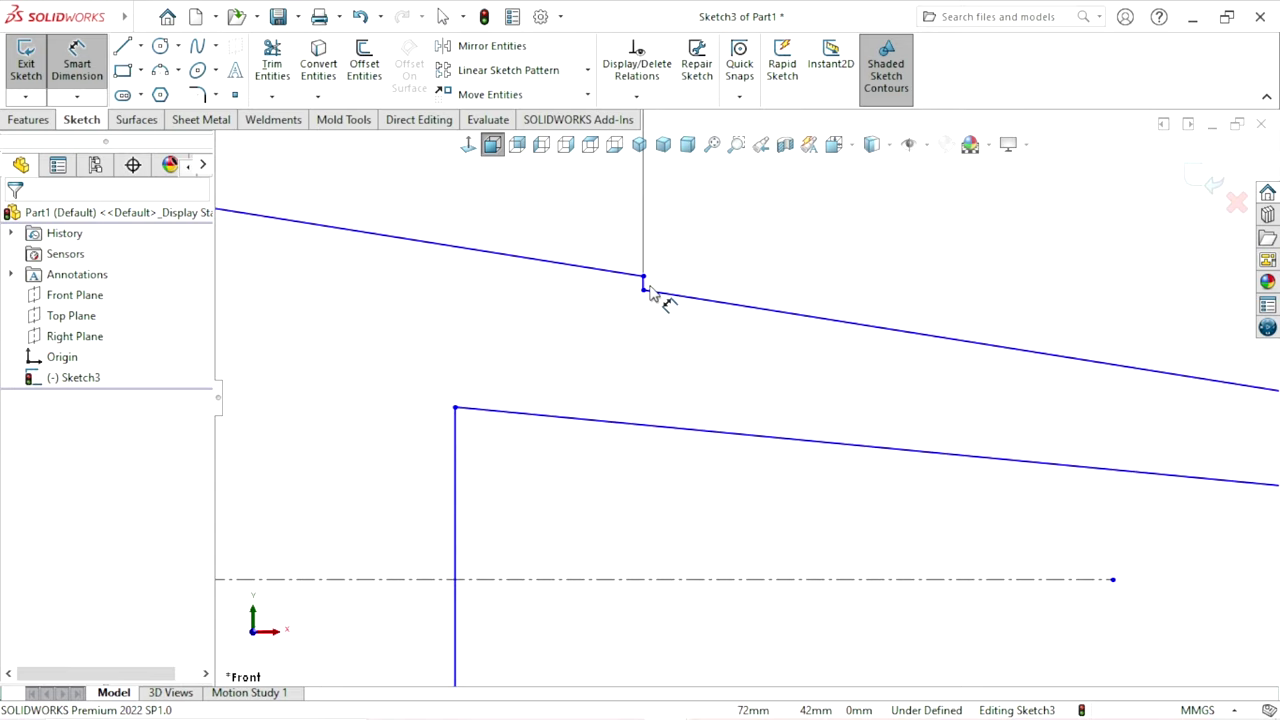
click(646, 286)
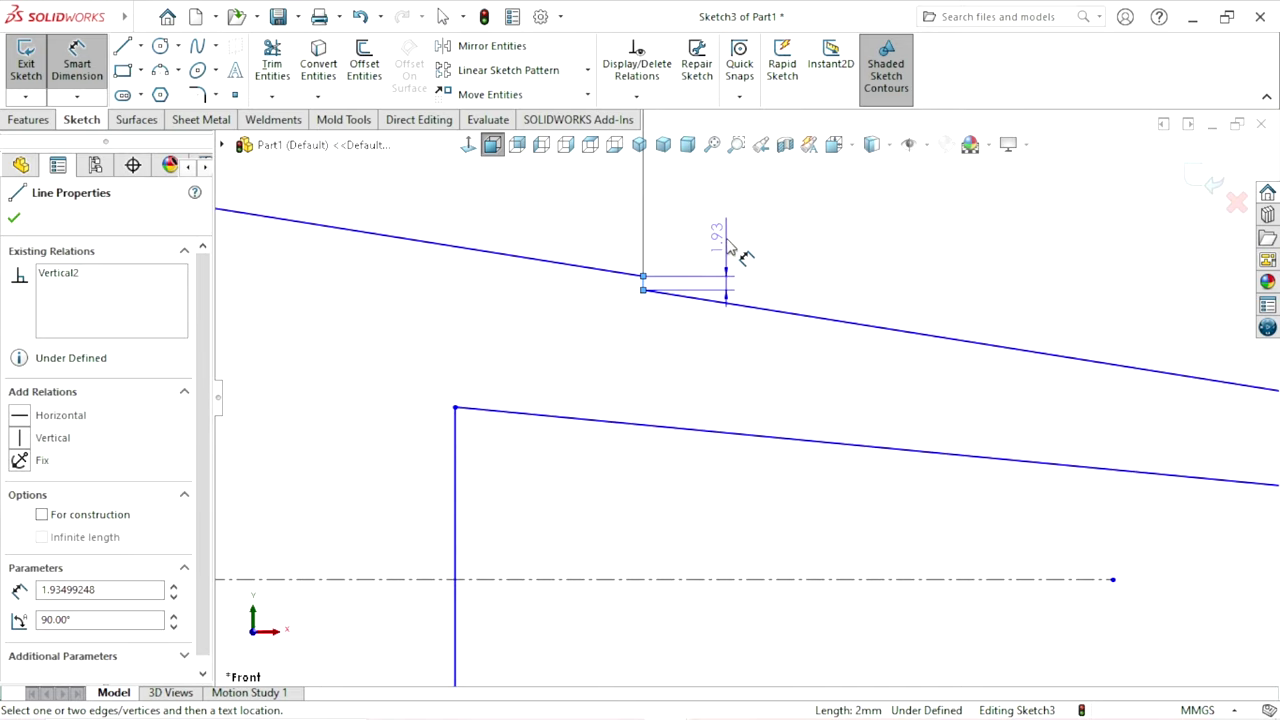
click(727, 245)
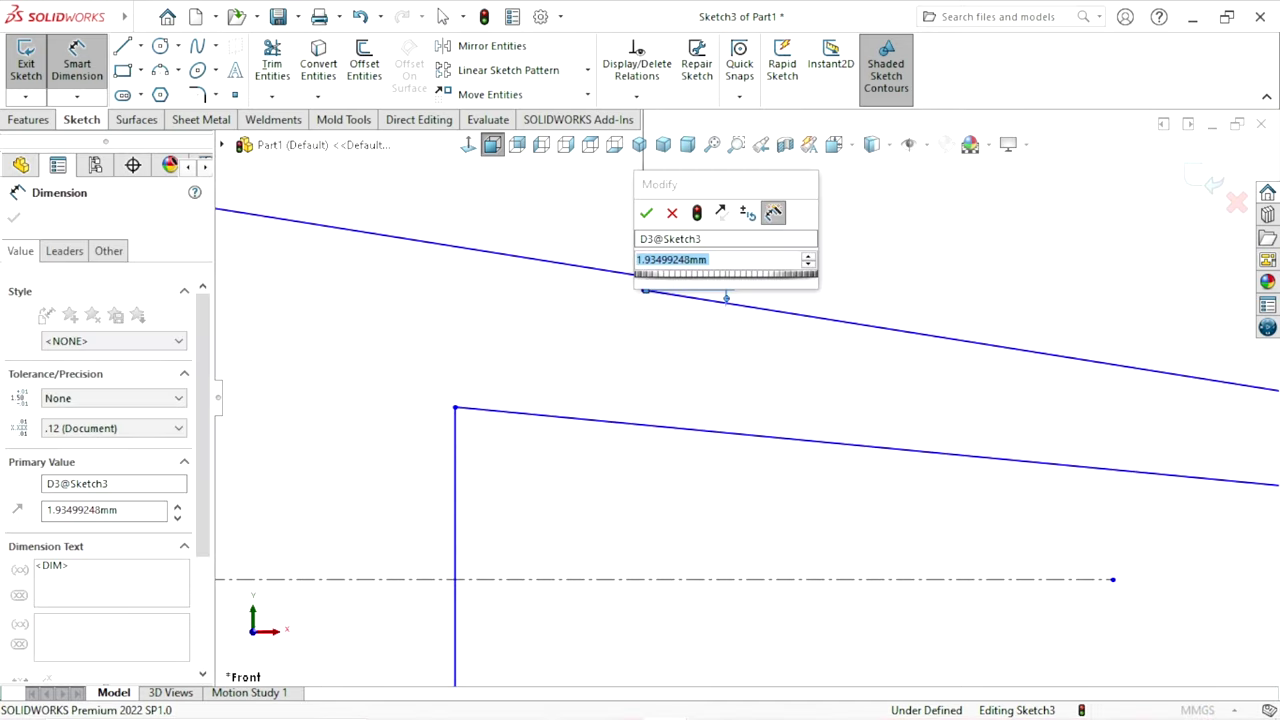
text(5)
click(647, 217)
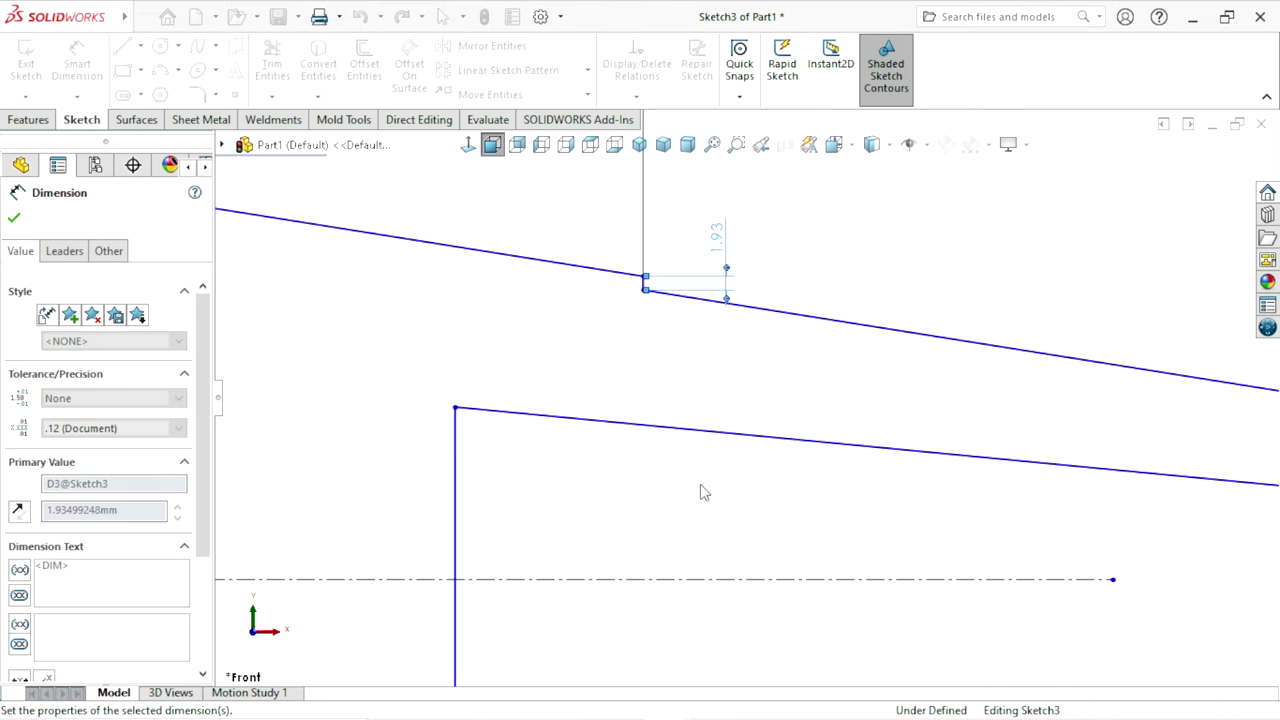
scroll(700, 545, up, 2)
scroll(667, 560, up, 1)
scroll(830, 578, up, 1)
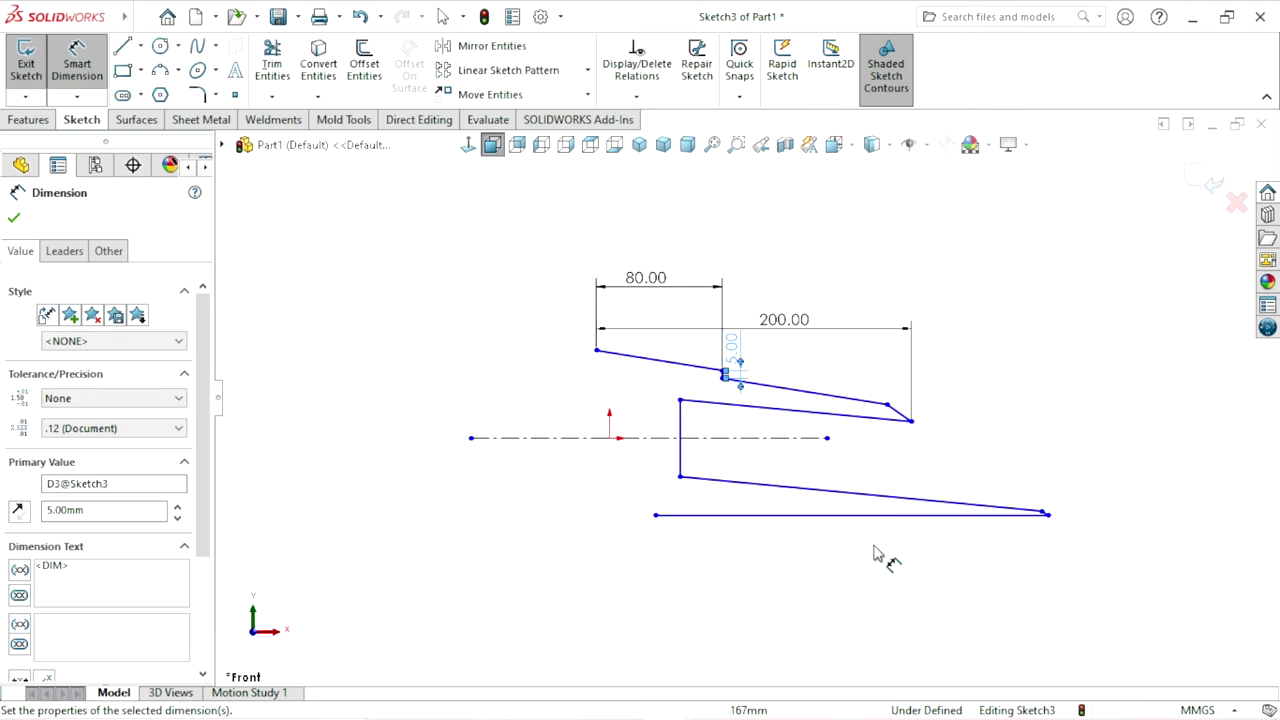
scroll(925, 545, down, 1)
scroll(995, 527, down, 1)
key(Escape)
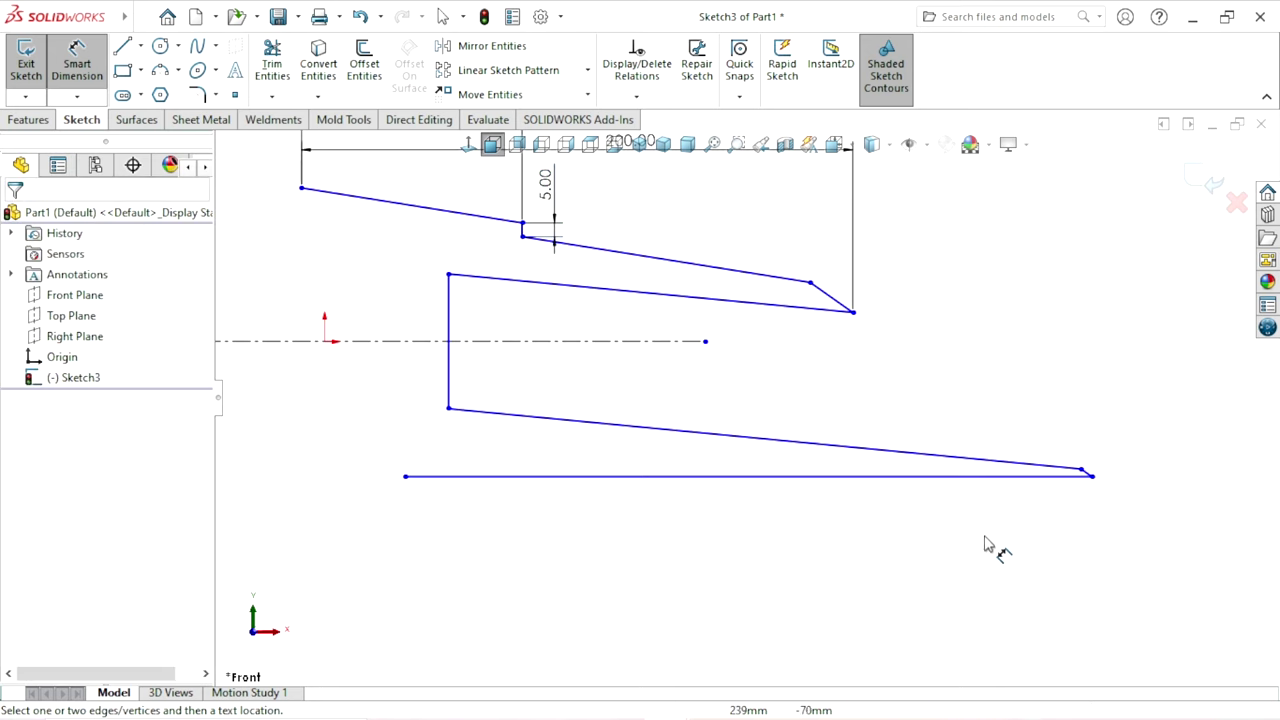
Drag the lower tip endpoint down onto the bottom line and stretch the bottom line leftward.
click(1090, 477)
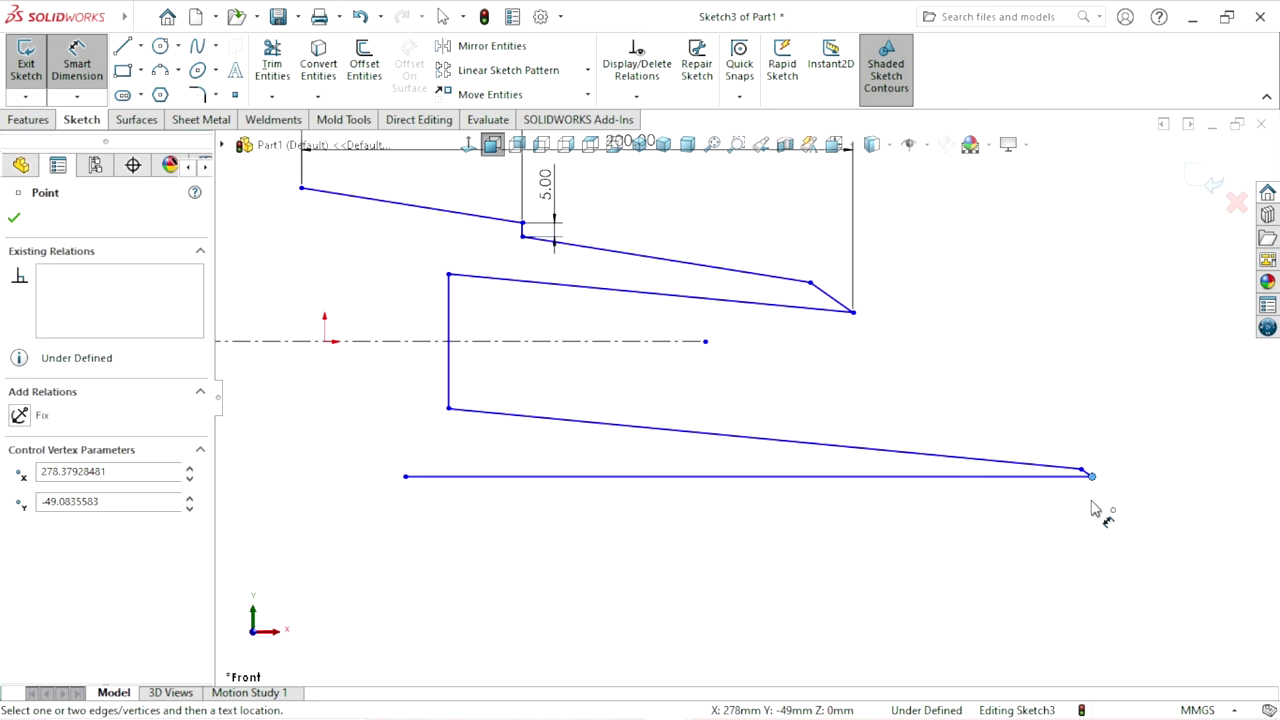
key(Escape)
key(Escape)
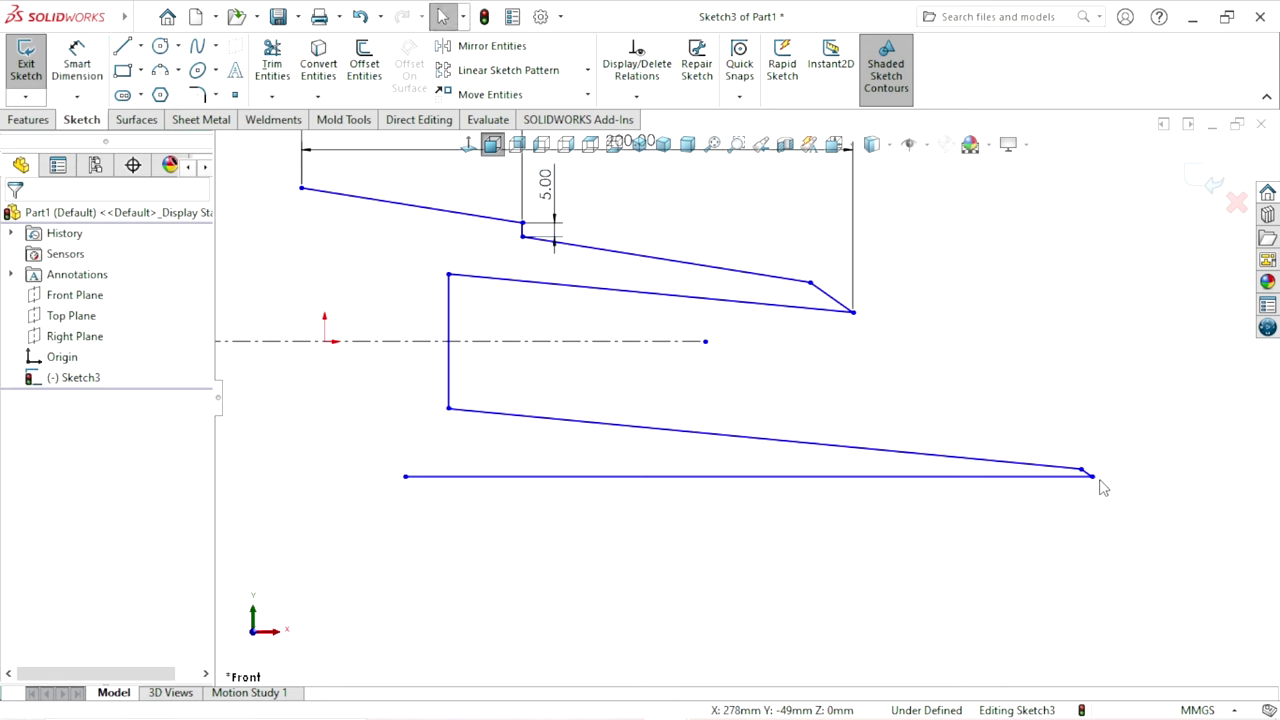
drag(1090, 477, 1084, 503)
scroll(900, 480, up, 3)
scroll(870, 458, down, 1)
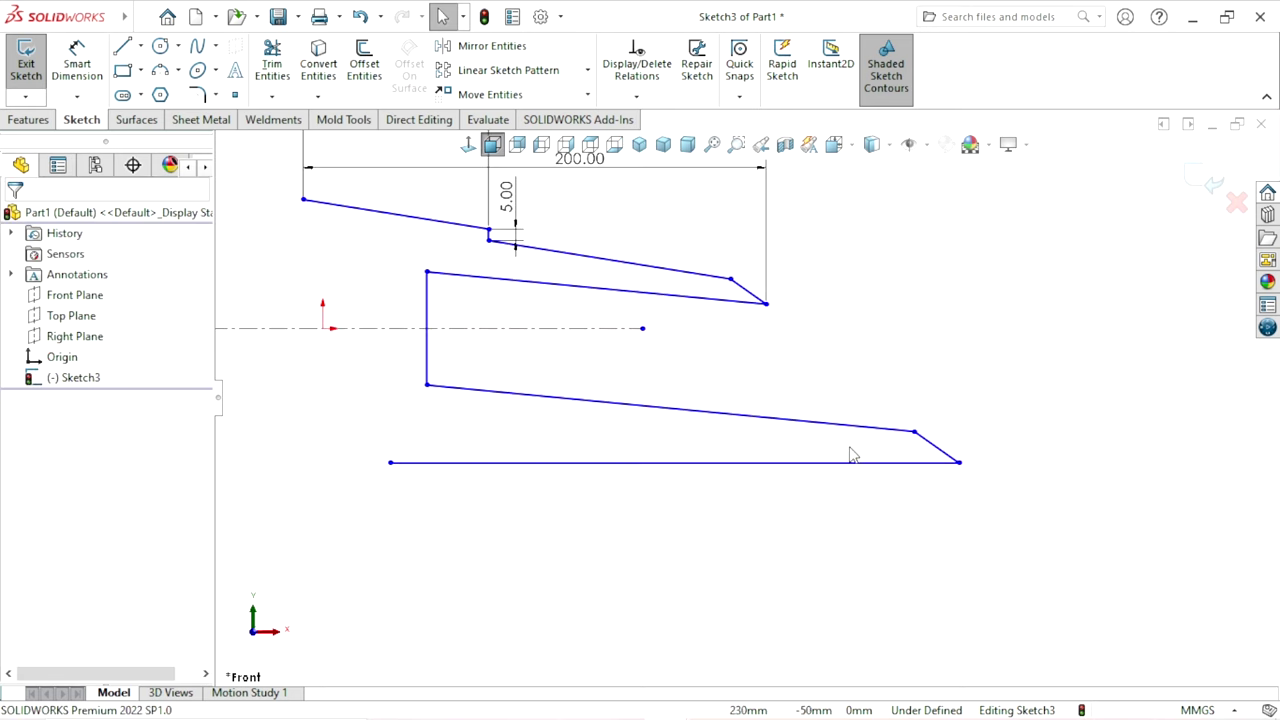
scroll(700, 470, up, 3)
scroll(568, 484, down, 1)
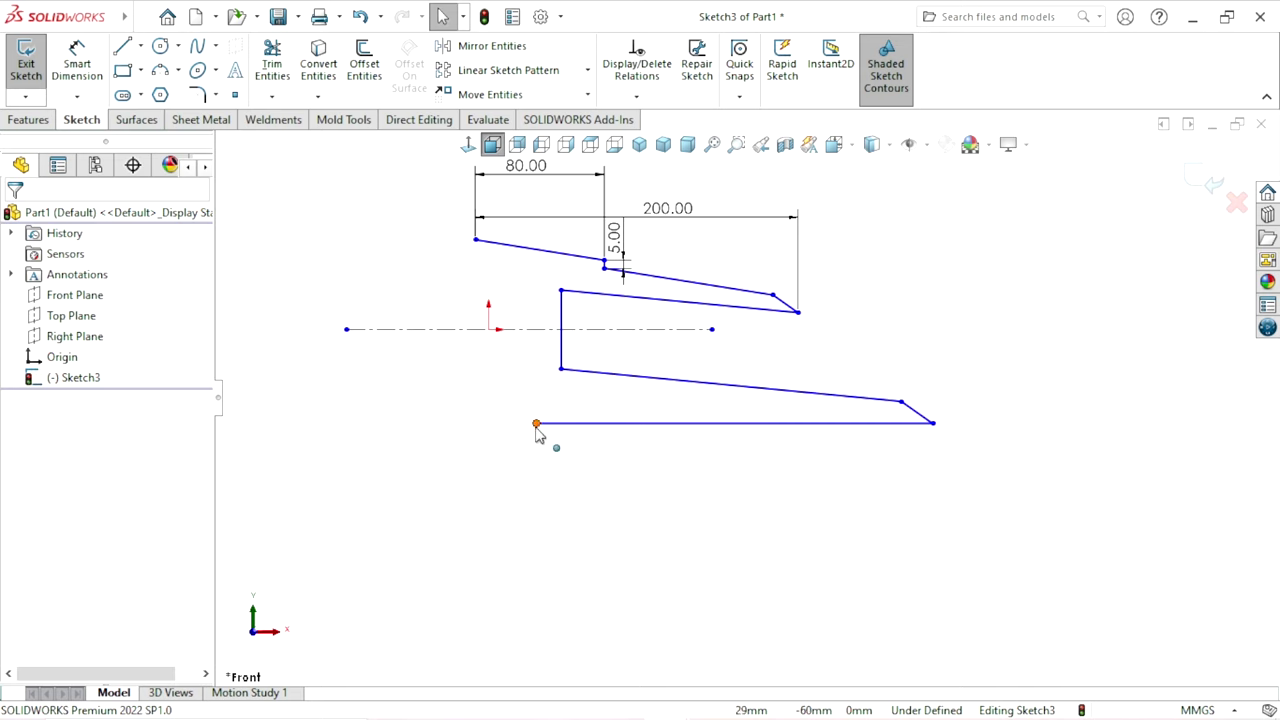
drag(536, 424, 461, 430)
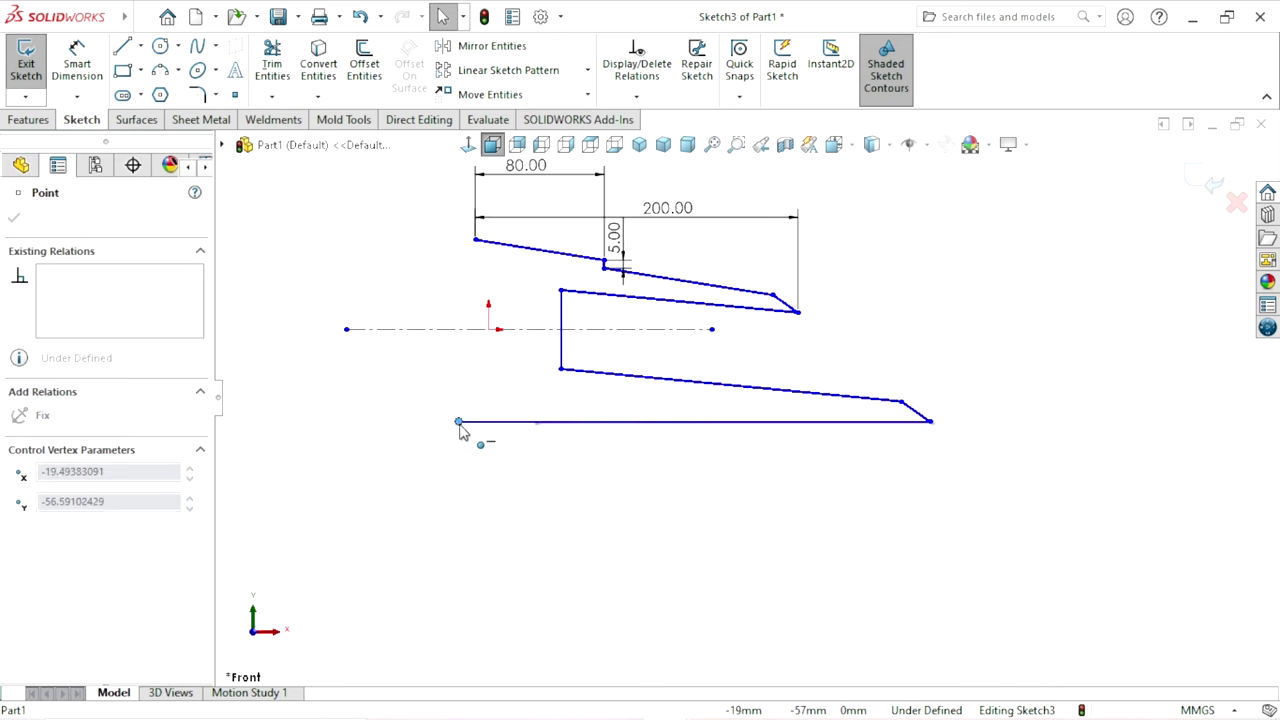
click(600, 491)
scroll(634, 491, up, 2)
scroll(553, 352, down, 2)
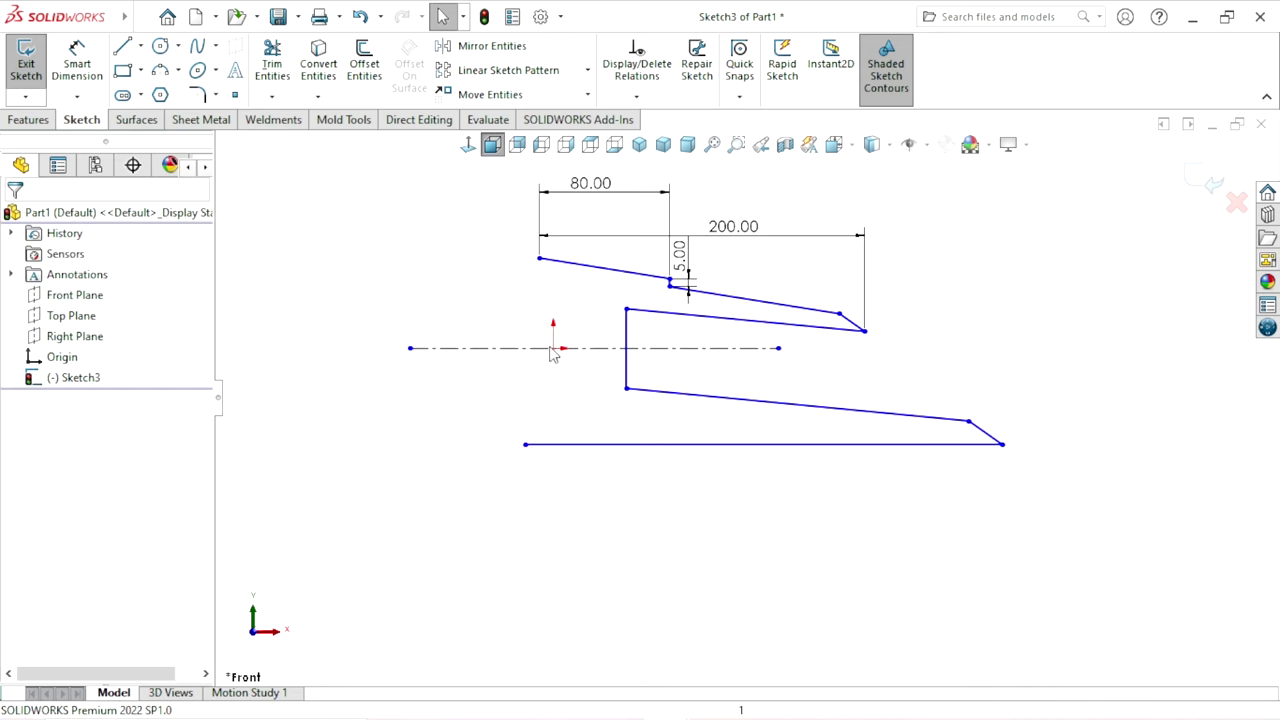
click(77, 64)
scroll(665, 390, down, 2)
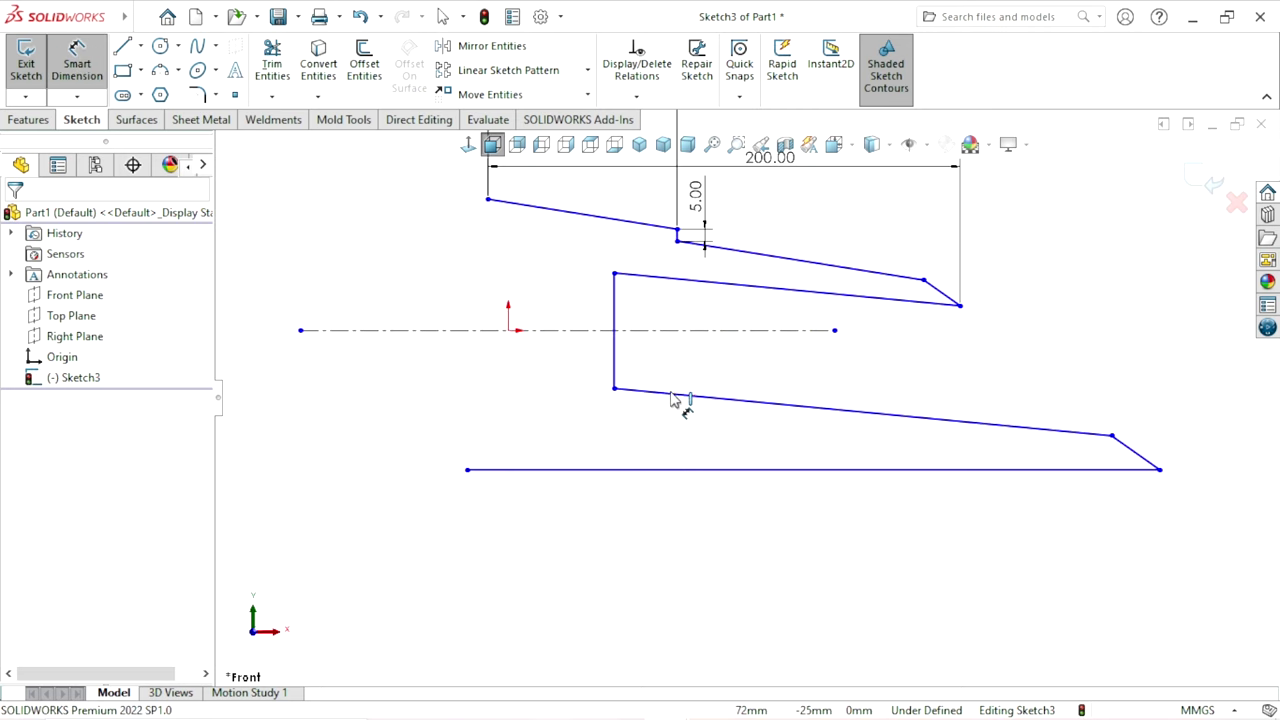
Dimension the inner vertical line between the jaws at 43 mm.
click(613, 360)
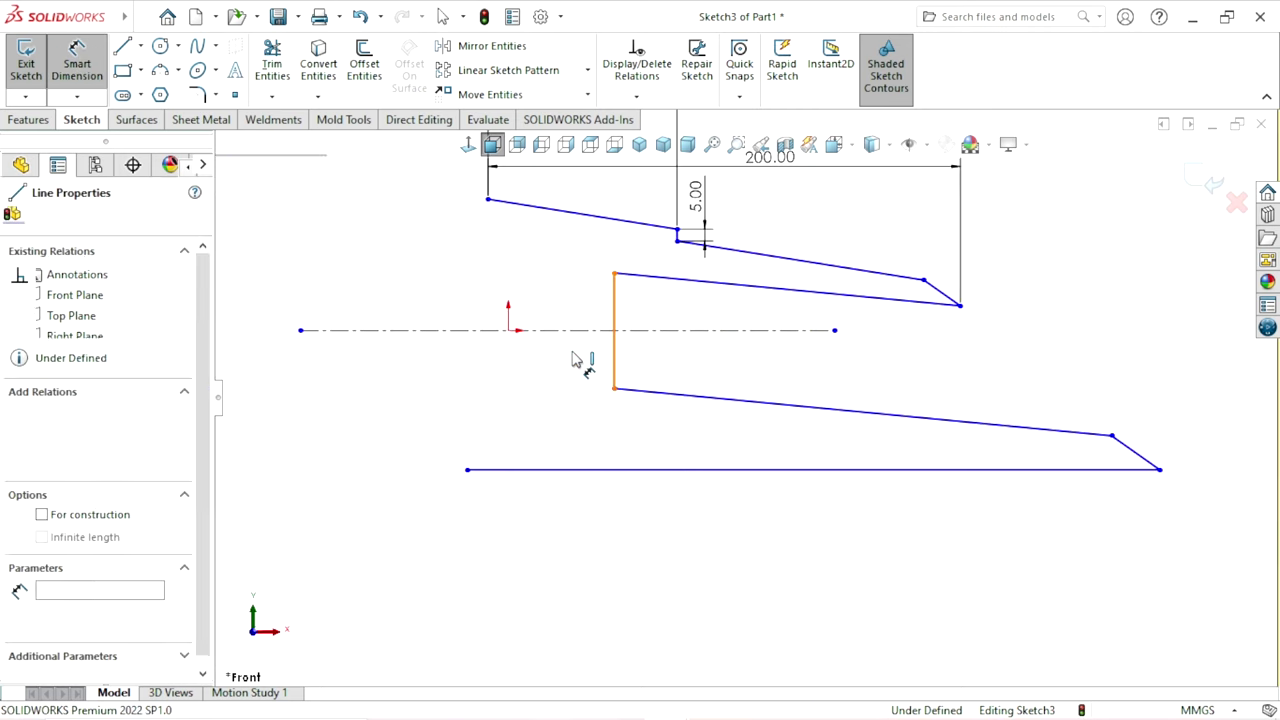
click(572, 362)
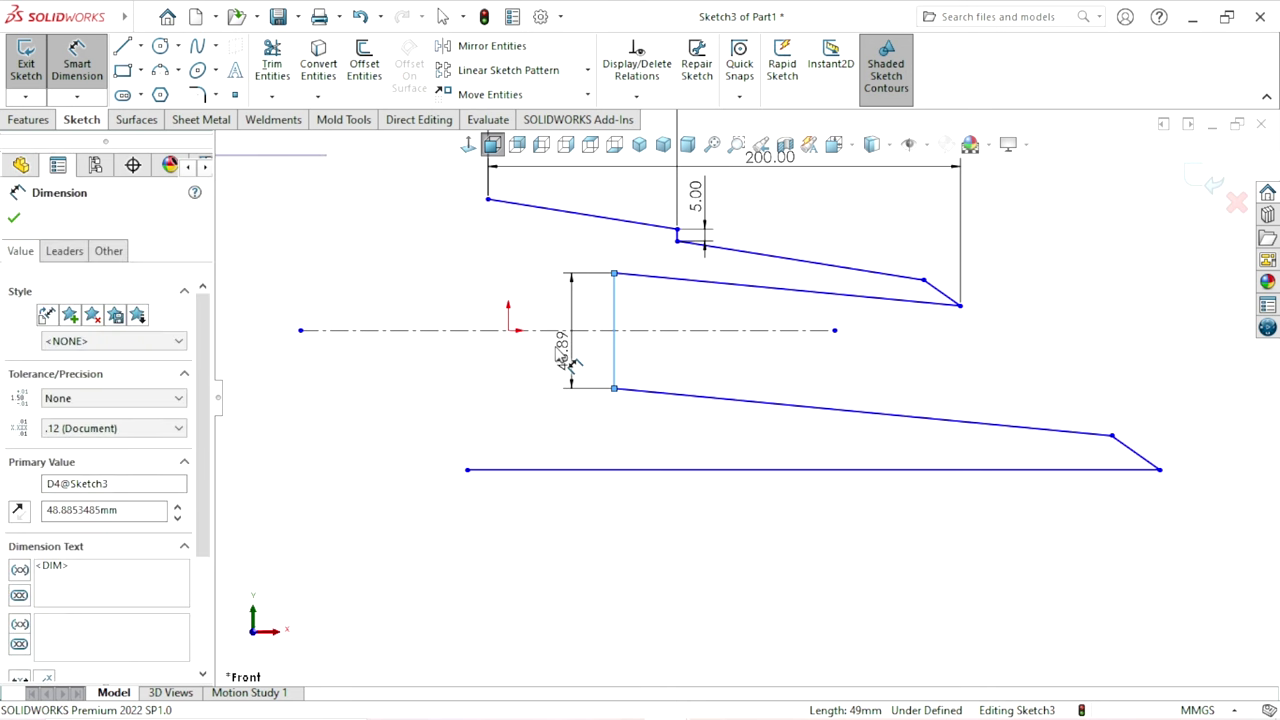
text(43)
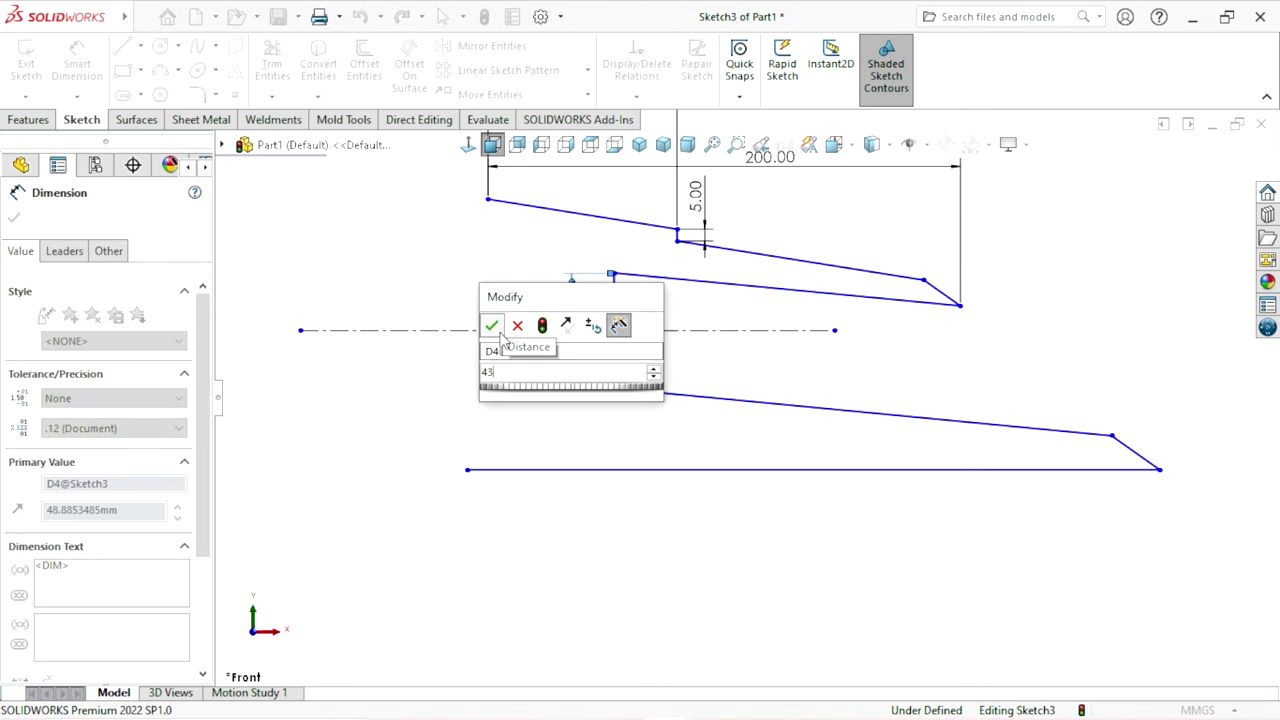
click(491, 325)
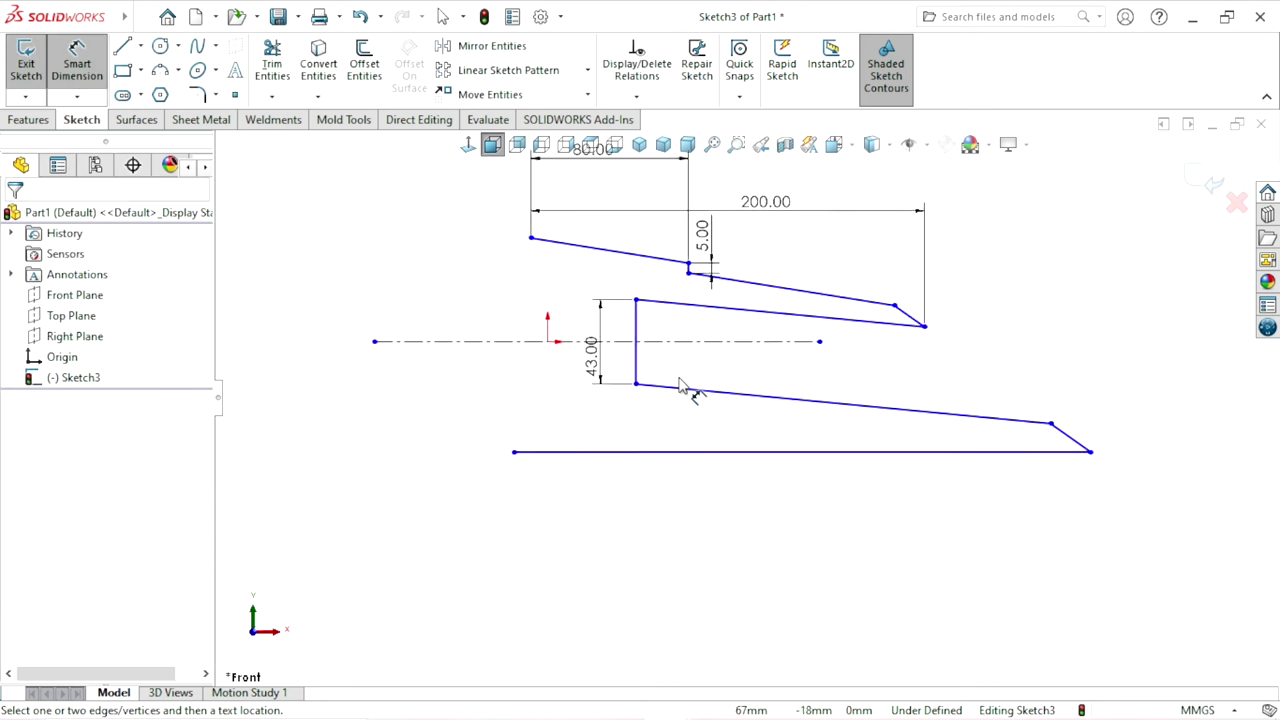
click(140, 50)
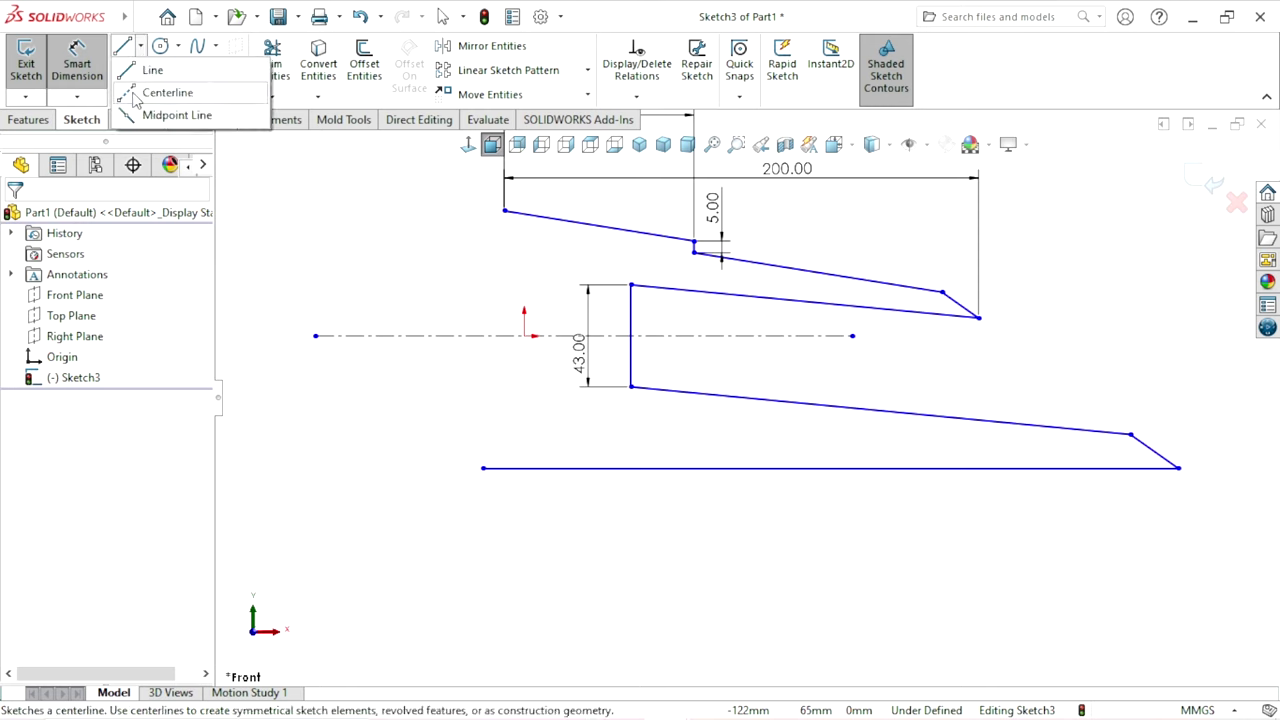
Draw a vertical construction line from the inner top corner up to the upper sloped edge.
click(150, 89)
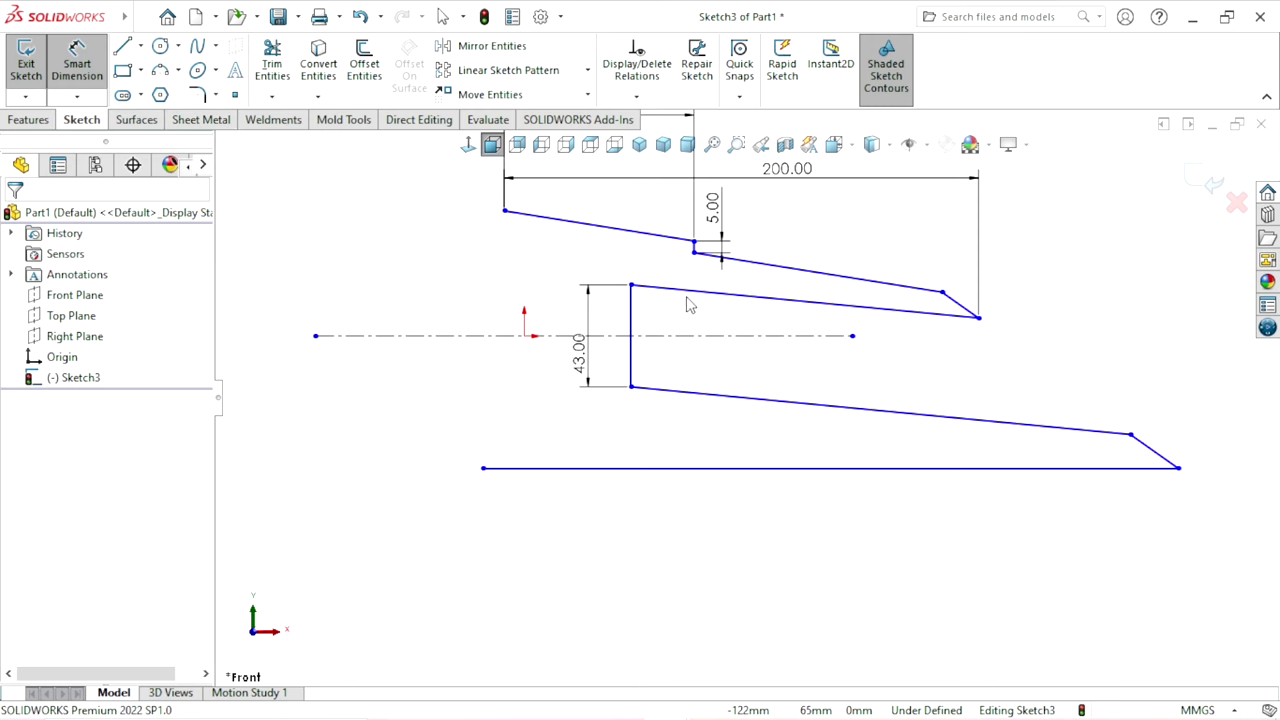
click(631, 287)
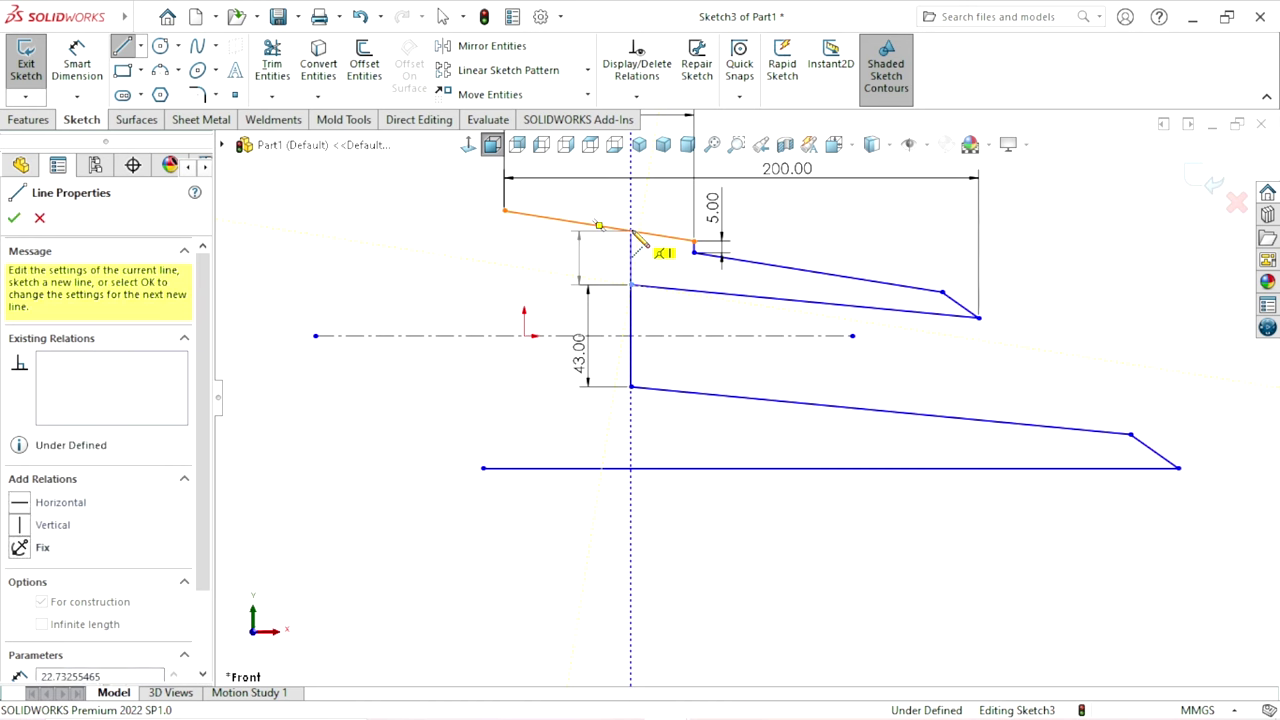
click(631, 230)
right_click(632, 165)
click(680, 229)
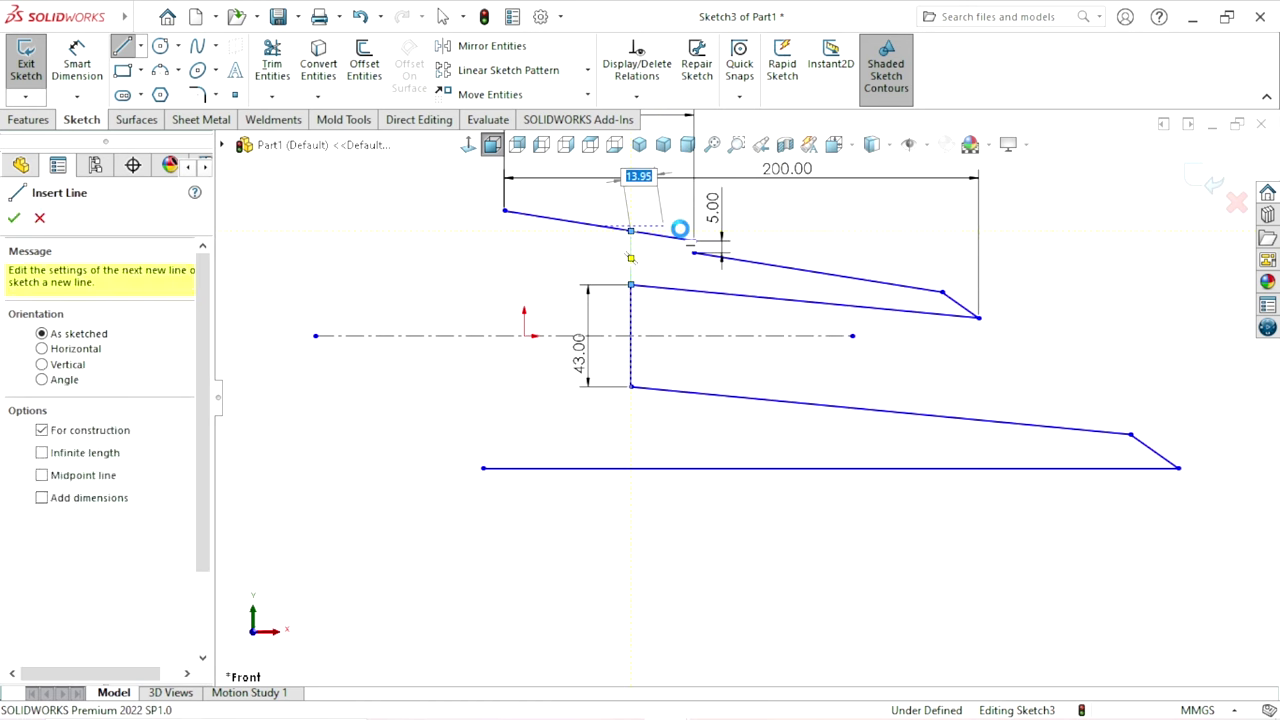
key(f)
Dimension the new construction line at 28 mm.
click(57, 68)
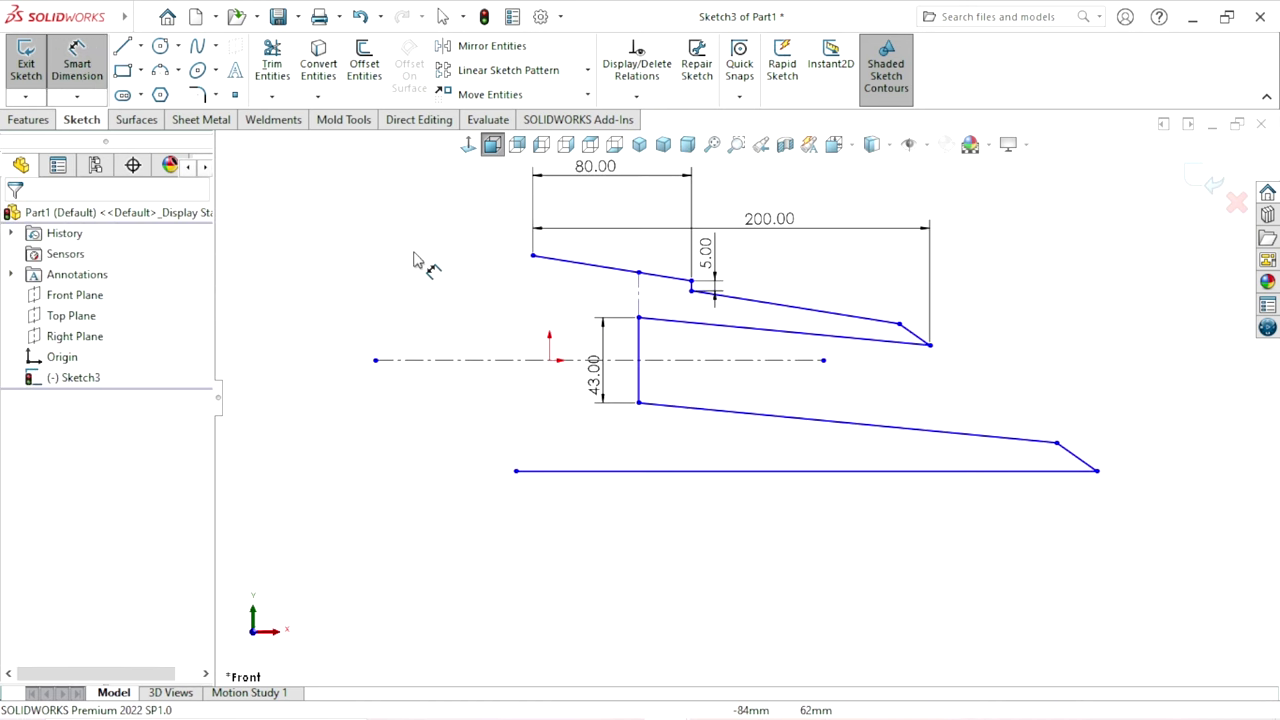
scroll(651, 309, down, 2)
scroll(660, 323, down, 2)
click(651, 318)
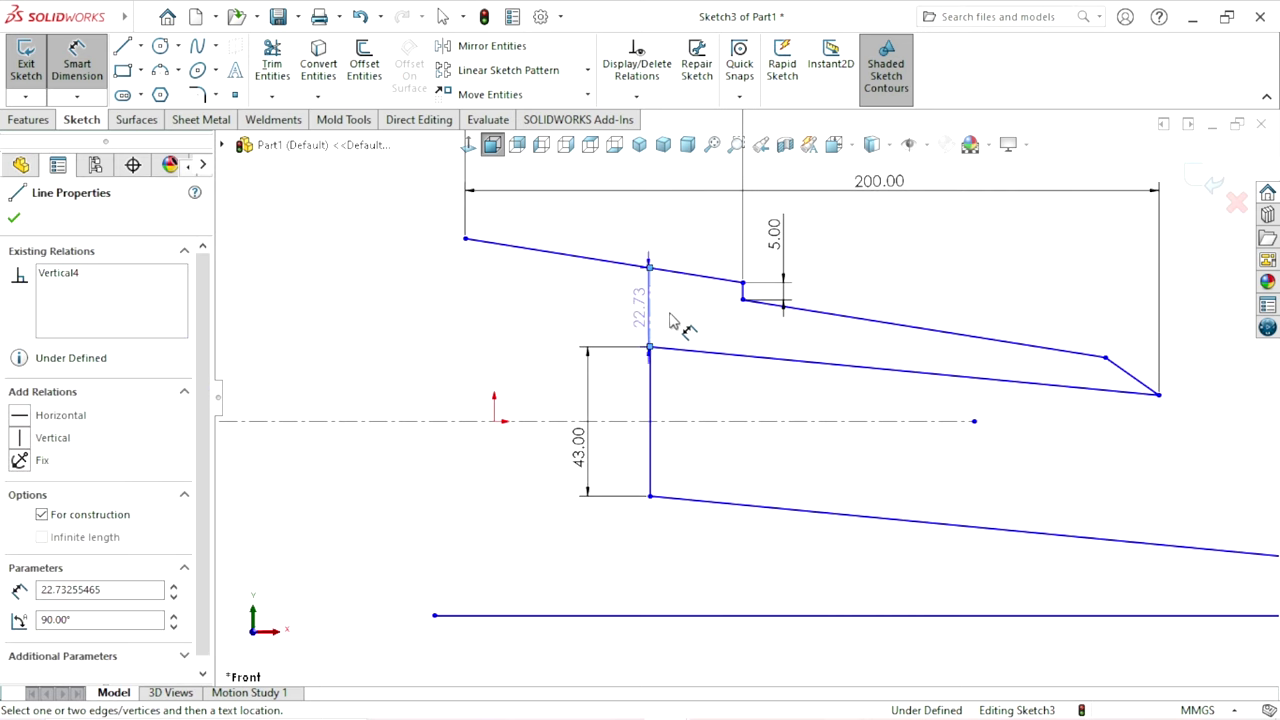
click(683, 318)
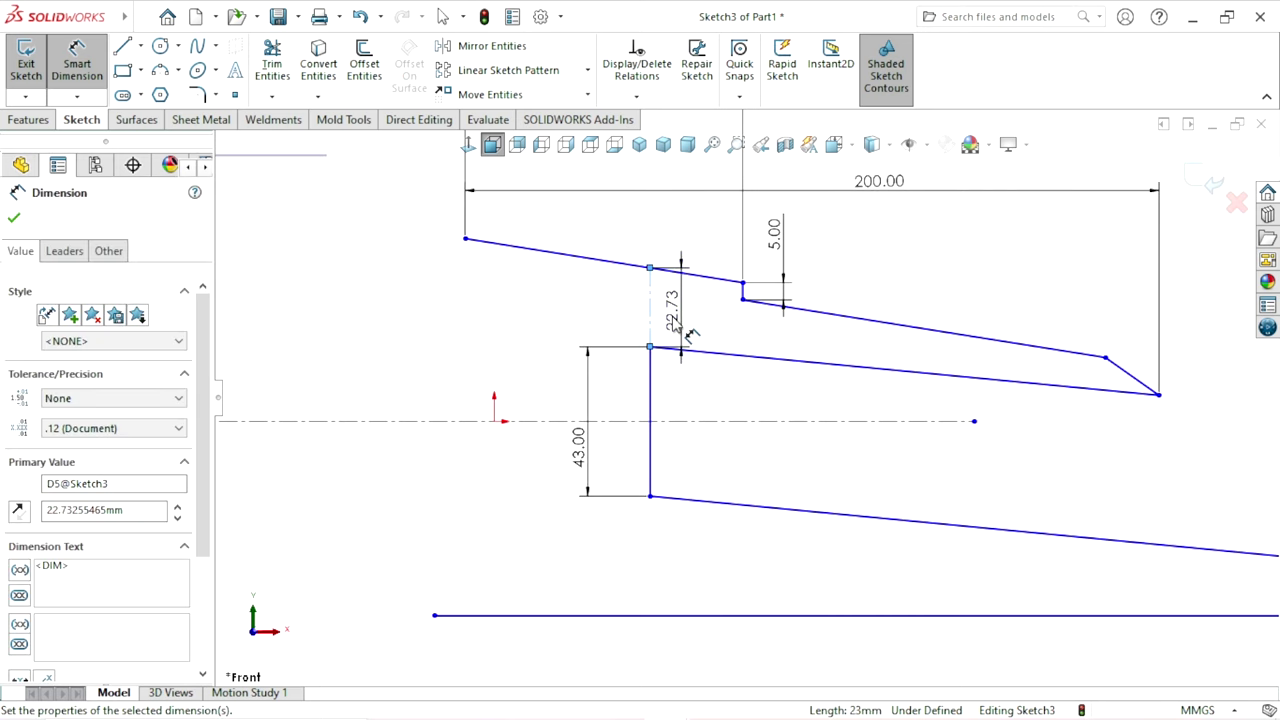
text(28)
click(602, 286)
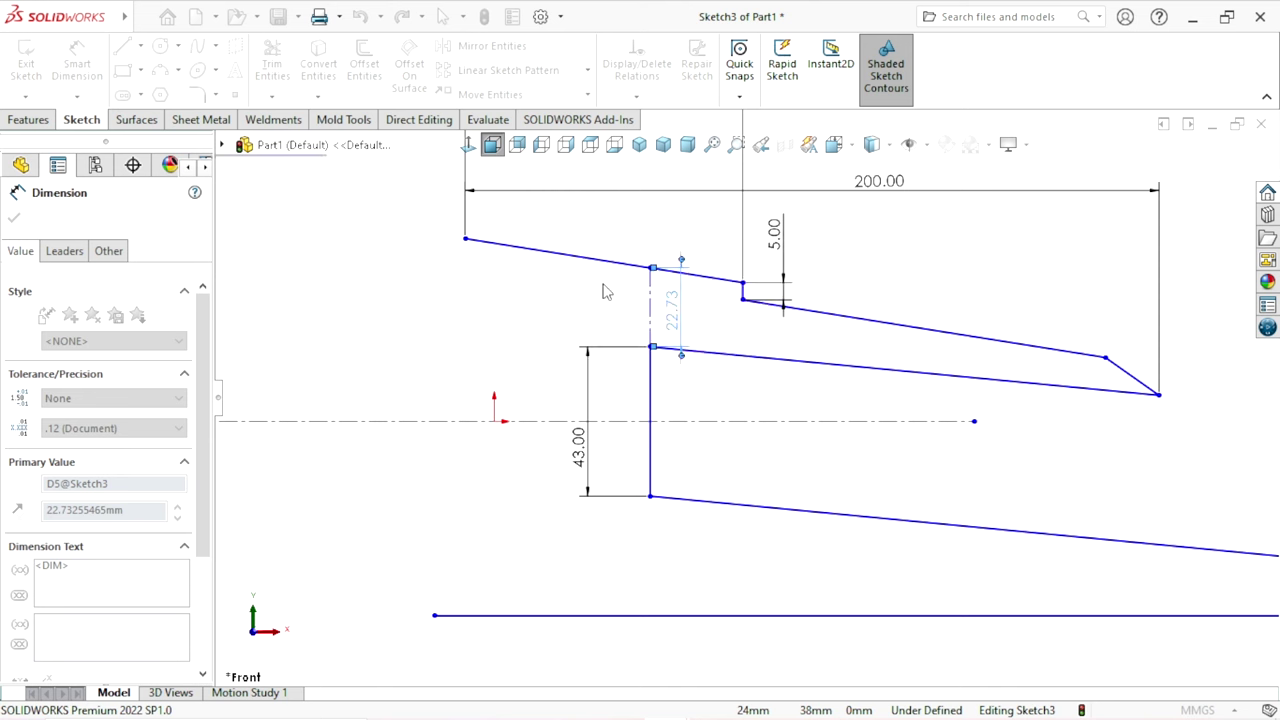
key(Escape)
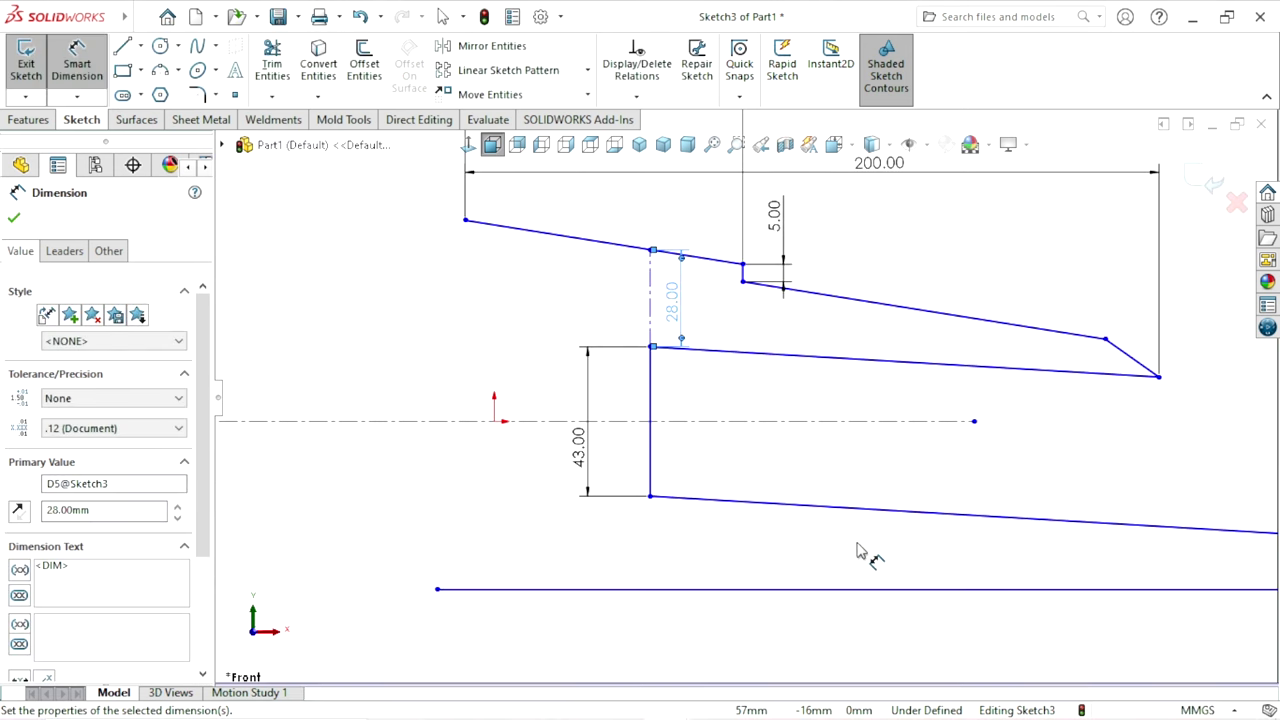
scroll(857, 557, up, 3)
scroll(873, 500, up, 1)
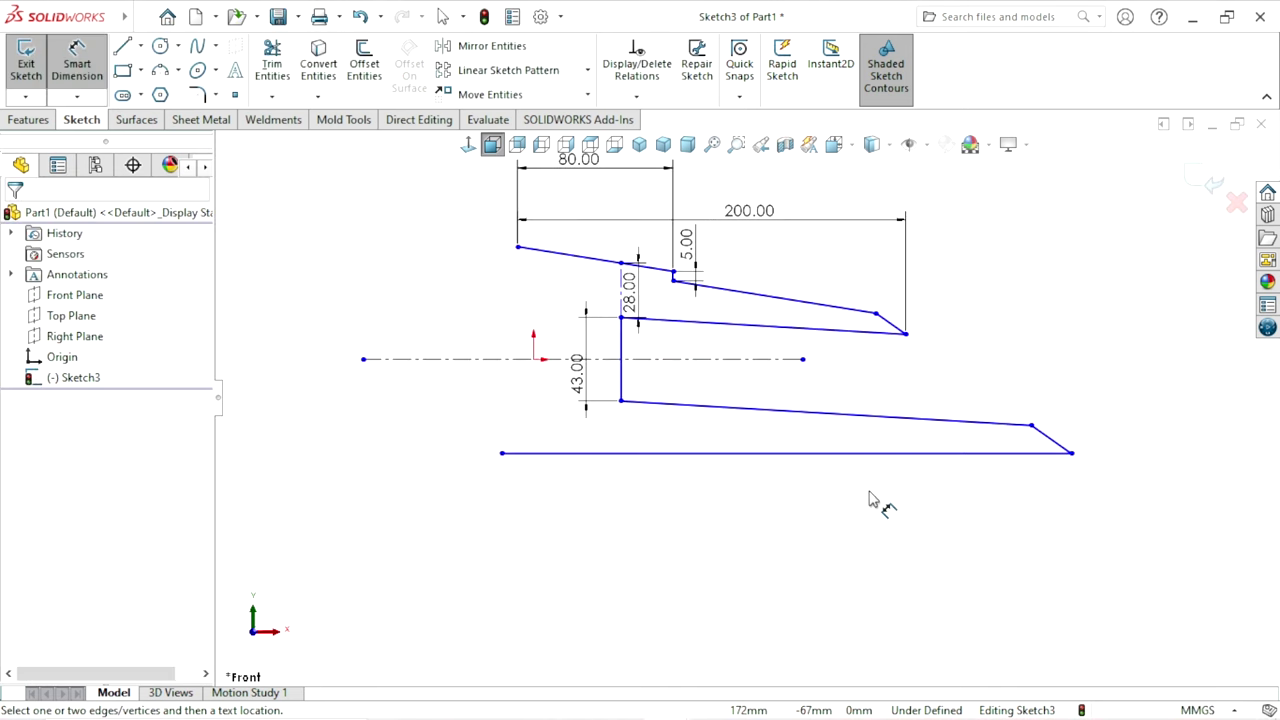
scroll(868, 487, down, 2)
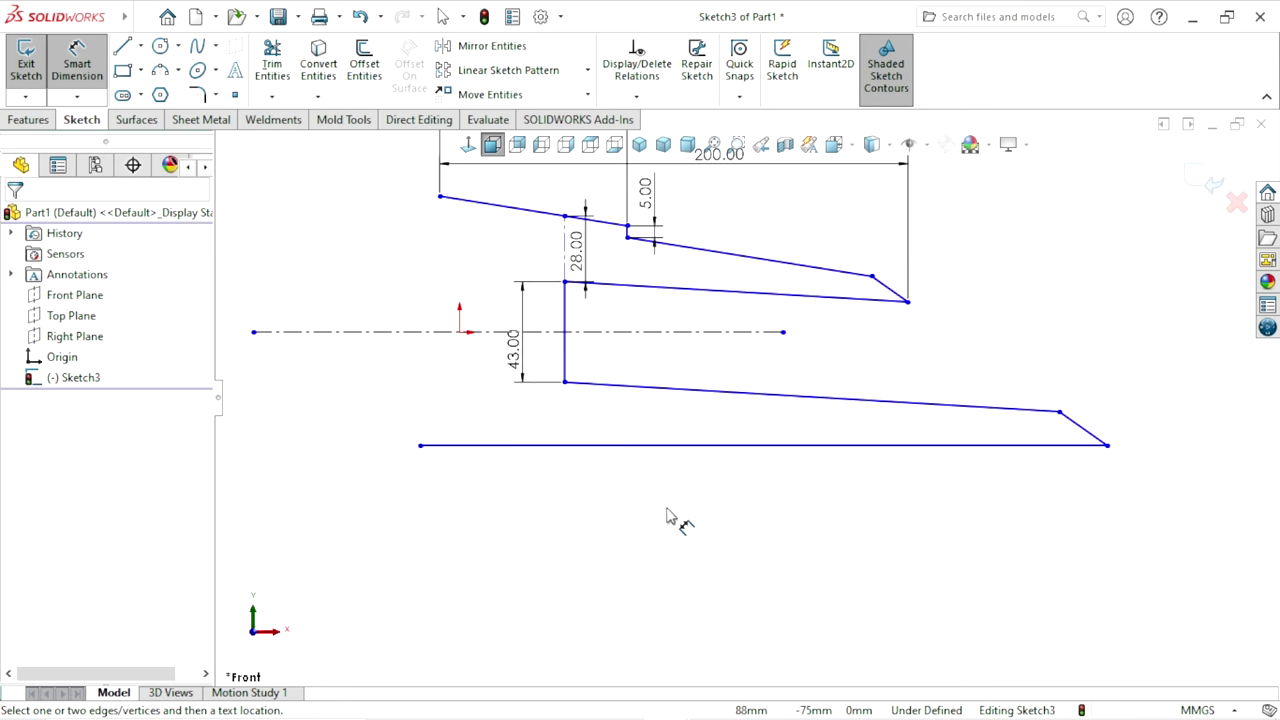
scroll(667, 515, up, 1)
Add a 230 mm horizontal dimension from the inner lower-left corner to the bottom line's right end.
click(594, 387)
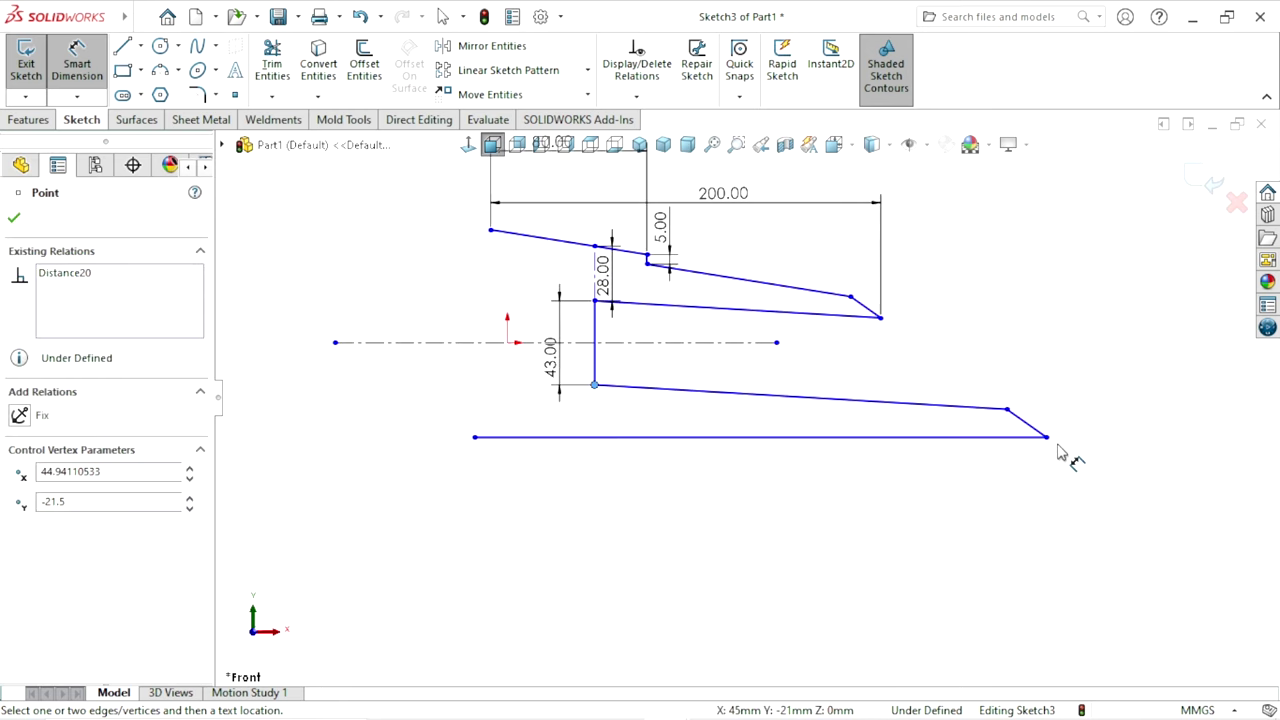
click(1046, 438)
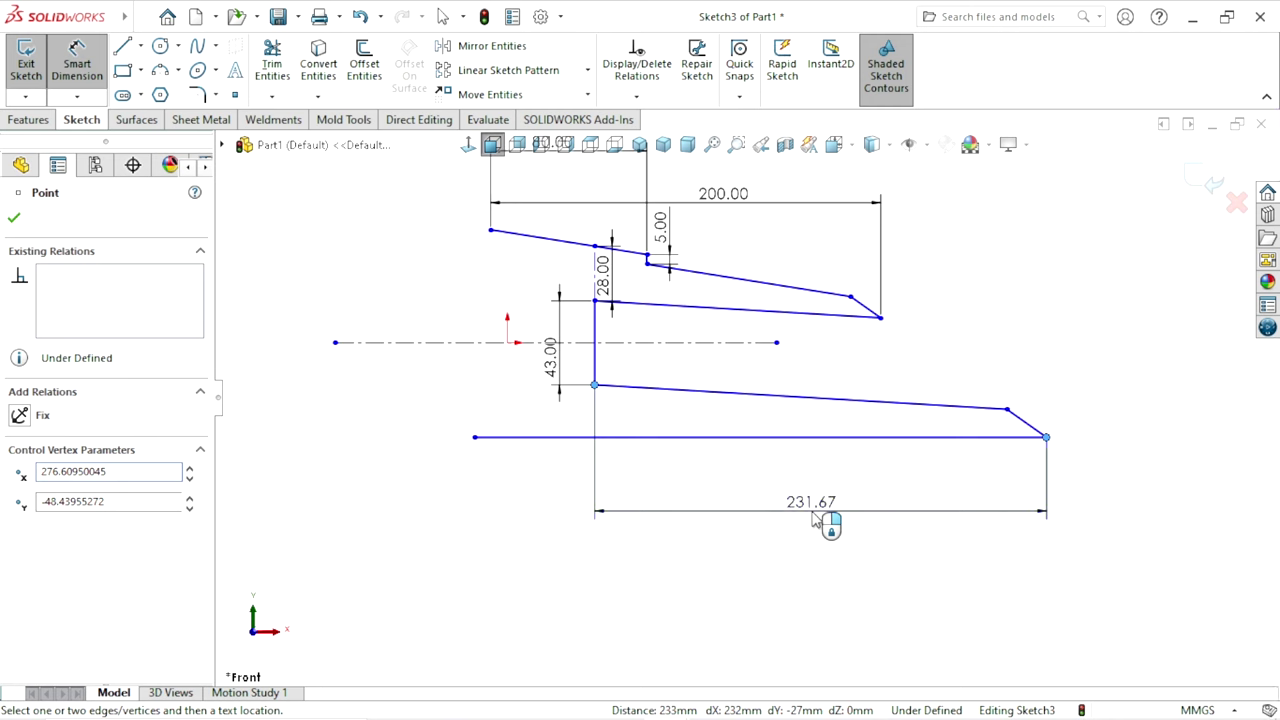
click(813, 517)
text(230)
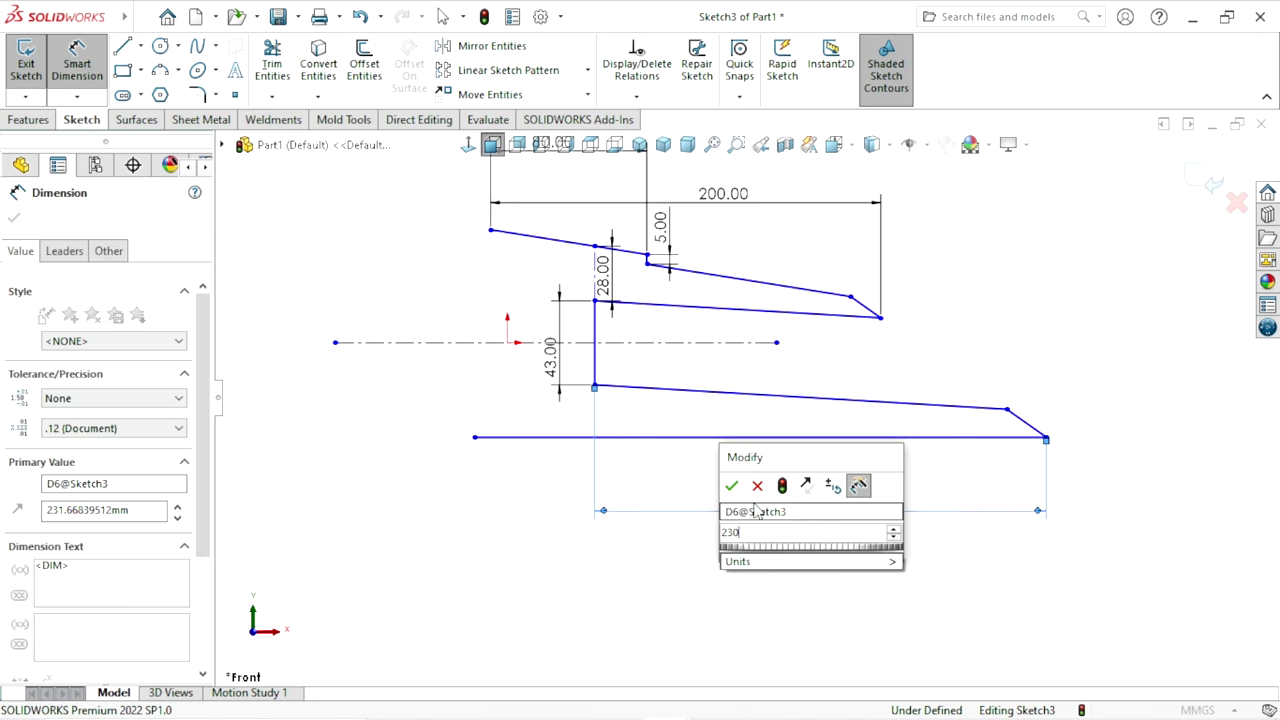
key(Return)
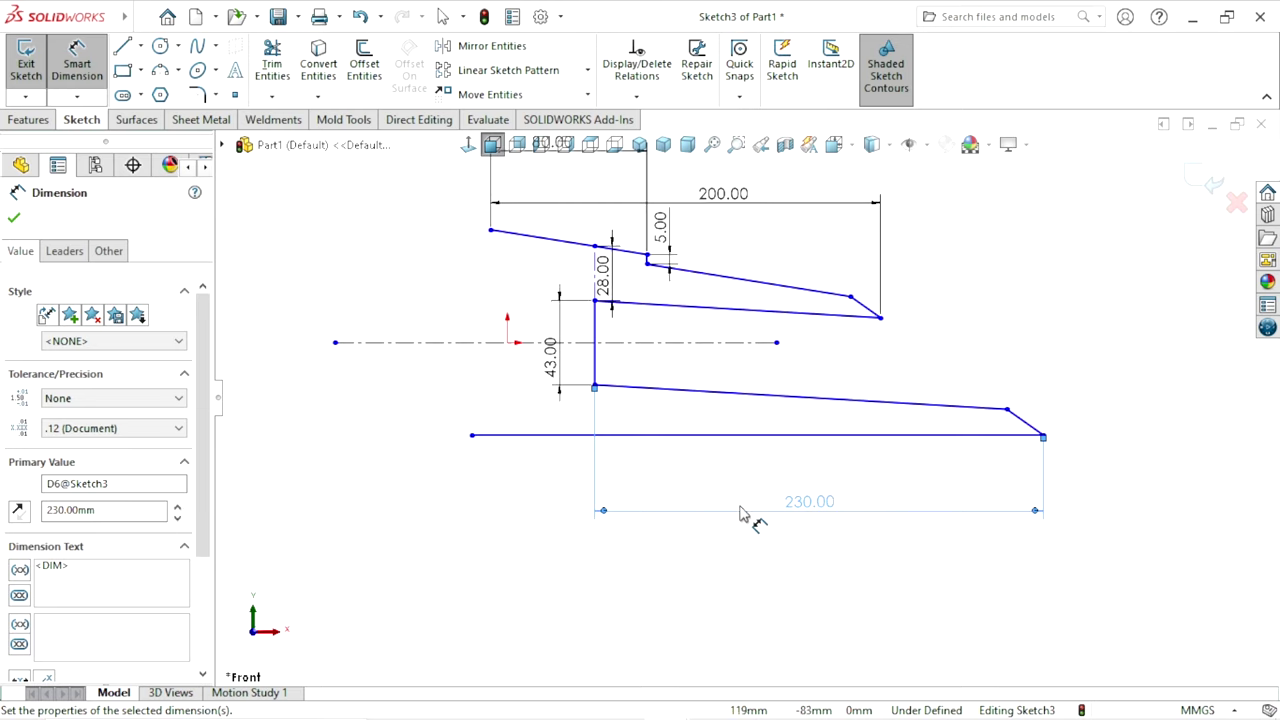
Dimension the bottom line's overall length as 255 mm.
click(472, 435)
click(1043, 435)
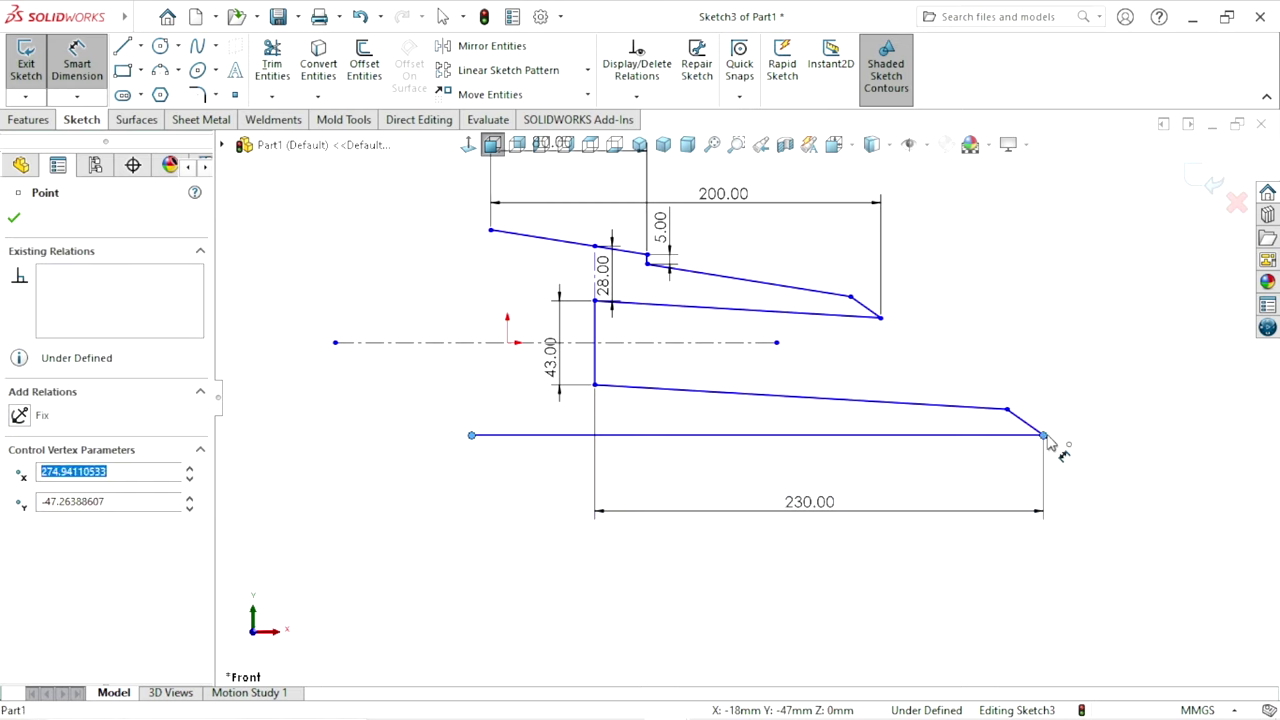
click(722, 563)
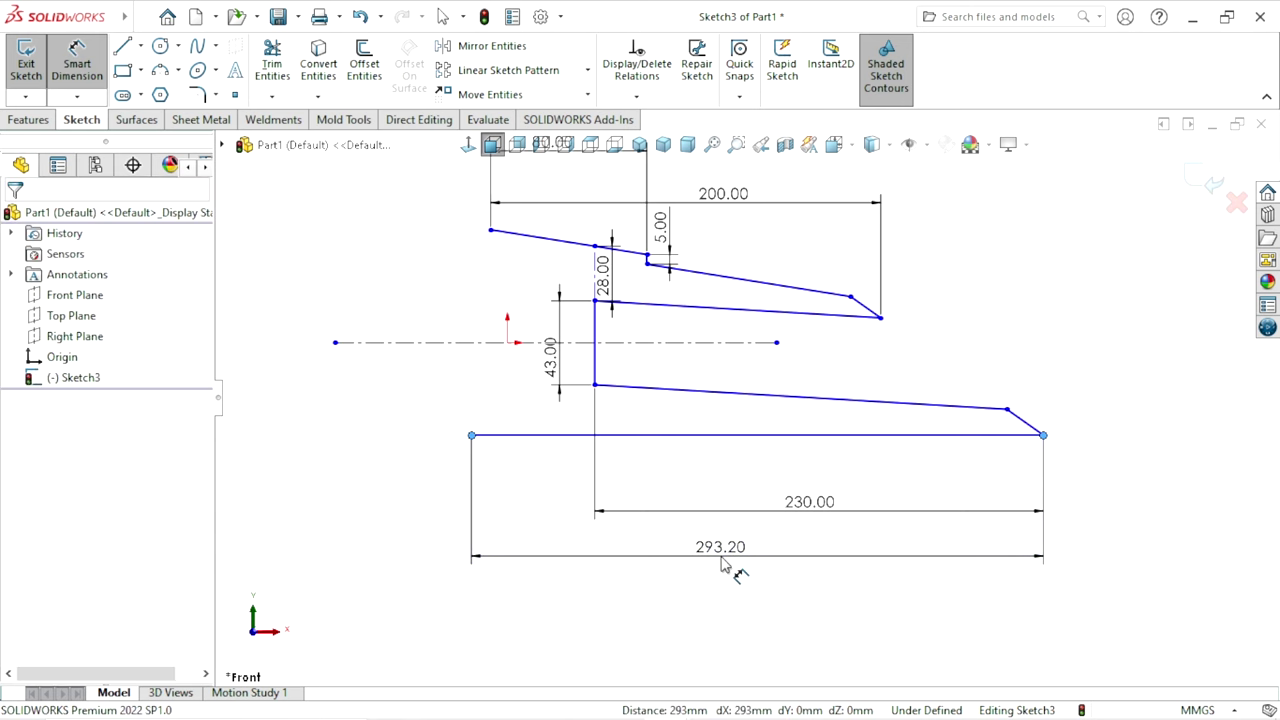
text(255)
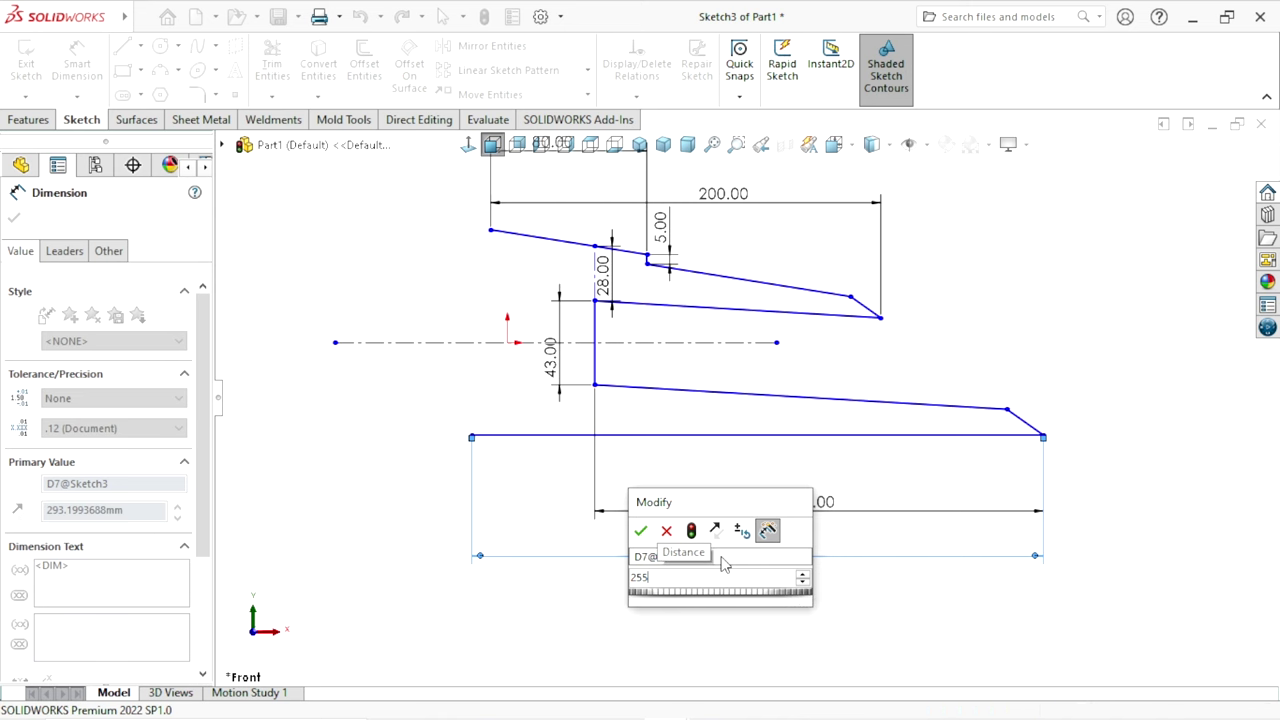
key(Return)
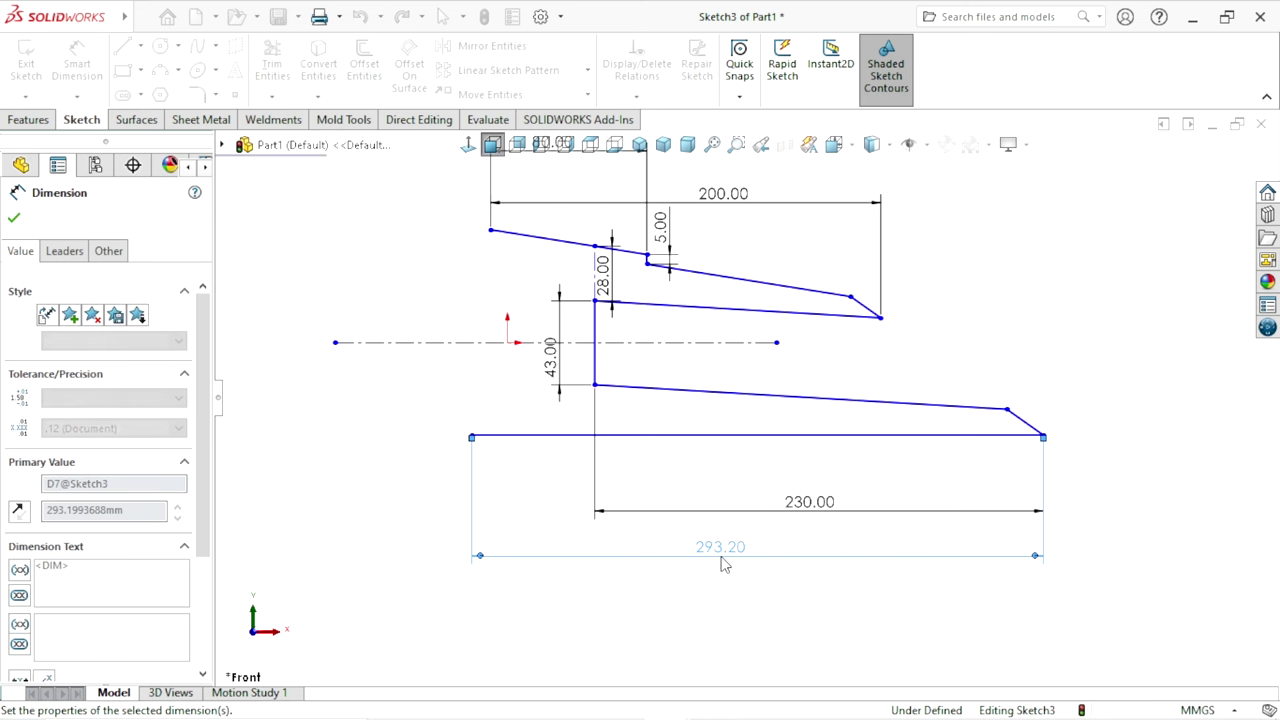
click(765, 632)
Zoom around the sketch and select the 28.00 dimension.
scroll(785, 610, up, 3)
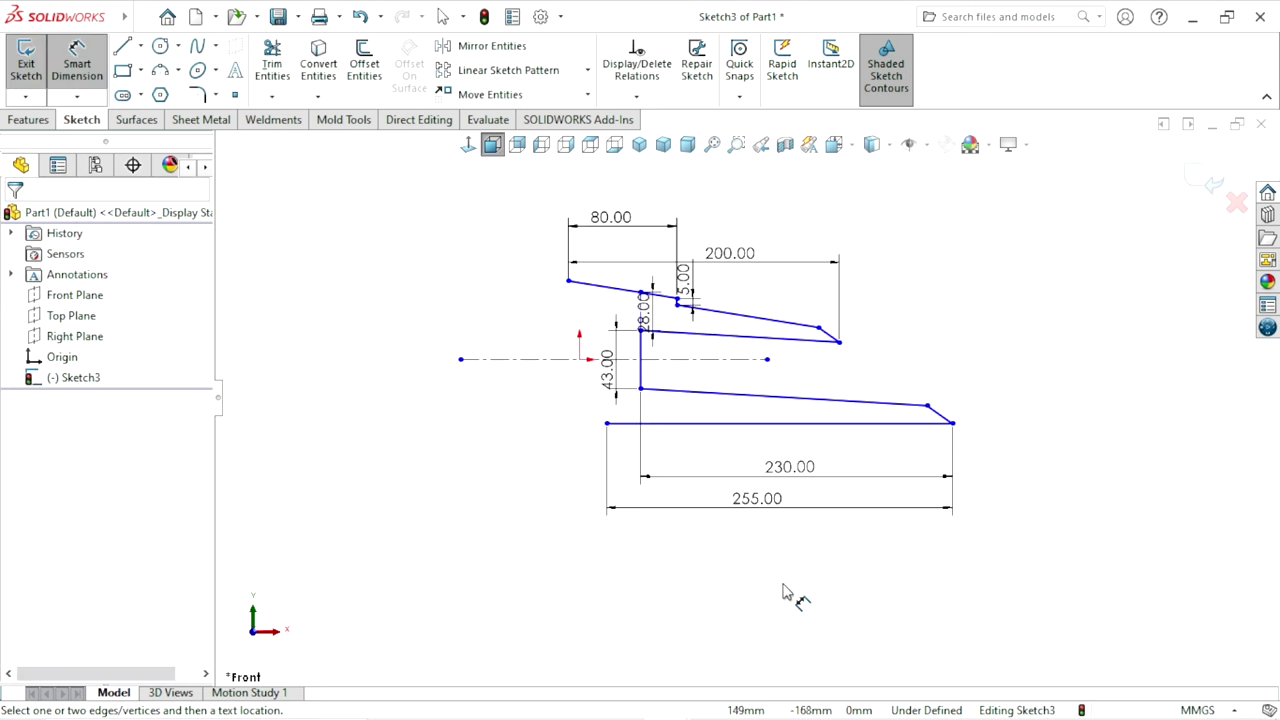
scroll(880, 420, down, 2)
scroll(855, 414, down, 1)
scroll(790, 400, down, 1)
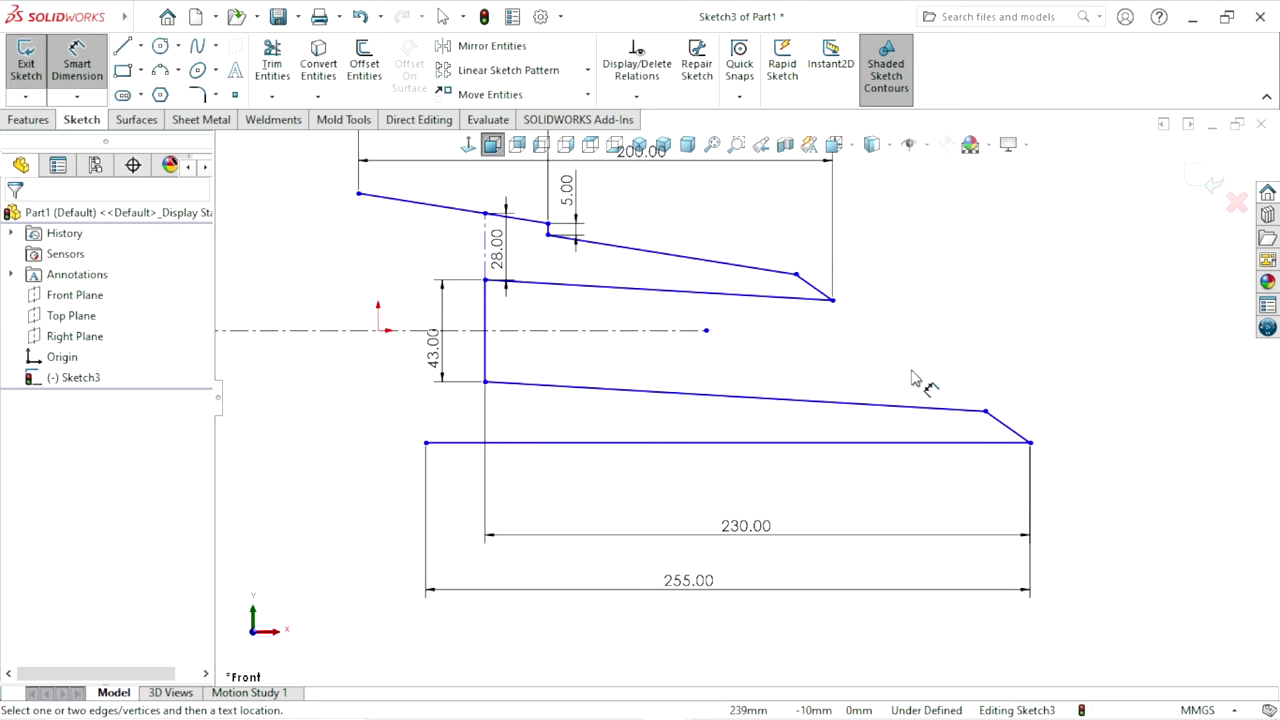
scroll(745, 405, up, 2)
scroll(640, 425, down, 1)
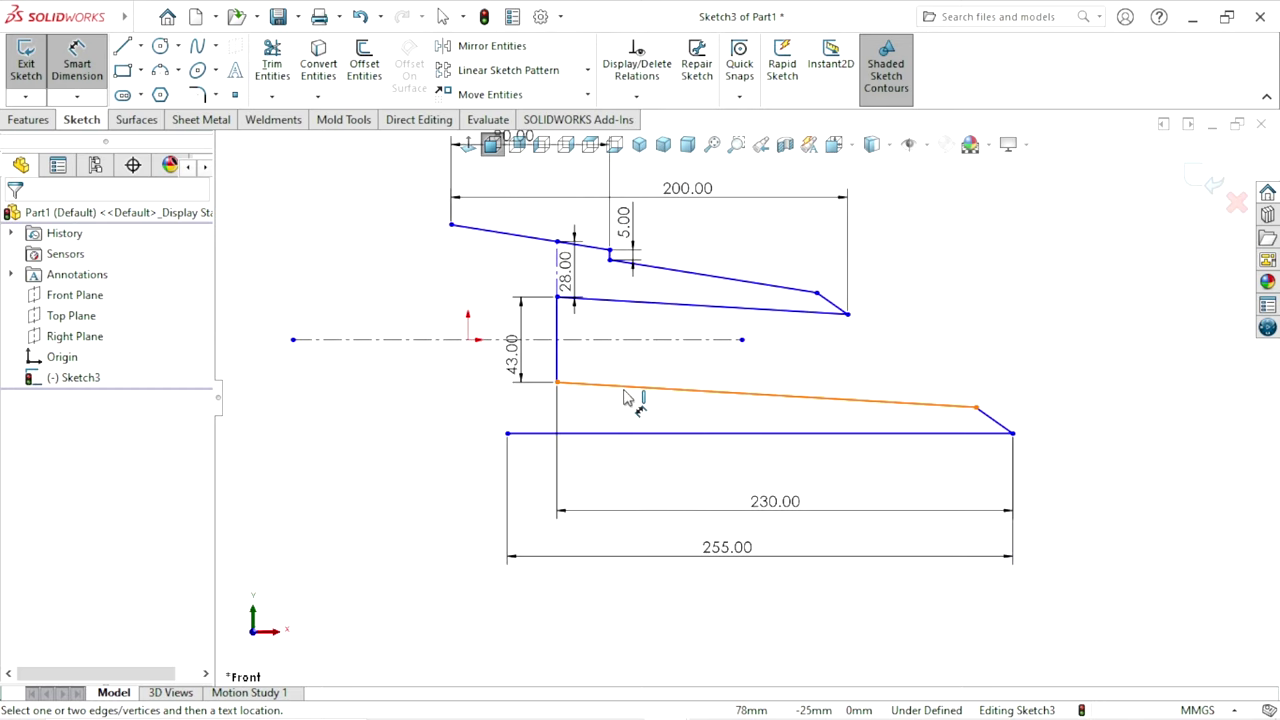
scroll(740, 400, up, 1)
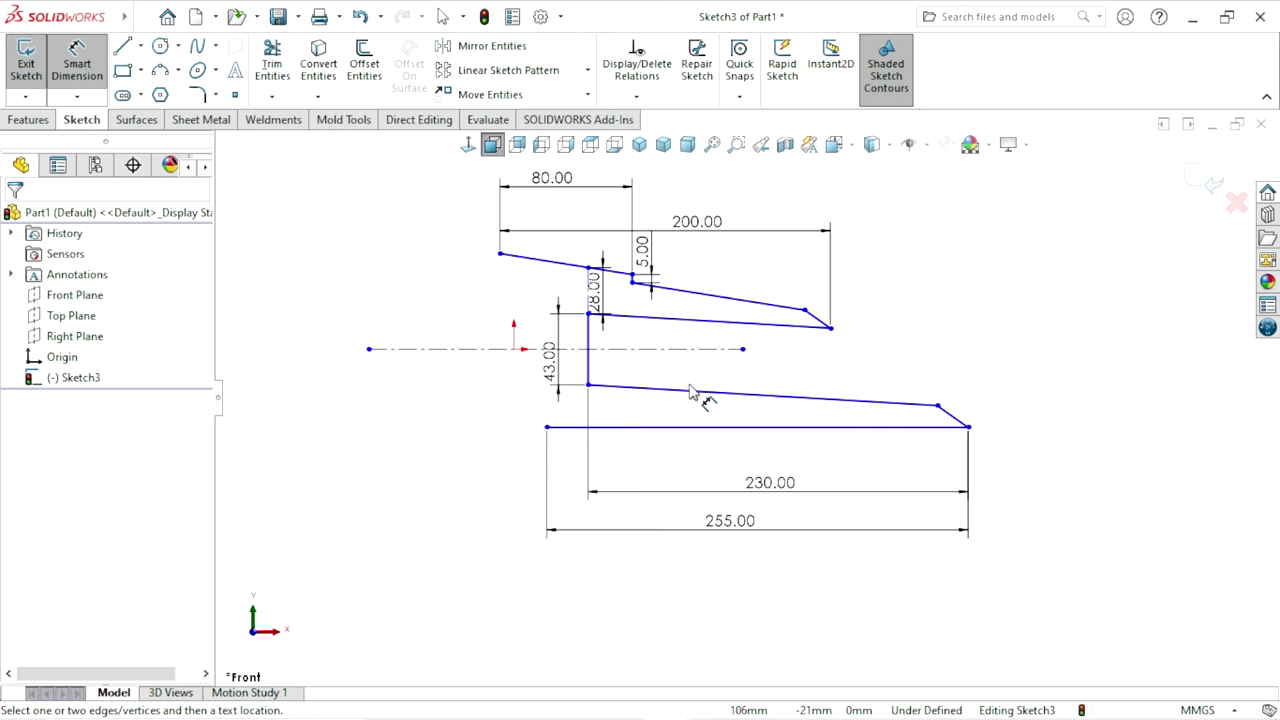
scroll(690, 392, down, 1)
scroll(729, 390, up, 1)
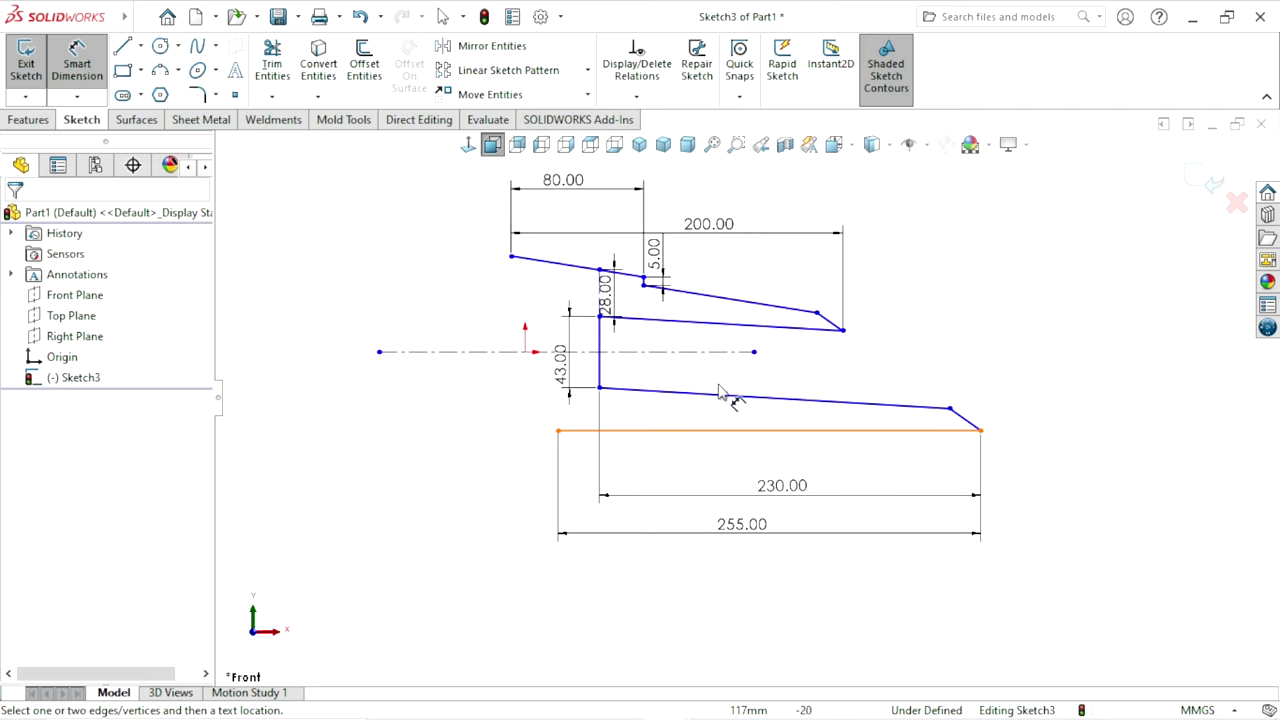
click(601, 318)
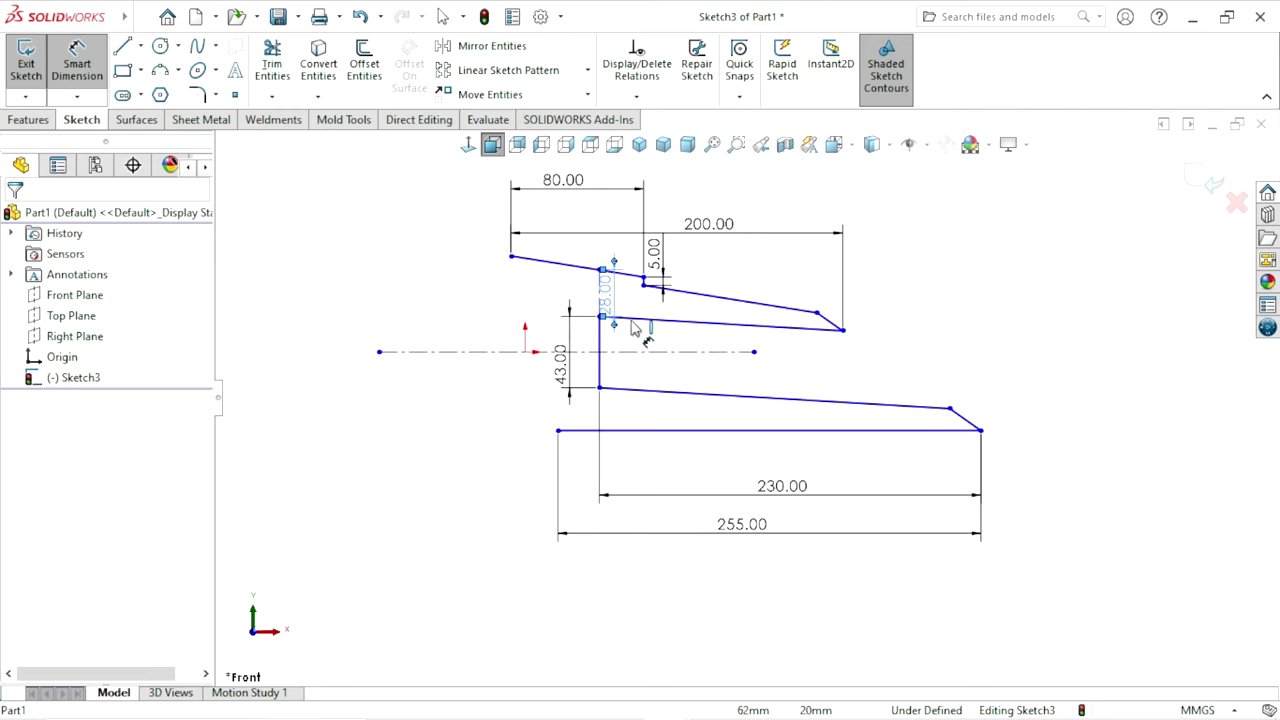
Clear the 28.00 selection and start a new dimension from the upper inner line's left end.
scroll(590, 305, down, 1)
key(Delete)
key(Escape)
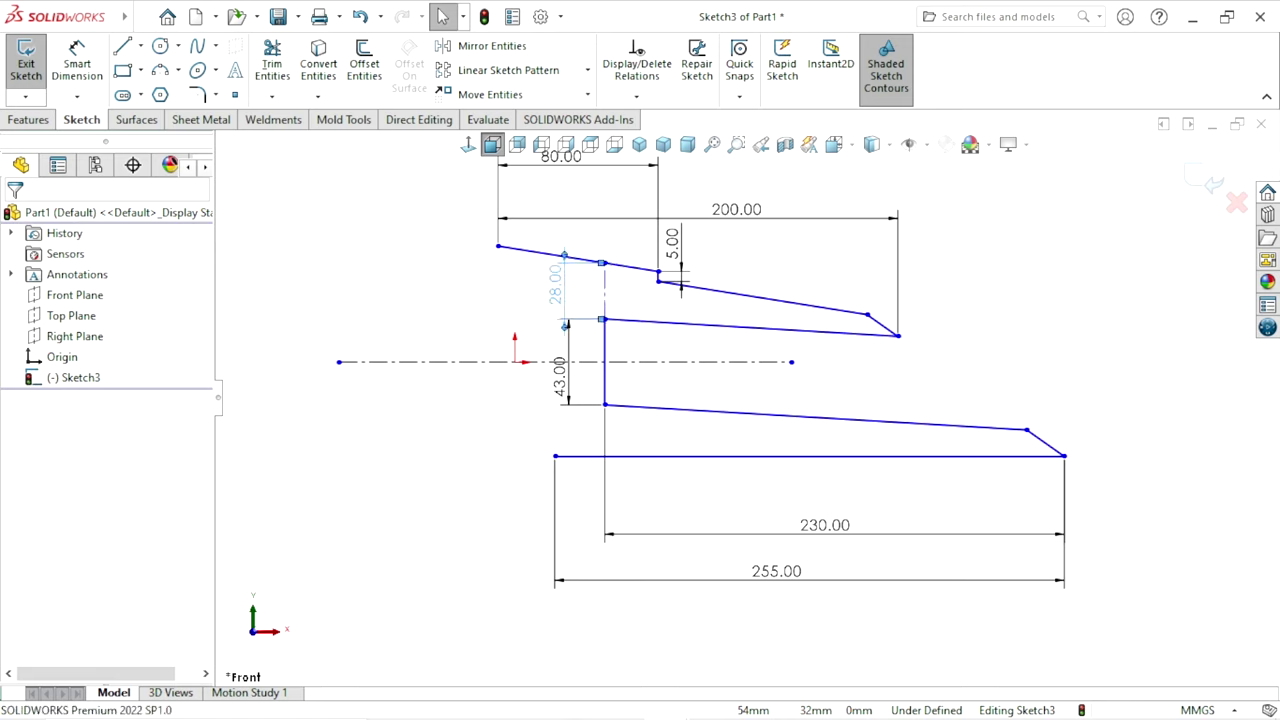
key(Escape)
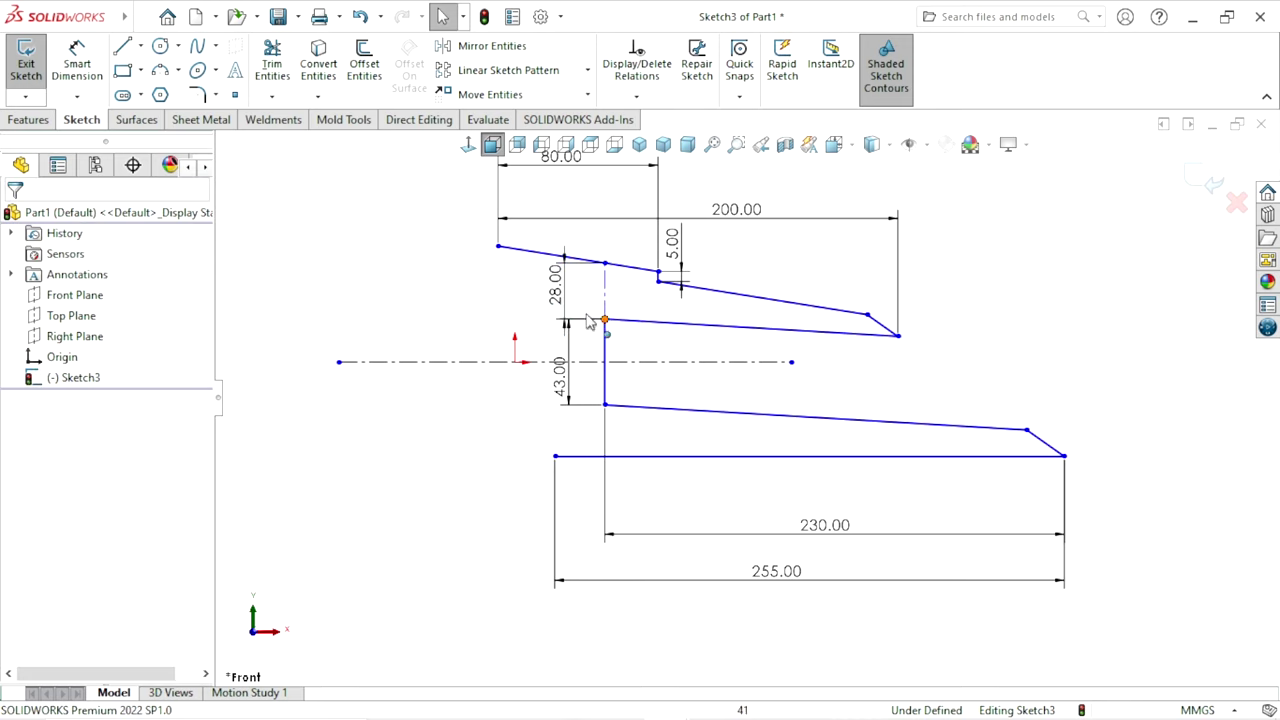
click(77, 62)
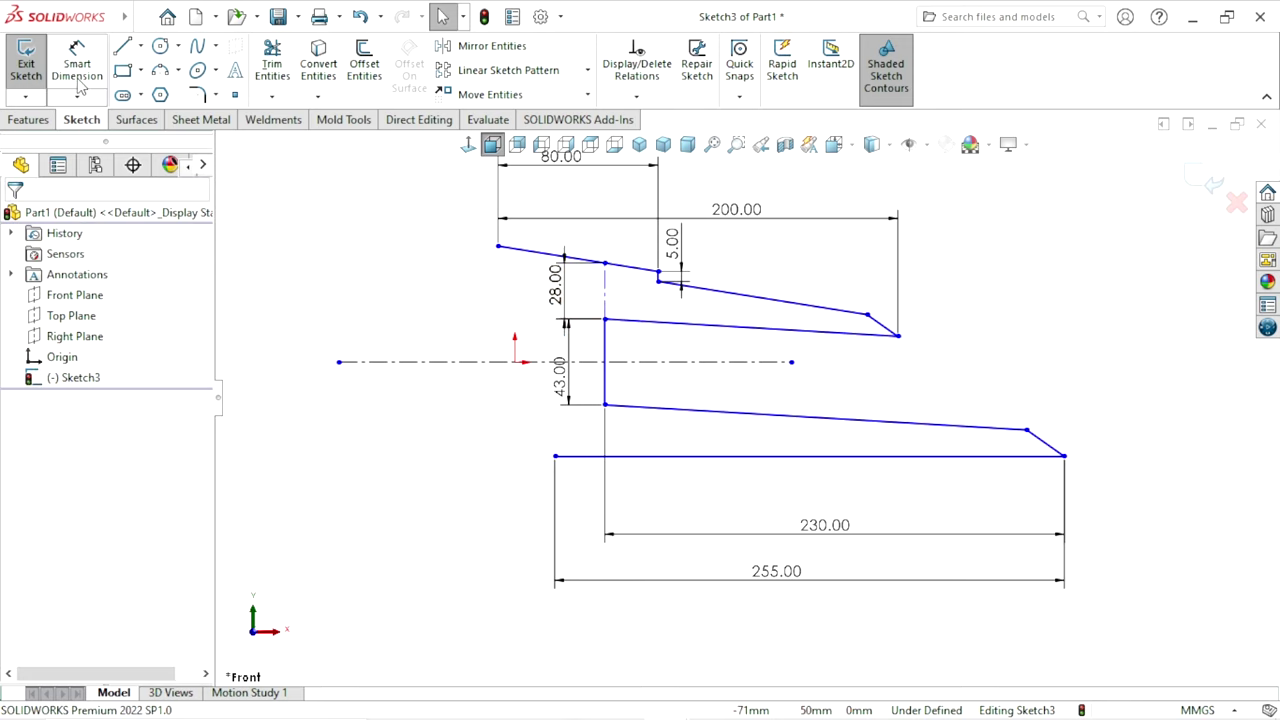
click(605, 320)
Dimension the inner top corner to the upper tooth tip horizontally at 165 mm, placed above the tooth.
click(898, 337)
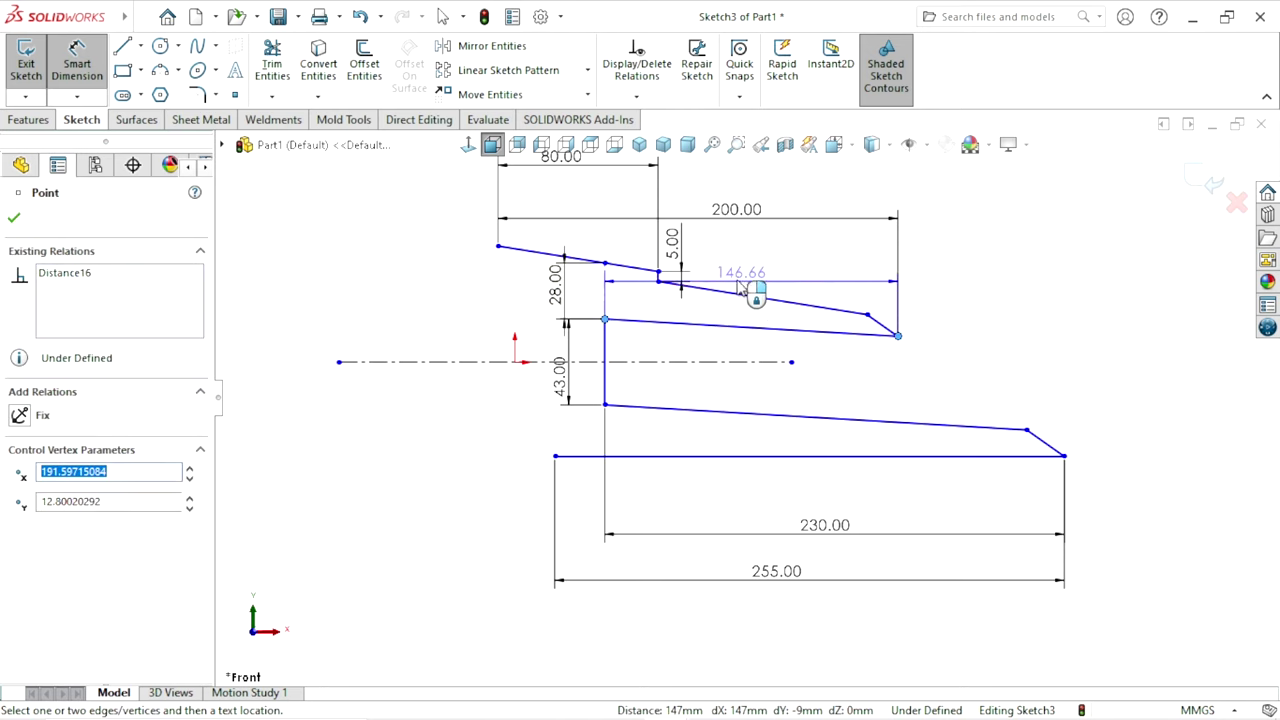
scroll(775, 348, up, 3)
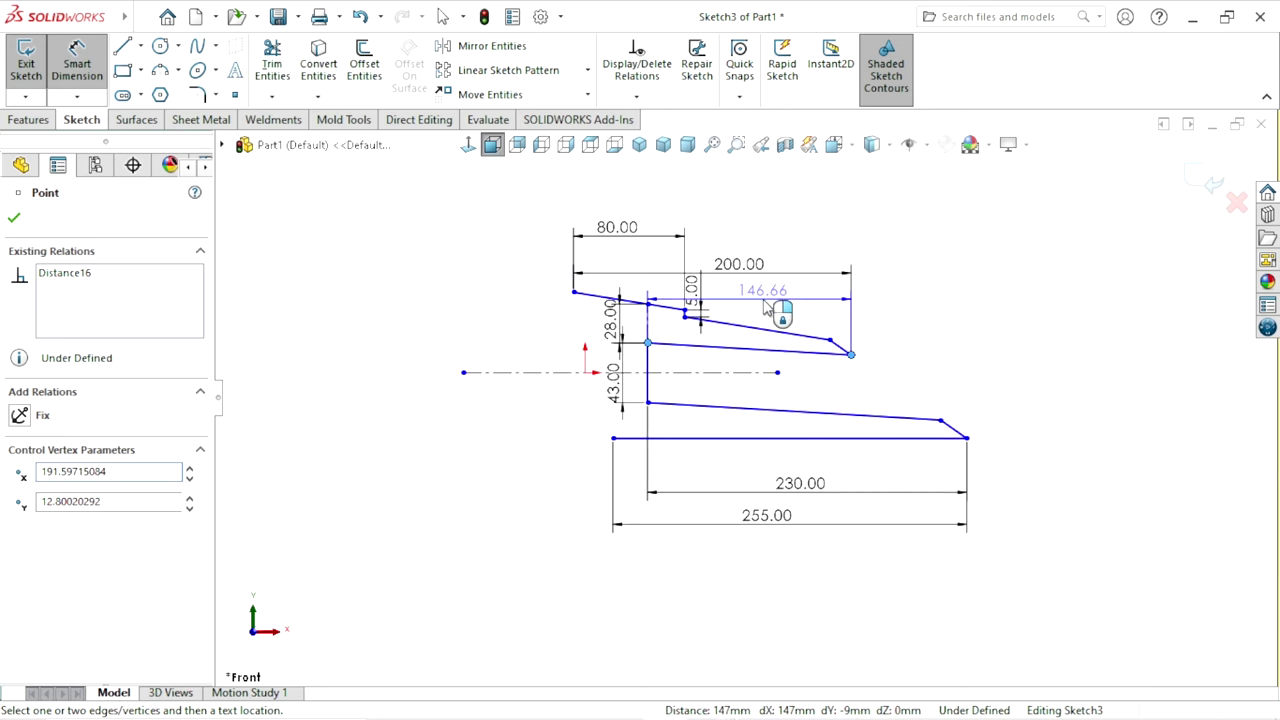
click(766, 308)
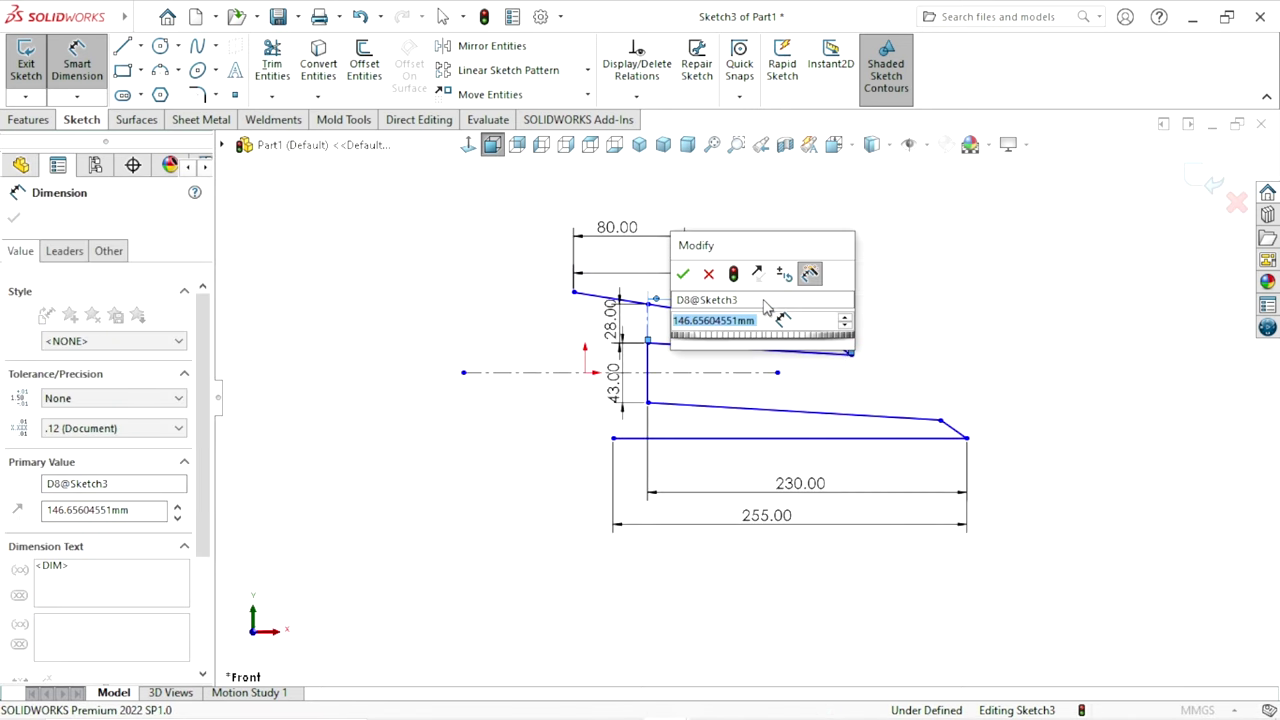
text(200)
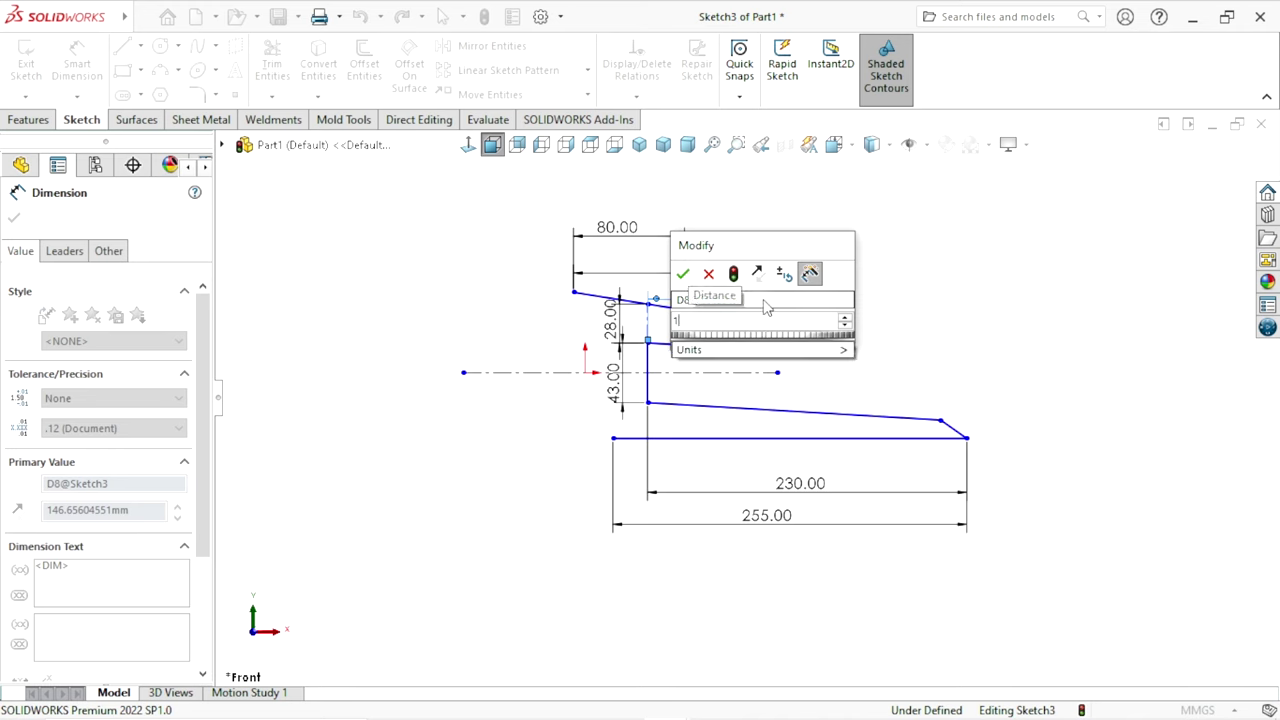
key(Return)
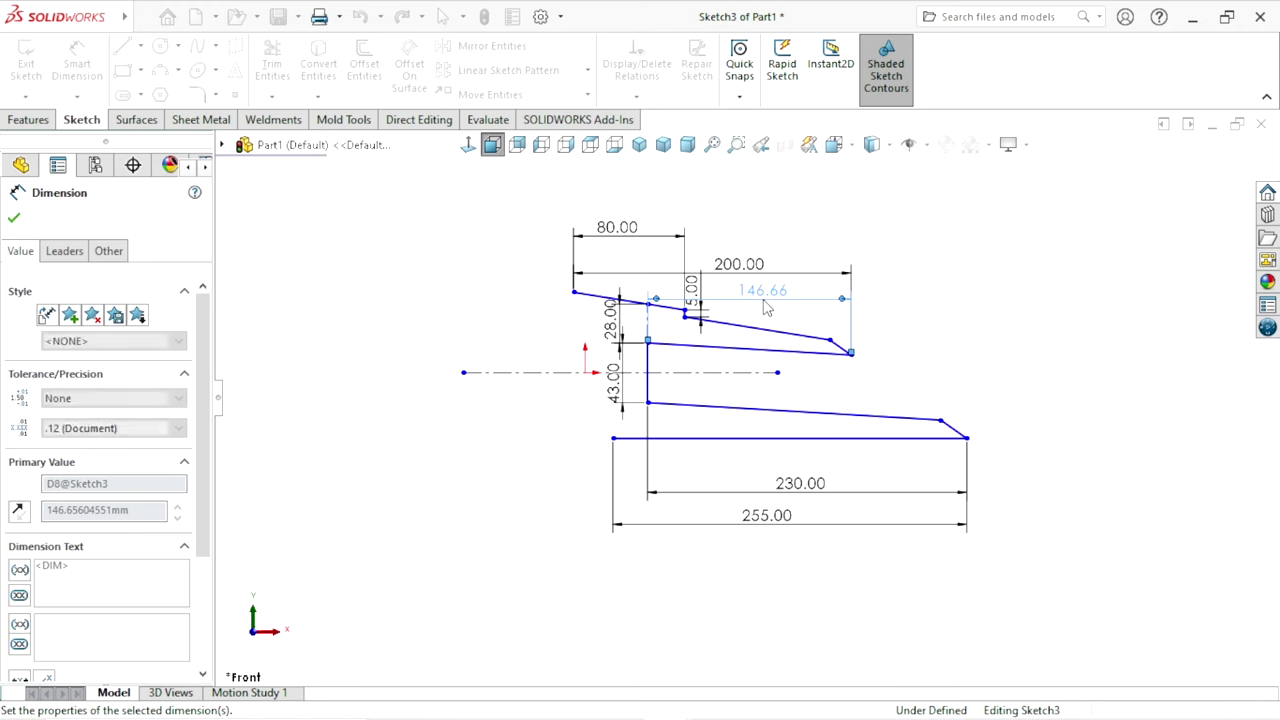
click(697, 528)
scroll(697, 528, down, 3)
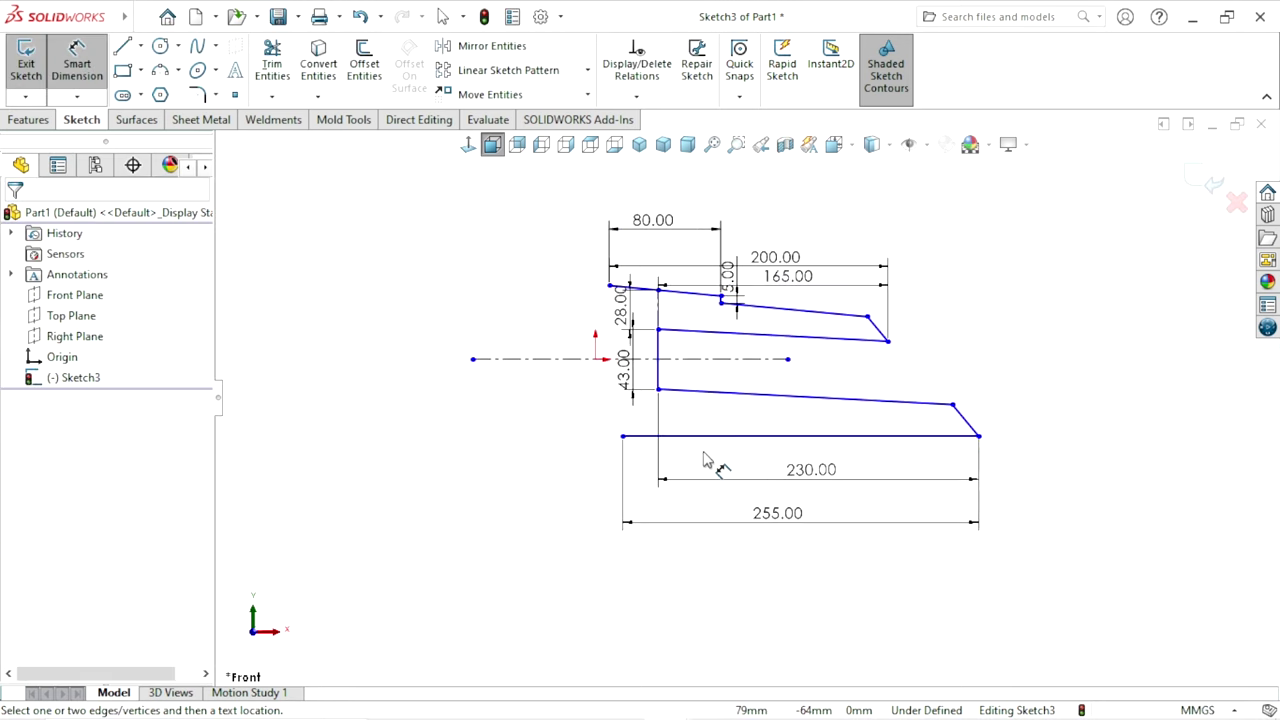
scroll(714, 466, up, 2)
key(Escape)
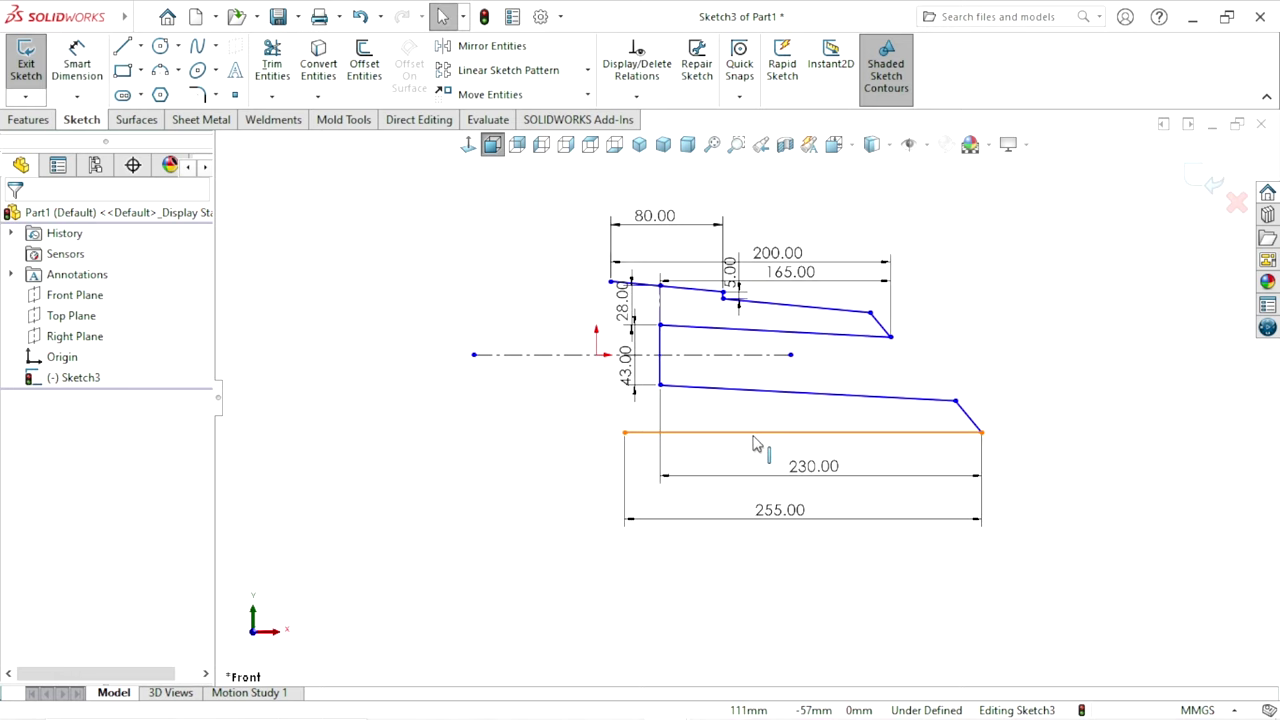
scroll(790, 440, down, 1)
scroll(922, 440, up, 2)
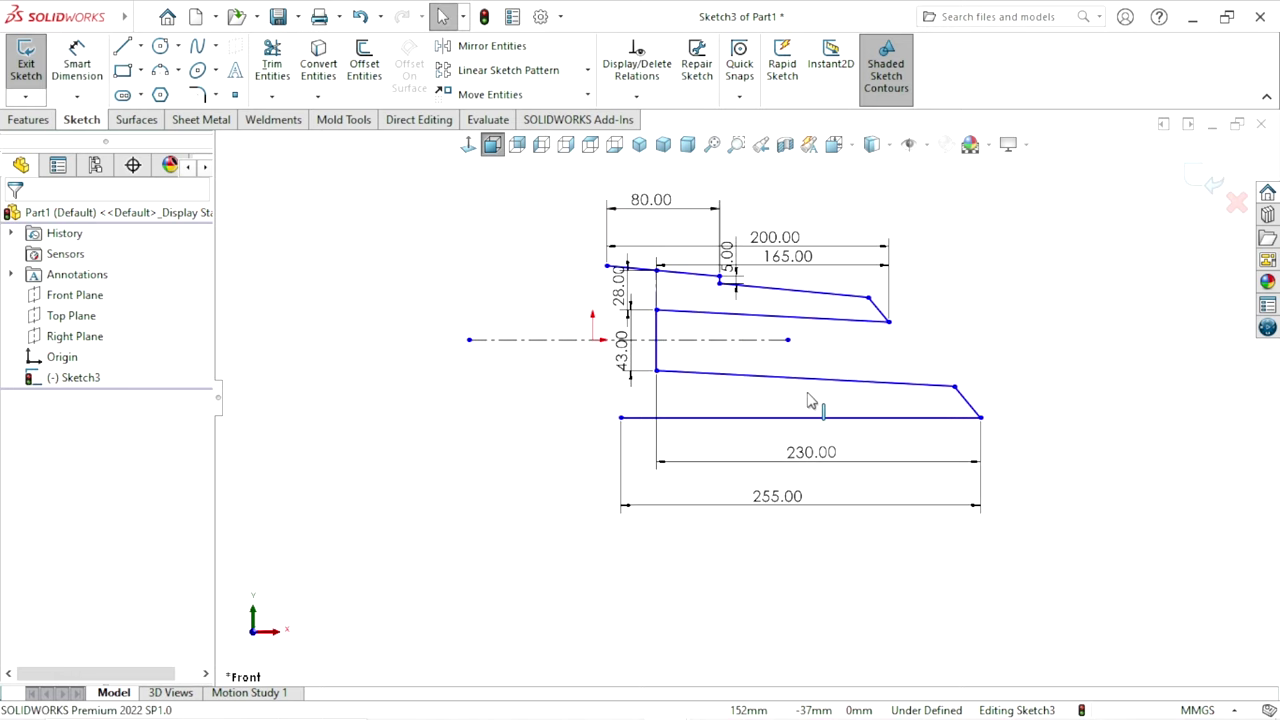
scroll(810, 400, down, 2)
scroll(674, 458, up, 2)
scroll(576, 441, down, 2)
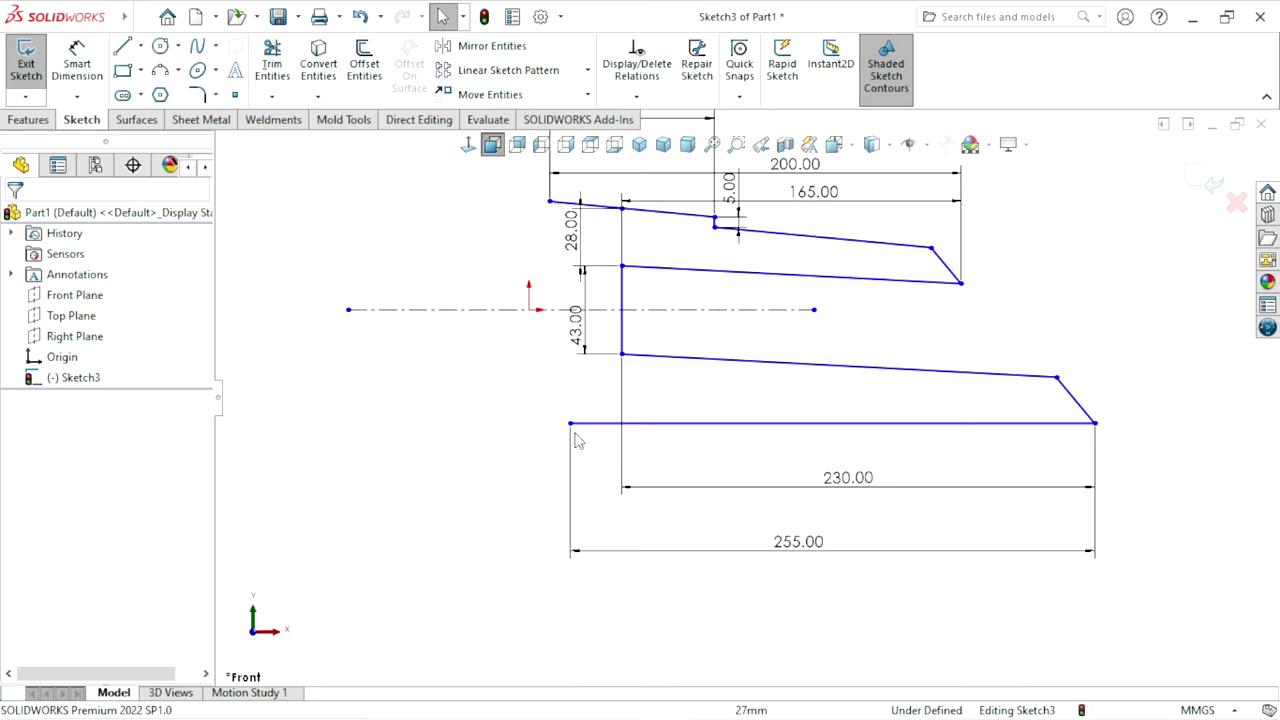
scroll(637, 423, up, 1)
scroll(639, 424, down, 1)
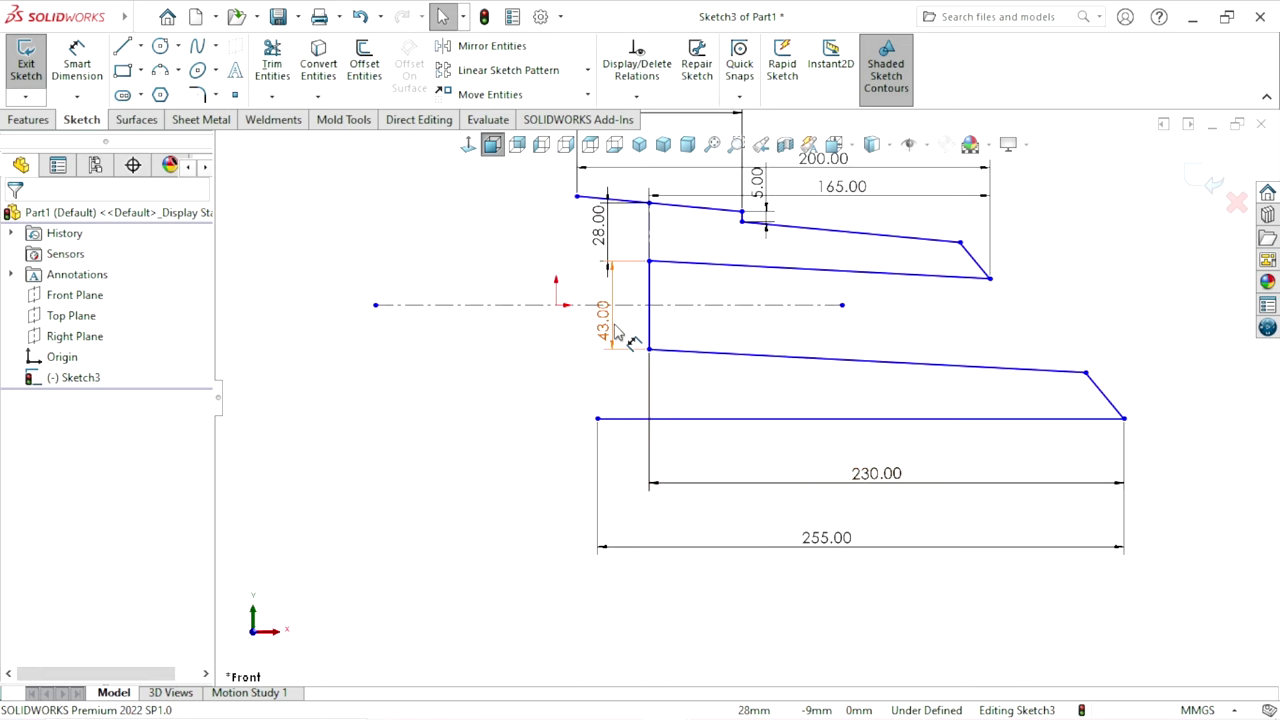
scroll(680, 405, up, 2)
scroll(740, 430, down, 2)
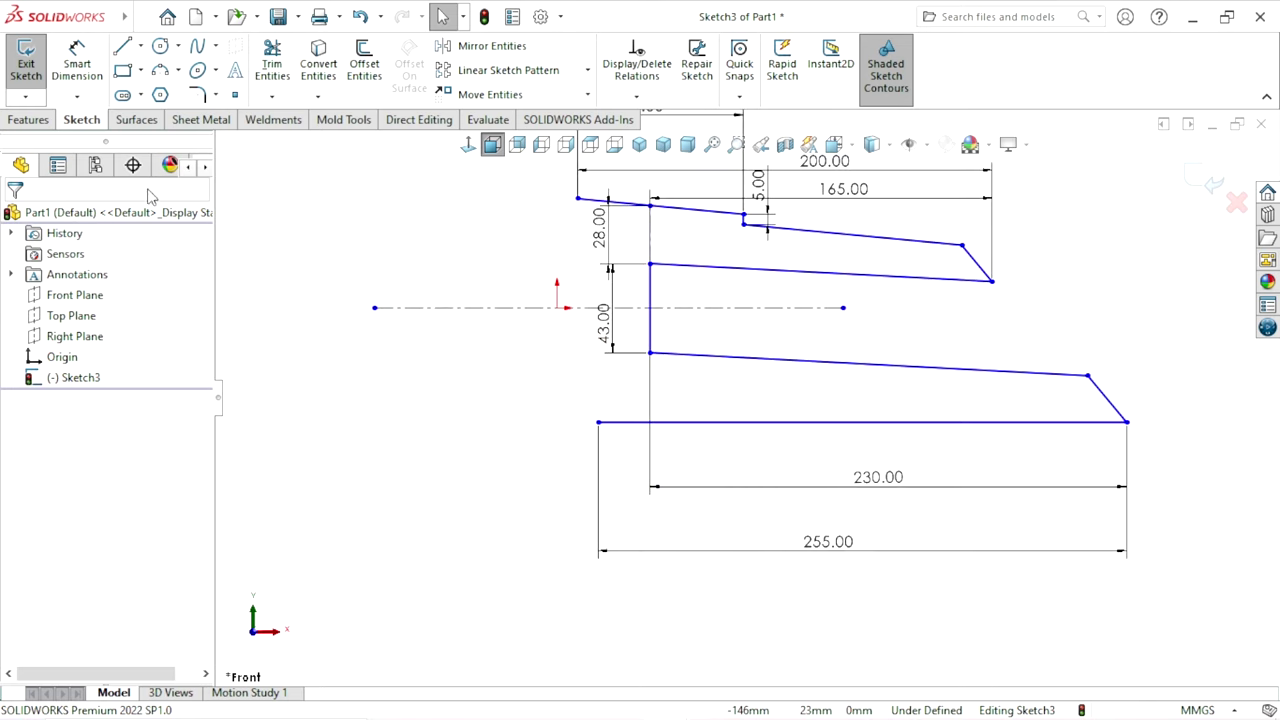
scroll(760, 510, up, 1)
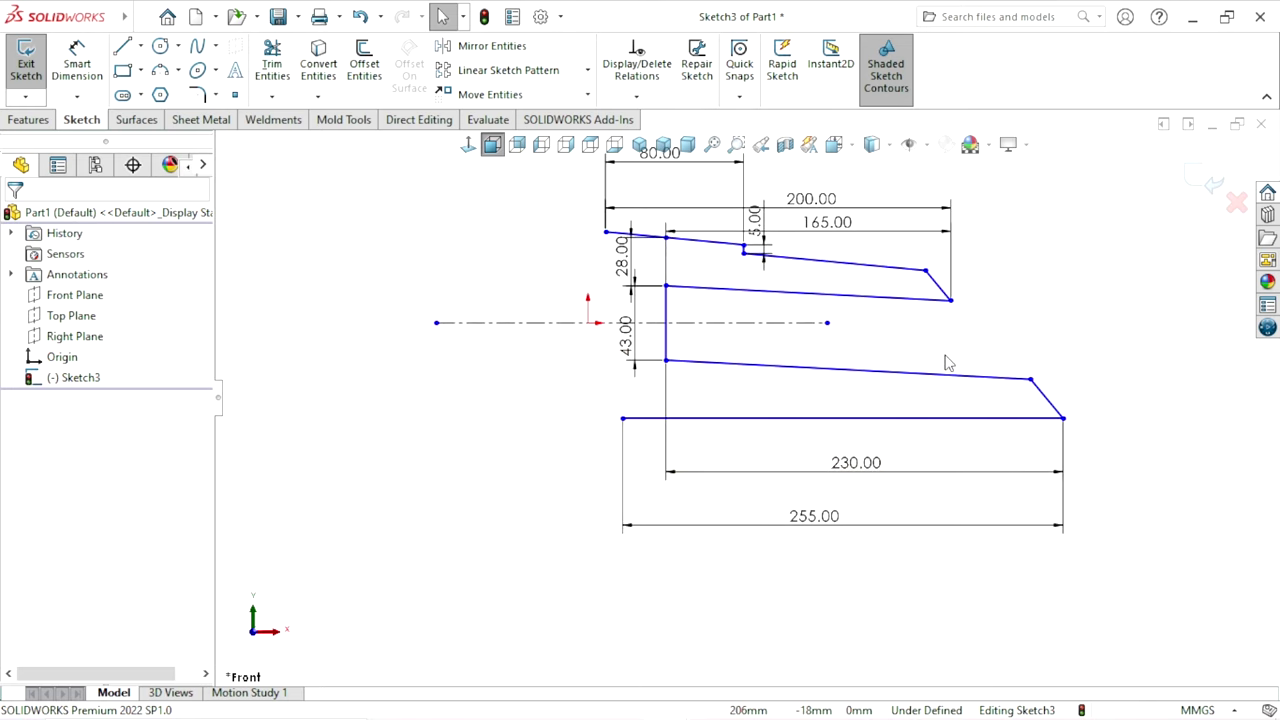
scroll(945, 363, up, 1)
scroll(1005, 364, down, 1)
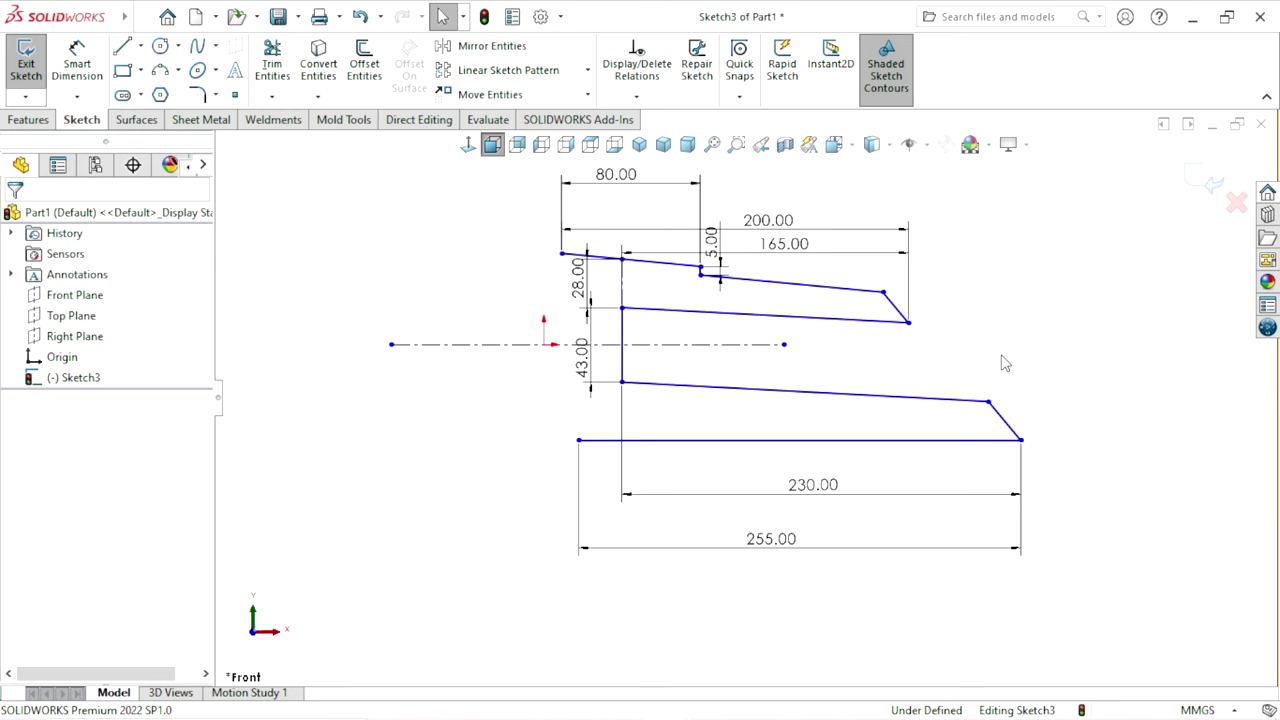
scroll(1094, 426, down, 2)
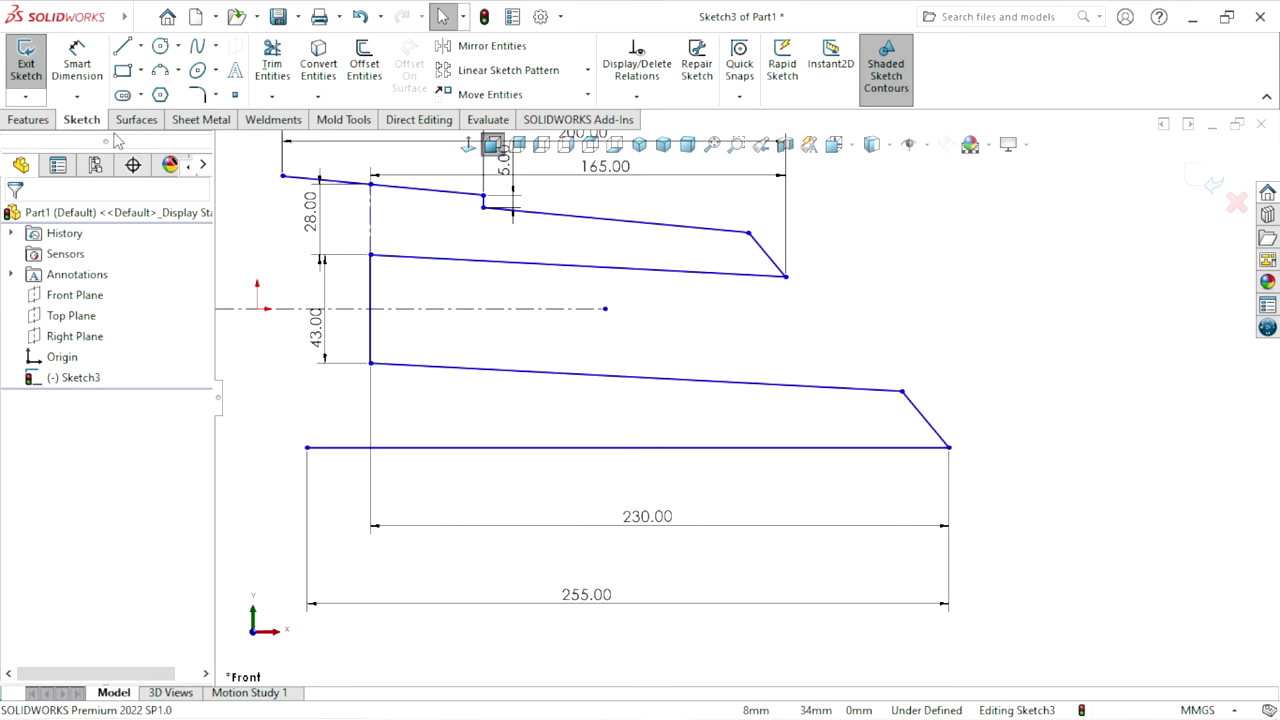
Give the upper tooth tip's slanted edge a 14 mm vertical height.
click(77, 62)
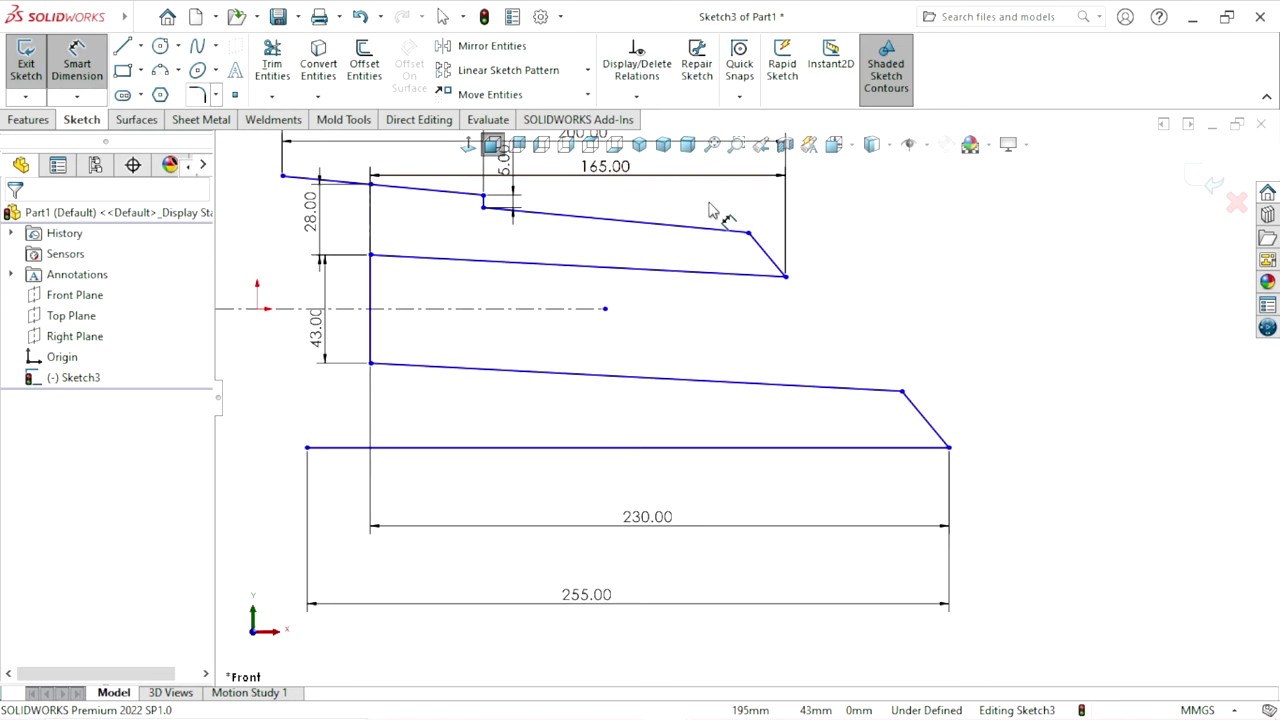
click(749, 234)
click(787, 277)
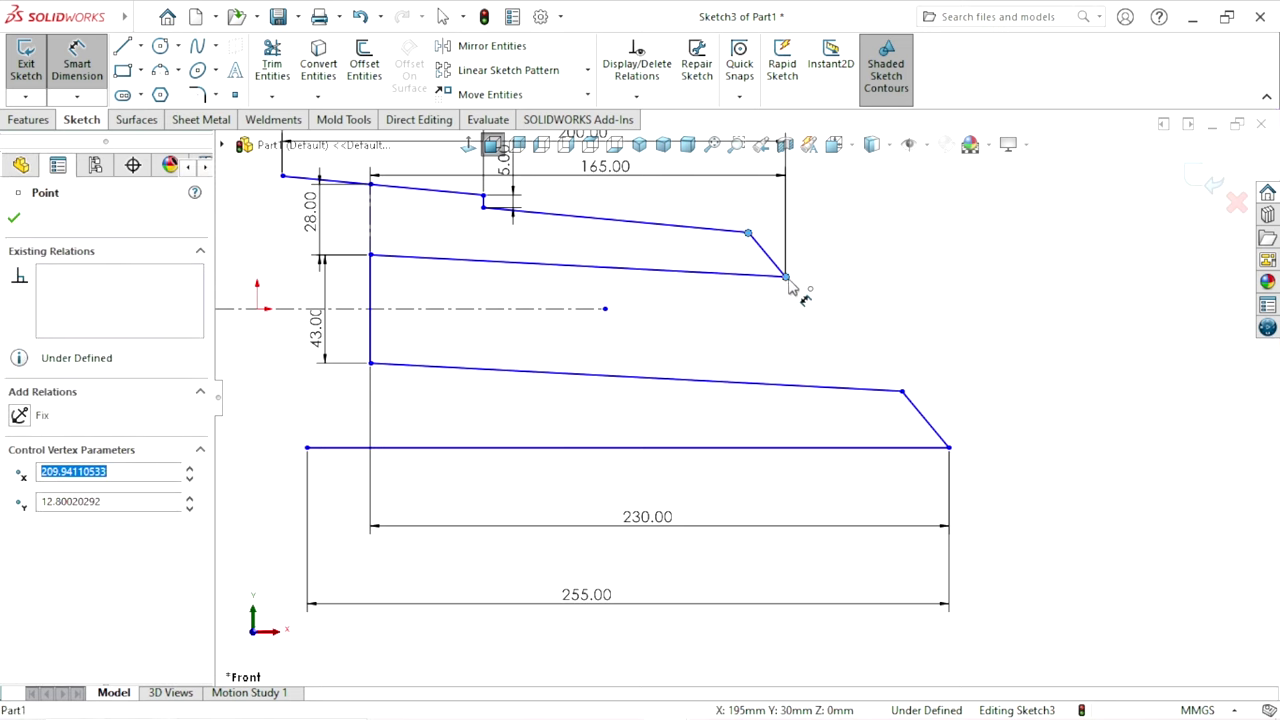
click(846, 263)
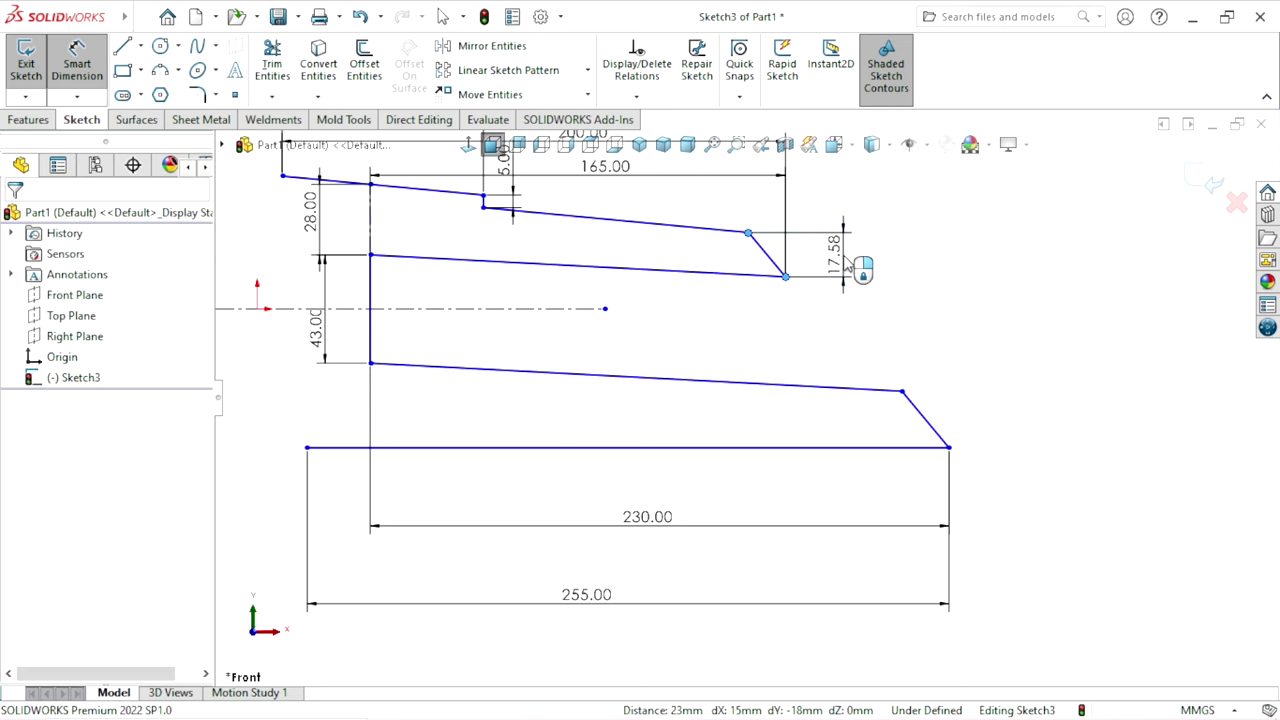
text(14)
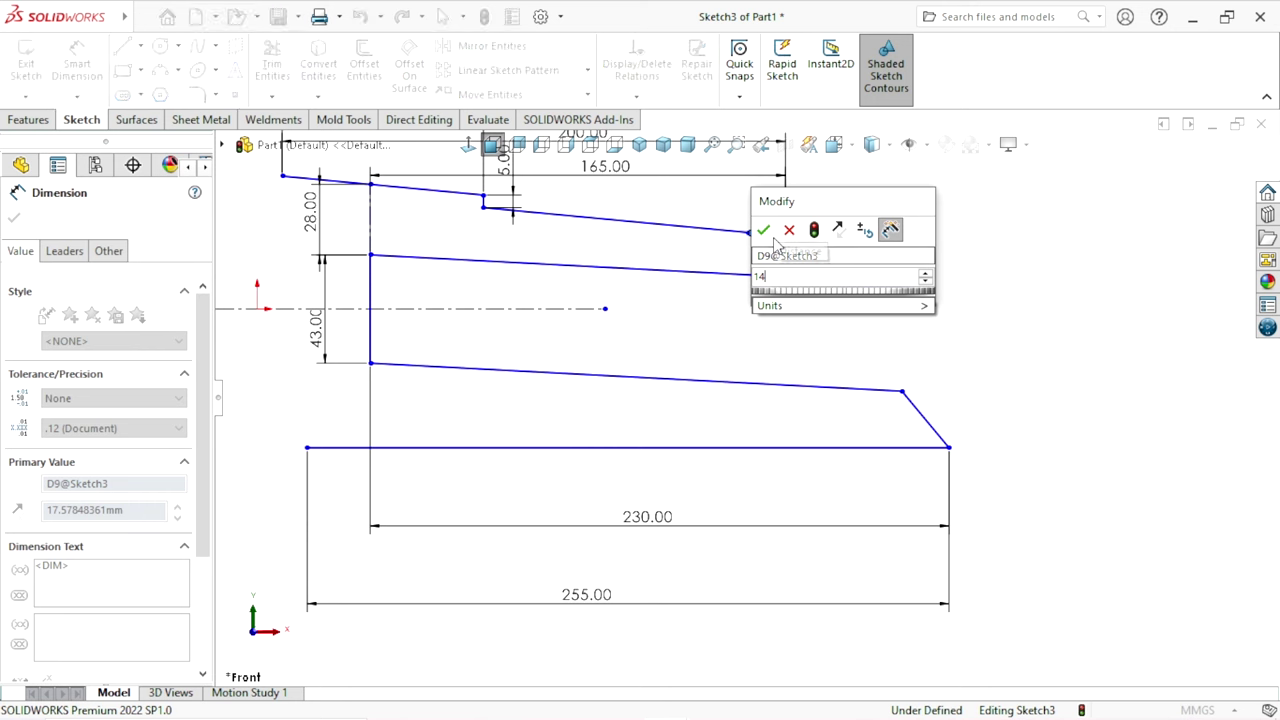
click(763, 231)
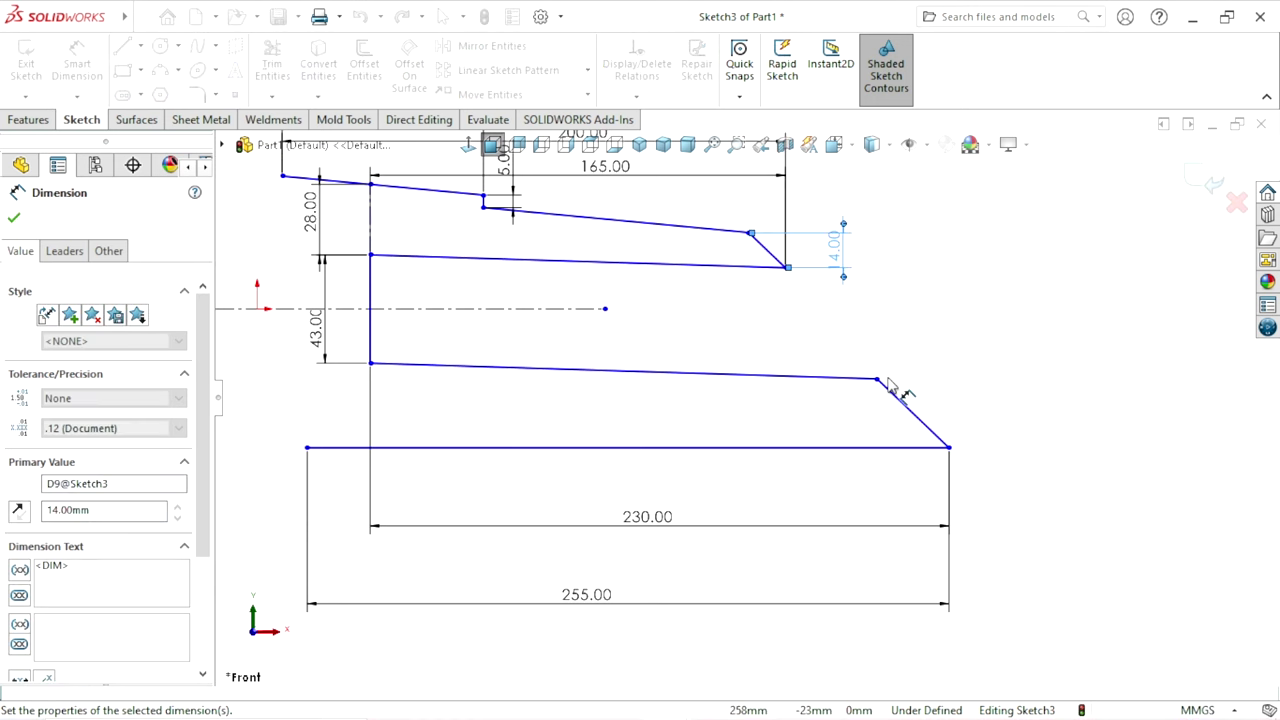
Give the lower tip's angled edge a 12 mm vertical height.
click(877, 380)
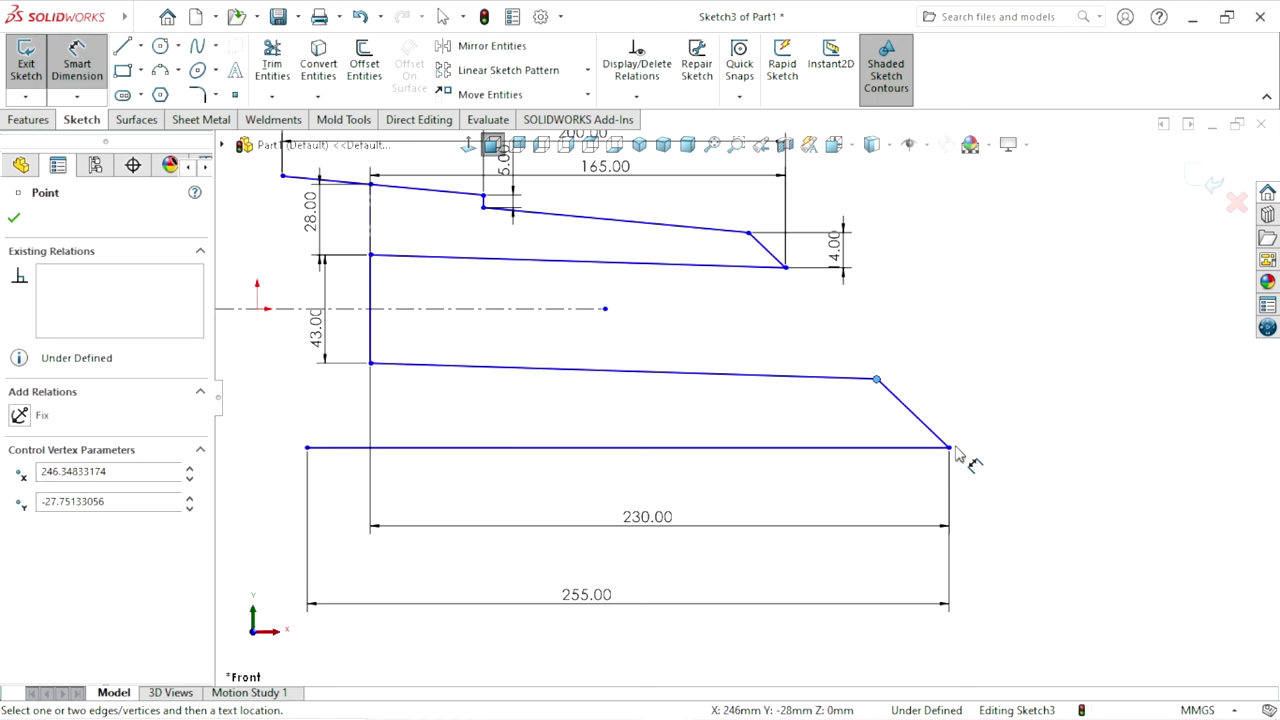
click(949, 448)
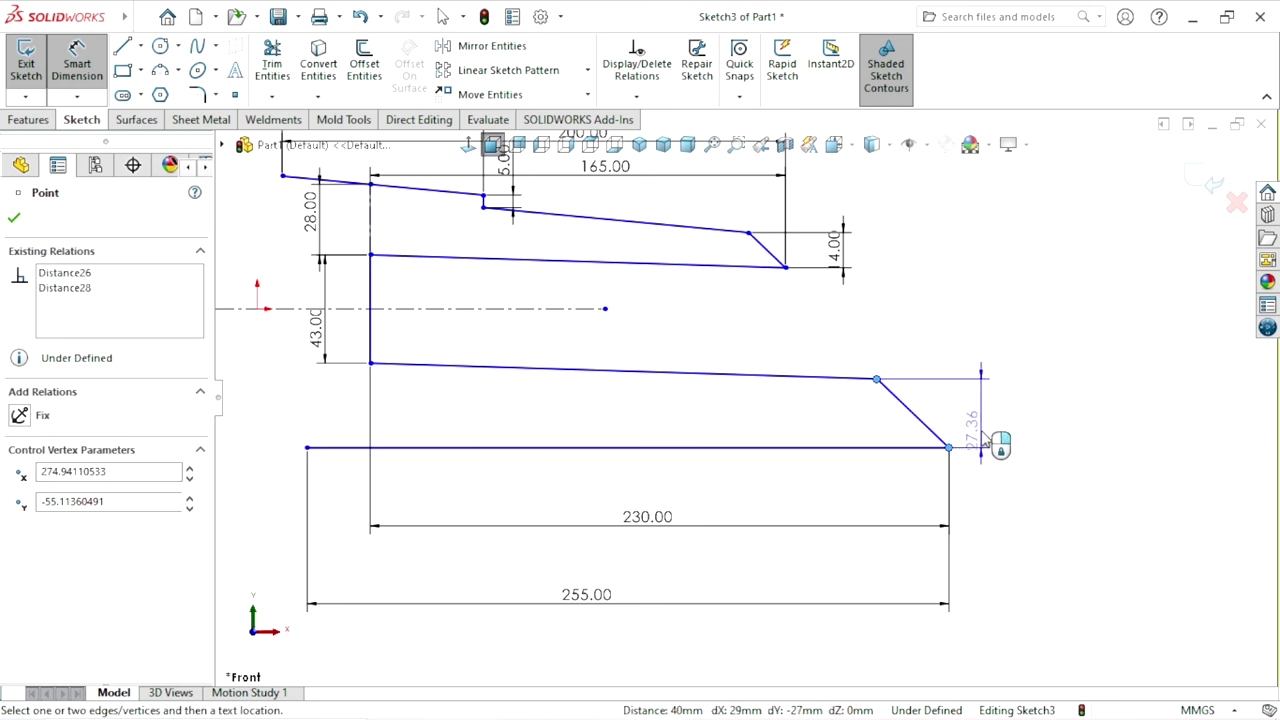
click(983, 441)
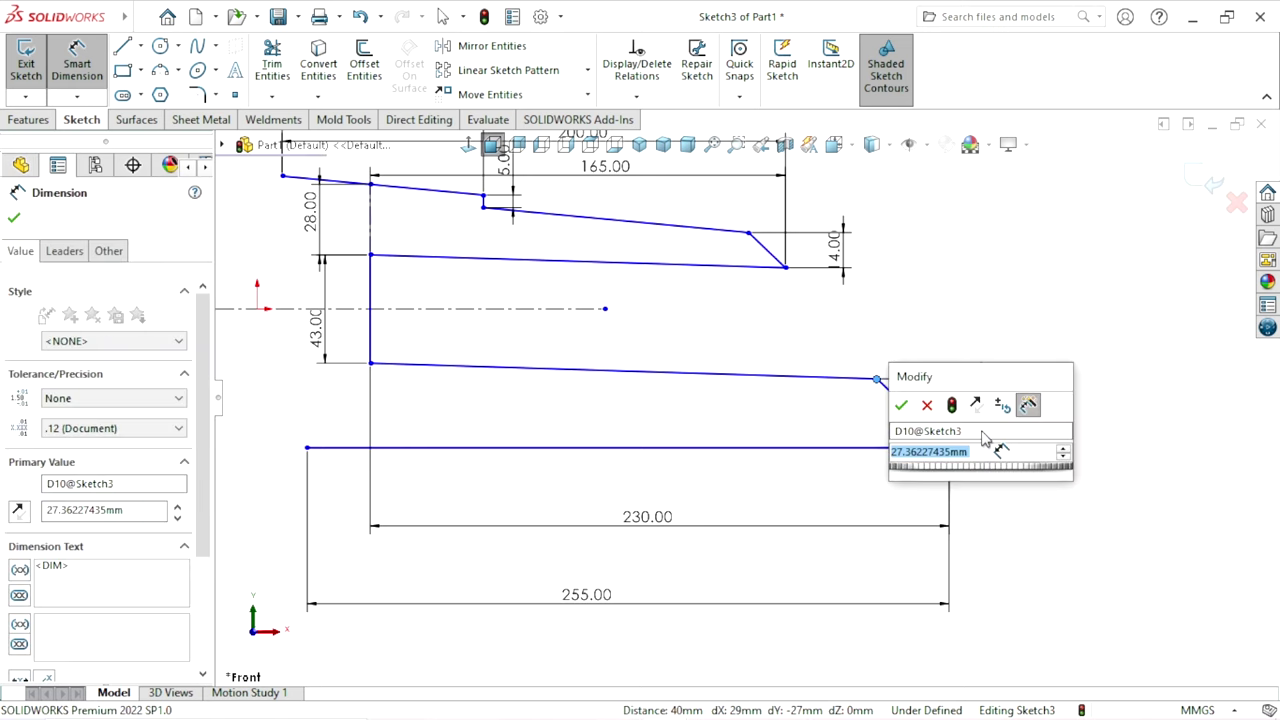
text(12)
key(Return)
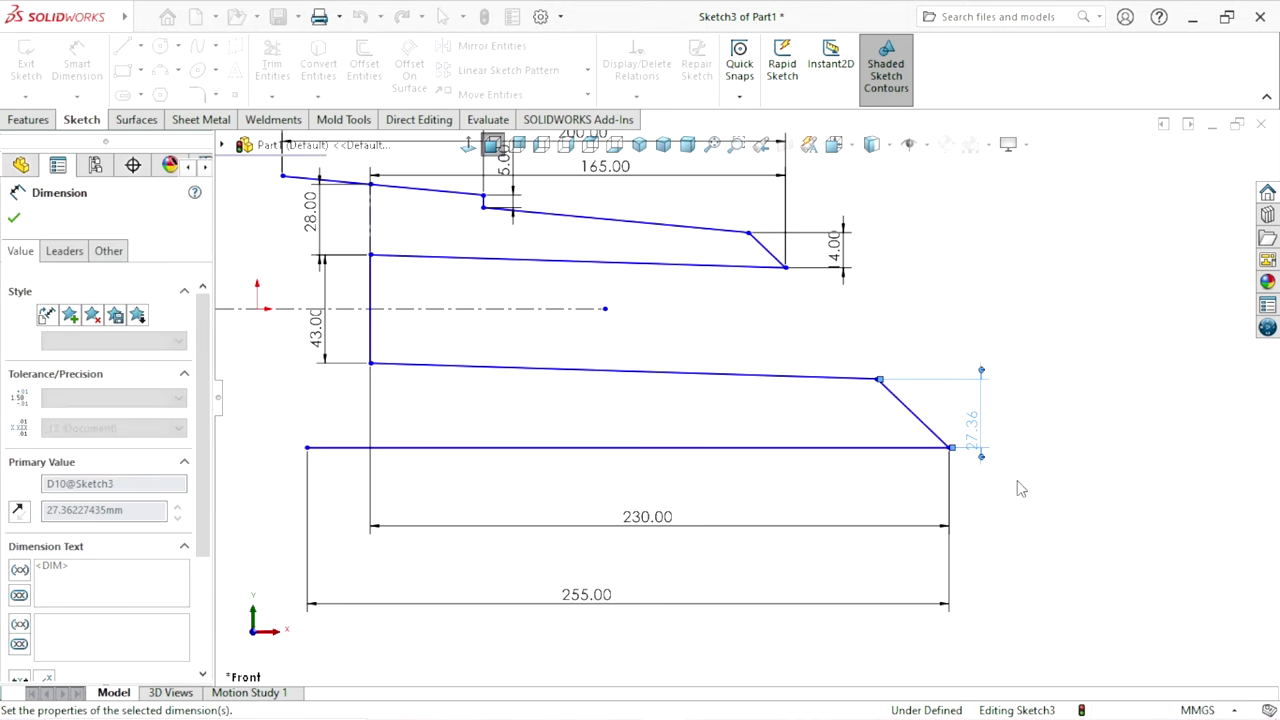
scroll(700, 480, up, 3)
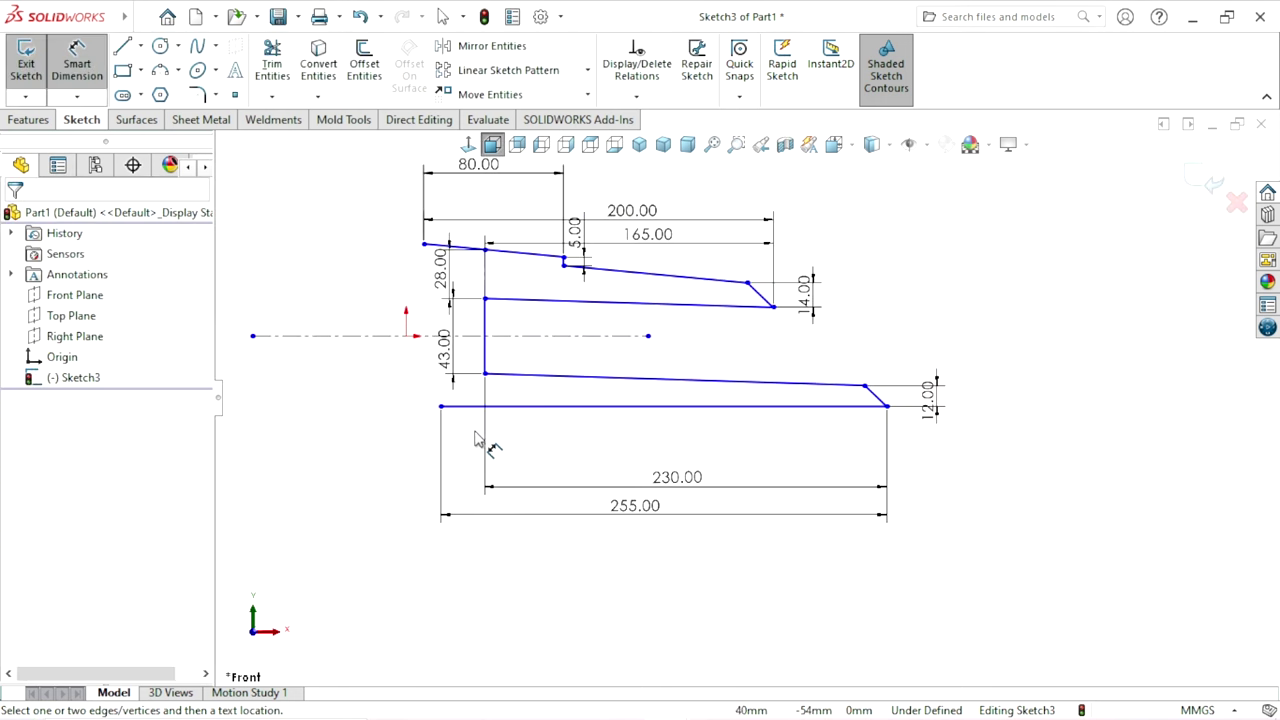
scroll(475, 432, down, 1)
scroll(595, 465, up, 1)
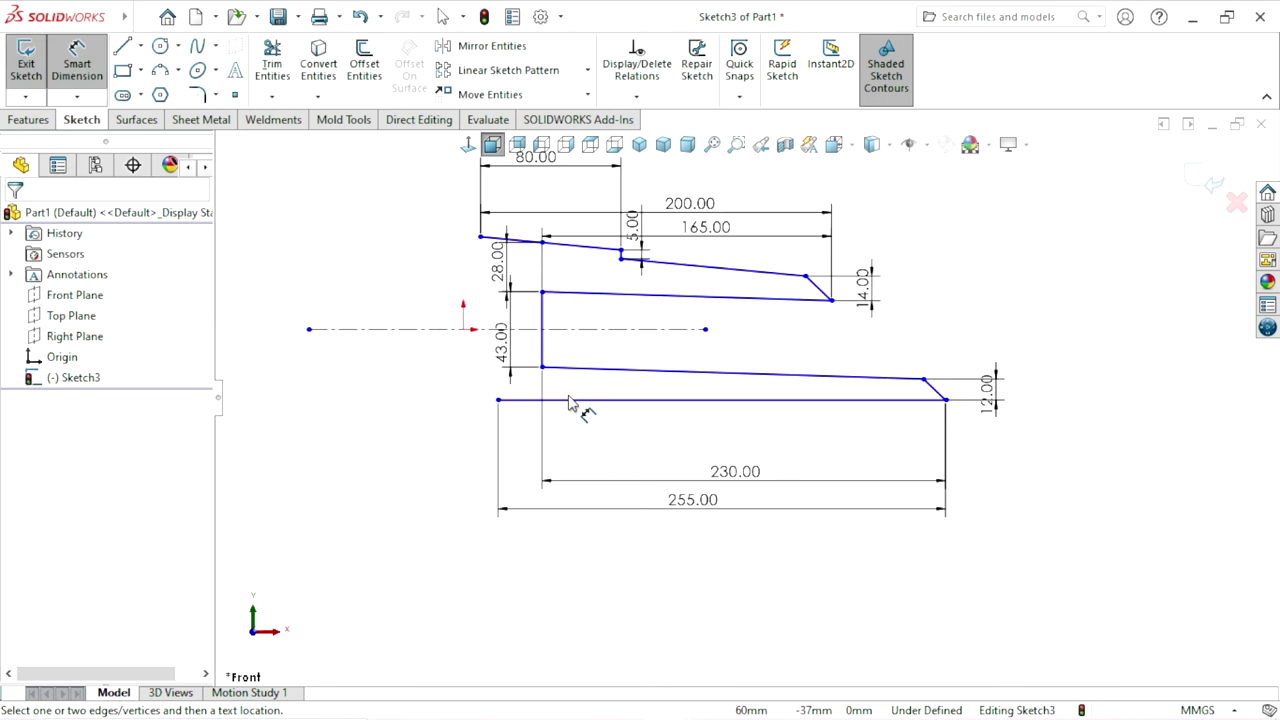
scroll(588, 405, down, 1)
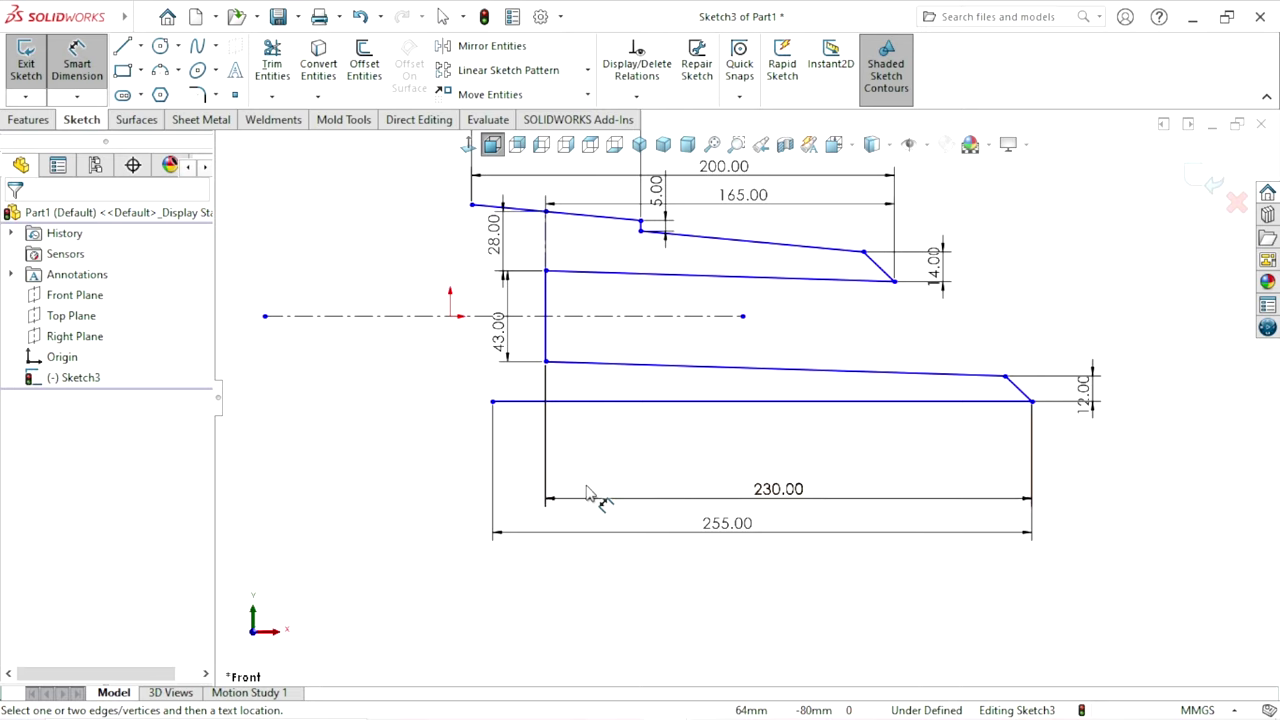
scroll(823, 437, up, 1)
scroll(826, 443, down, 1)
key(Escape)
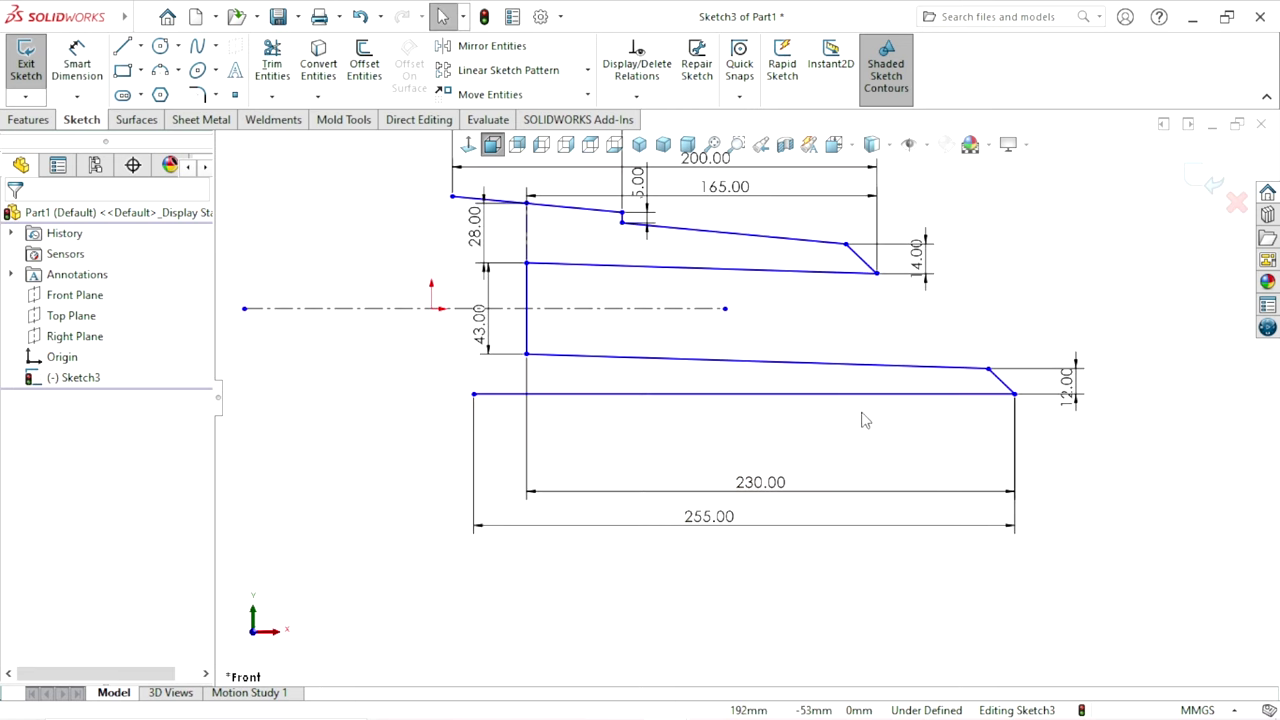
Add a 7.42 mm vertical dimension from the upper inner tip corner to the centreline.
click(78, 64)
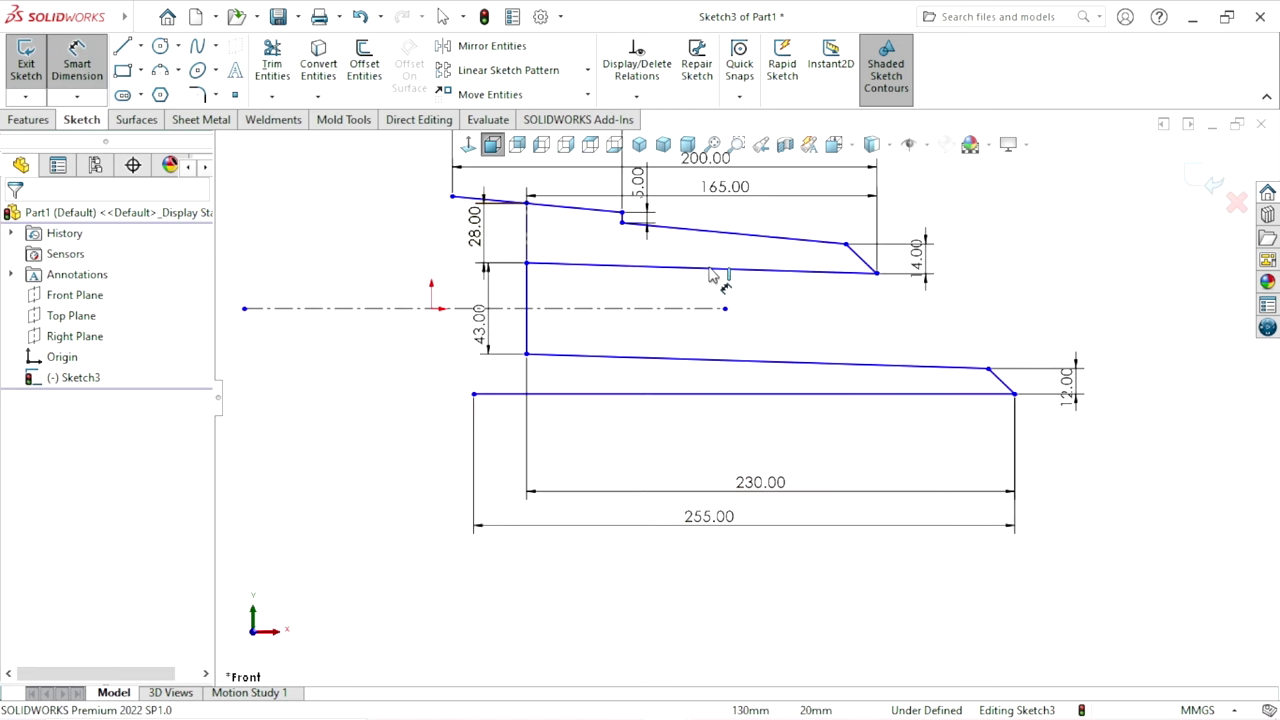
click(876, 273)
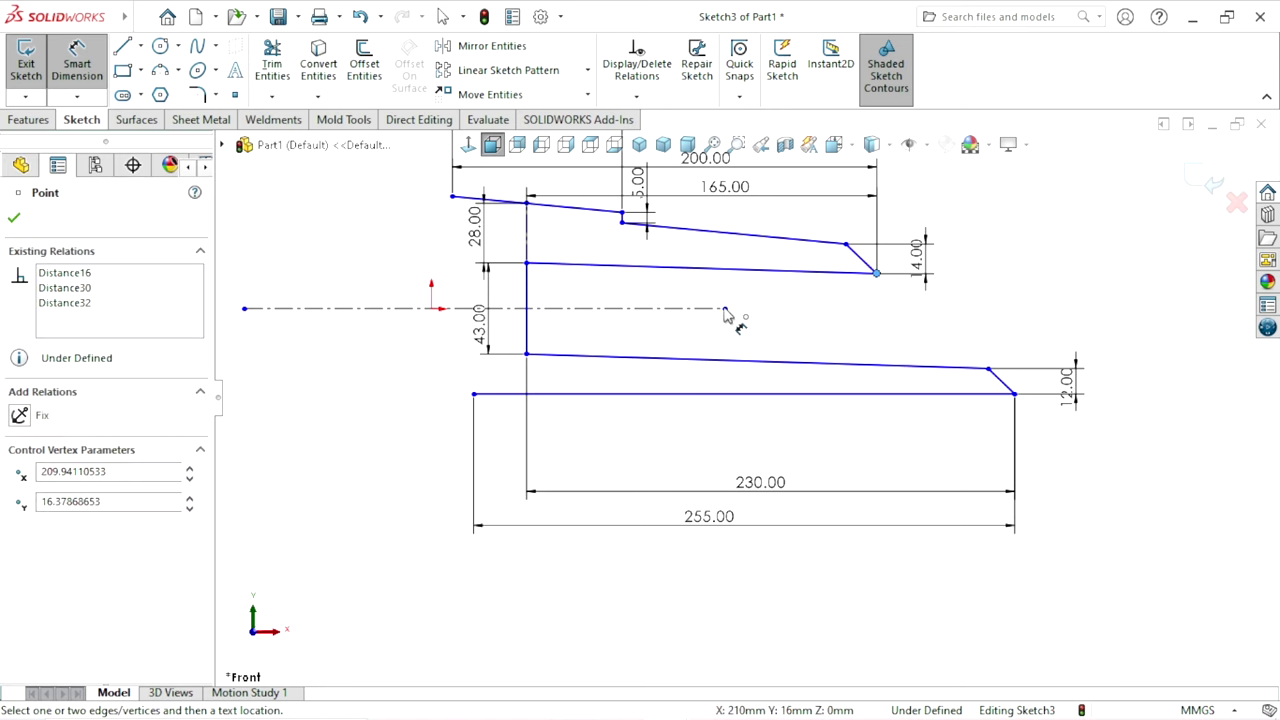
click(725, 309)
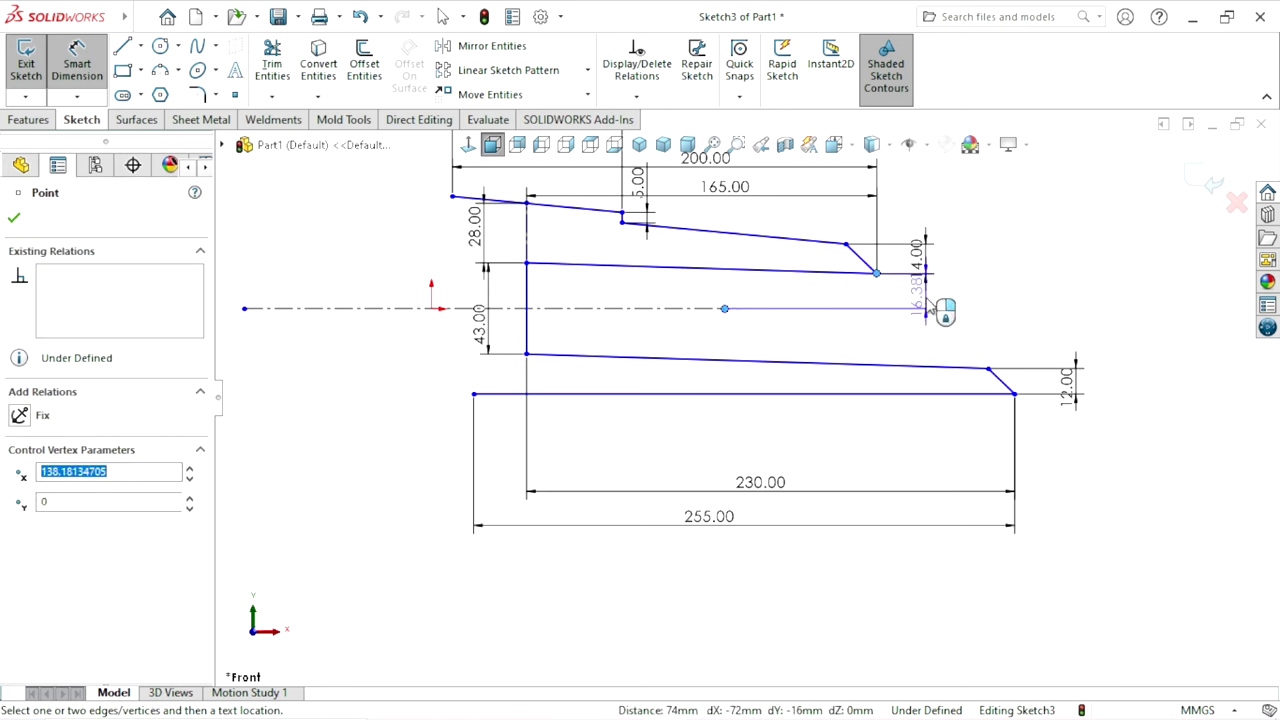
click(968, 312)
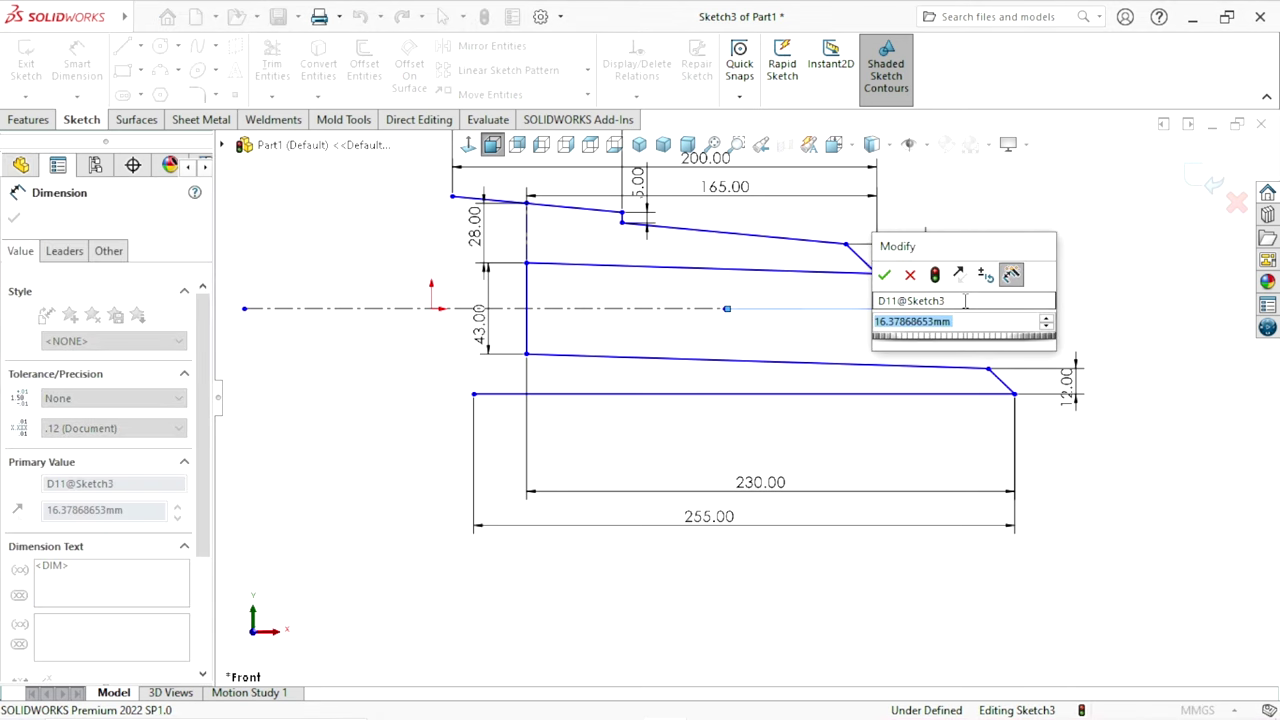
text(7.42)
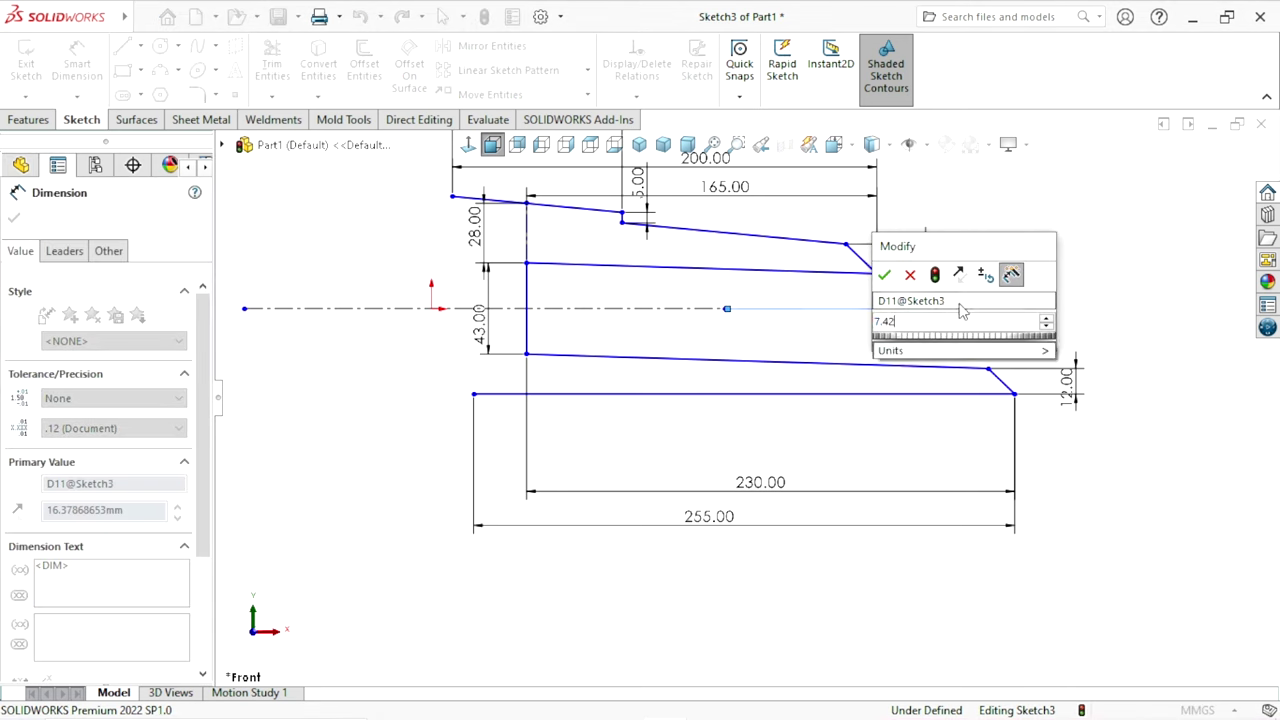
key(Return)
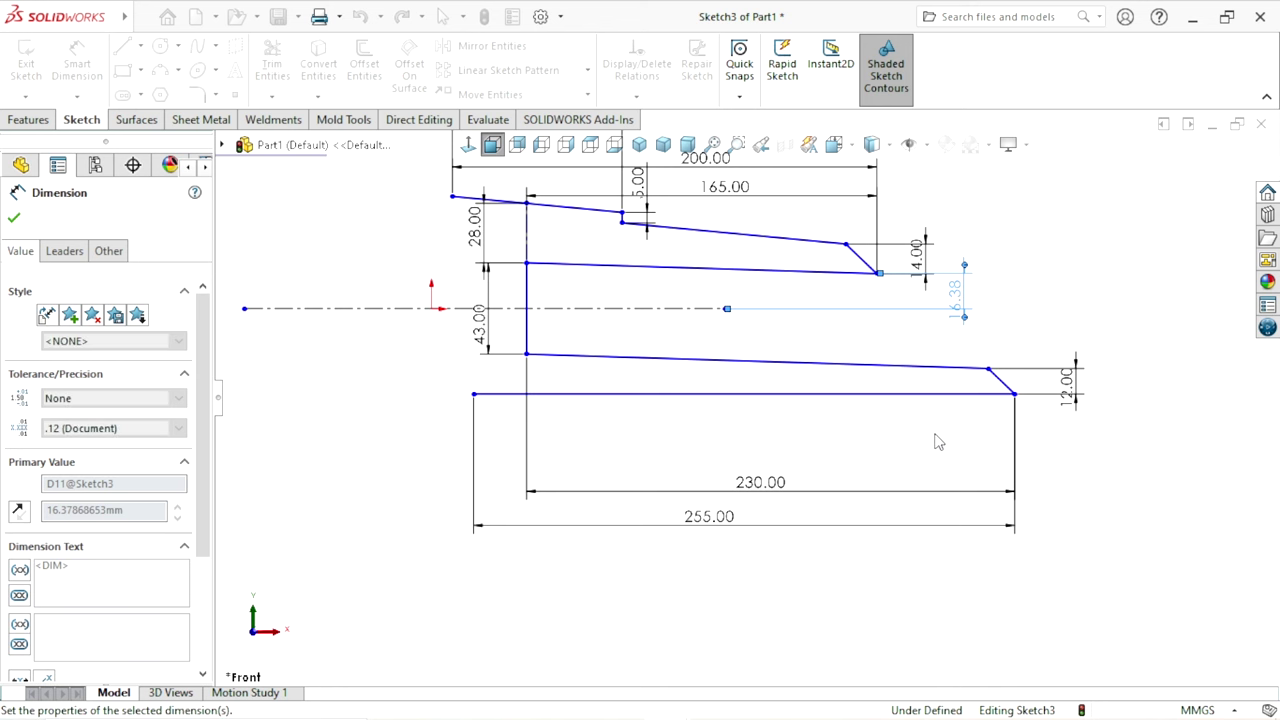
click(1040, 520)
key(f)
key(Escape)
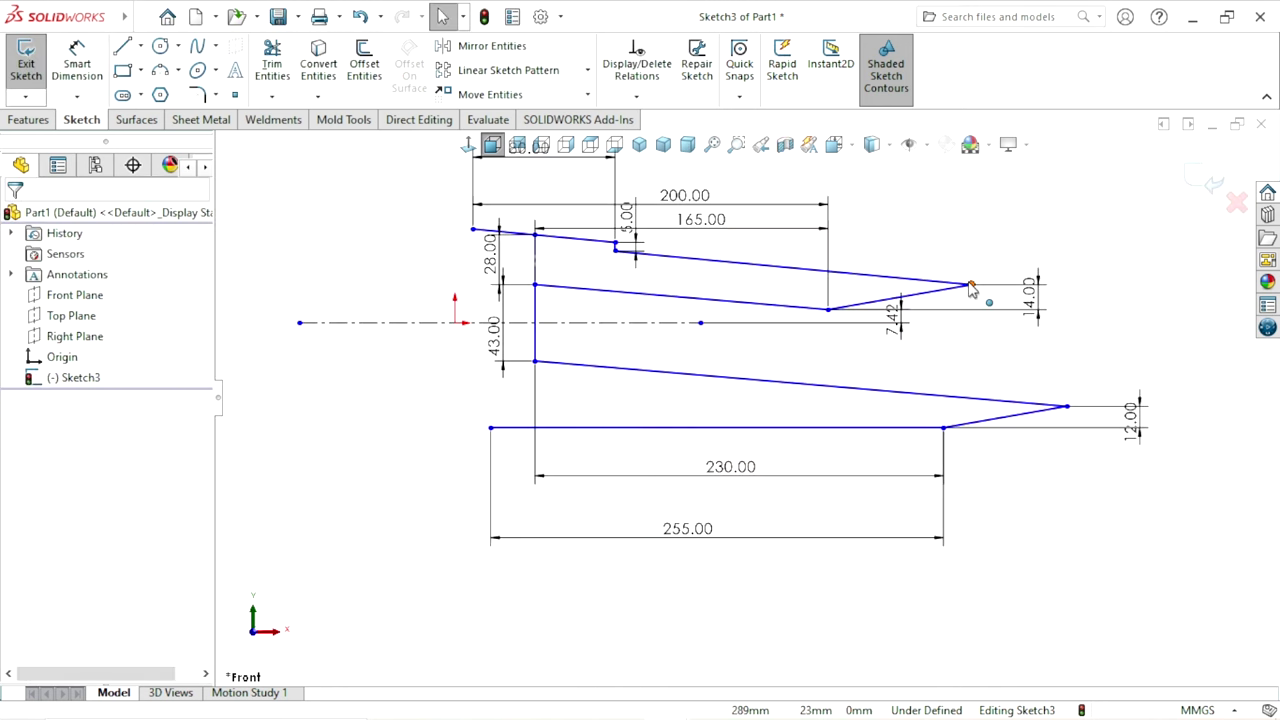
Drag the upper jaw's tip point slightly to the left.
mouse_move(970, 285)
mouse_down()
mouse_move(846, 285)
mouse_move(948, 286)
mouse_up()
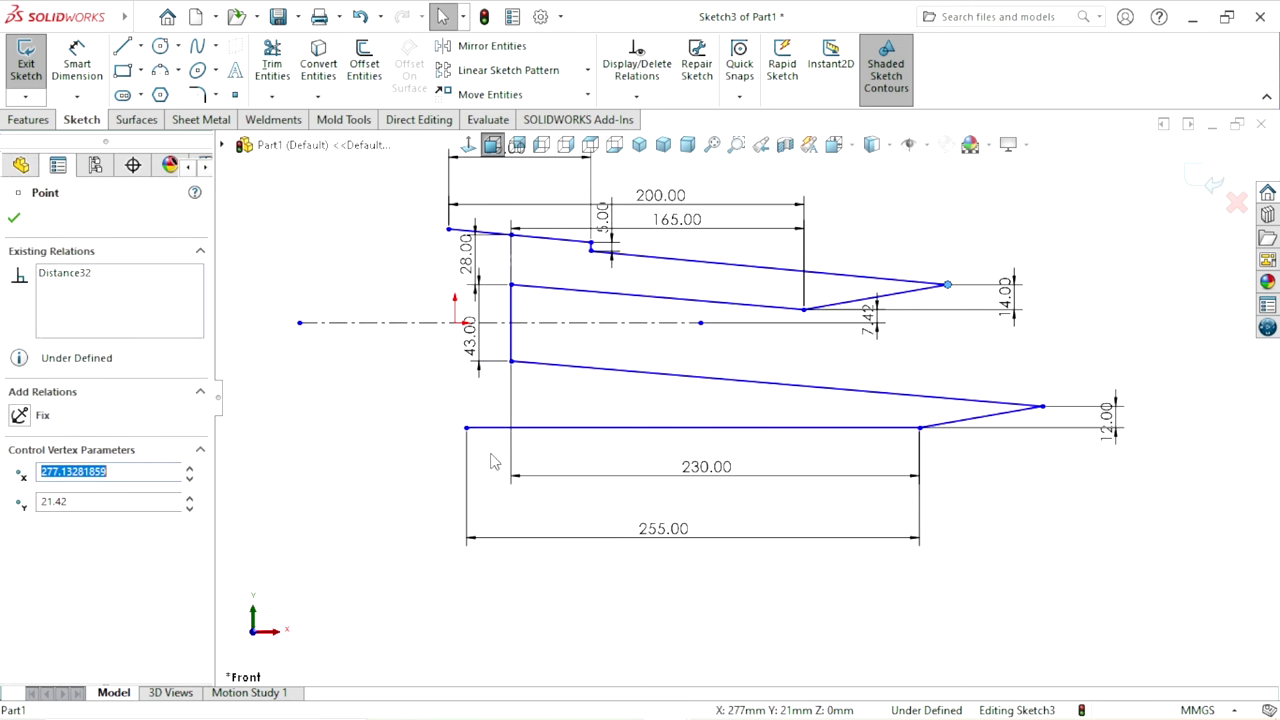
click(350, 480)
scroll(788, 376, up, 1)
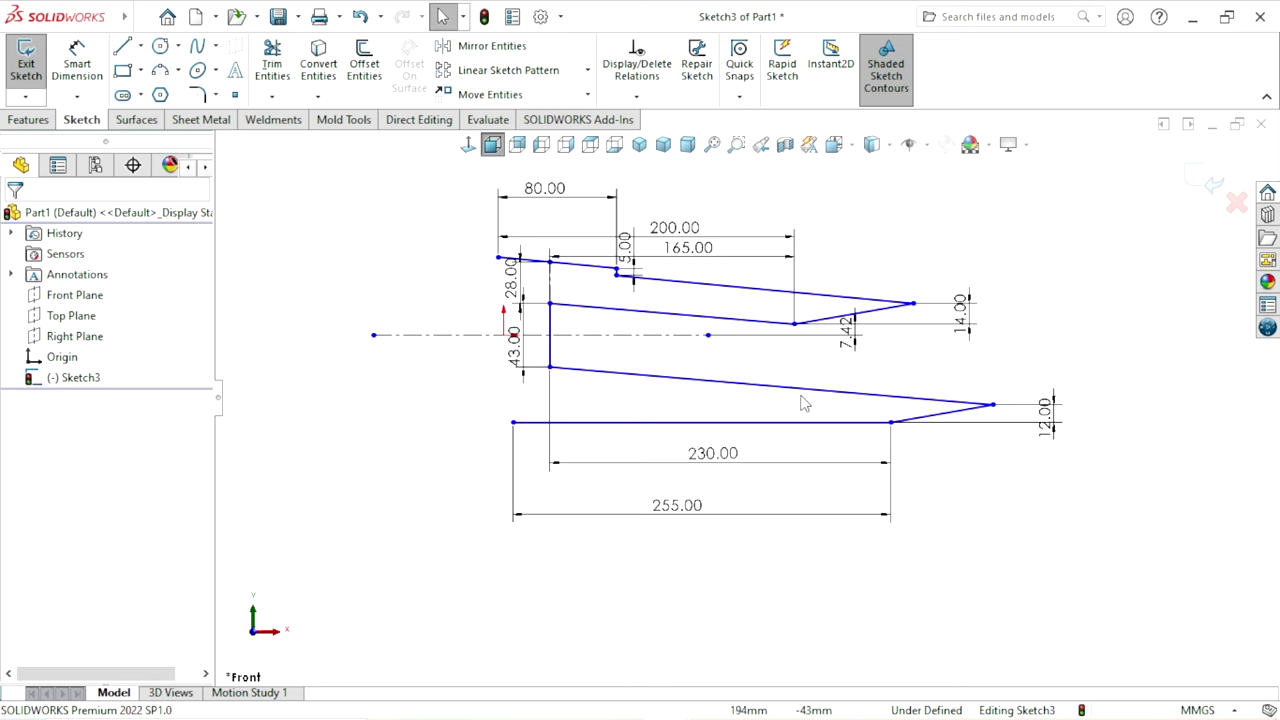
scroll(790, 381, down, 2)
scroll(788, 381, down, 1)
scroll(663, 366, up, 2)
scroll(762, 376, down, 1)
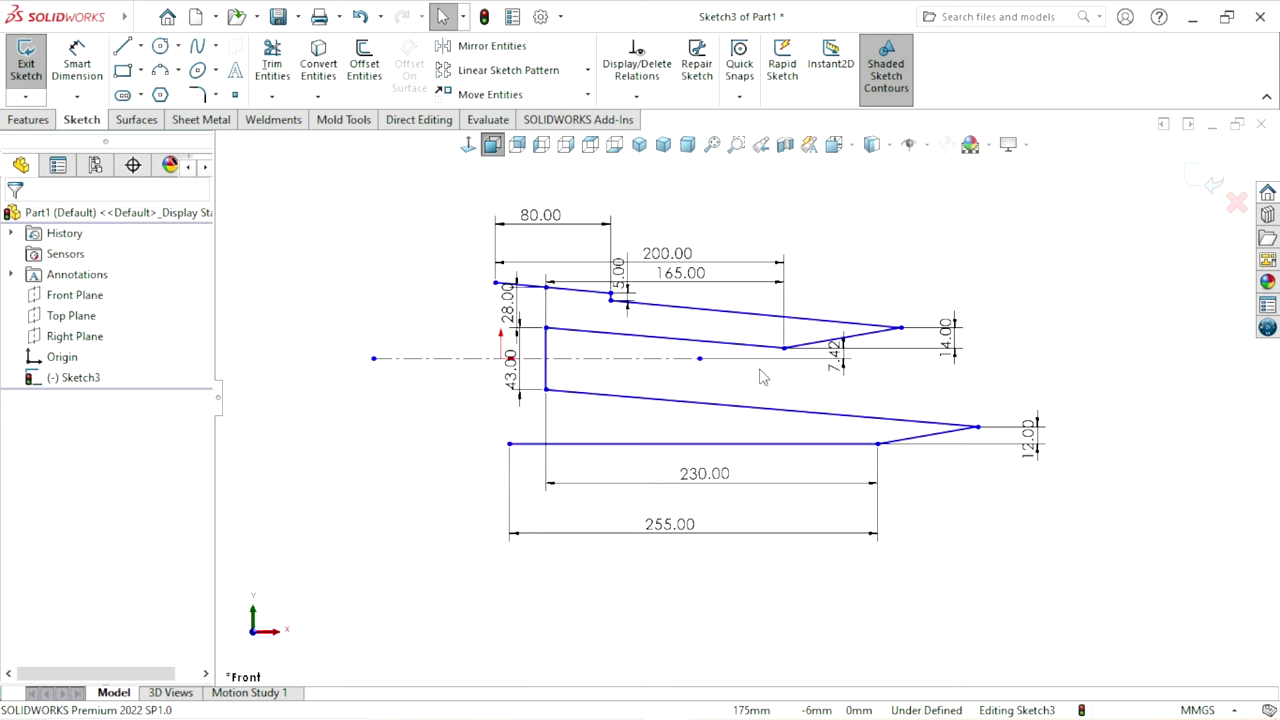
scroll(880, 401, down, 2)
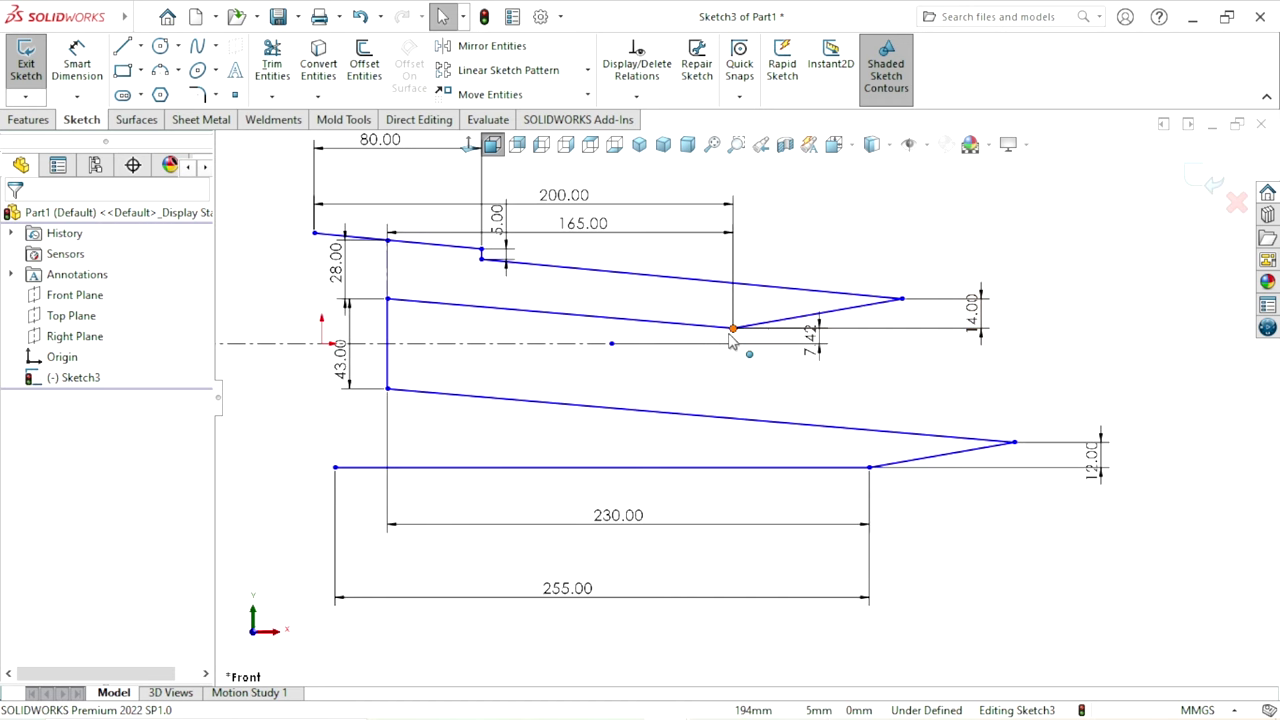
Drag the upper jaw's inner corner to the right.
mouse_move(731, 340)
mouse_down()
mouse_move(947, 377)
mouse_move(906, 400)
mouse_up()
scroll(906, 400, up, 3)
scroll(838, 401, down, 2)
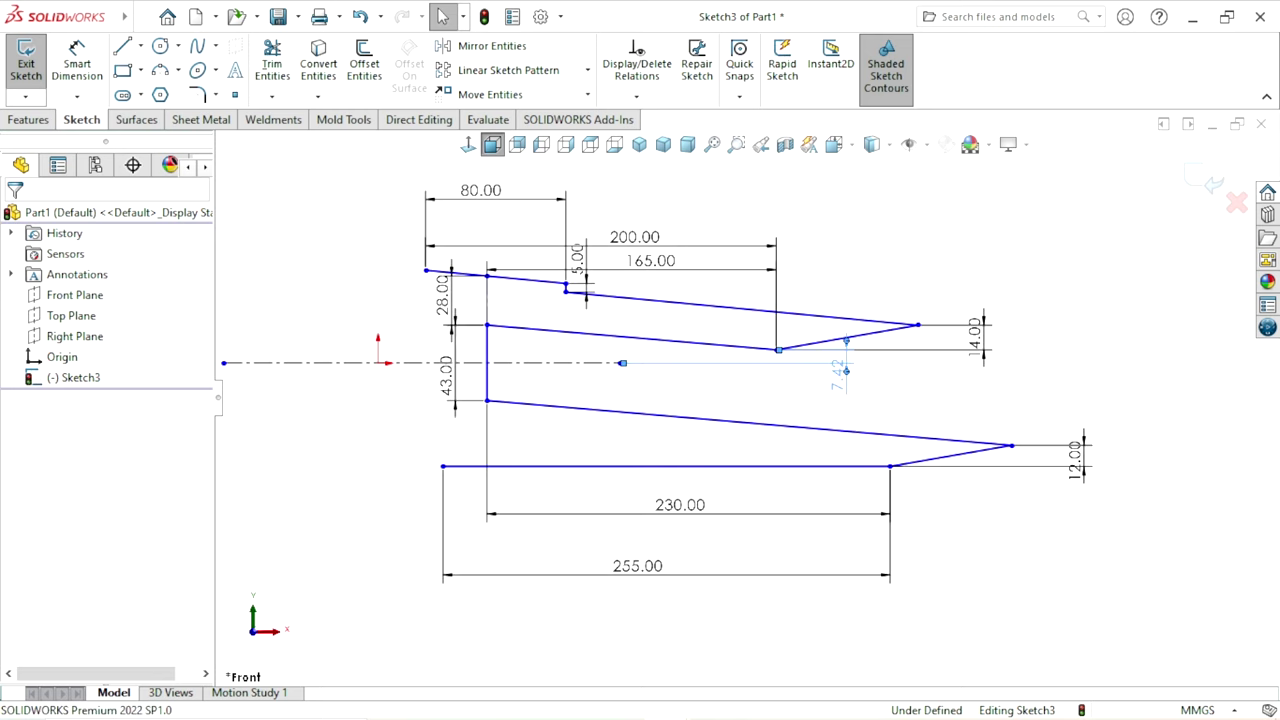
scroll(738, 380, up, 1)
scroll(738, 380, down, 2)
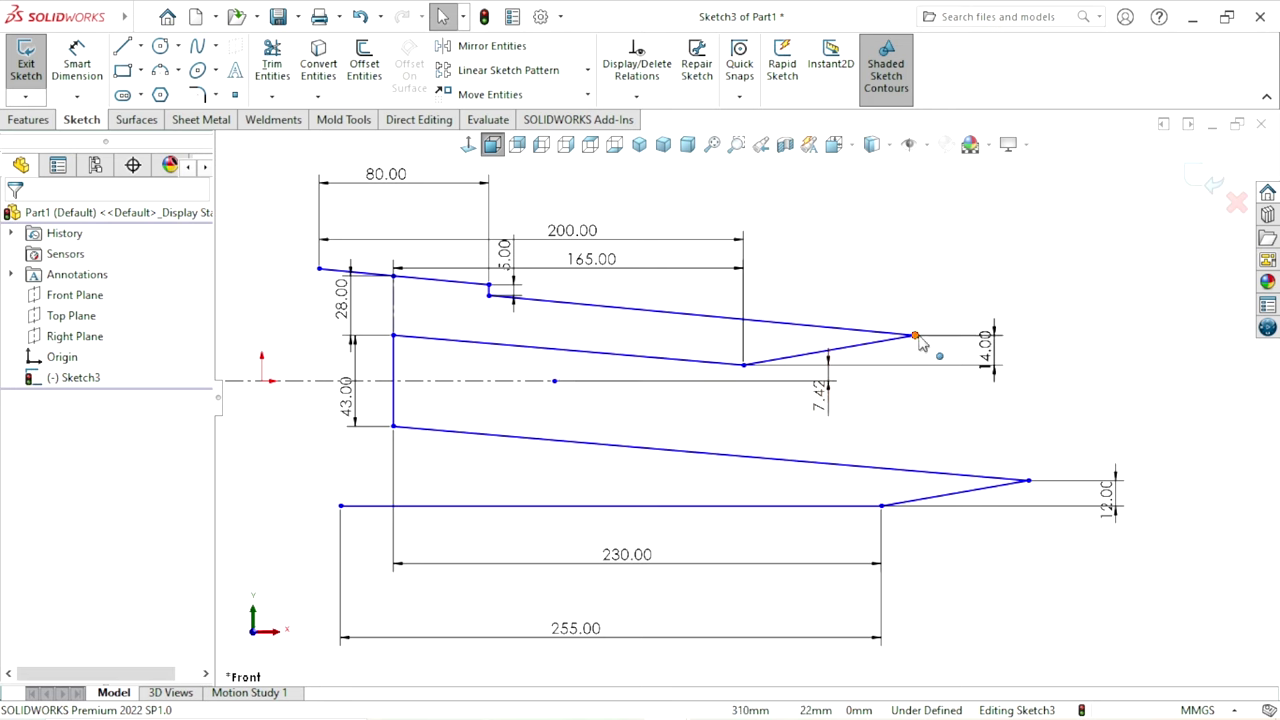
Nudge the upper tip point level with the inner edge and fit the whole sketch in view.
drag(899, 338, 905, 337)
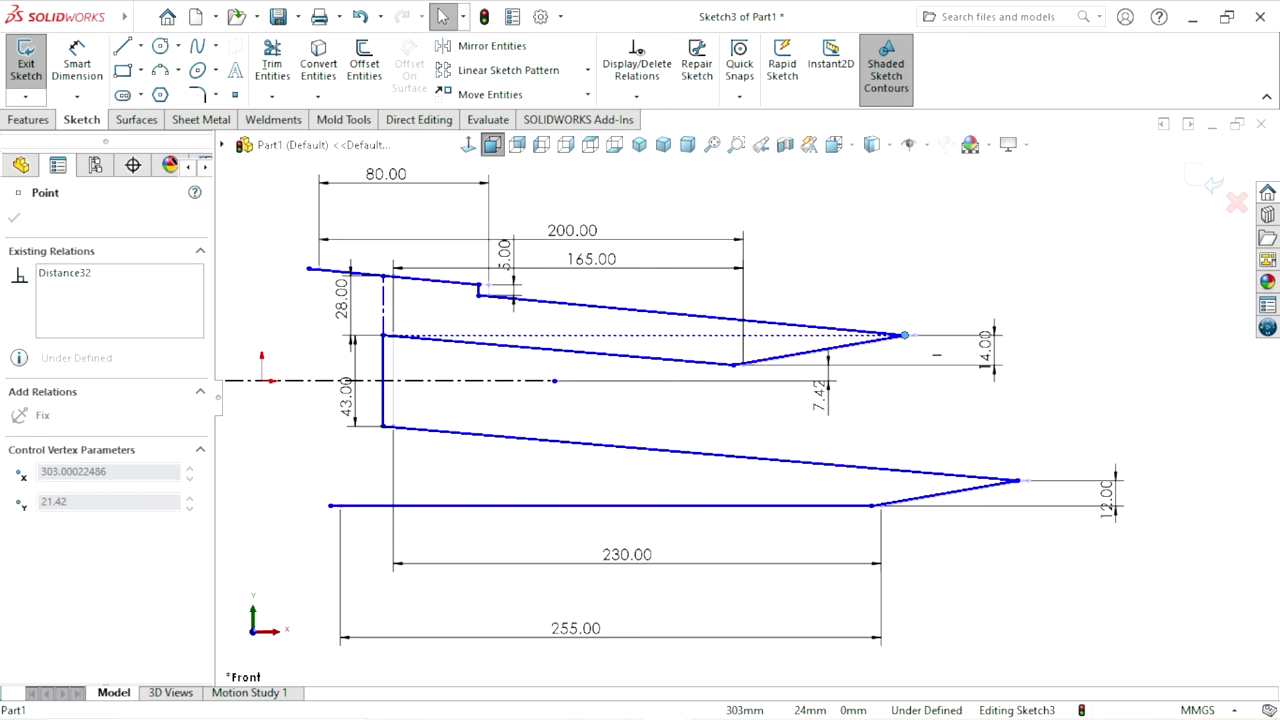
click(763, 414)
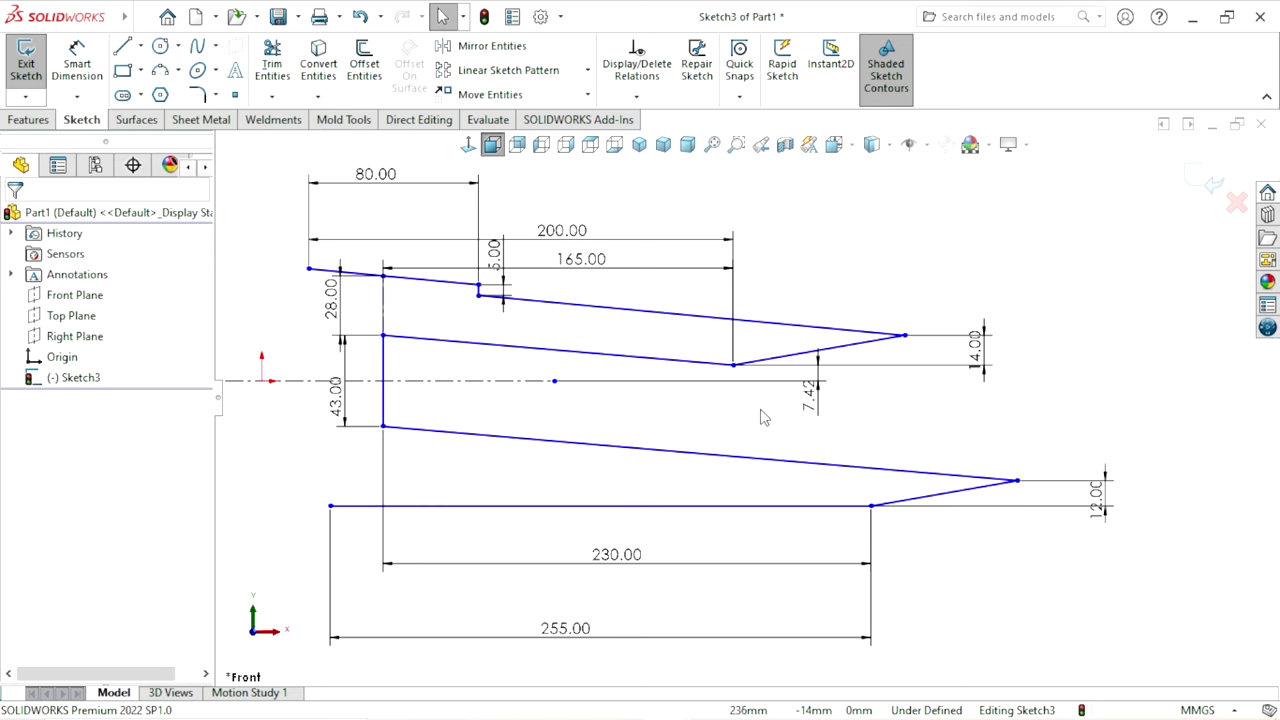
scroll(623, 429, up, 2)
scroll(603, 434, down, 1)
scroll(535, 437, down, 2)
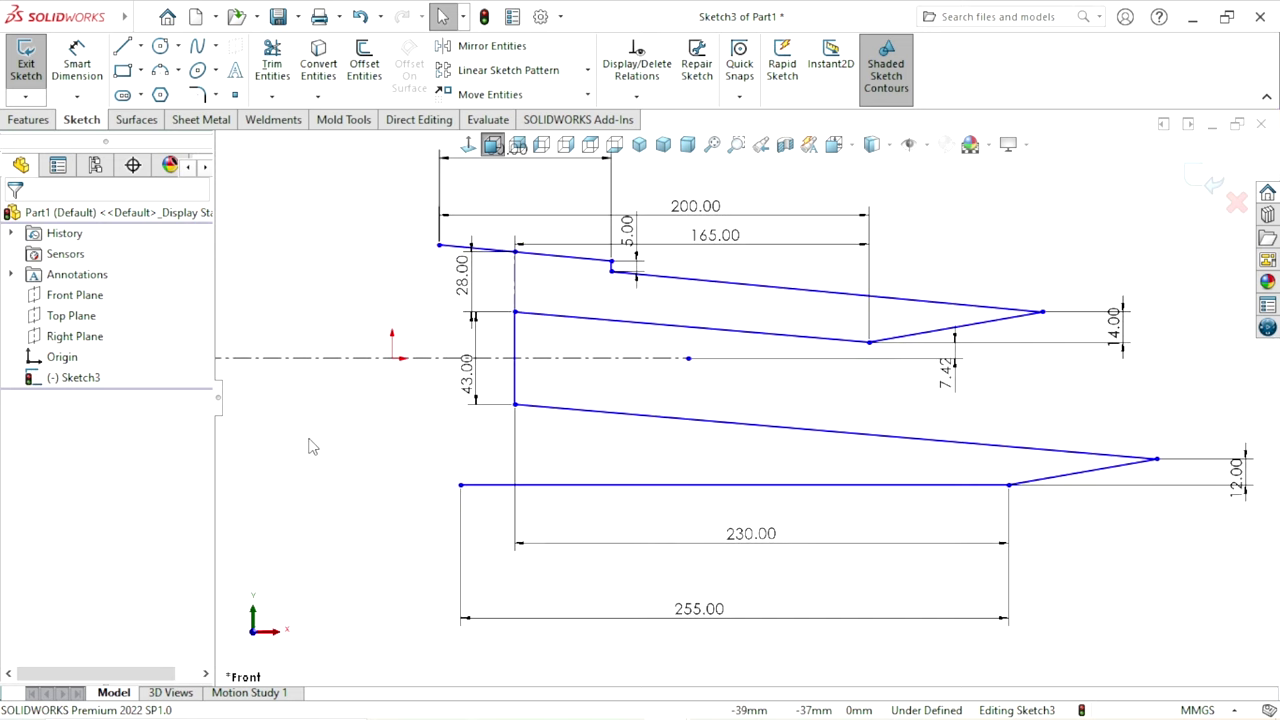
key(f)
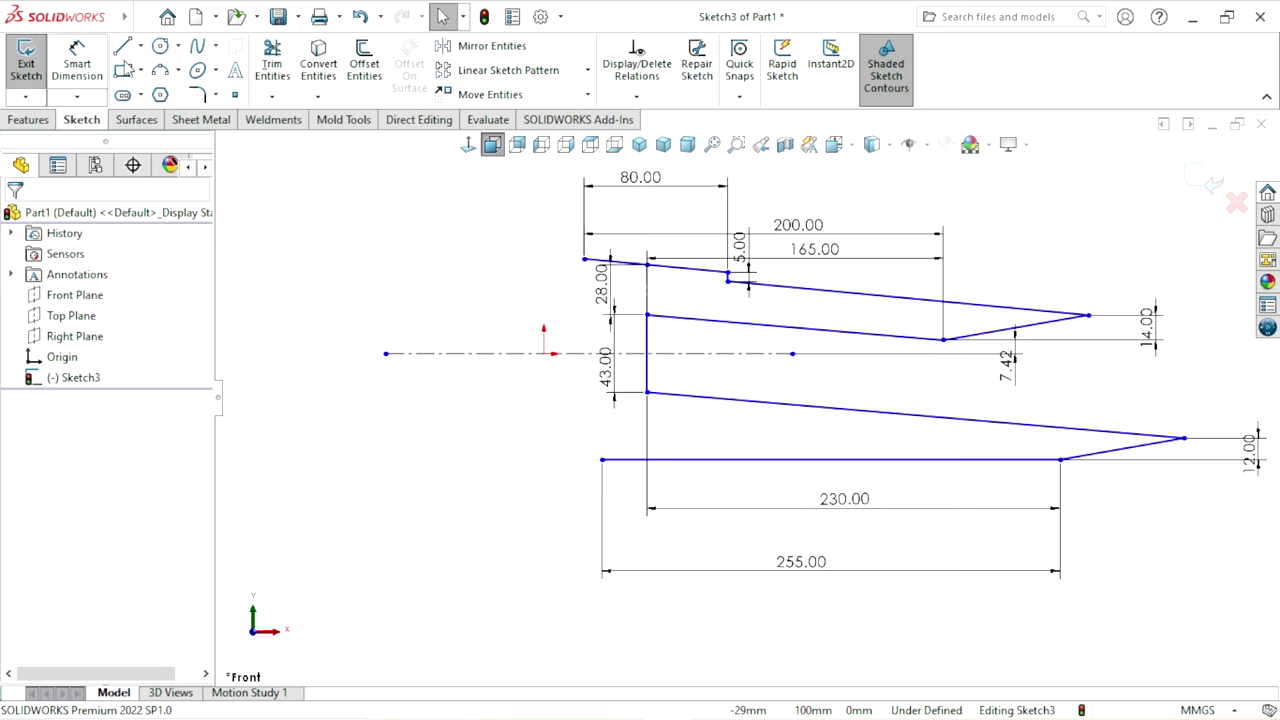
Draw a three-point arc from the top-left corner to the bottom line's left end, closing the profile.
click(162, 74)
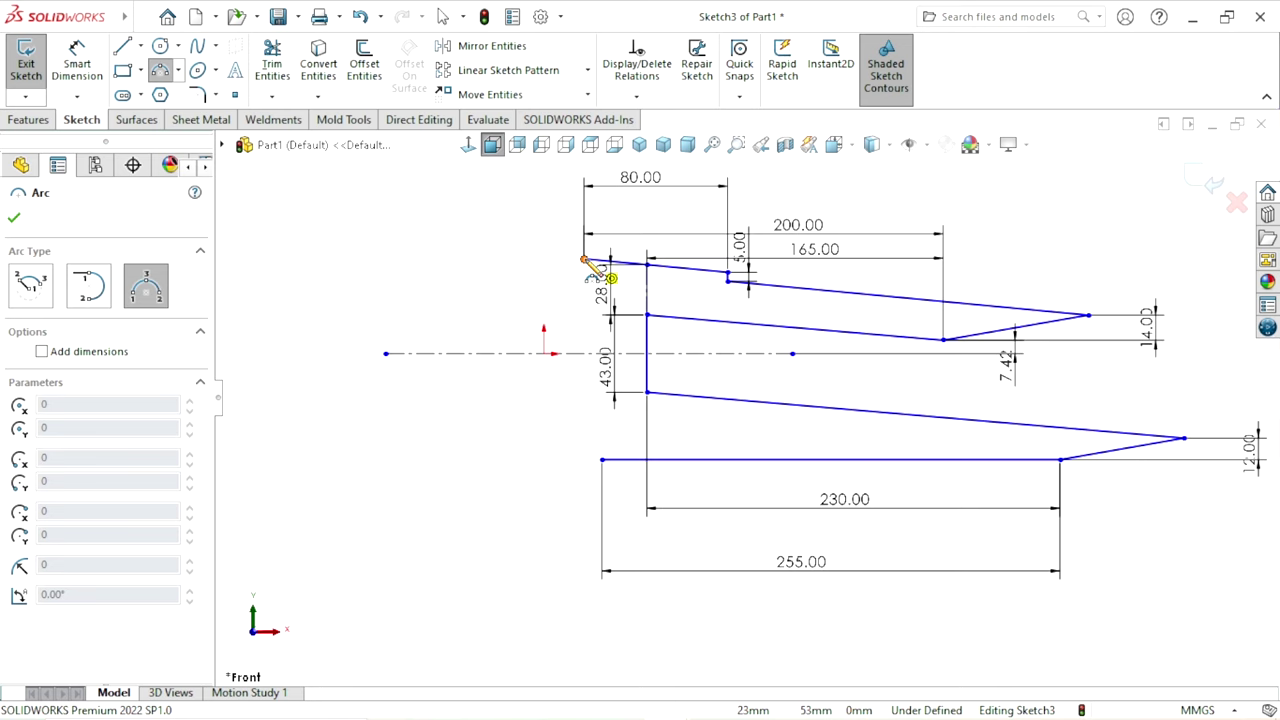
click(585, 261)
click(602, 461)
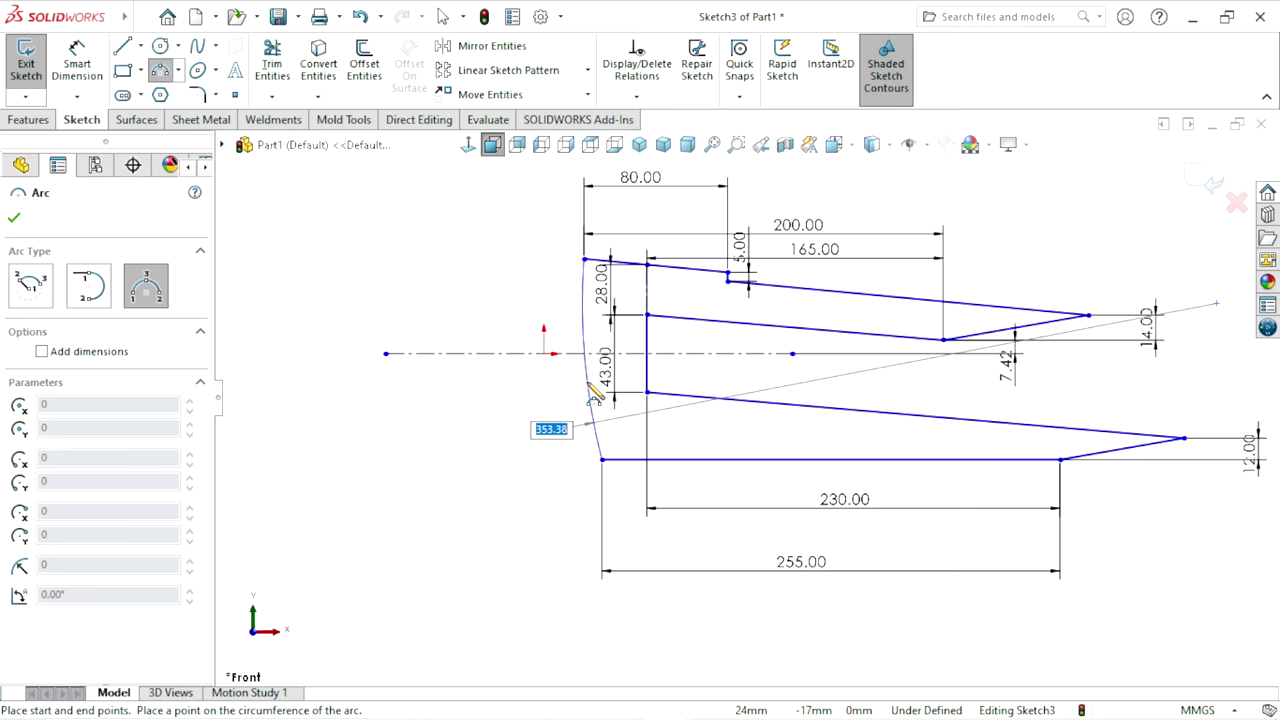
click(607, 383)
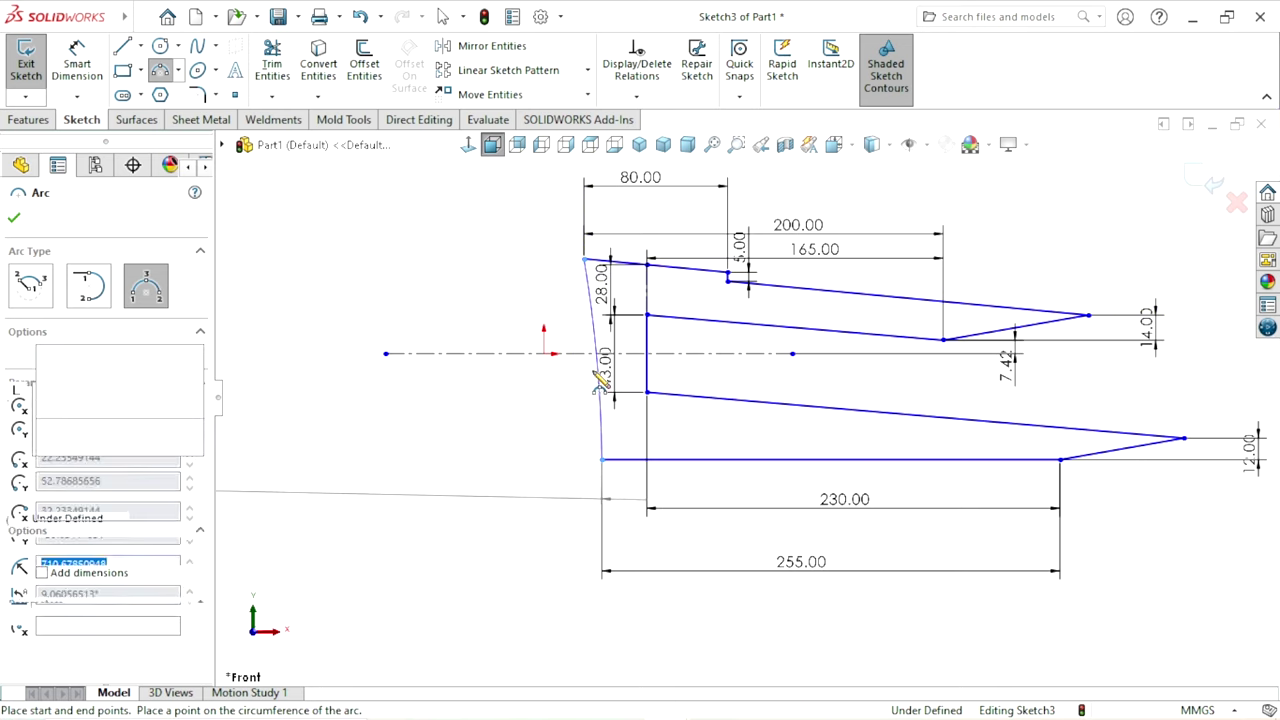
right_click(436, 251)
click(468, 262)
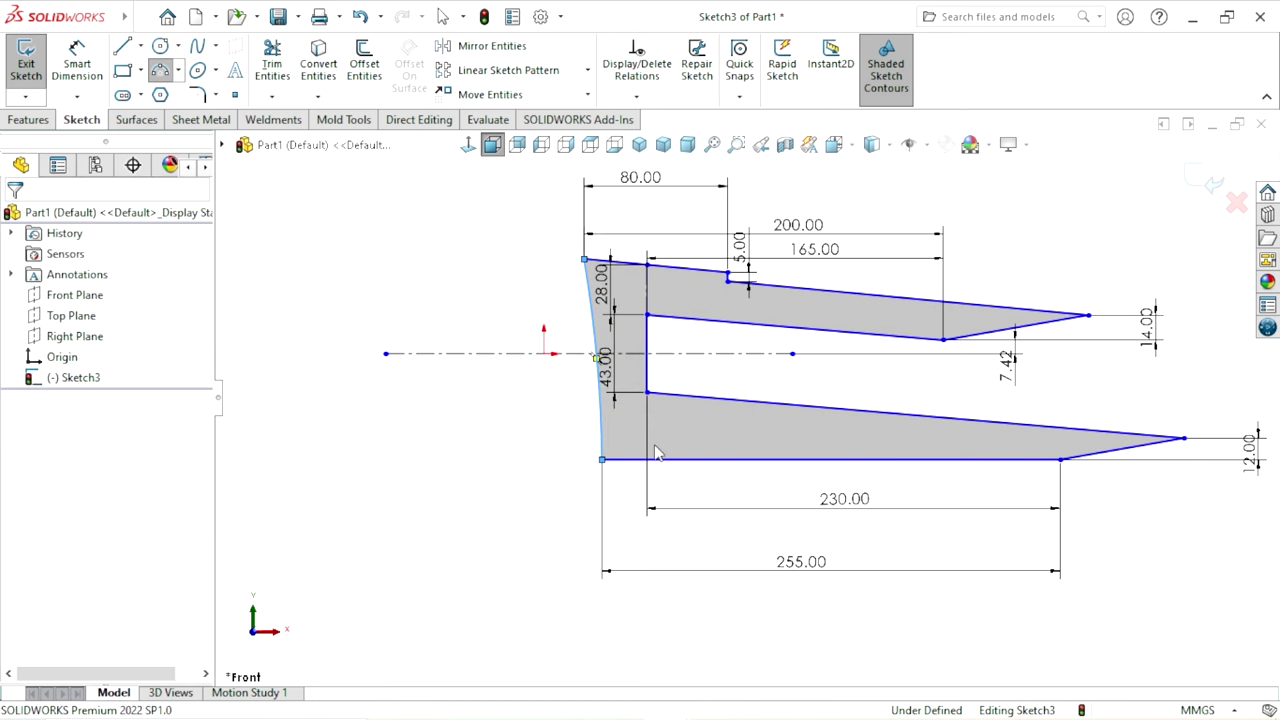
Relocate the 43.00 and 28.00 dimensions beside the inner vertical edge between the jaws.
scroll(783, 398, down, 2)
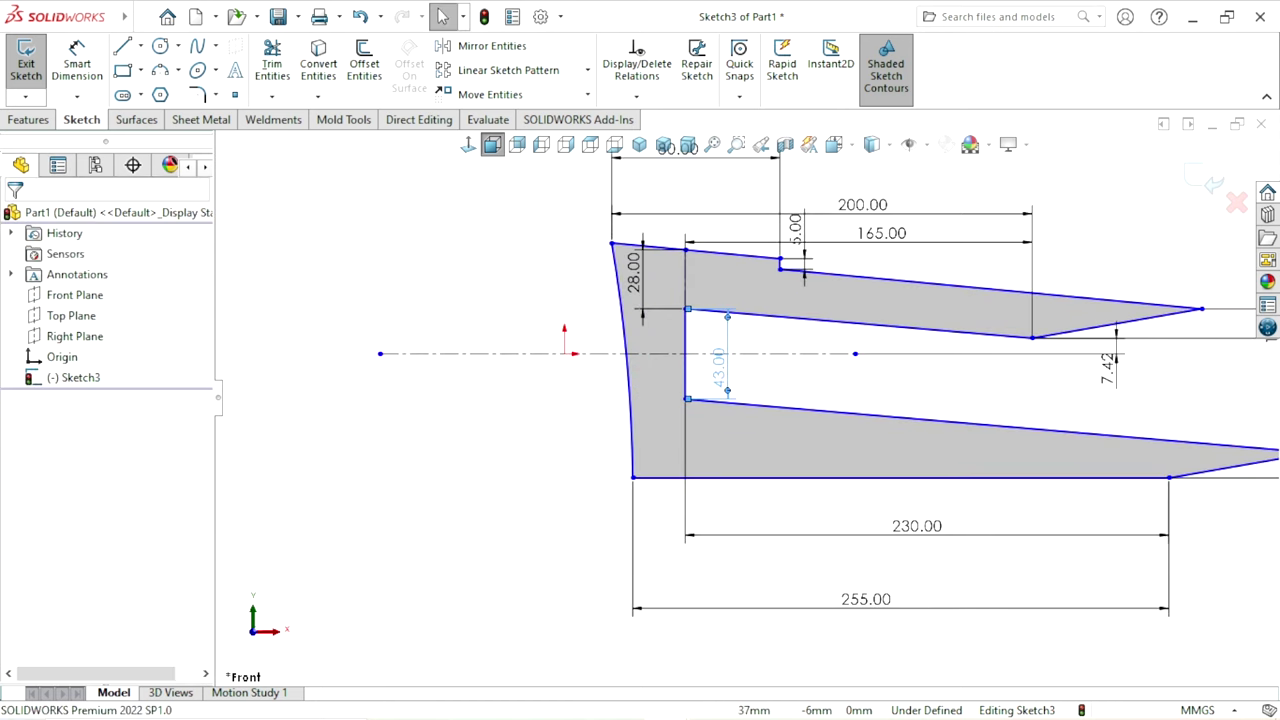
click(719, 368)
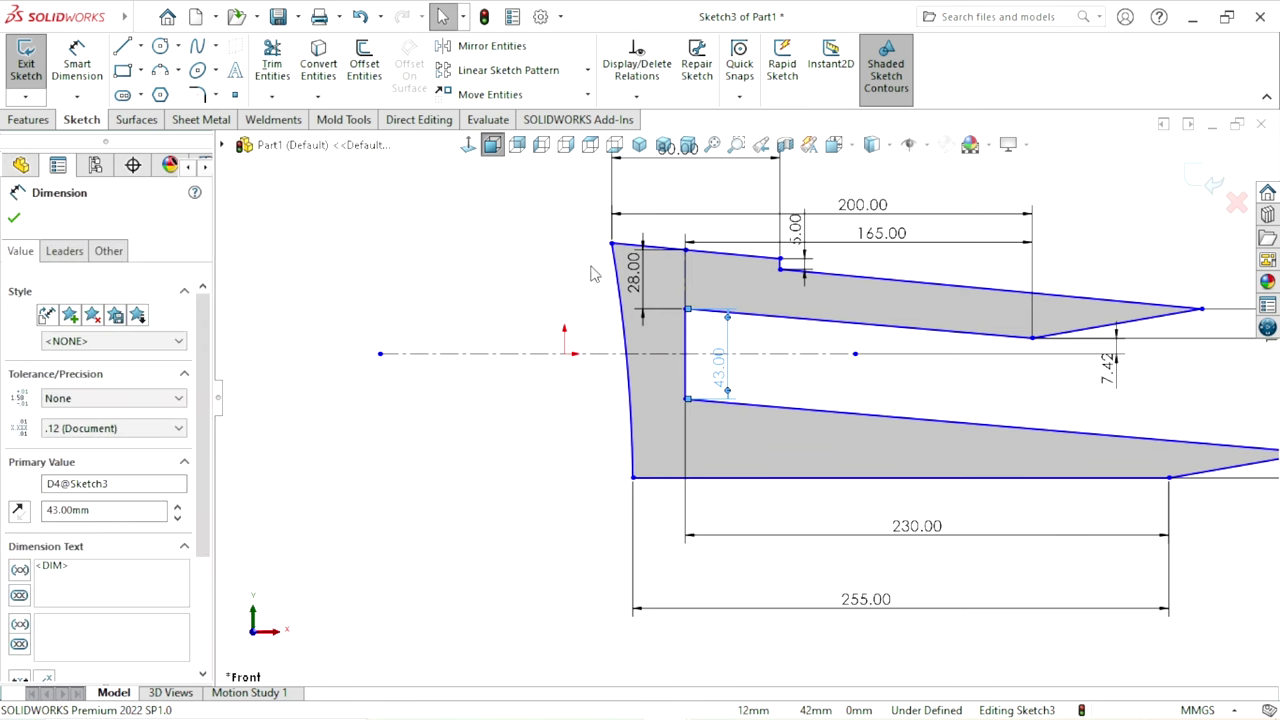
click(648, 280)
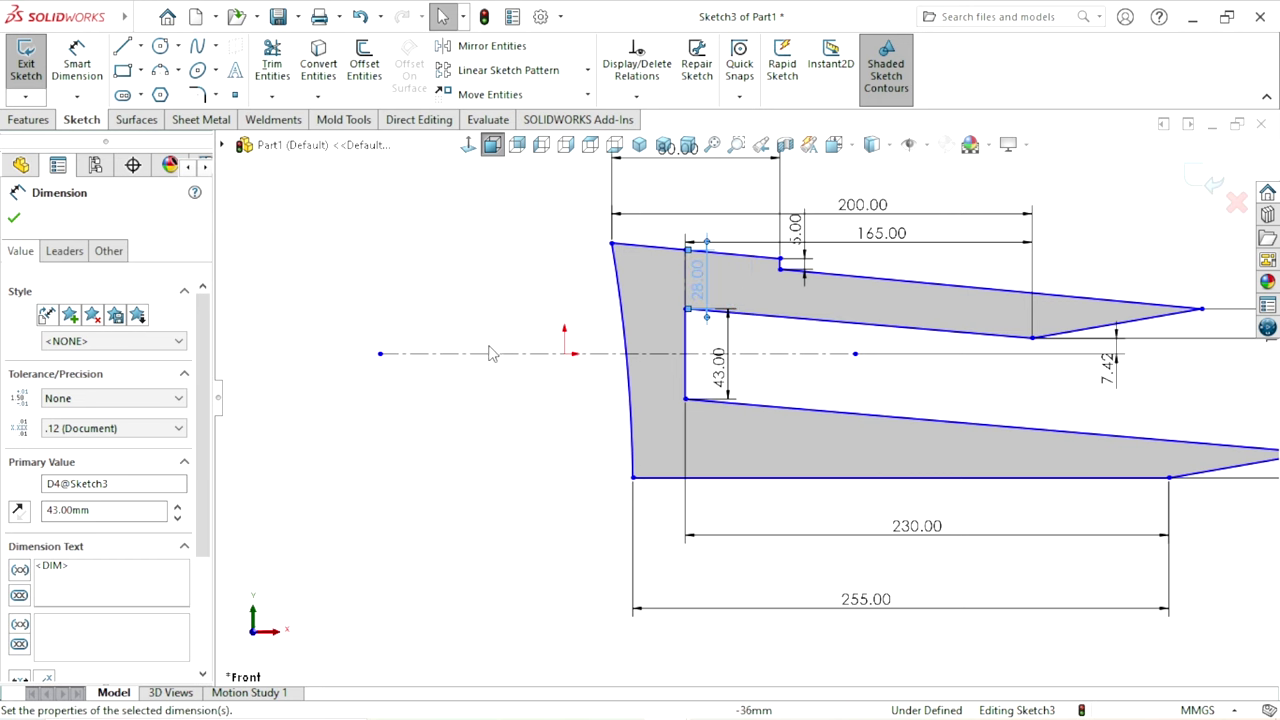
click(437, 306)
scroll(747, 412, down, 2)
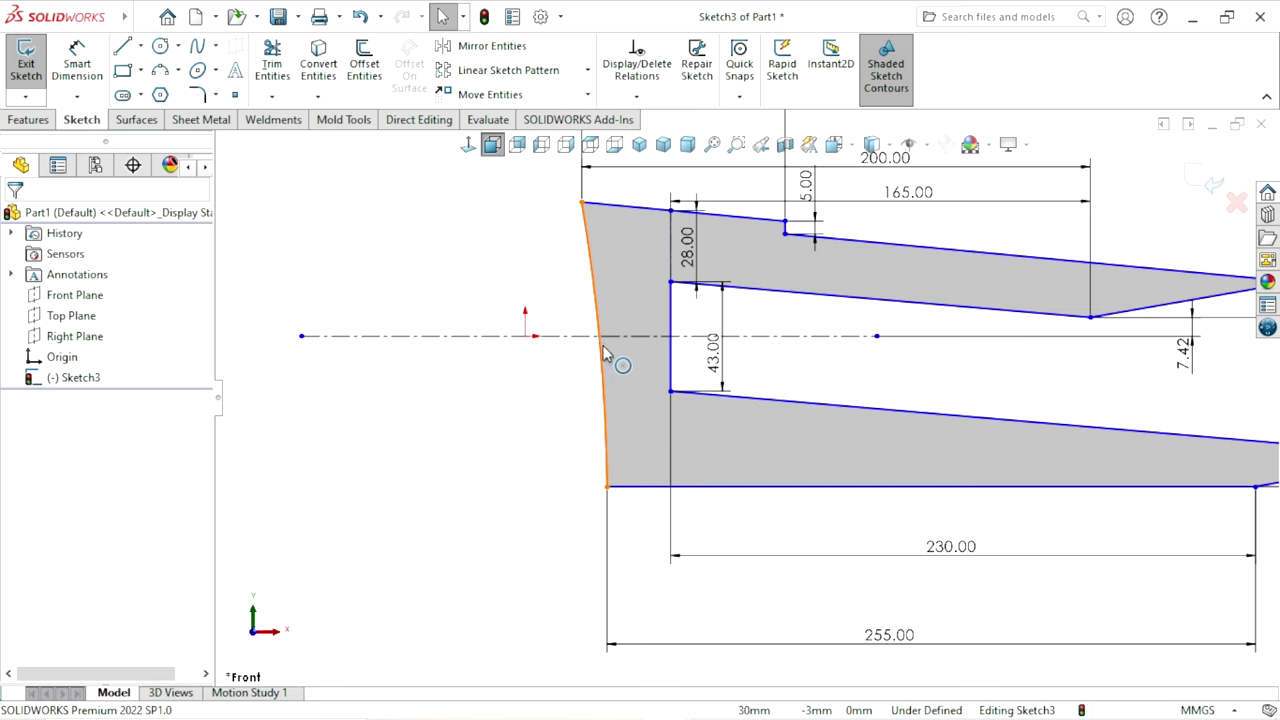
Make the left arc's midpoint coincident with the origin.
click(583, 354)
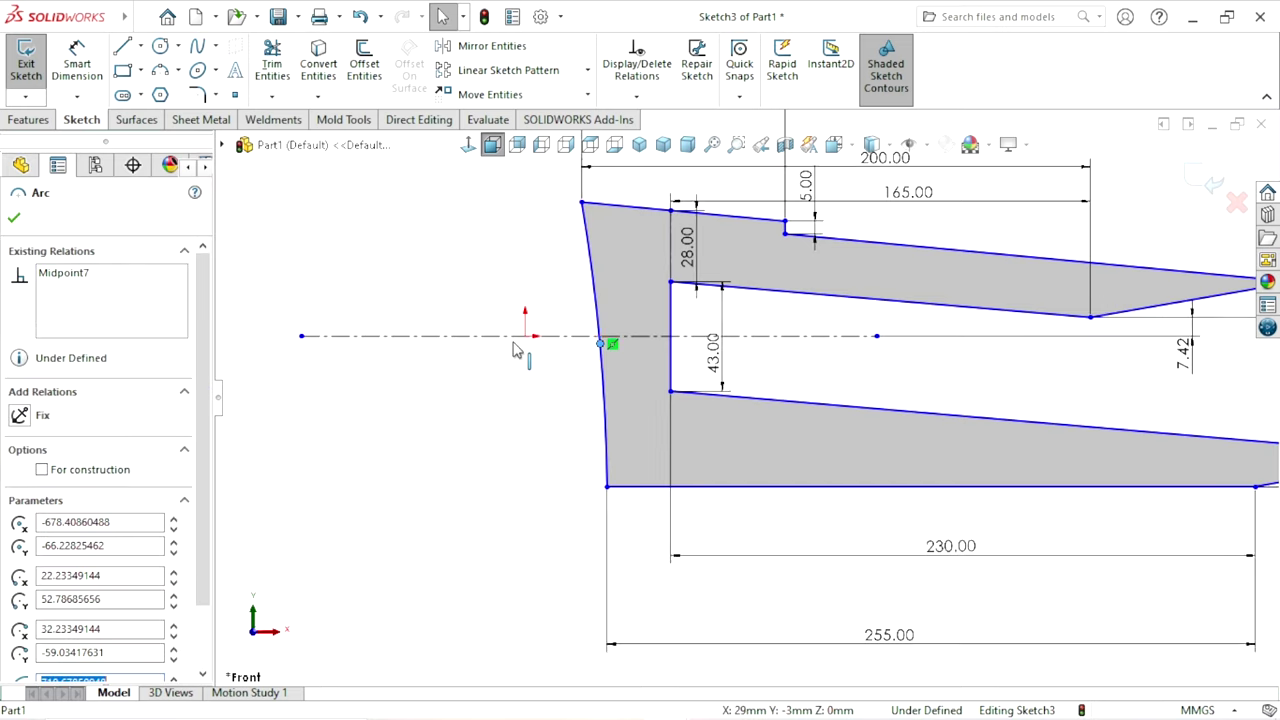
click(528, 340)
ctrl+click(525, 336)
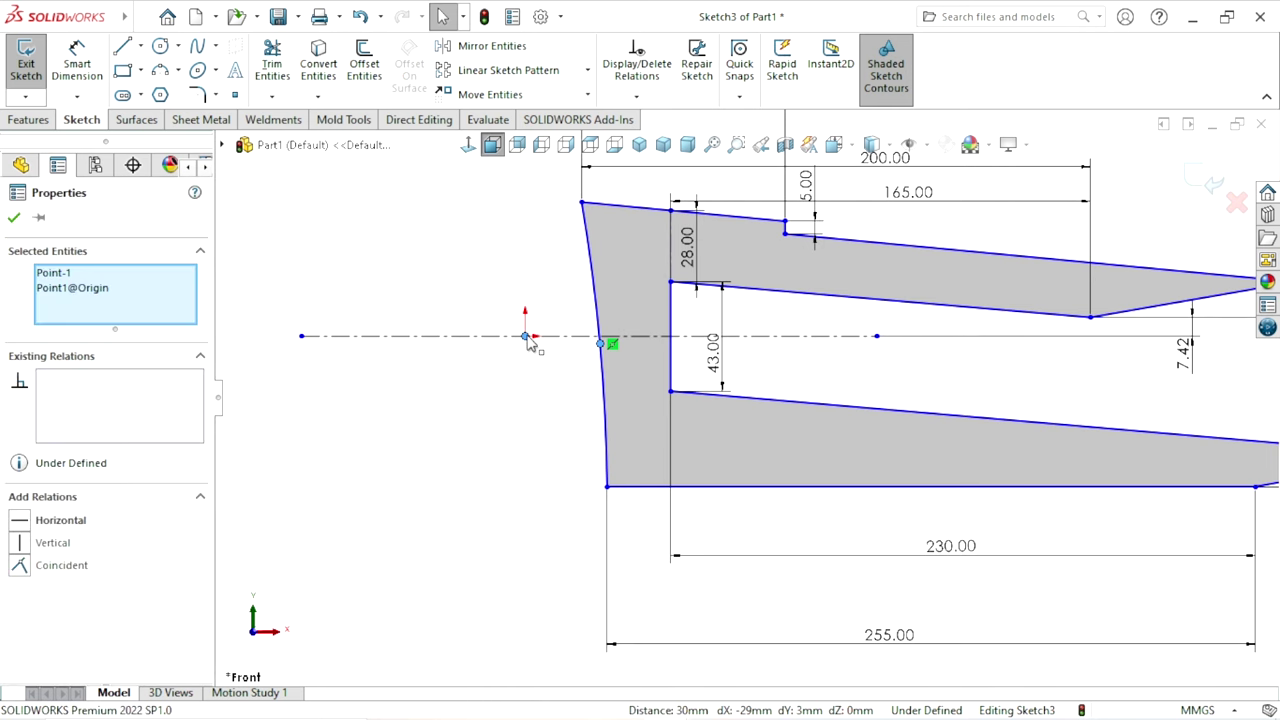
click(643, 257)
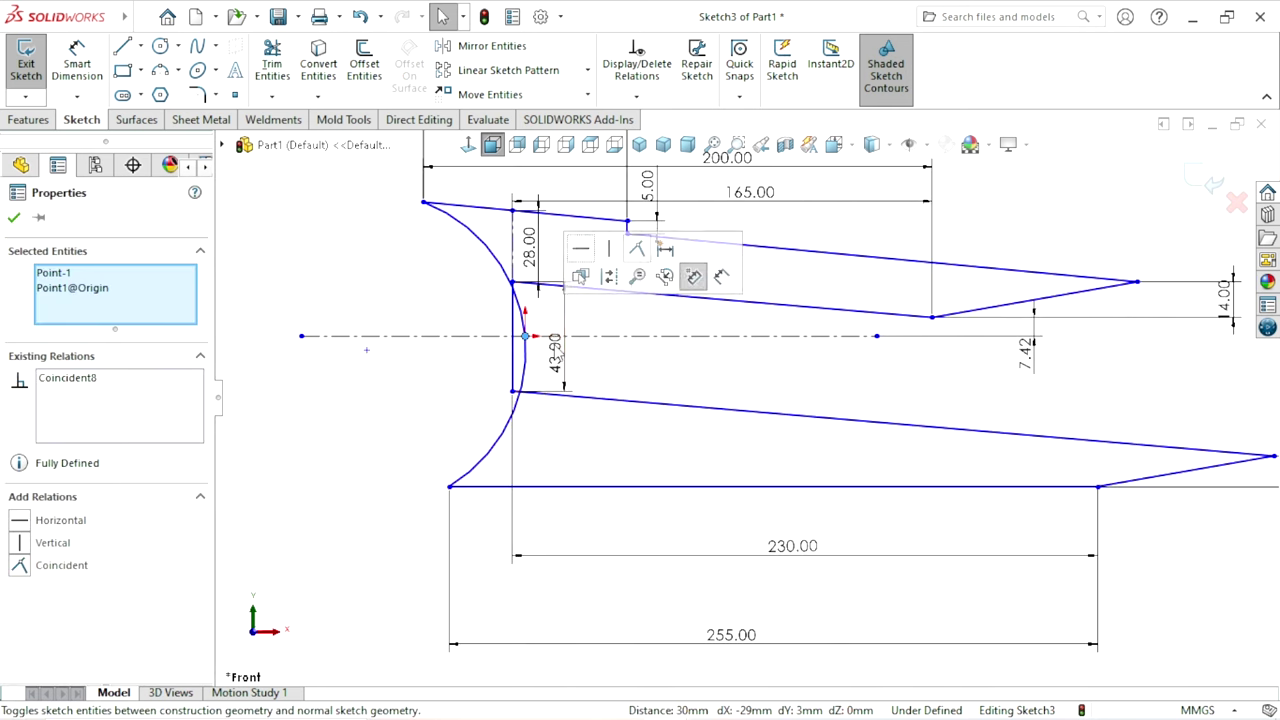
click(345, 460)
Drag the profile's top-left corner inward so the back edge is nearly straight.
scroll(517, 402, down, 2)
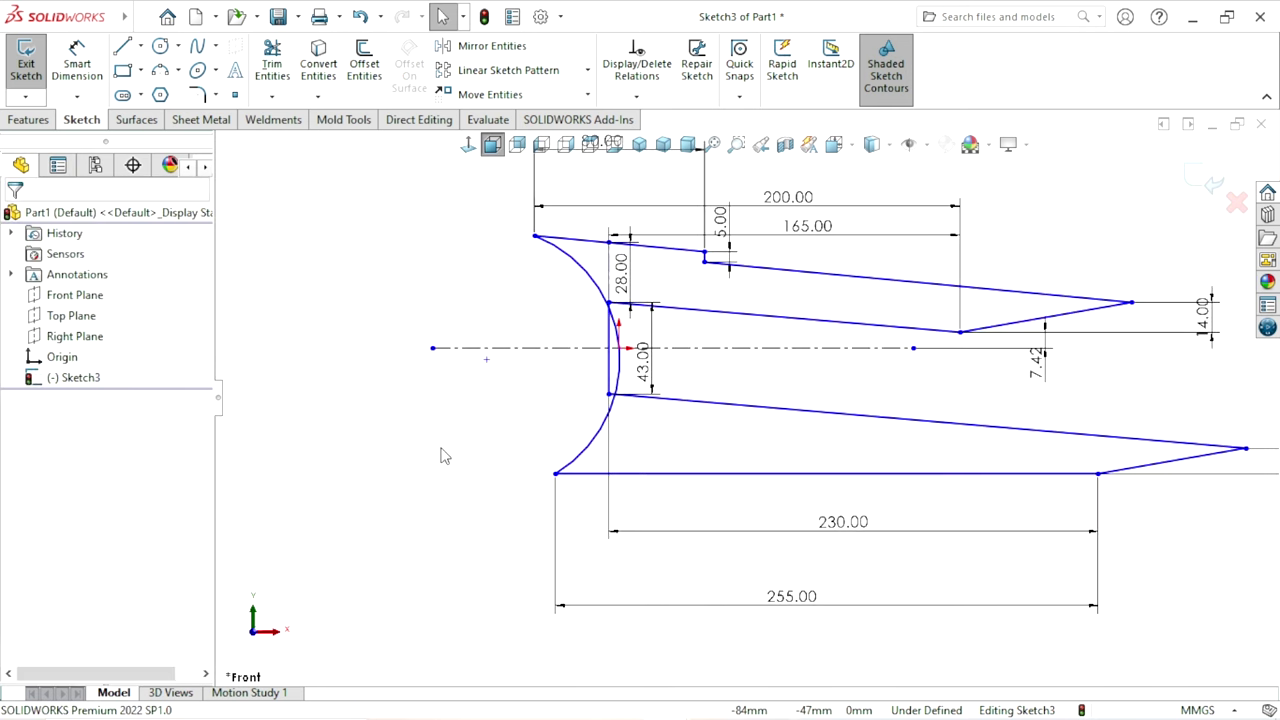
click(620, 348)
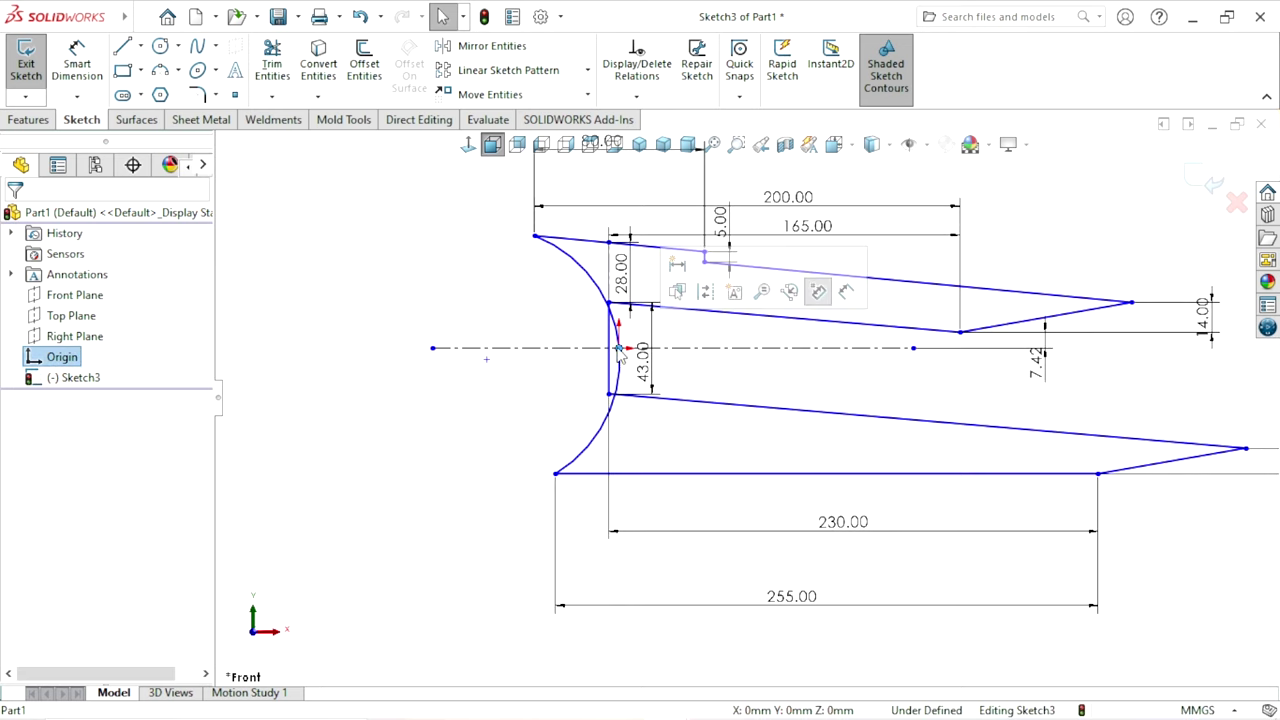
key(Escape)
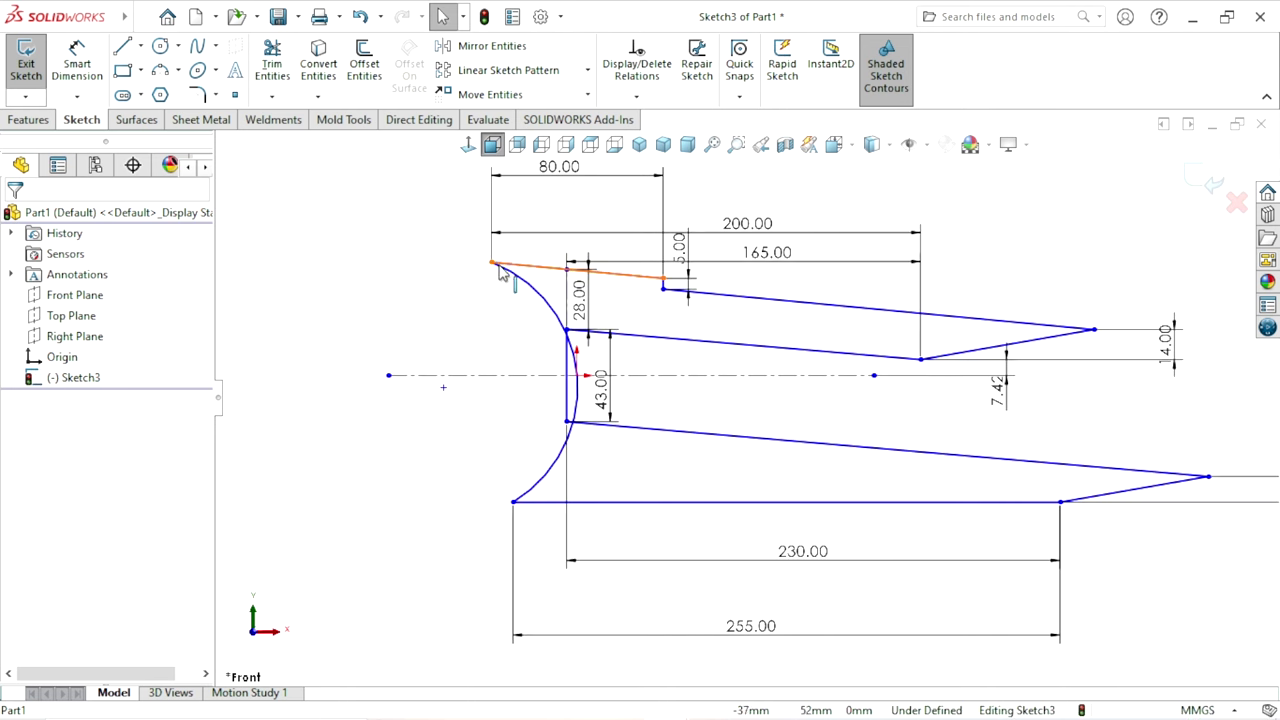
drag(492, 263, 557, 261)
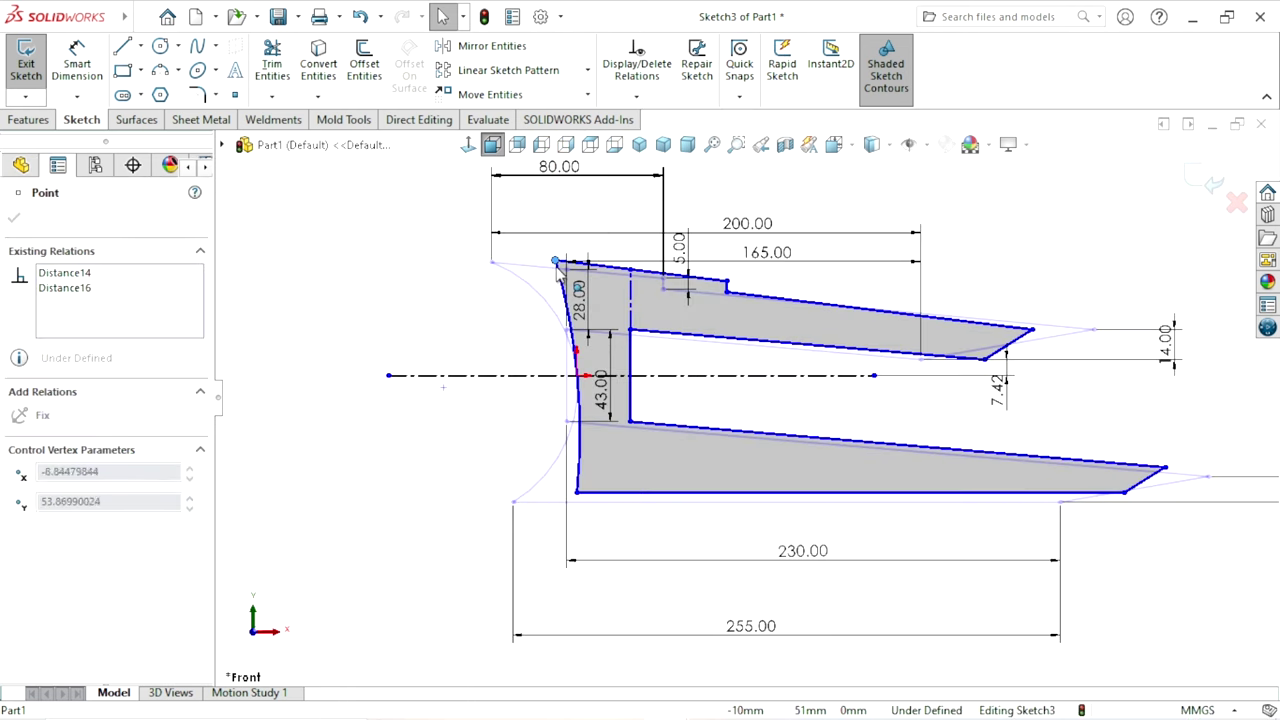
Dimension the left arc's radius, entering 10, so the sketch becomes fully defined.
click(425, 505)
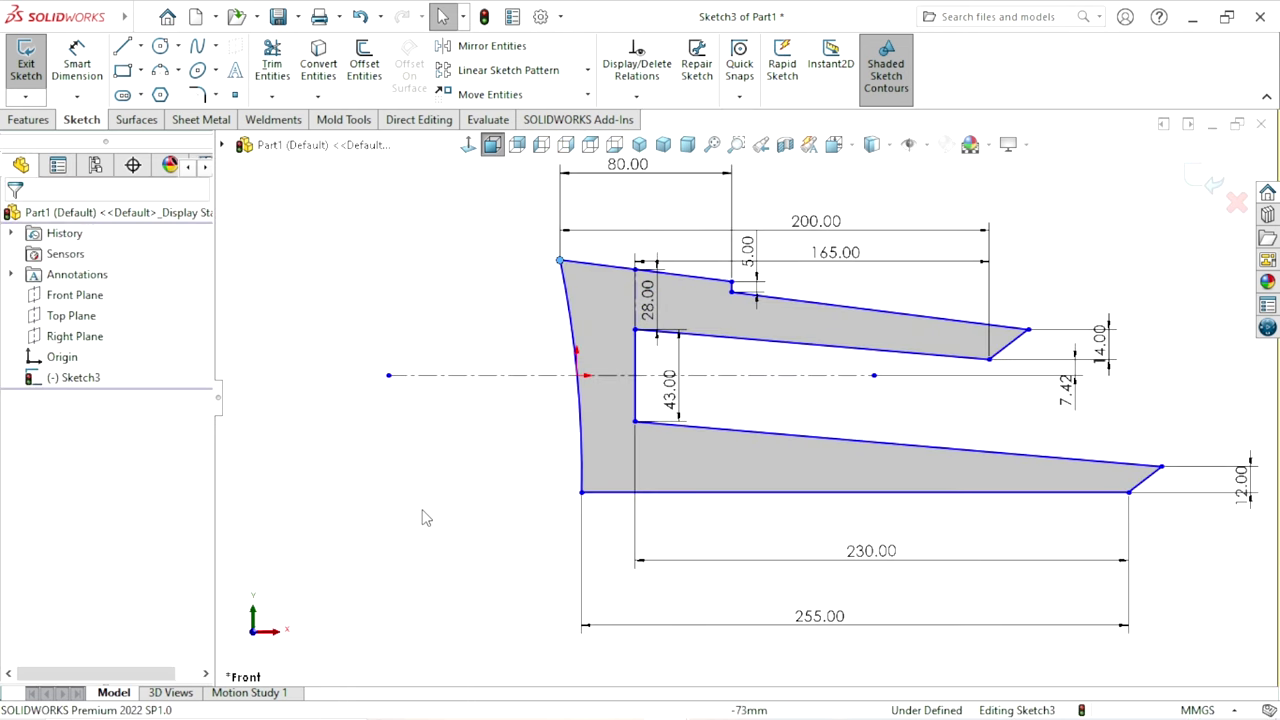
scroll(963, 505, up, 3)
scroll(809, 480, down, 2)
scroll(623, 457, down, 2)
scroll(560, 420, up, 1)
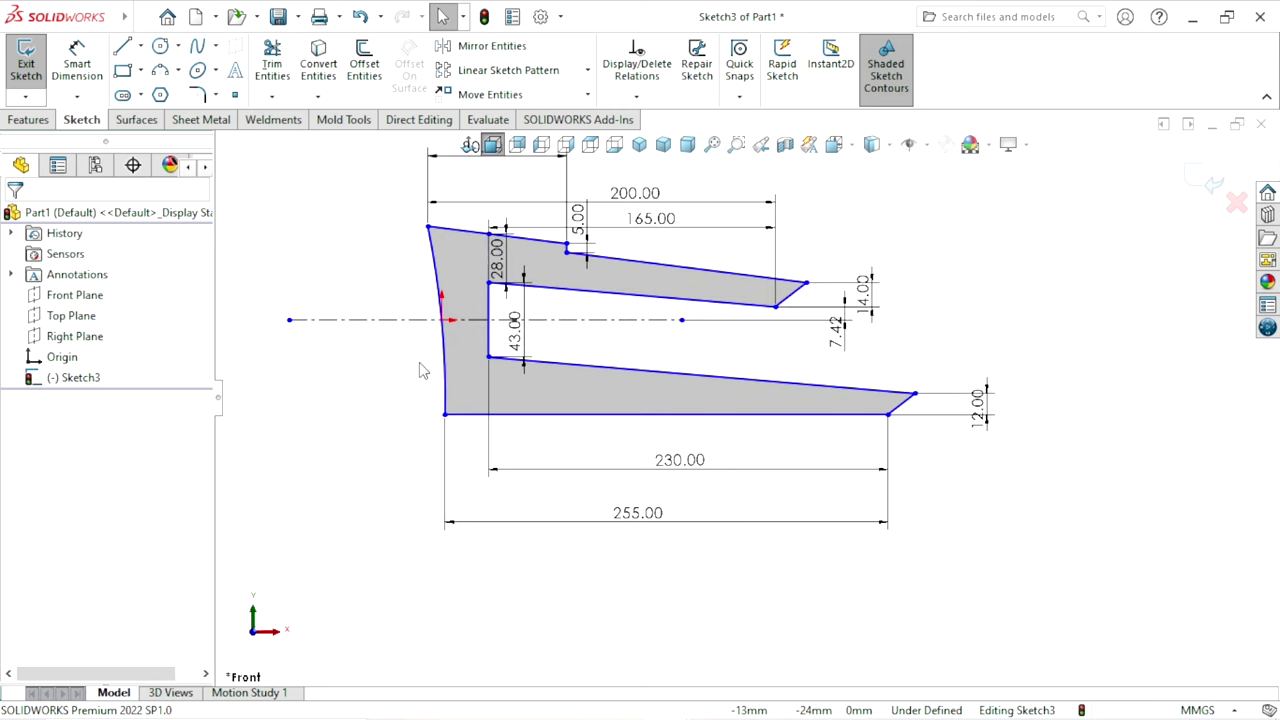
scroll(512, 332, up, 1)
click(84, 72)
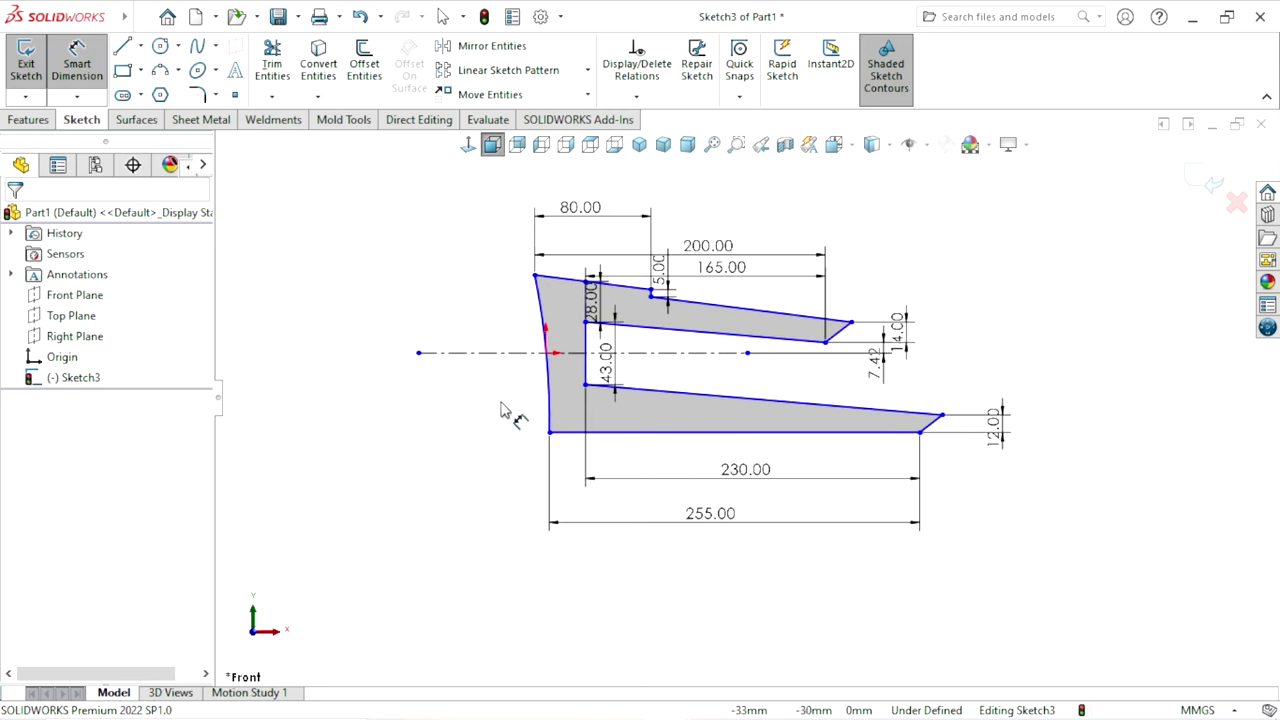
click(550, 392)
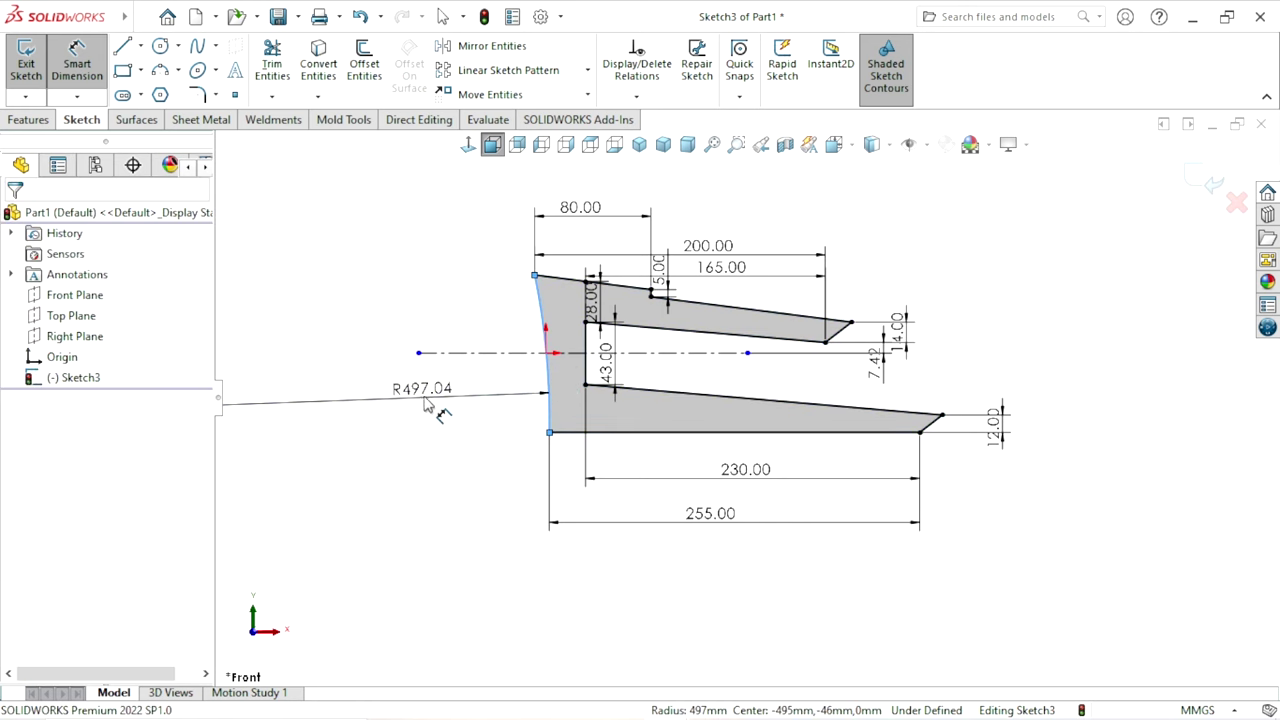
click(425, 403)
text(10000)
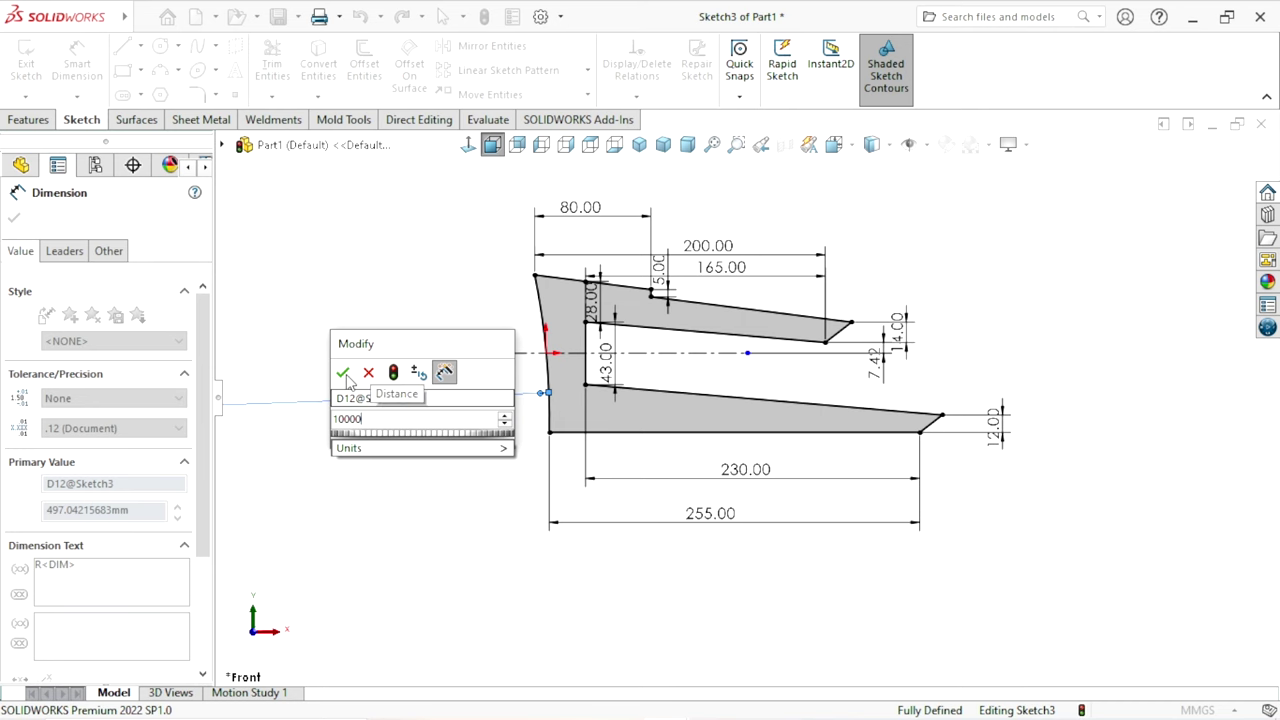
click(343, 373)
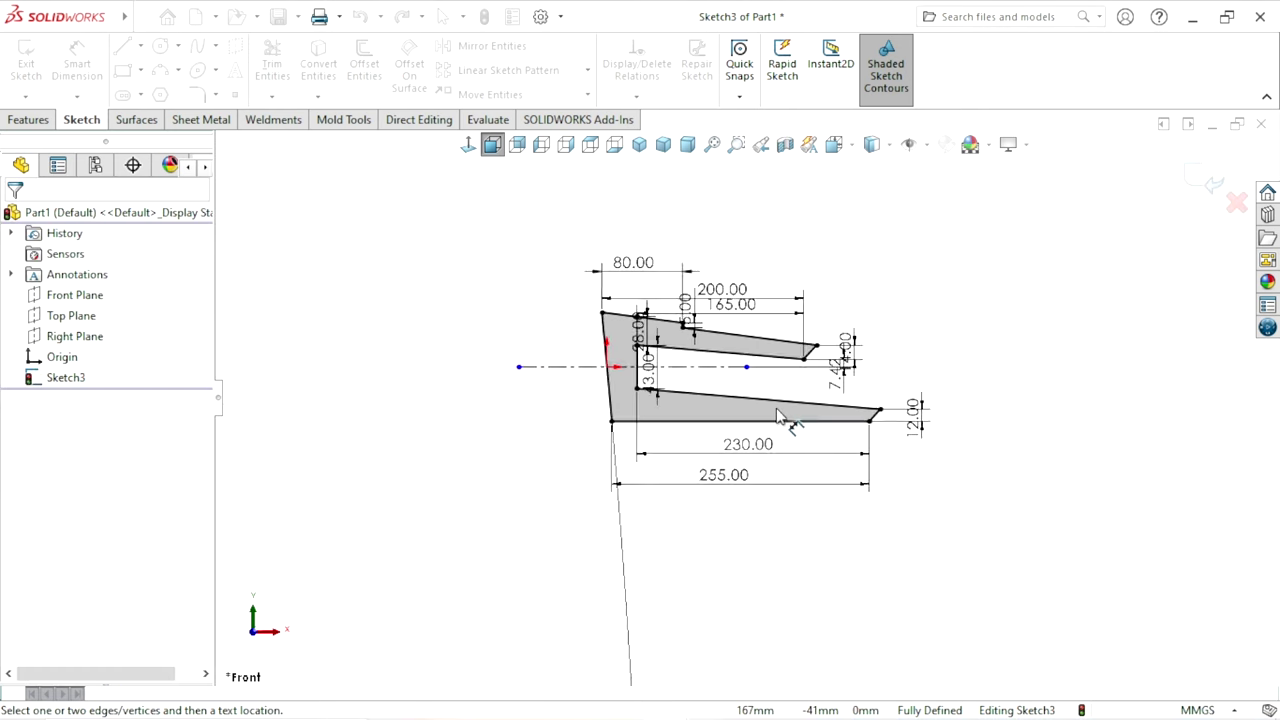
Exit dimensioning and briefly select, then clear, the upper prong's end point.
scroll(900, 395, down, 1)
scroll(894, 391, down, 1)
scroll(940, 380, down, 1)
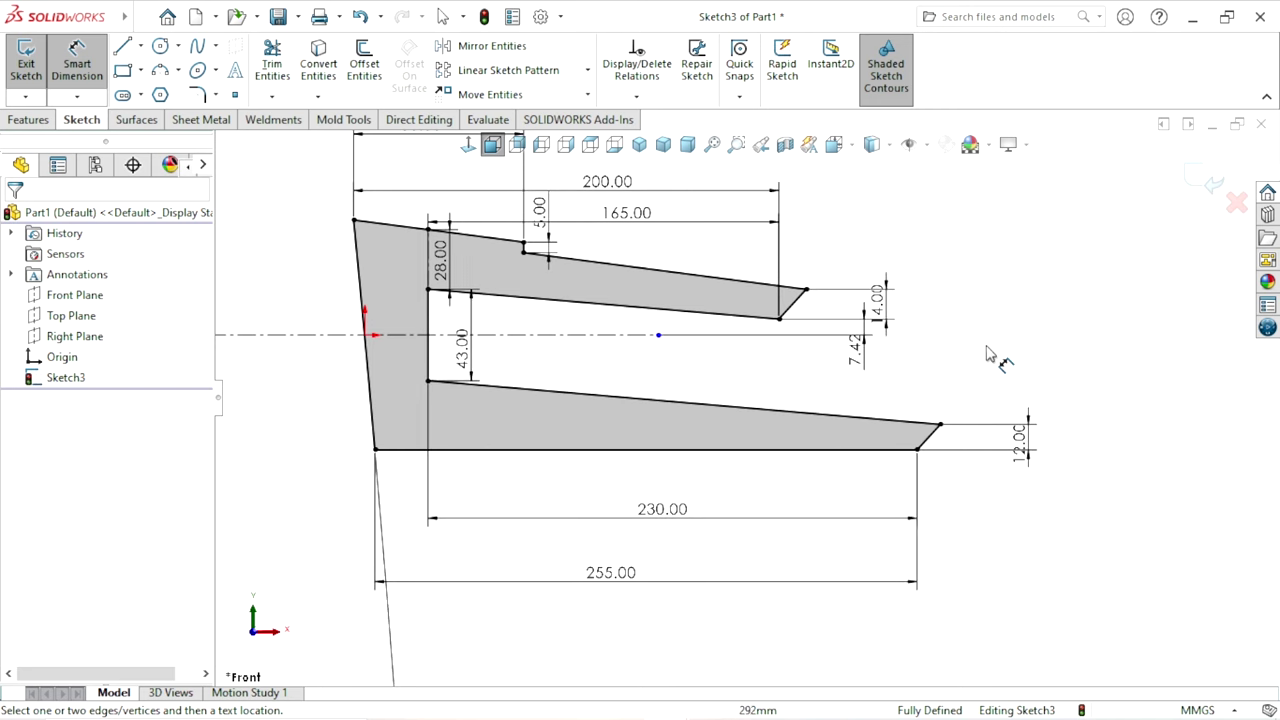
key(Escape)
scroll(800, 350, down, 2)
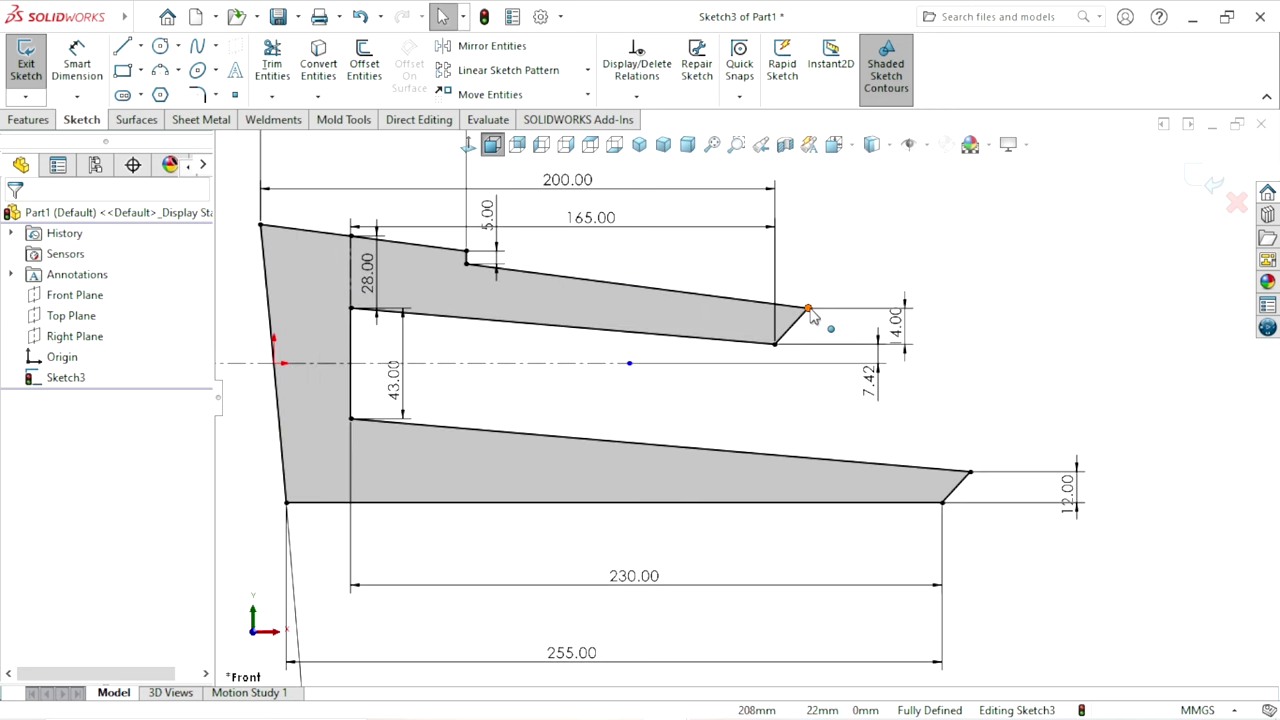
click(808, 308)
click(1017, 286)
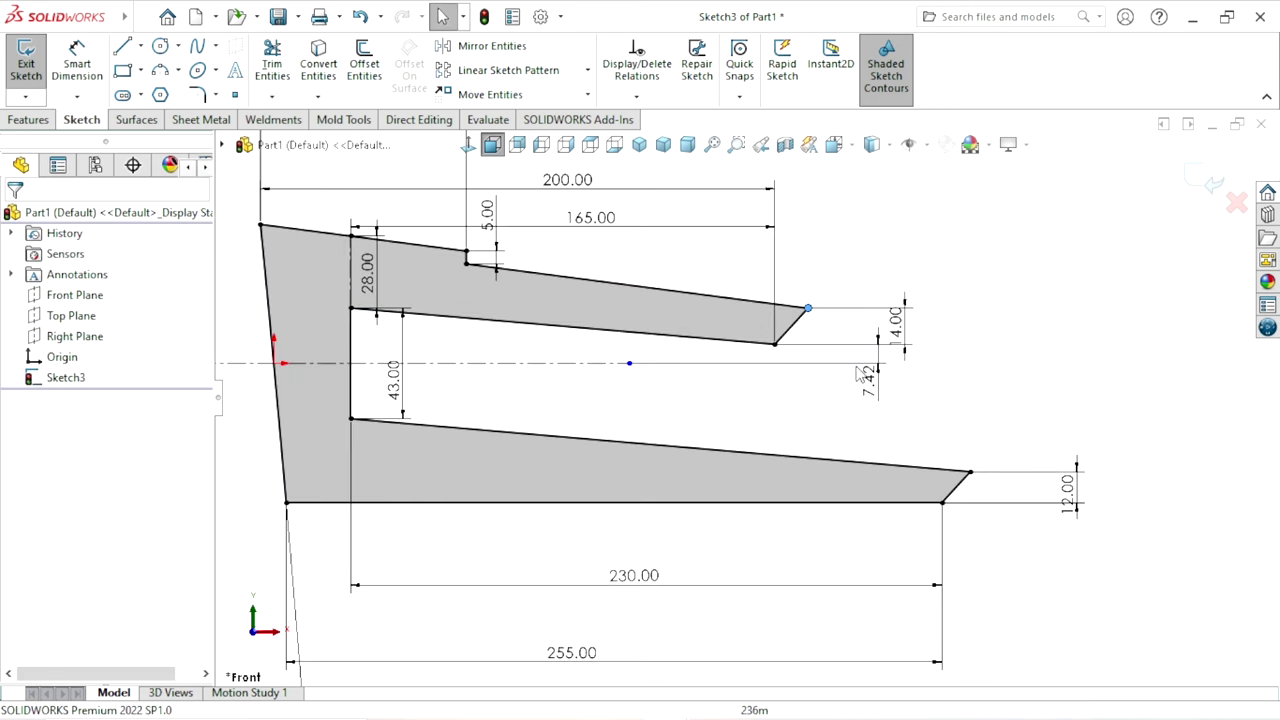
scroll(723, 458, up, 1)
scroll(780, 363, up, 1)
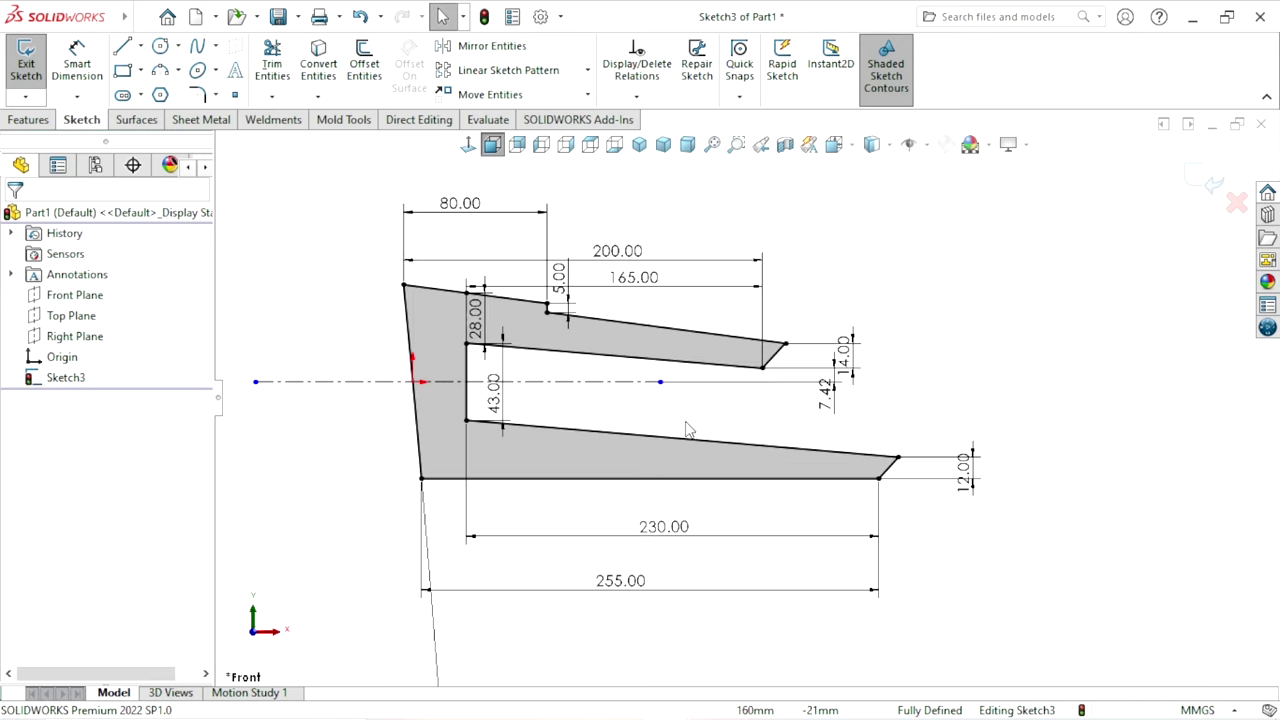
scroll(600, 395, down, 1)
scroll(591, 397, down, 1)
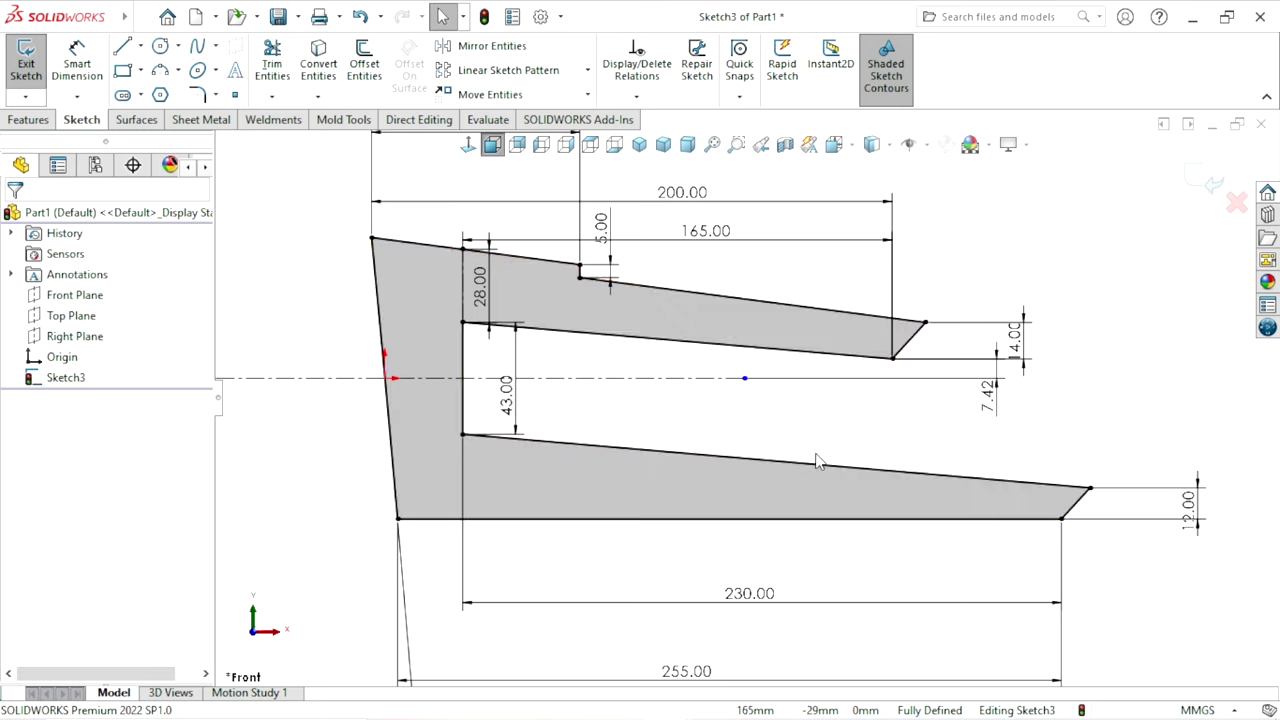
Cancel a new dimension and select the upper prong's short slanted end line.
click(80, 68)
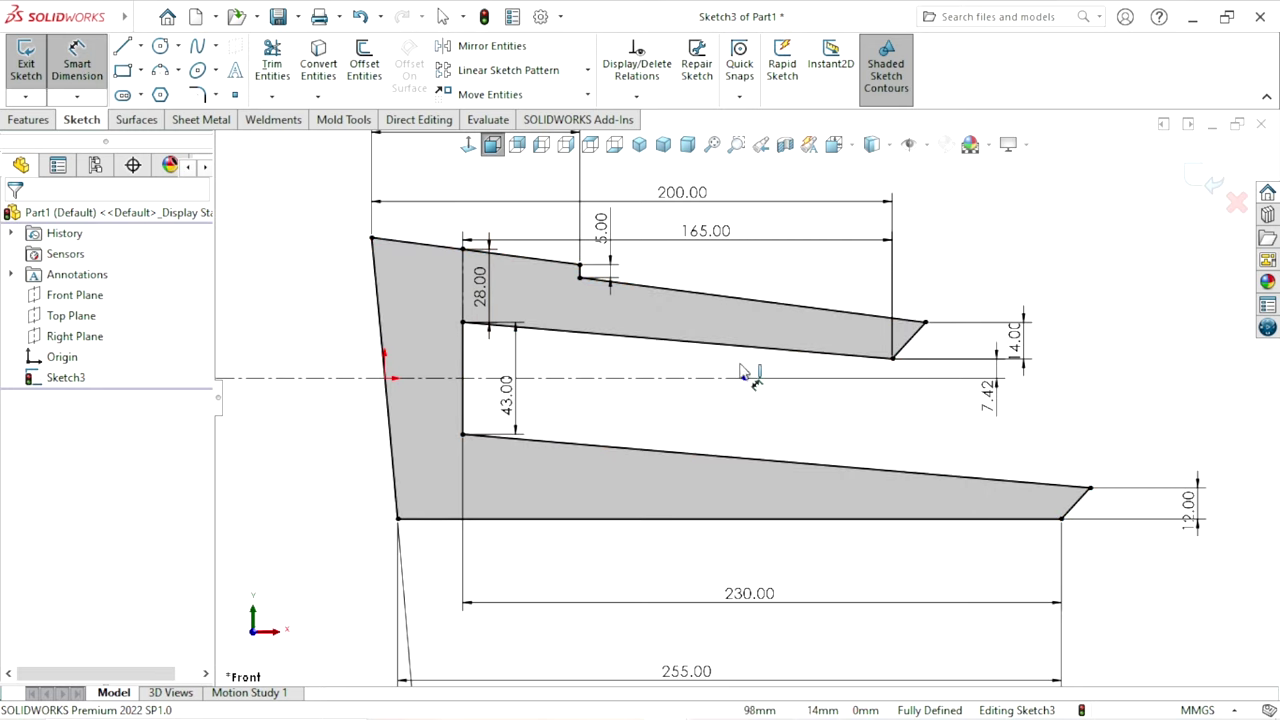
scroll(1188, 448, up, 1)
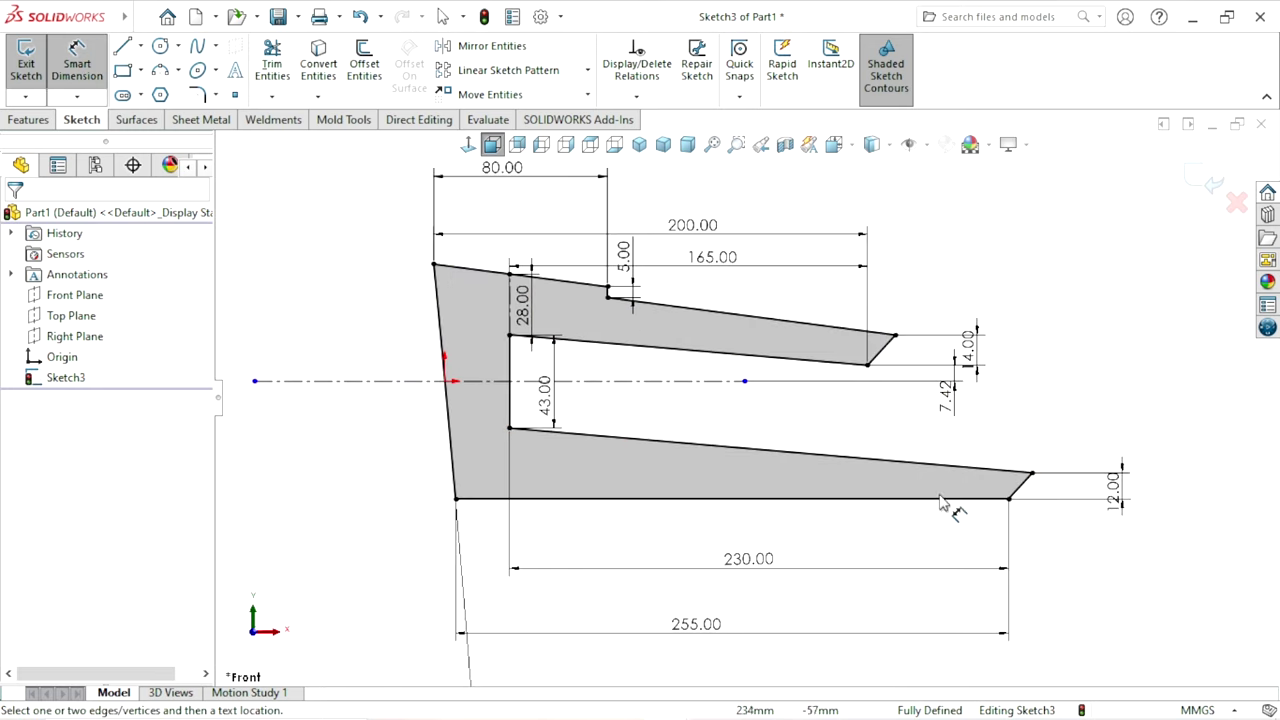
key(Escape)
scroll(1066, 423, down, 1)
scroll(787, 376, up, 1)
scroll(787, 376, down, 1)
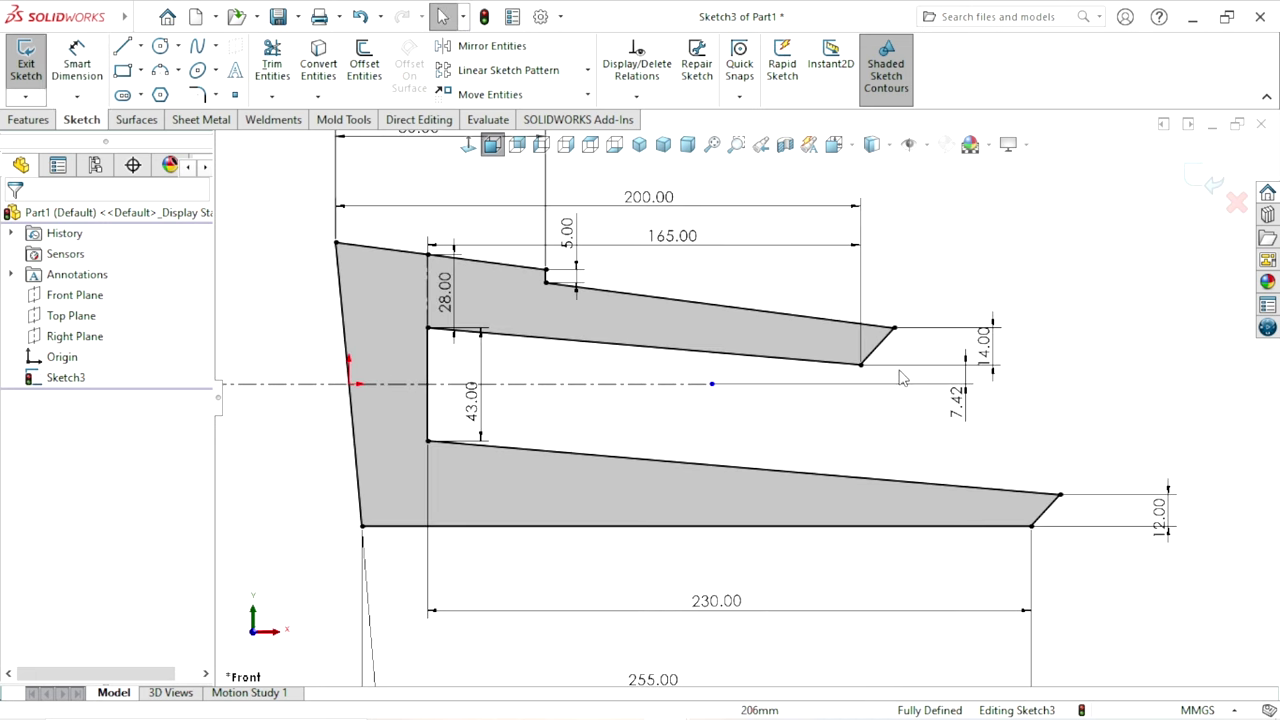
click(882, 346)
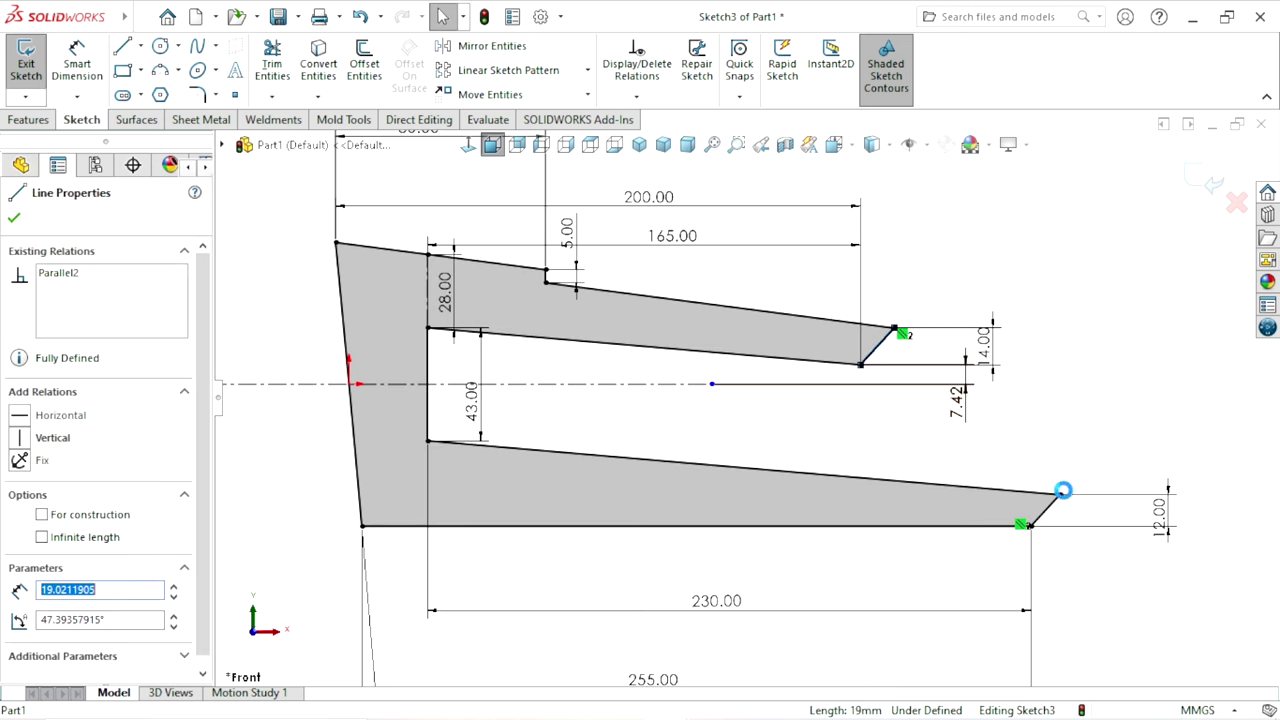
Delete the short slanted end lines of the upper and lower prongs.
key(Delete)
click(1045, 517)
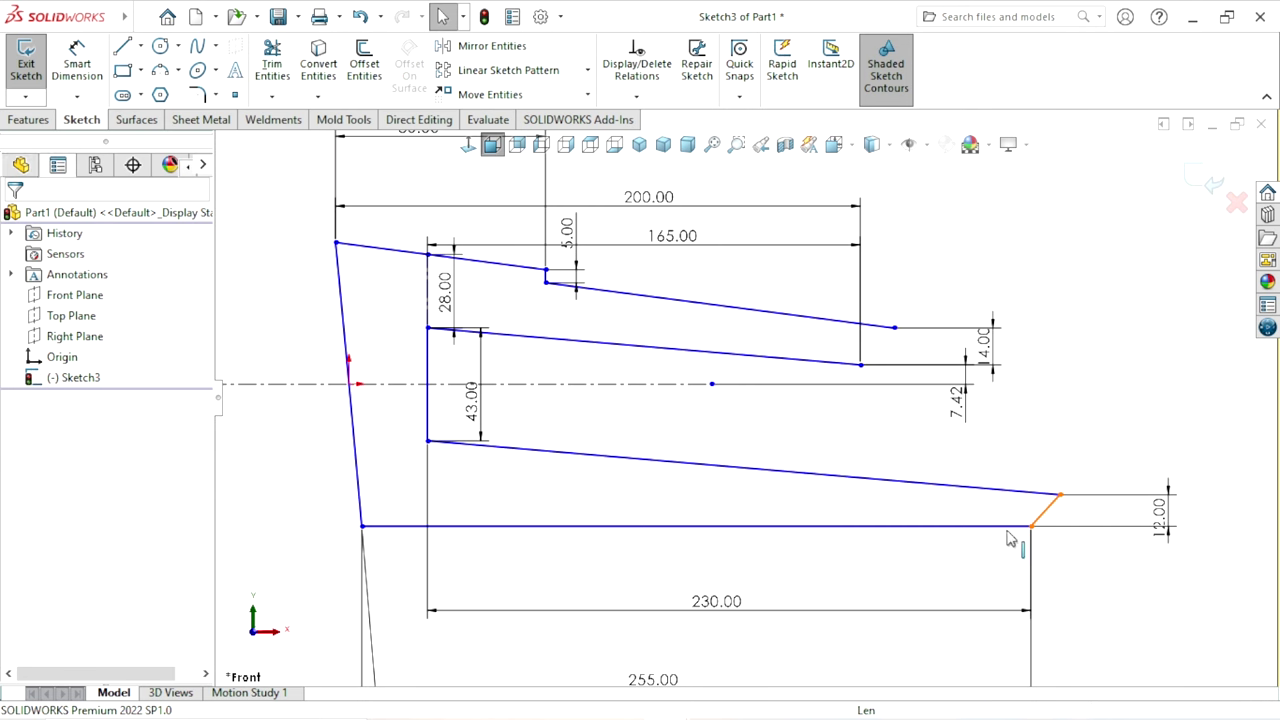
key(Delete)
scroll(820, 410, up, 1)
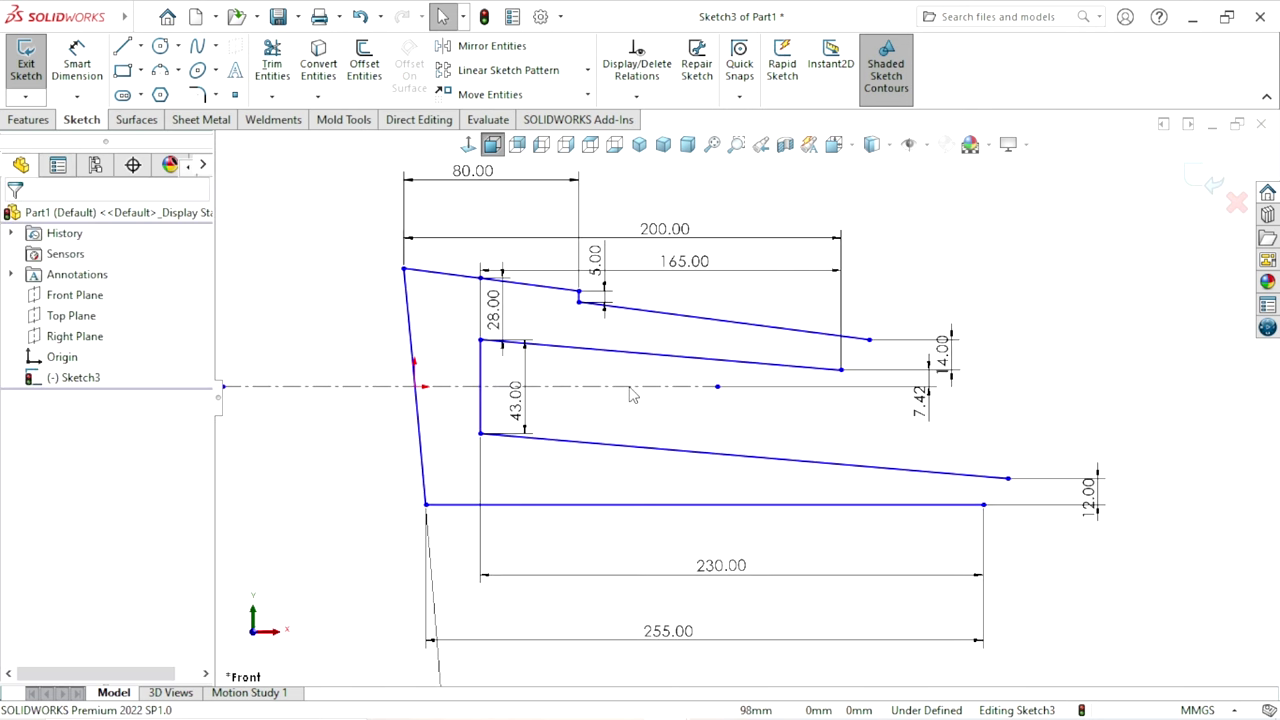
scroll(921, 366, down, 1)
Reposition the open endpoints of the upper and lower outer lines.
drag(893, 338, 879, 330)
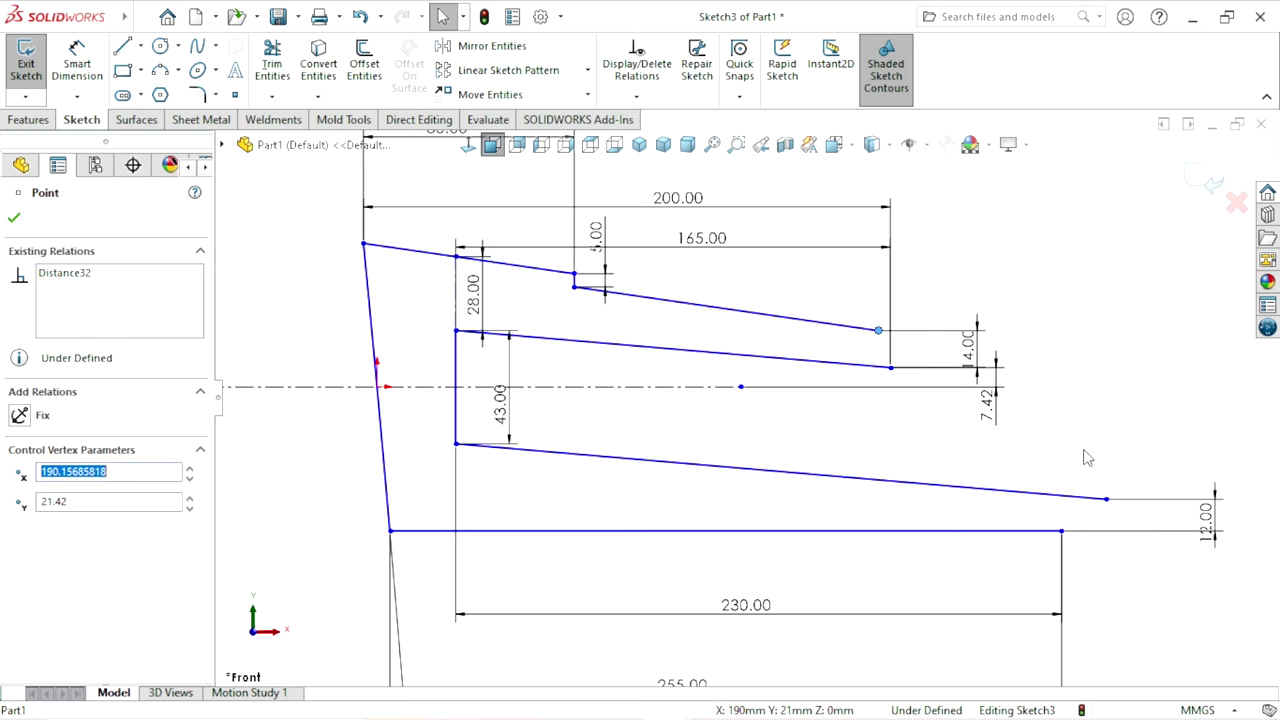
click(1105, 478)
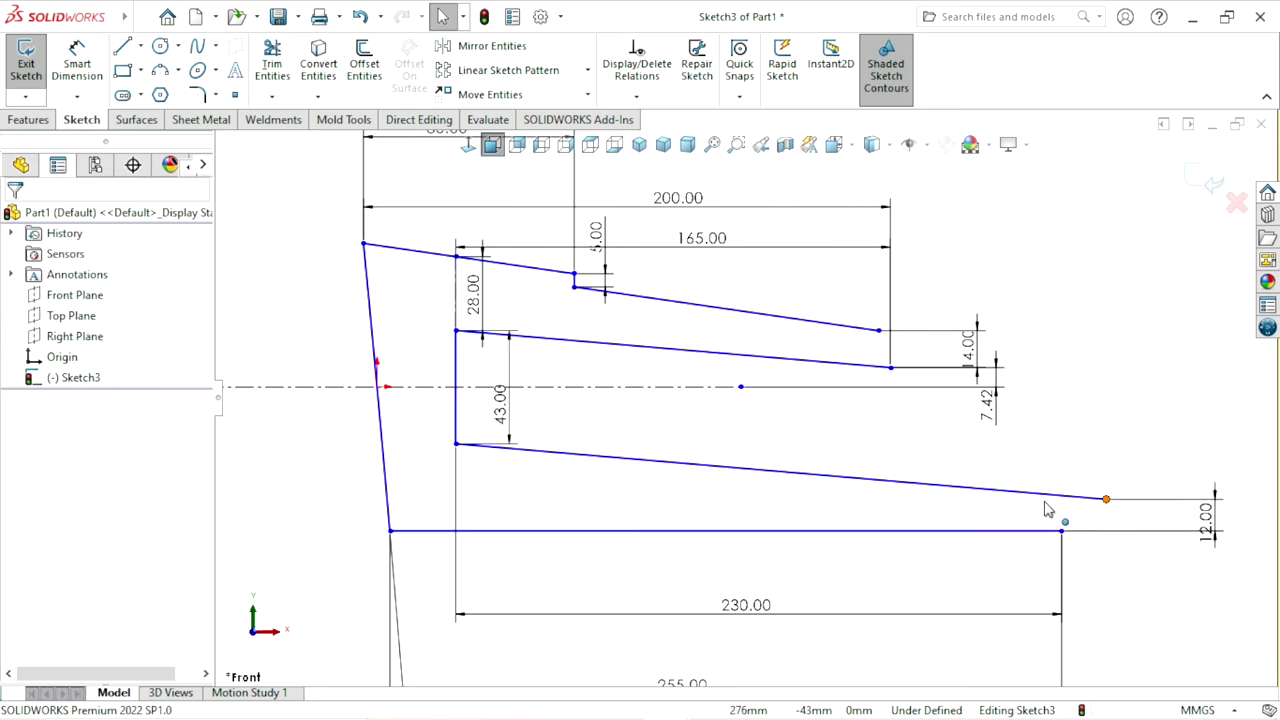
mouse_move(1046, 509)
mouse_down()
mouse_move(1080, 513)
mouse_move(1063, 506)
mouse_up()
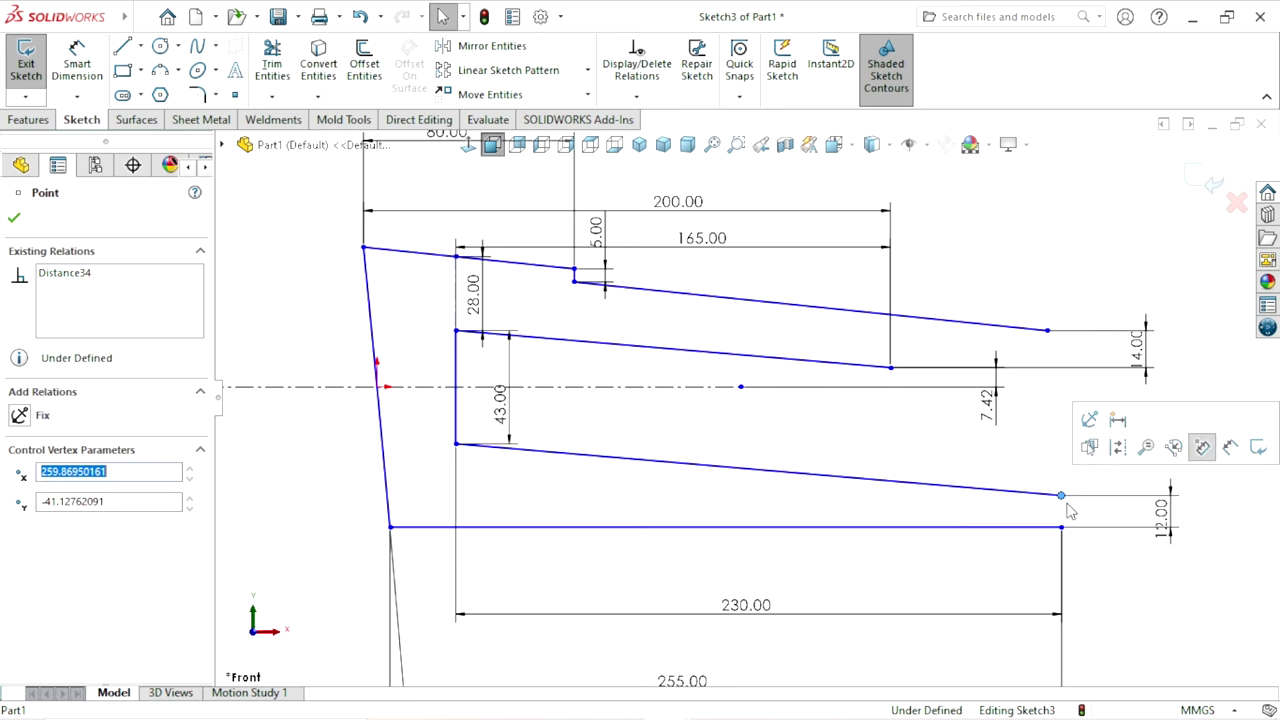
key(f)
scroll(804, 506, down, 2)
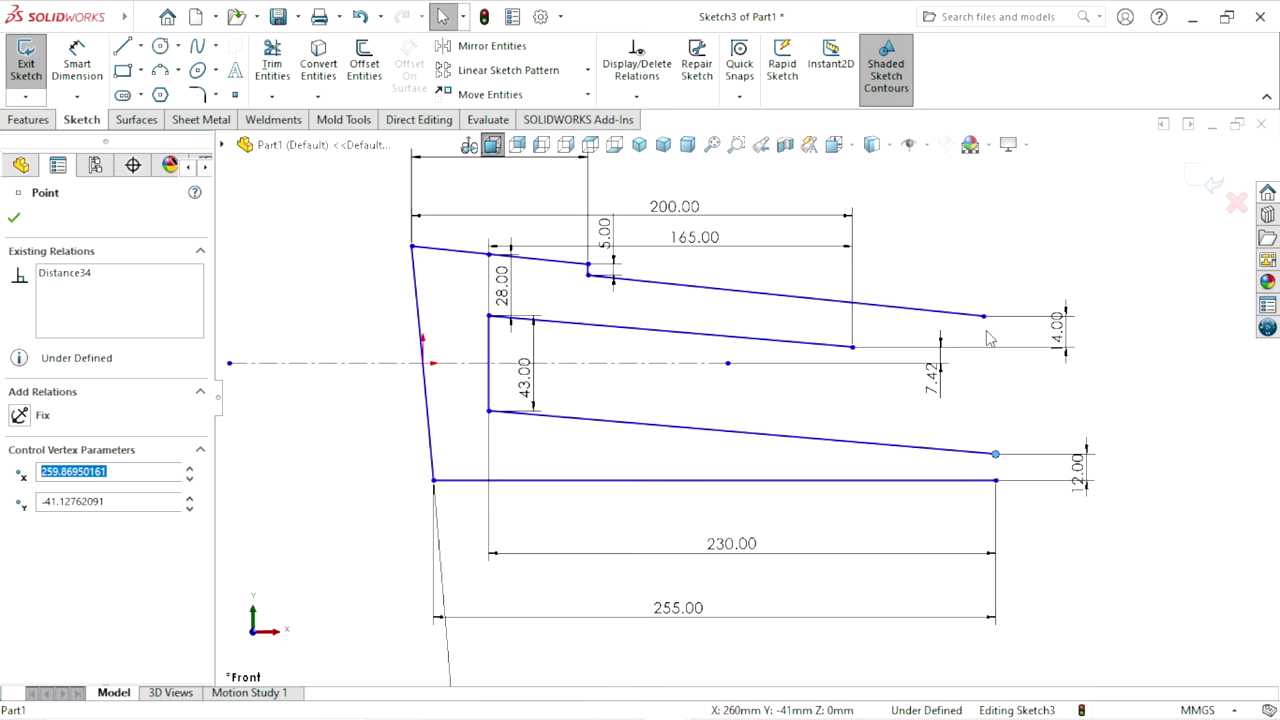
drag(982, 318, 822, 316)
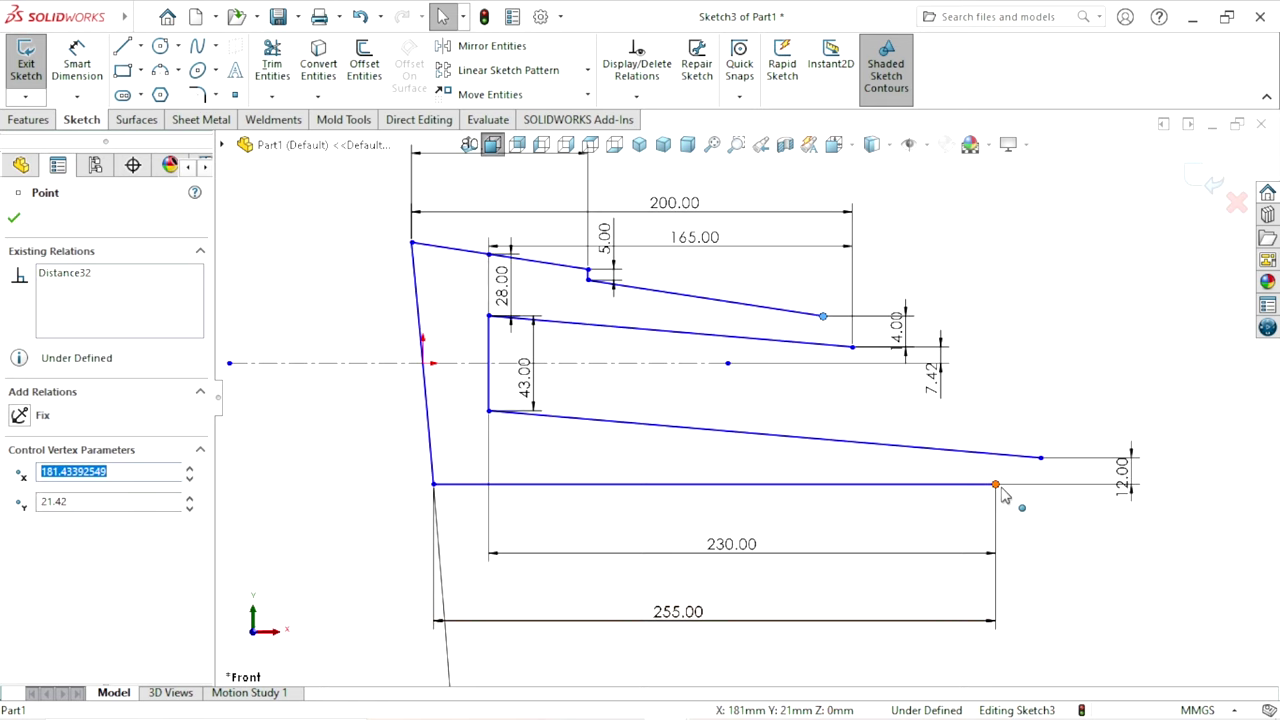
mouse_move(1003, 495)
mouse_down()
mouse_move(1078, 495)
mouse_move(1042, 487)
mouse_up()
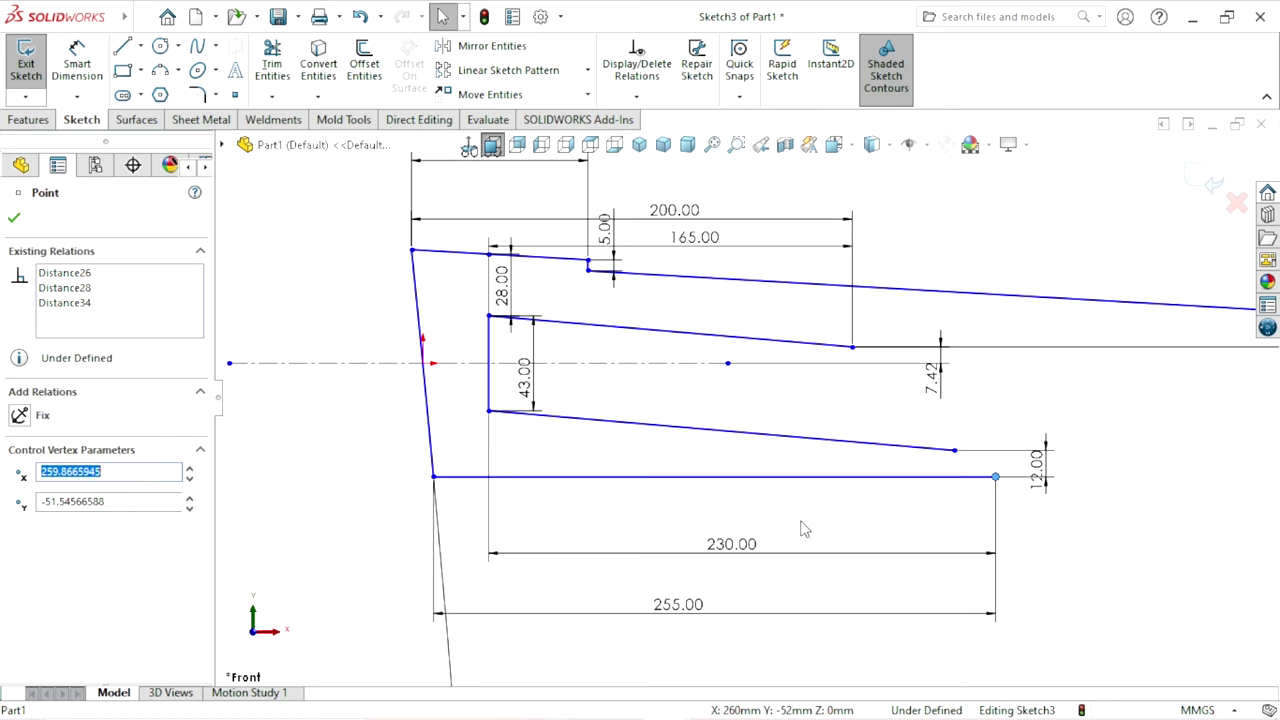
Delete the long slanted overshooting line and confirm removing its dimensions.
scroll(808, 523, up, 3)
scroll(900, 370, down, 2)
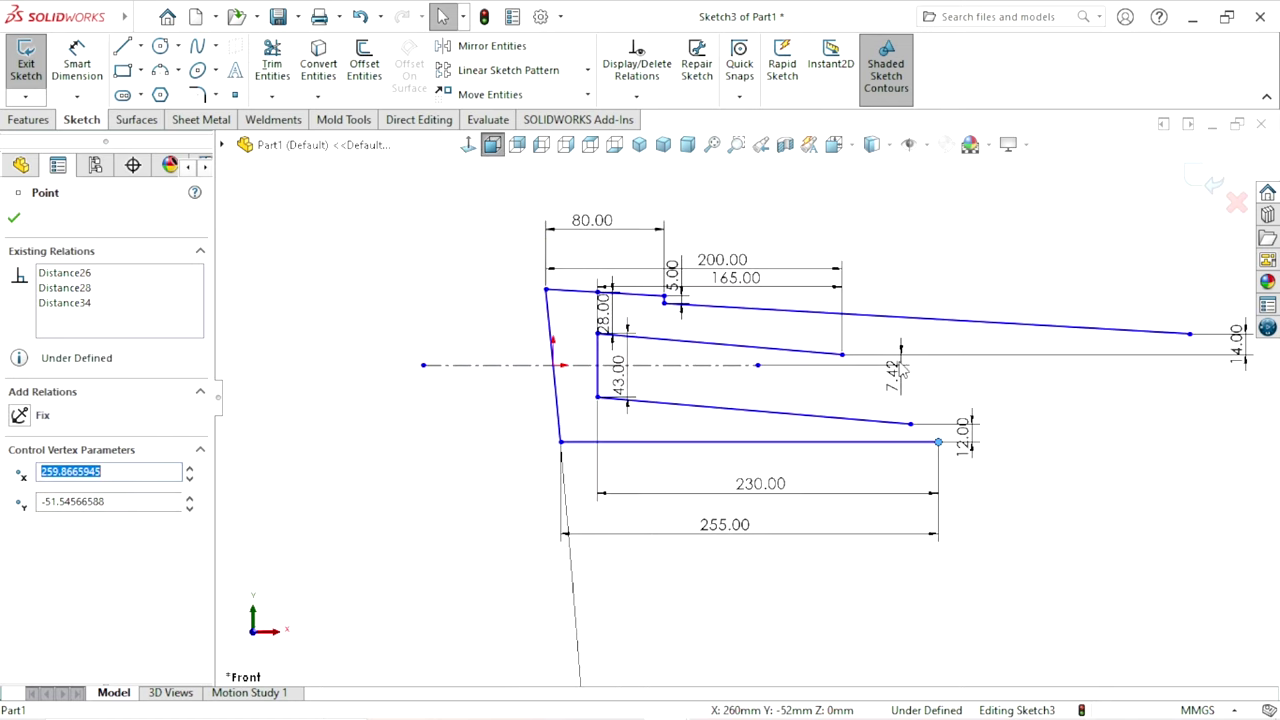
click(1033, 330)
key(Delete)
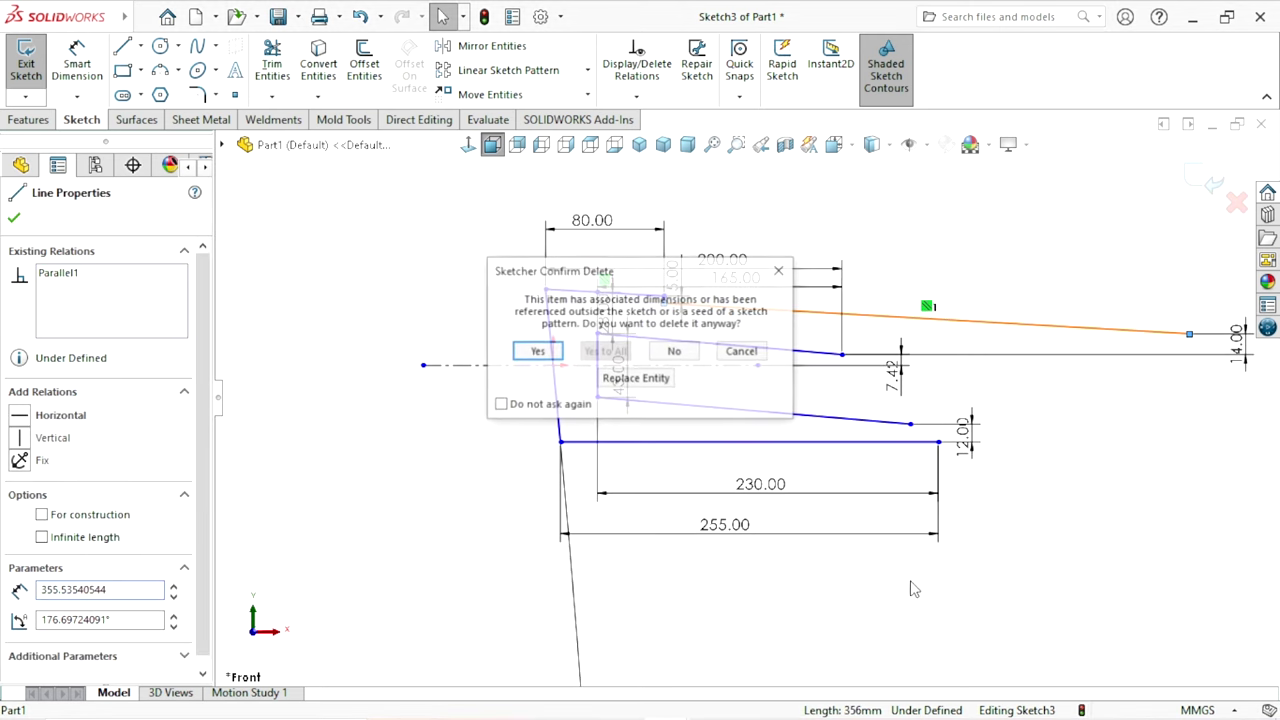
click(535, 352)
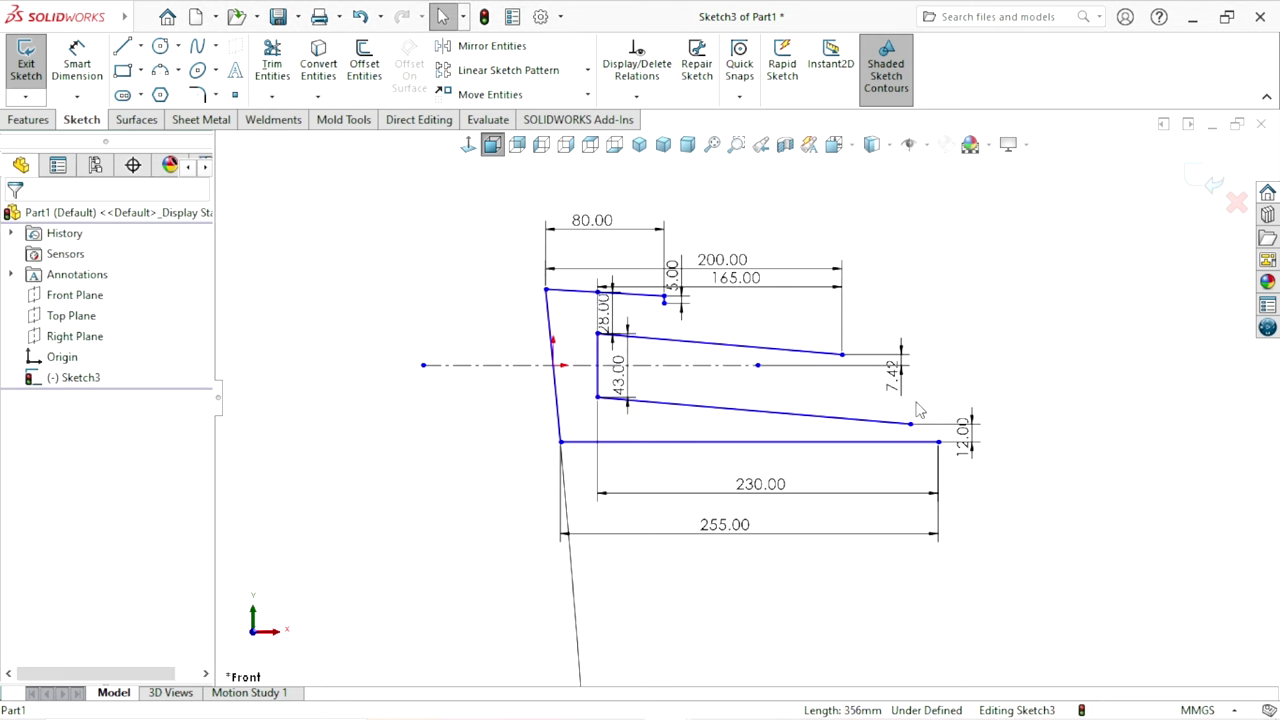
Draw a new edge and tip line closing off the upper prong.
key(f)
key(l)
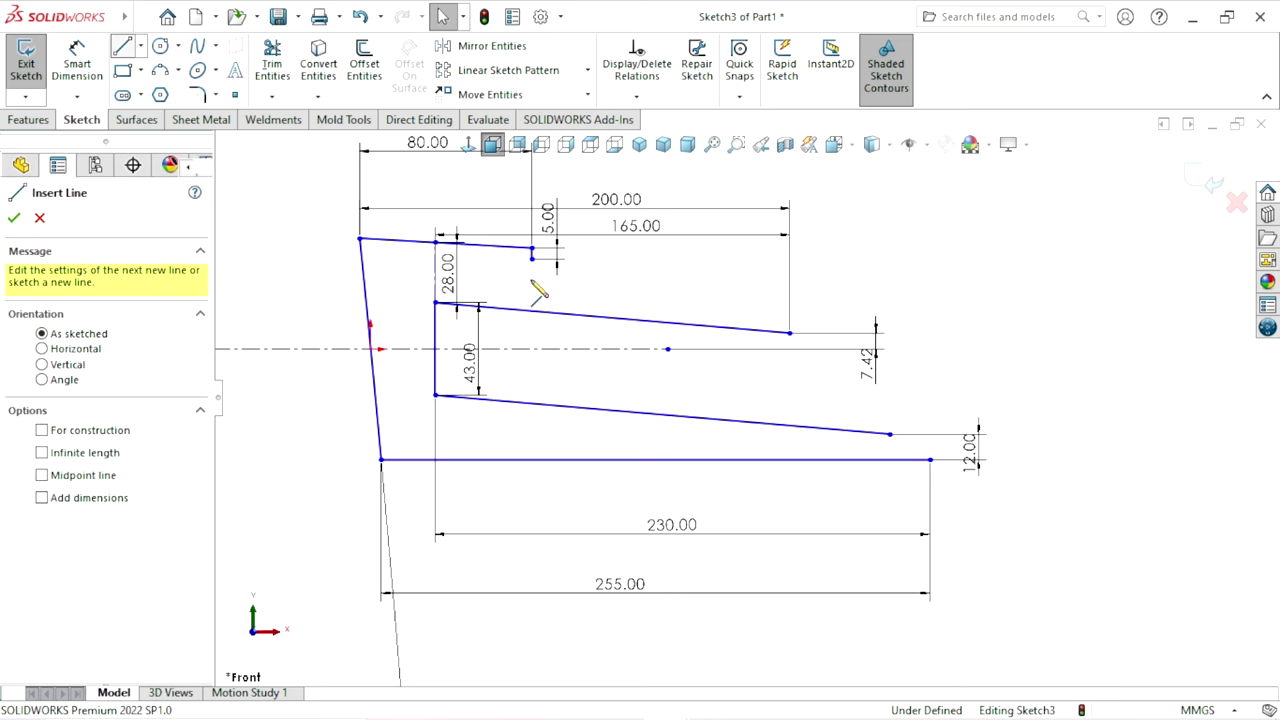
click(531, 252)
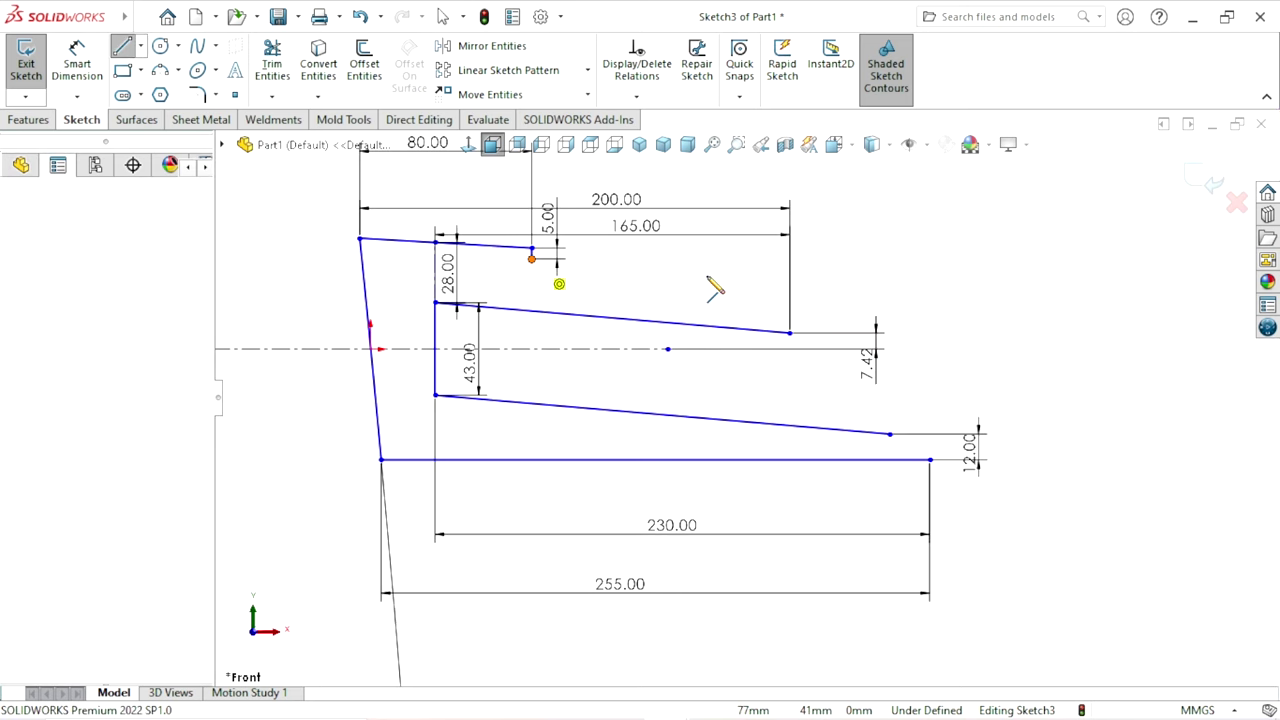
click(777, 303)
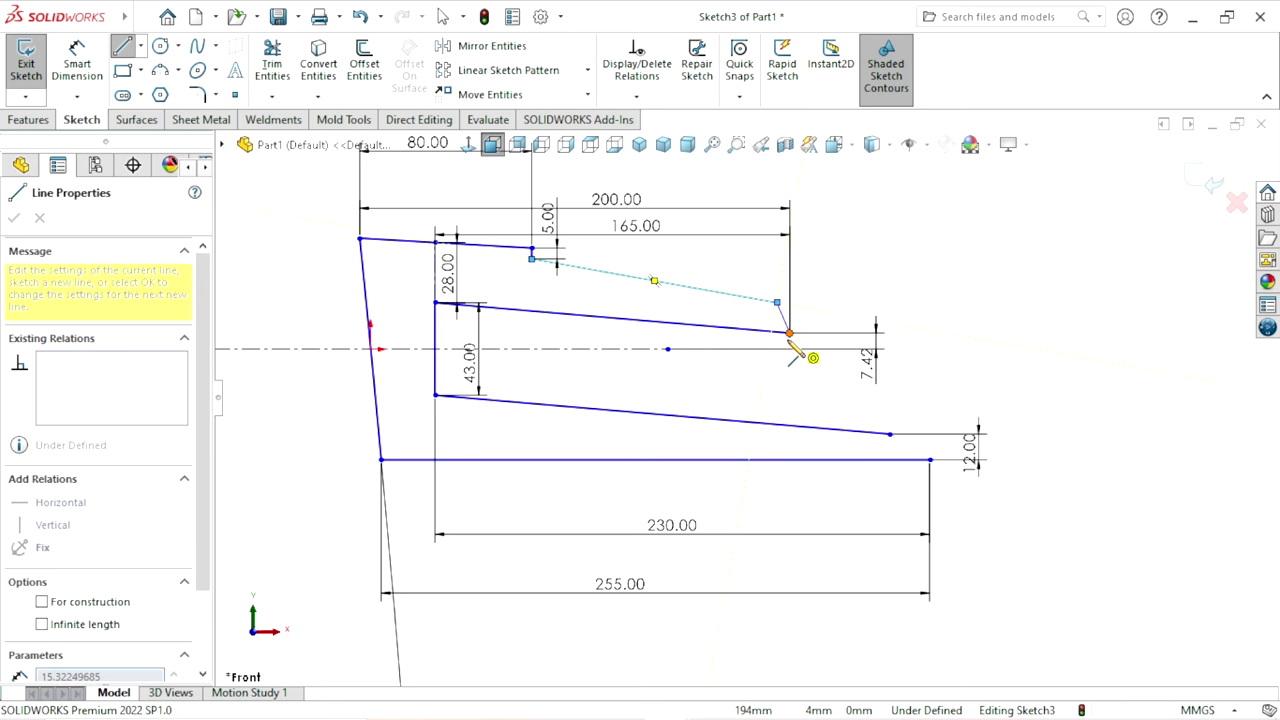
click(791, 335)
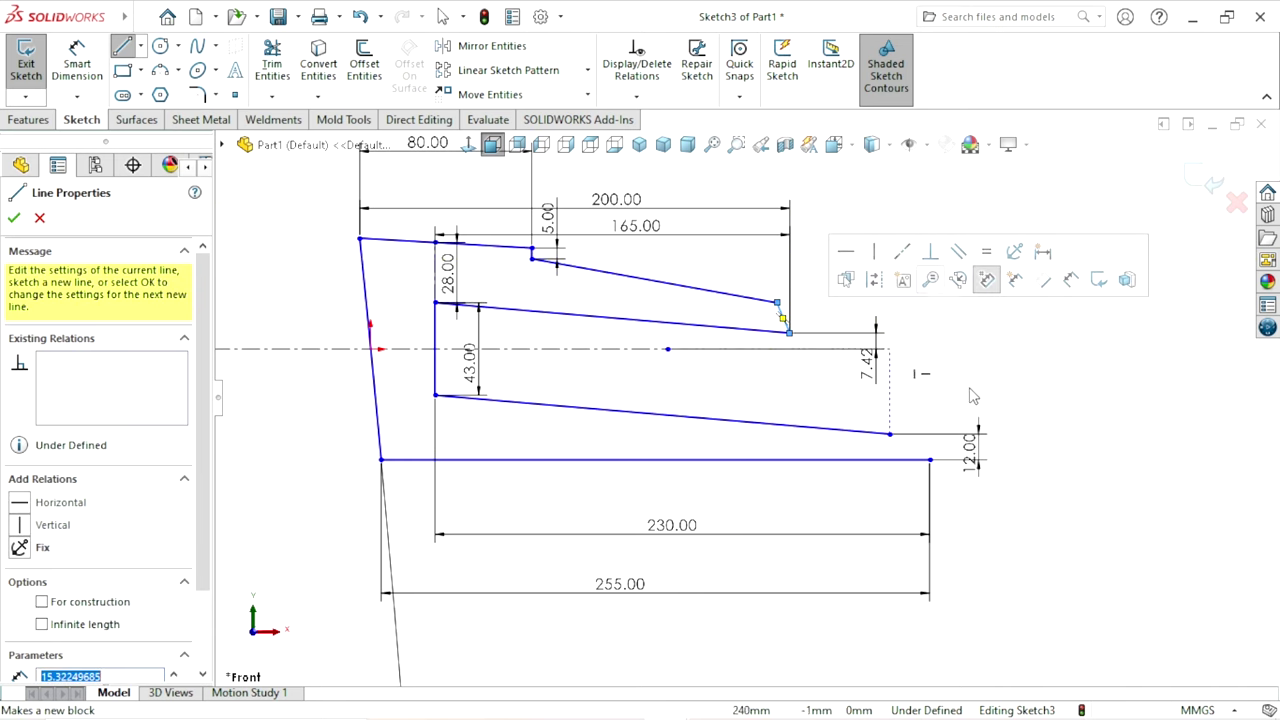
right_click(1030, 380)
click(1068, 391)
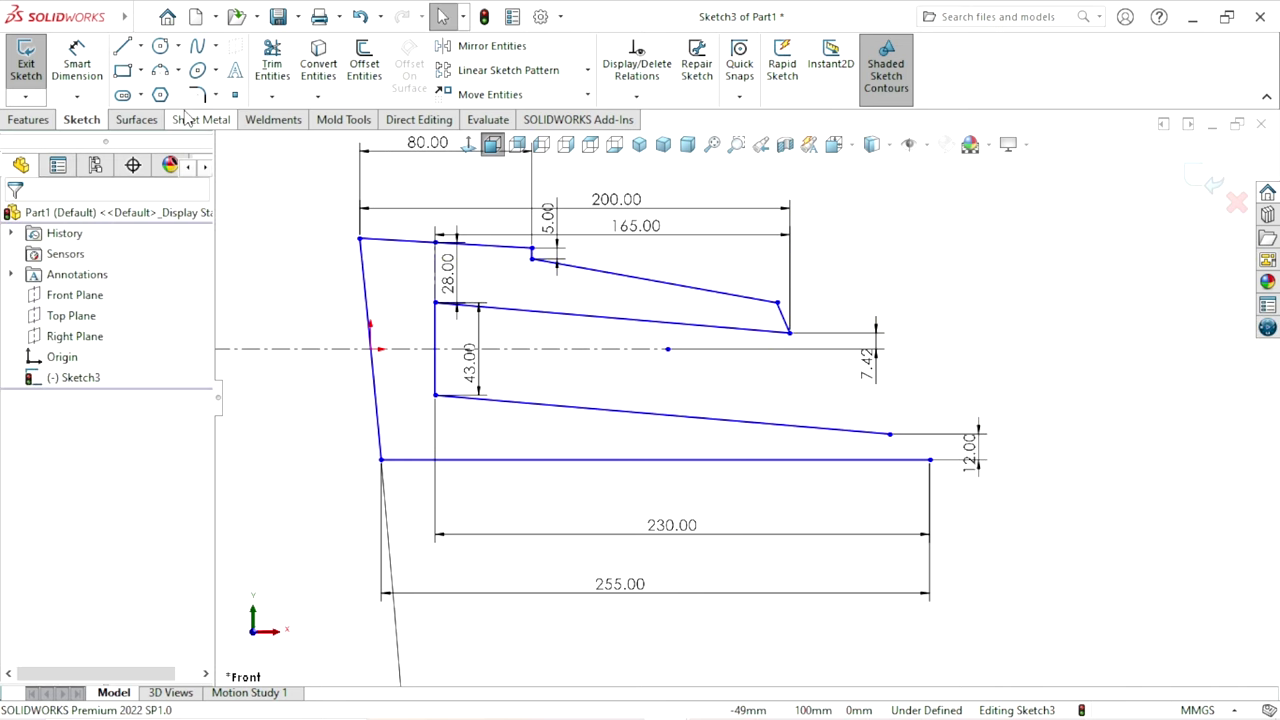
Draw a short chamfer line closing the lower prong's tip.
key(l)
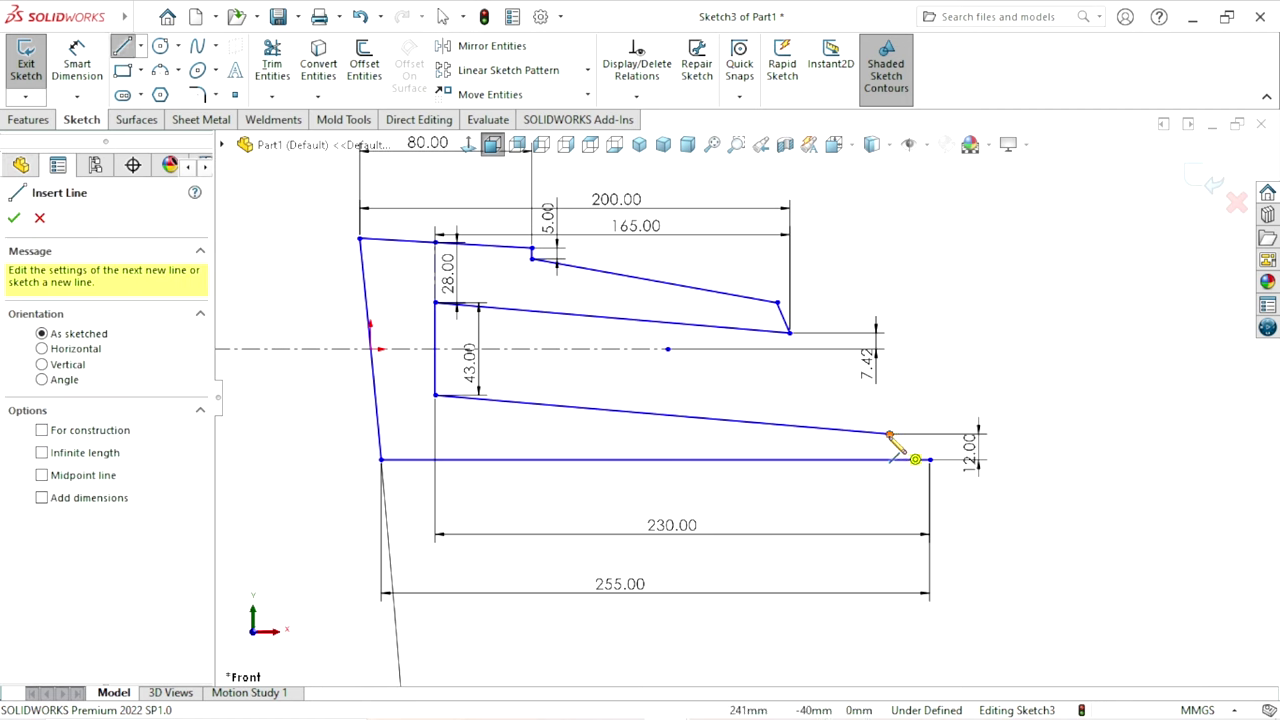
click(918, 459)
click(889, 433)
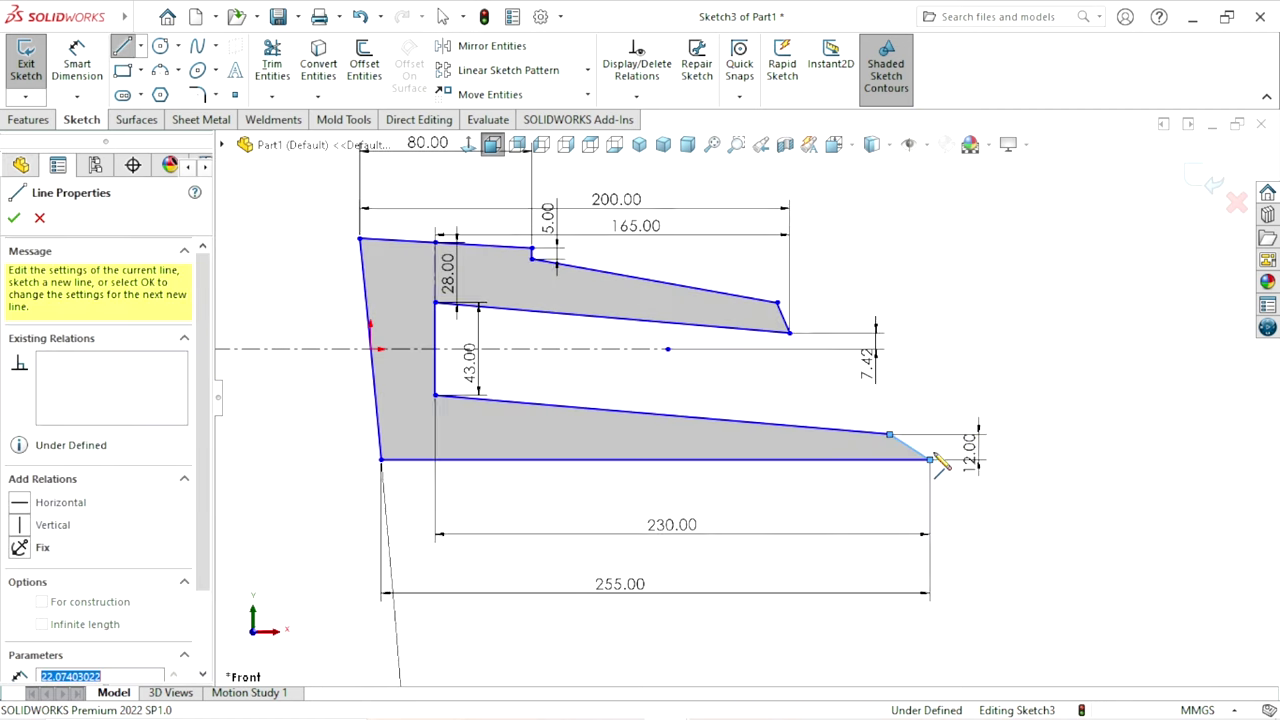
right_click(966, 358)
click(996, 358)
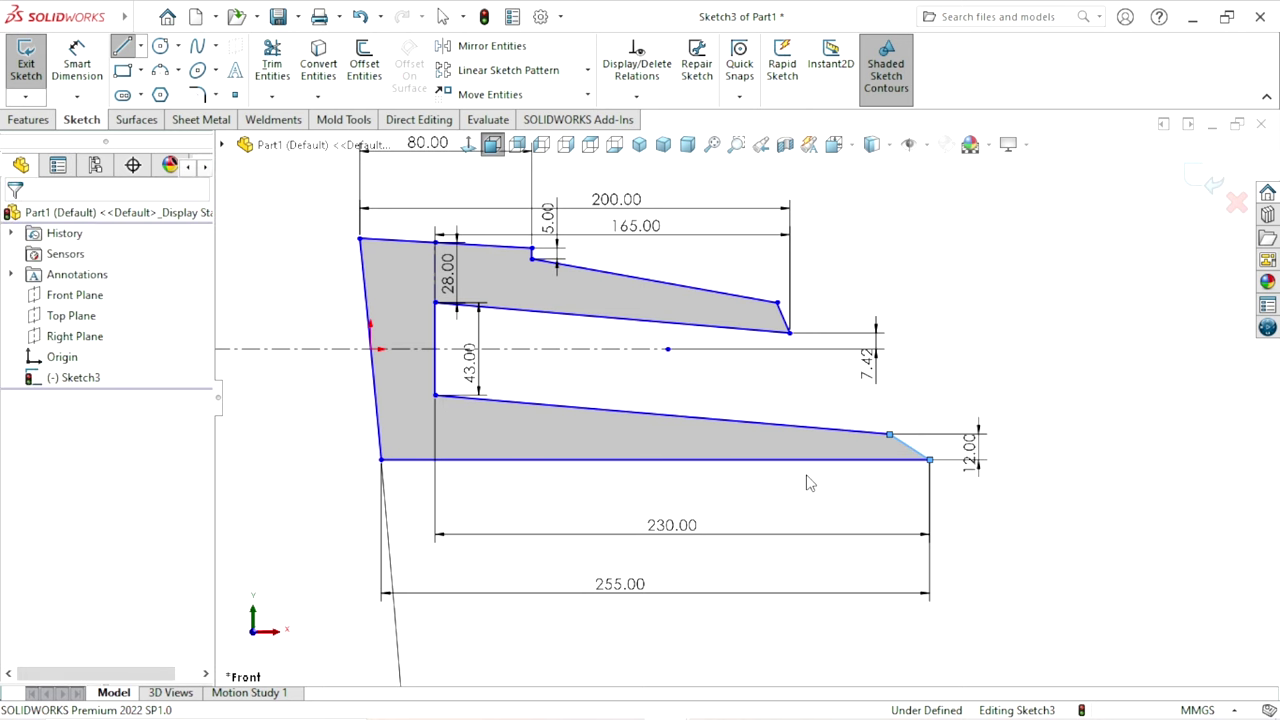
scroll(822, 492, down, 2)
scroll(800, 298, up, 1)
scroll(640, 300, down, 1)
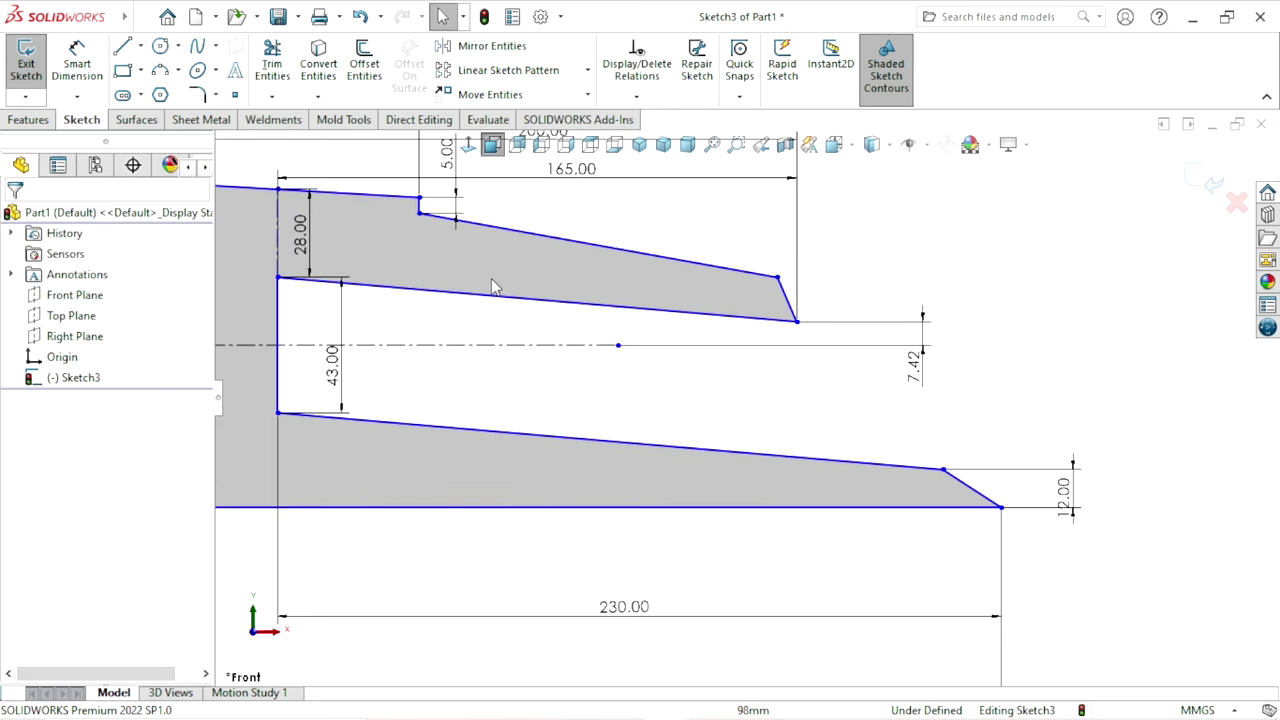
Add a 65° angle between the upper prong's lower edge and tip edge.
click(77, 66)
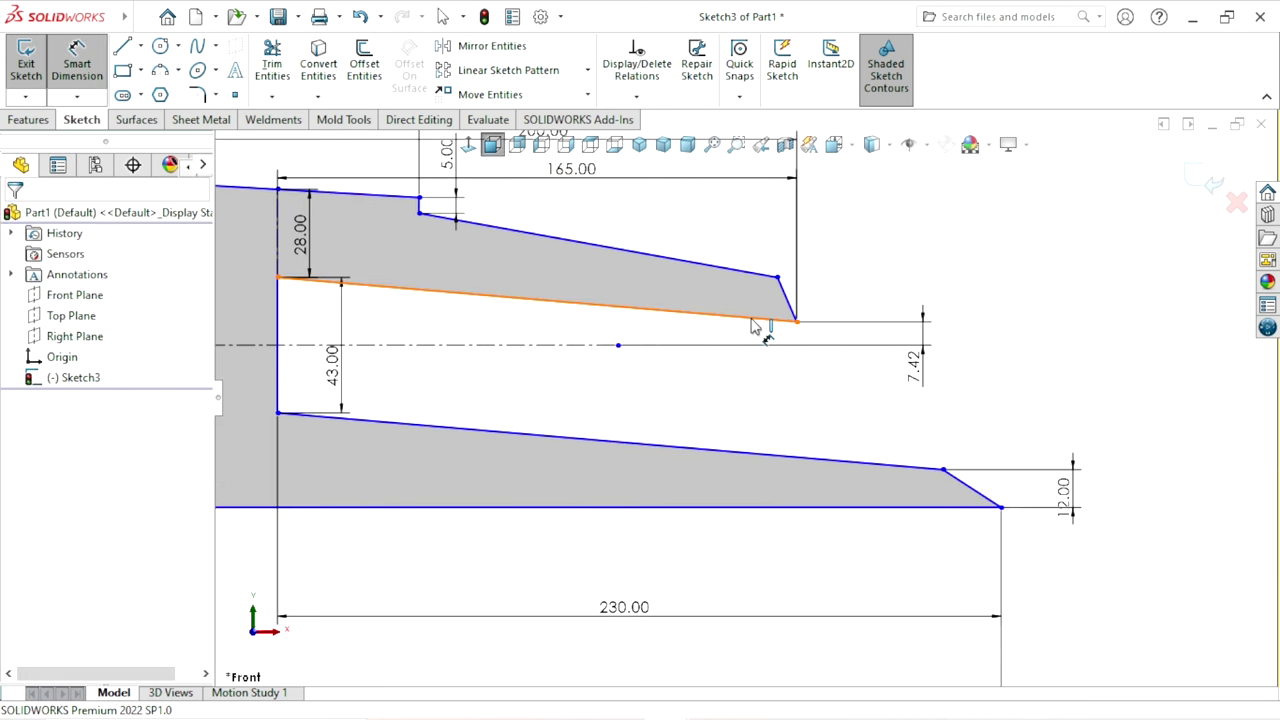
click(772, 318)
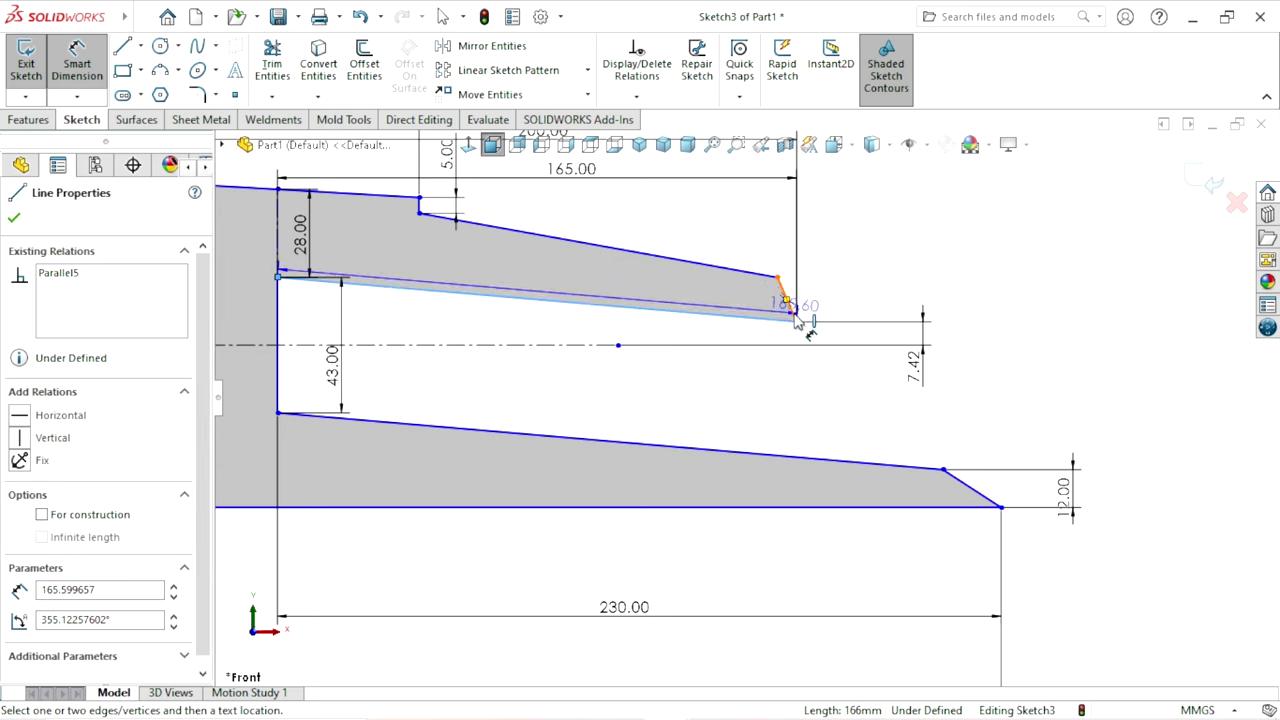
click(787, 298)
click(758, 252)
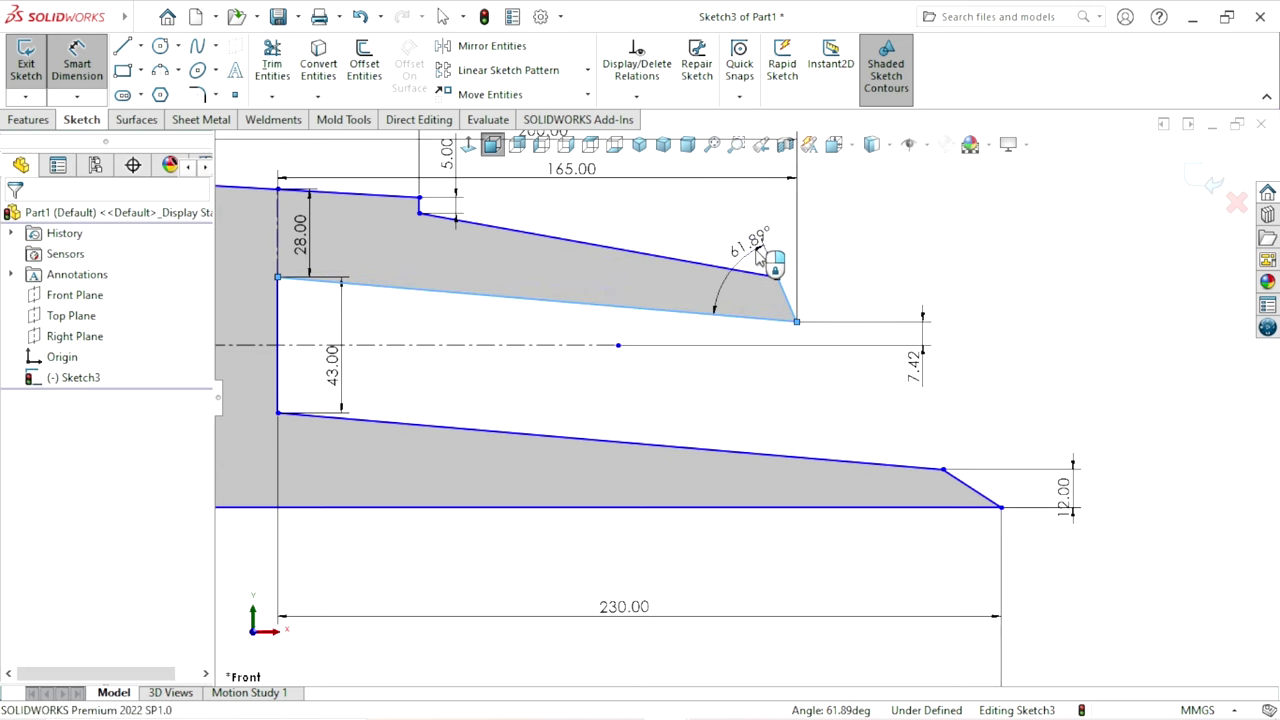
text(65)
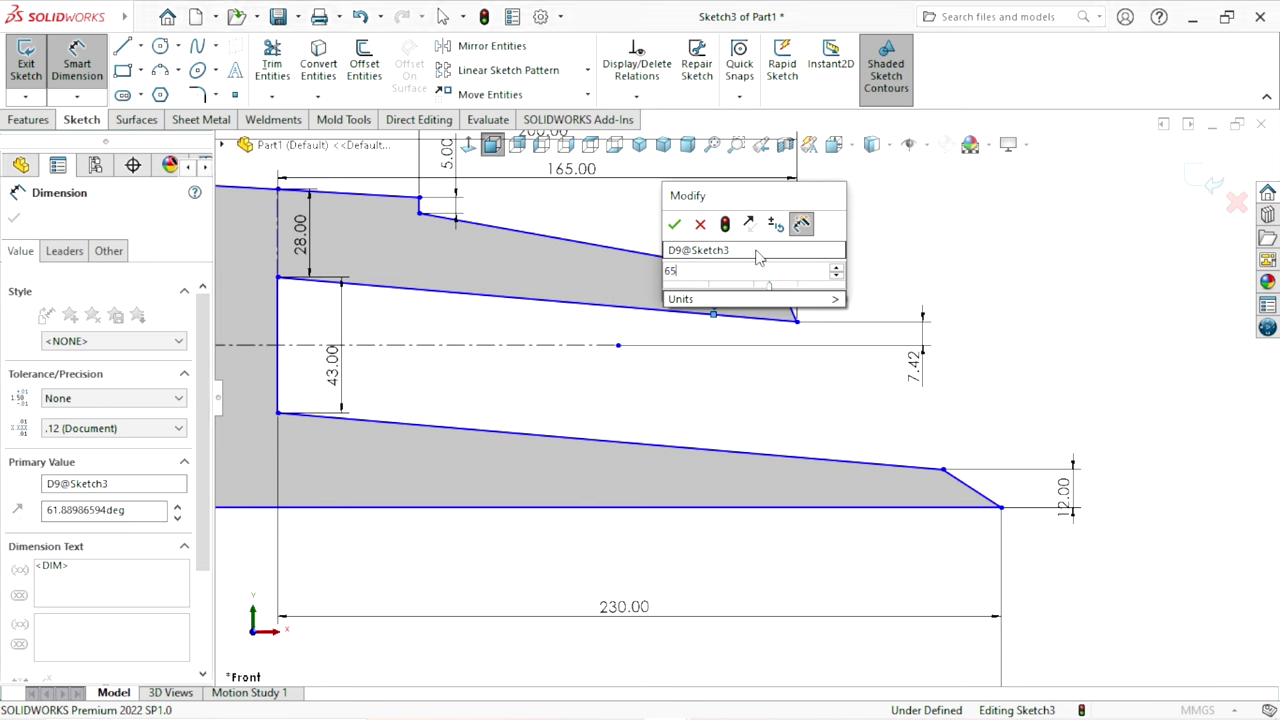
key(Return)
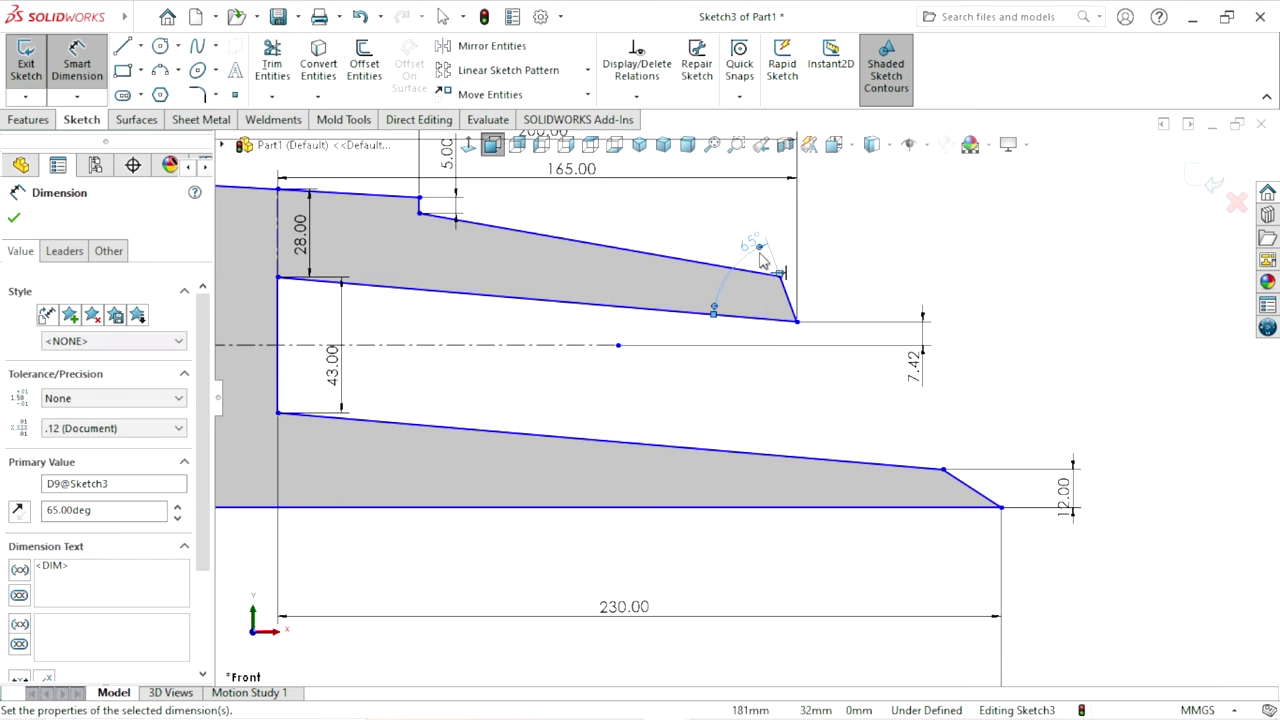
click(1120, 380)
scroll(741, 380, up, 3)
scroll(757, 316, down, 1)
scroll(757, 316, down, 1)
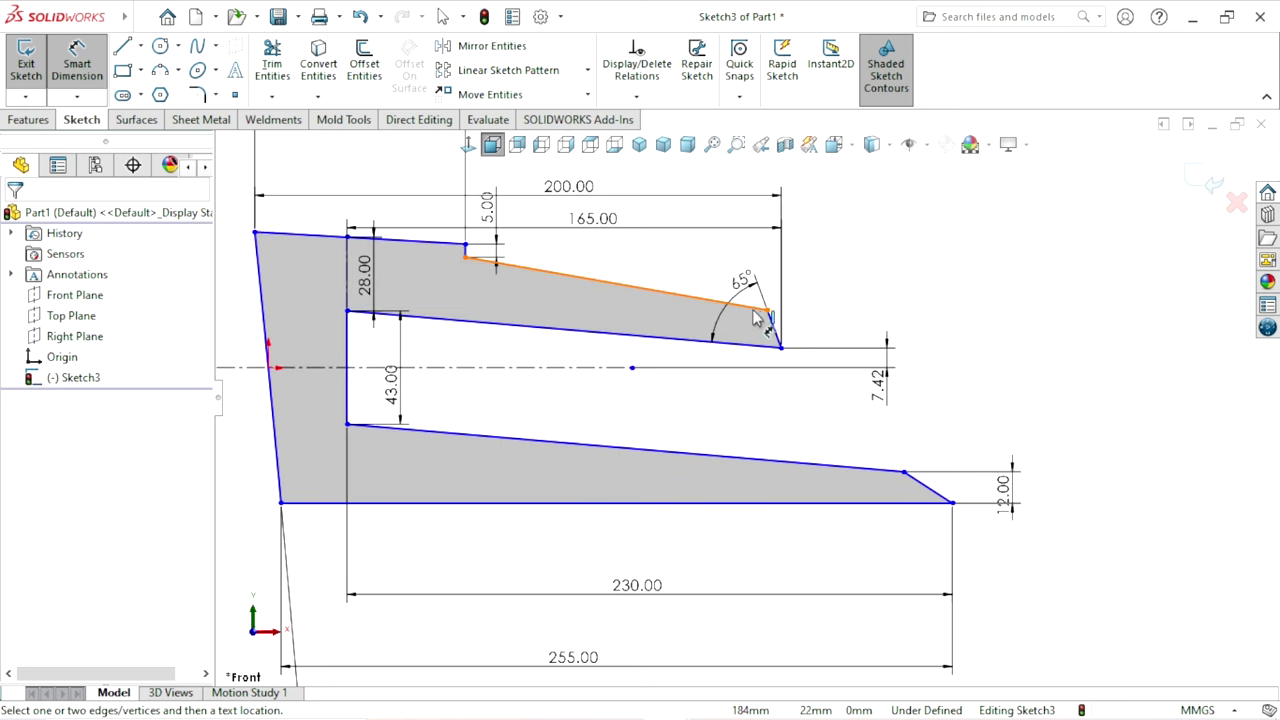
Add a 14.00 vertical height dimension across the upper prong's tip edge.
click(767, 311)
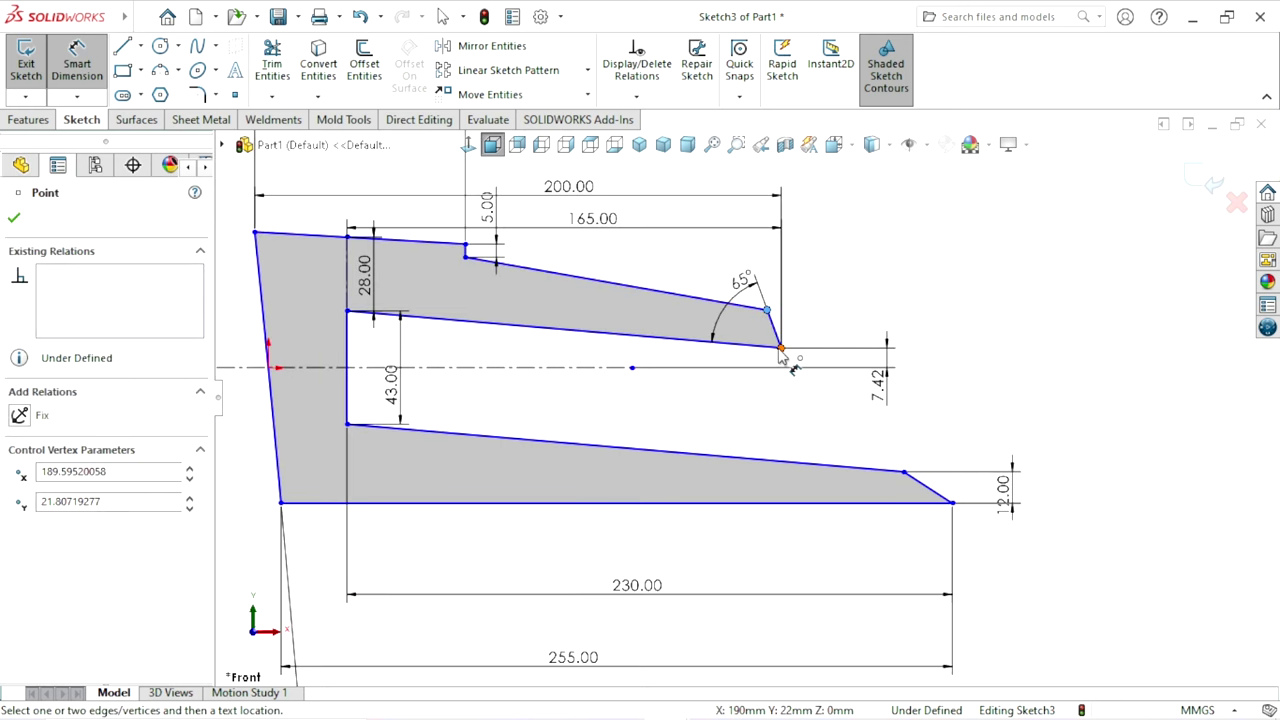
click(780, 349)
click(912, 338)
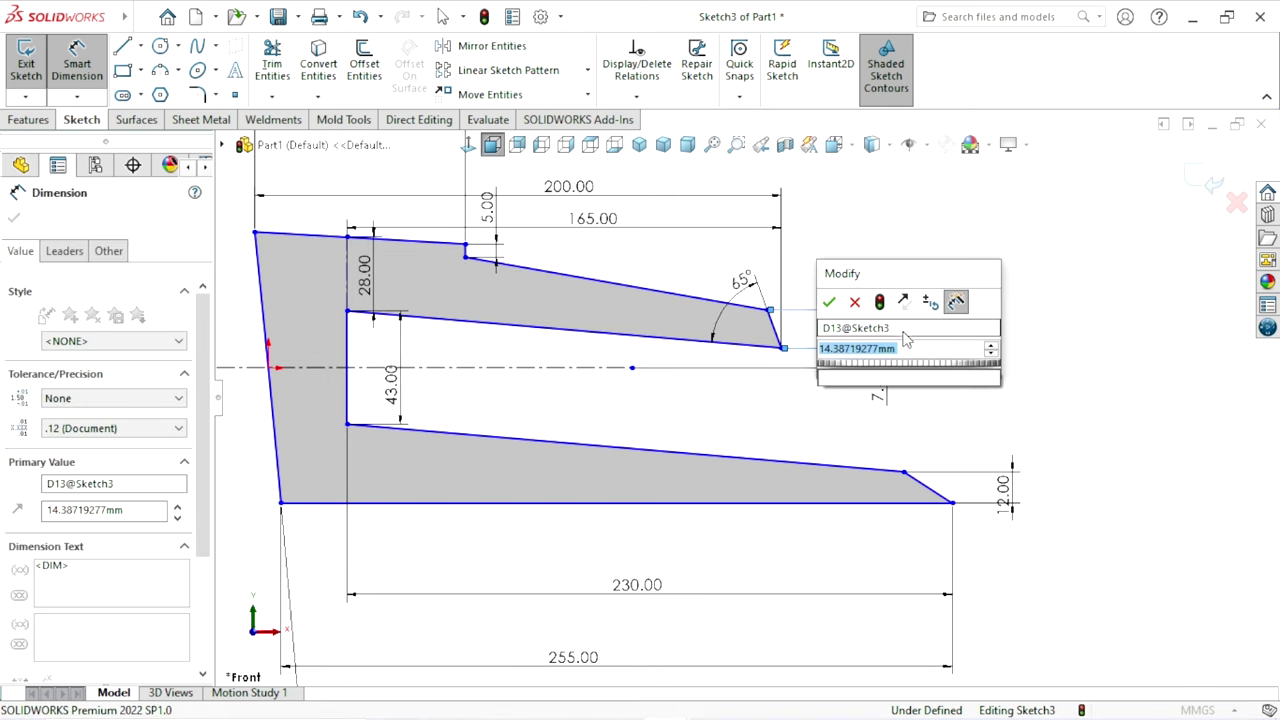
text(14)
key(Return)
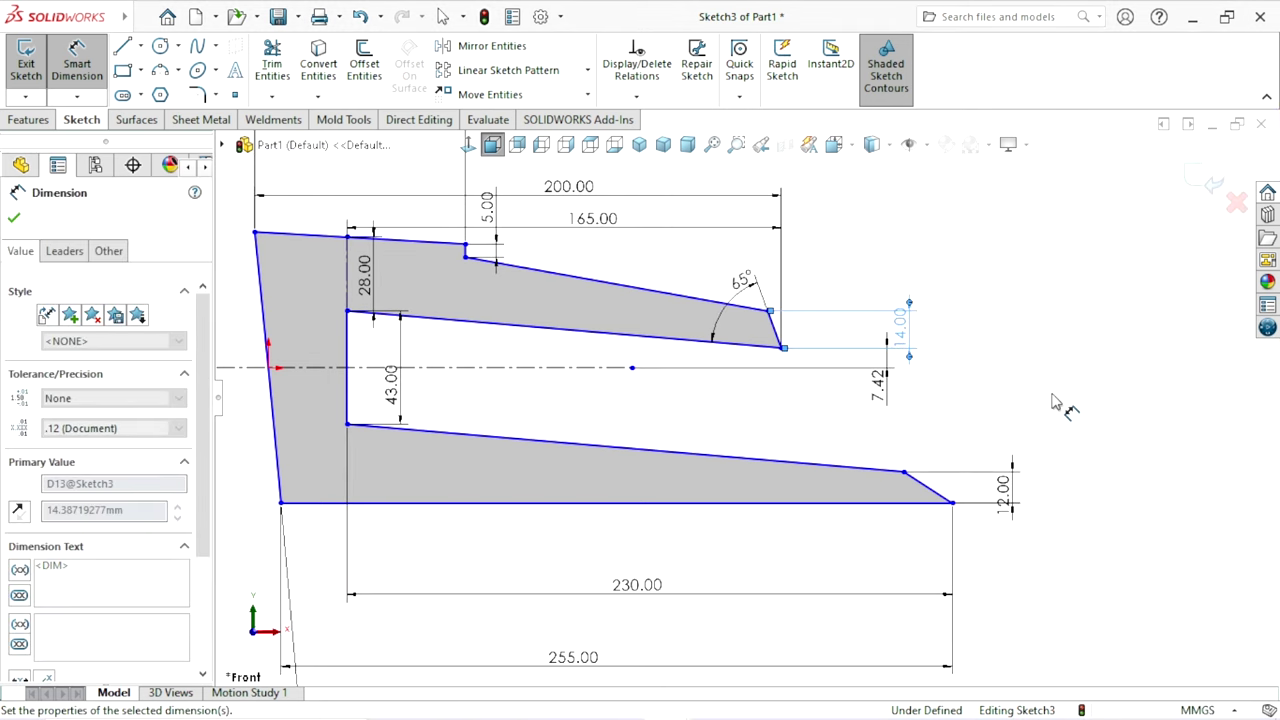
click(785, 451)
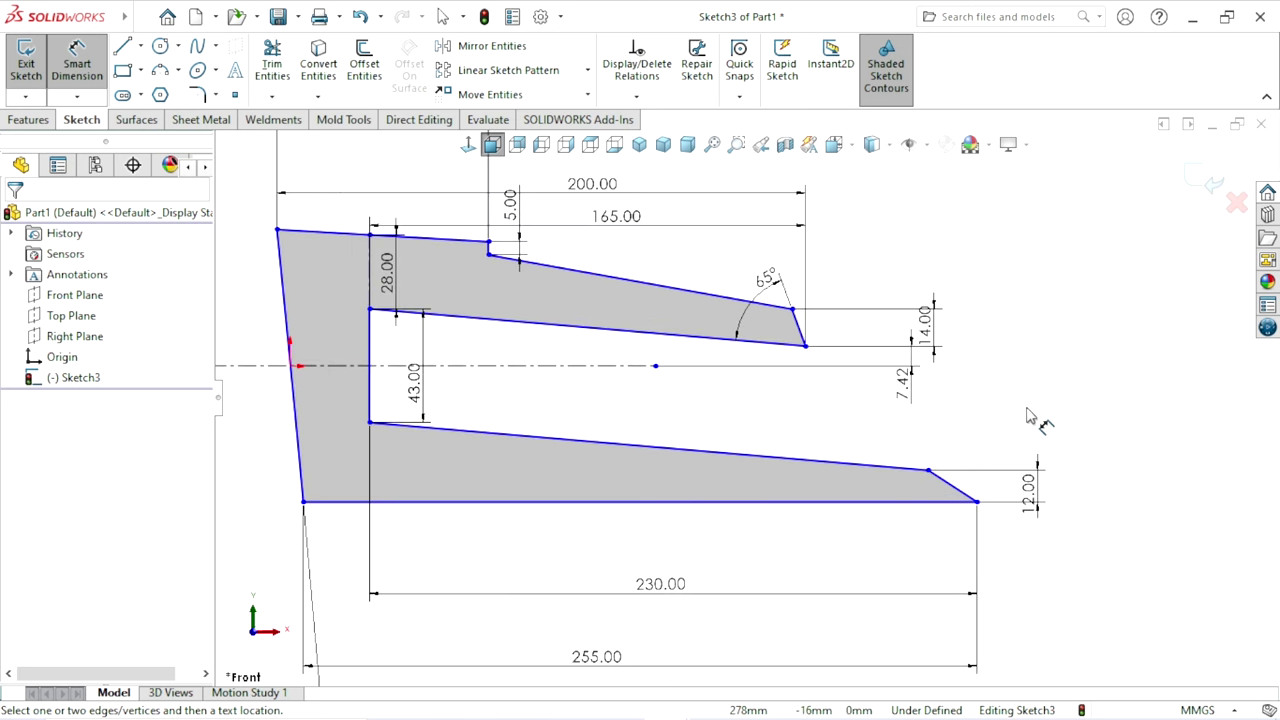
key(Escape)
scroll(788, 450, down, 2)
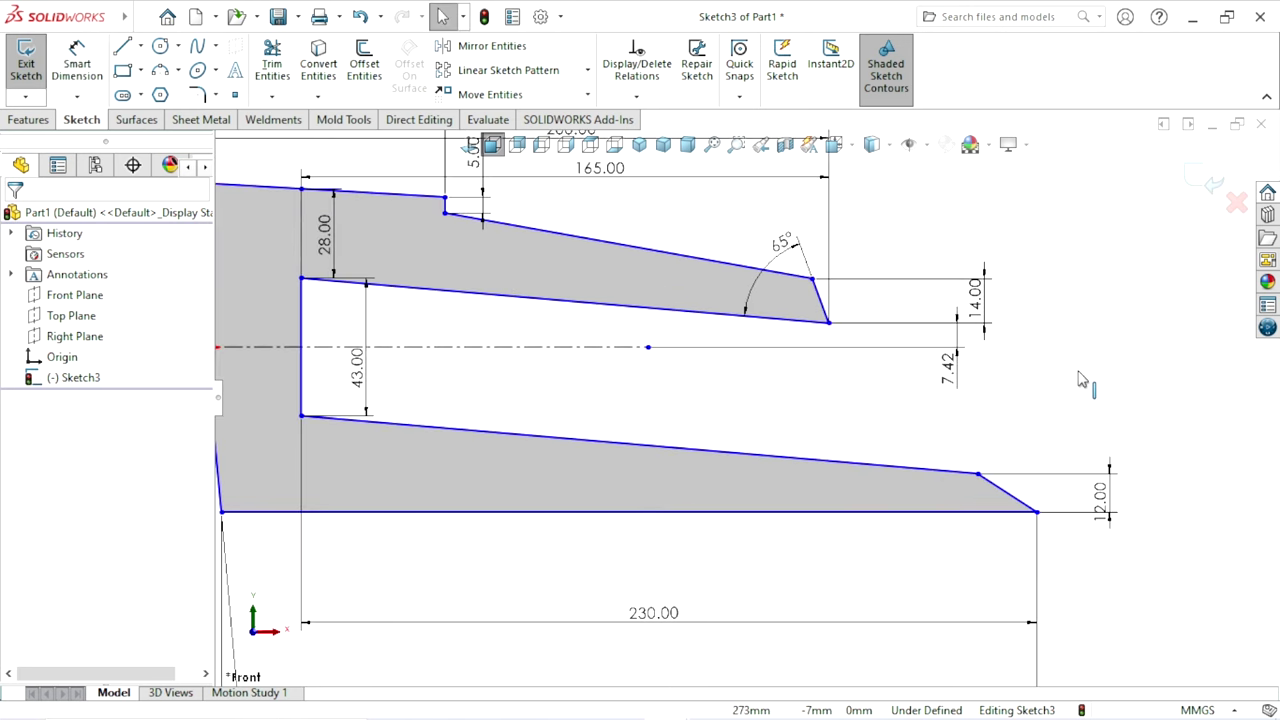
Apply an Equal relation to the upper and lower prong tip edges, then fit the view.
click(1009, 498)
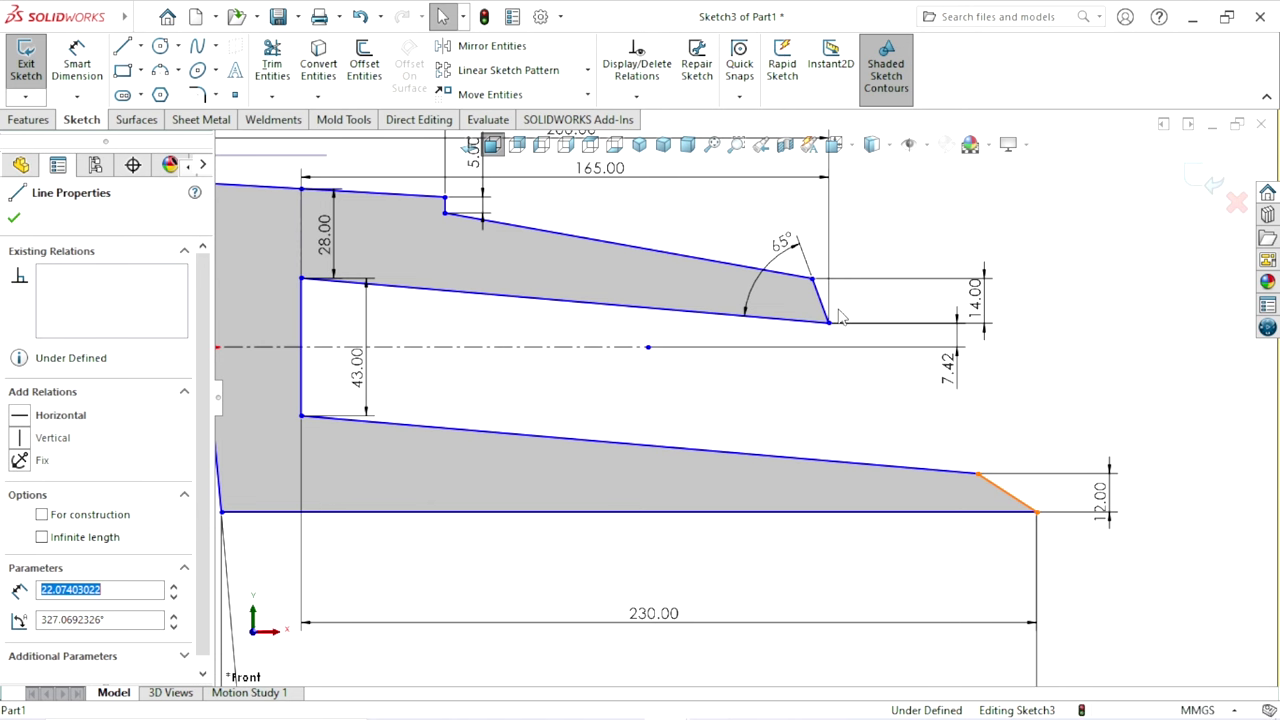
ctrl+click(820, 300)
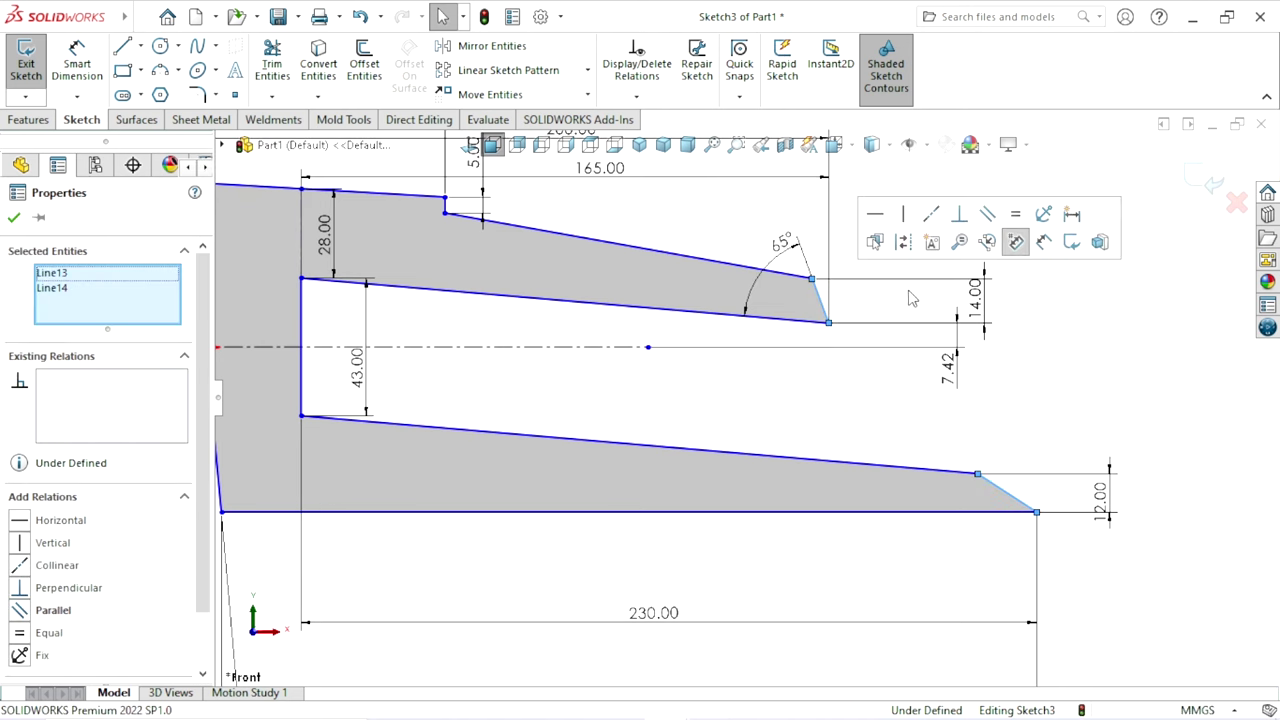
click(1015, 213)
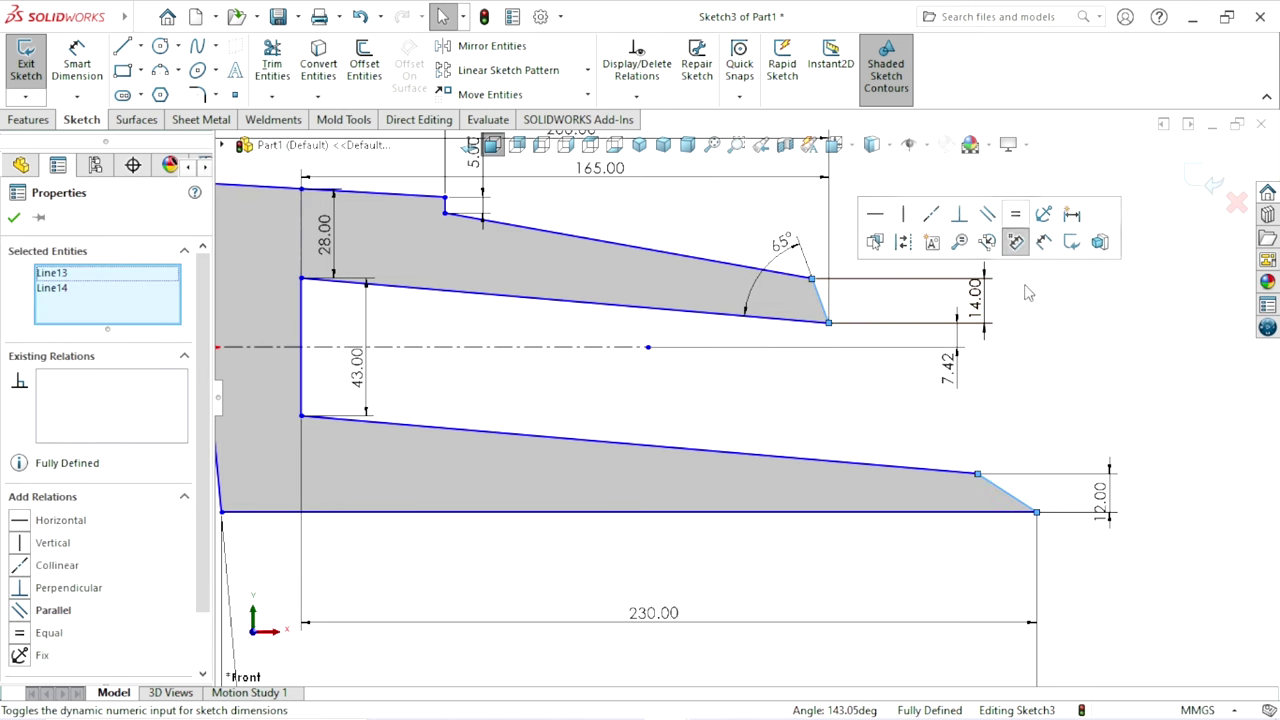
click(1032, 394)
key(f)
scroll(450, 430, down, 2)
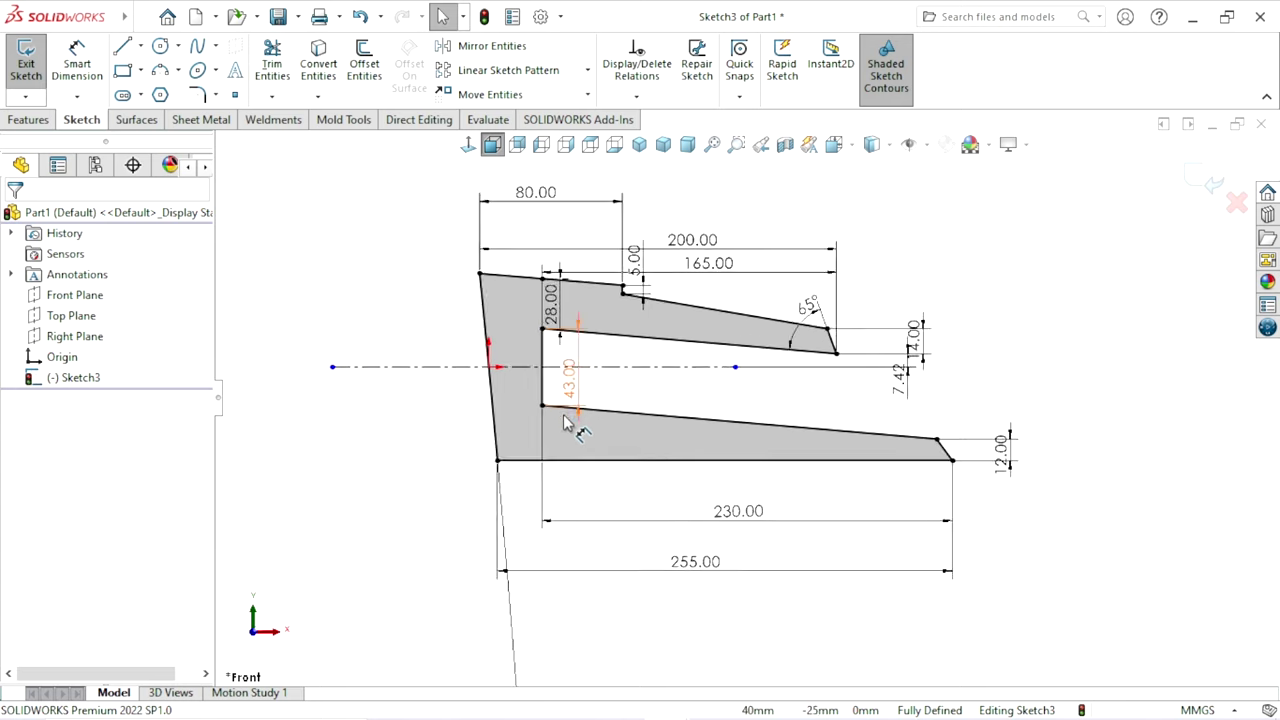
scroll(571, 479, up, 1)
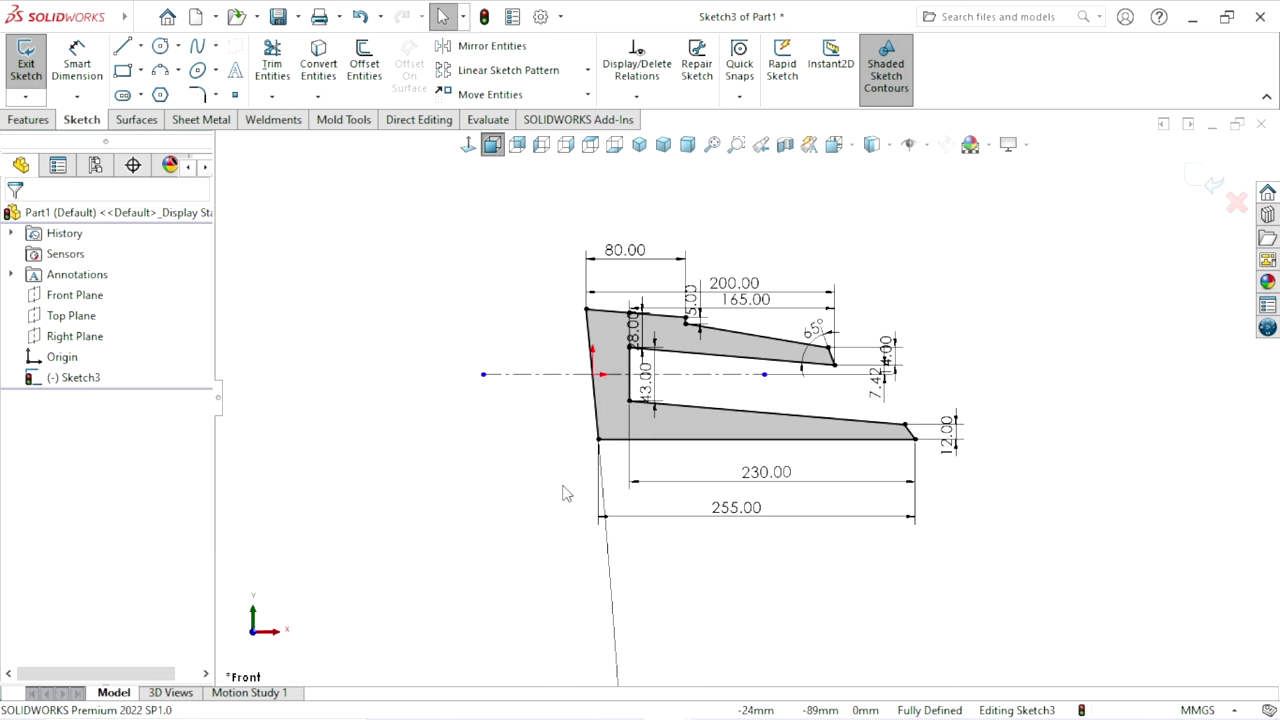
scroll(565, 490, up, 2)
scroll(660, 470, down, 1)
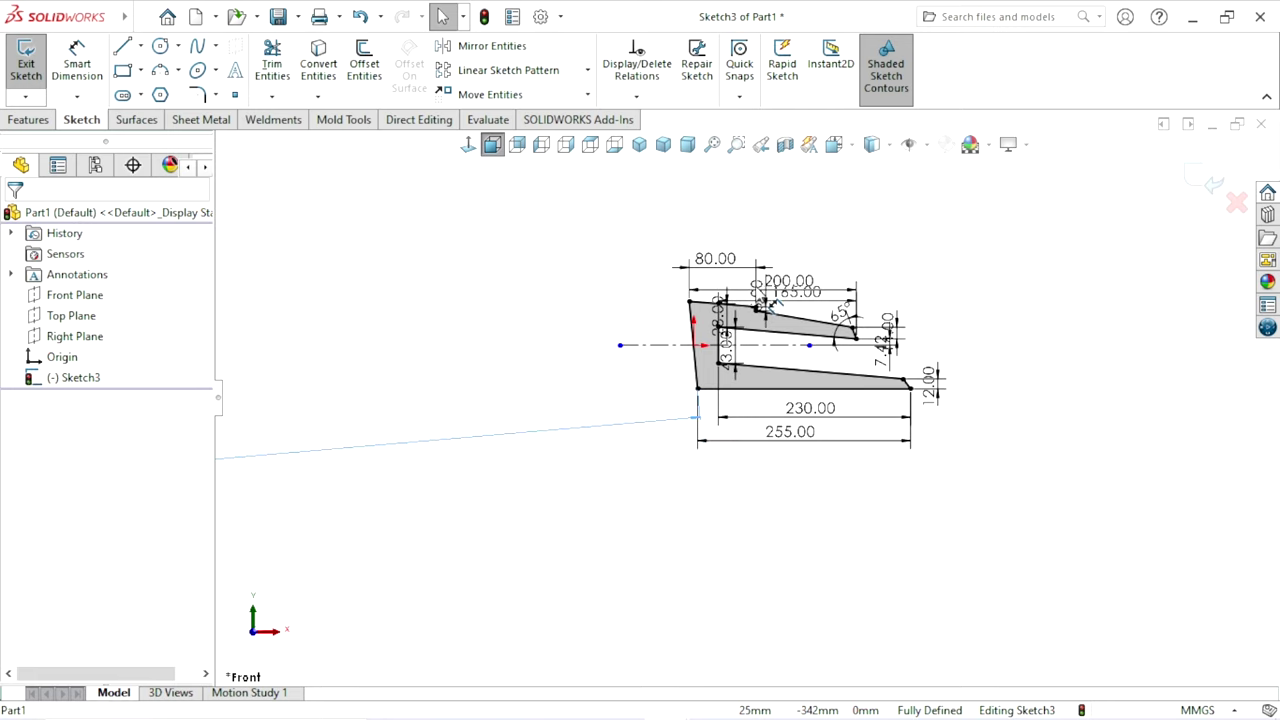
Select the R10000.00 radius dimension and zoom around the profile.
click(575, 638)
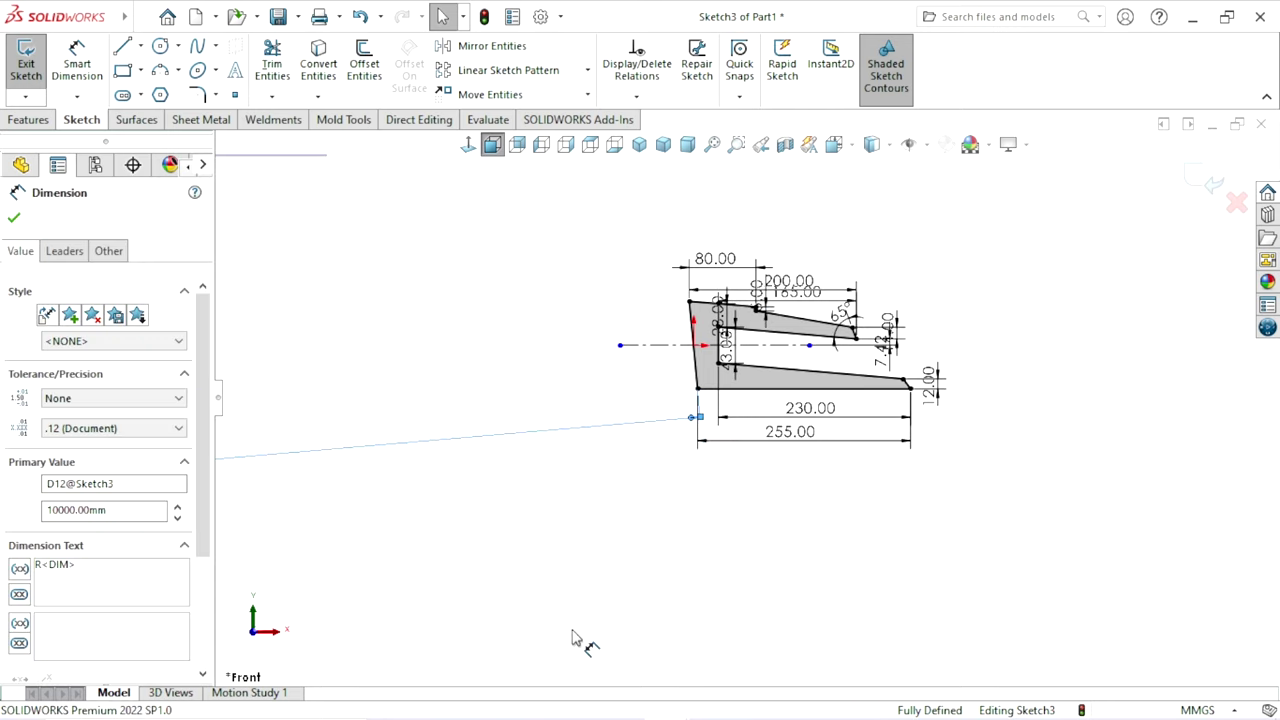
click(636, 598)
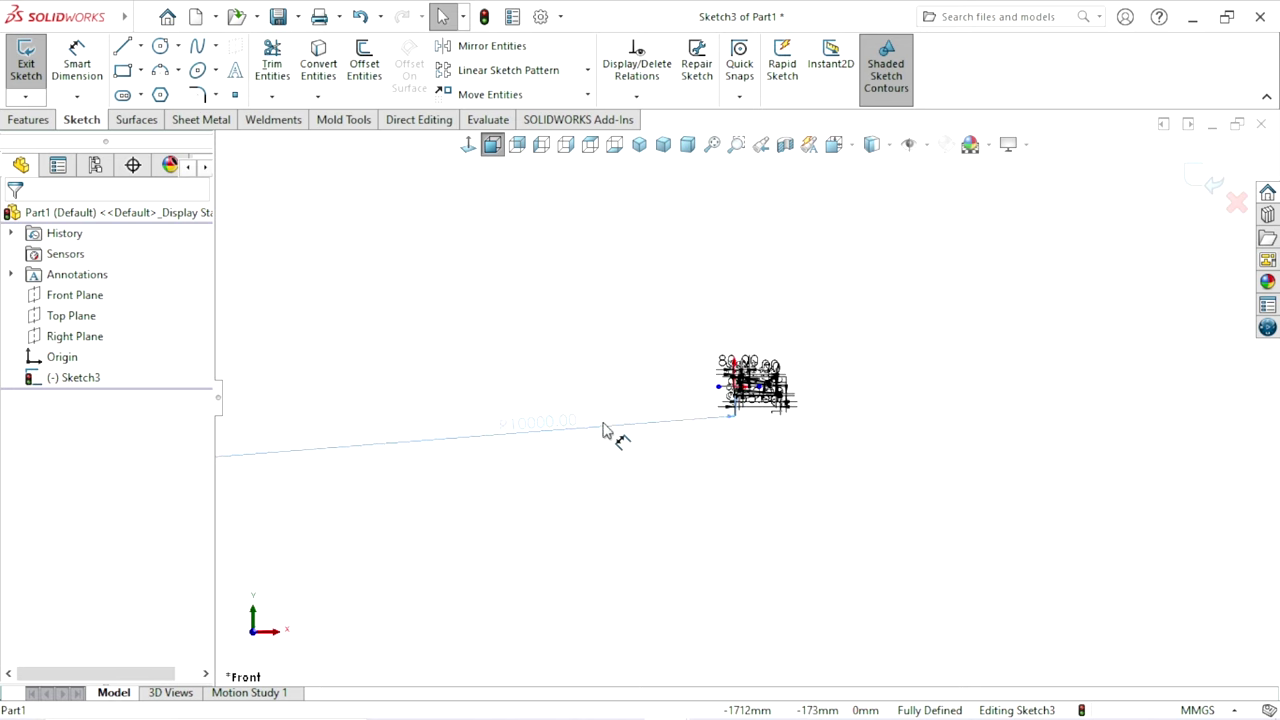
click(722, 386)
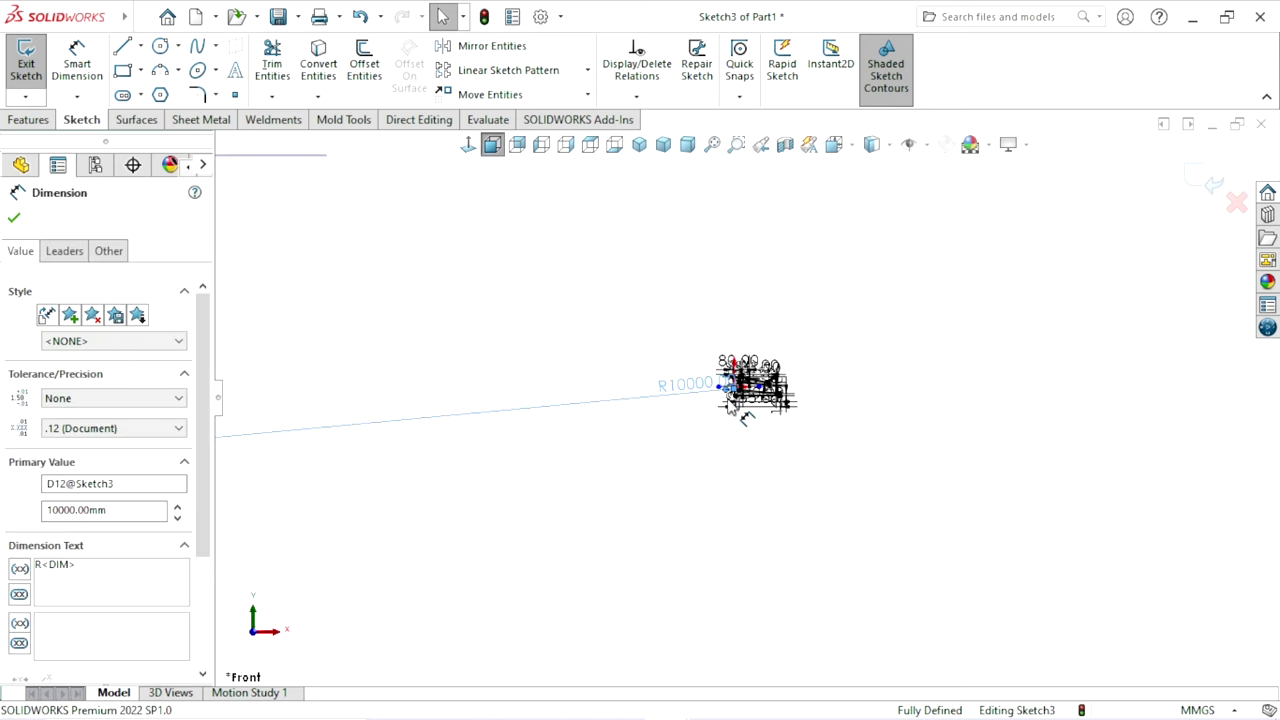
scroll(760, 386, down, 2)
scroll(790, 378, down, 2)
scroll(700, 380, down, 1)
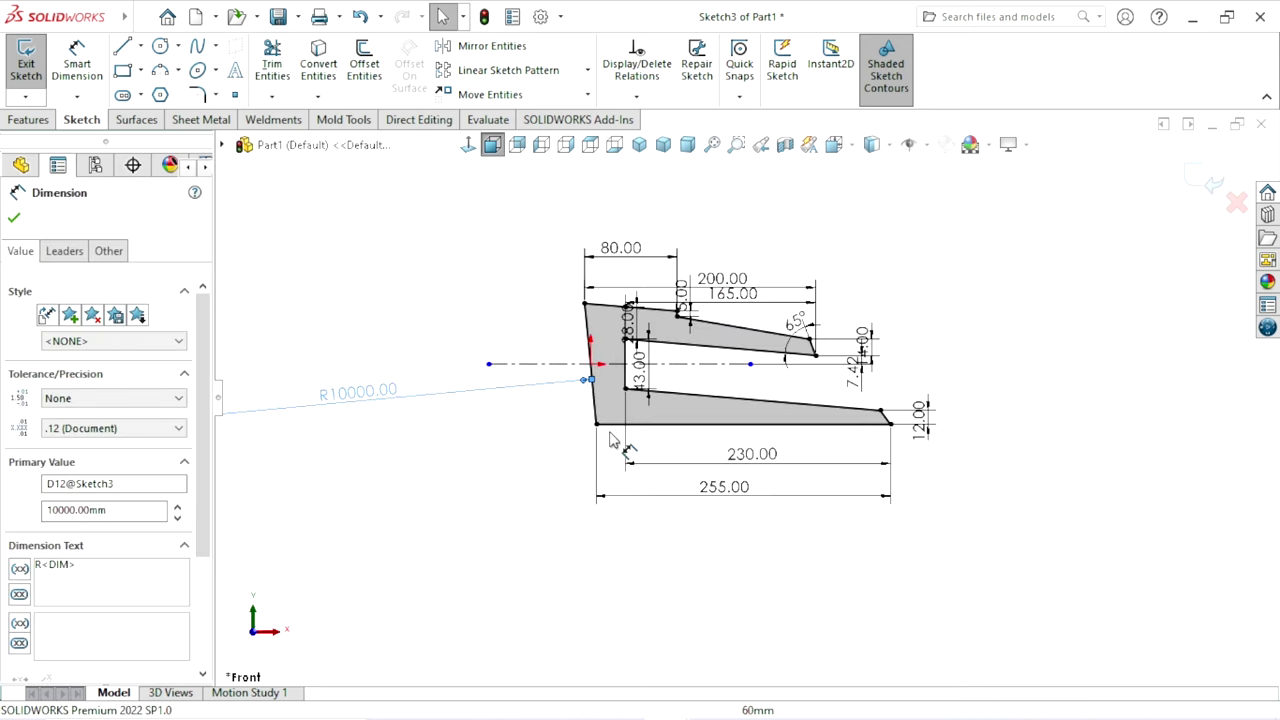
scroll(560, 370, down, 1)
scroll(730, 415, down, 3)
scroll(815, 455, up, 3)
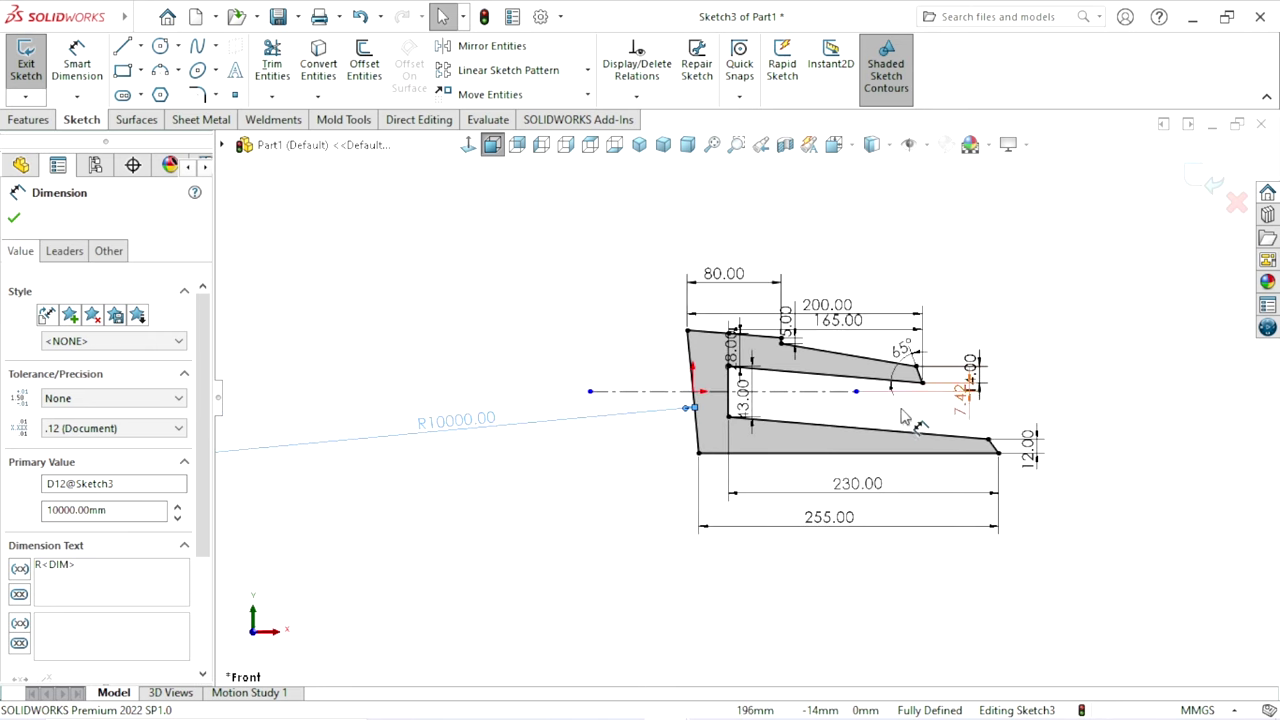
scroll(890, 417, down, 4)
scroll(733, 404, up, 2)
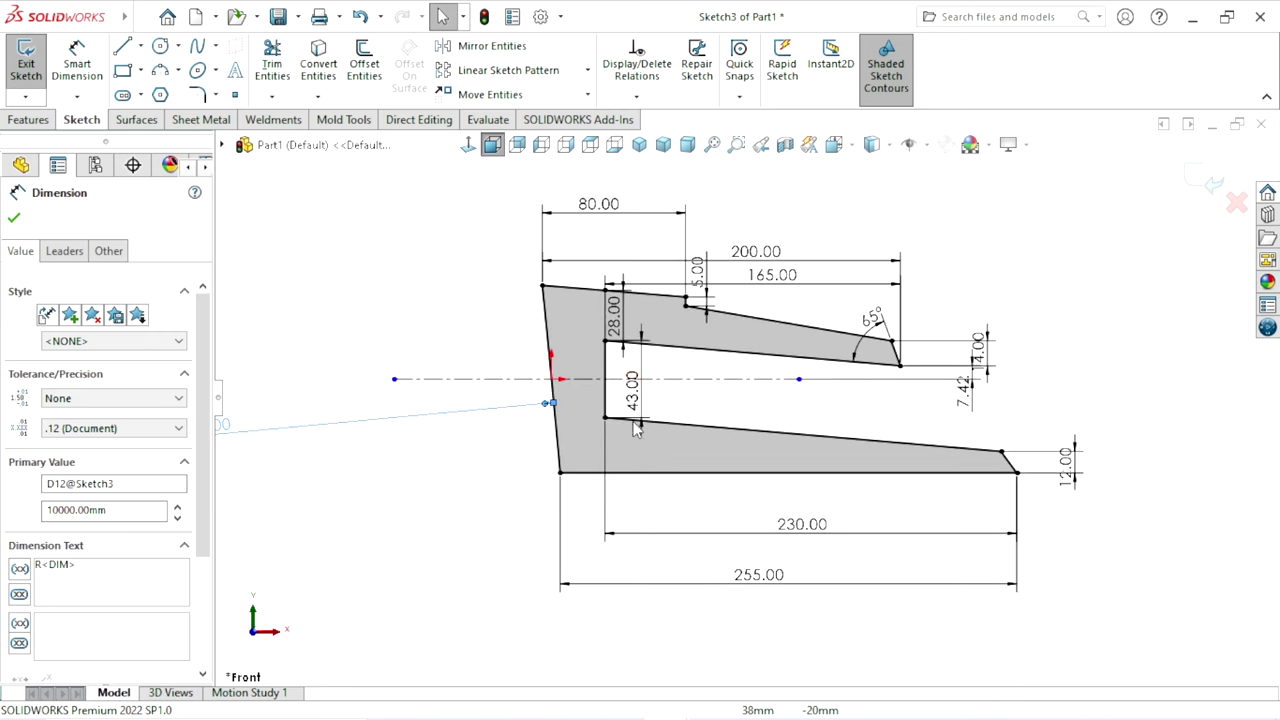
Move the 200.00 and 165.00 dimensions upward so they no longer overlap.
drag(797, 265, 808, 183)
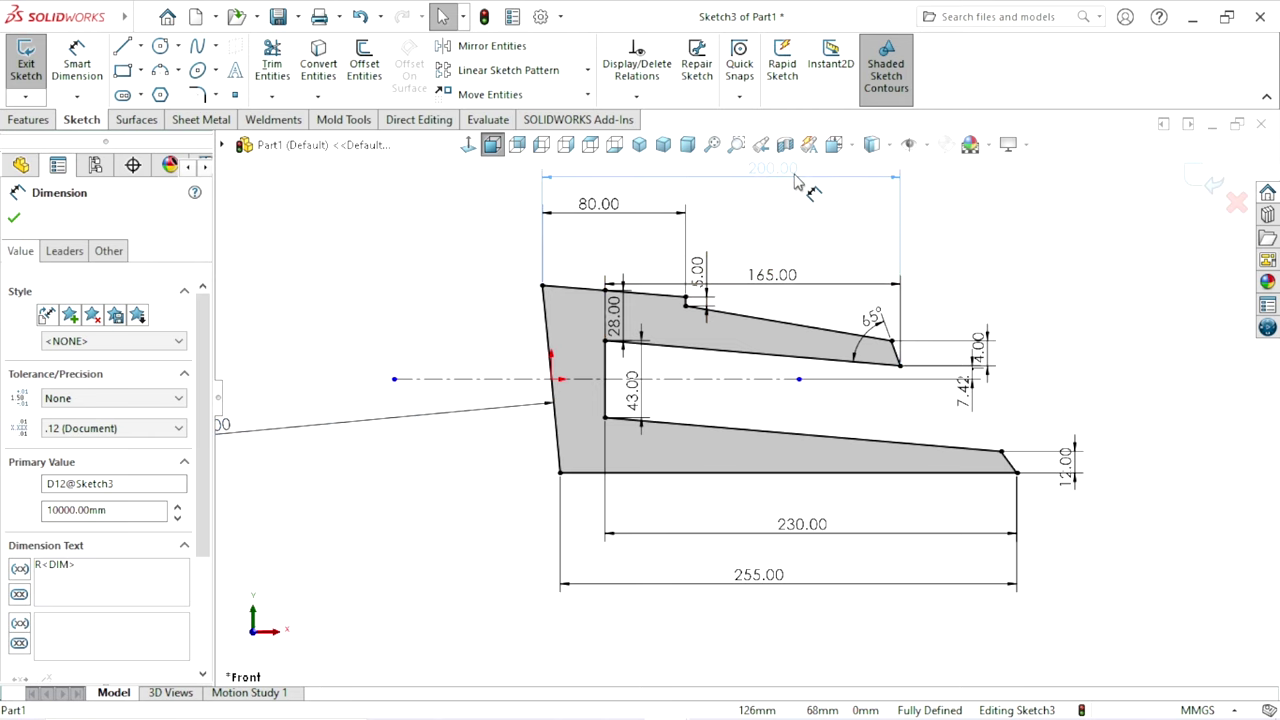
drag(773, 287, 773, 251)
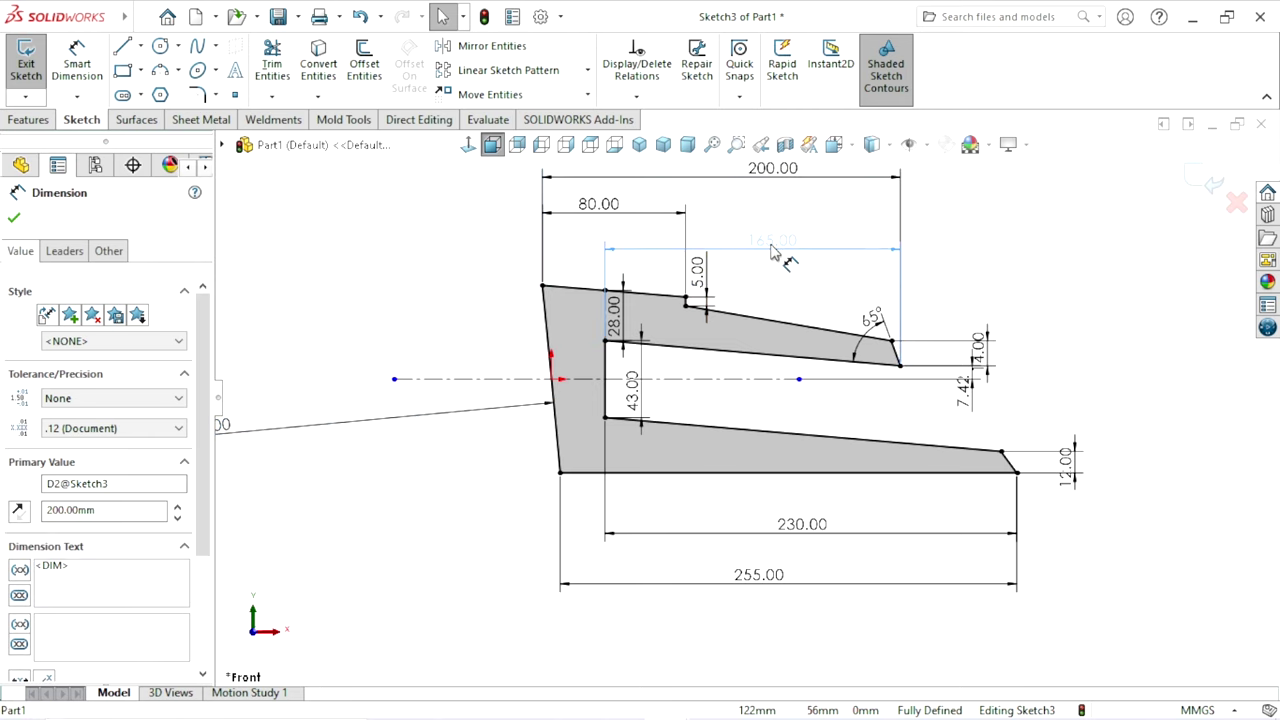
scroll(641, 447, up, 2)
scroll(641, 447, down, 1)
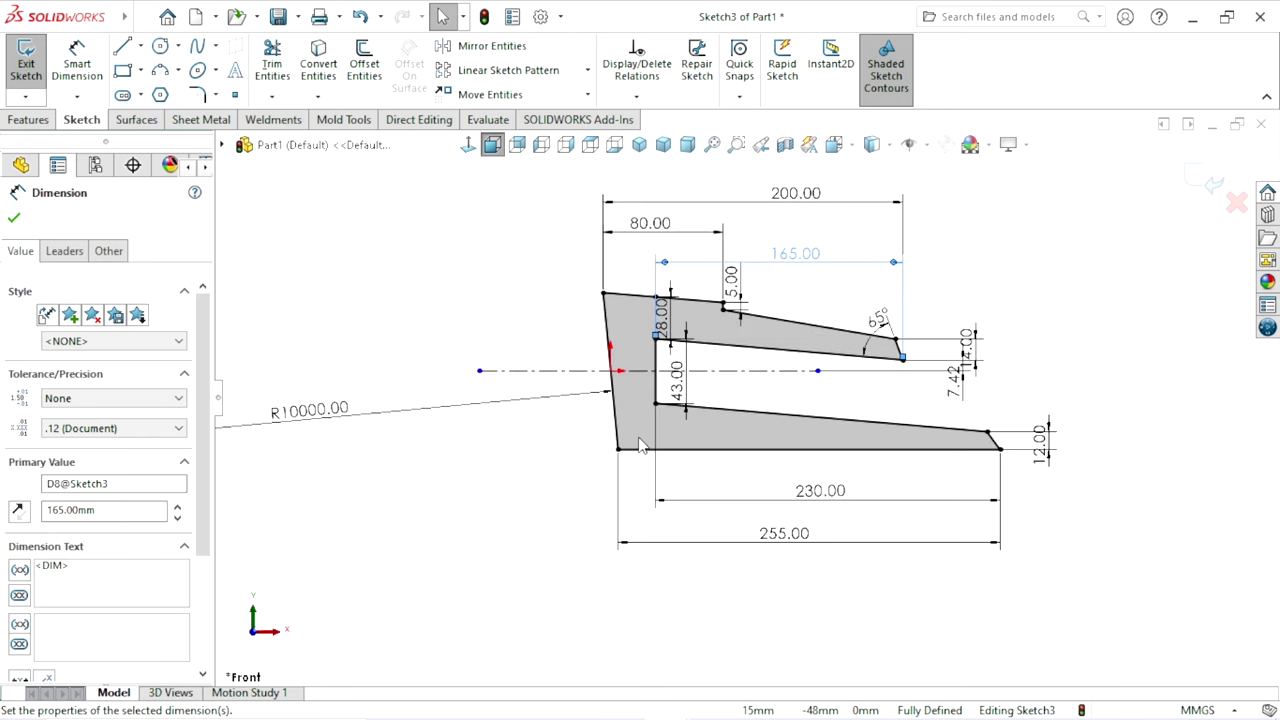
scroll(641, 447, down, 1)
scroll(641, 337, down, 1)
click(397, 262)
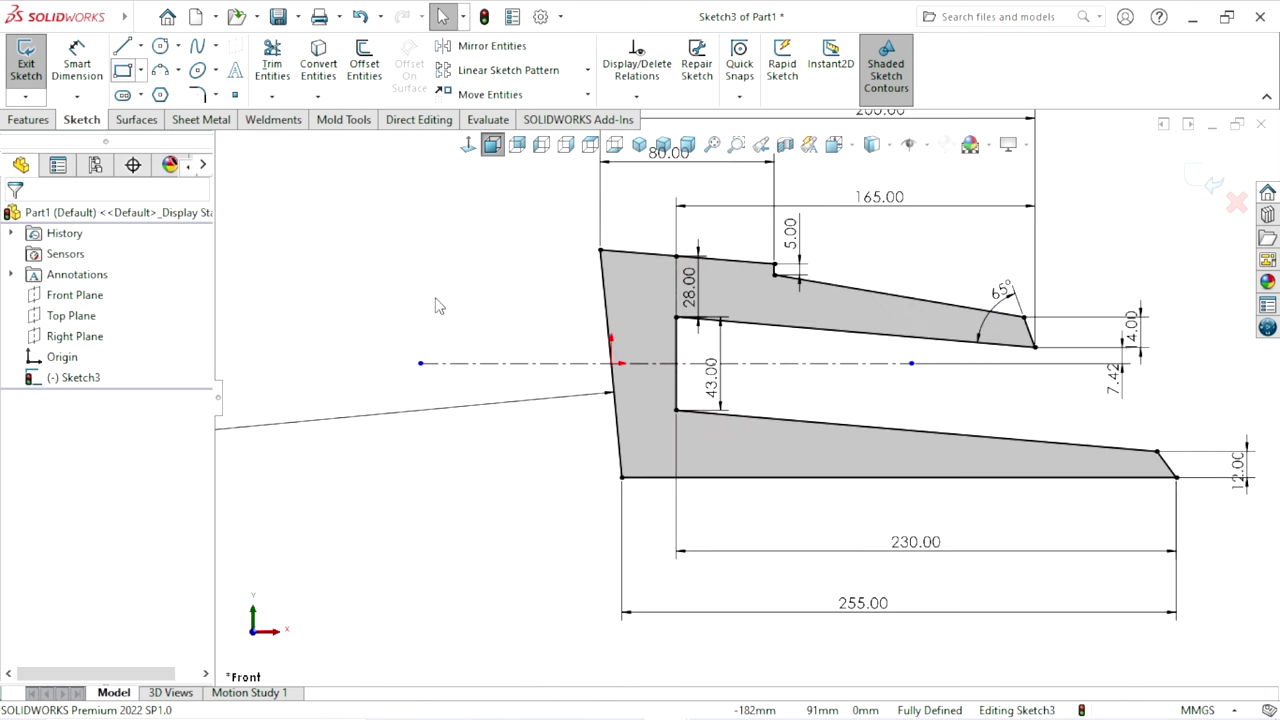
key(r)
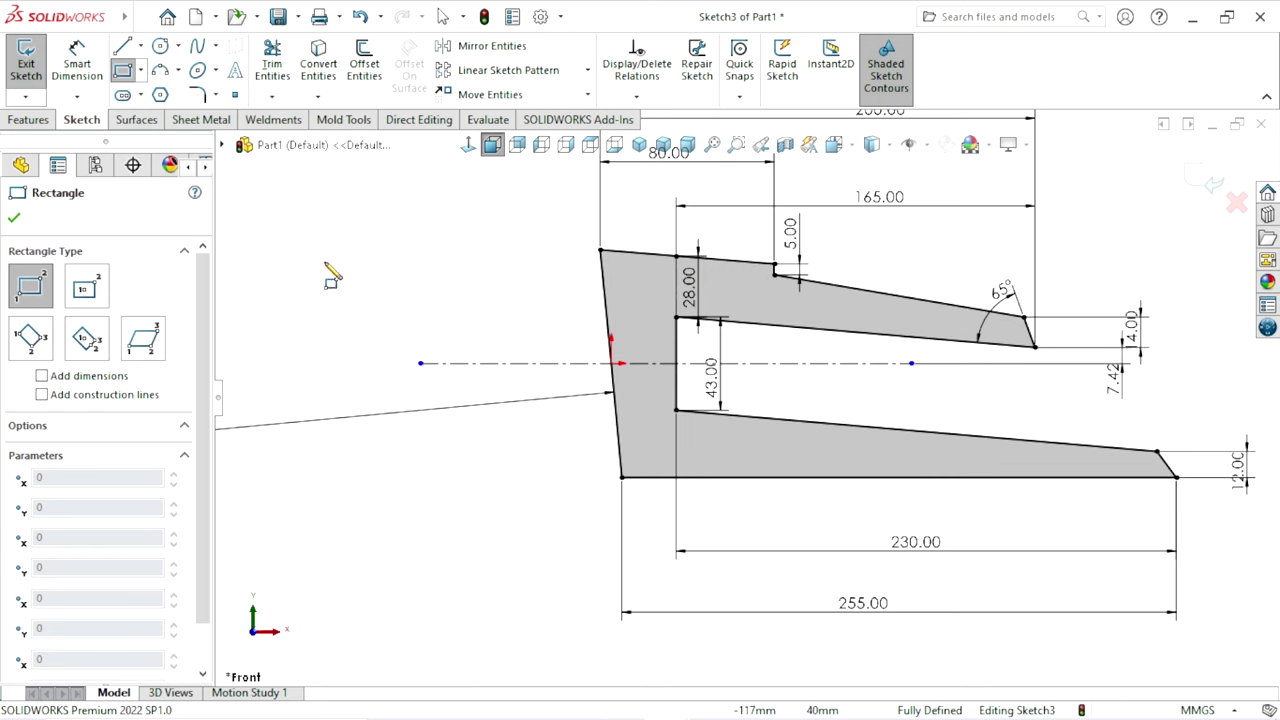
Draw the shank's top, left and bottom lines from the profile's slanted left edge.
click(122, 46)
key(z)
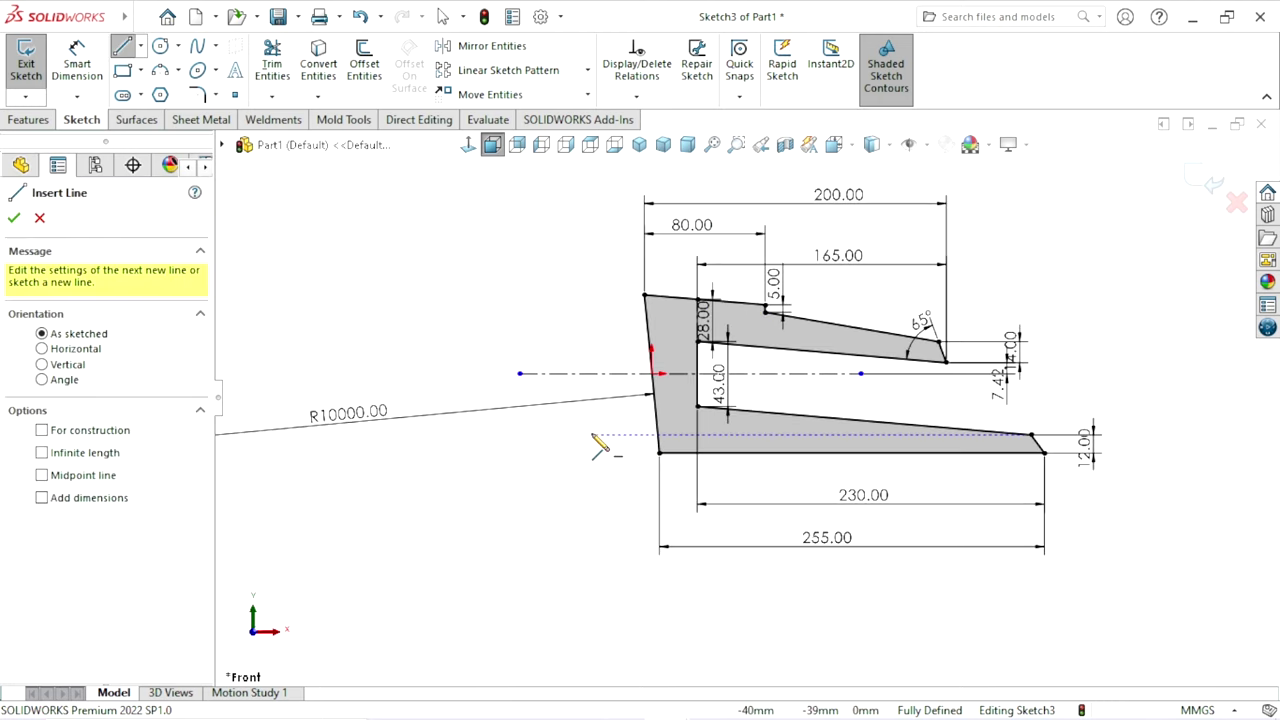
scroll(598, 445, down, 1)
scroll(563, 357, down, 1)
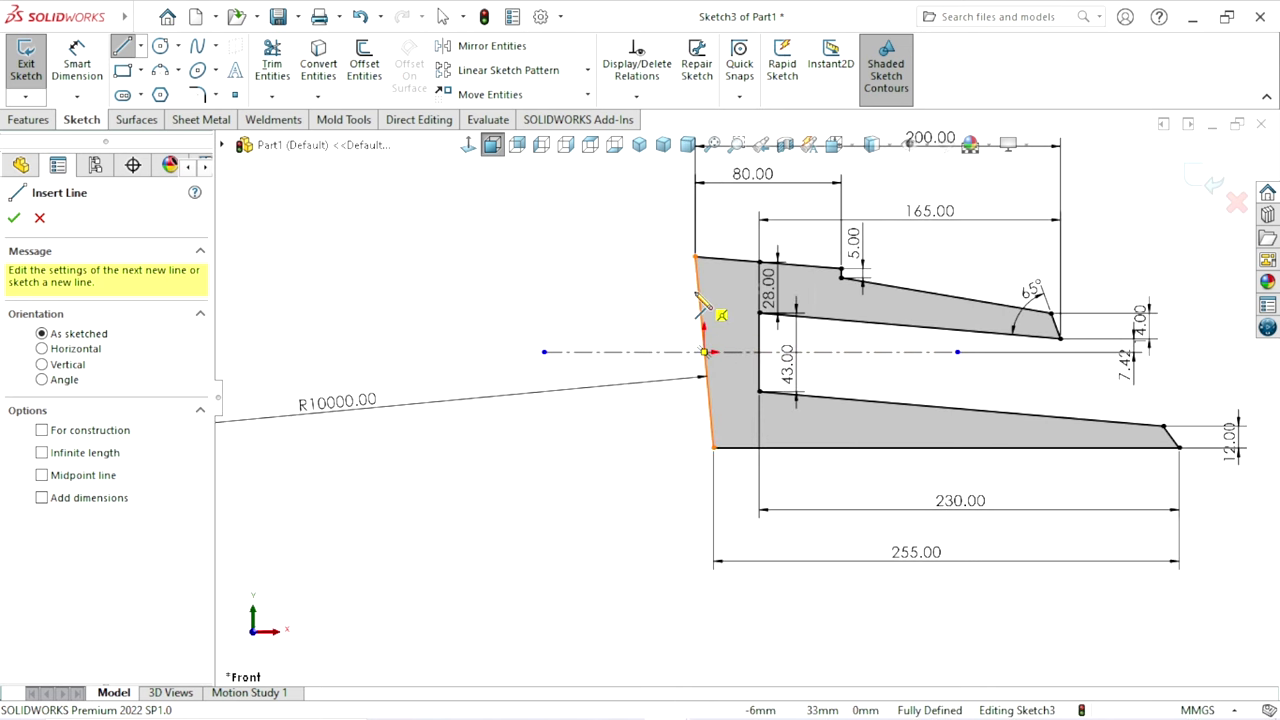
mouse_move(698, 290)
mouse_down()
mouse_move(510, 290)
mouse_move(516, 430)
mouse_up()
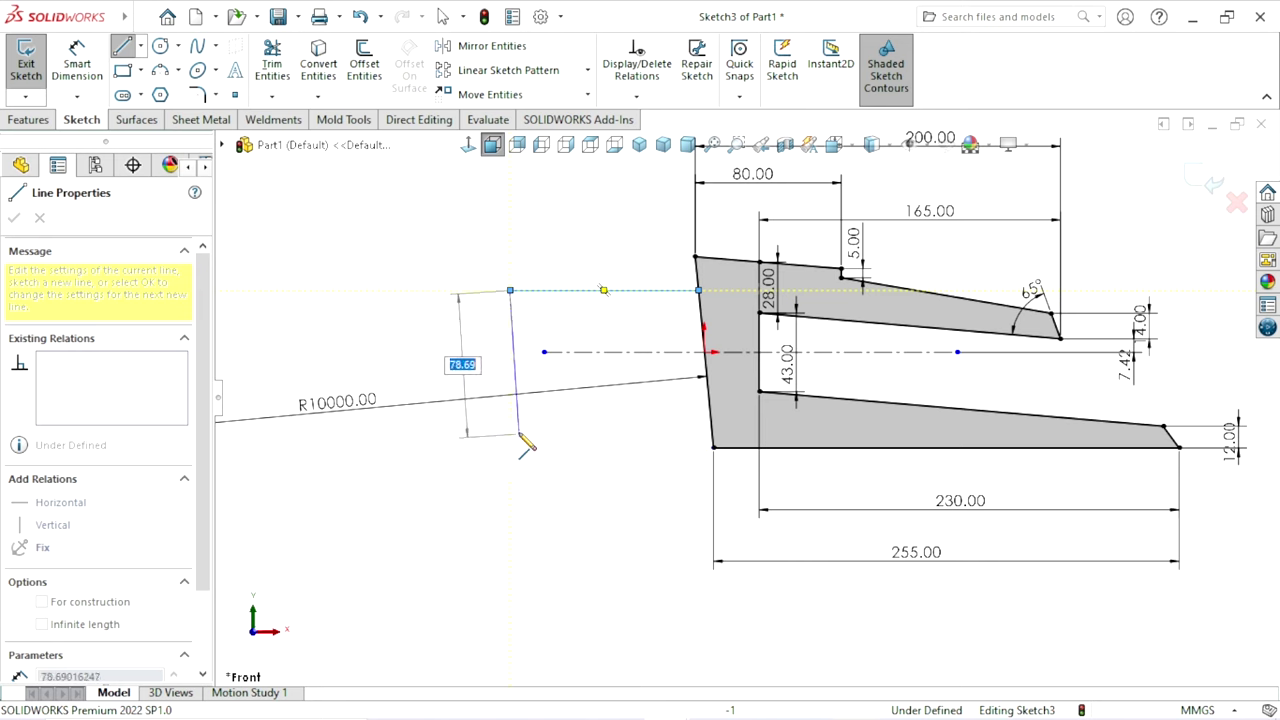
click(510, 426)
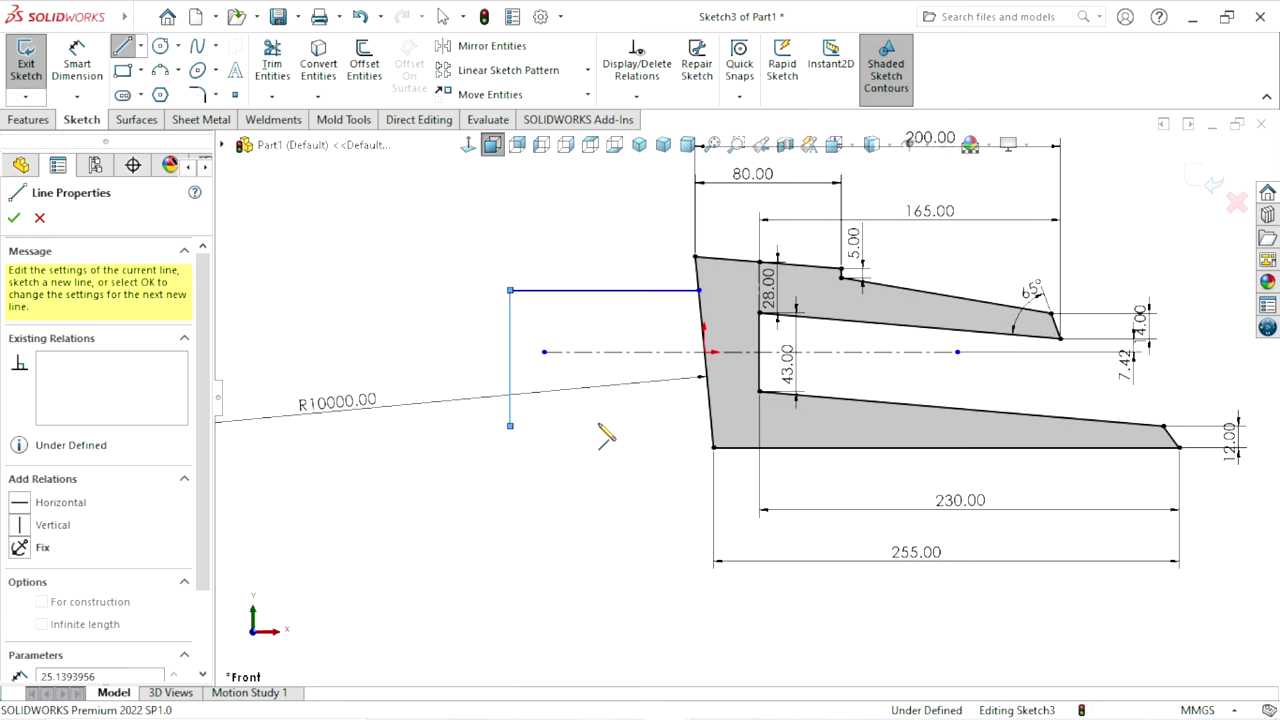
click(713, 428)
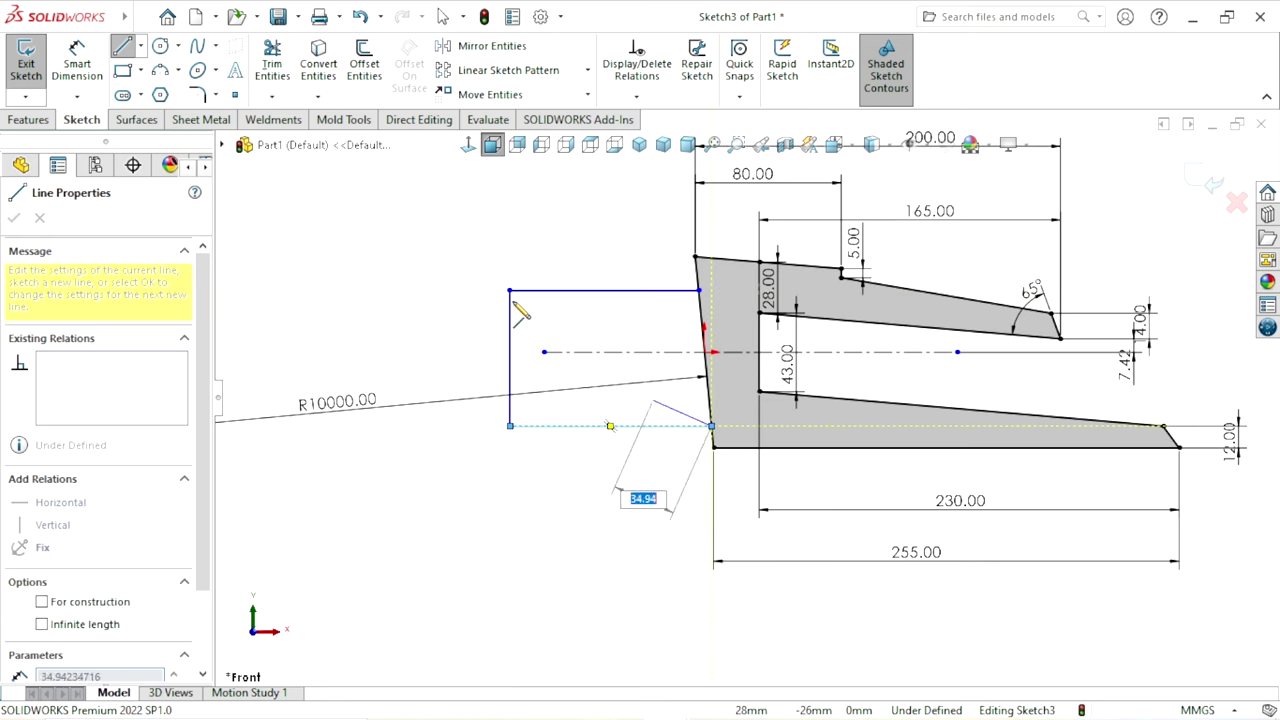
right_click(400, 232)
click(441, 247)
scroll(686, 429, up, 2)
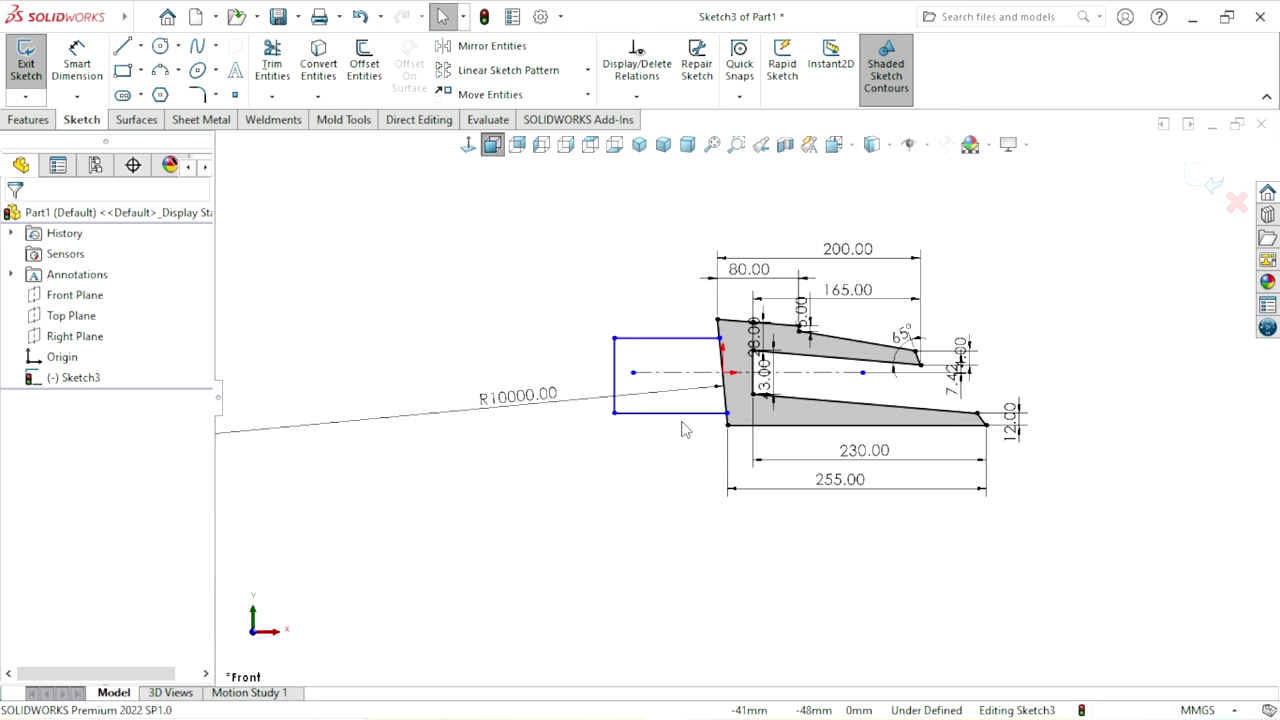
scroll(686, 429, down, 1)
scroll(614, 444, down, 1)
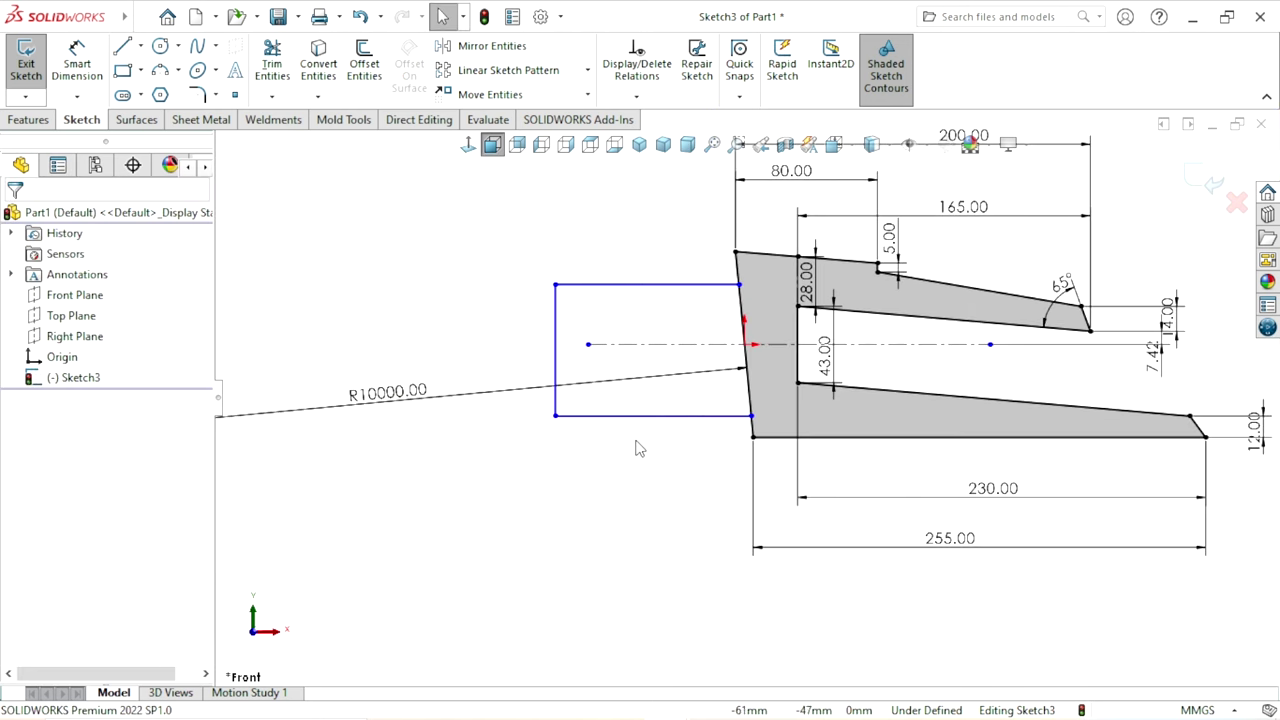
Select the shank's bottom and top lines, then clear the selection.
click(650, 418)
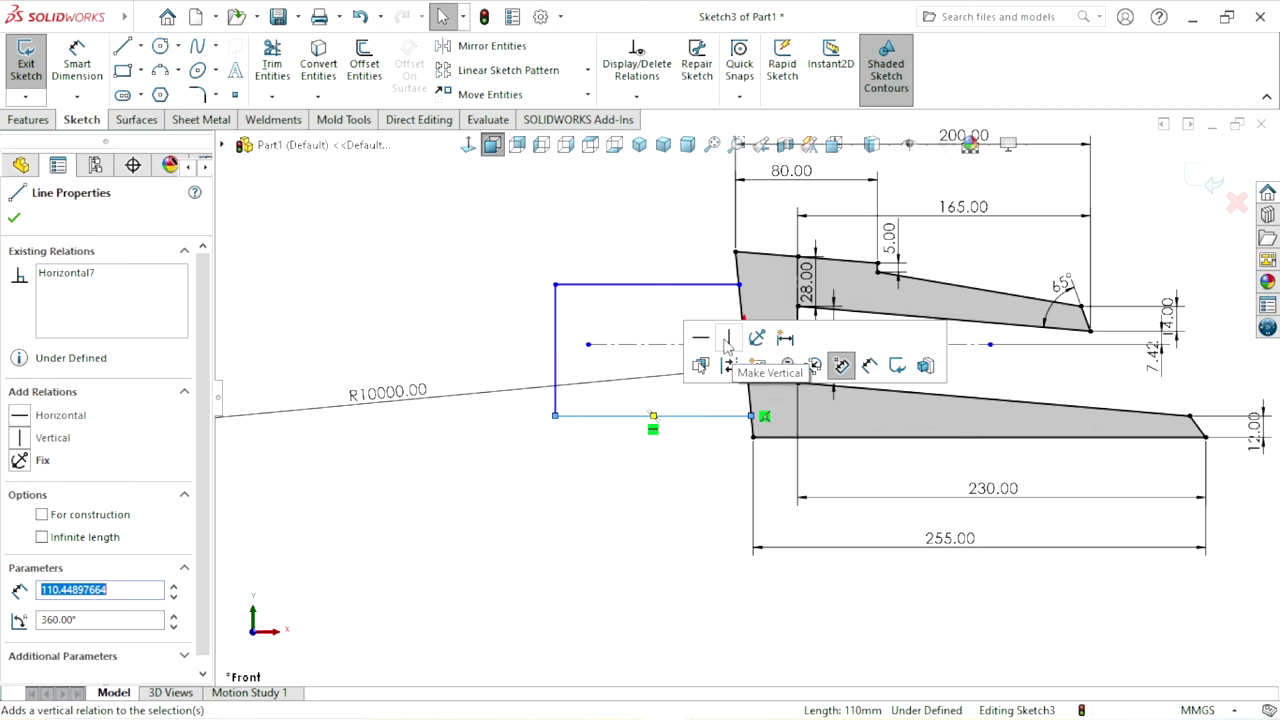
click(704, 344)
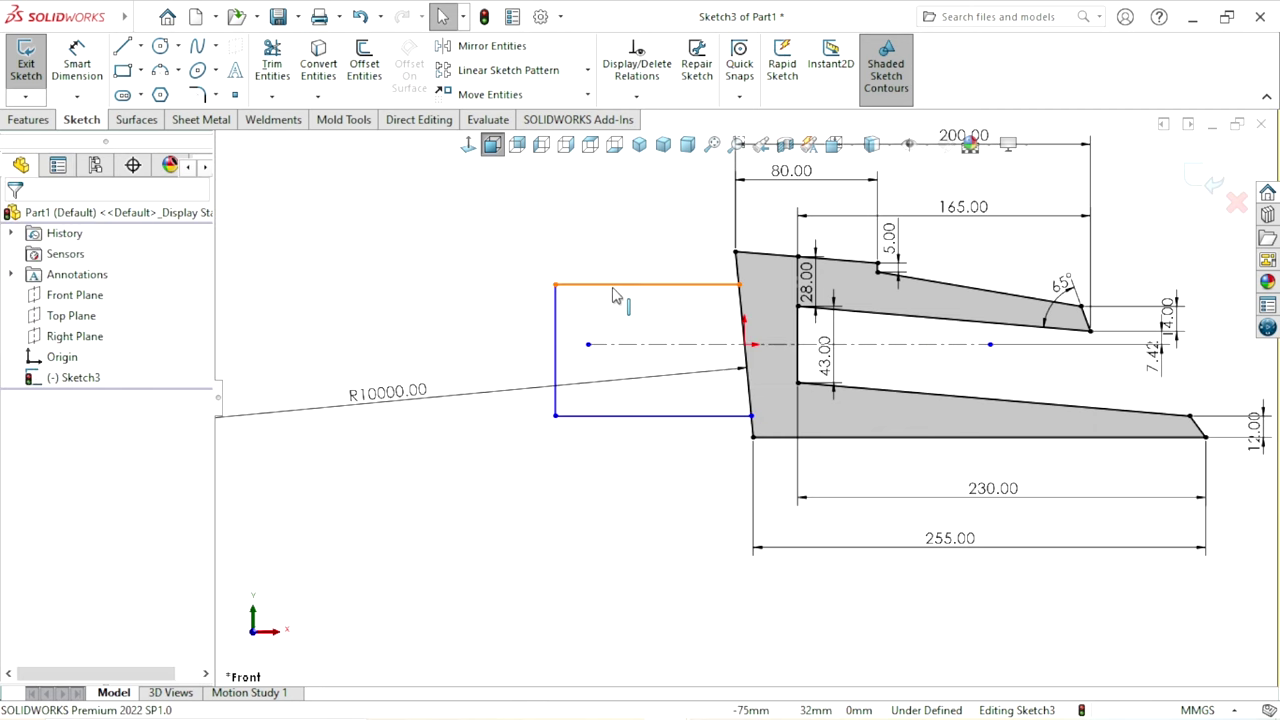
click(609, 286)
click(667, 204)
click(535, 555)
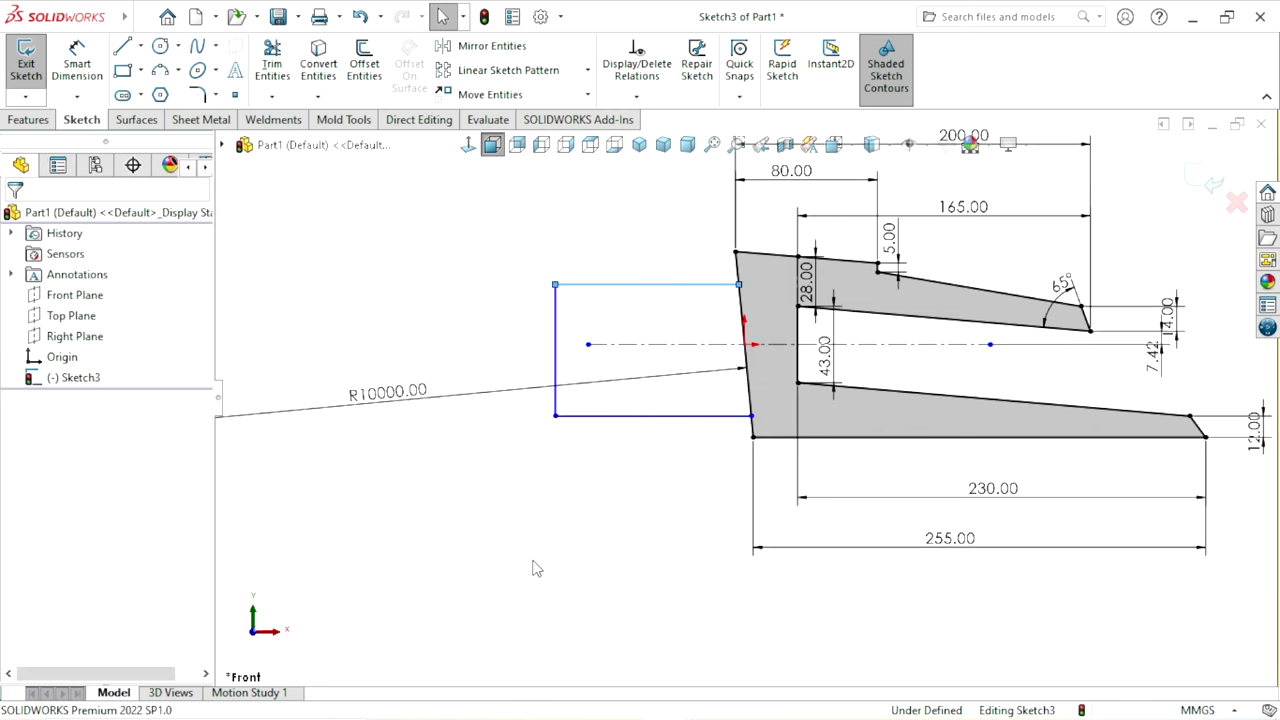
key(z)
scroll(700, 470, down, 2)
scroll(869, 345, down, 2)
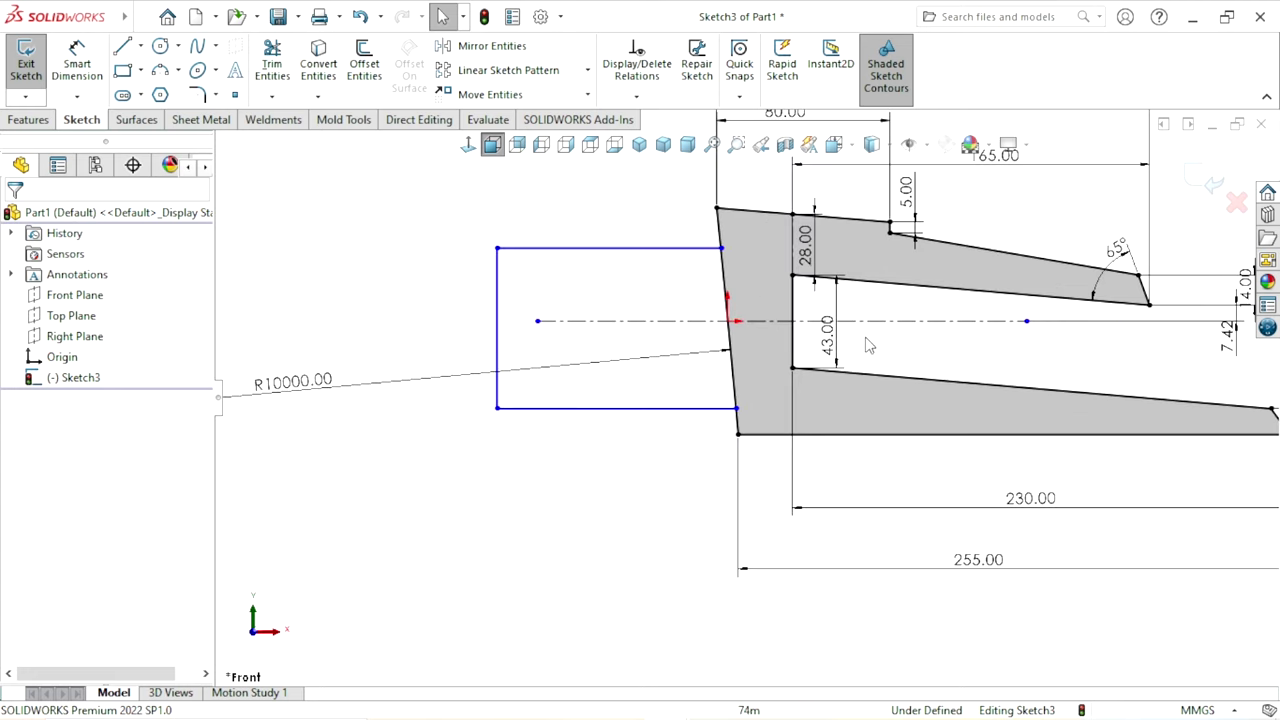
Make the shank's top and bottom lines symmetric about the centerline.
click(638, 249)
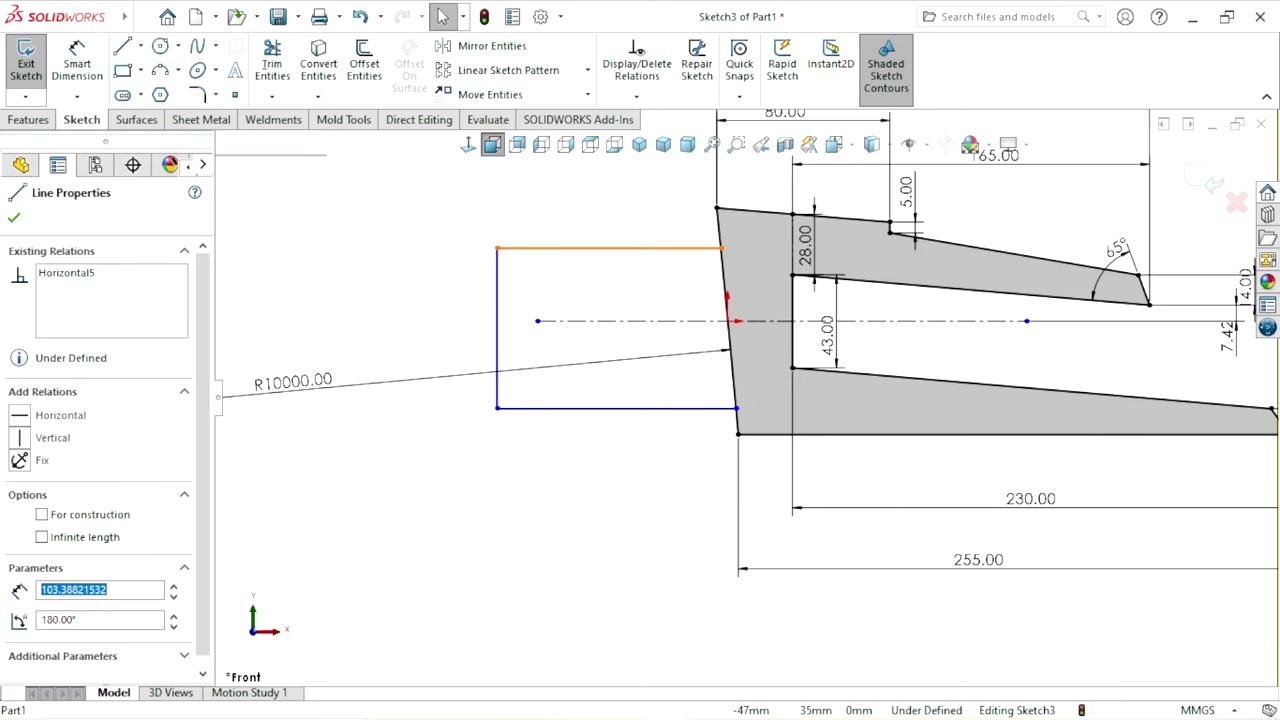
ctrl+click(645, 409)
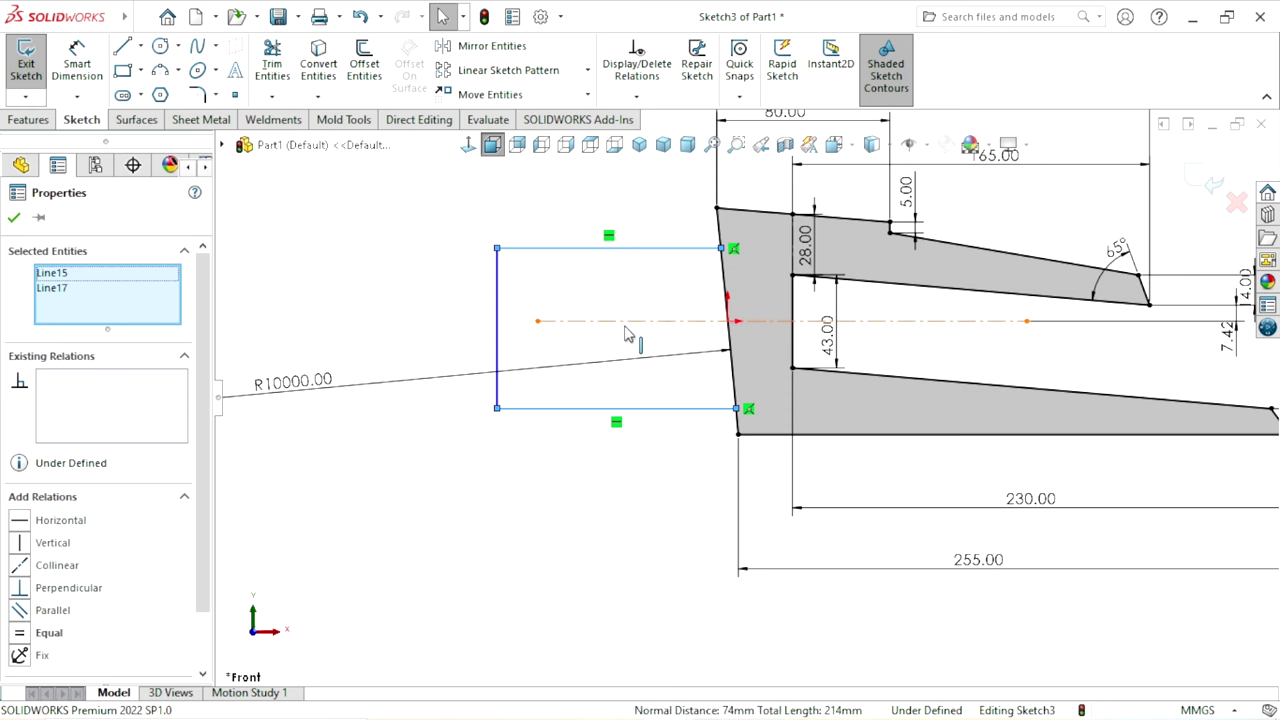
ctrl+click(631, 322)
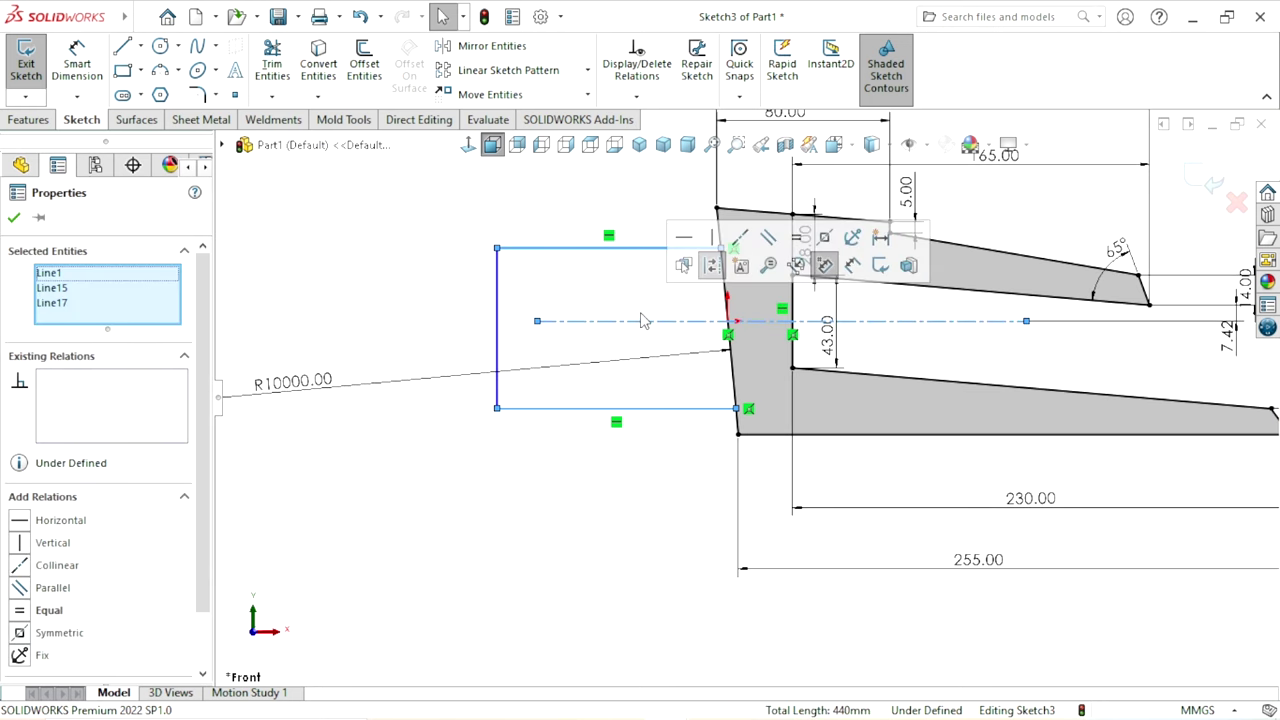
click(843, 234)
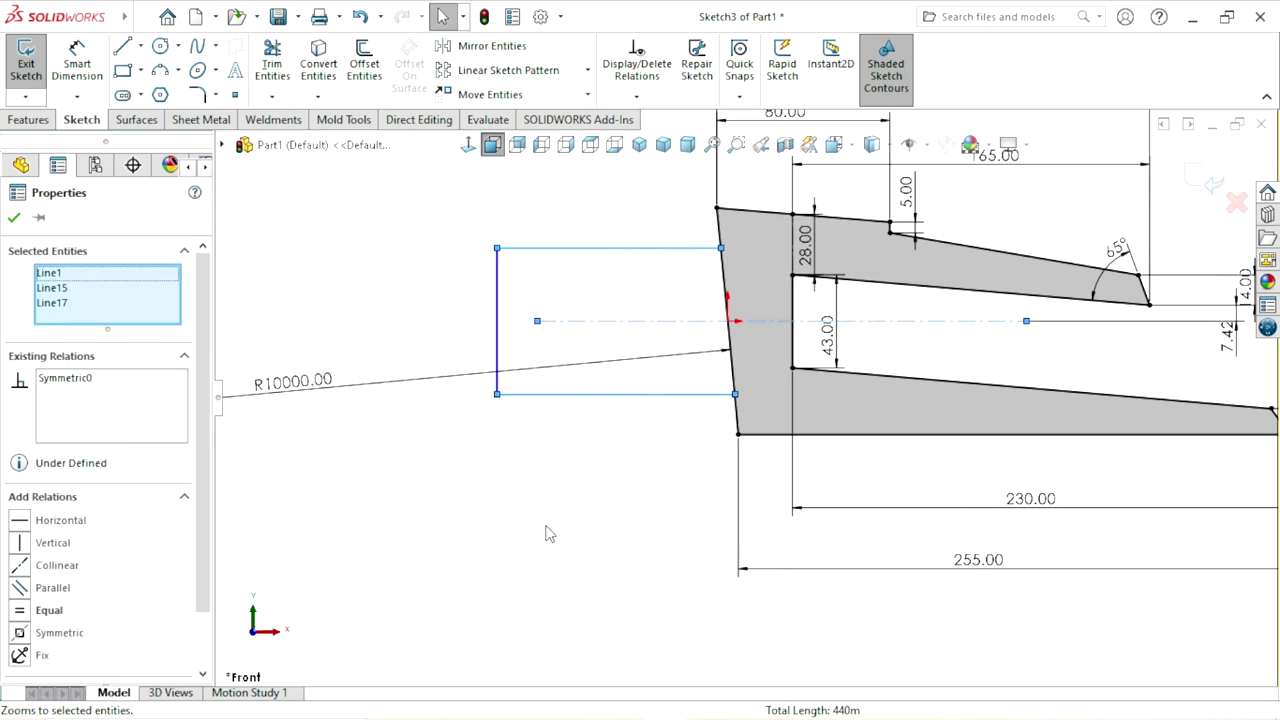
click(687, 432)
Dimension the shank's left vertical side to a 75 mm height.
click(77, 60)
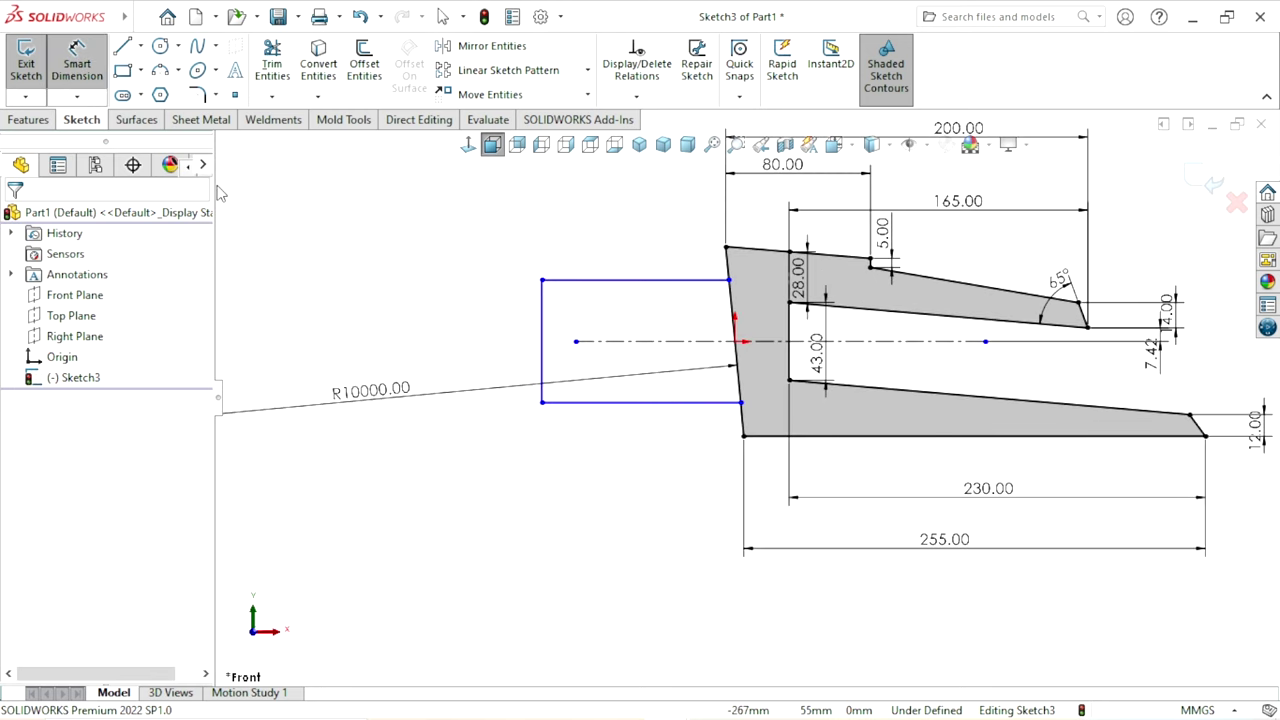
click(542, 358)
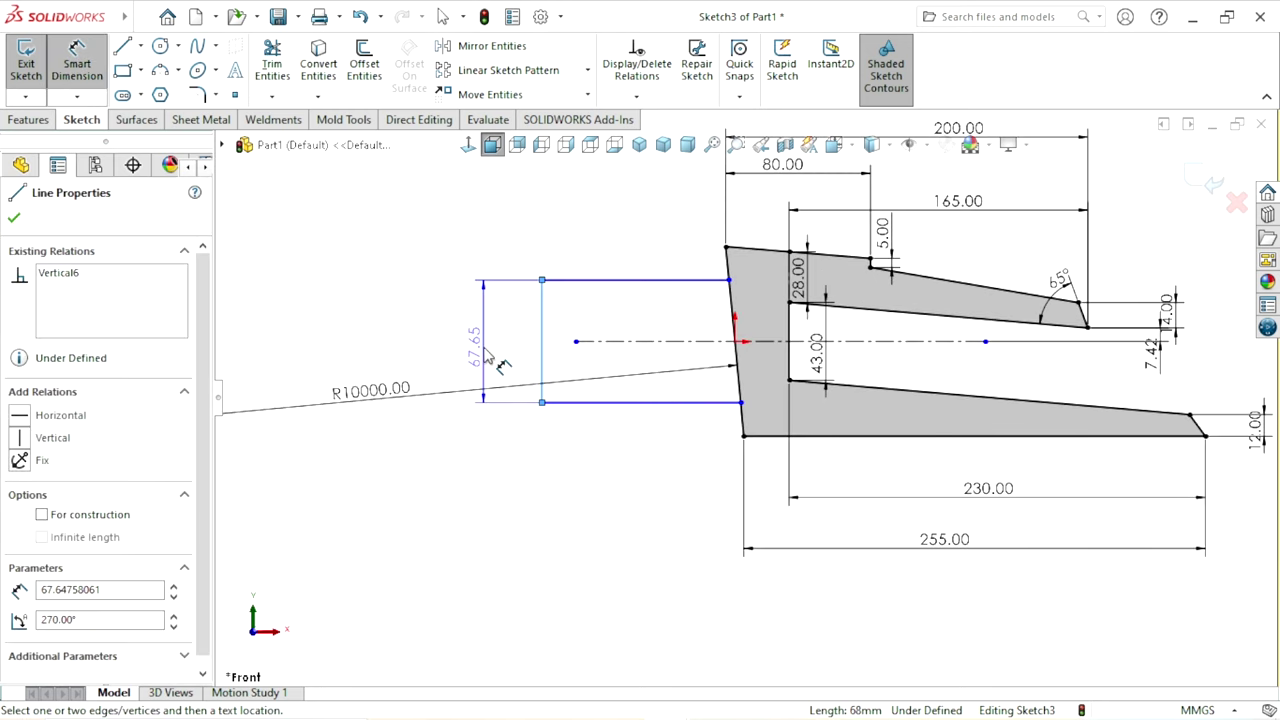
click(493, 355)
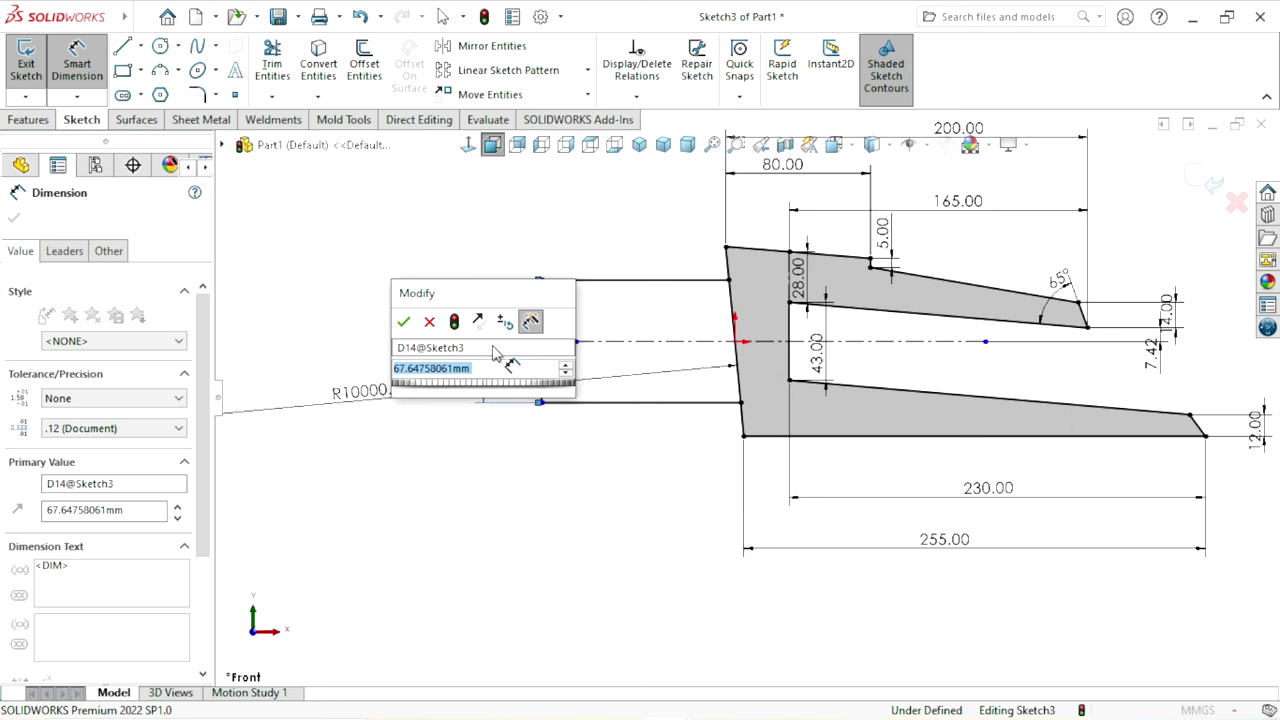
text(75)
click(404, 322)
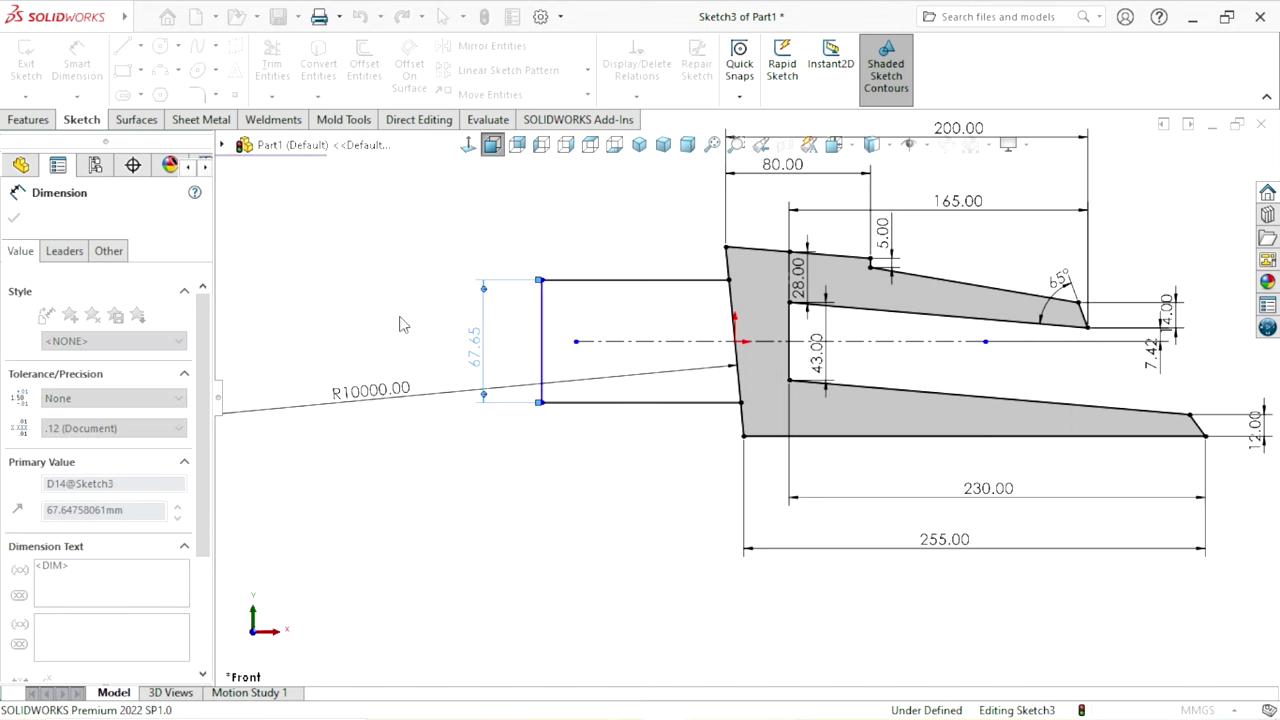
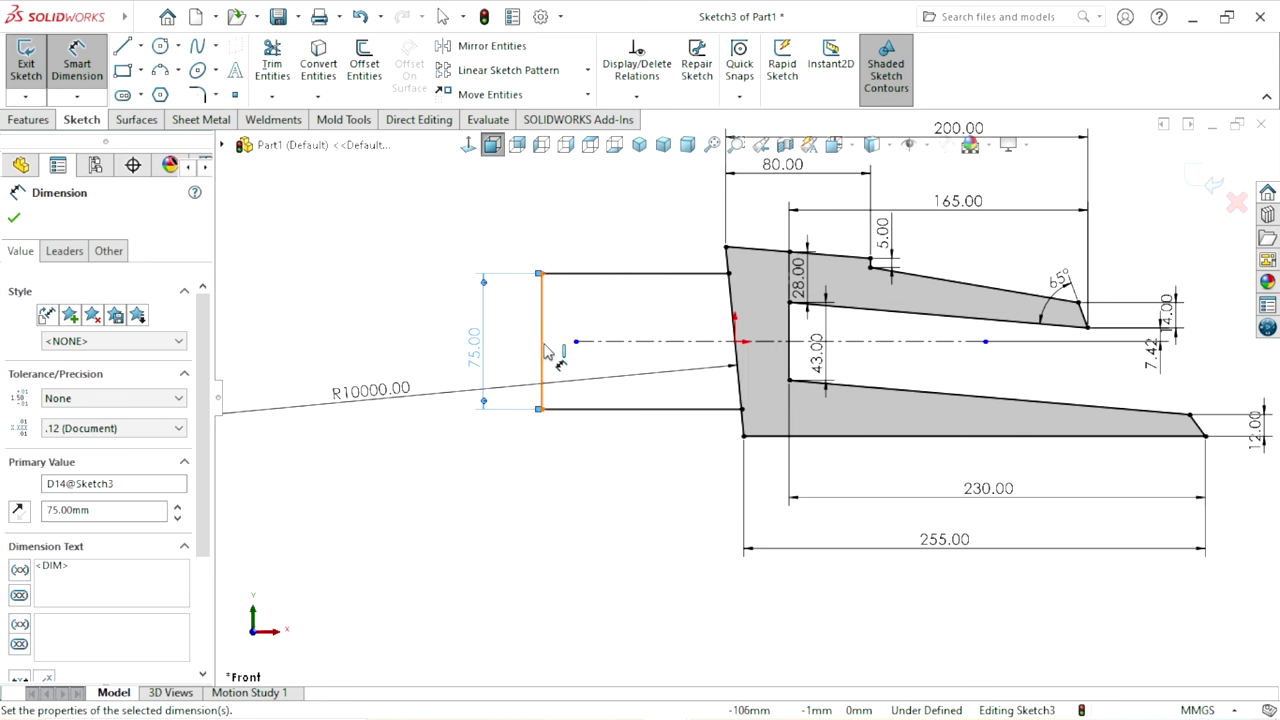
Dimension the rectangle's end line from the origin at 115 mm.
click(737, 344)
click(736, 341)
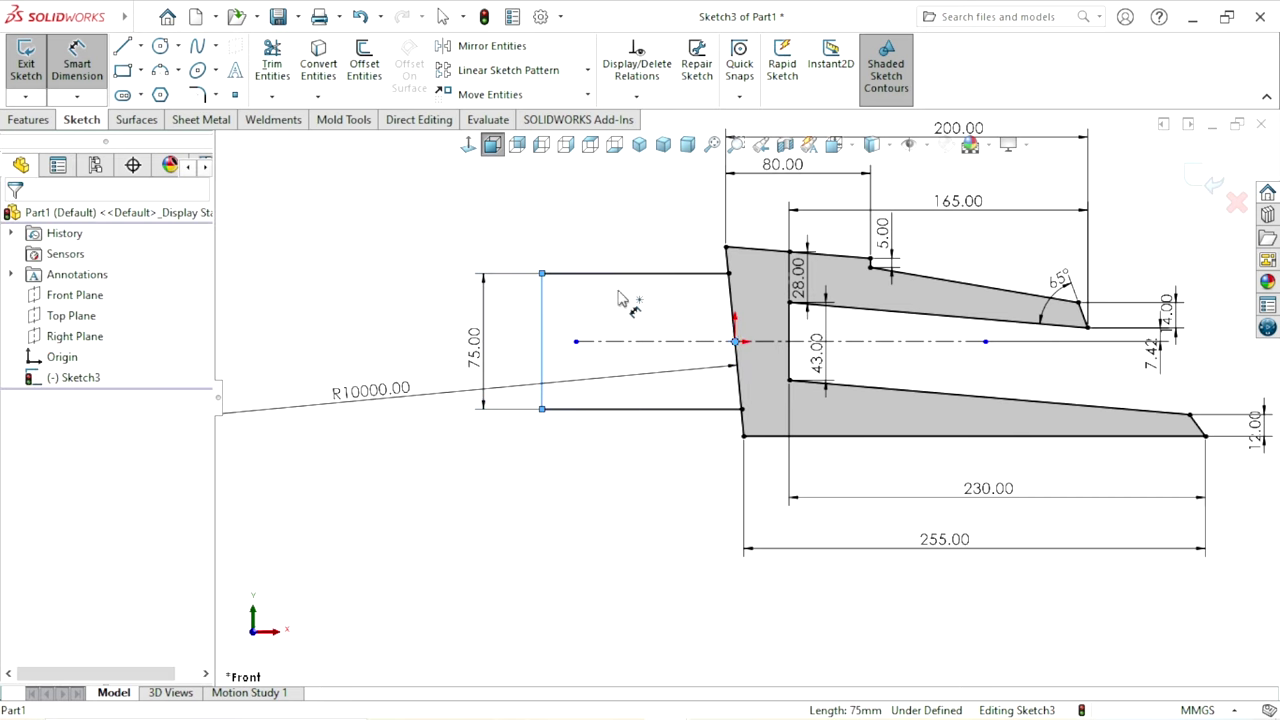
click(602, 233)
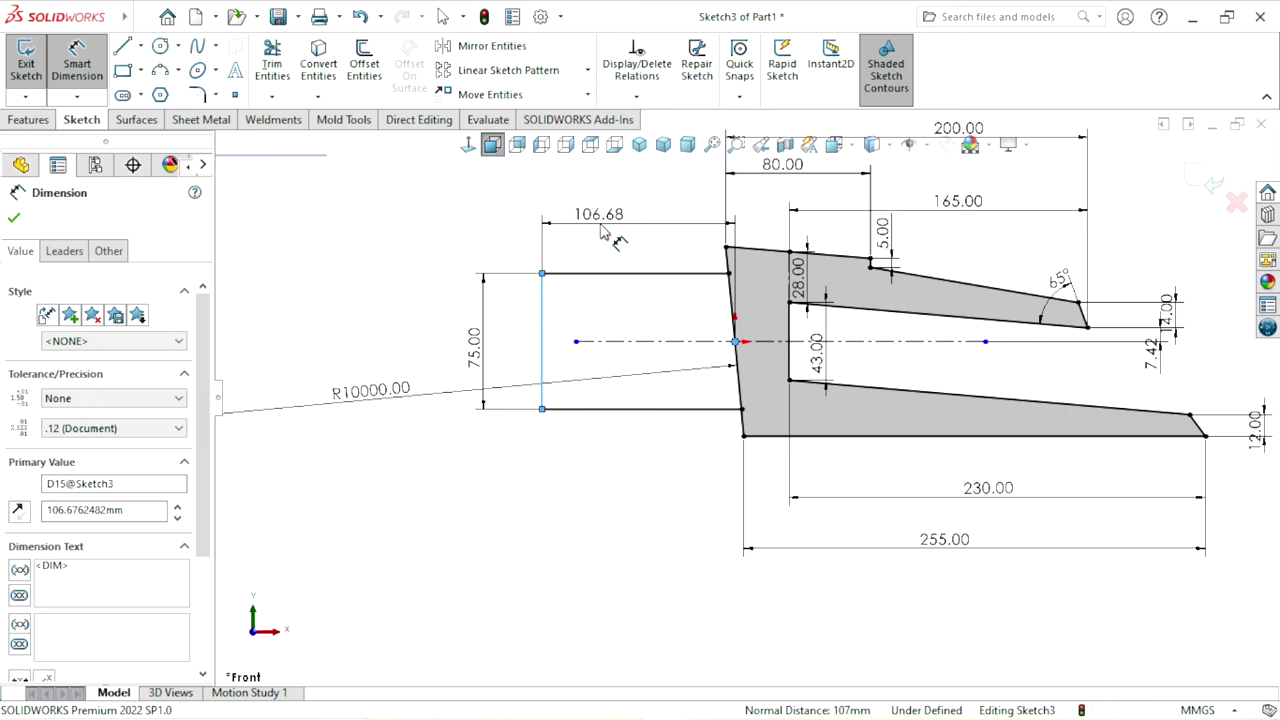
text(115)
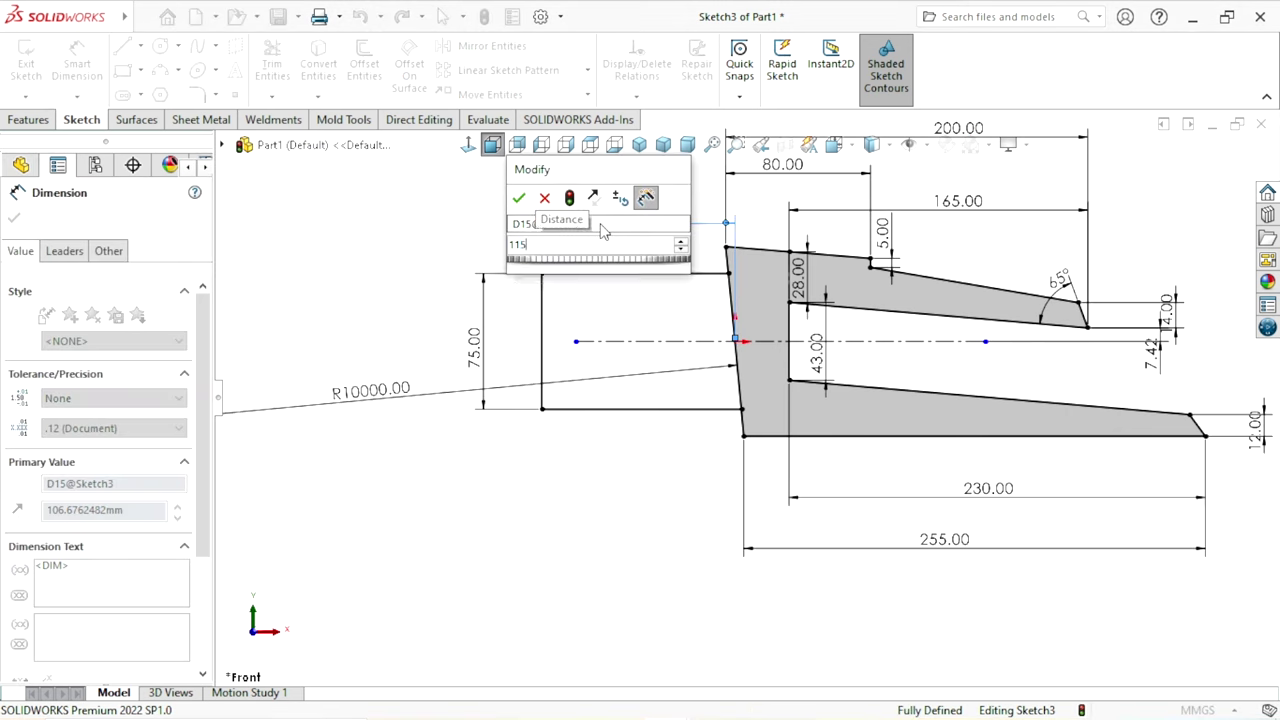
key(Escape)
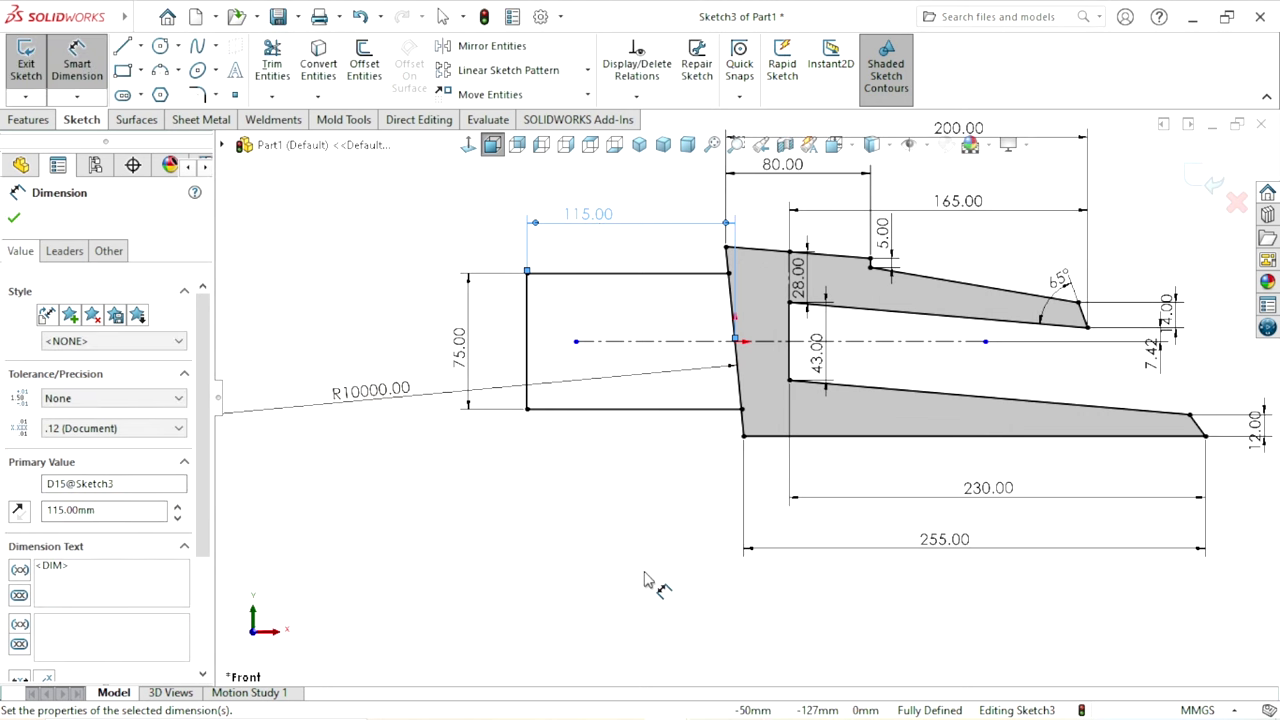
key(Escape)
Zoom around the fully defined sketch to check the 255 mm overall length dimension.
scroll(650, 572, up, 2)
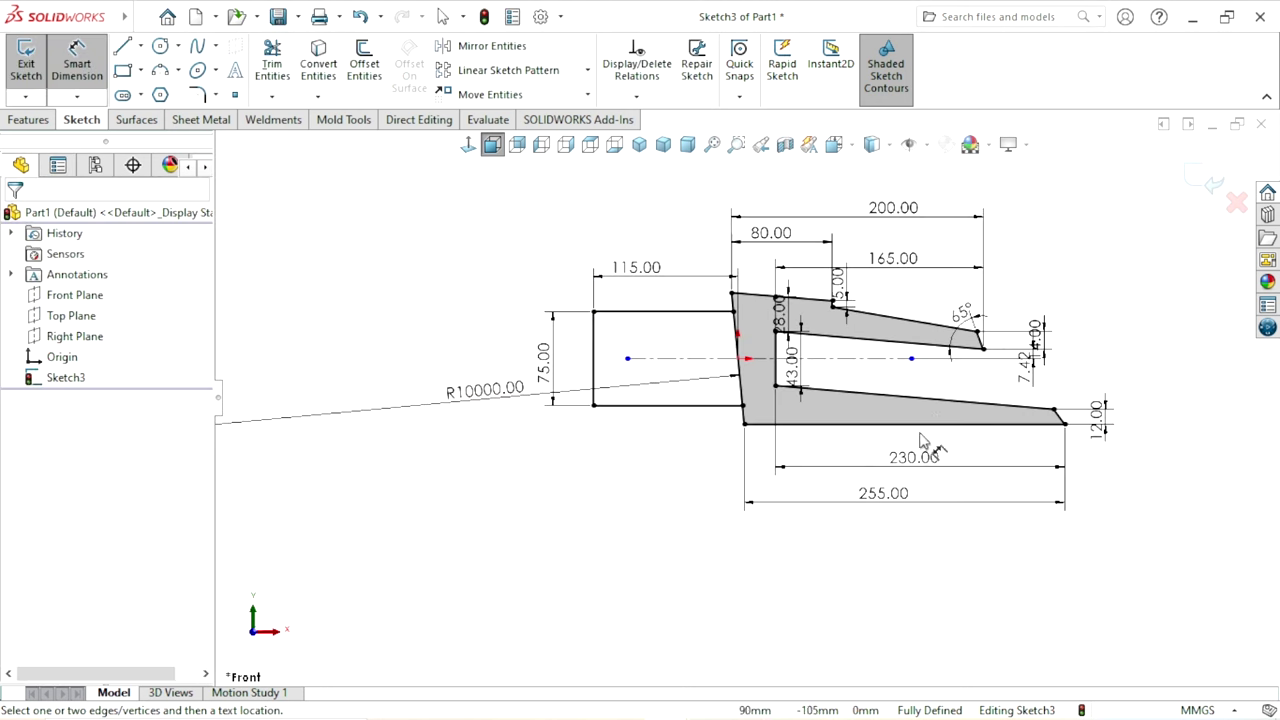
scroll(943, 386, down, 2)
scroll(1033, 537, down, 1)
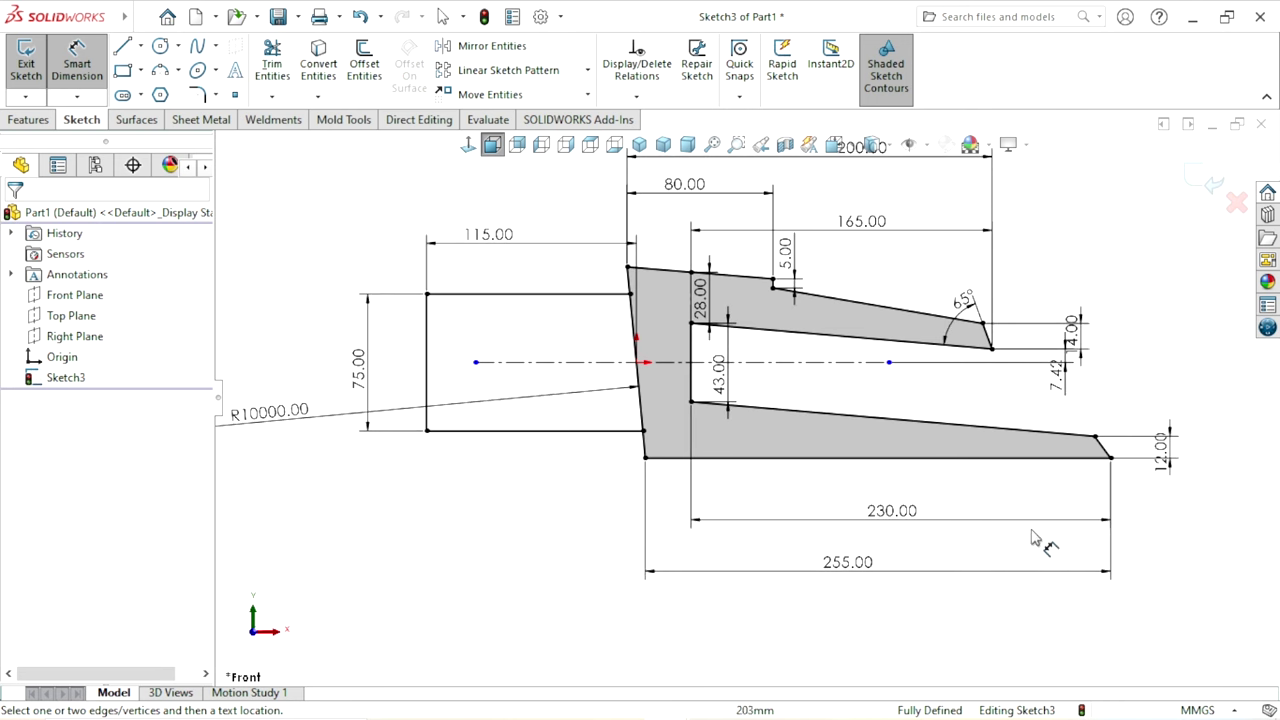
click(1110, 577)
scroll(987, 515, up, 2)
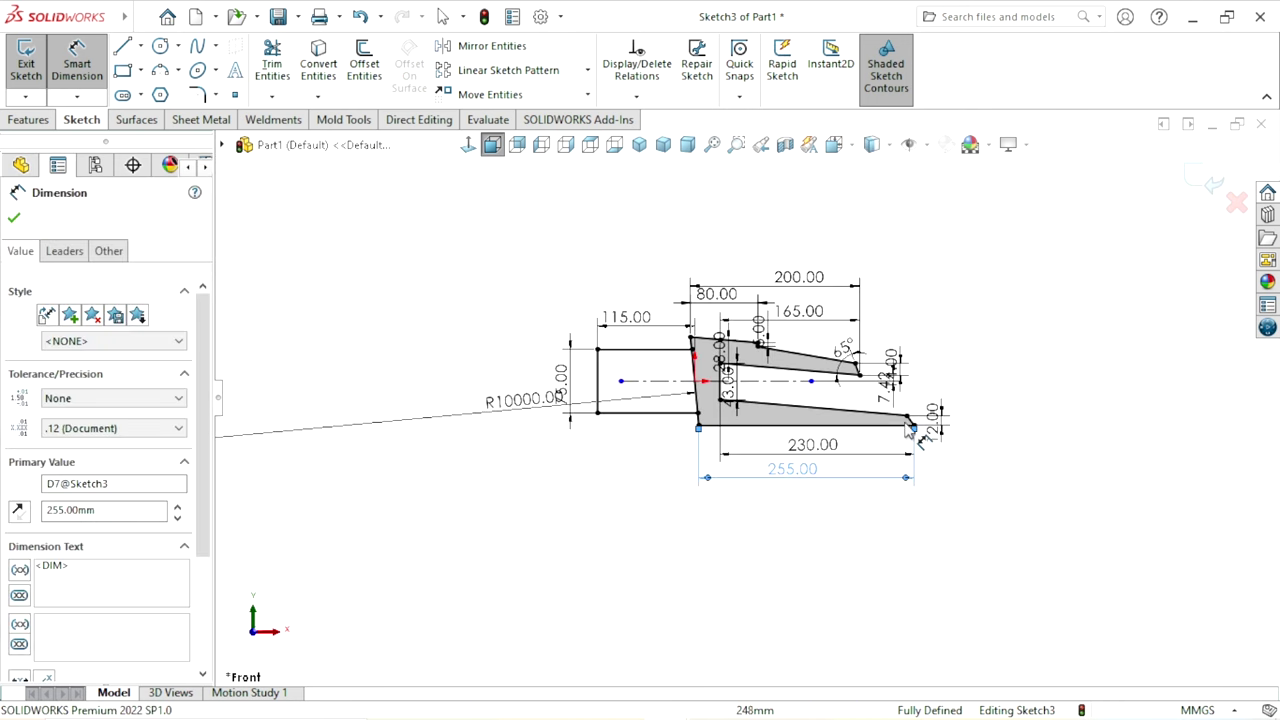
scroll(1100, 490, down, 1)
scroll(1140, 475, down, 1)
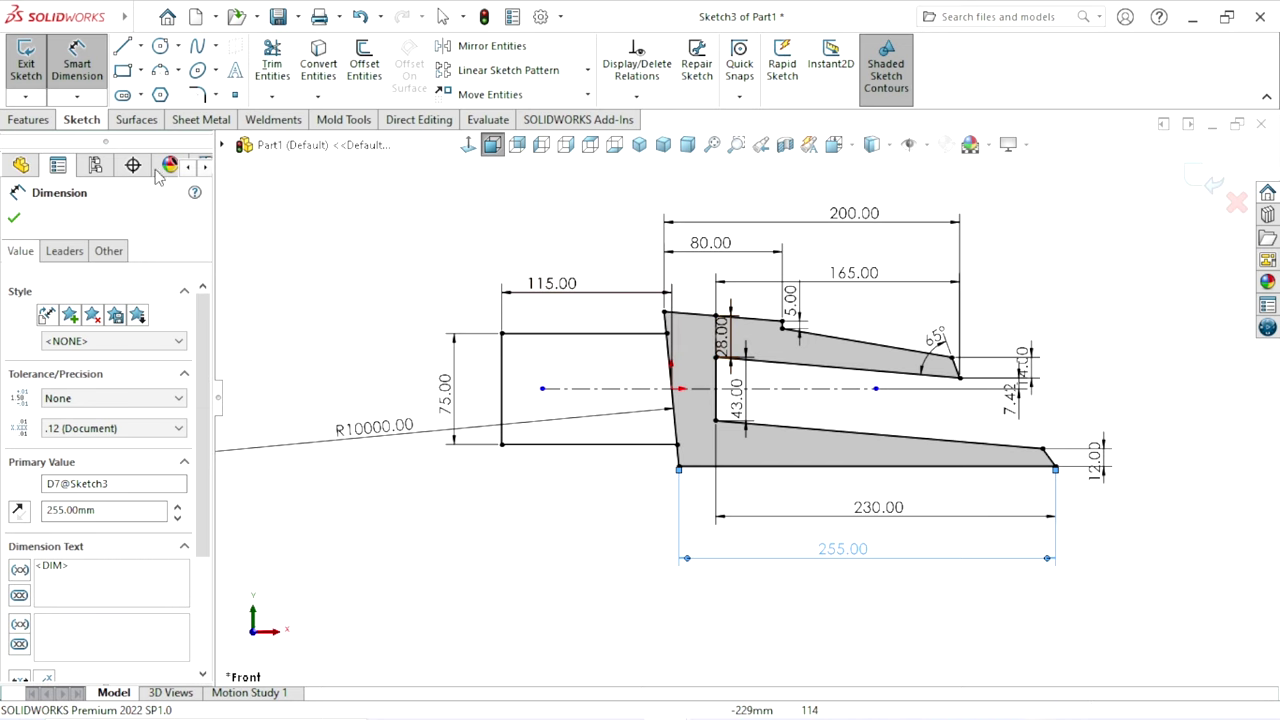
Close the dimension properties and dismiss the save reminder.
click(15, 220)
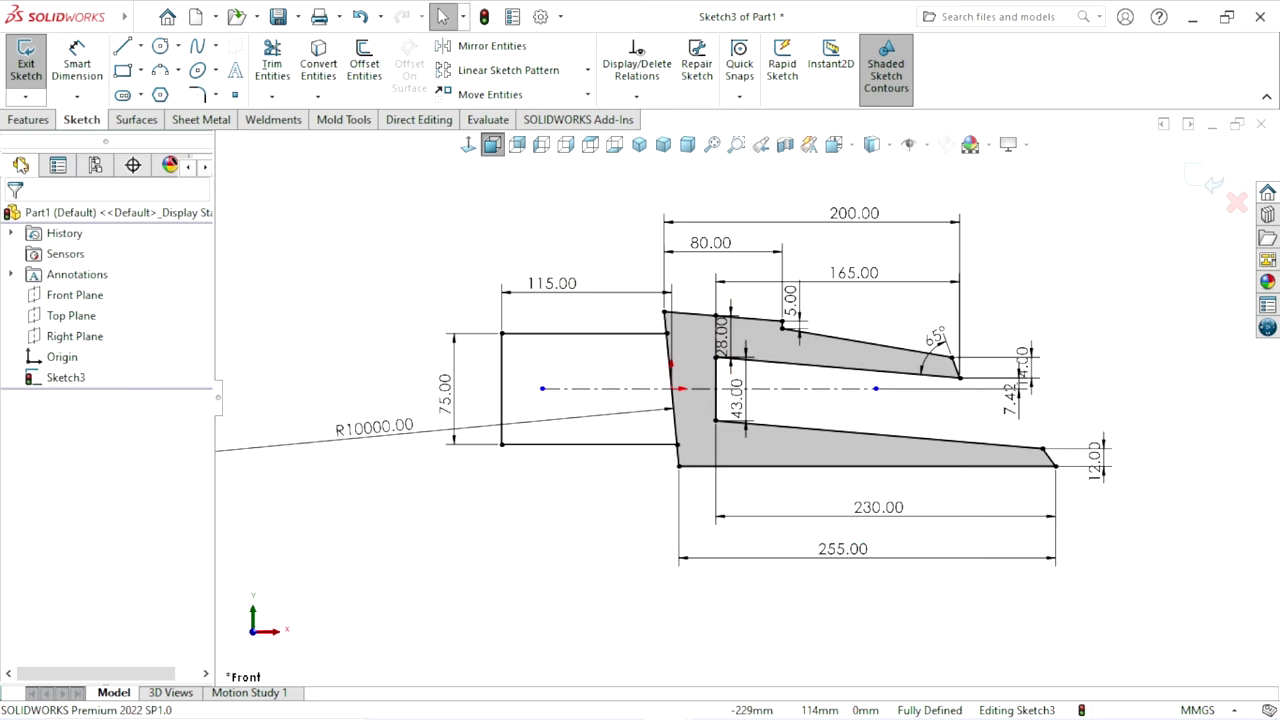
scroll(88, 112, up, 1)
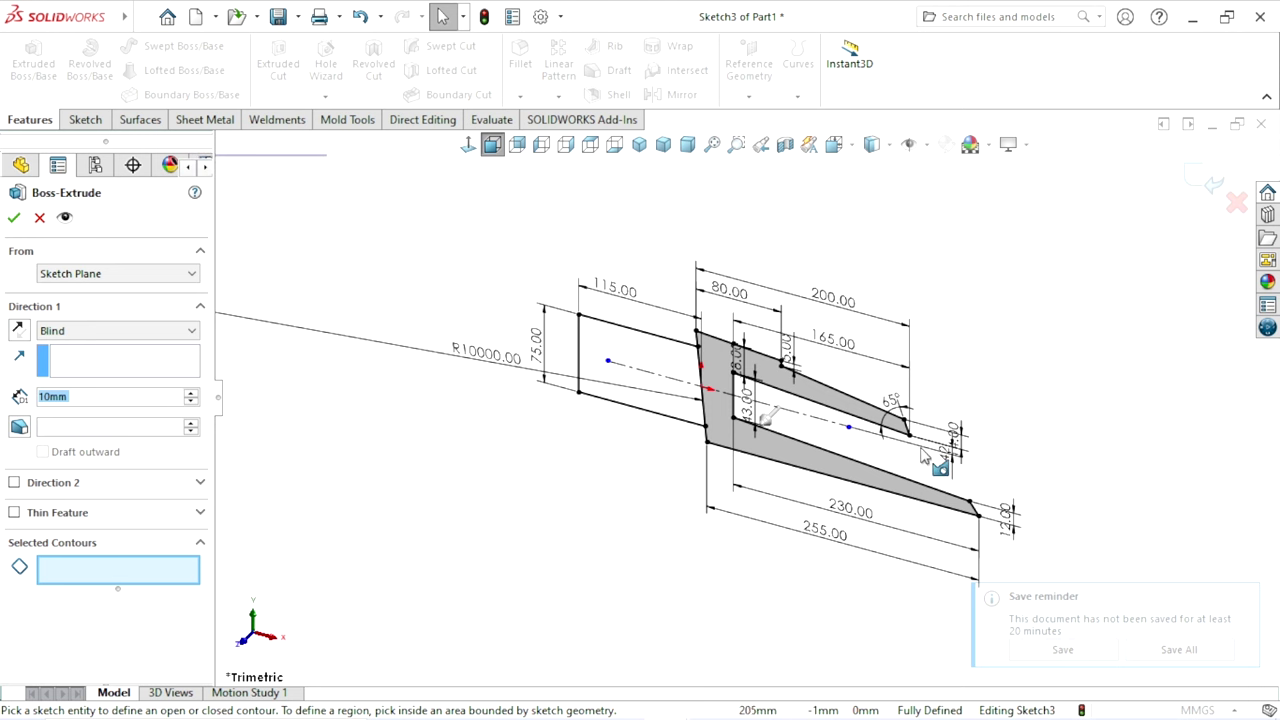
scroll(930, 452, down, 3)
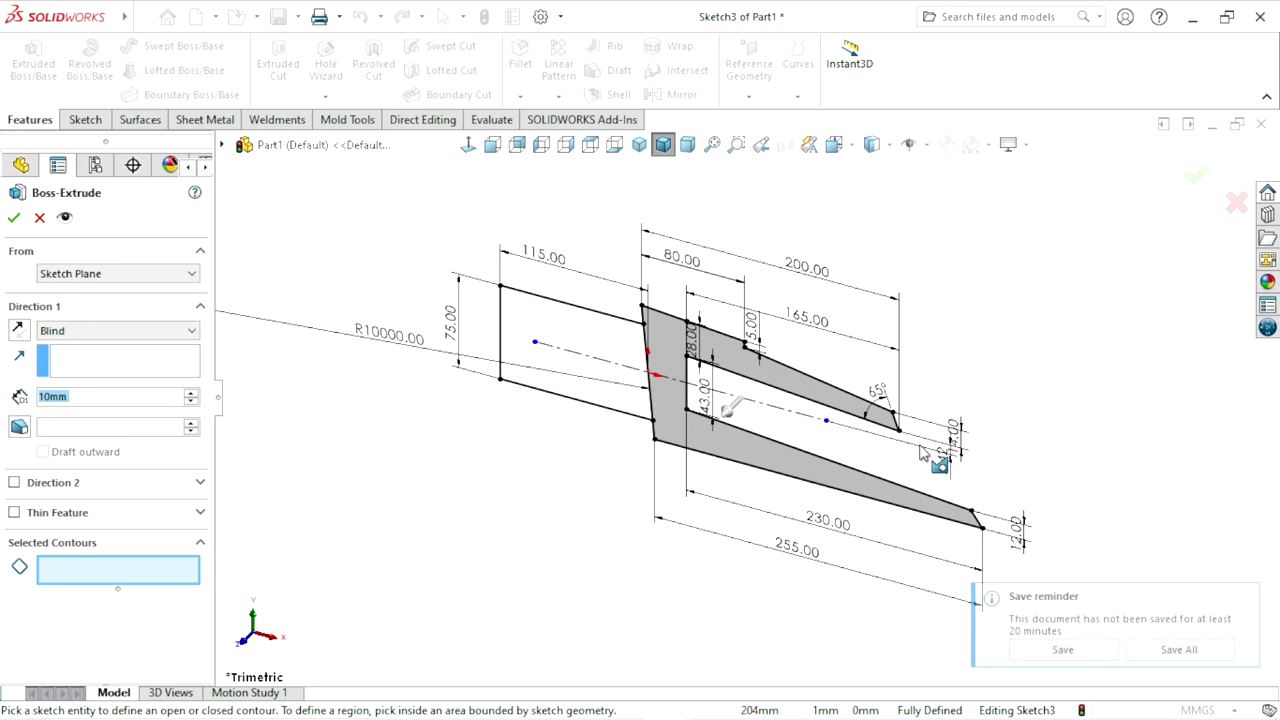
click(1241, 597)
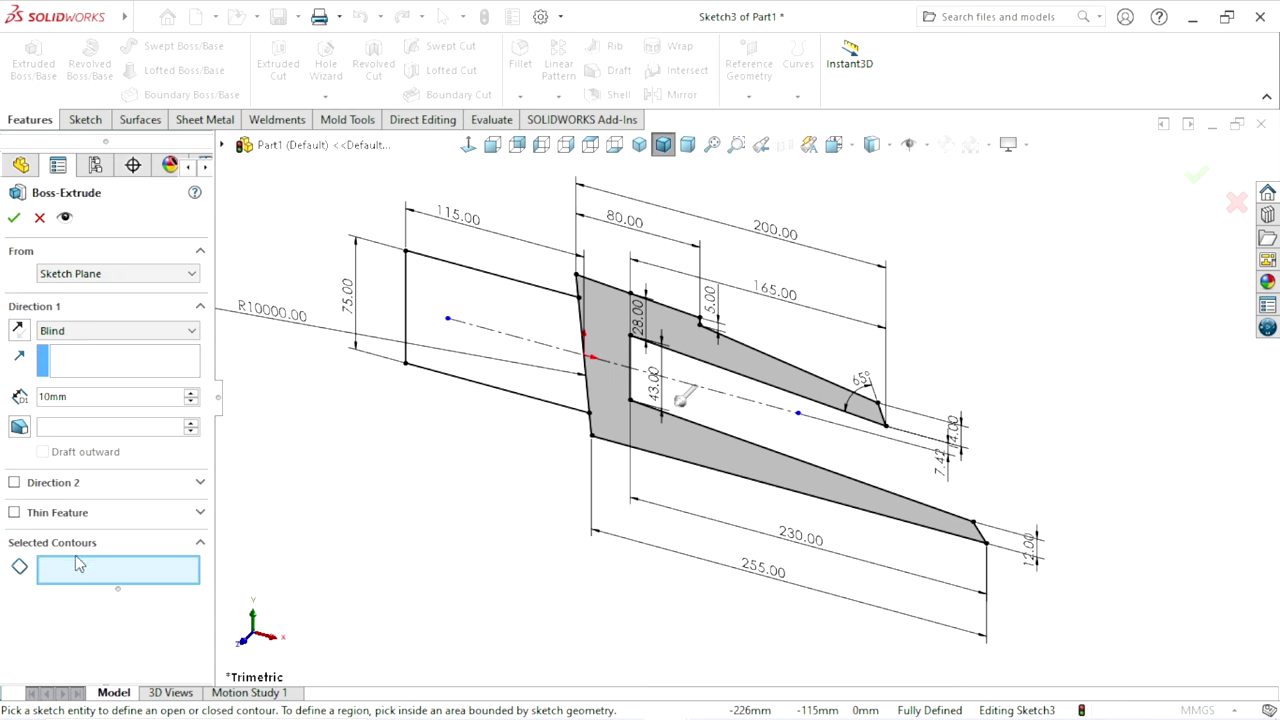
Extrude the fork region of Sketch3 108 mm with a Mid Plane end condition.
click(701, 348)
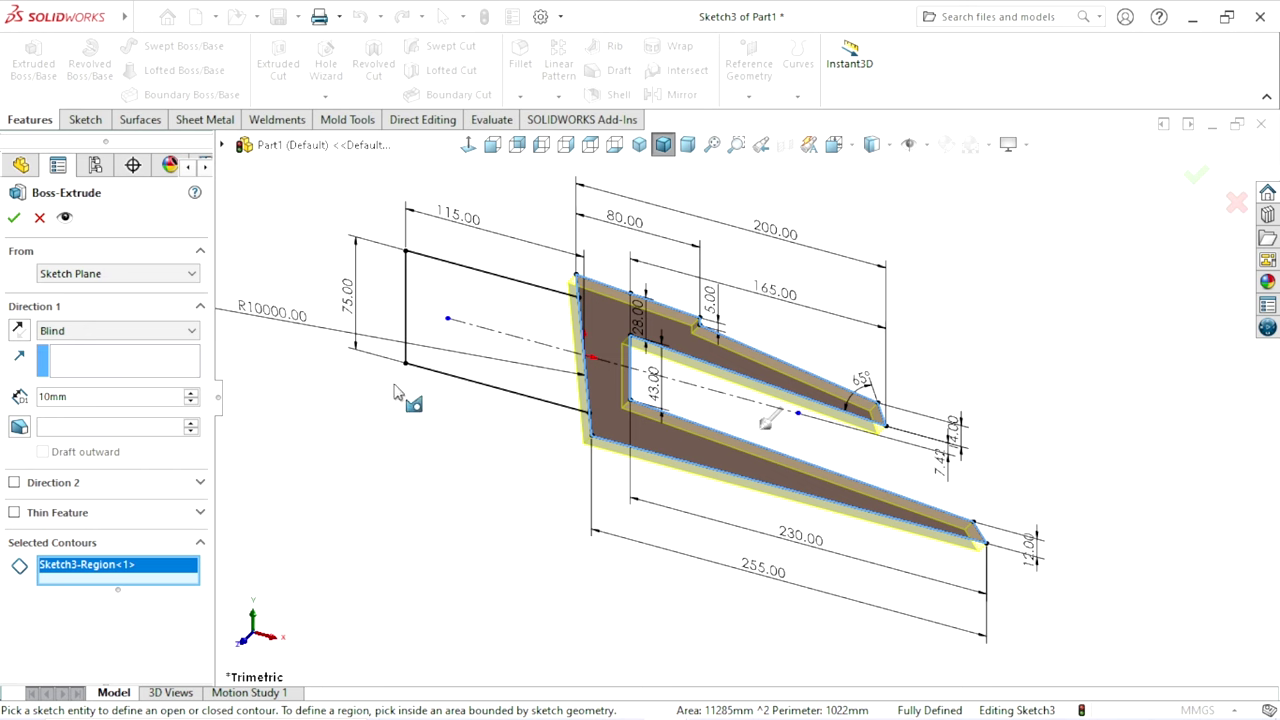
click(73, 336)
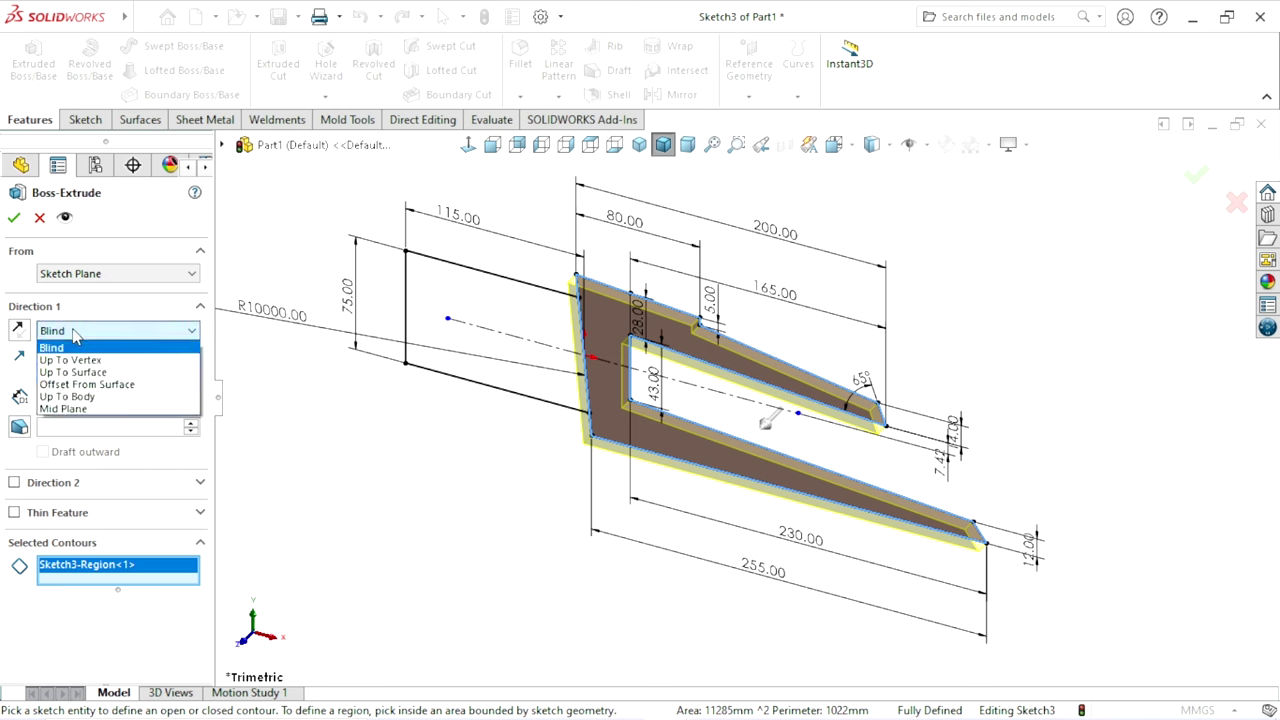
click(82, 410)
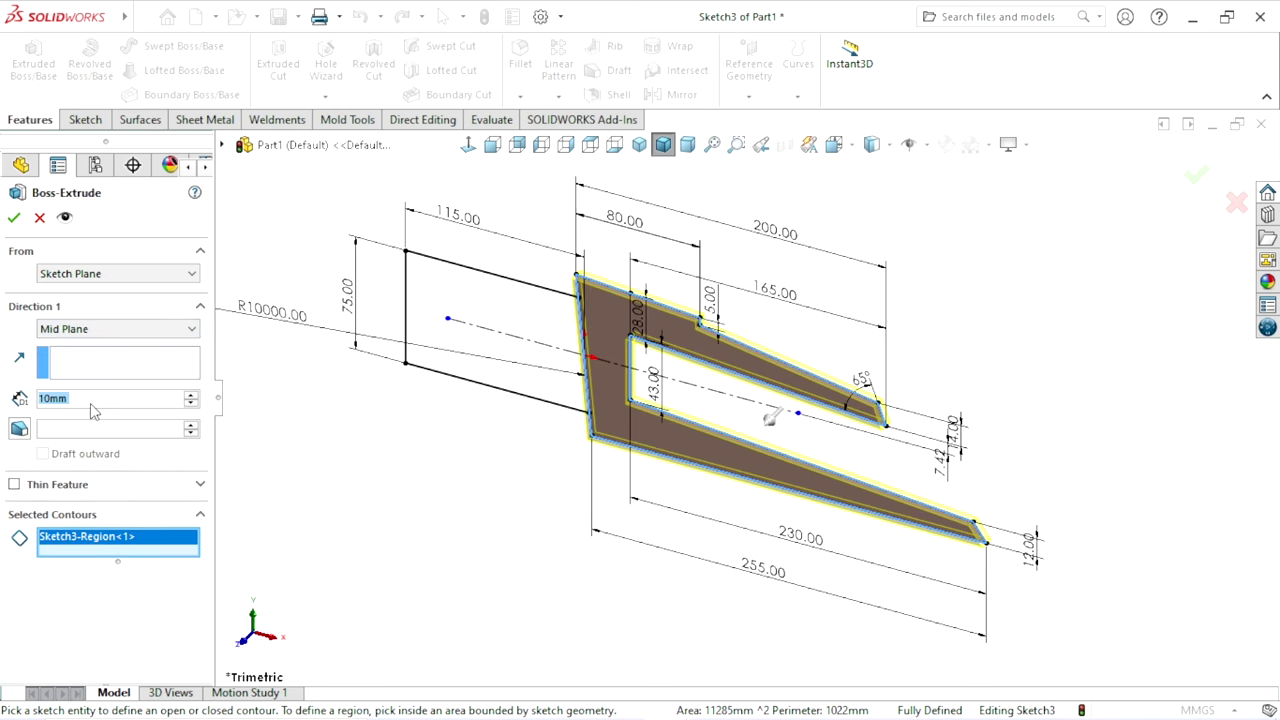
click(93, 398)
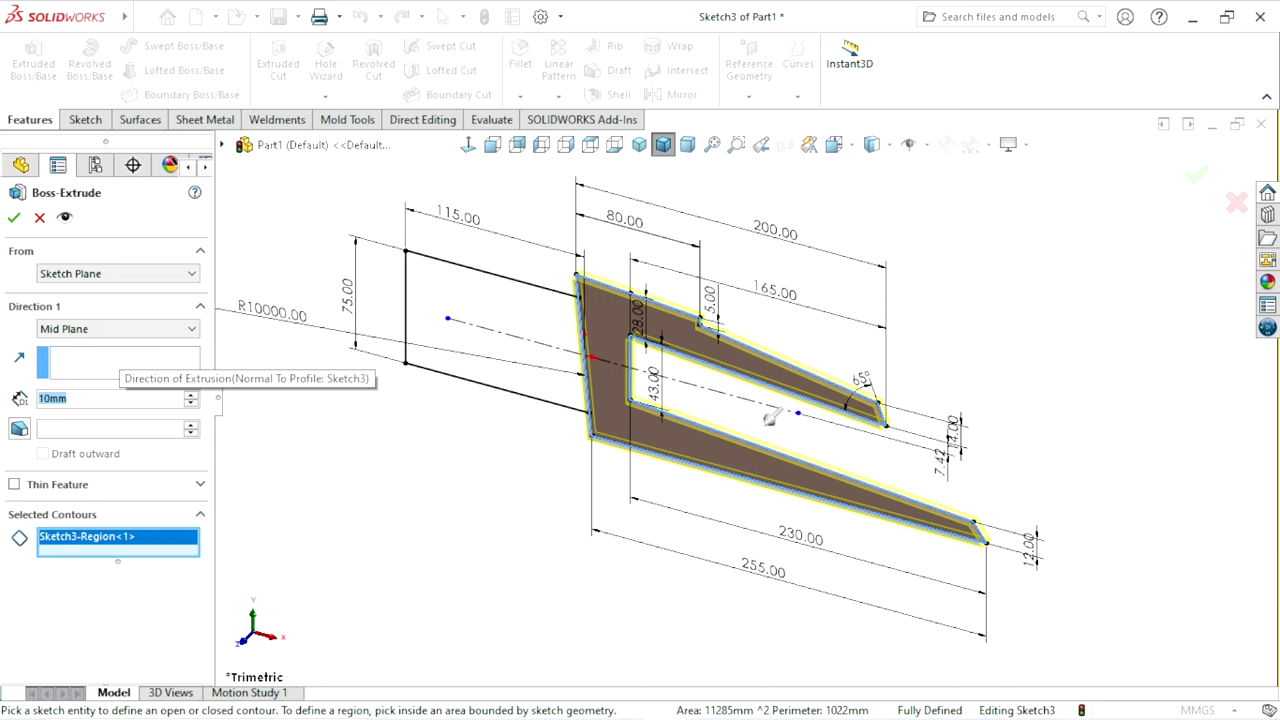
text(108)
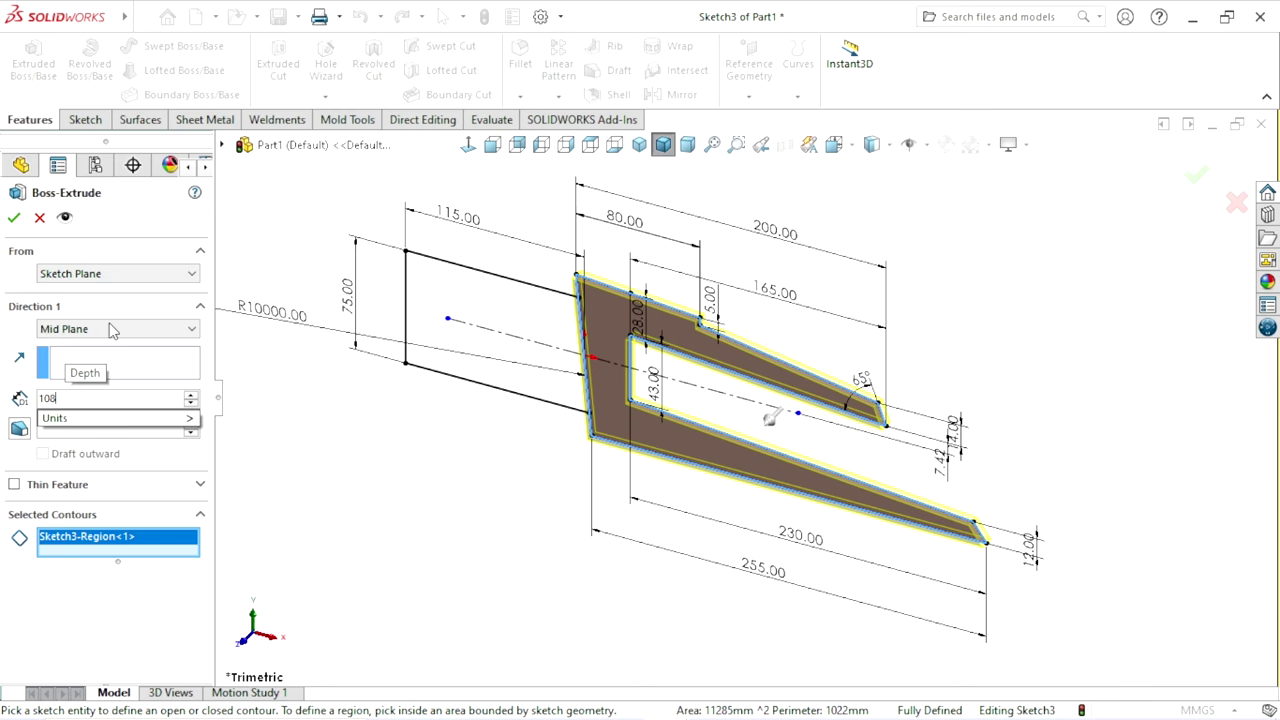
key(Return)
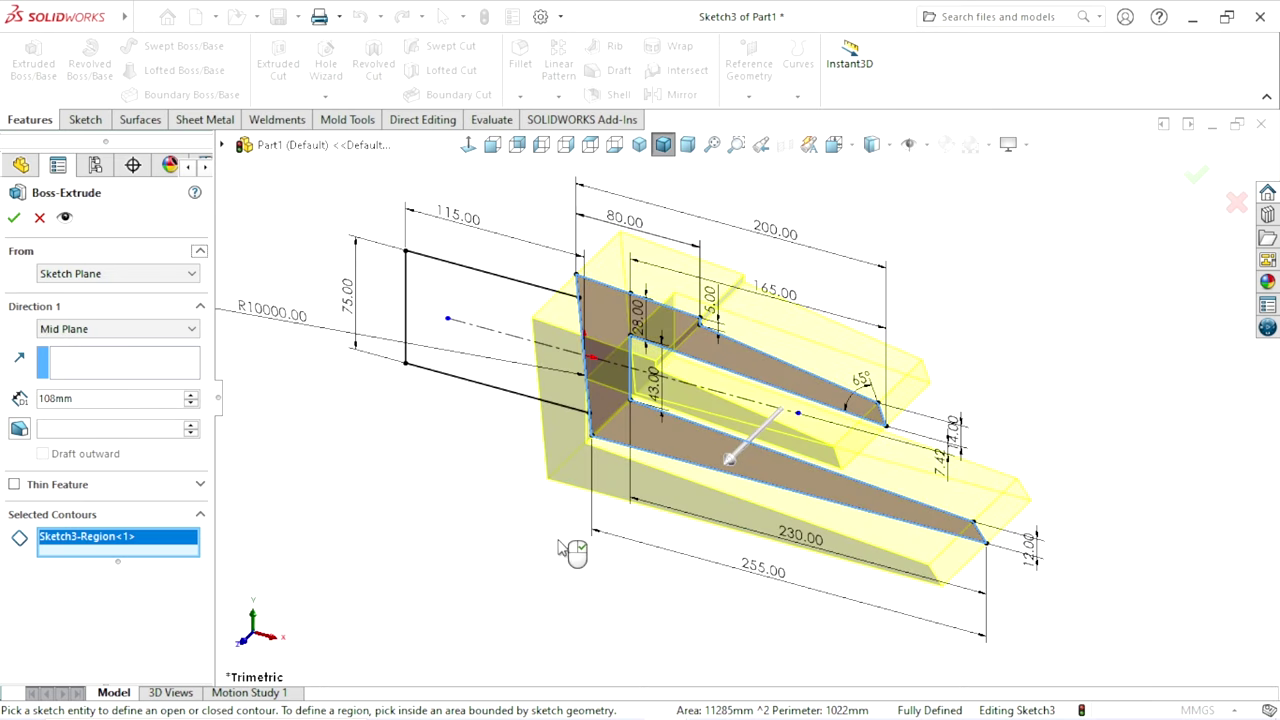
scroll(708, 410, up, 2)
scroll(708, 410, up, 1)
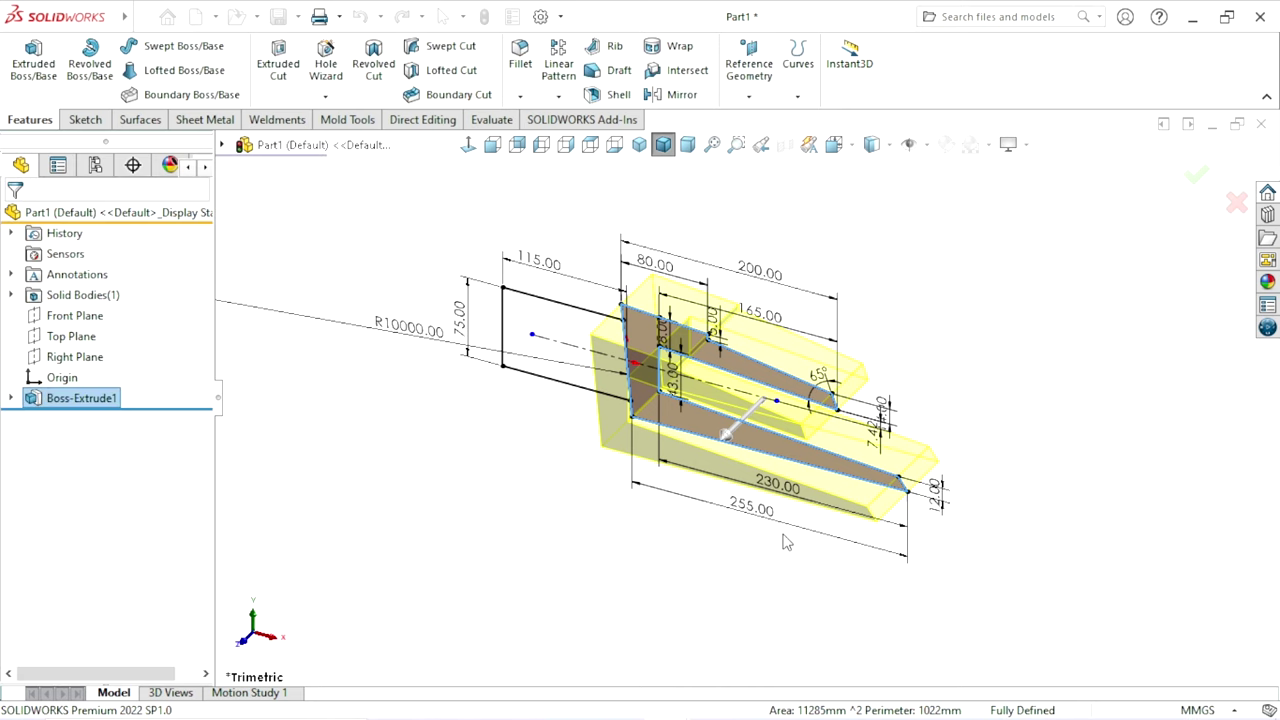
Inspect the new fork solid and start another extrusion from Sketch3.
key(f)
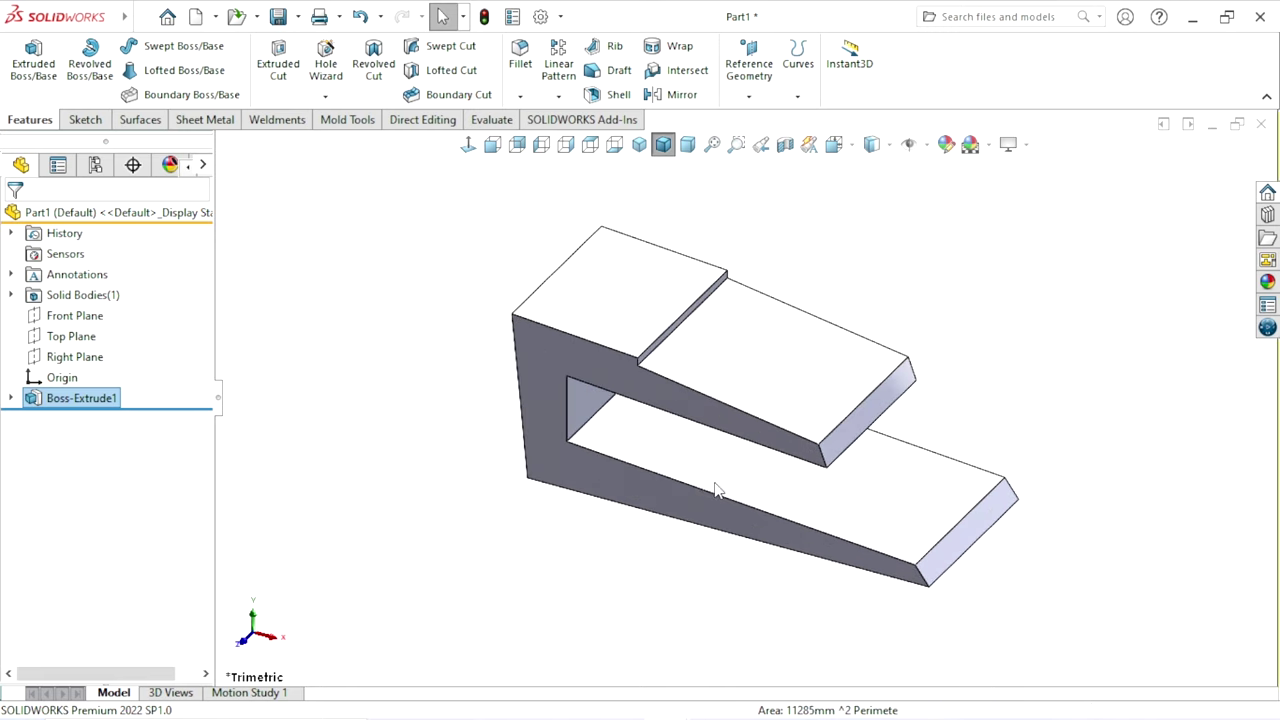
mouse_move(715, 490)
middle_down()
mouse_move(771, 337)
mouse_move(686, 394)
mouse_move(743, 429)
mouse_move(727, 493)
middle_up()
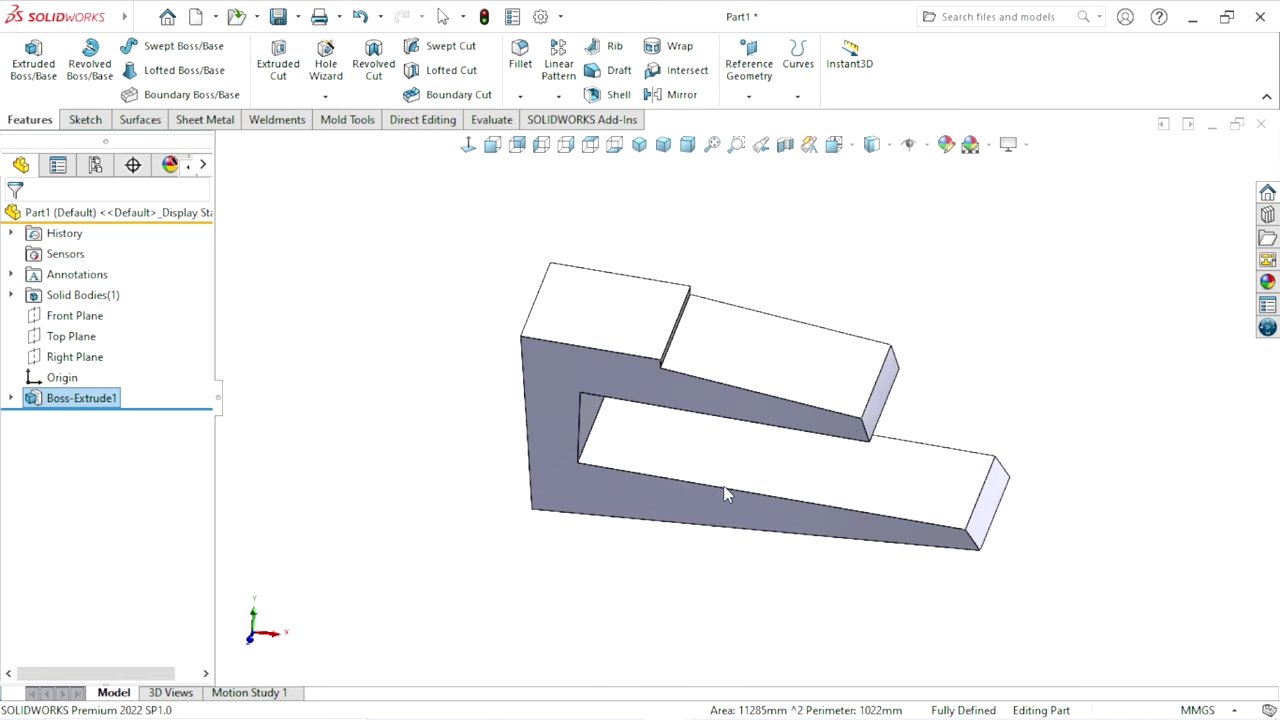
key(Escape)
click(11, 398)
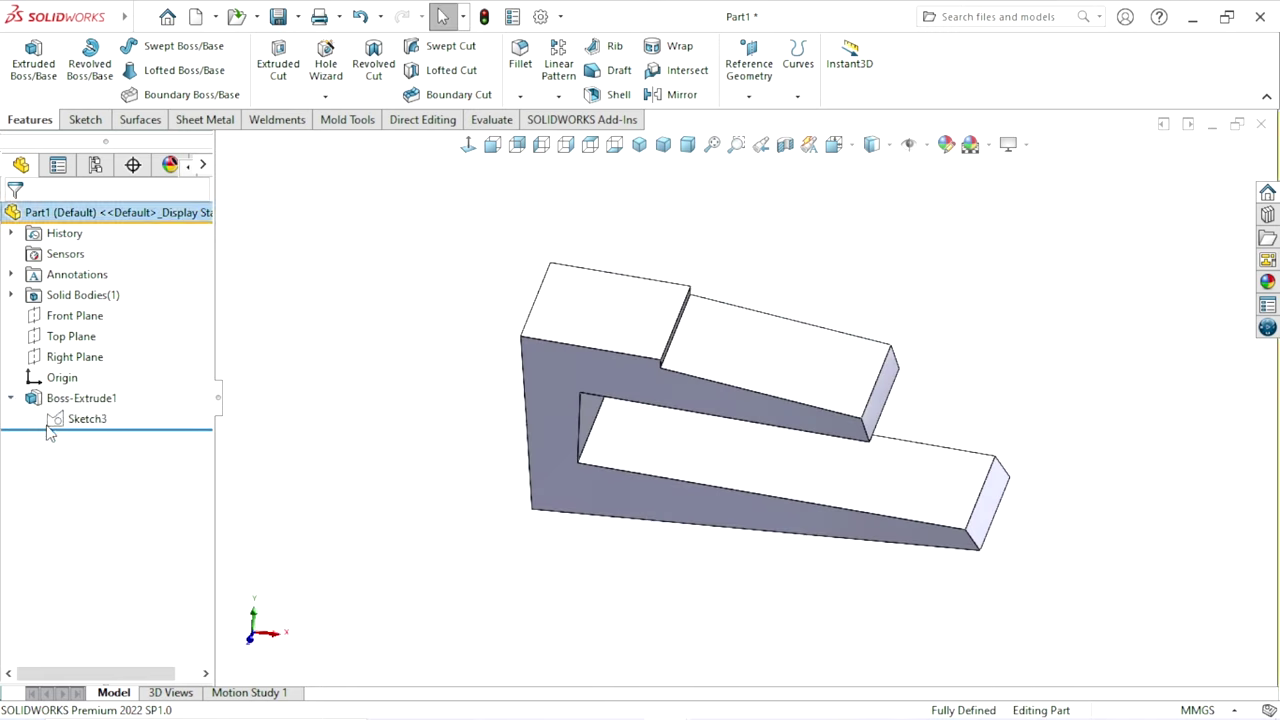
click(80, 419)
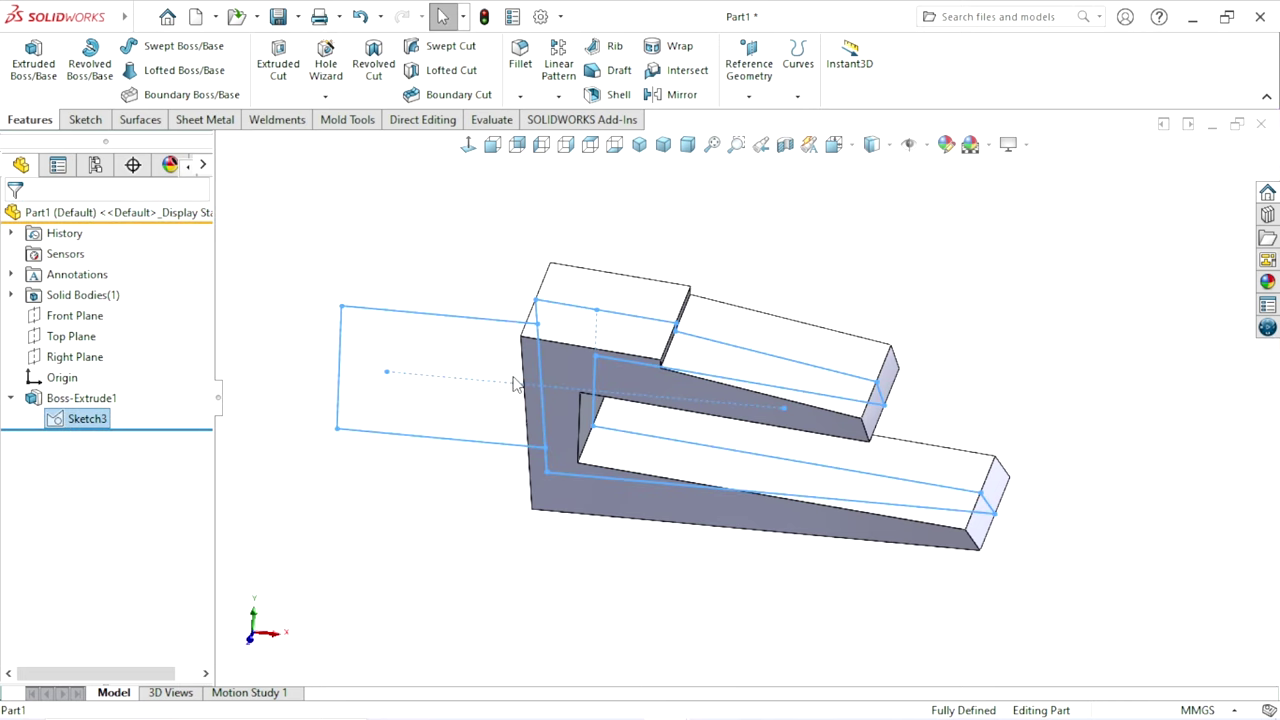
click(38, 78)
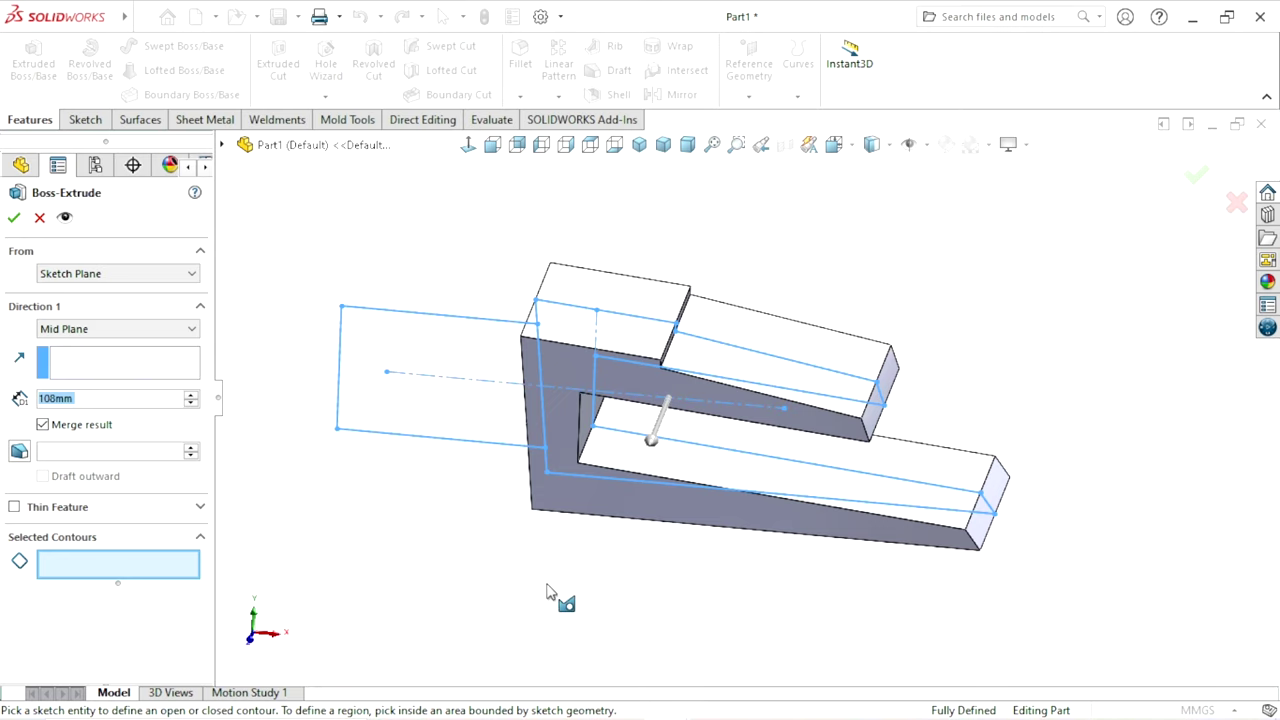
Pick the handle rectangle's inner region as profile, removing the wrongly picked contour.
mouse_move(546, 592)
middle_down()
mouse_move(529, 429)
mouse_move(557, 449)
middle_up()
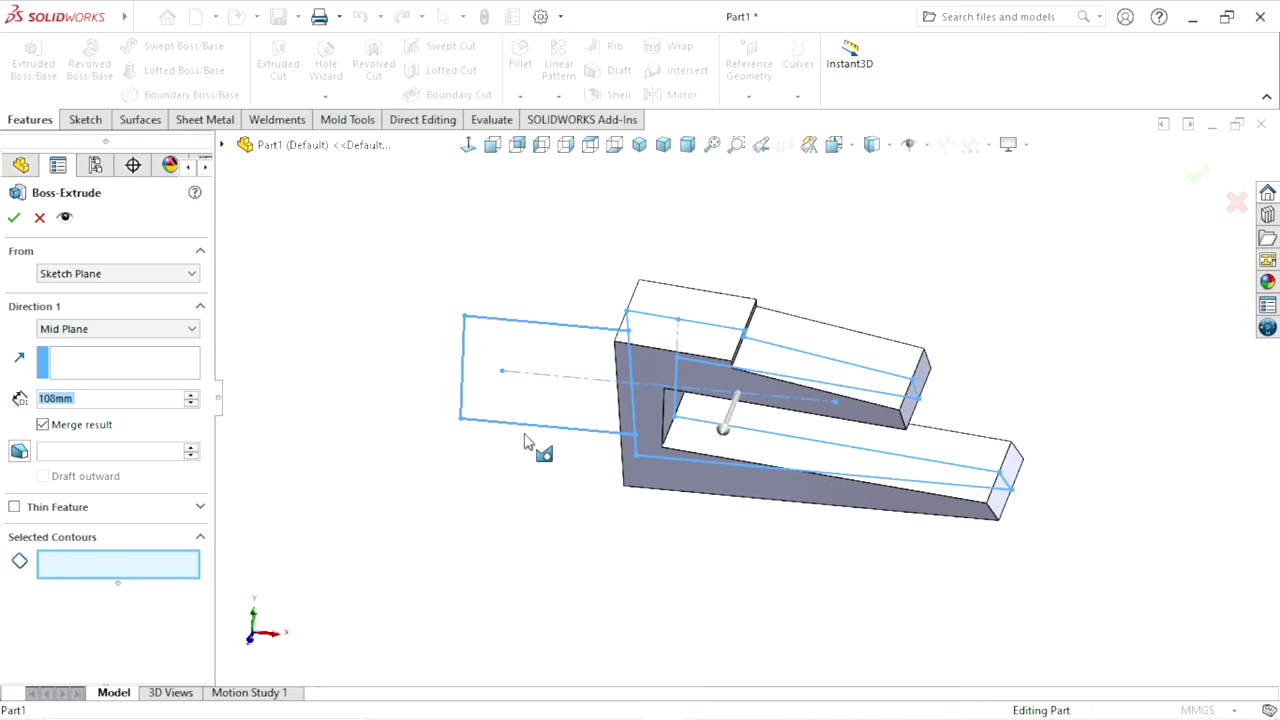
click(524, 430)
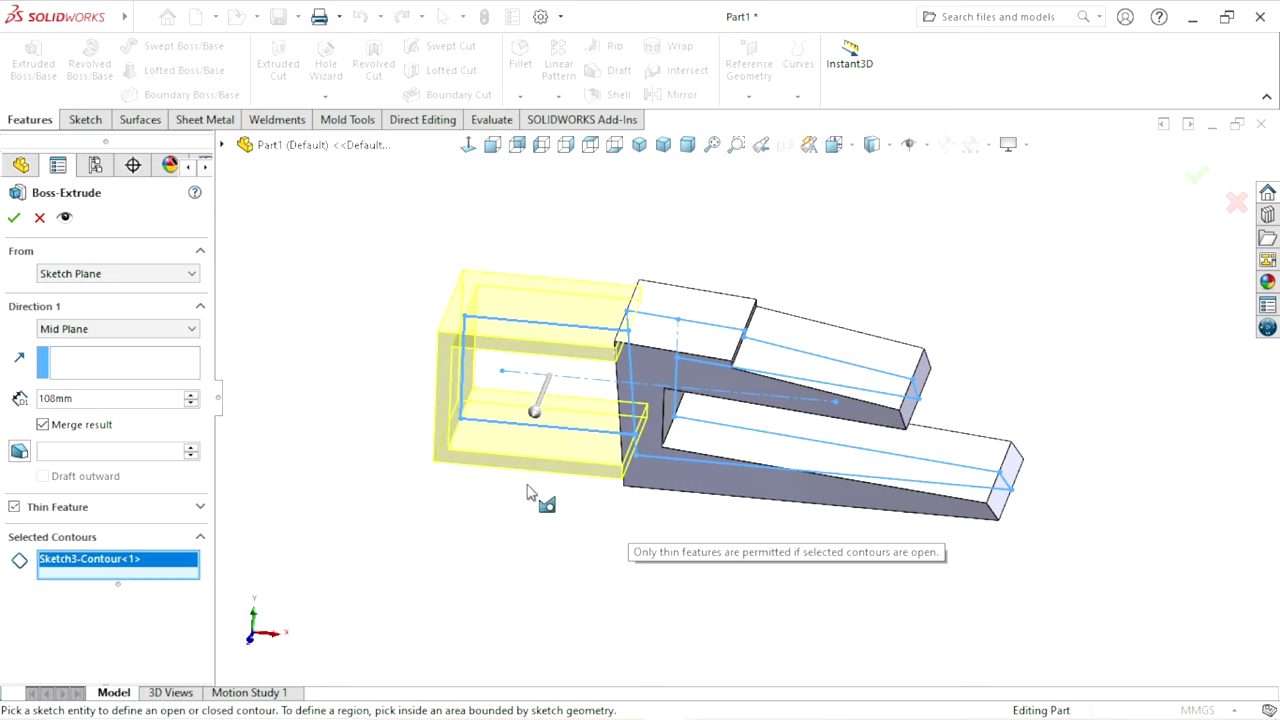
mouse_move(506, 524)
middle_down()
mouse_move(531, 514)
mouse_move(549, 446)
mouse_move(517, 449)
mouse_move(492, 528)
middle_up()
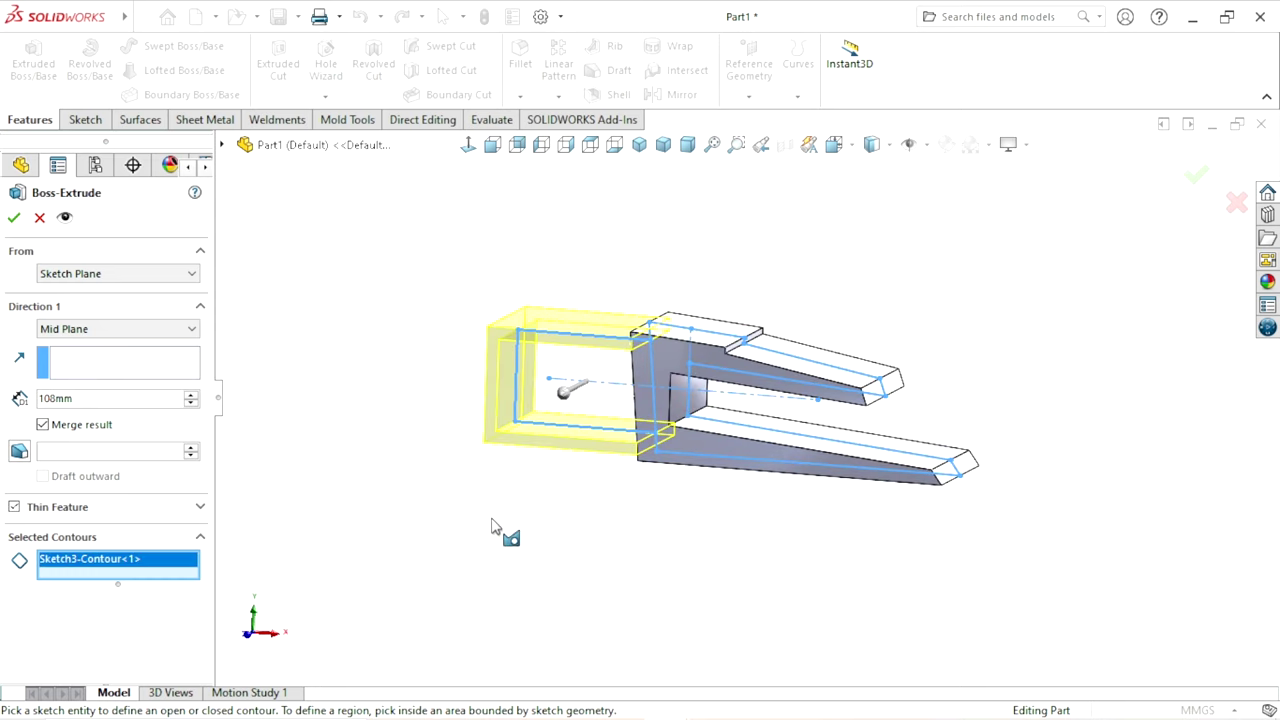
right_click(96, 578)
click(106, 596)
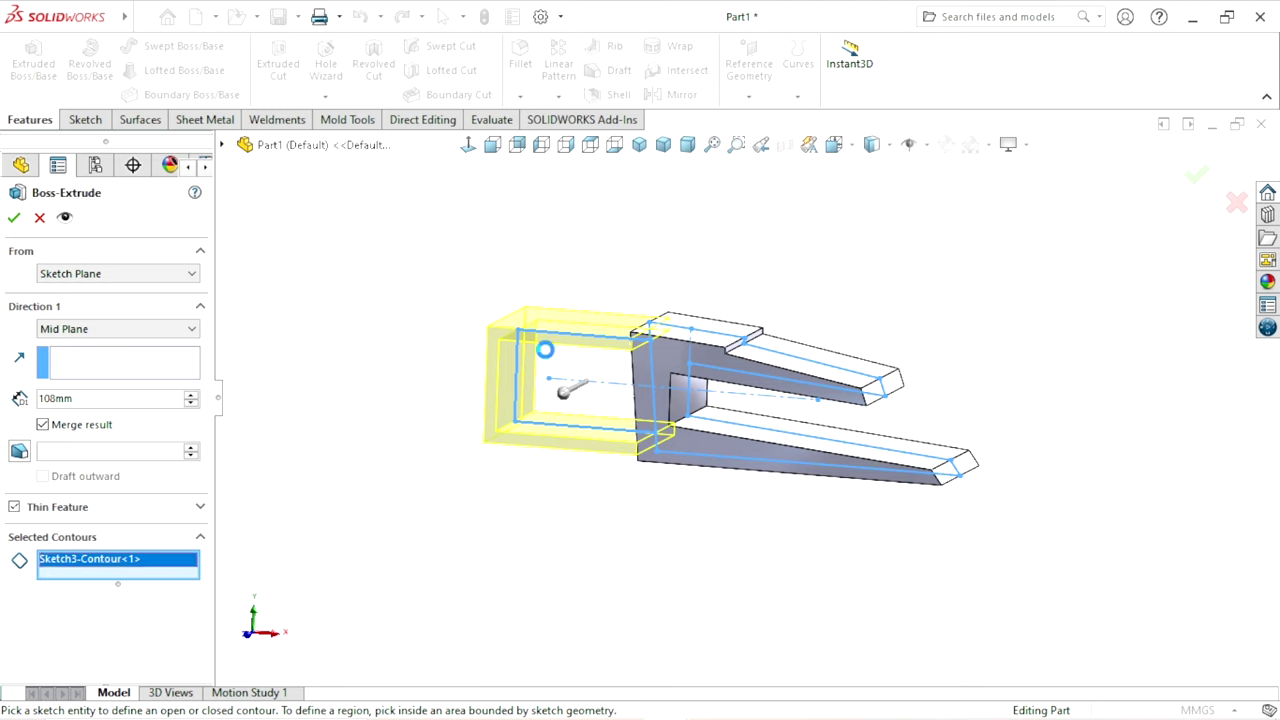
click(578, 360)
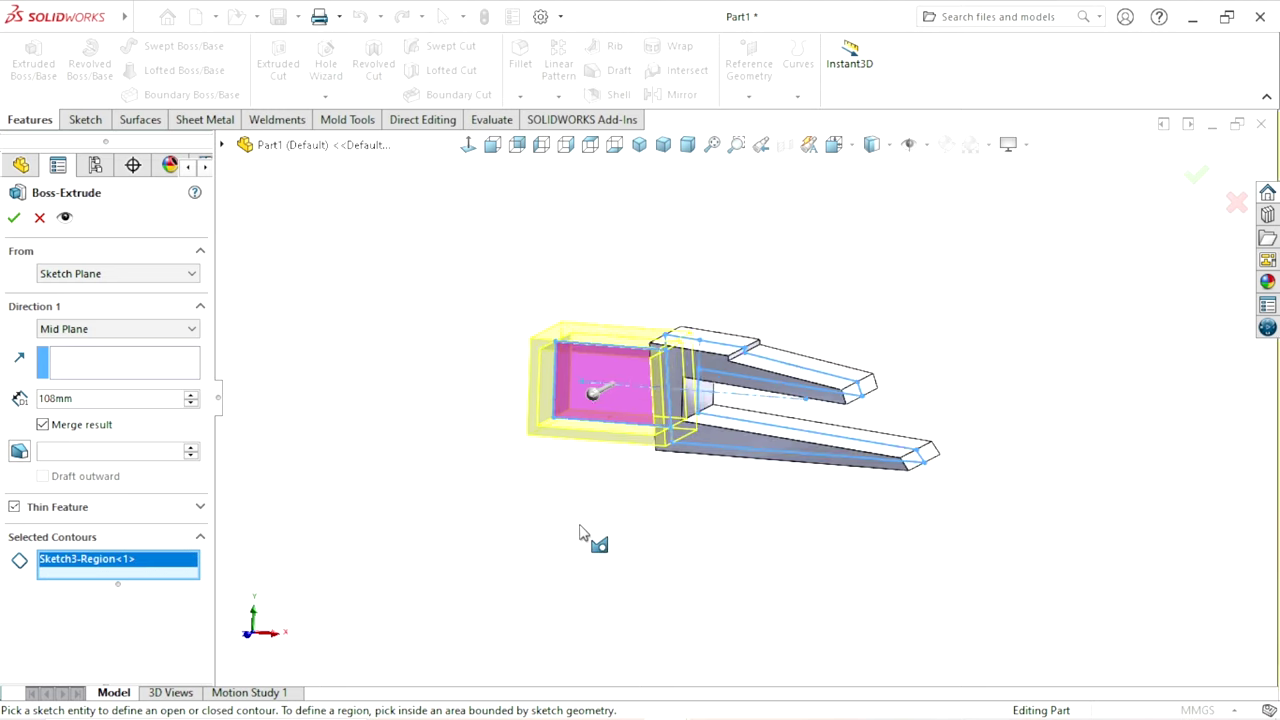
Clear the selected handle contours and cancel the Boss-Extrude.
mouse_move(579, 533)
middle_down()
mouse_move(657, 491)
mouse_move(586, 497)
mouse_move(577, 549)
mouse_move(684, 390)
middle_up()
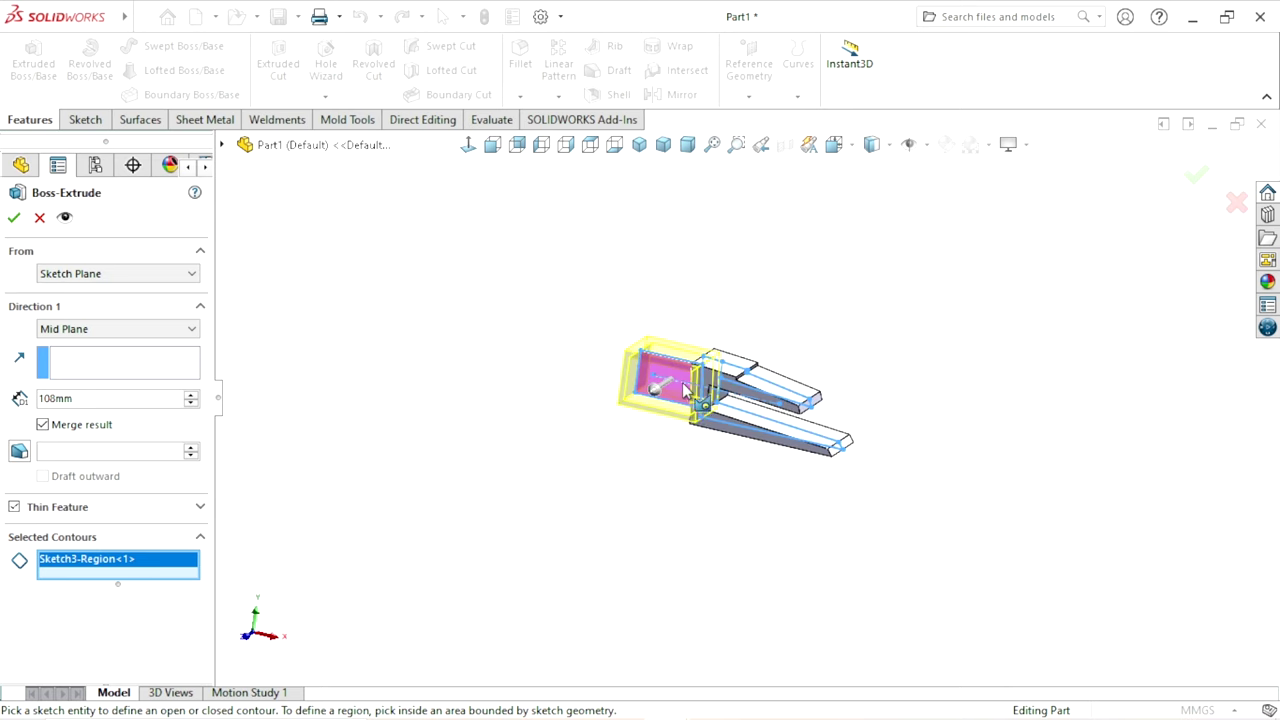
scroll(684, 390, down, 3)
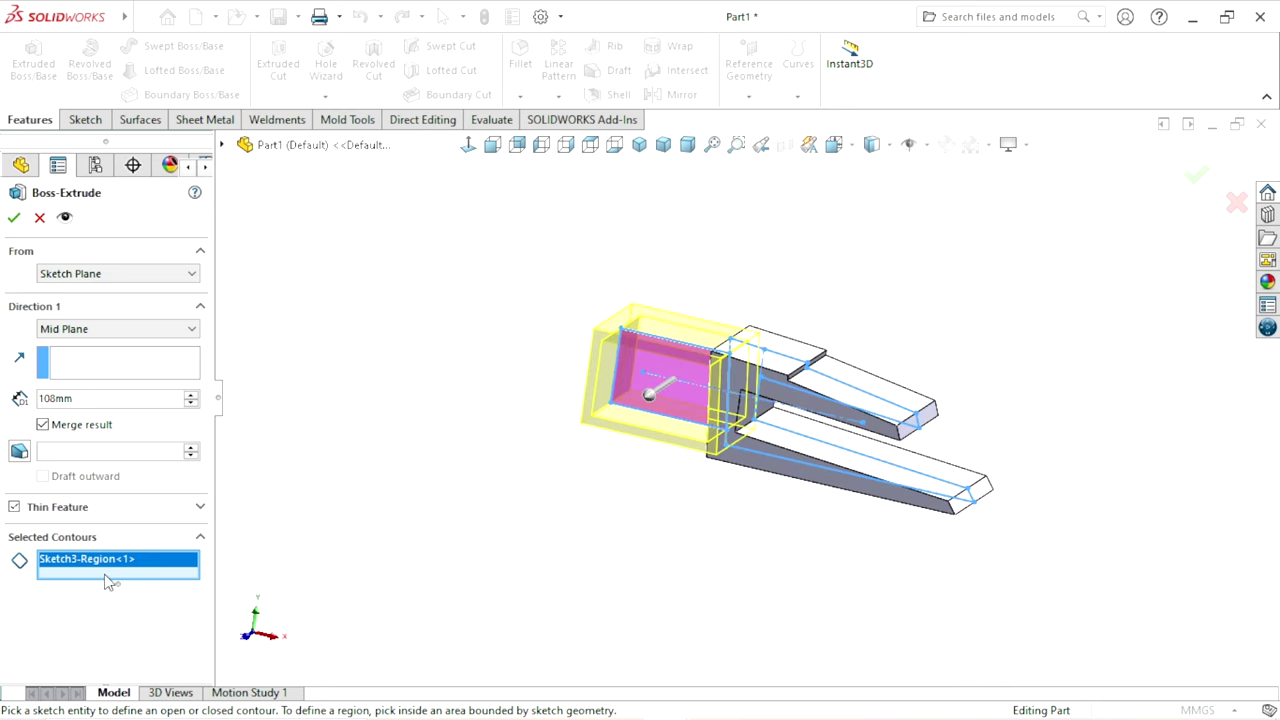
right_click(110, 583)
click(175, 579)
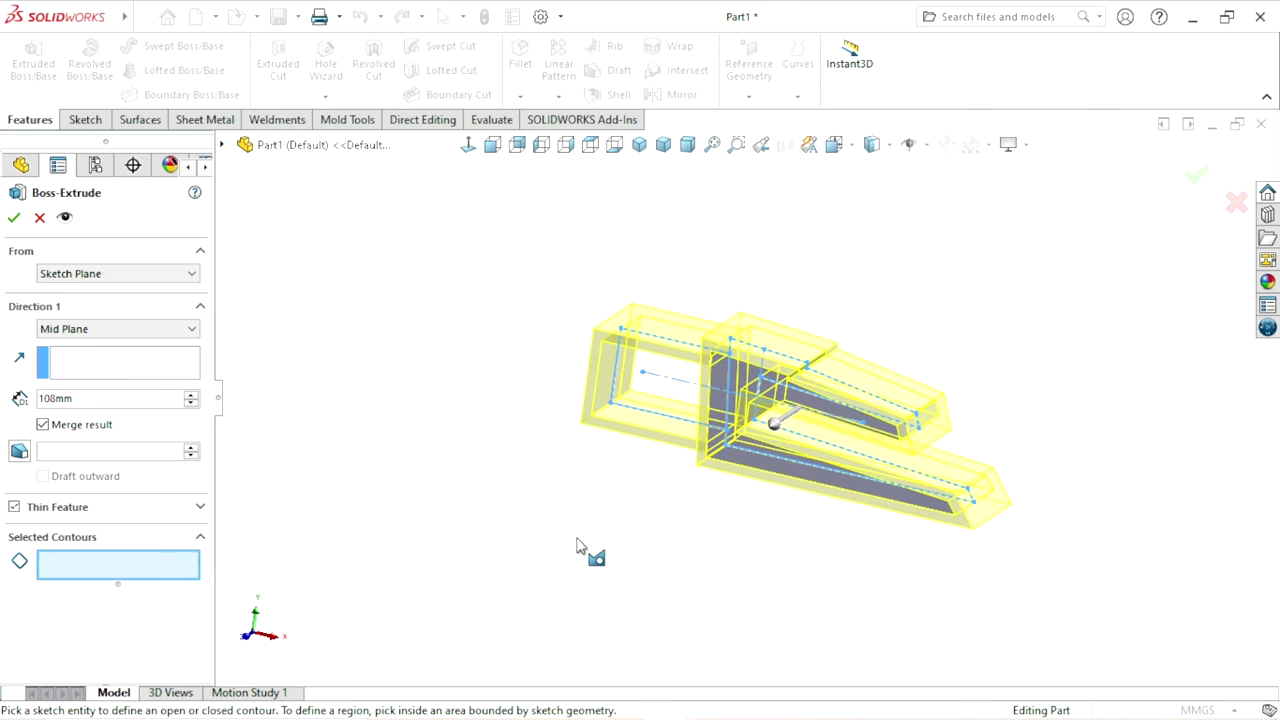
click(40, 218)
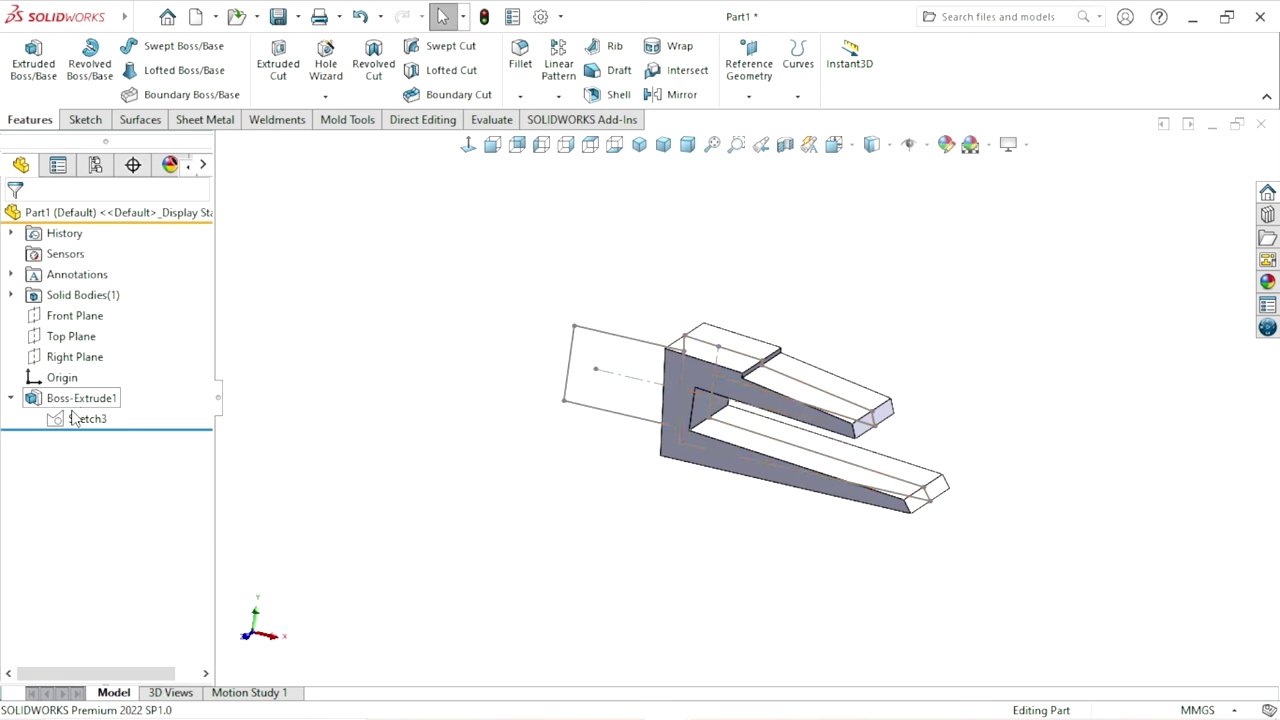
Abandon an extrusion started without a profile and reorient the view.
click(33, 58)
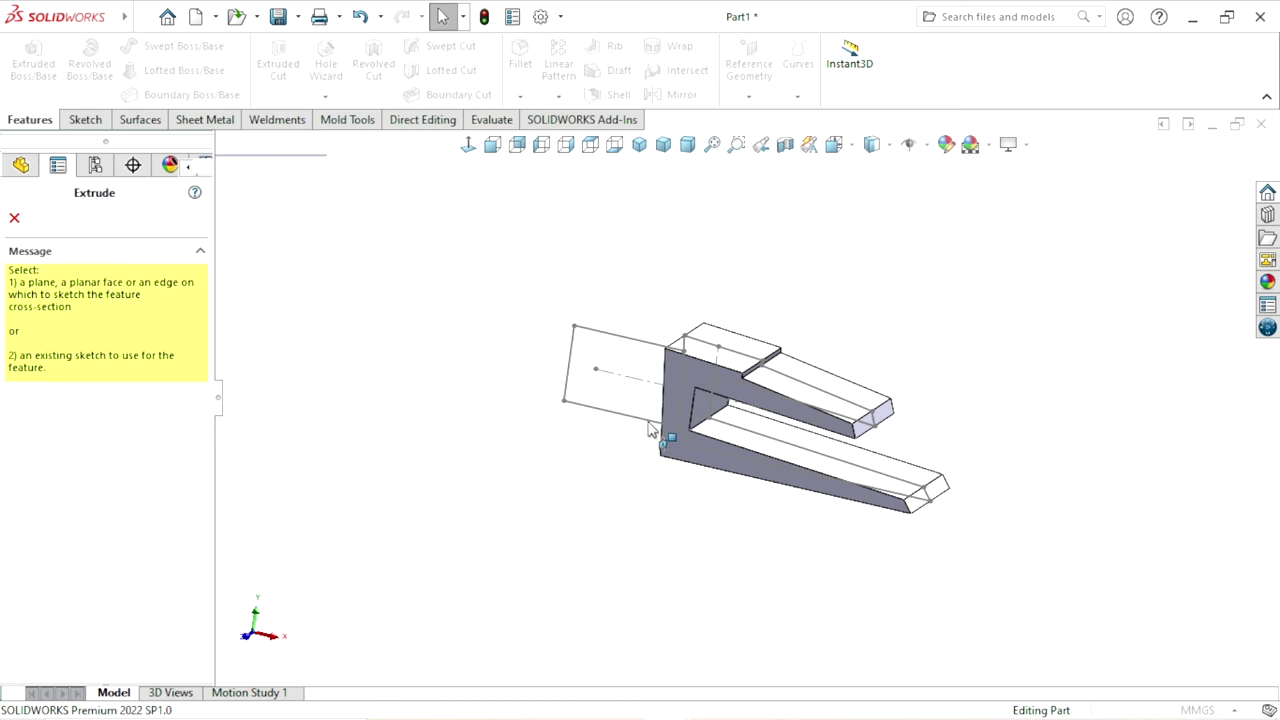
scroll(621, 346, down, 2)
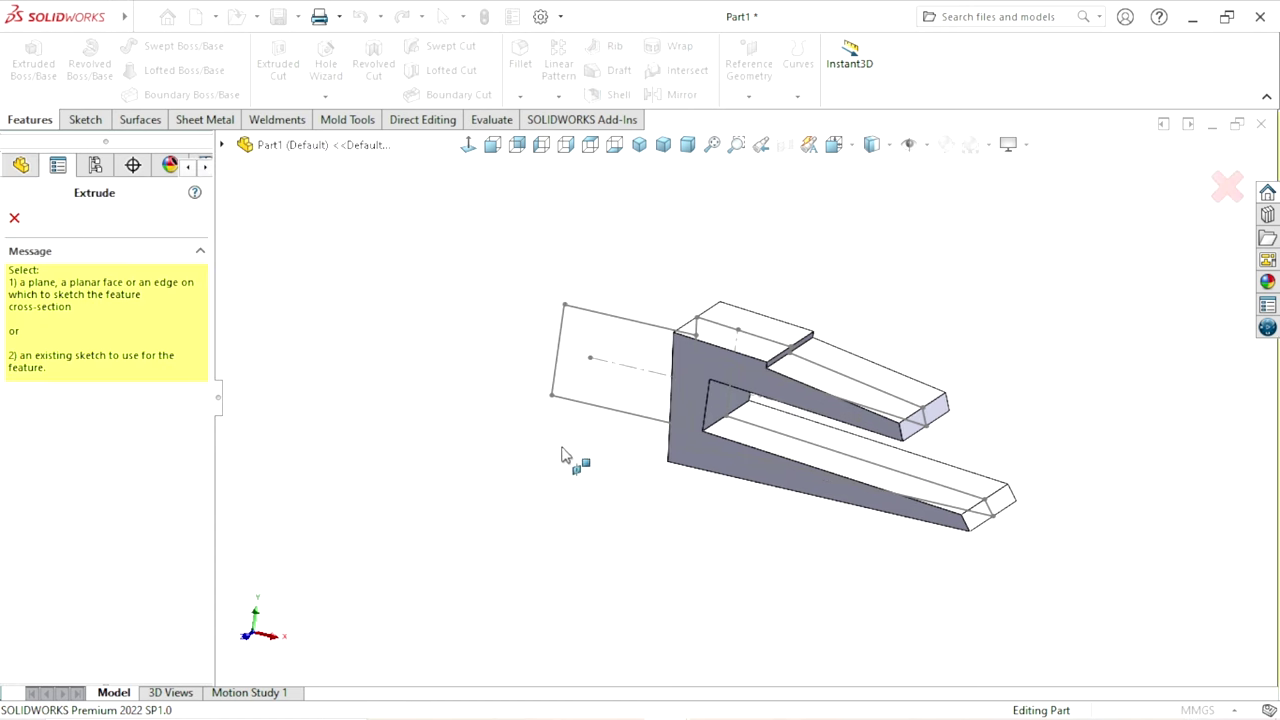
mouse_move(561, 455)
middle_down()
mouse_move(666, 434)
mouse_move(598, 452)
middle_up()
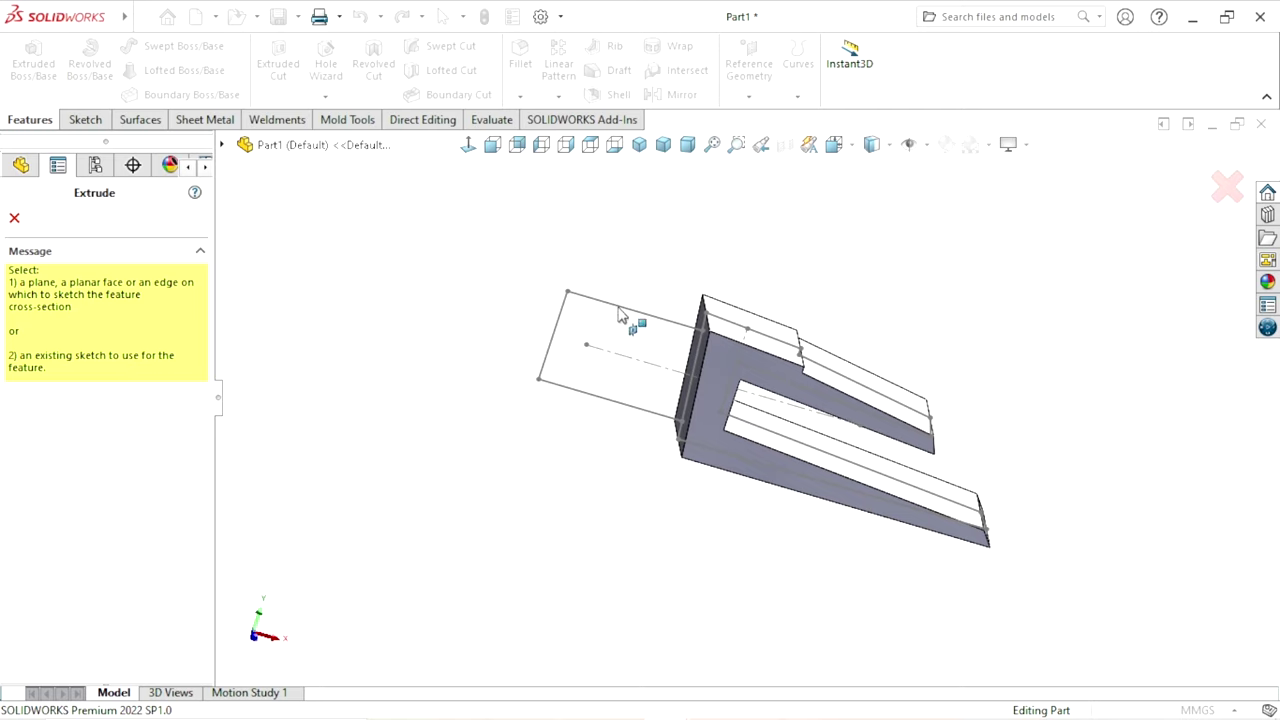
click(14, 219)
middle_drag(586, 457, 531, 440)
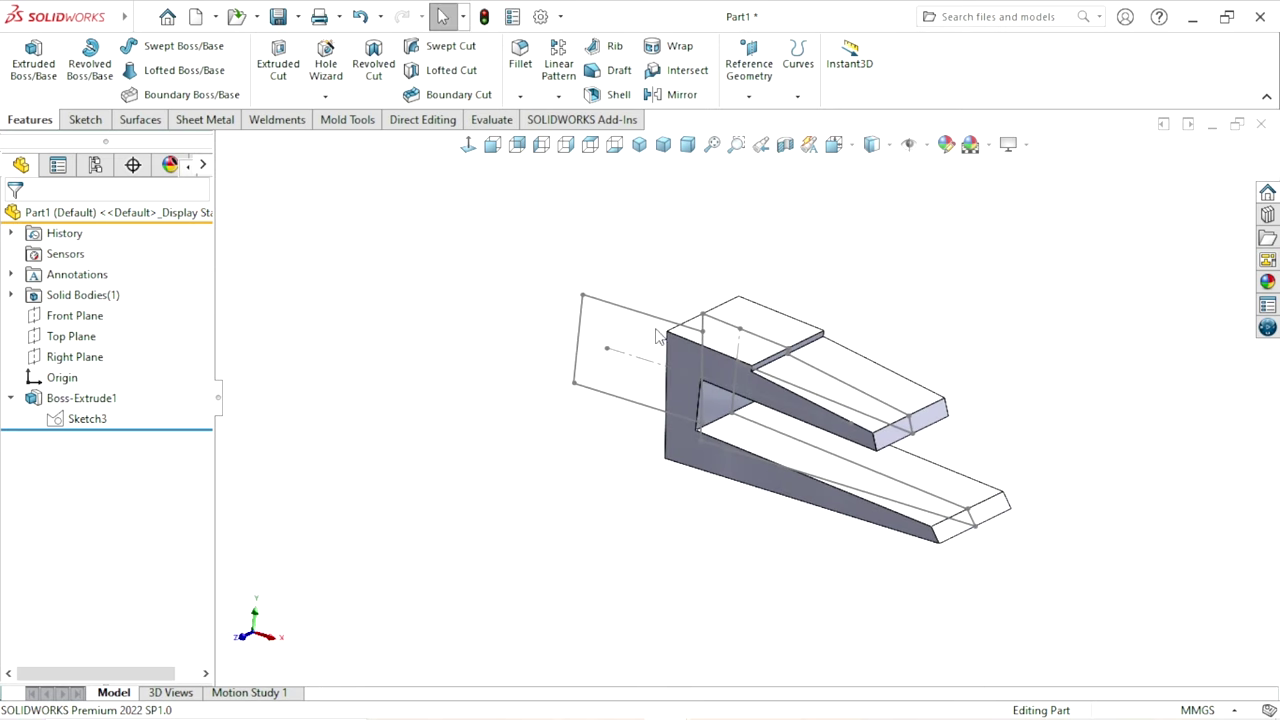
Extrude Sketch3's handle rectangle 85 mm mid-plane as Boss-Extrude2.
click(86, 418)
click(33, 63)
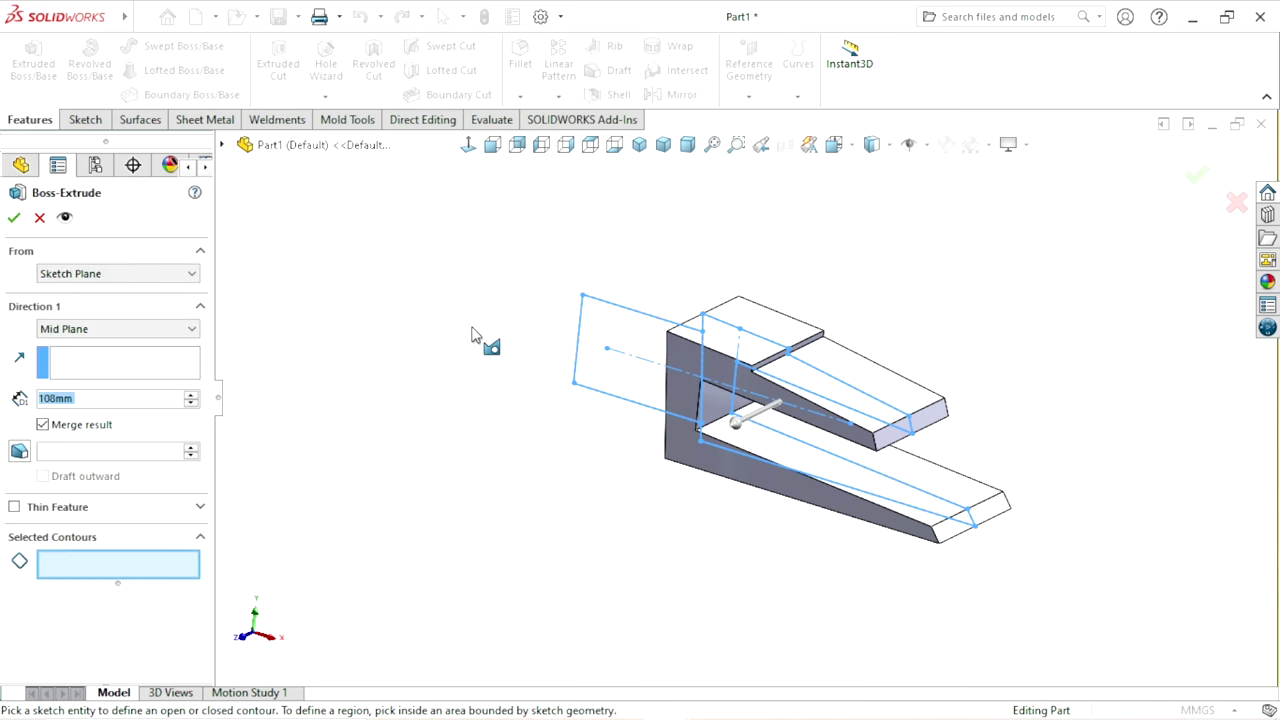
click(612, 345)
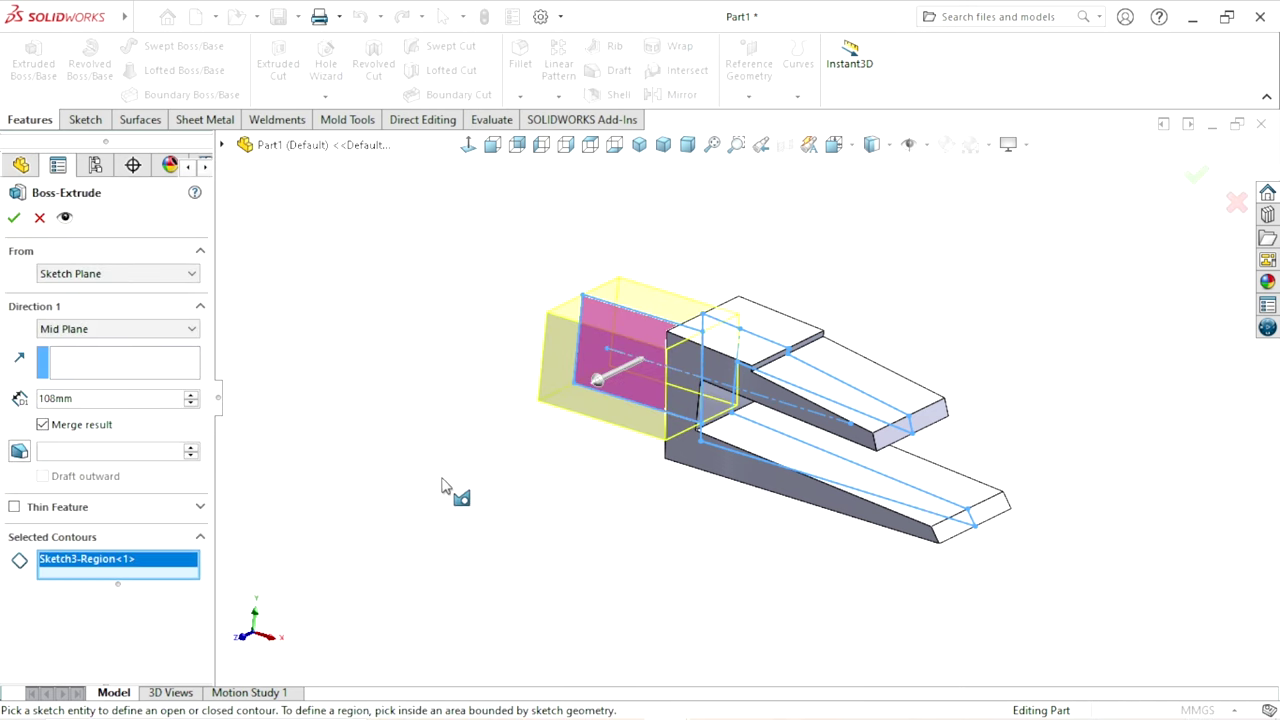
mouse_move(530, 488)
middle_down()
mouse_move(571, 514)
mouse_move(549, 514)
middle_up()
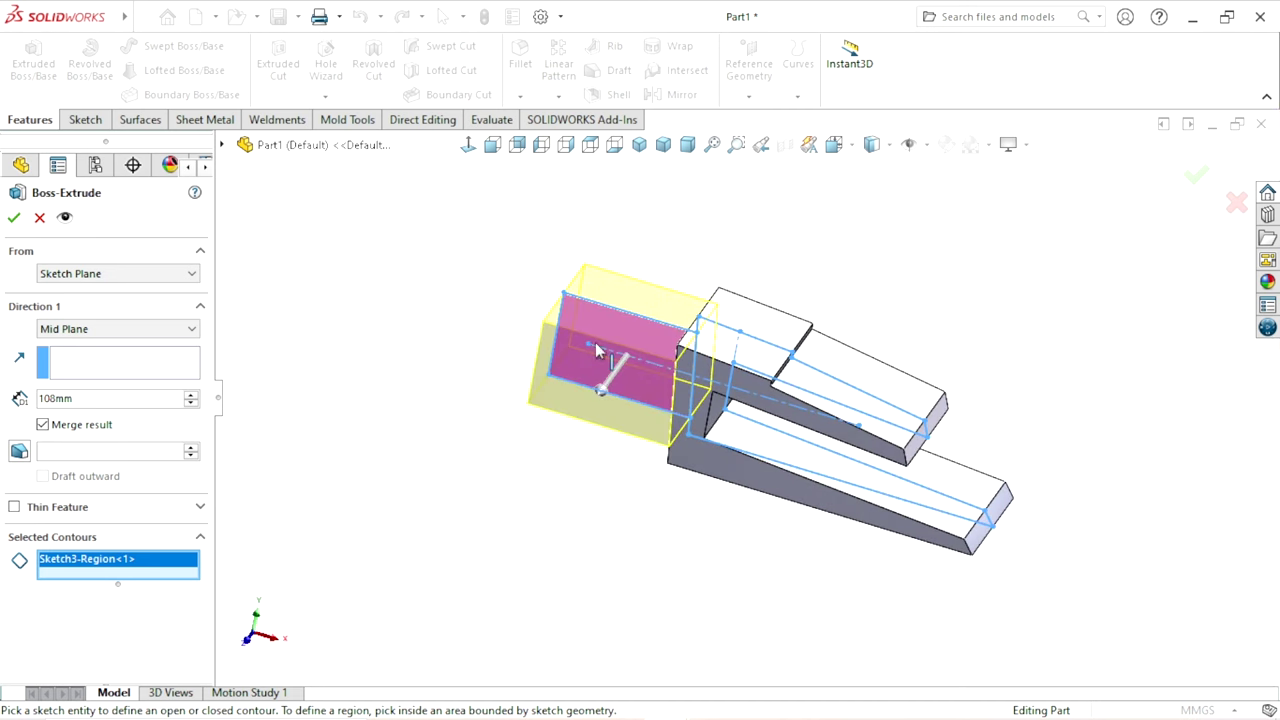
scroll(757, 397, down, 2)
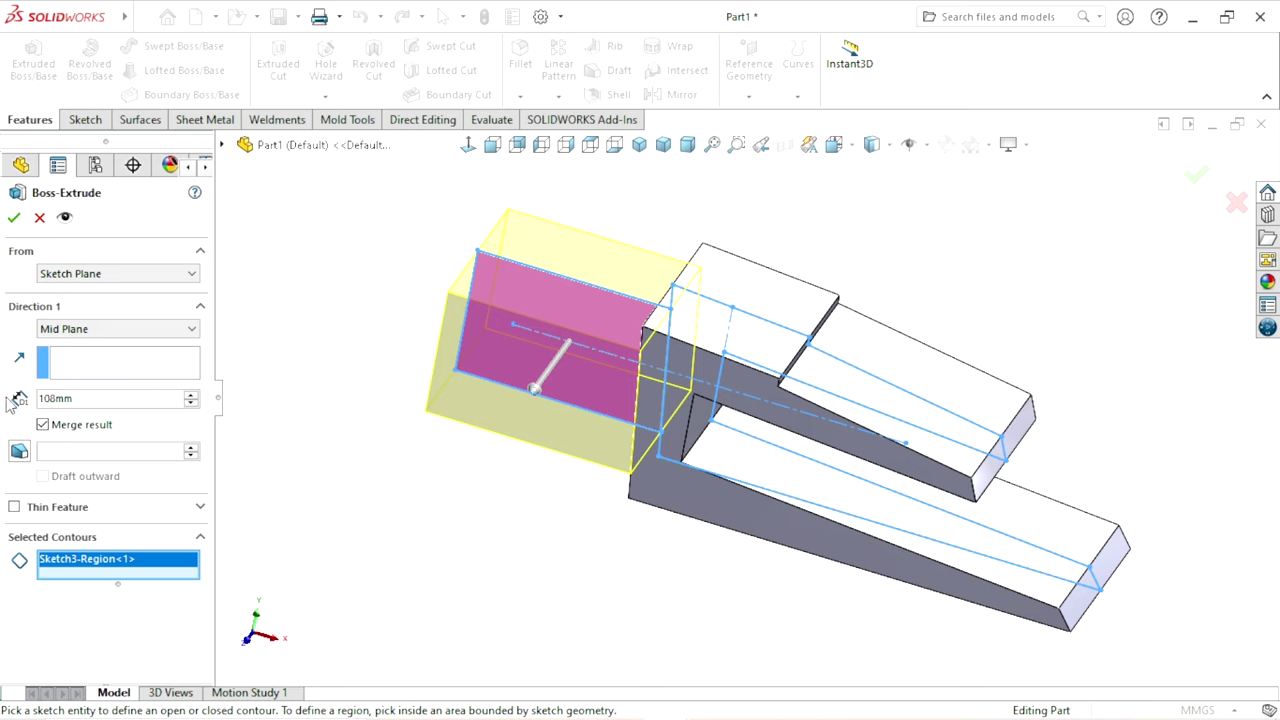
double_click(91, 401)
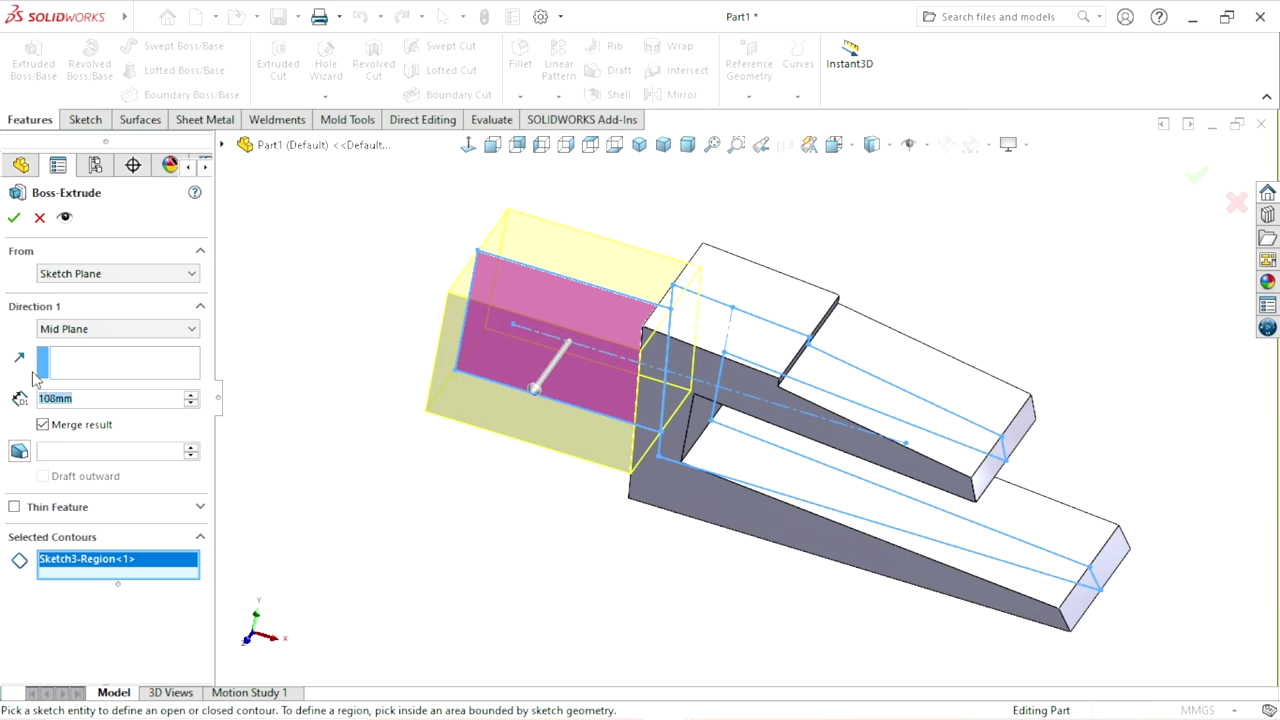
text(85)
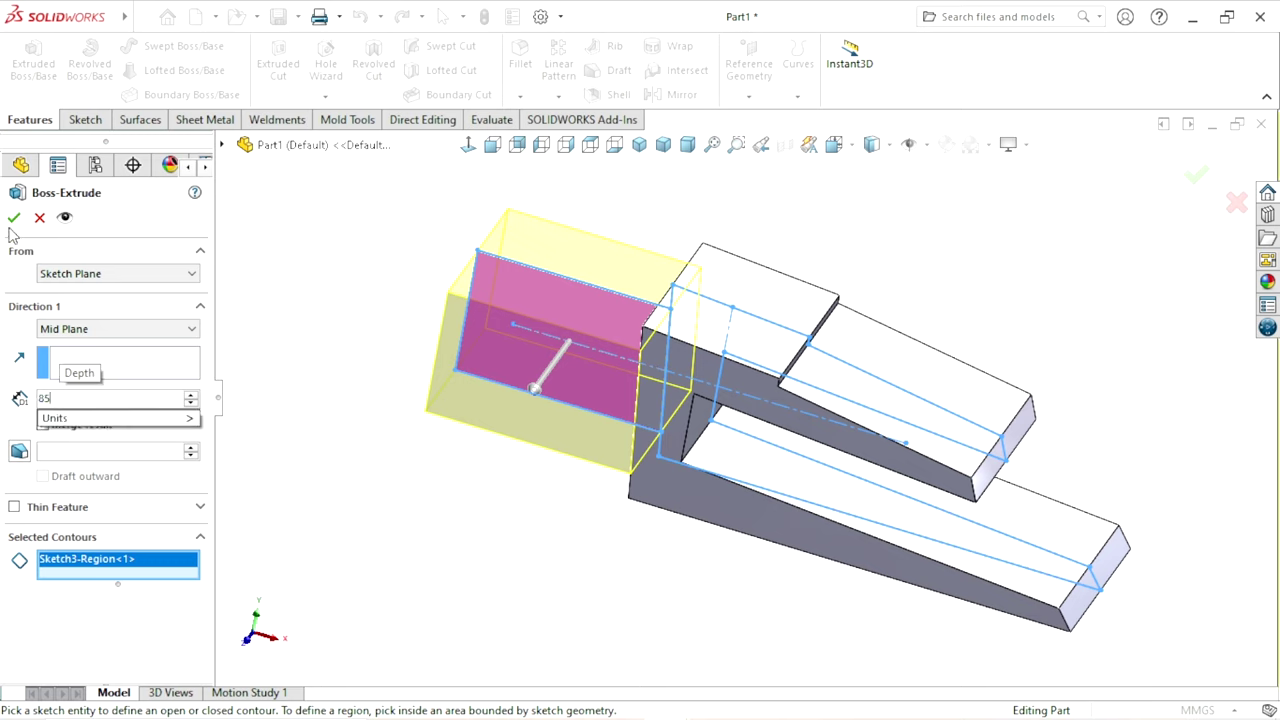
key(Return)
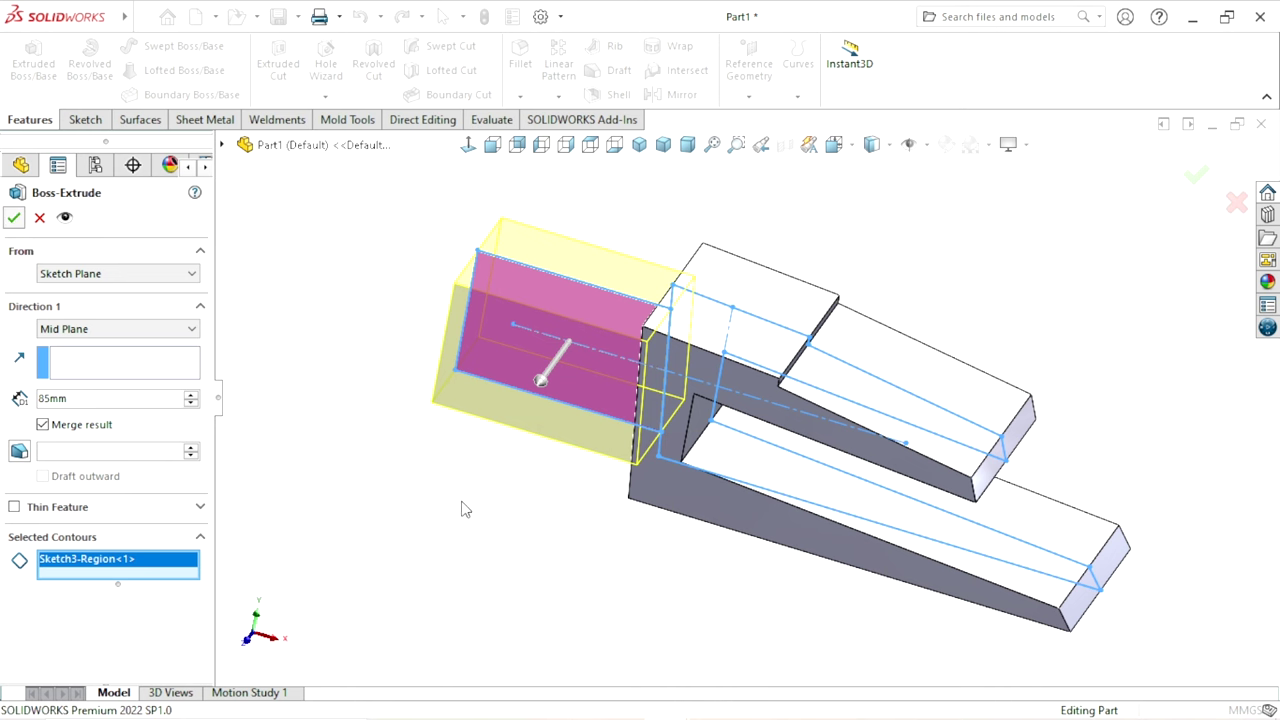
mouse_move(466, 506)
middle_down()
mouse_move(636, 532)
mouse_move(720, 583)
mouse_move(568, 548)
mouse_move(537, 466)
mouse_move(517, 503)
mouse_move(551, 494)
middle_up()
Orbit and zoom the part to bring the fork's broad flat face into view.
scroll(752, 418, up, 3)
scroll(752, 418, down, 3)
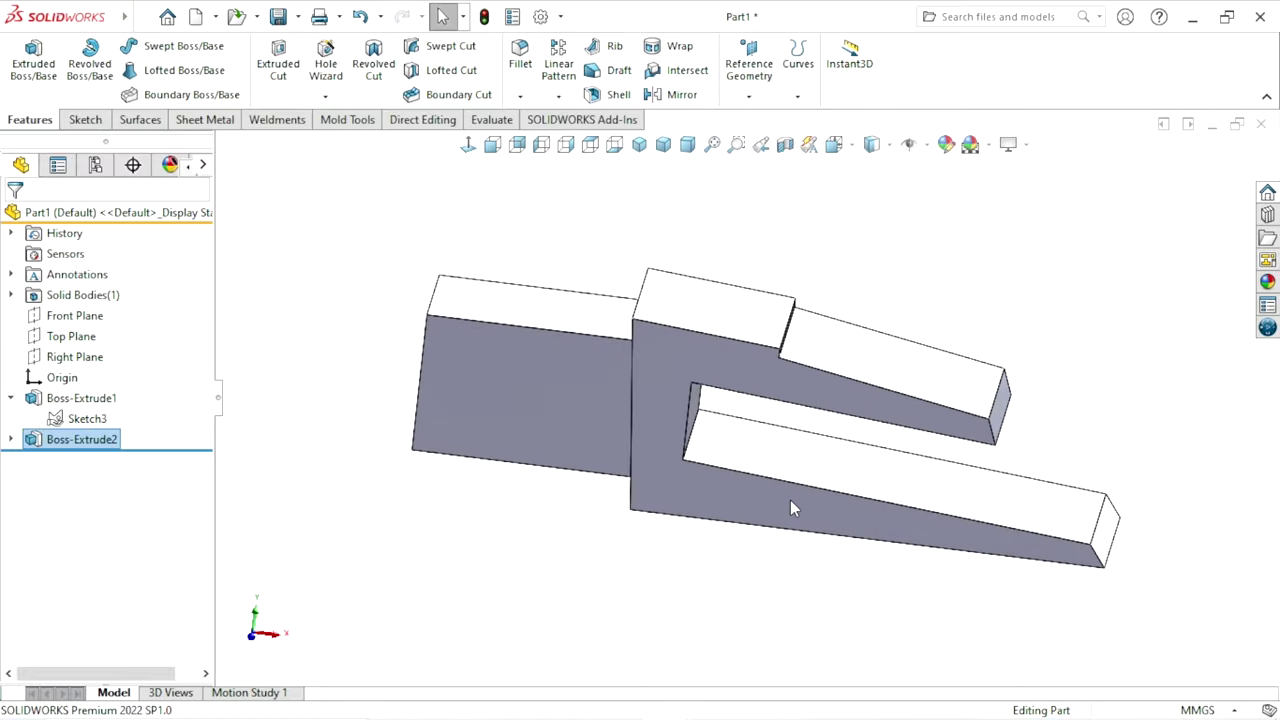
mouse_move(794, 508)
middle_down()
mouse_move(903, 323)
mouse_move(840, 460)
mouse_move(726, 349)
mouse_move(743, 428)
mouse_move(780, 466)
mouse_move(791, 537)
mouse_move(686, 575)
mouse_move(714, 434)
mouse_move(749, 506)
mouse_move(734, 414)
mouse_move(723, 509)
mouse_move(826, 423)
mouse_move(986, 463)
middle_up()
middle_drag(1018, 373, 789, 514)
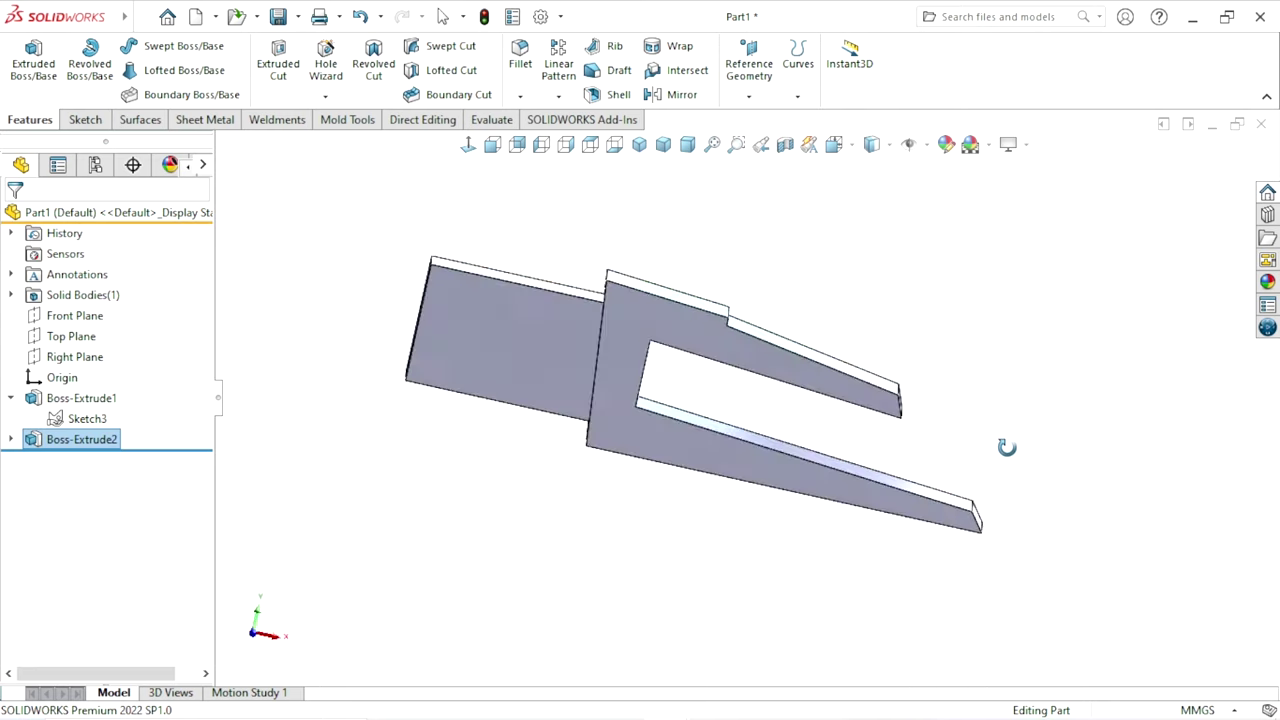
scroll(714, 405, down, 2)
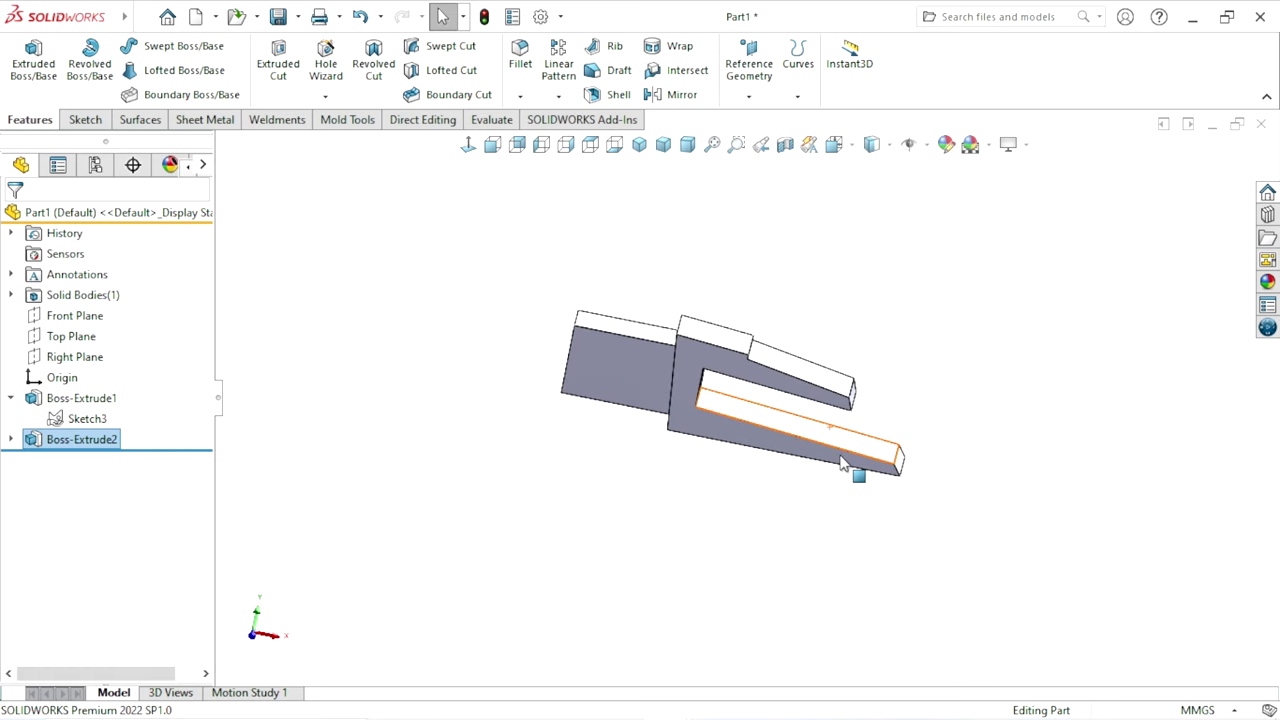
middle_drag(849, 457, 866, 331)
Start a sketch on the fork's flat face with a sloped line from top edge to right edge.
click(759, 506)
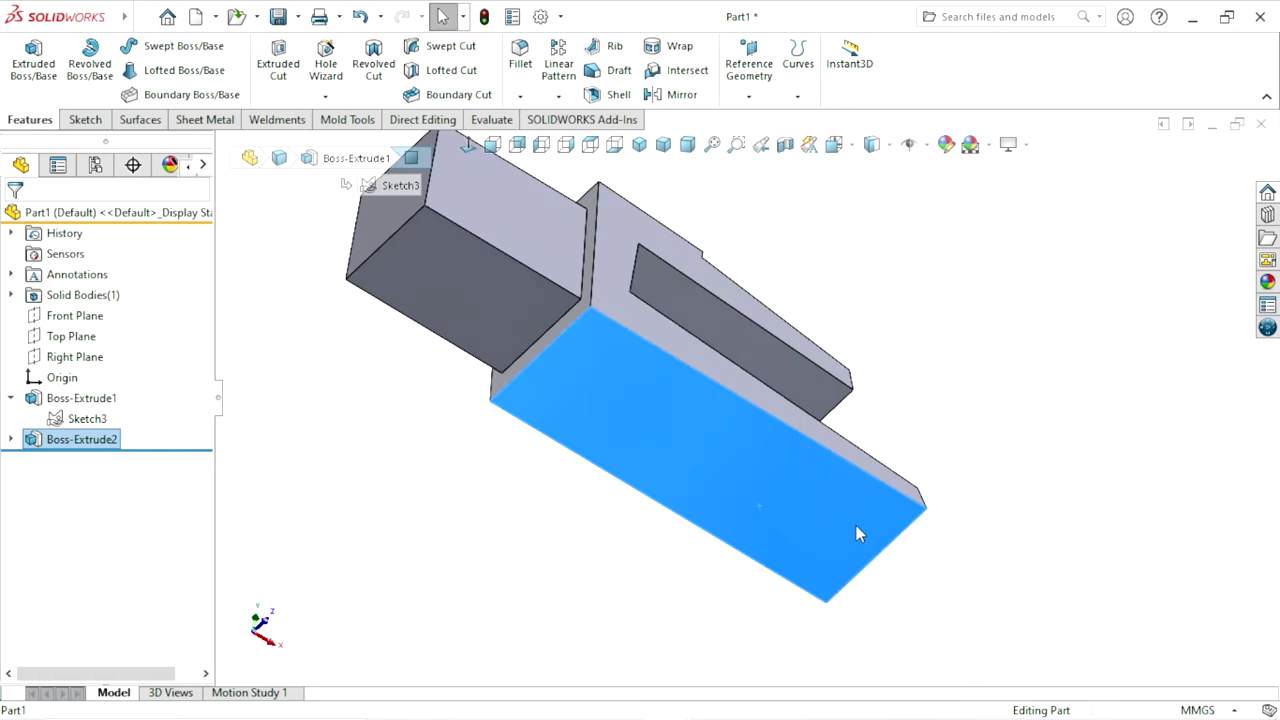
click(871, 423)
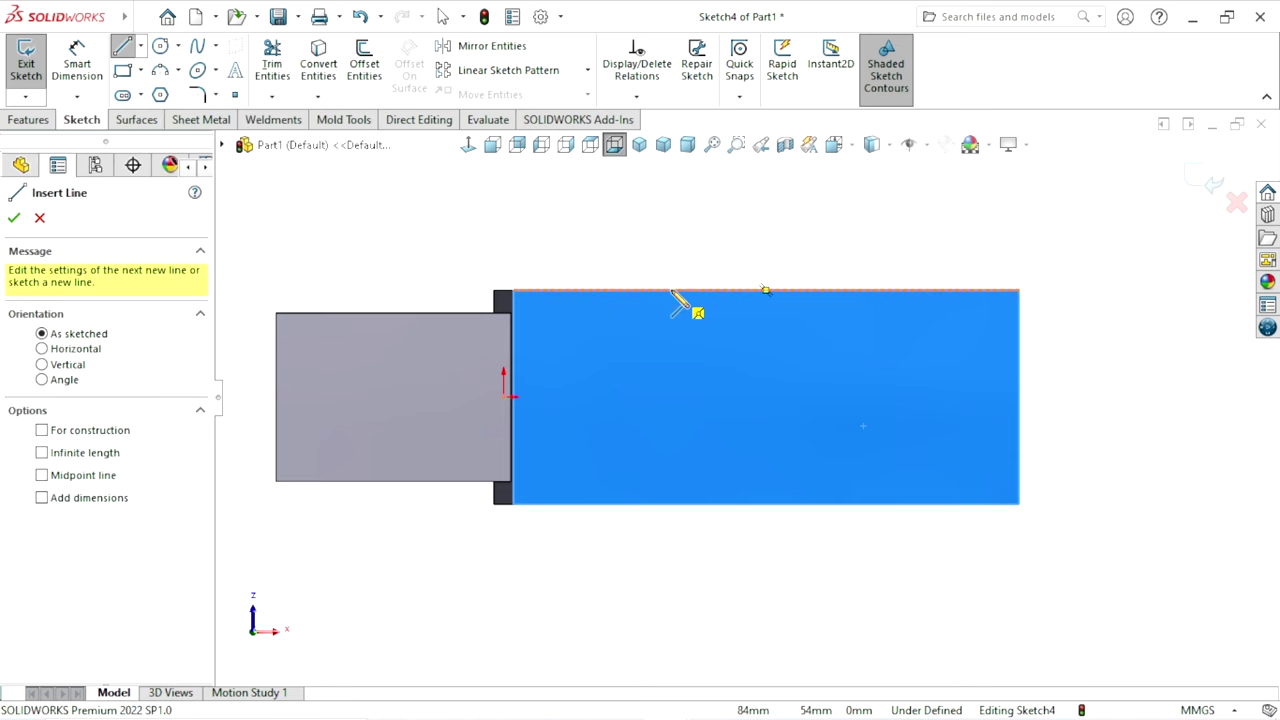
click(672, 291)
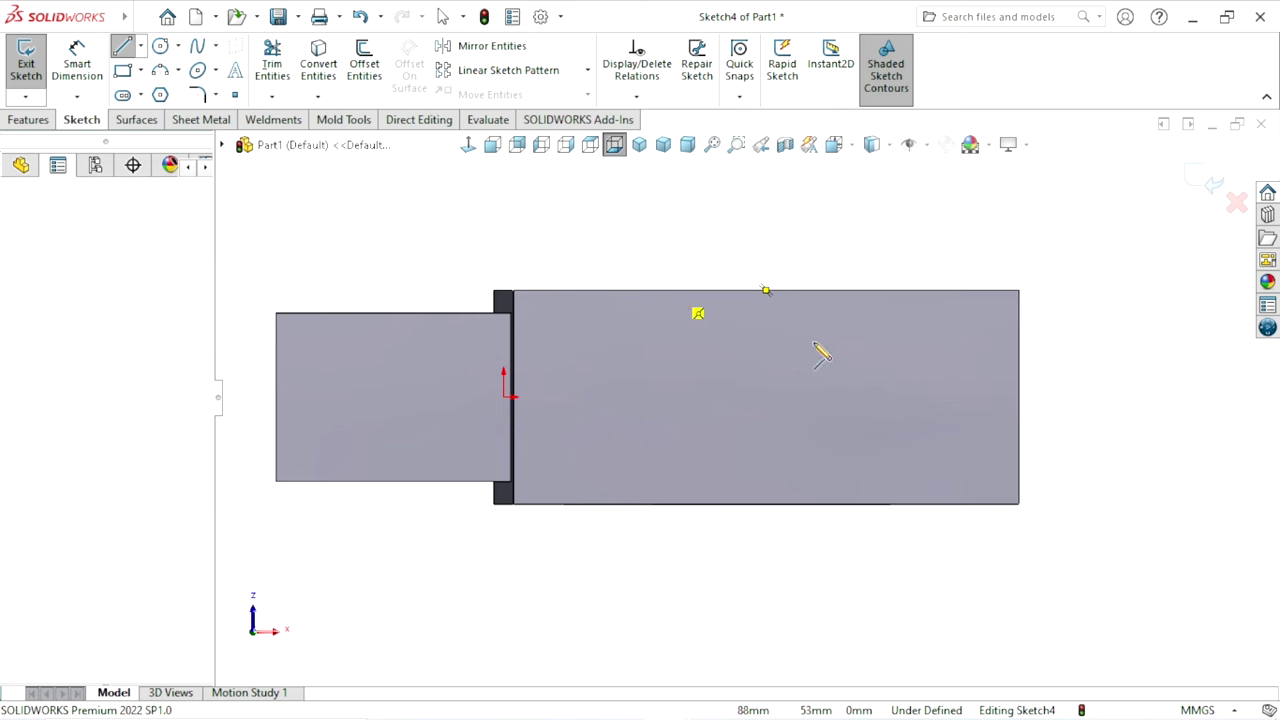
click(1019, 357)
right_click(1068, 340)
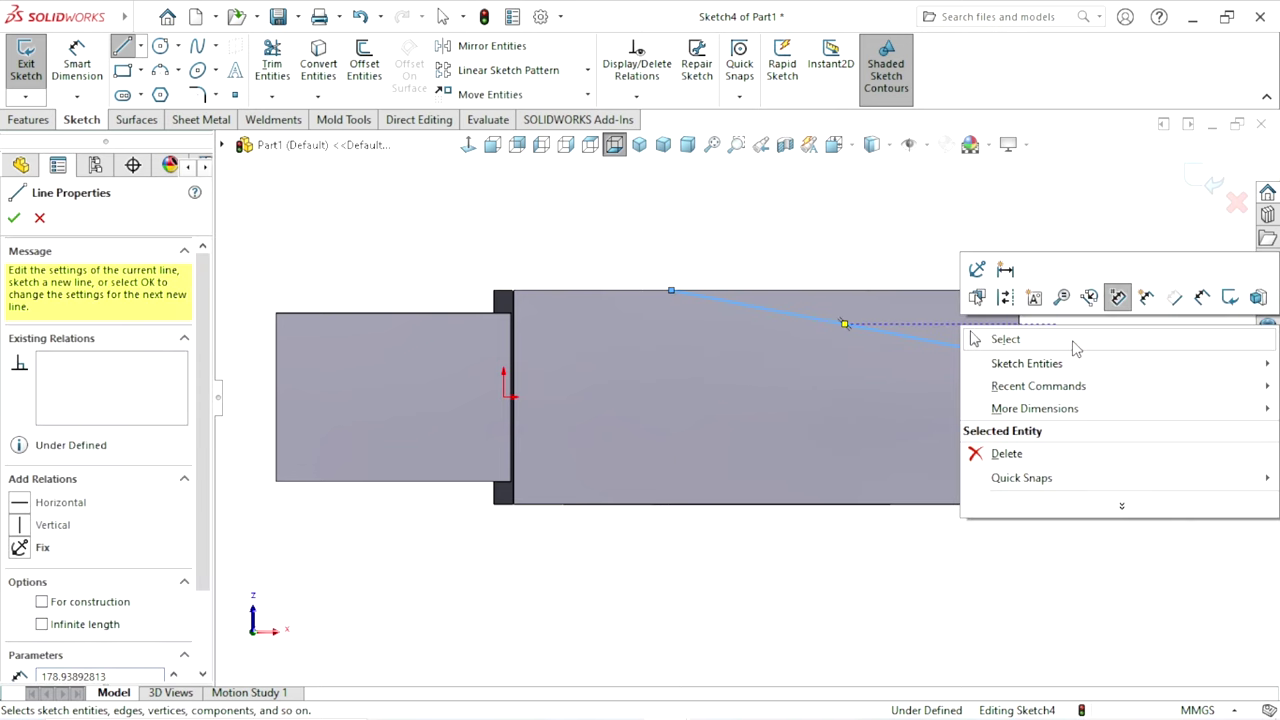
click(1000, 337)
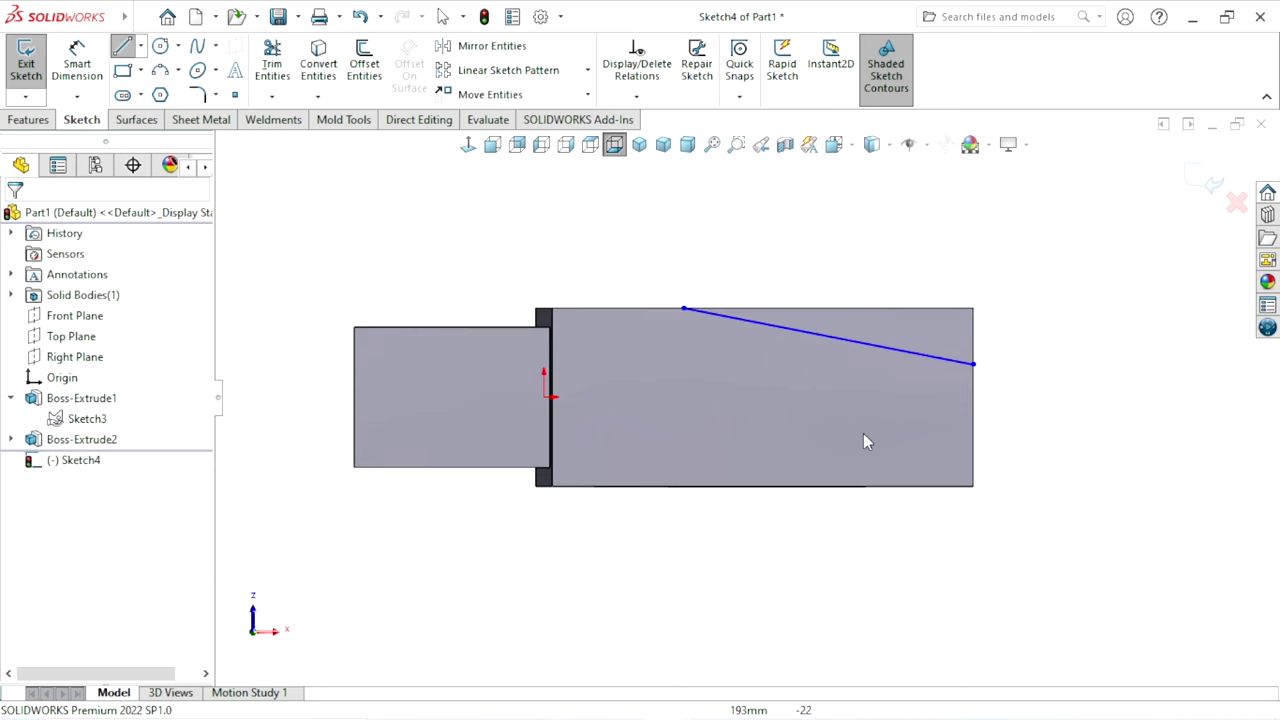
Add a horizontal centerline from the origin to the right edge.
click(140, 46)
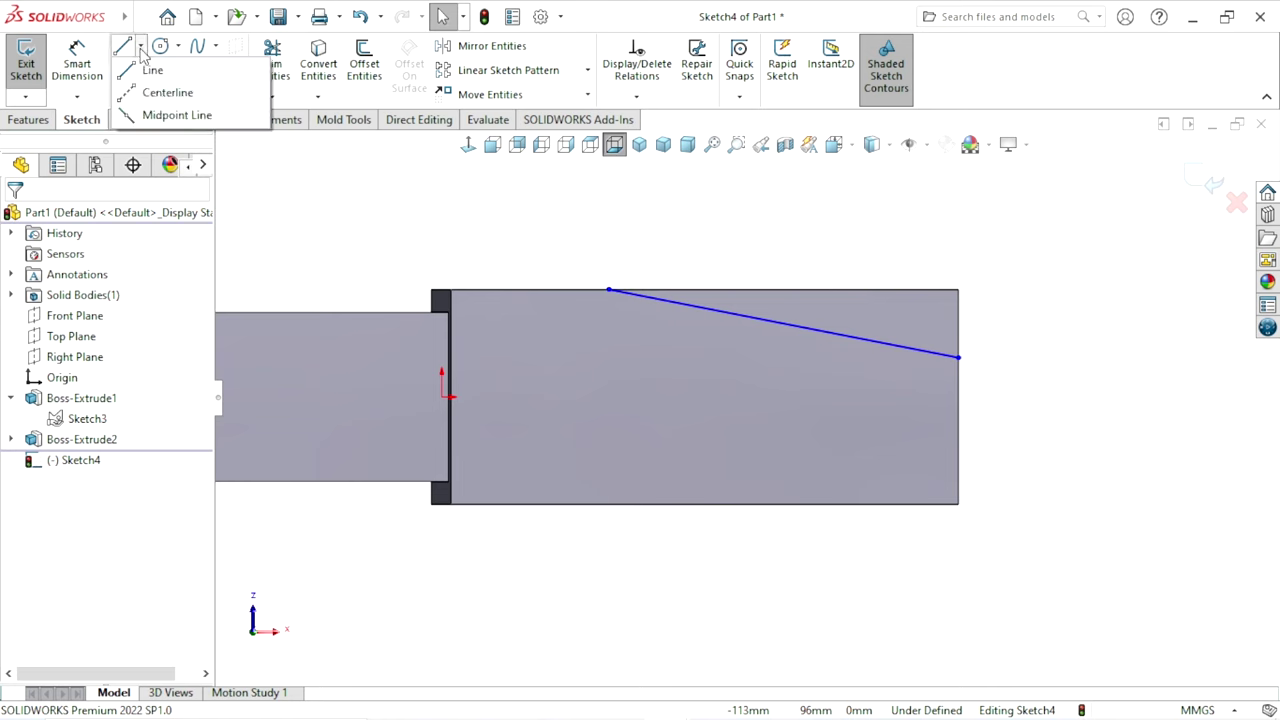
click(445, 397)
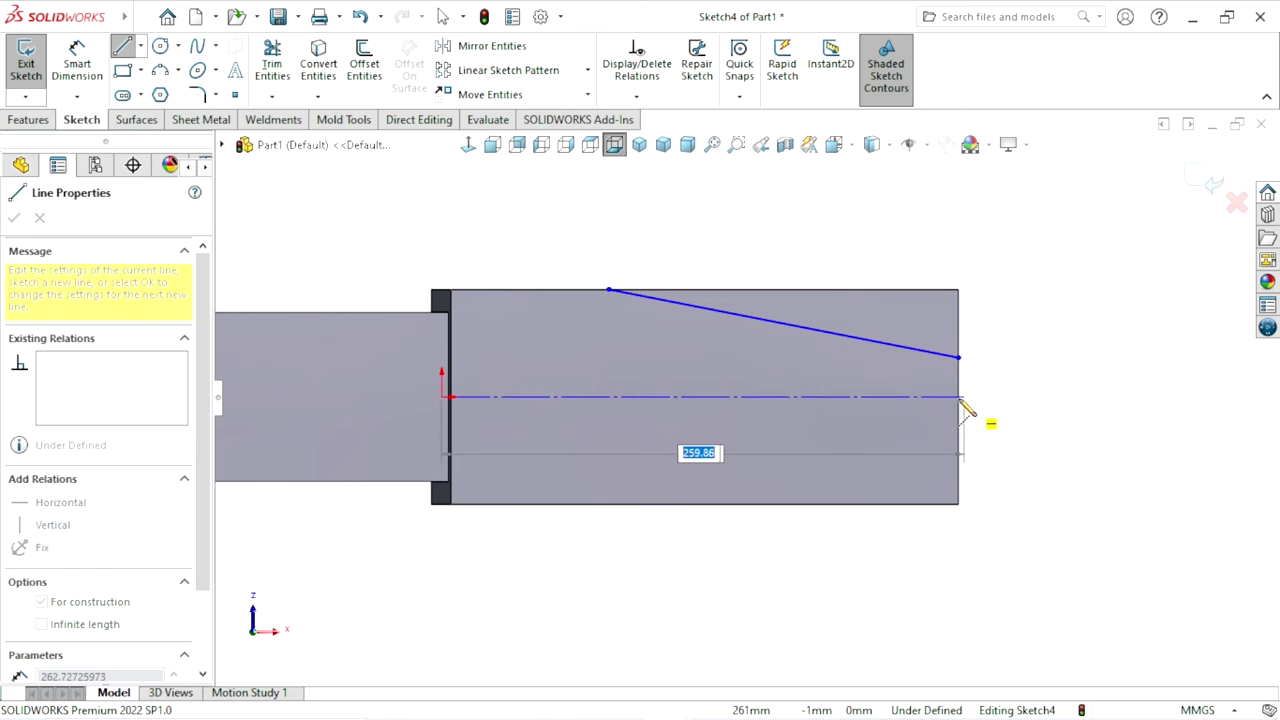
click(958, 397)
right_click(986, 259)
click(1085, 352)
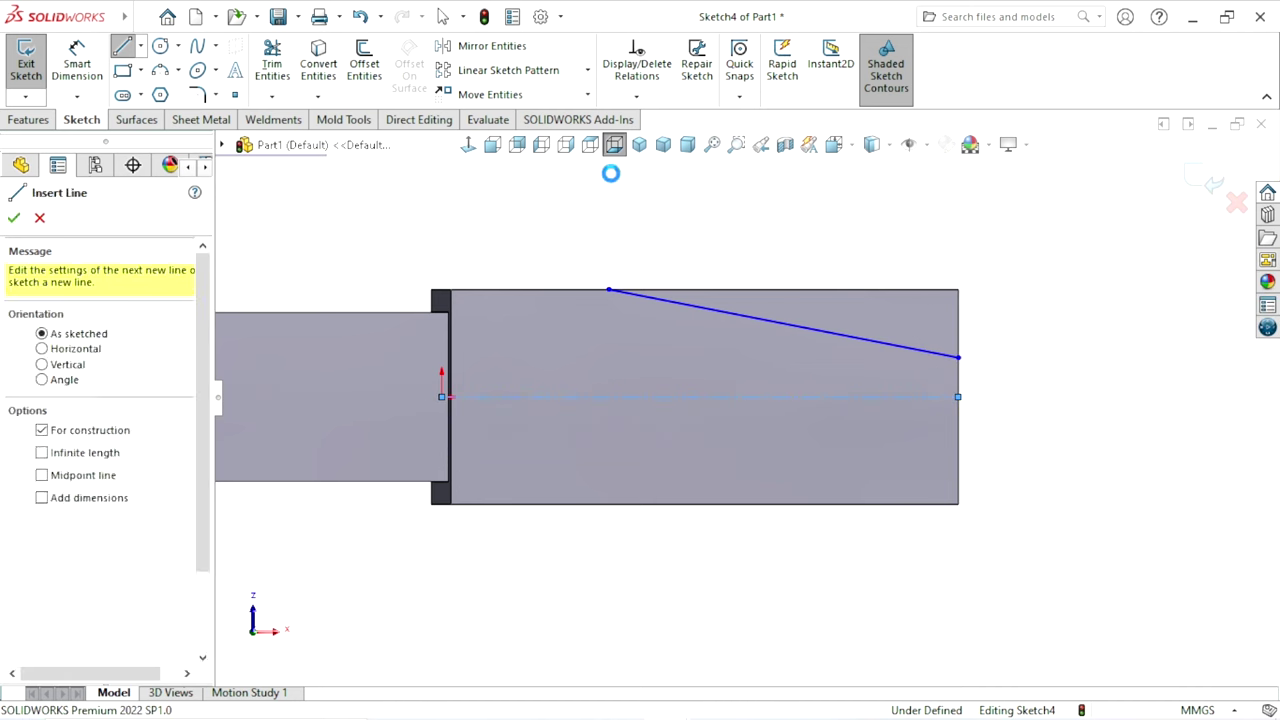
Mirror the sloped line about the horizontal centerline.
click(491, 46)
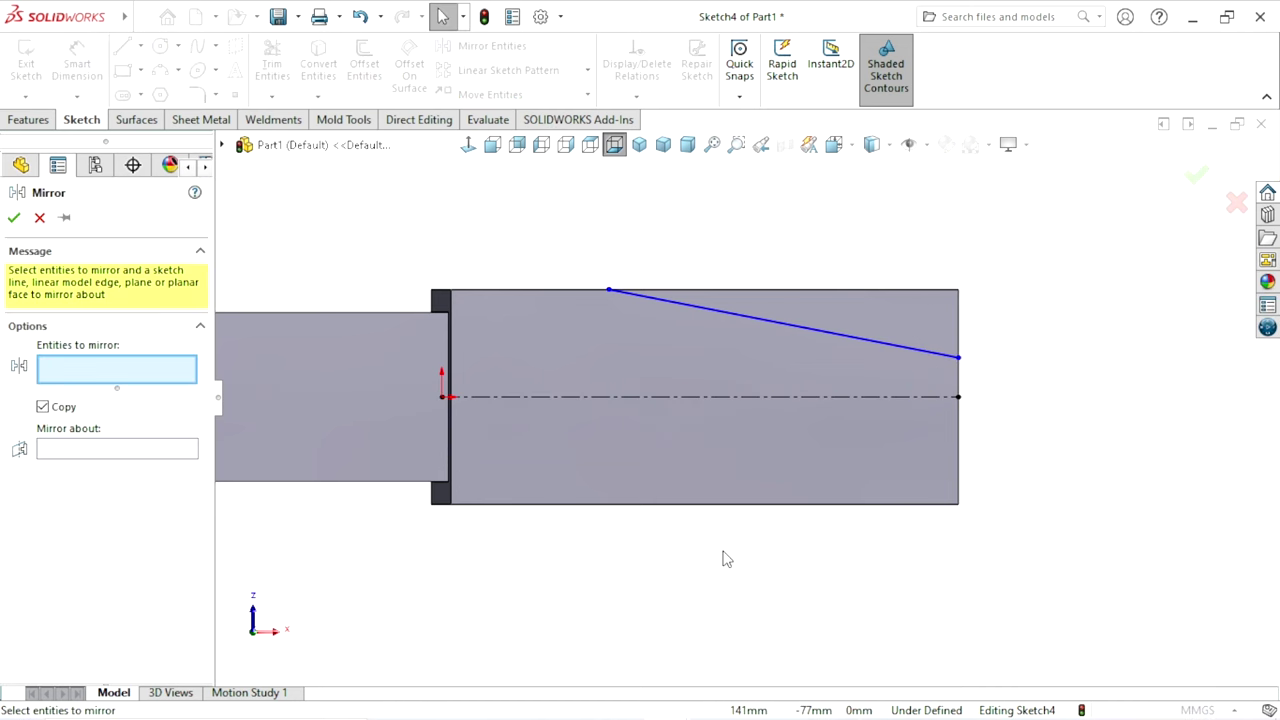
click(777, 322)
click(118, 452)
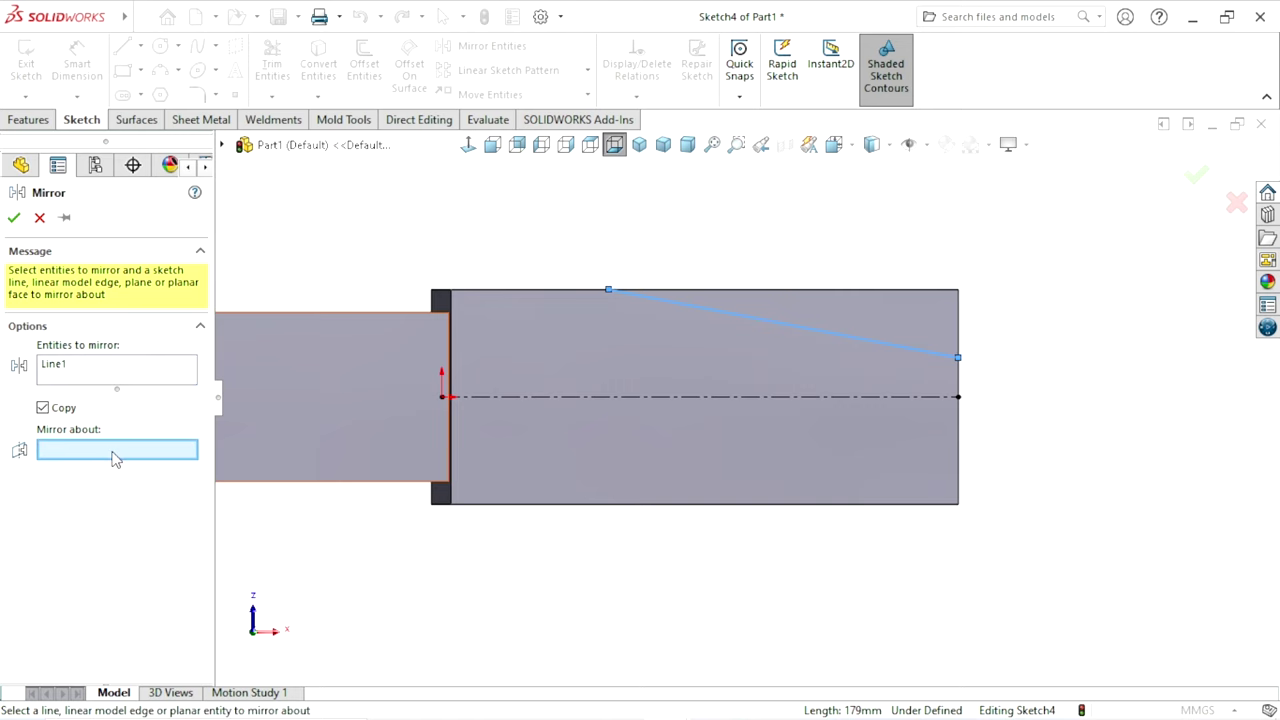
click(647, 398)
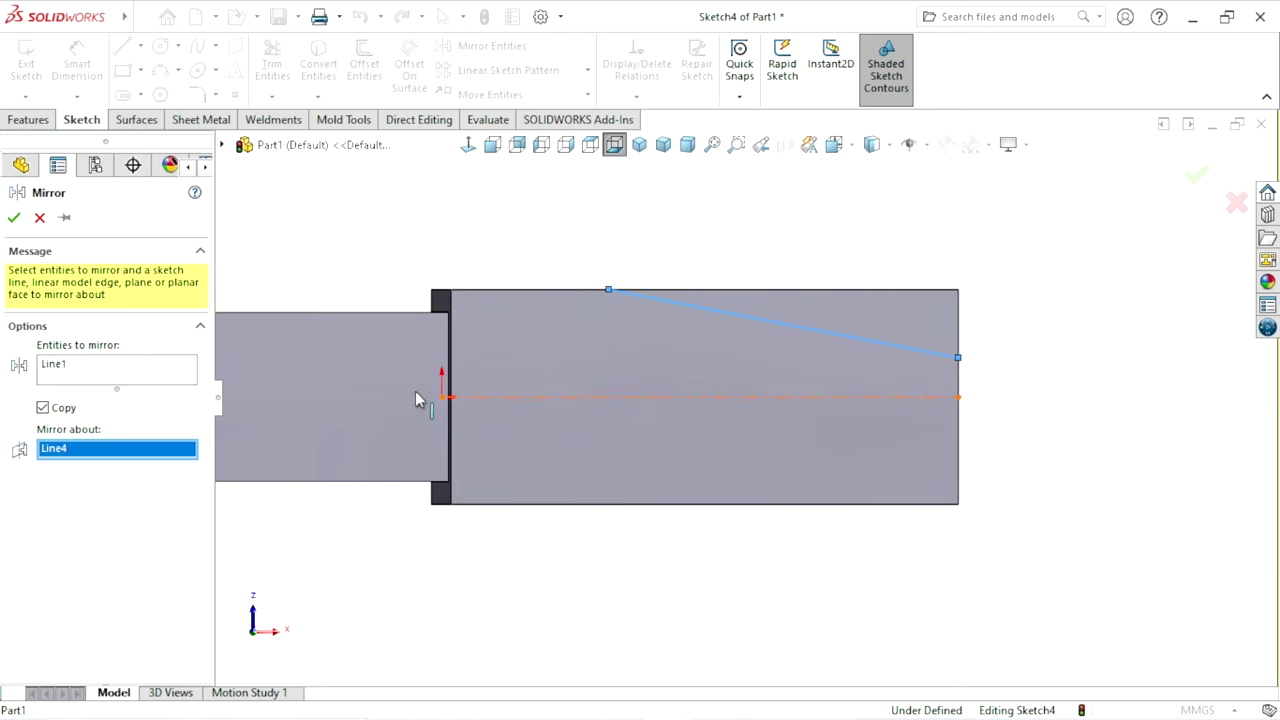
click(13, 220)
scroll(655, 411, up, 3)
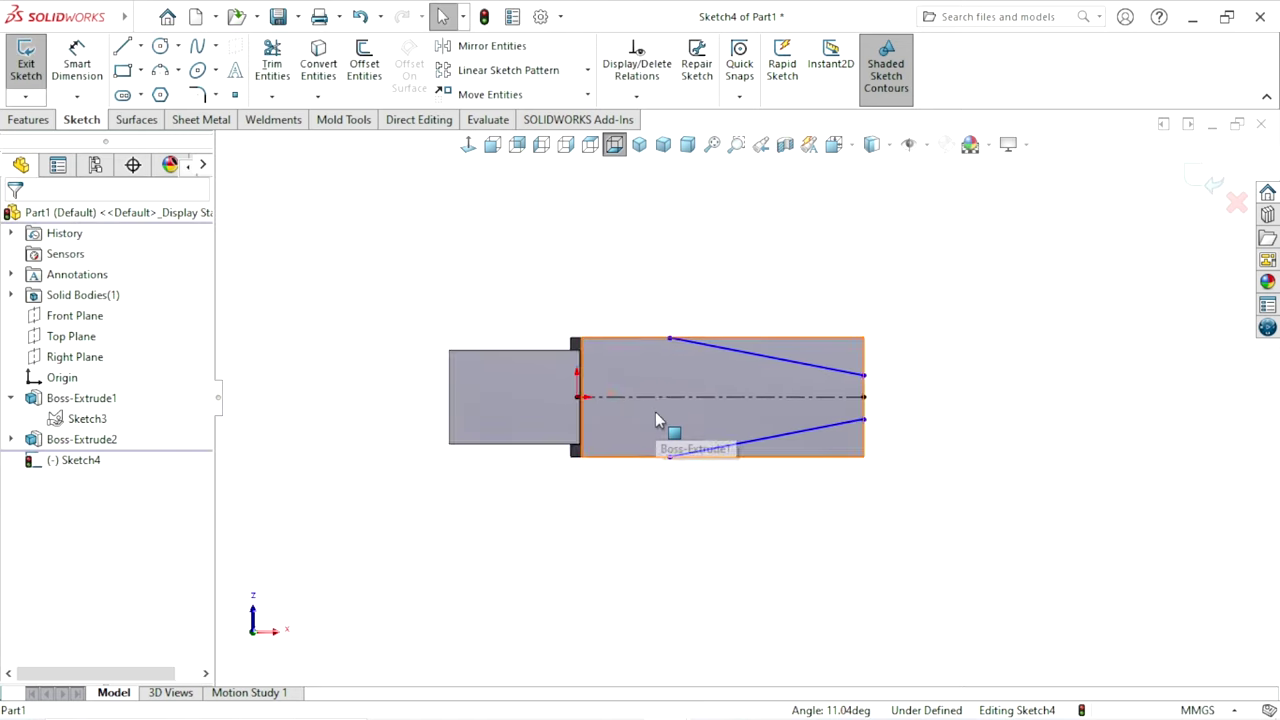
scroll(655, 411, down, 1)
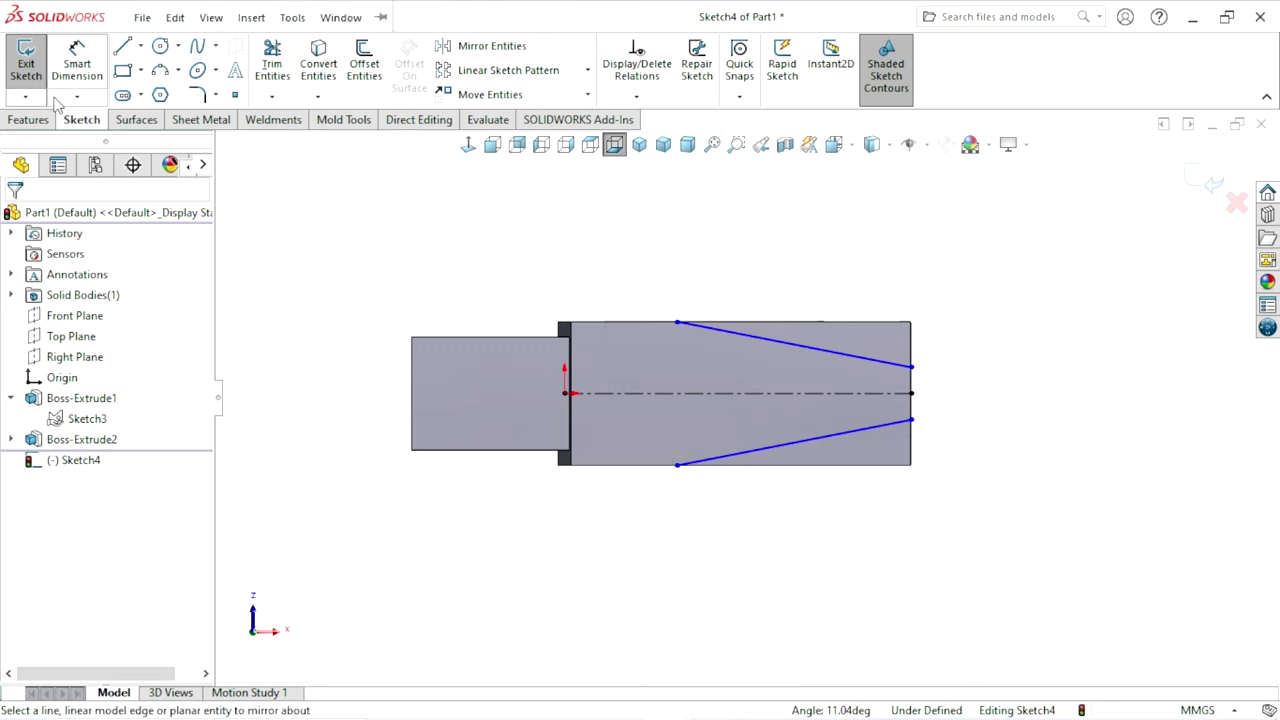
Dimension the lower taper line's start 60 mm horizontally from the origin.
click(77, 66)
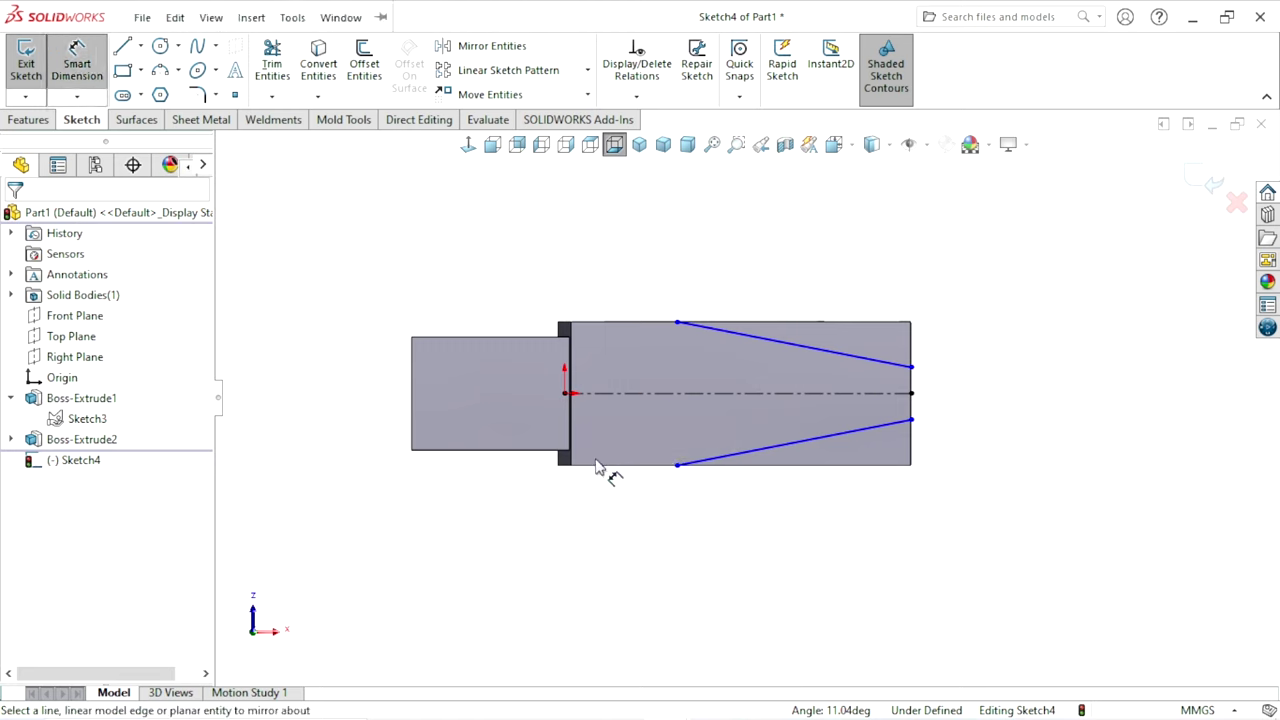
click(565, 394)
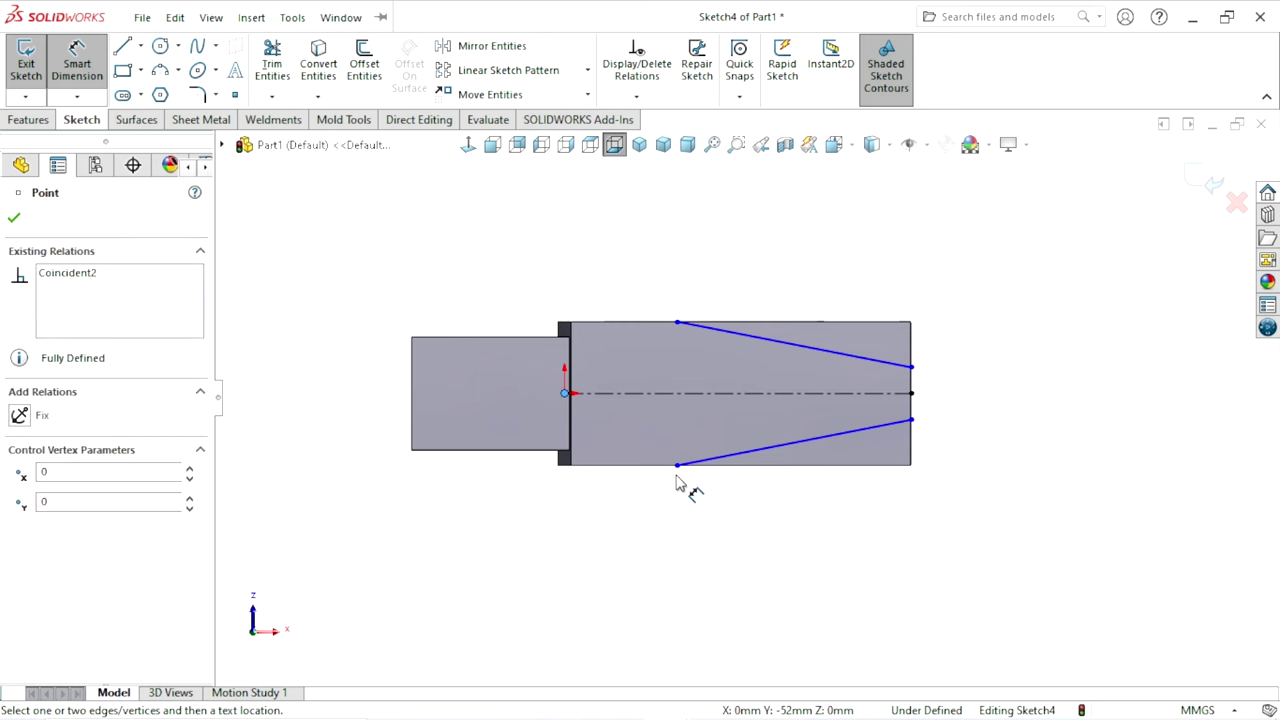
click(677, 467)
click(618, 525)
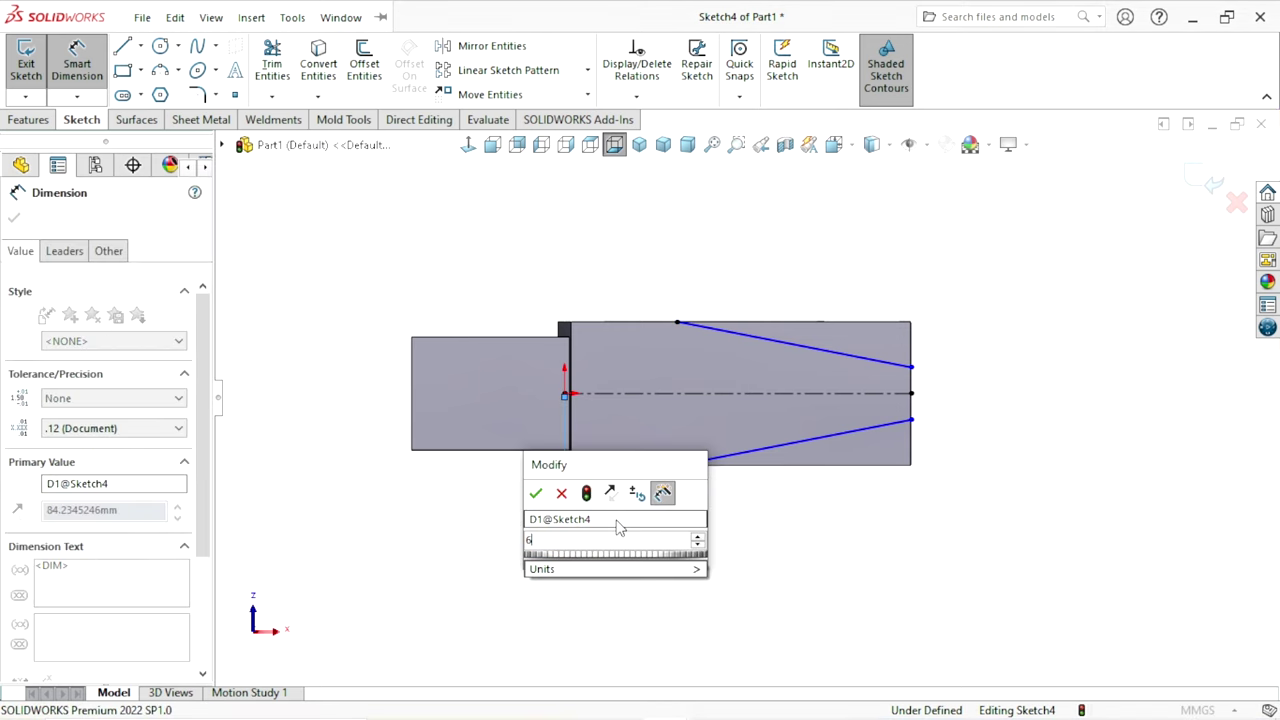
text(60)
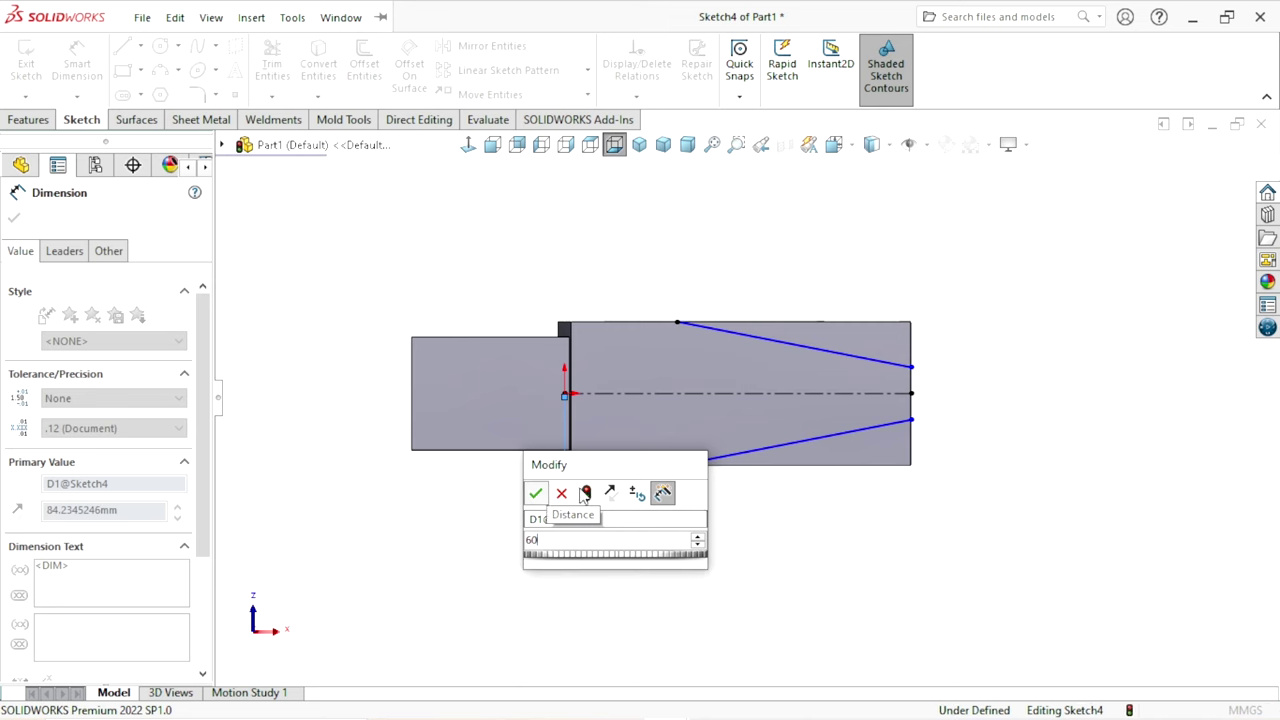
click(545, 498)
scroll(760, 404, down, 2)
scroll(760, 414, down, 1)
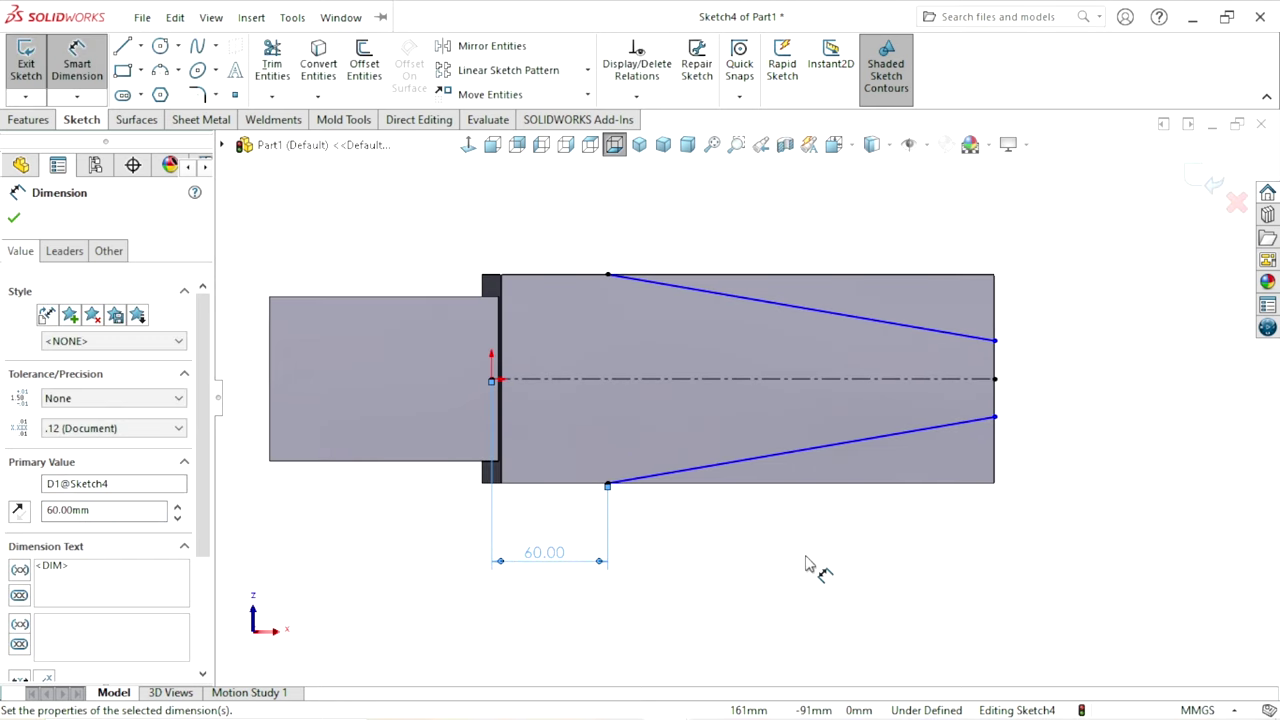
click(820, 571)
Set the gap between the taper lines' right endpoints to 58 mm.
scroll(879, 440, down, 2)
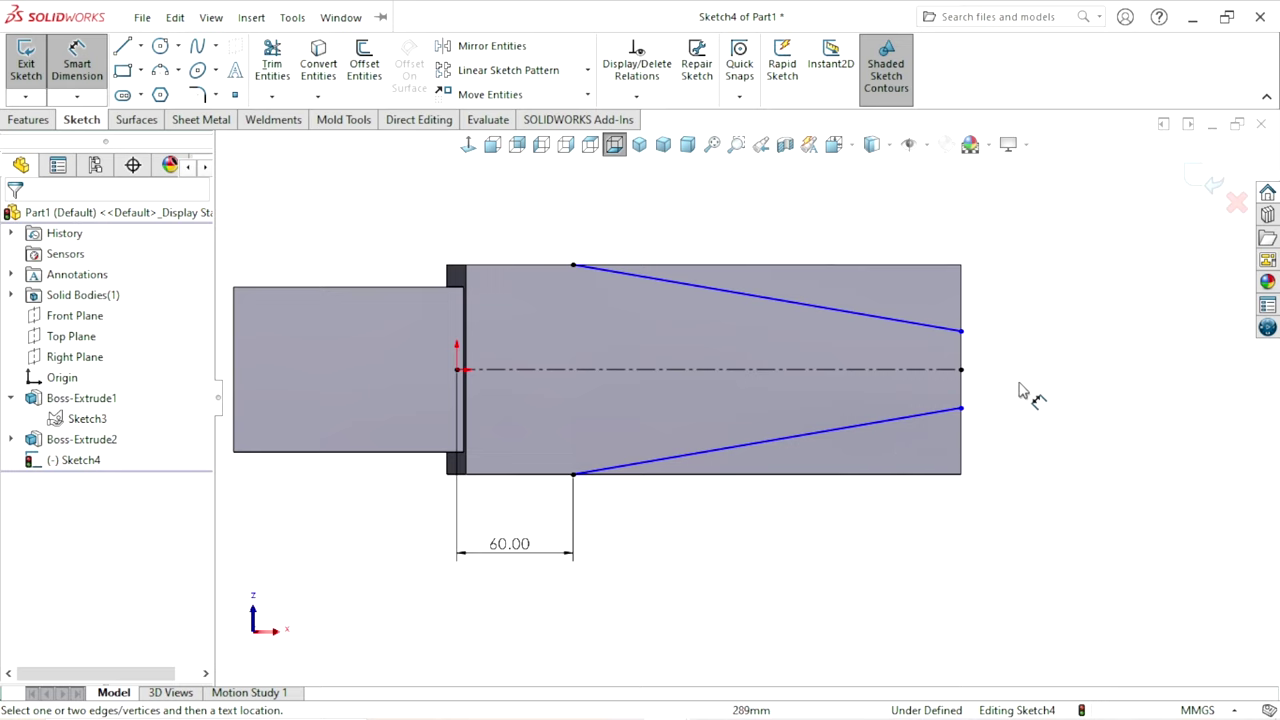
click(962, 331)
click(962, 409)
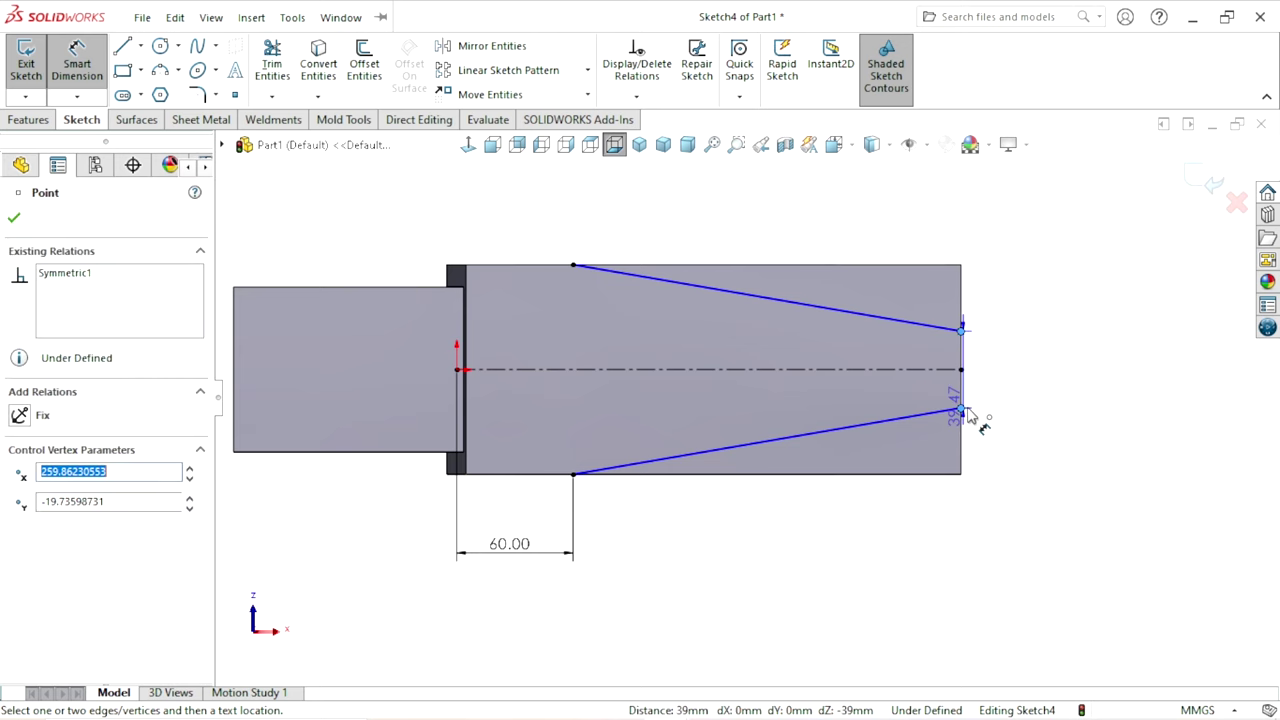
click(1012, 368)
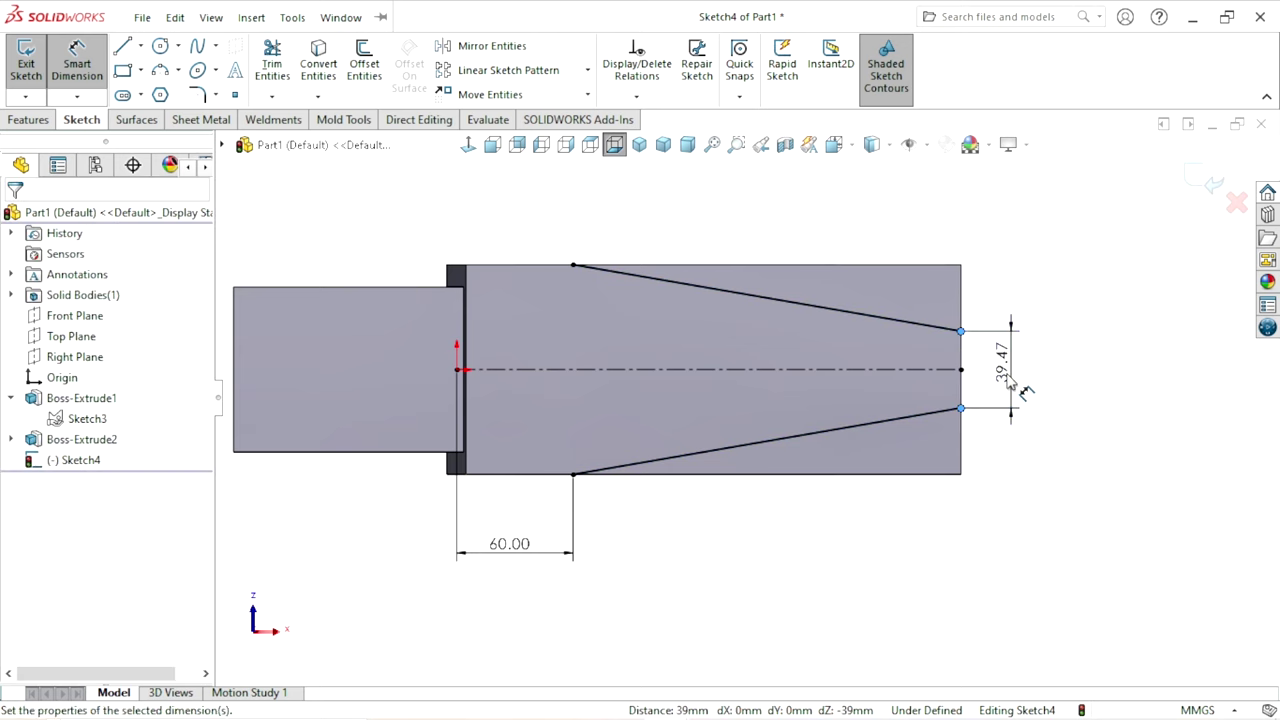
text(540)
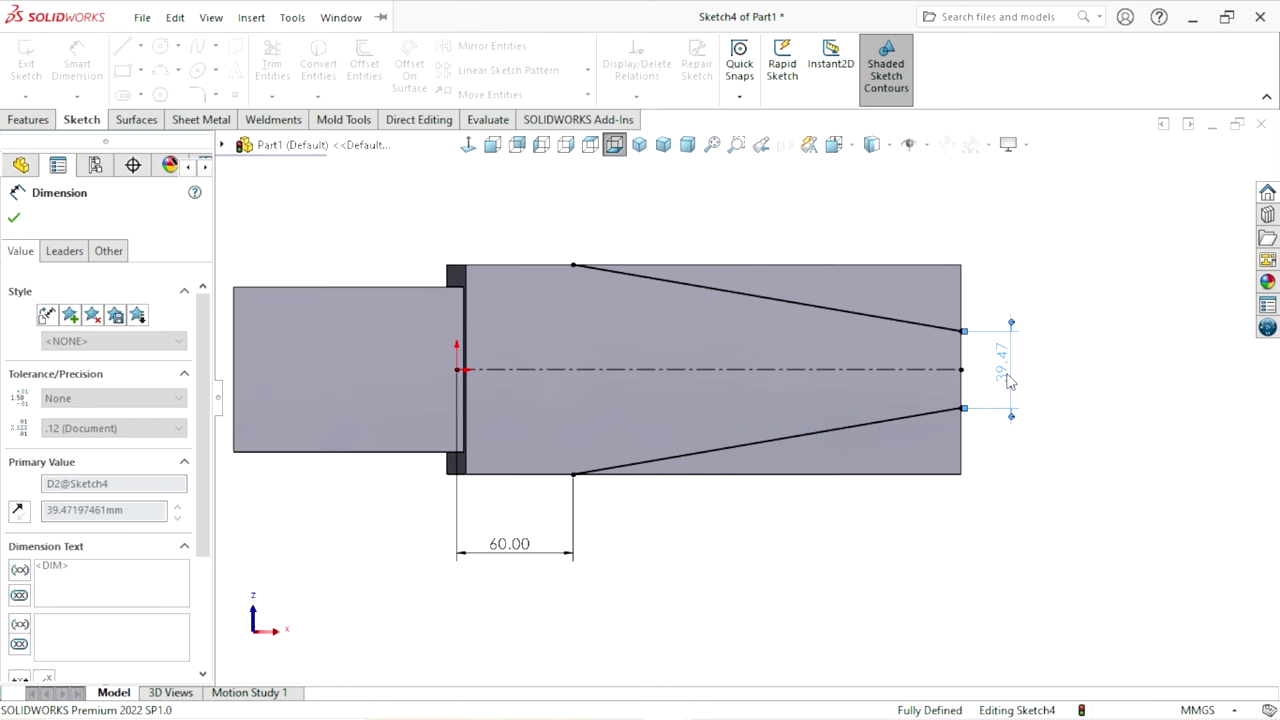
key(Return)
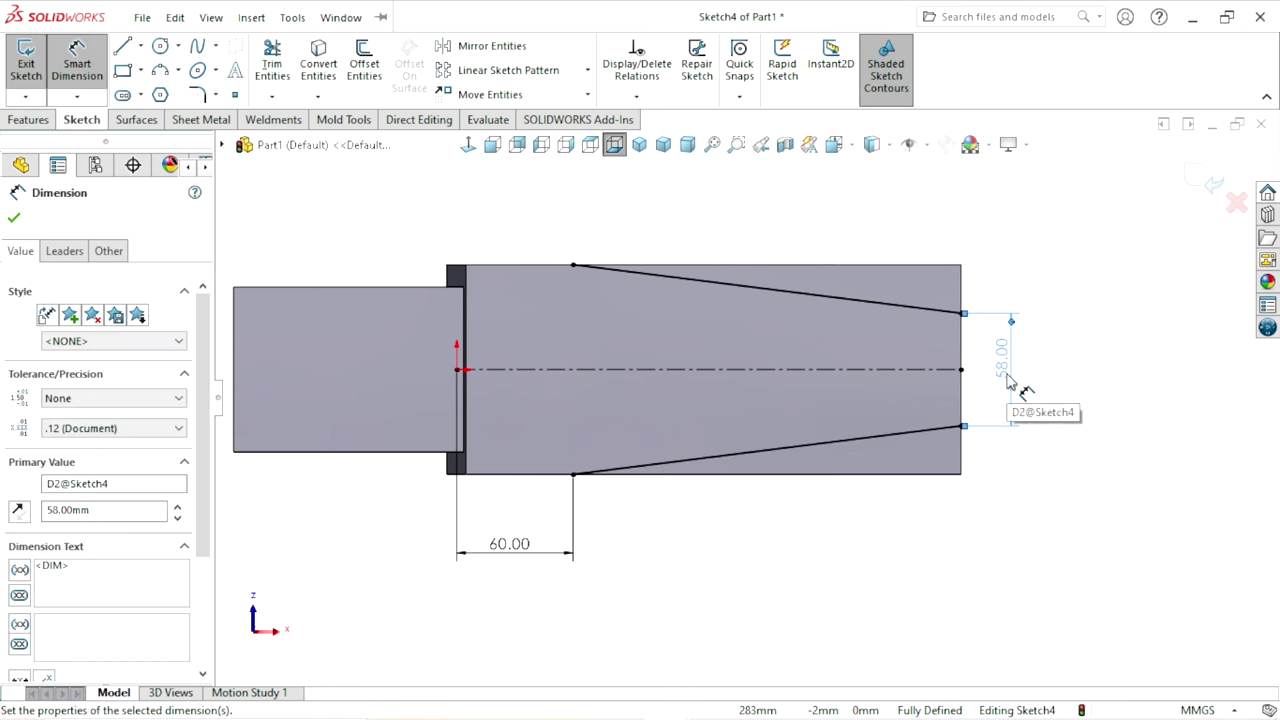
click(903, 576)
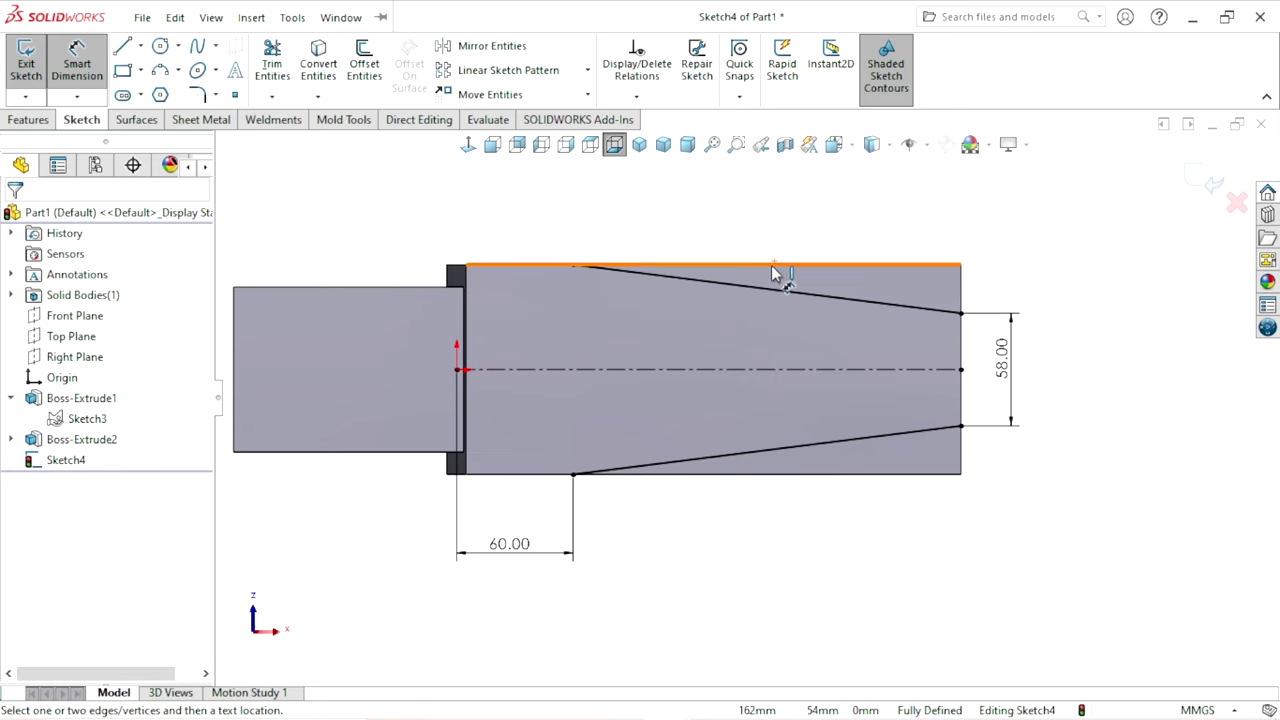
key(Escape)
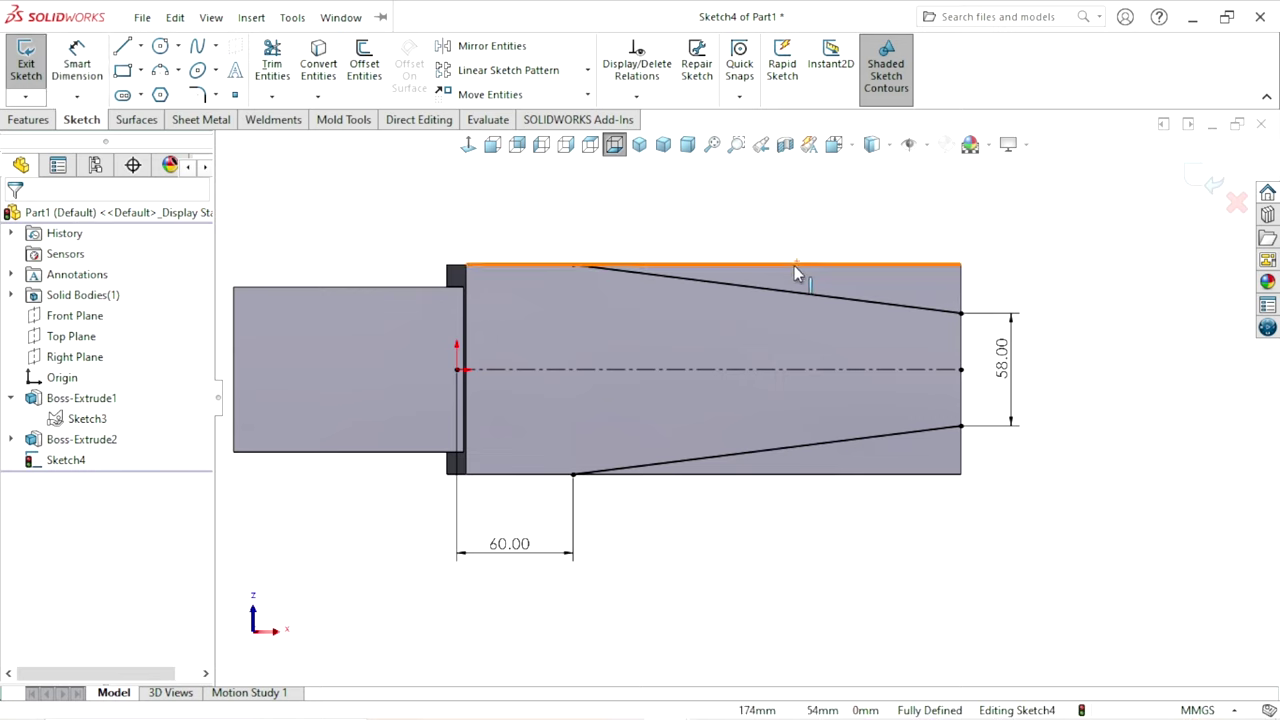
Convert the body's top and bottom edges into sketch lines.
click(794, 265)
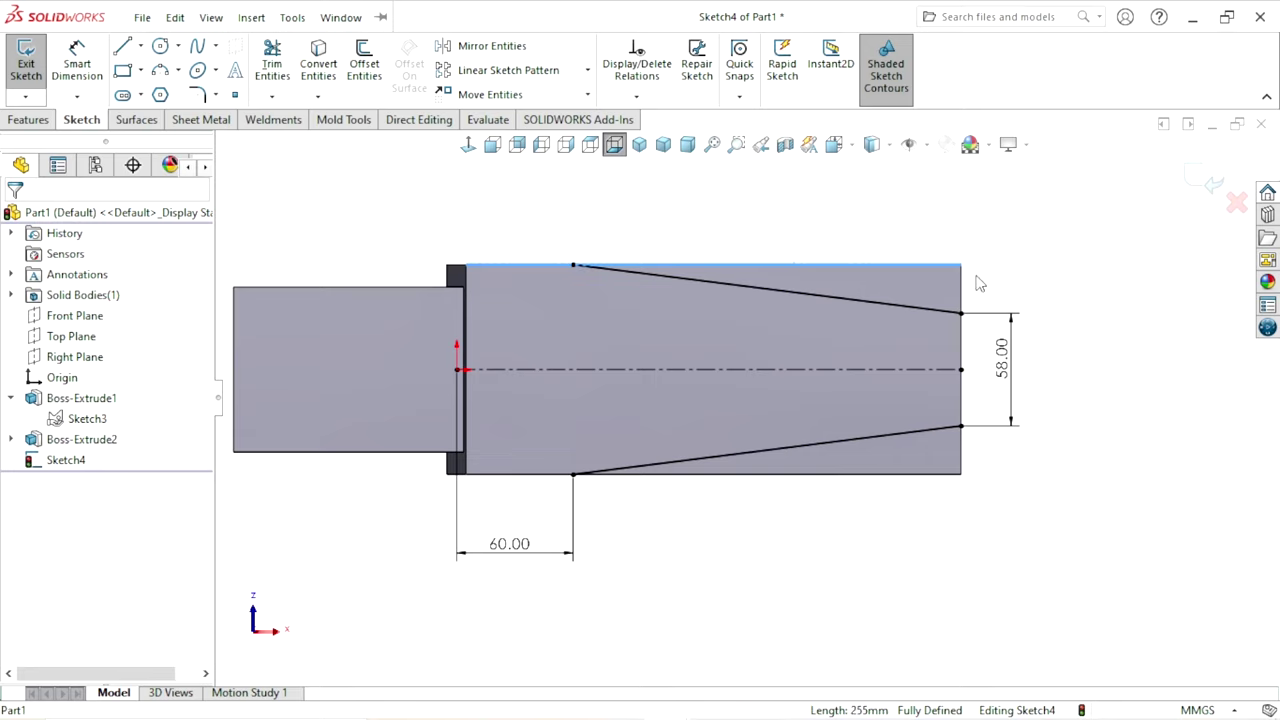
ctrl+click(897, 475)
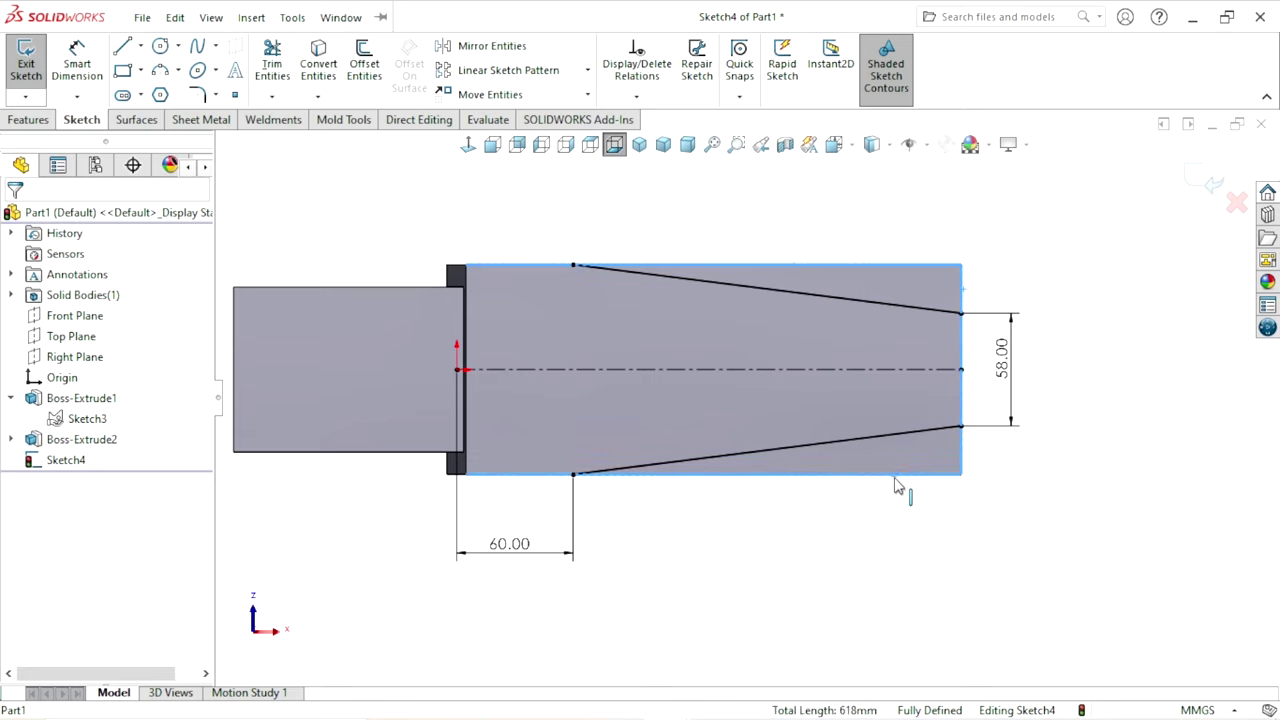
click(316, 68)
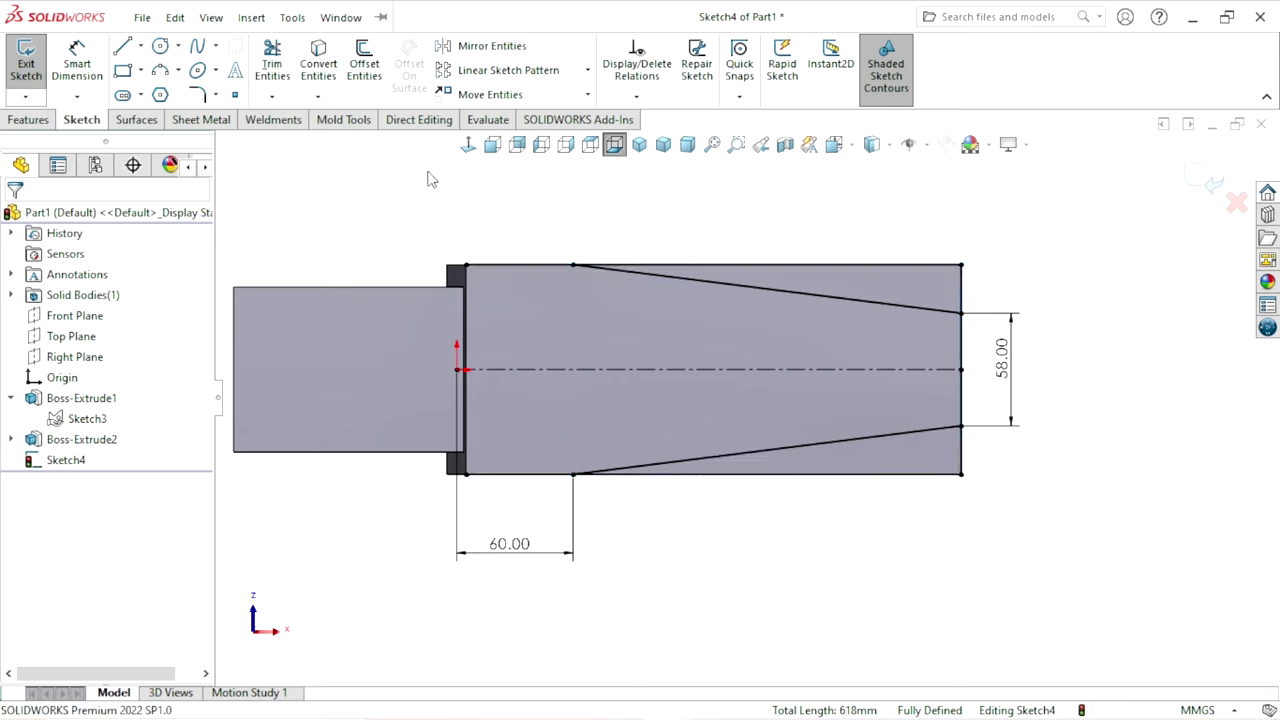
Power-trim the right-edge segments between the taper ends and centerline, leaving two wedge regions.
click(272, 63)
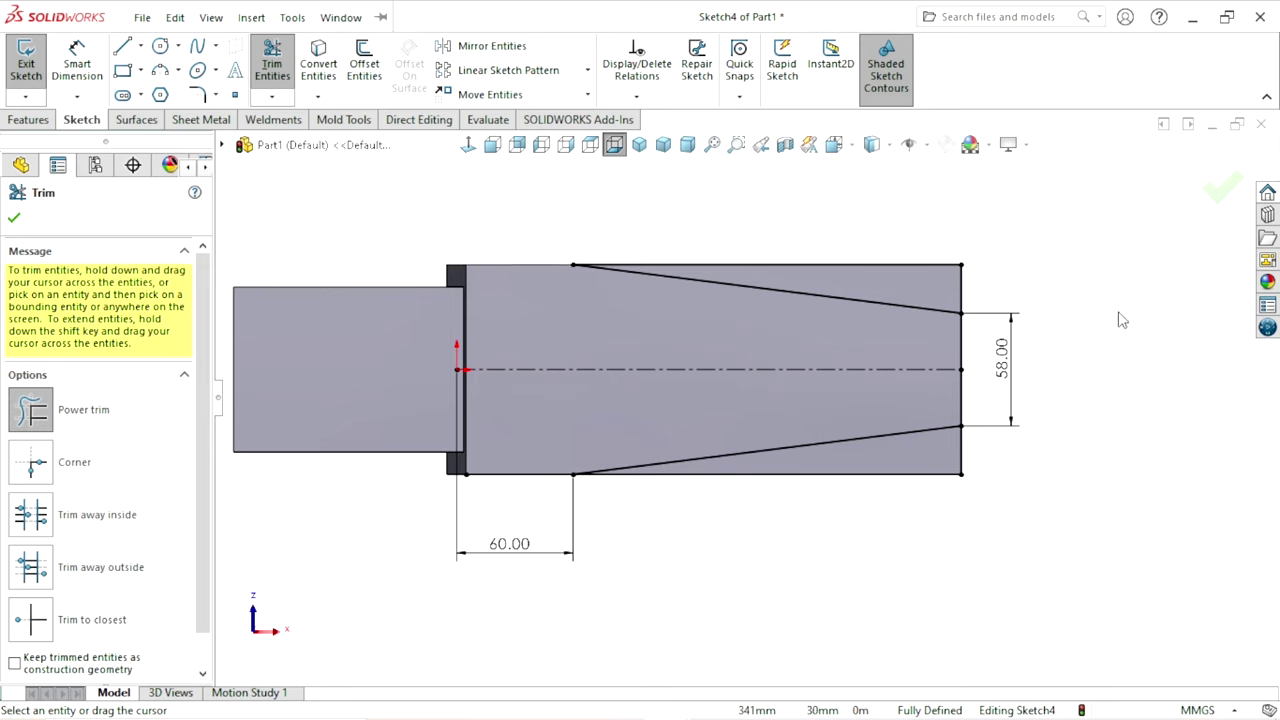
drag(899, 347, 976, 360)
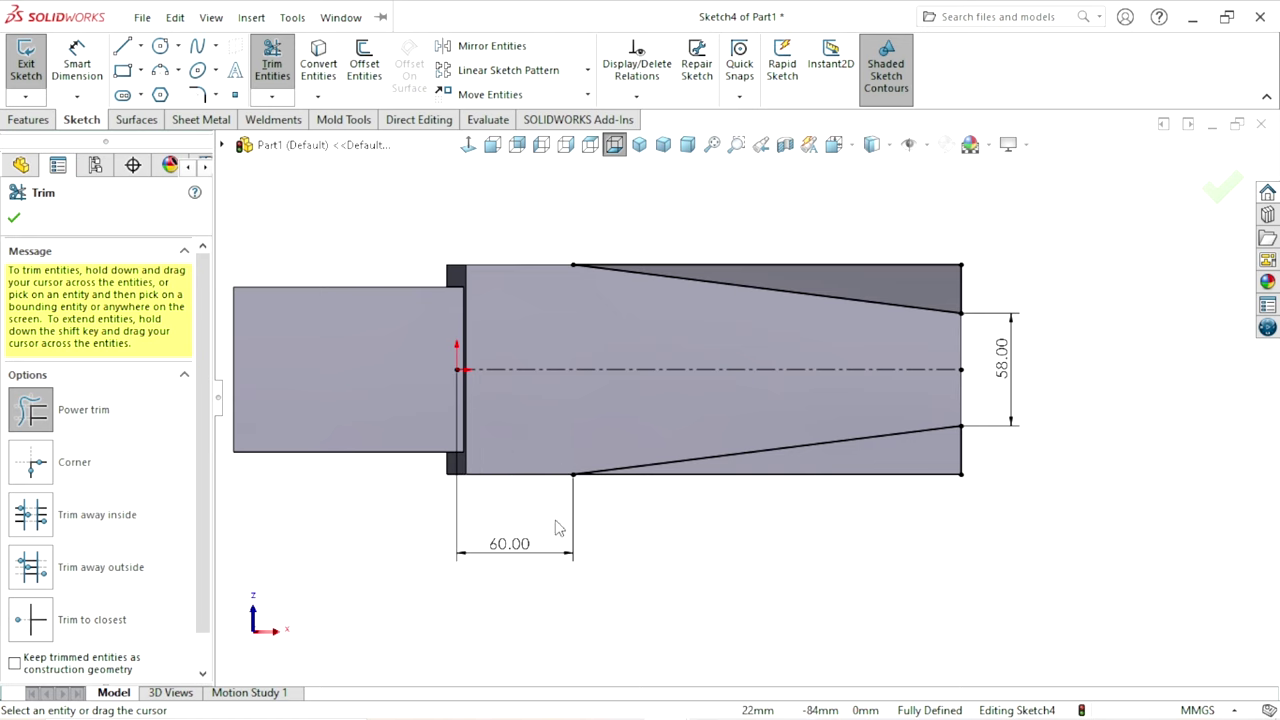
drag(510, 500, 804, 554)
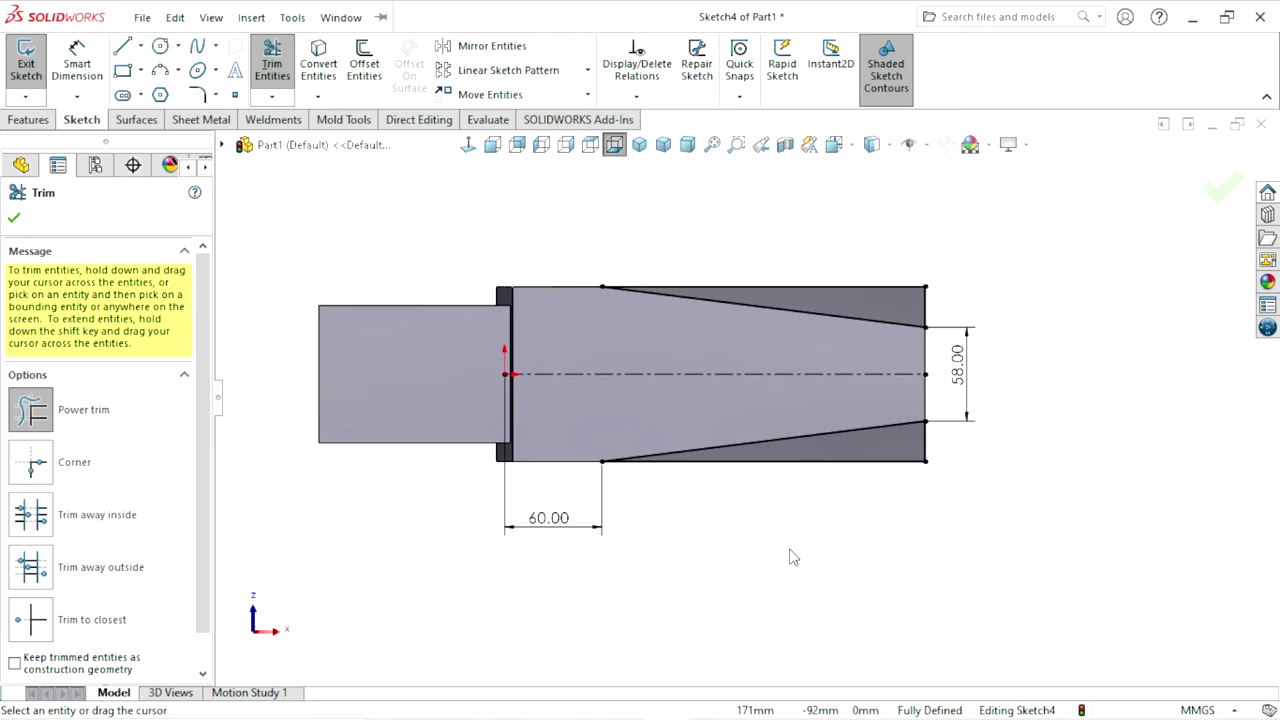
click(14, 218)
scroll(540, 360, up, 2)
mouse_move(1014, 386)
middle_down()
mouse_move(902, 502)
mouse_move(943, 463)
mouse_move(991, 343)
mouse_move(929, 486)
mouse_move(880, 544)
mouse_move(890, 578)
mouse_move(900, 528)
mouse_move(937, 520)
mouse_move(1017, 337)
mouse_move(1029, 274)
mouse_move(931, 531)
mouse_move(889, 517)
mouse_move(869, 445)
mouse_move(926, 500)
mouse_move(937, 469)
mouse_move(823, 480)
middle_up()
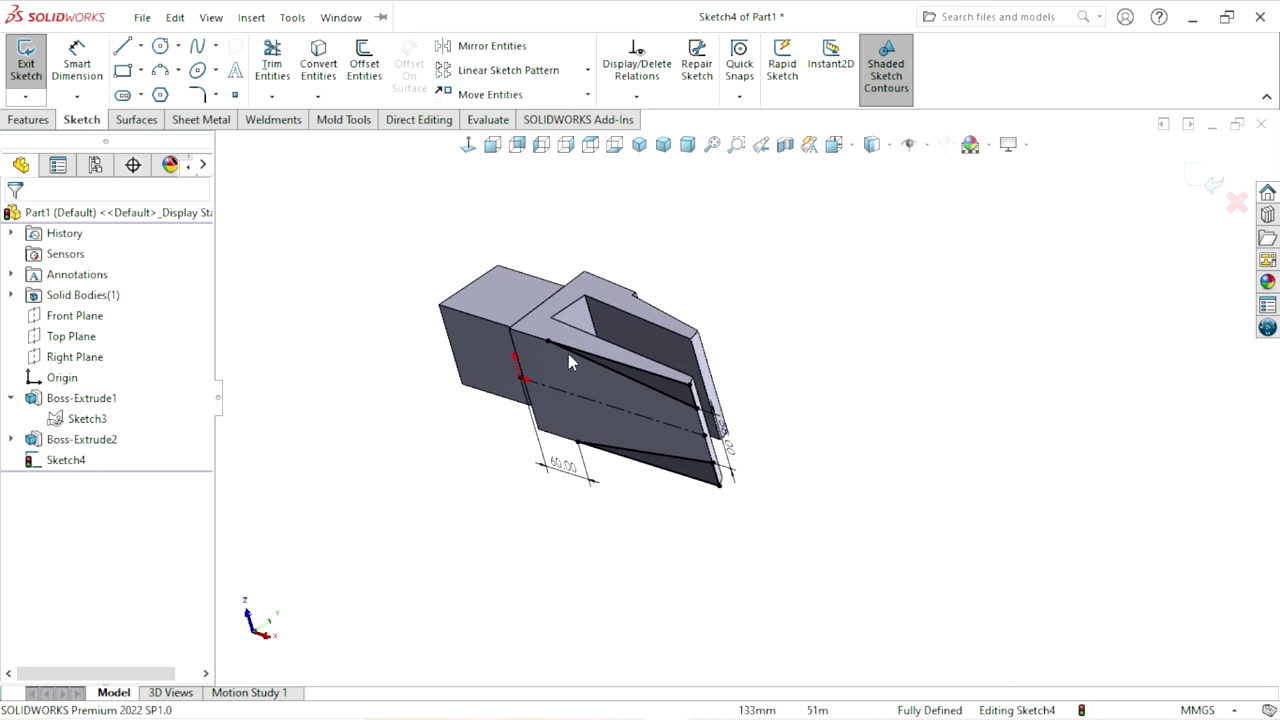
Cut Sketch4's wedge regions out as Cut-Extrude1 and orbit to inspect the tapered prongs.
click(30, 121)
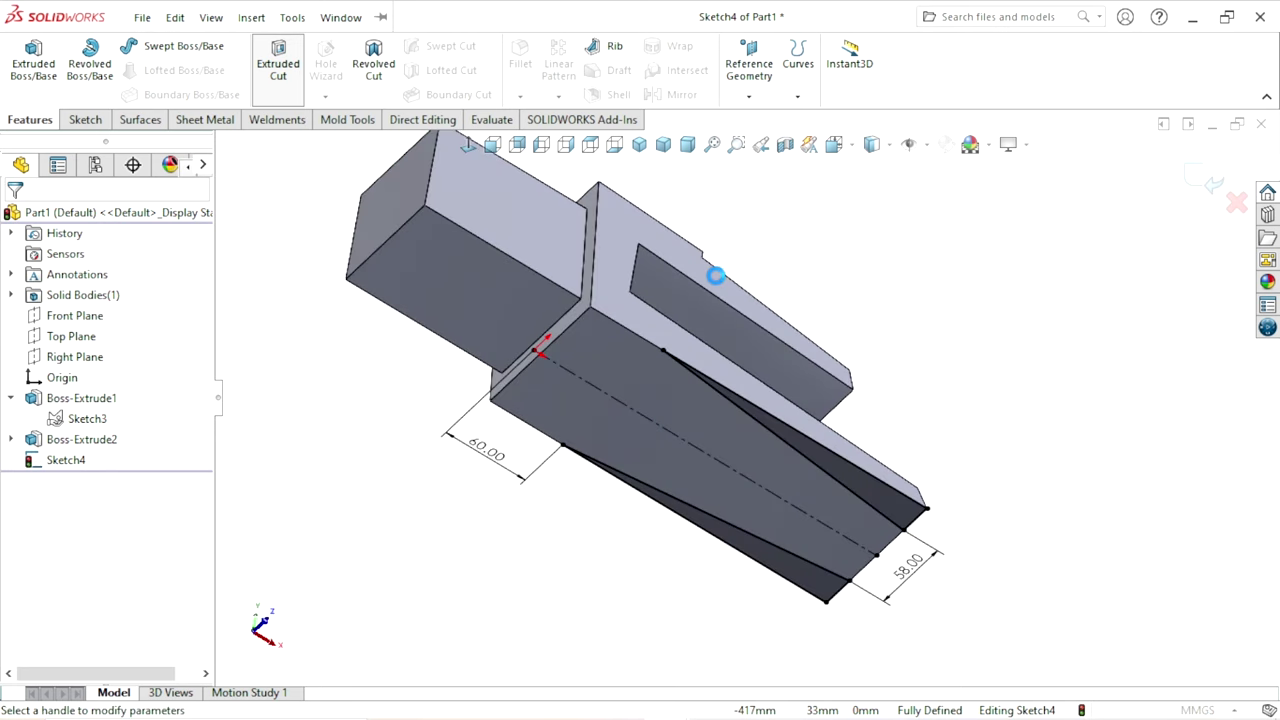
middle_drag(1003, 443, 926, 496)
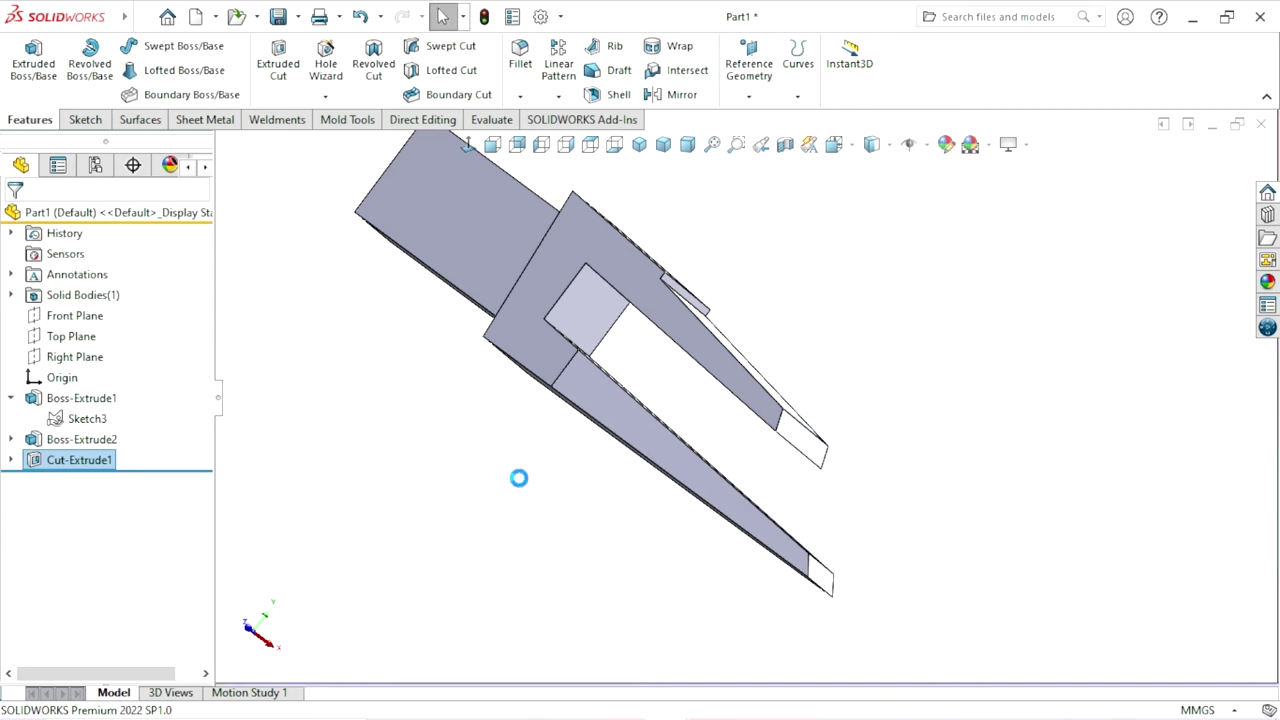
mouse_move(519, 478)
middle_down()
mouse_move(826, 386)
mouse_move(783, 354)
mouse_move(840, 217)
mouse_move(783, 349)
mouse_move(668, 448)
mouse_move(608, 449)
mouse_move(563, 394)
mouse_move(646, 331)
mouse_move(709, 392)
mouse_move(780, 191)
mouse_move(633, 510)
middle_up()
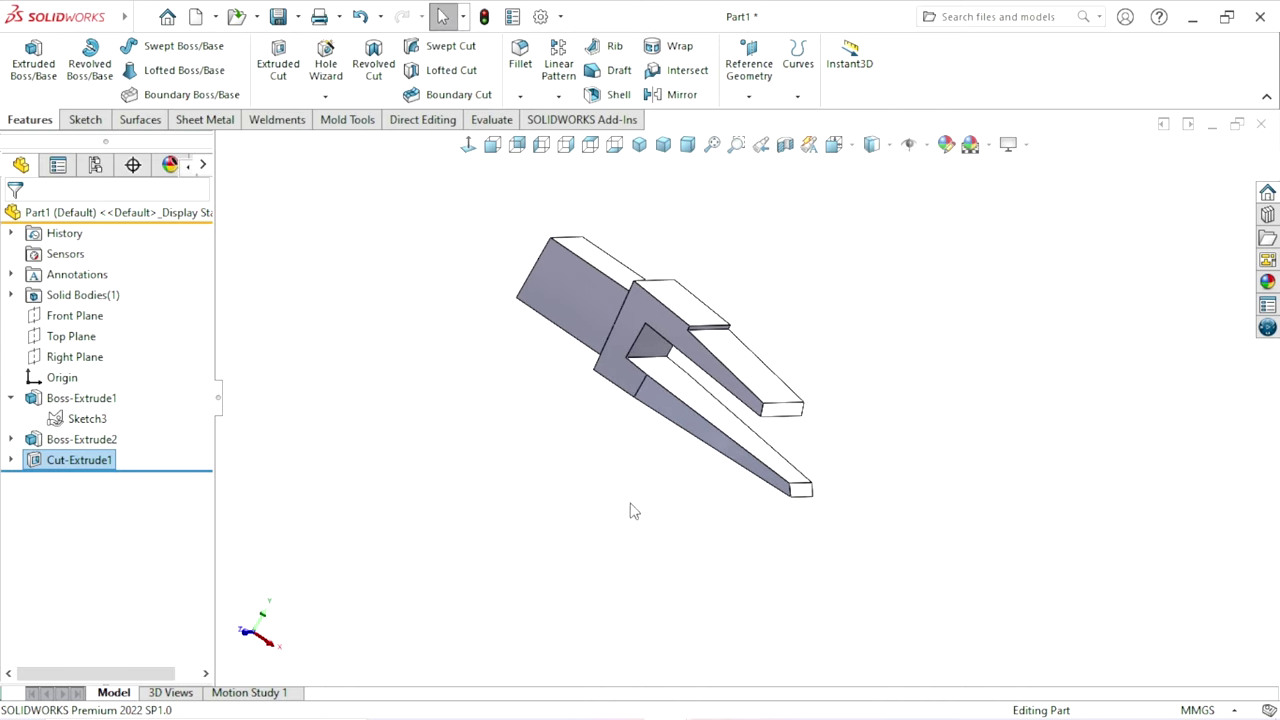
scroll(686, 466, down, 2)
scroll(785, 484, up, 2)
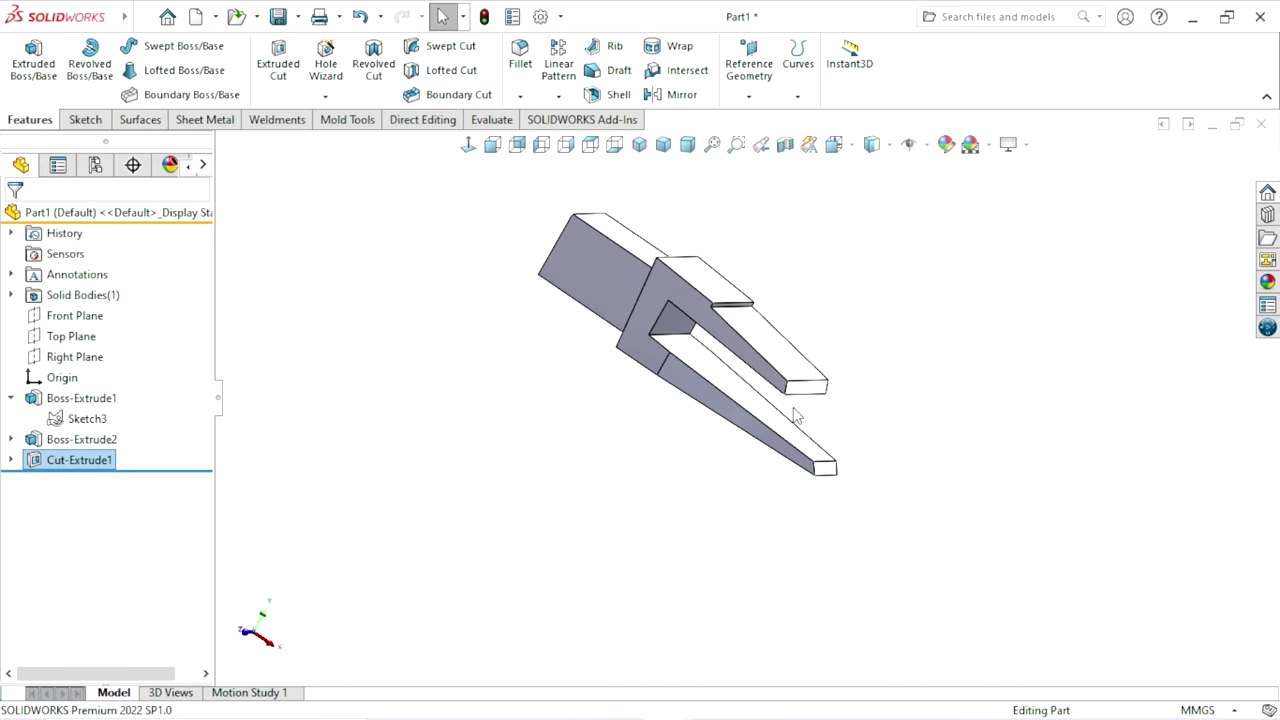
mouse_move(797, 411)
middle_down()
mouse_move(786, 449)
mouse_move(951, 503)
mouse_move(852, 530)
middle_up()
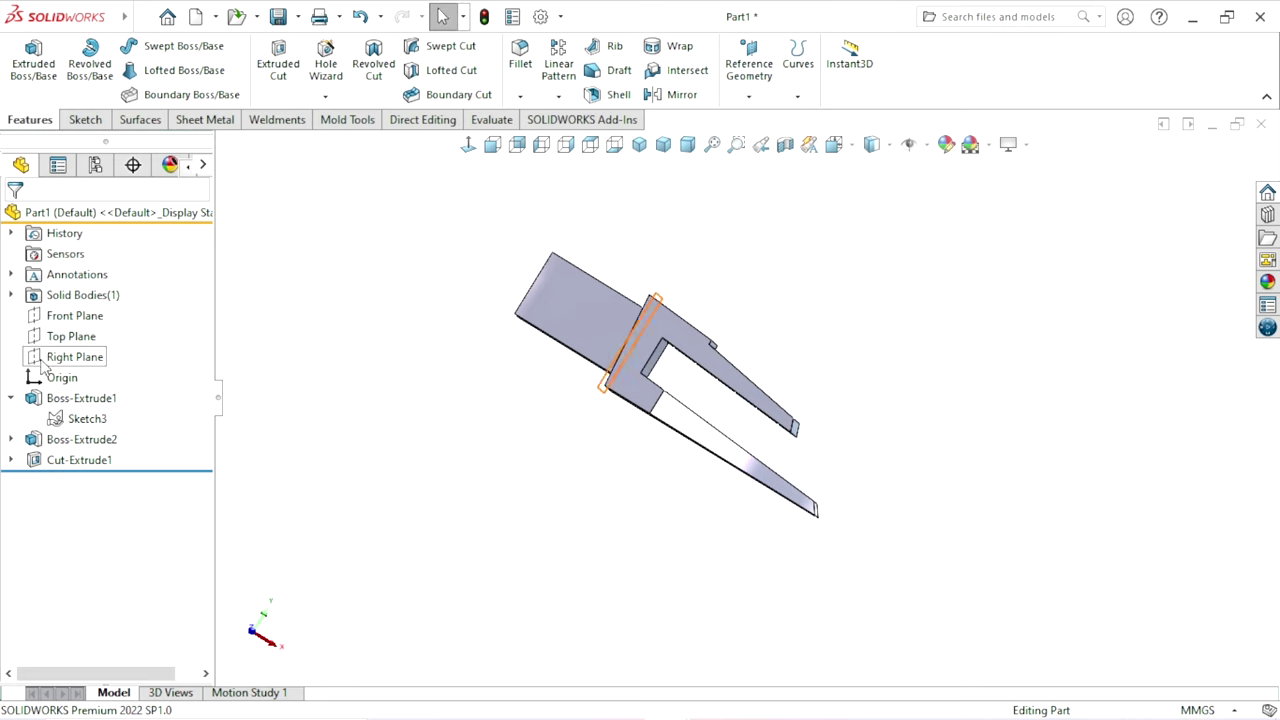
Start a new sketch on the Top Plane.
middle_drag(857, 429, 722, 383)
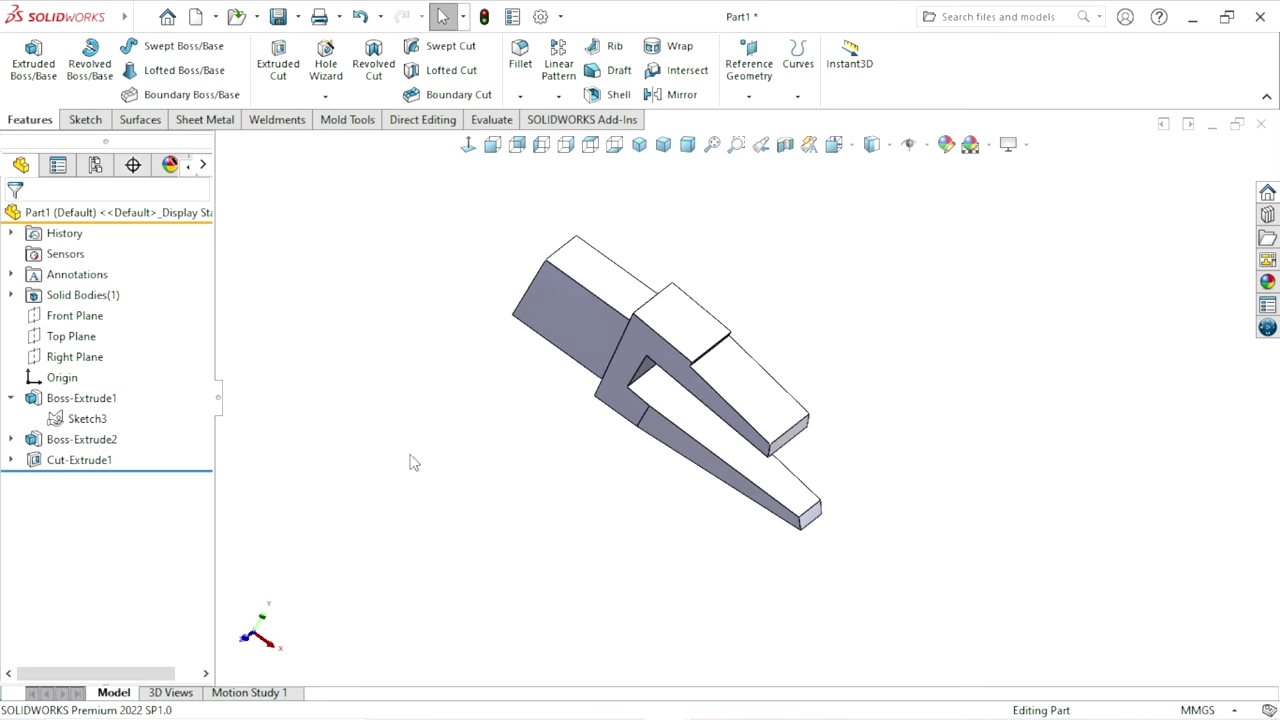
click(73, 340)
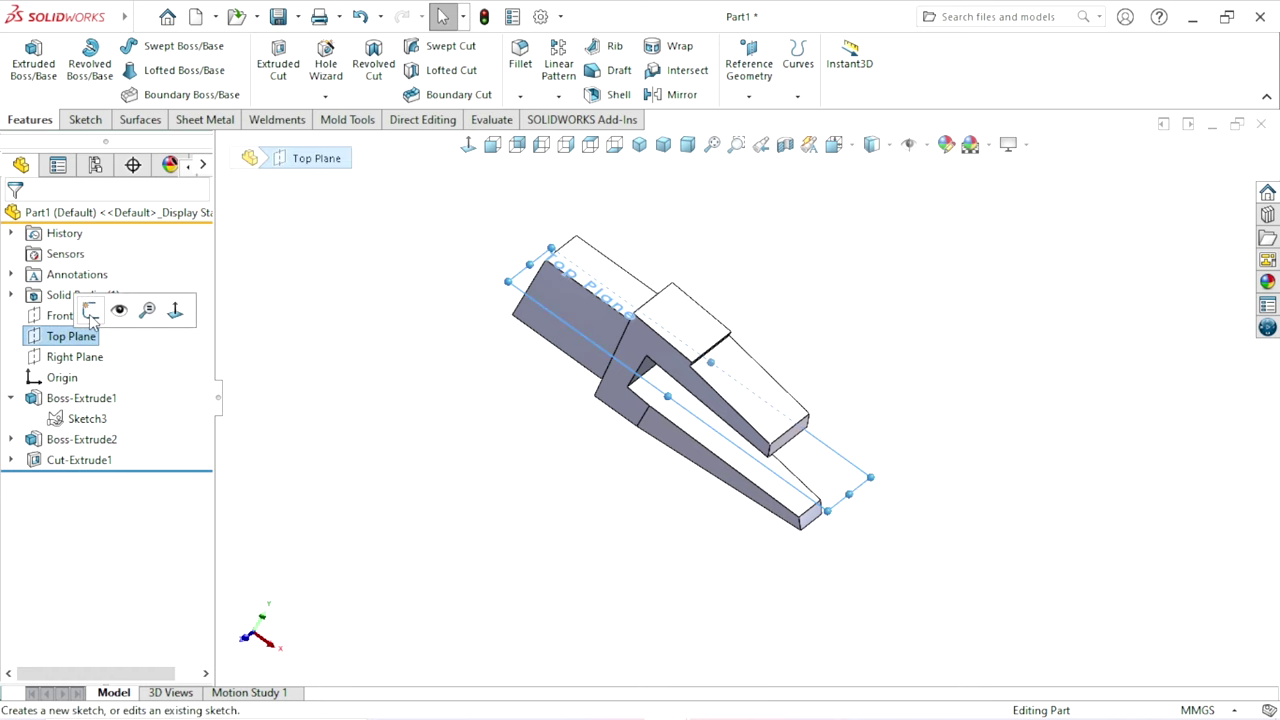
click(90, 306)
scroll(700, 430, up, 2)
scroll(980, 430, down, 2)
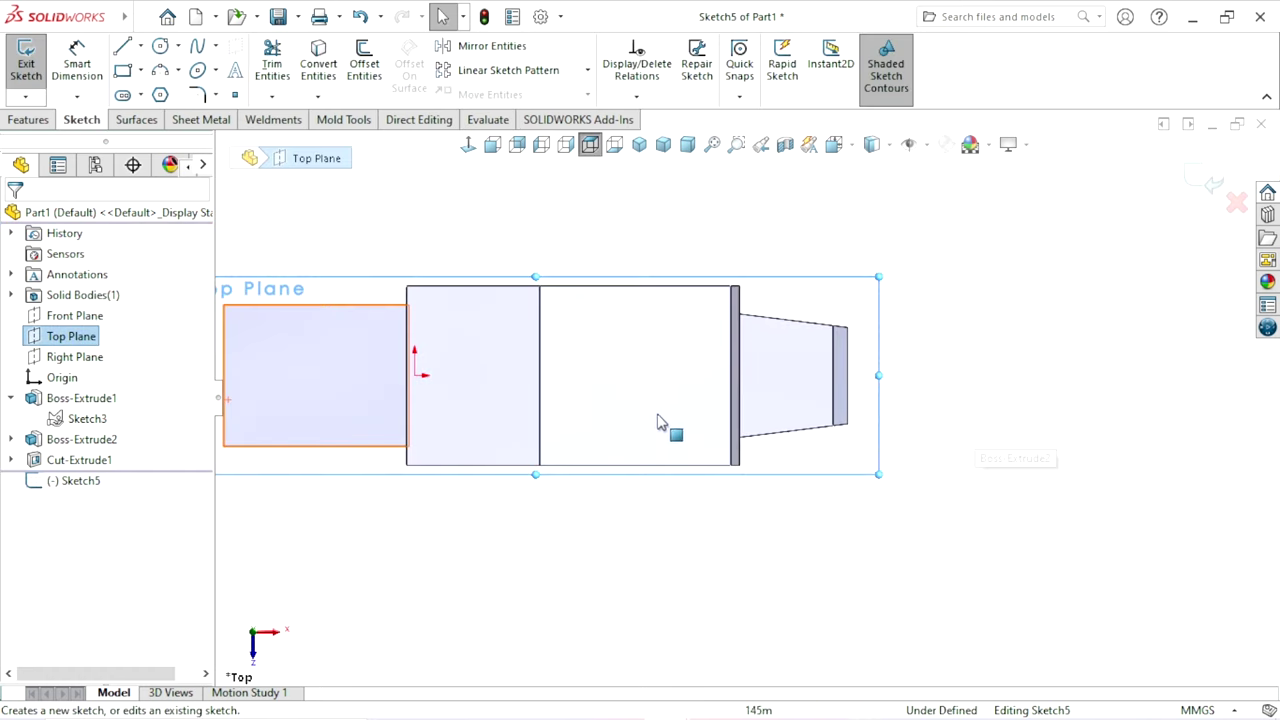
scroll(560, 360, down, 1)
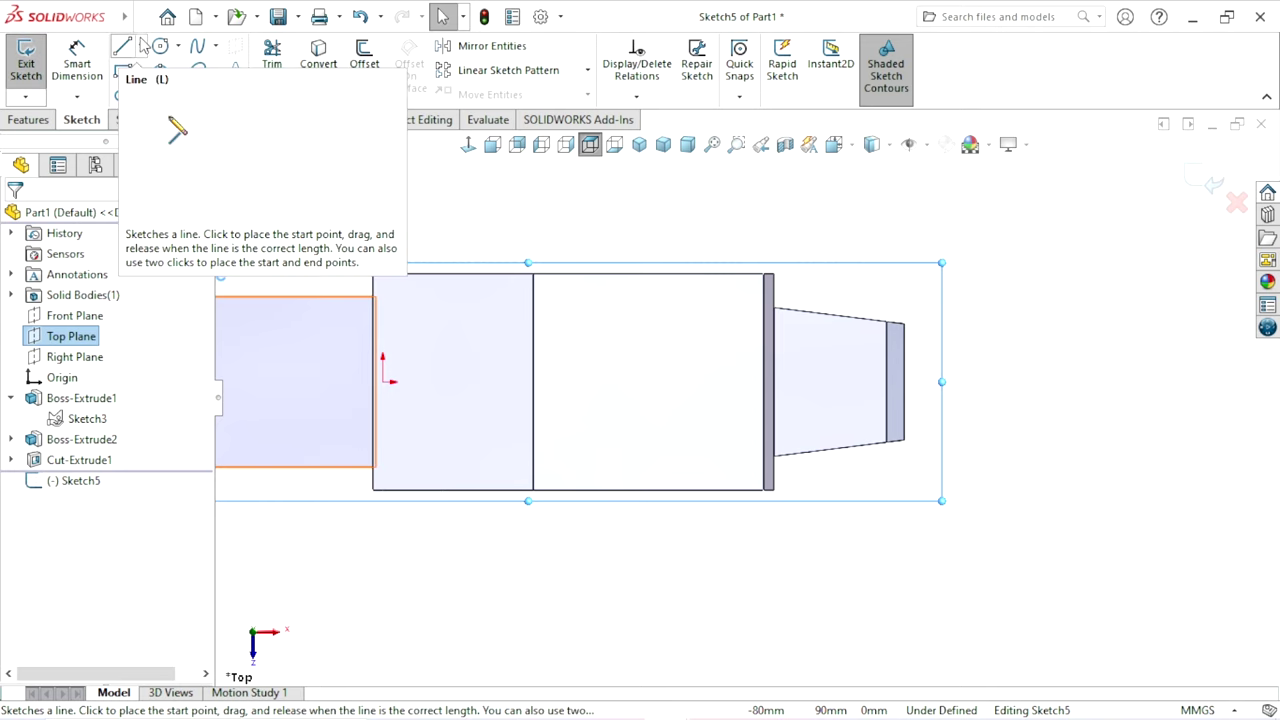
Draw a horizontal centerline from the origin to the pad's right edge.
click(140, 46)
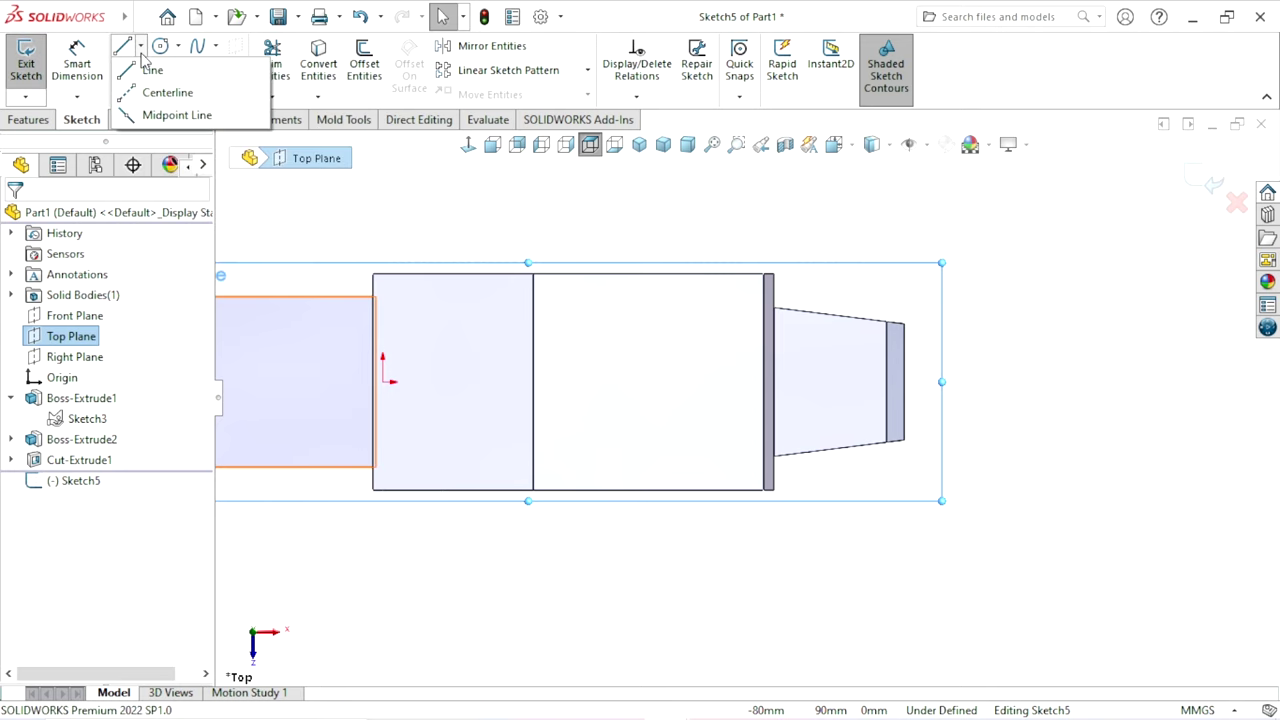
click(390, 381)
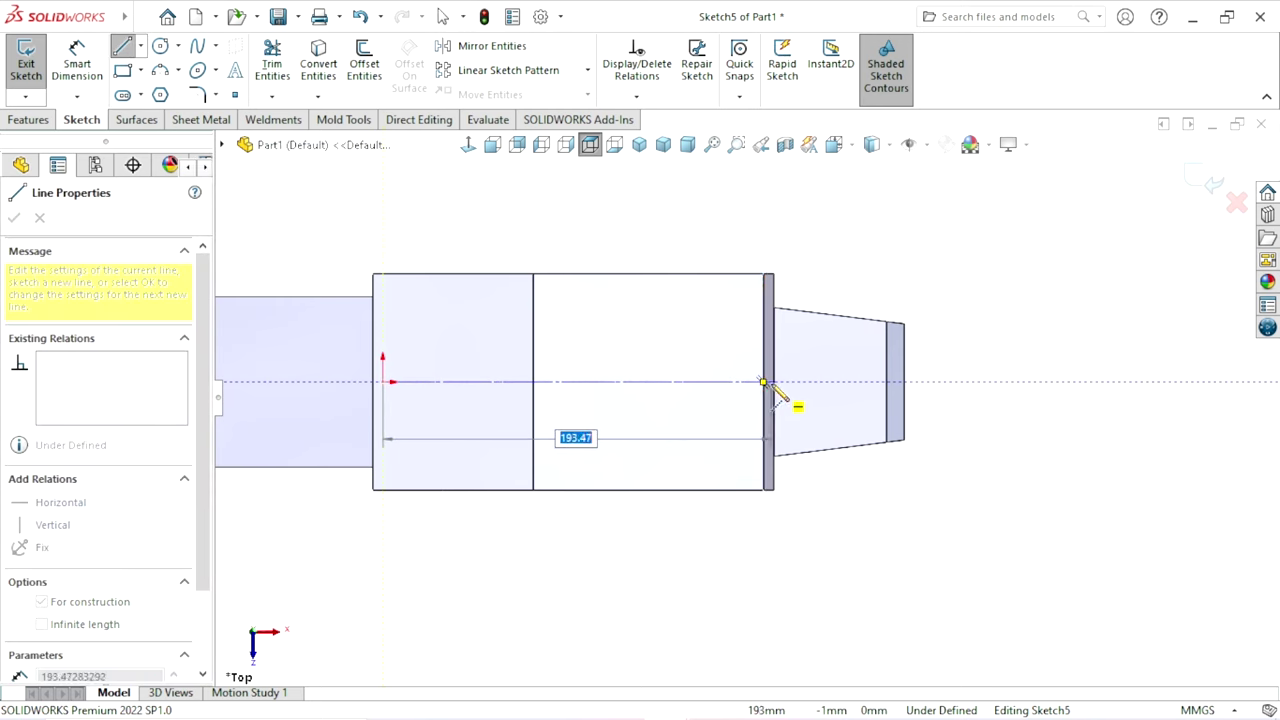
click(772, 383)
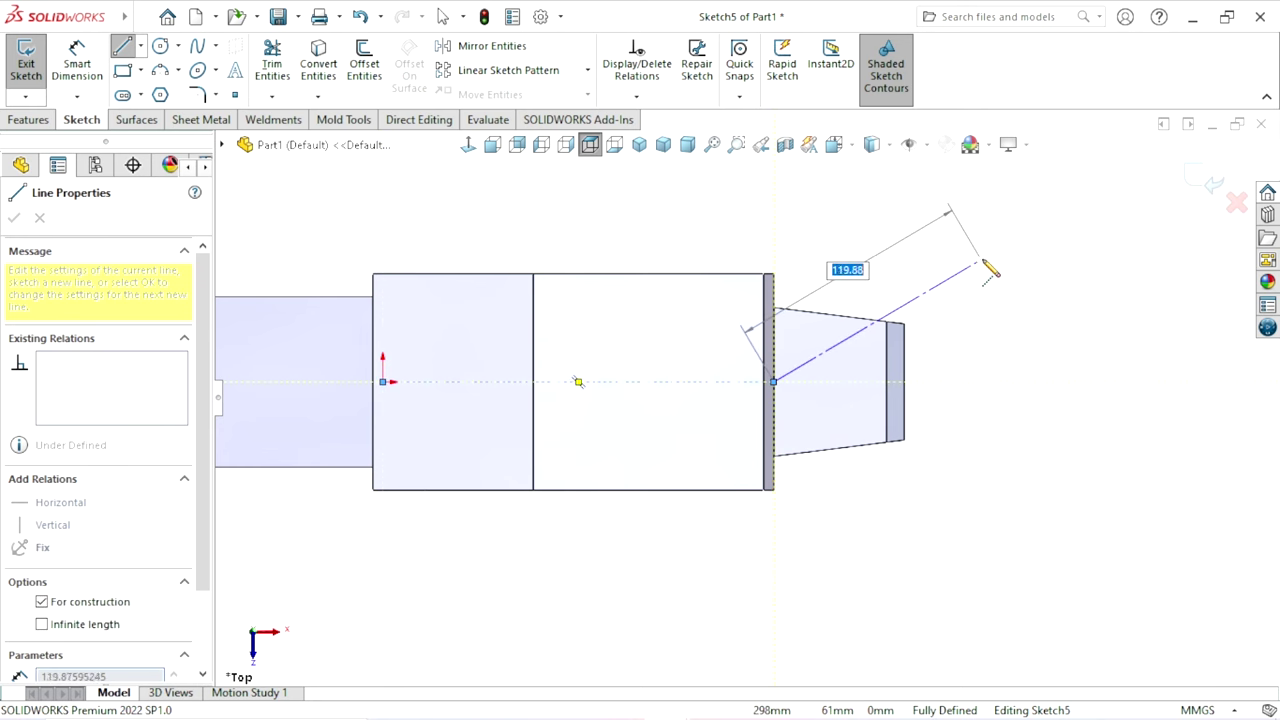
right_click(985, 262)
click(1041, 280)
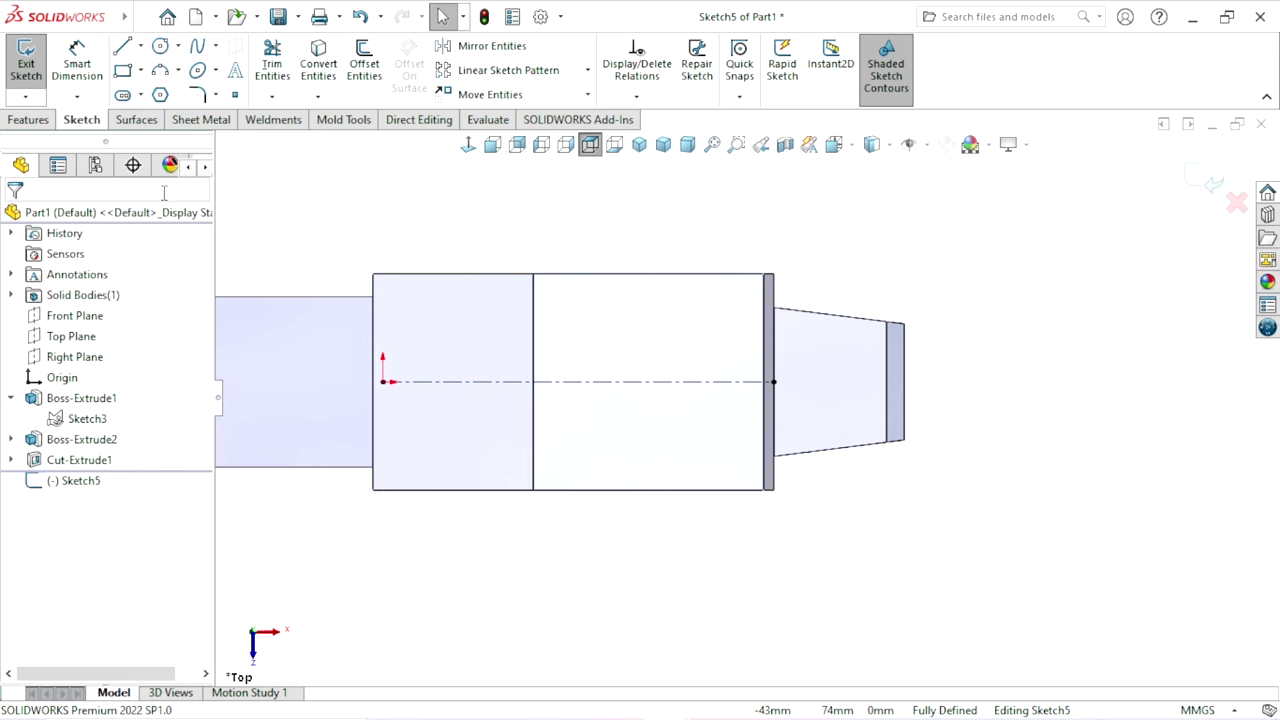
Draw a sloped line from the inner edge's top corner to the pad's right edge.
click(120, 52)
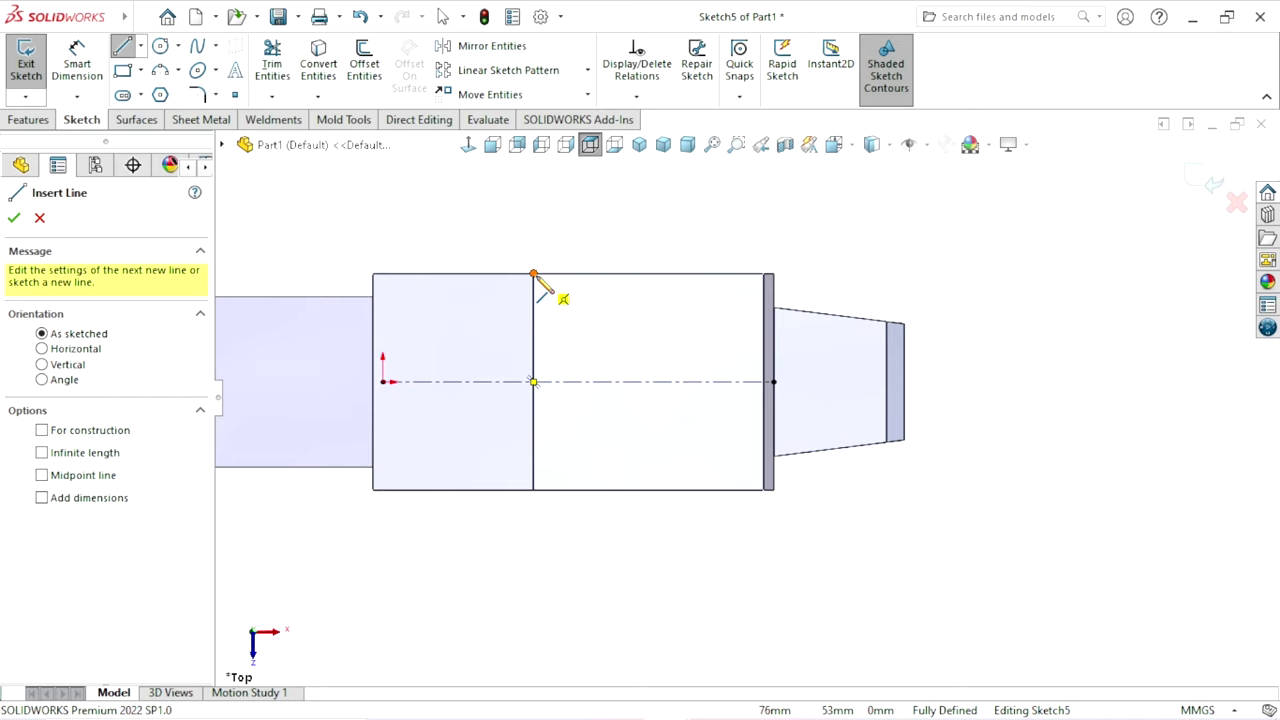
click(533, 273)
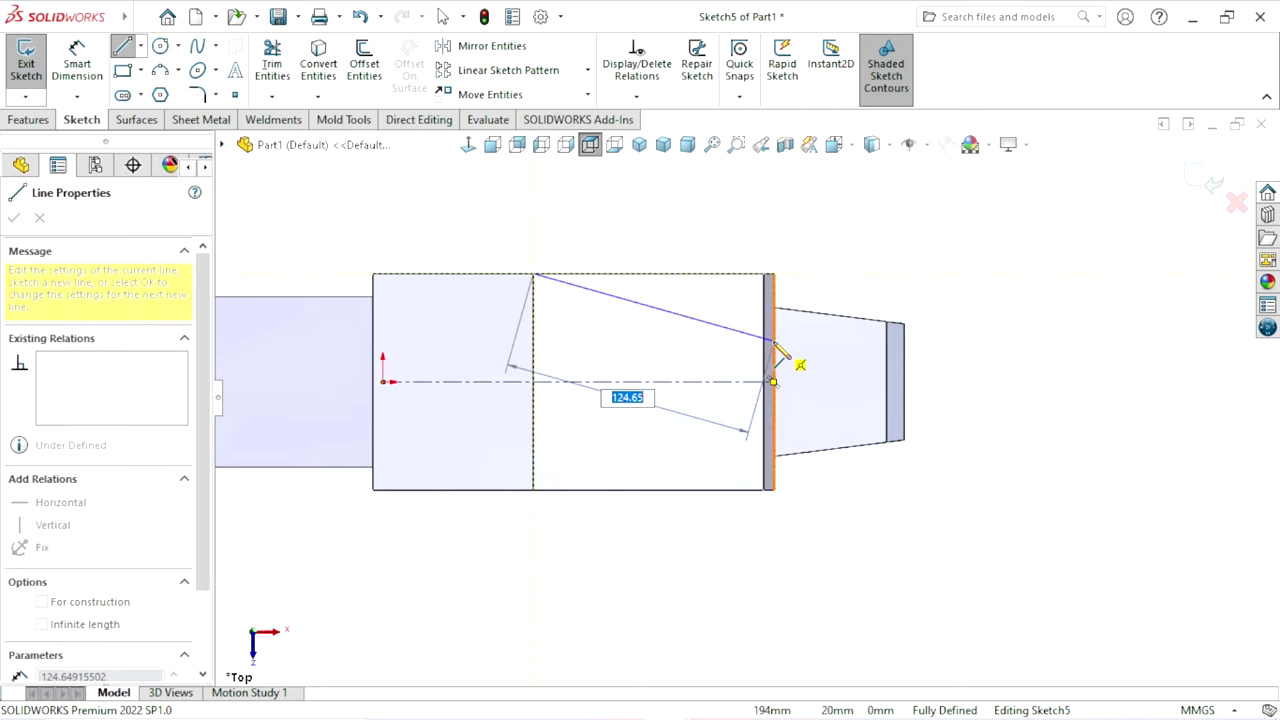
click(774, 341)
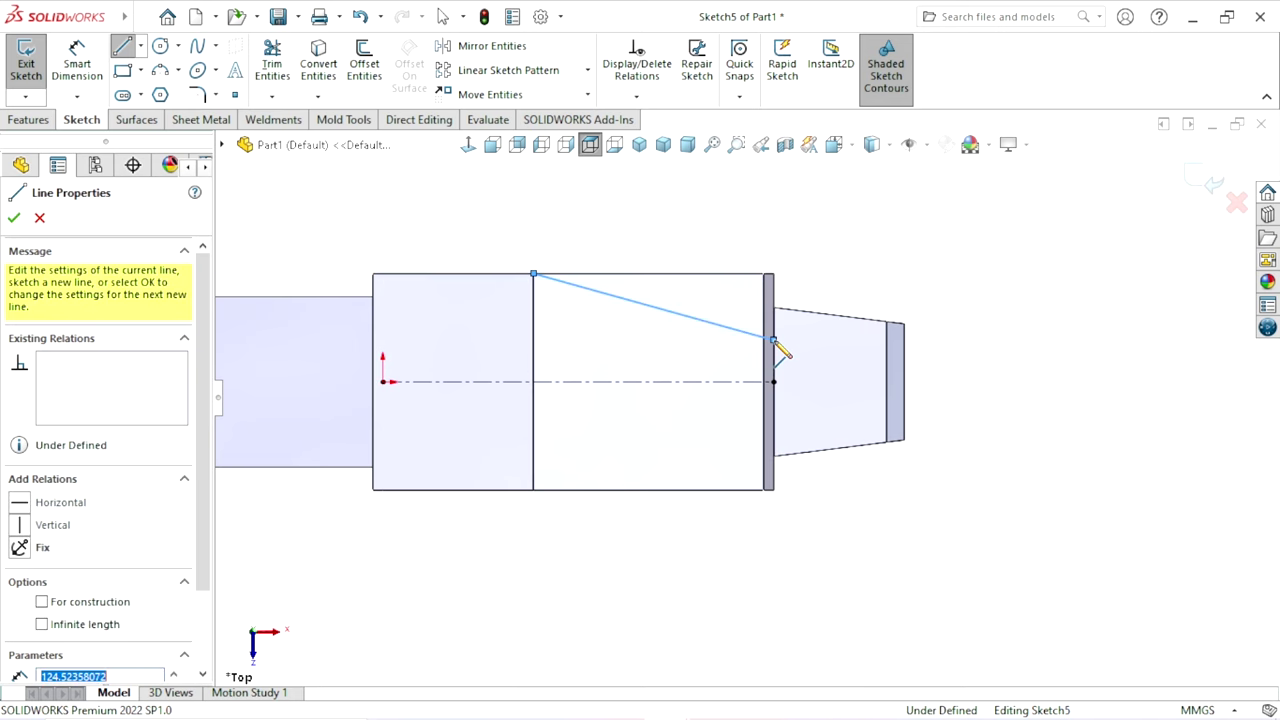
right_click(905, 276)
key(Escape)
right_click(897, 278)
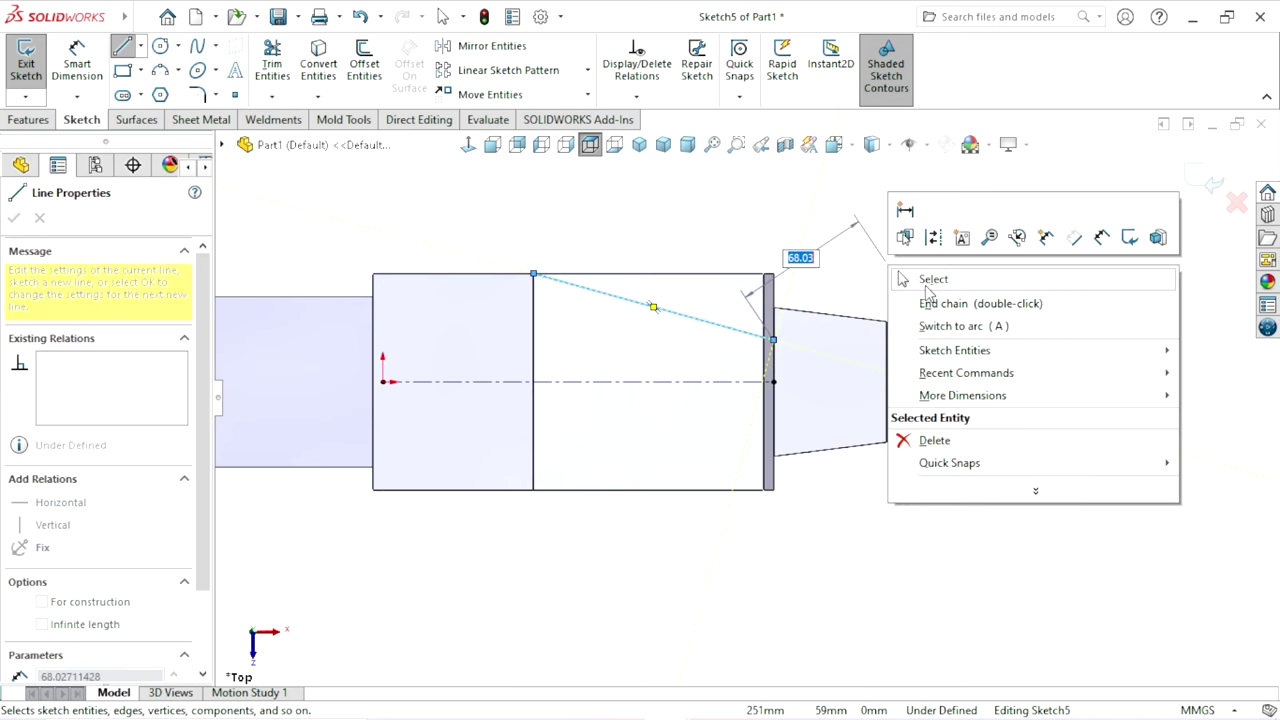
click(935, 296)
key(Escape)
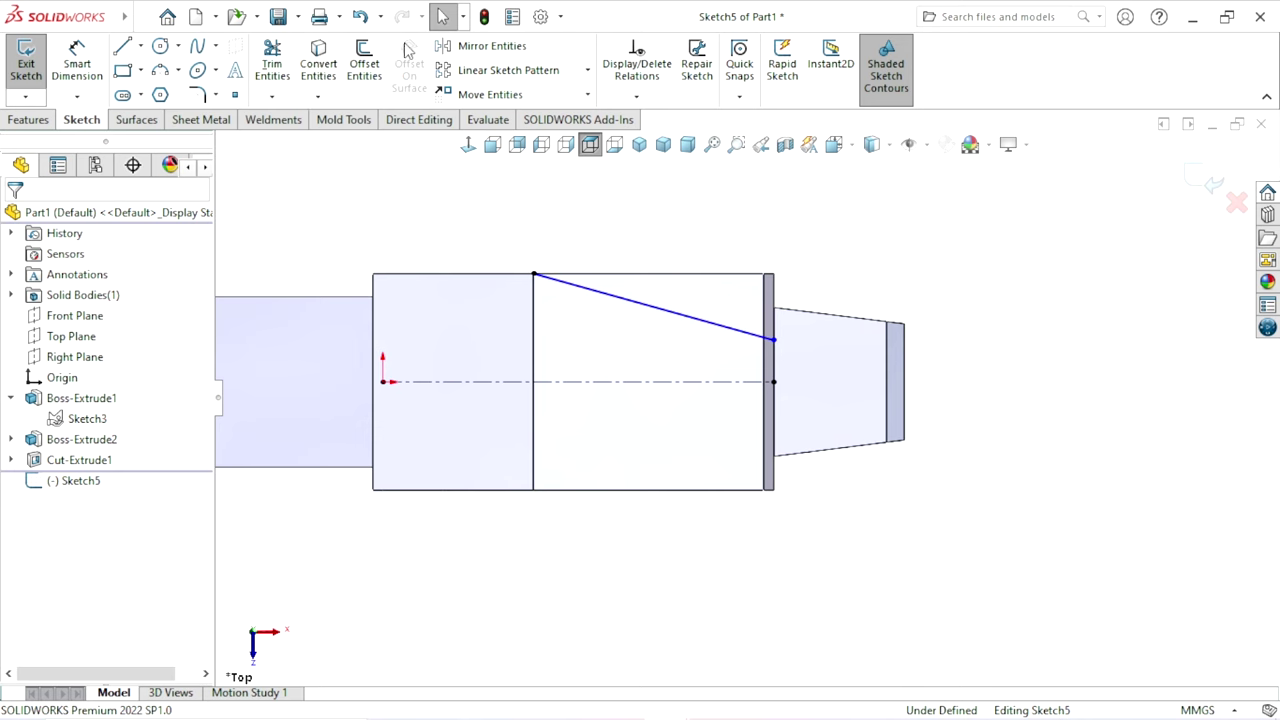
Mirror the sloped line about the centerline to form a taper pair.
click(497, 50)
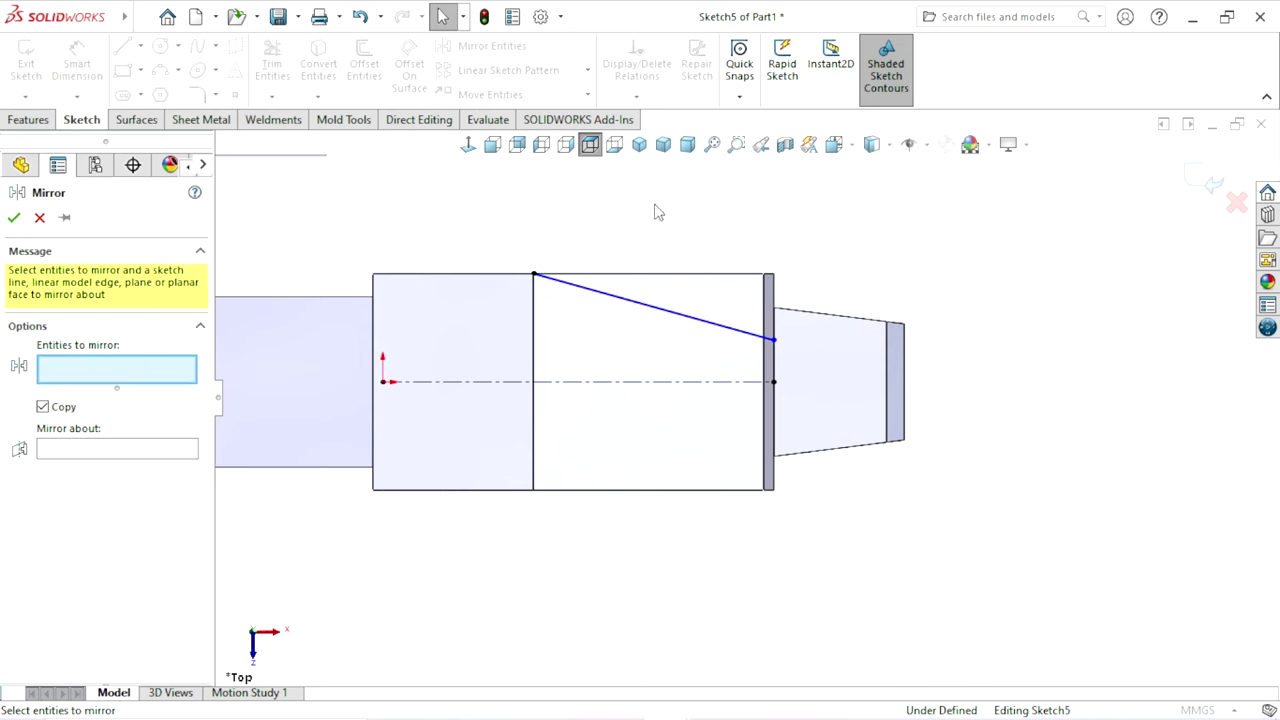
click(651, 306)
click(77, 450)
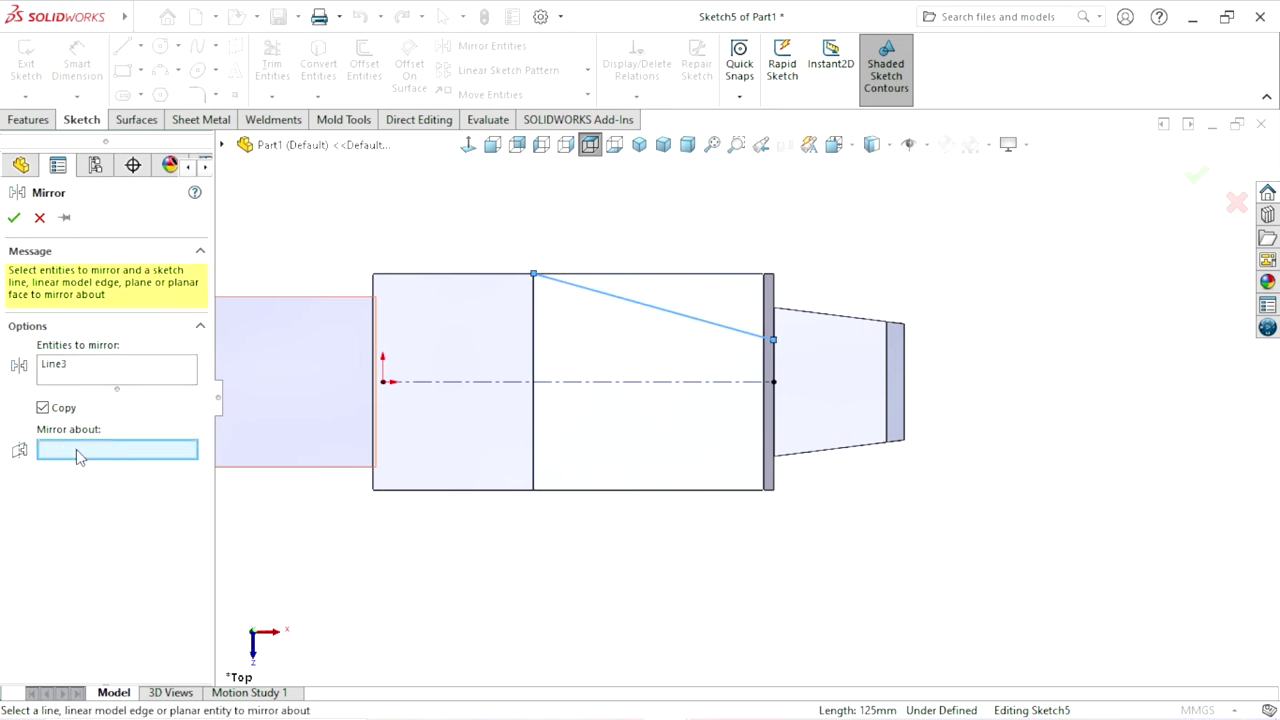
click(562, 382)
click(15, 220)
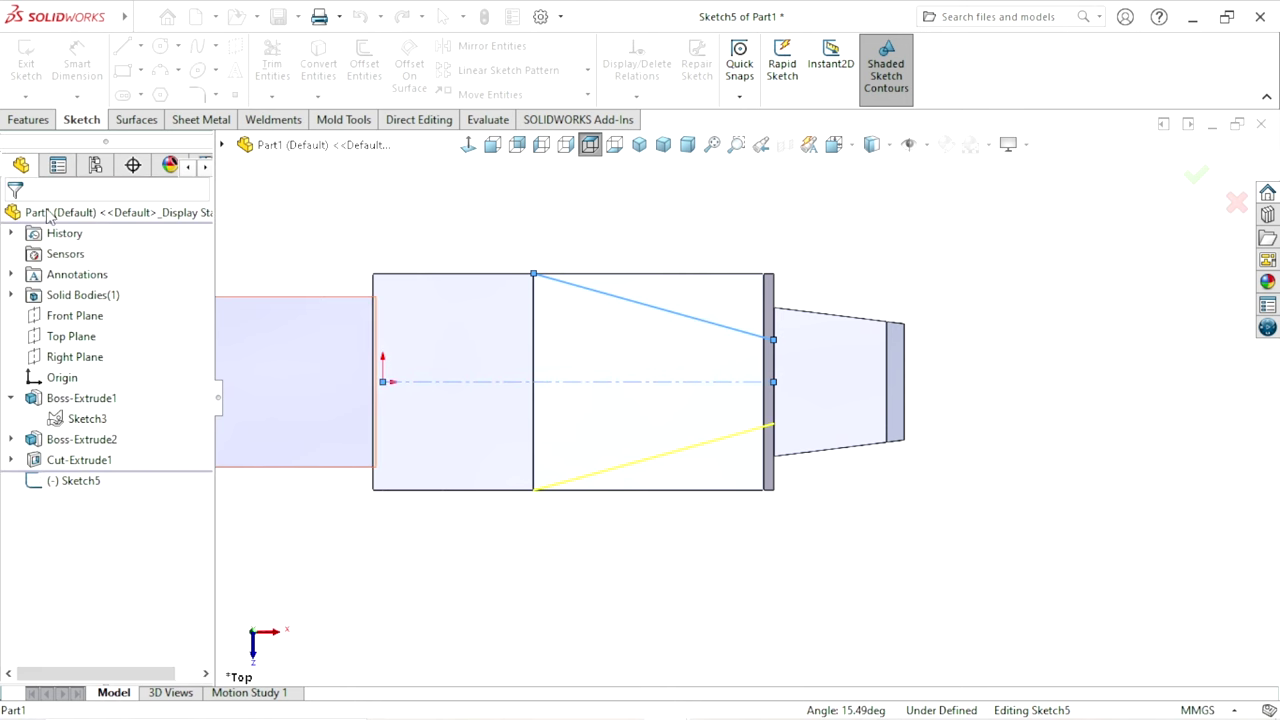
Dimension the gap between the taper lines' right endpoints to 75.
click(775, 342)
click(773, 425)
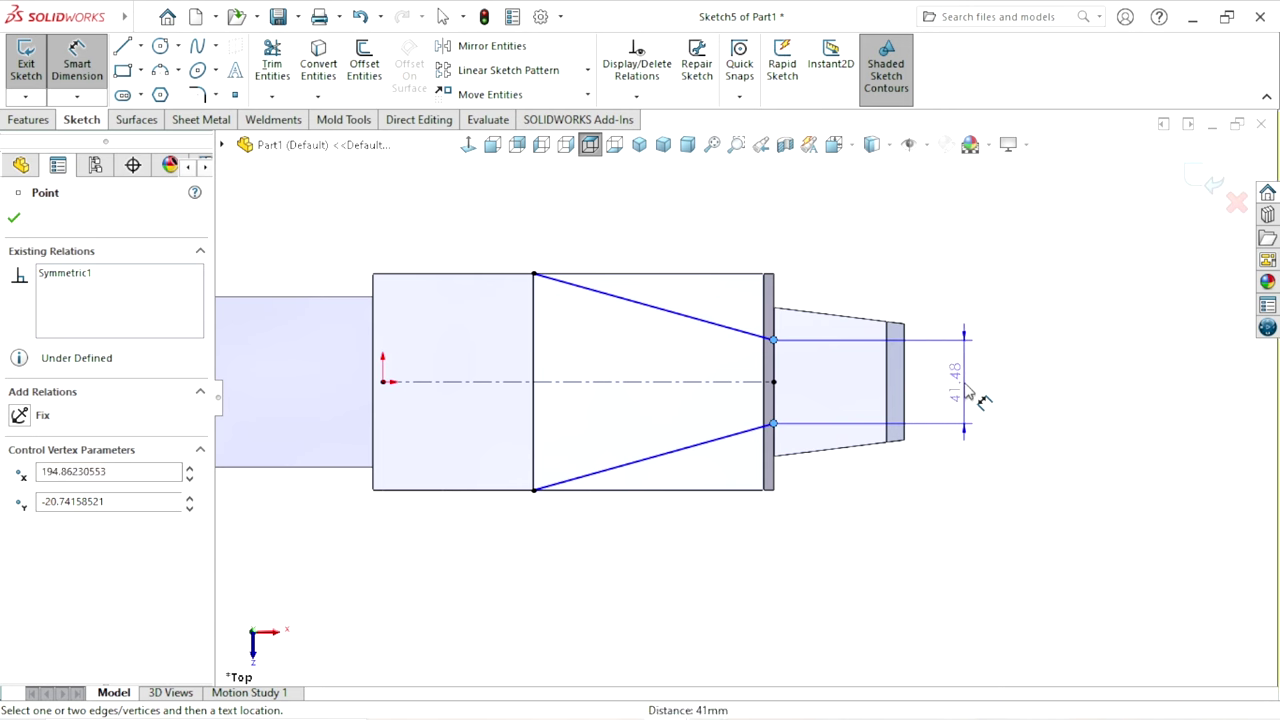
click(968, 390)
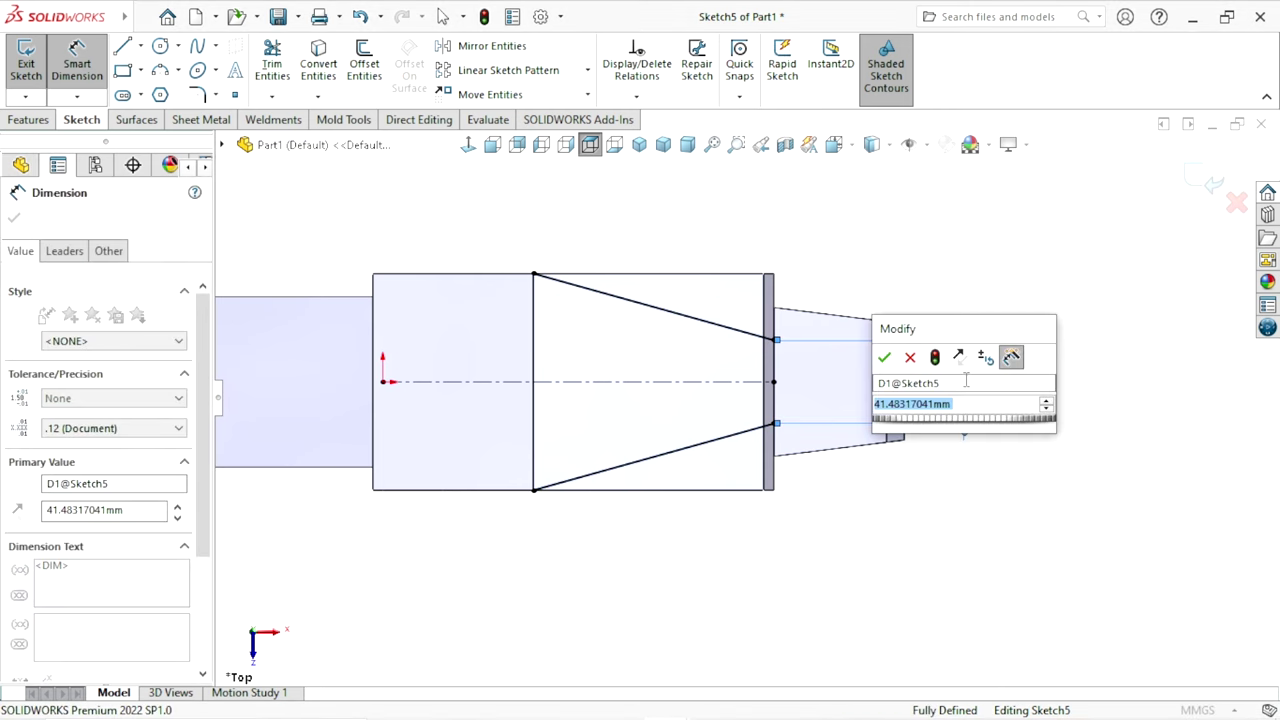
text(75)
key(Return)
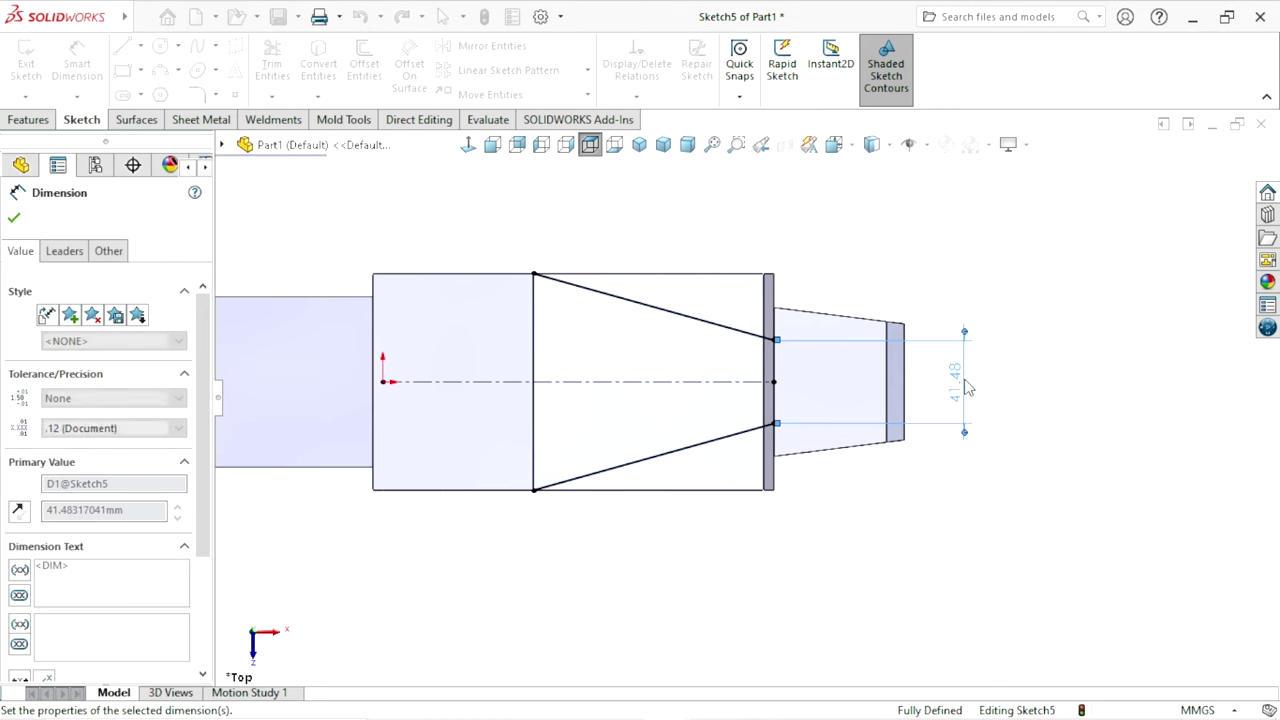
click(838, 535)
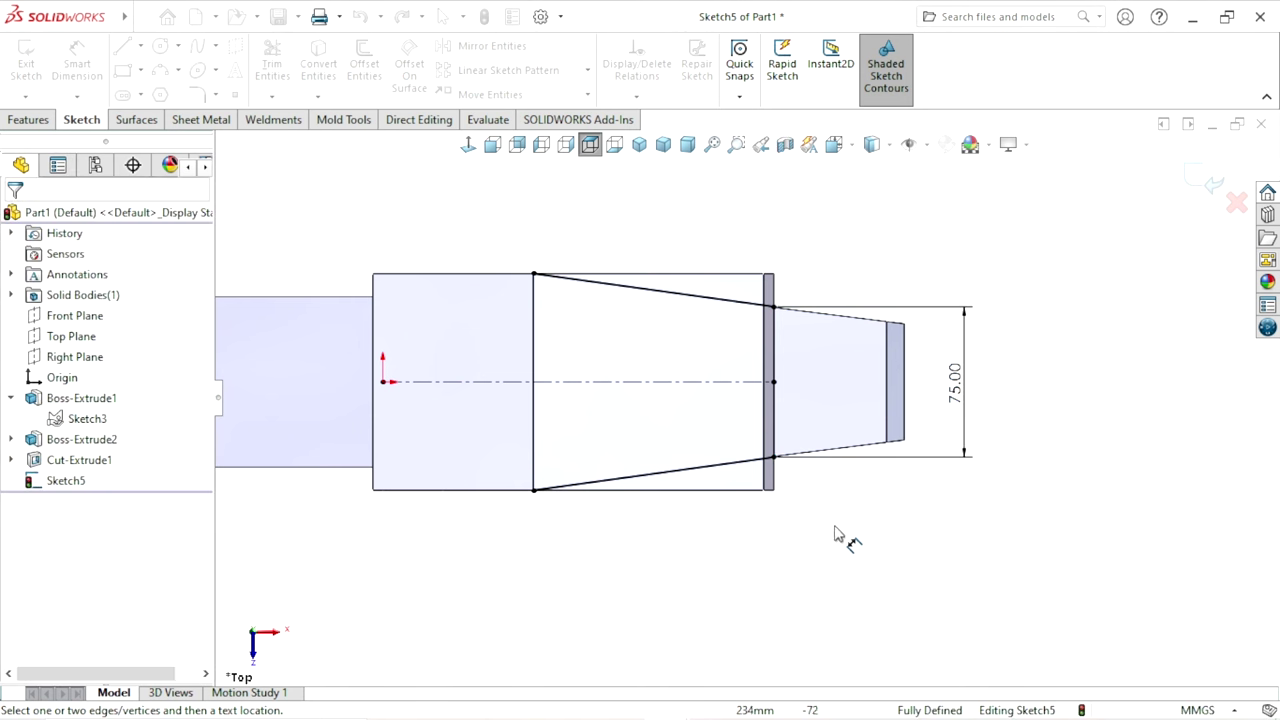
Add a driven 108 dimension across the taper lines' left endpoints.
click(534, 274)
click(534, 491)
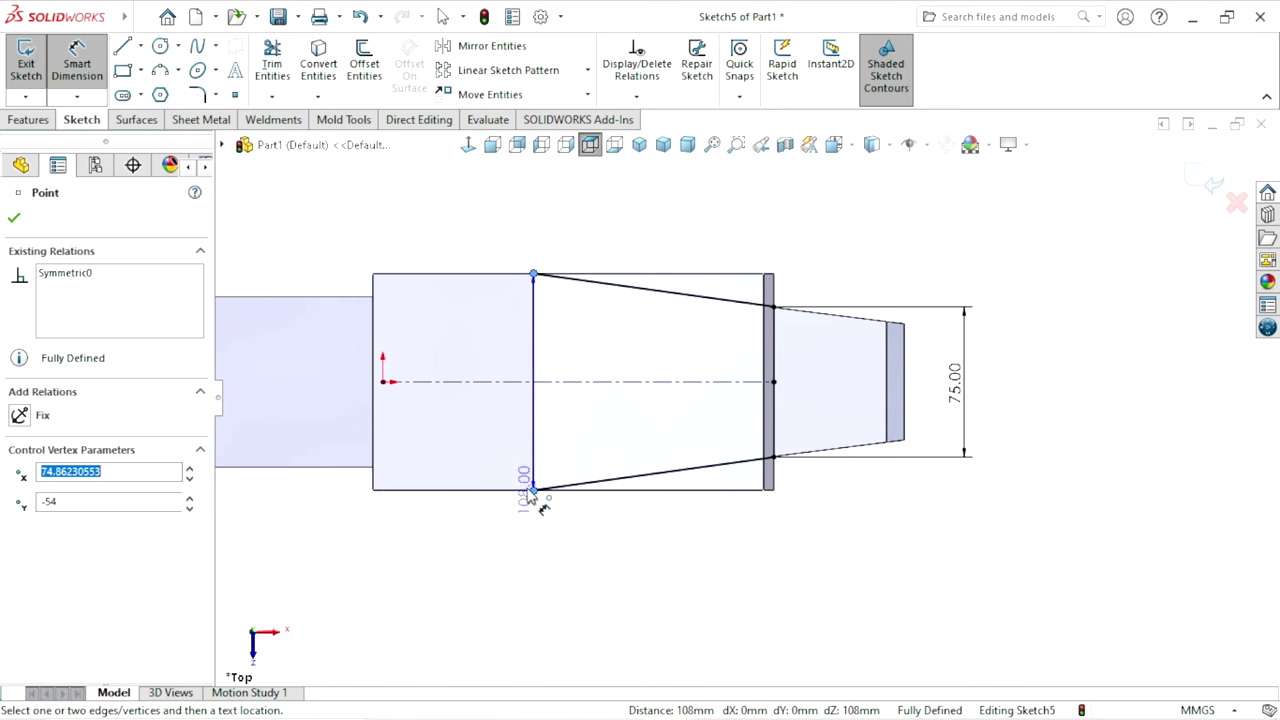
click(482, 356)
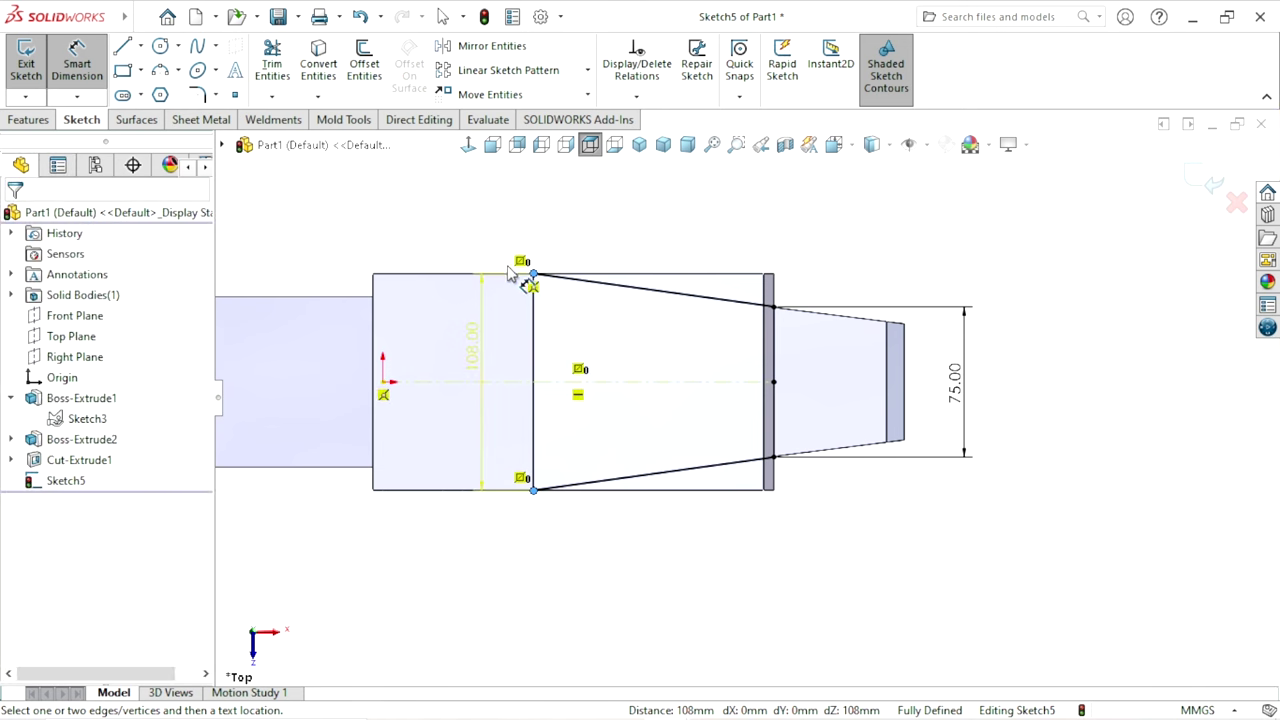
click(399, 142)
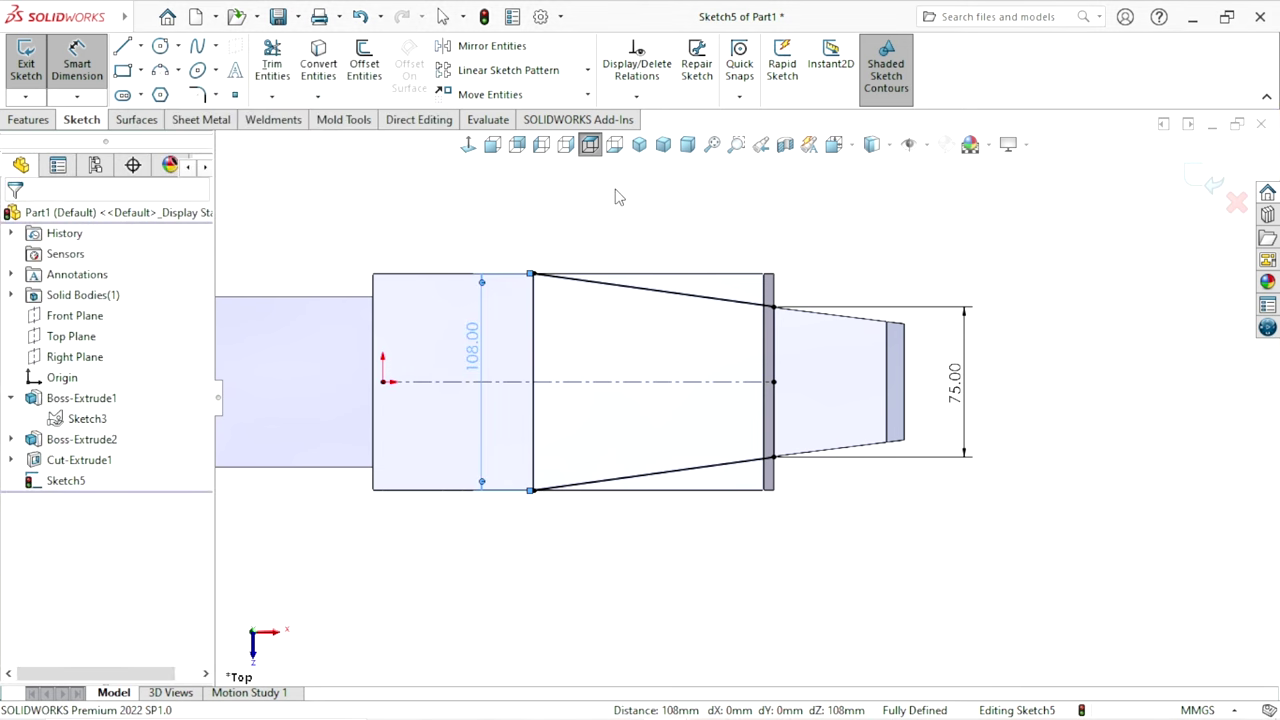
scroll(734, 431, down, 1)
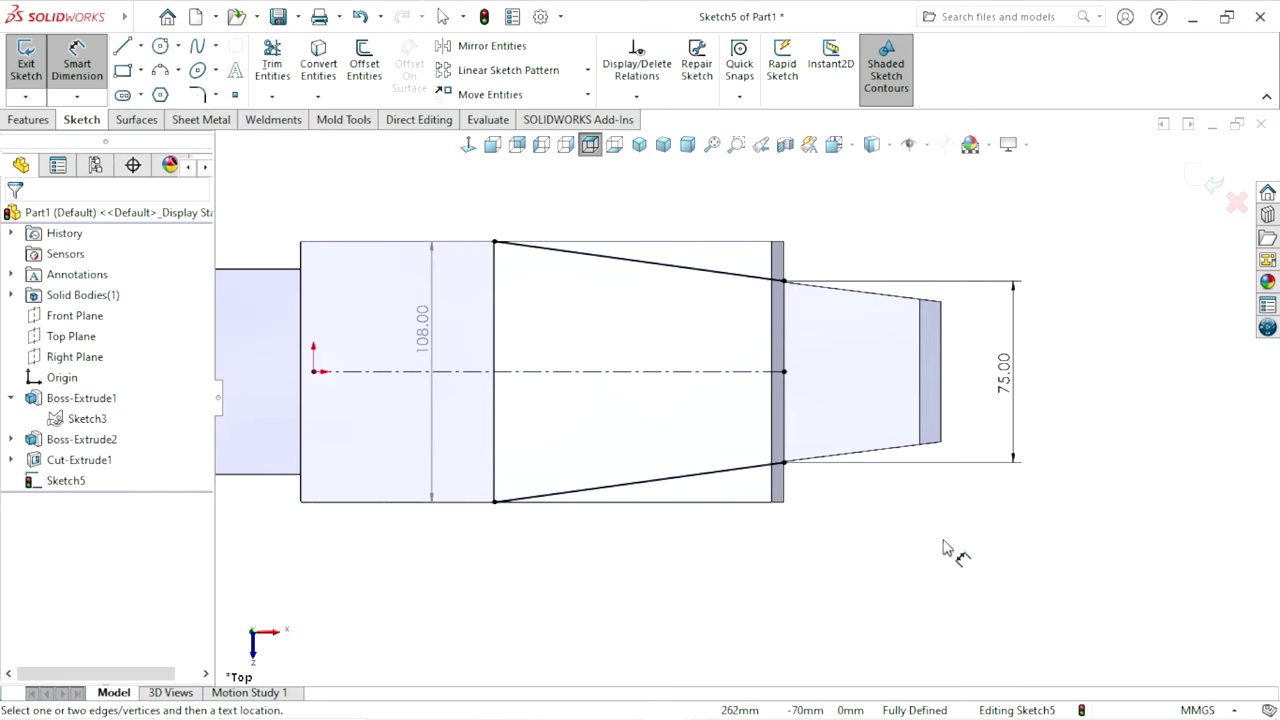
key(Escape)
click(696, 243)
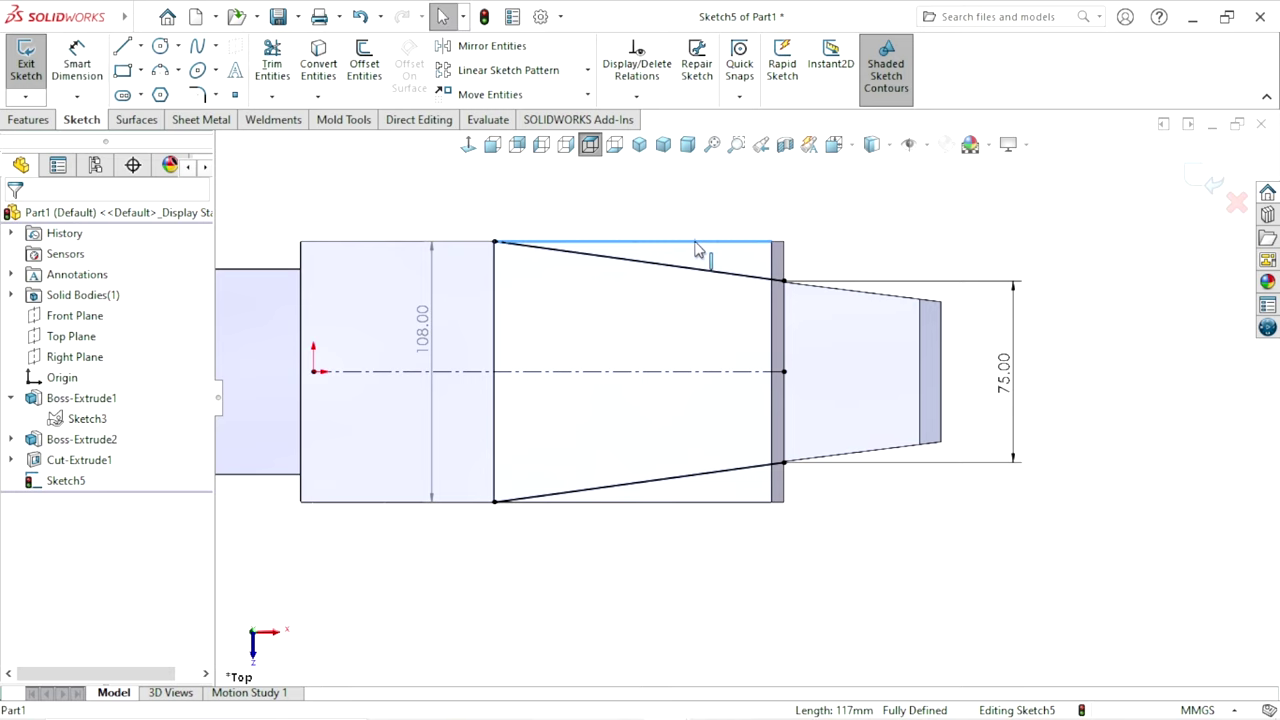
Select the pad's top, bottom and right end edges for conversion into Sketch5.
ctrl+click(730, 502)
scroll(815, 509, down, 2)
scroll(815, 509, down, 1)
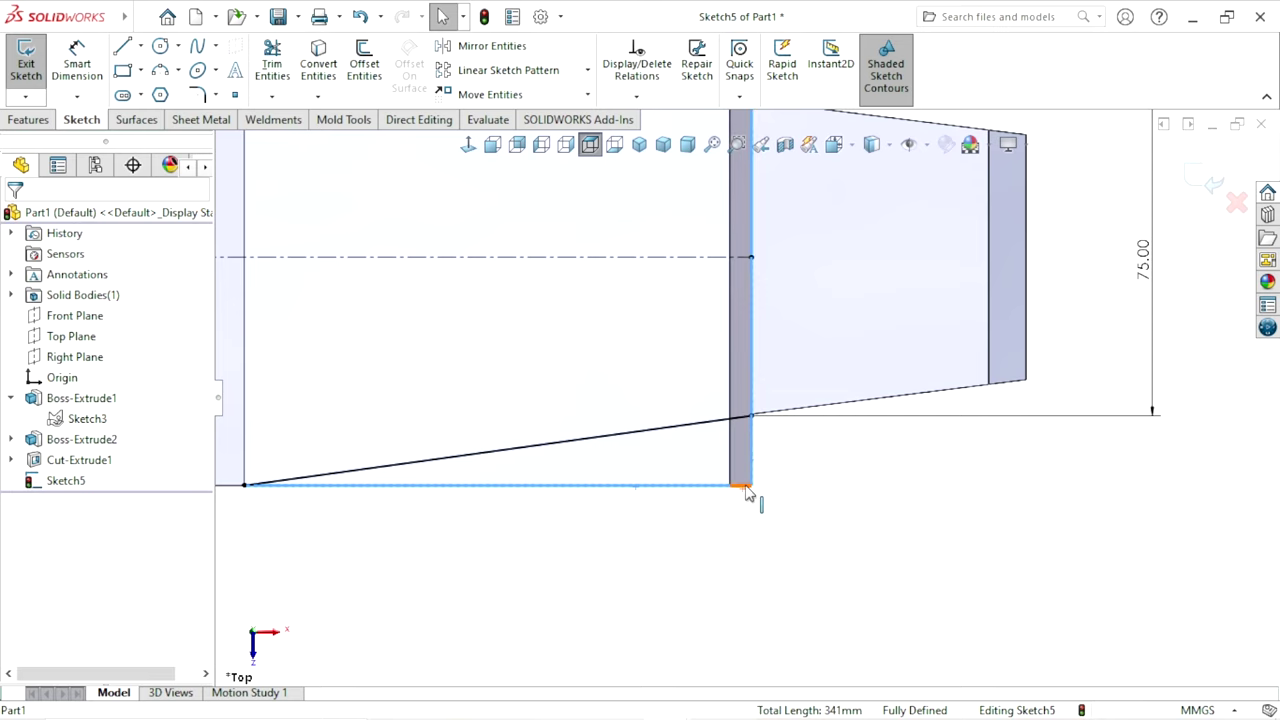
key(f)
scroll(748, 290, down, 5)
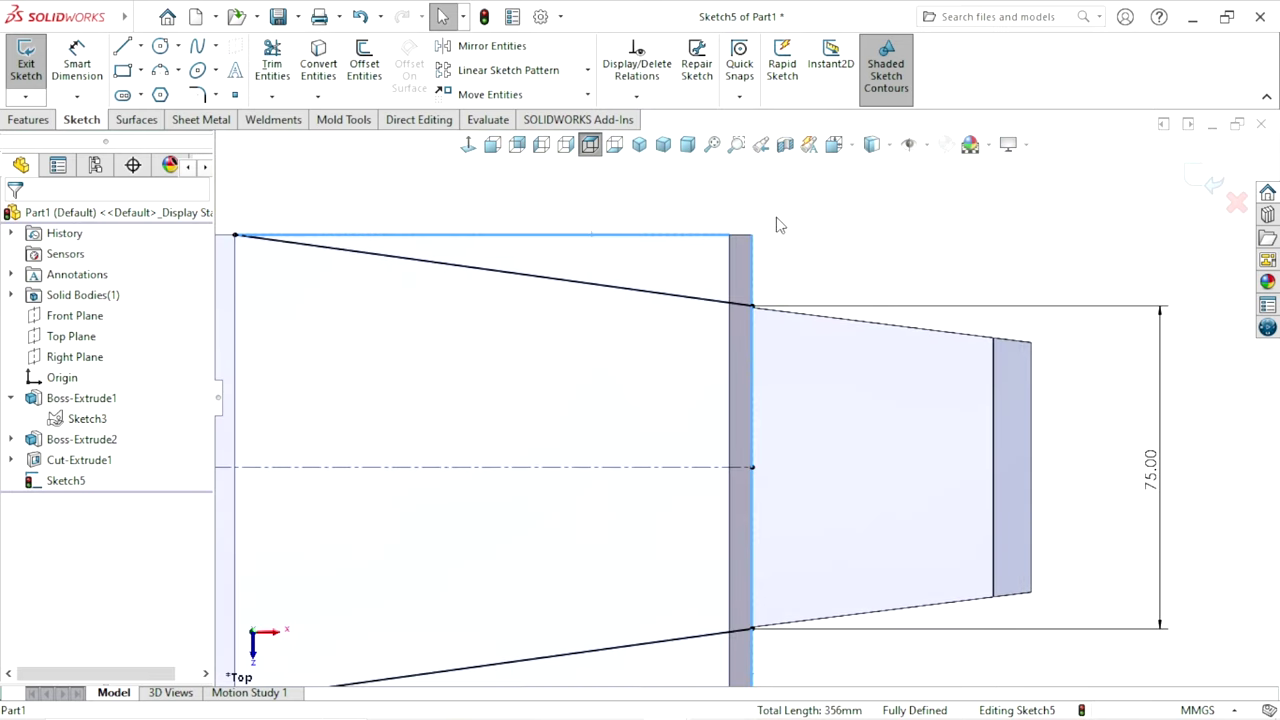
click(742, 244)
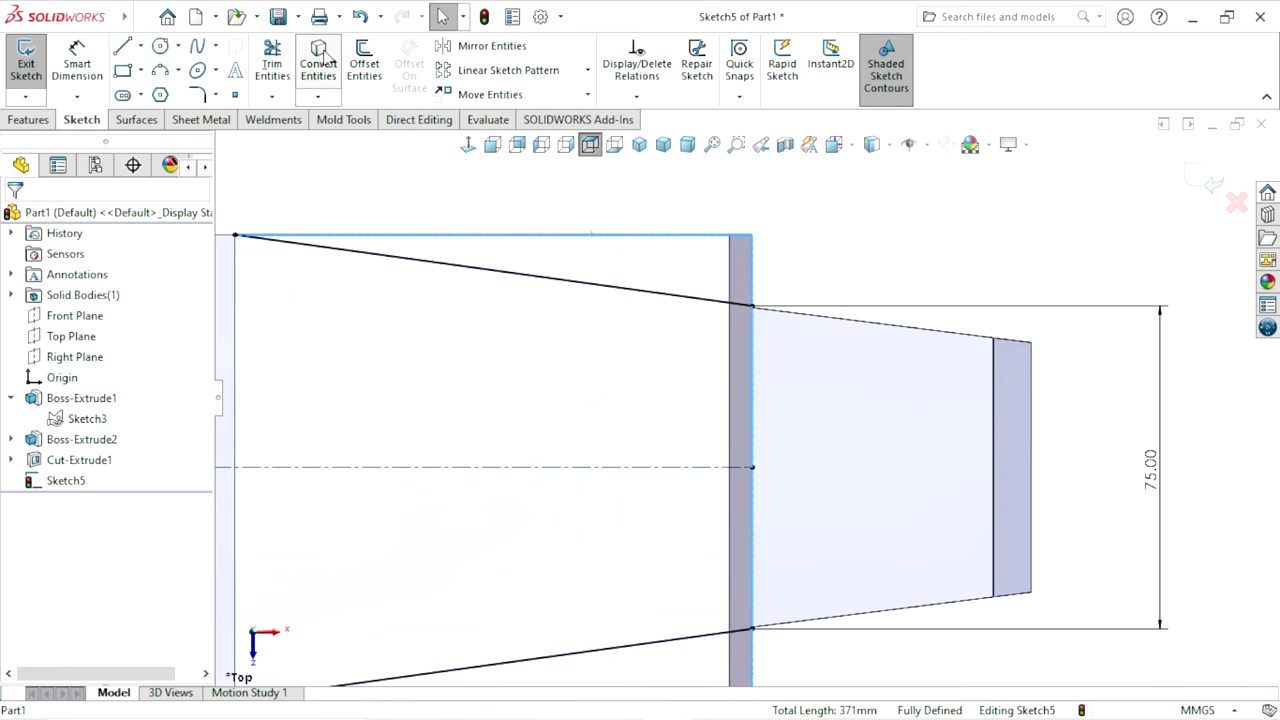
scroll(808, 508, up, 3)
scroll(557, 494, down, 1)
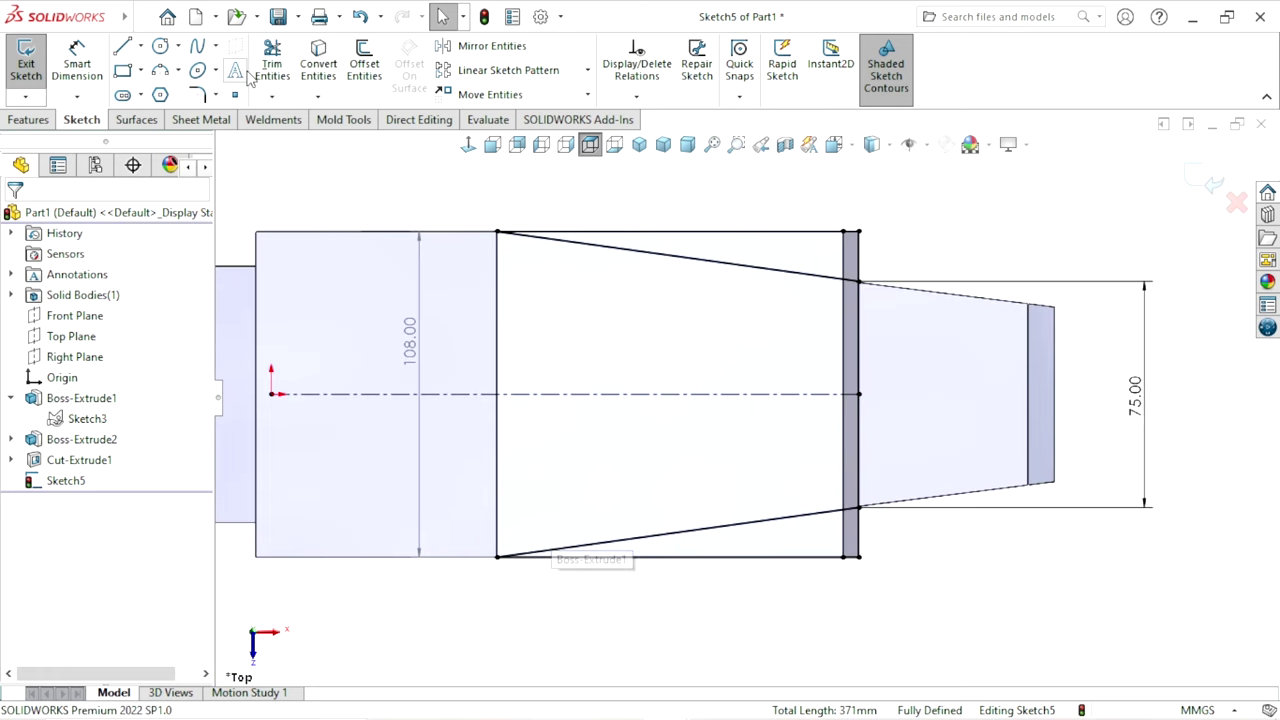
Start Trim Entities and orbit the model to inspect the sketch on the part.
click(272, 63)
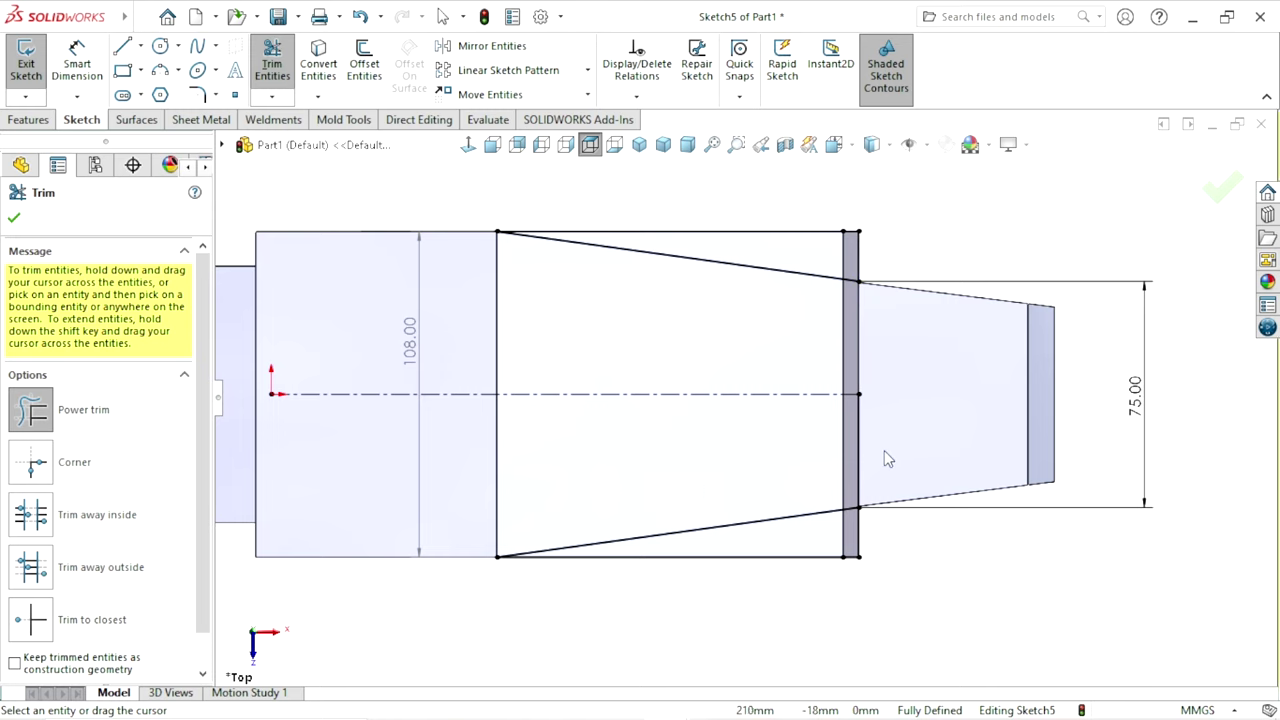
scroll(777, 426, up, 1)
scroll(780, 440, down, 2)
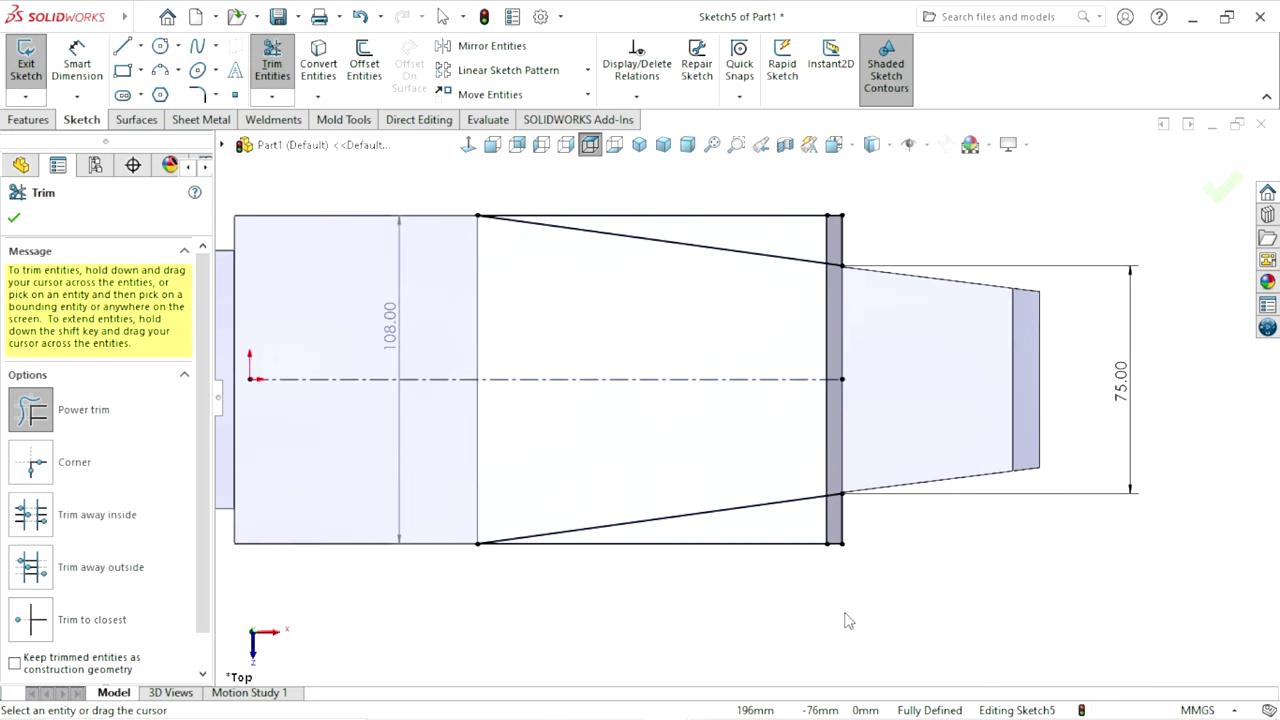
middle_drag(850, 618, 834, 457)
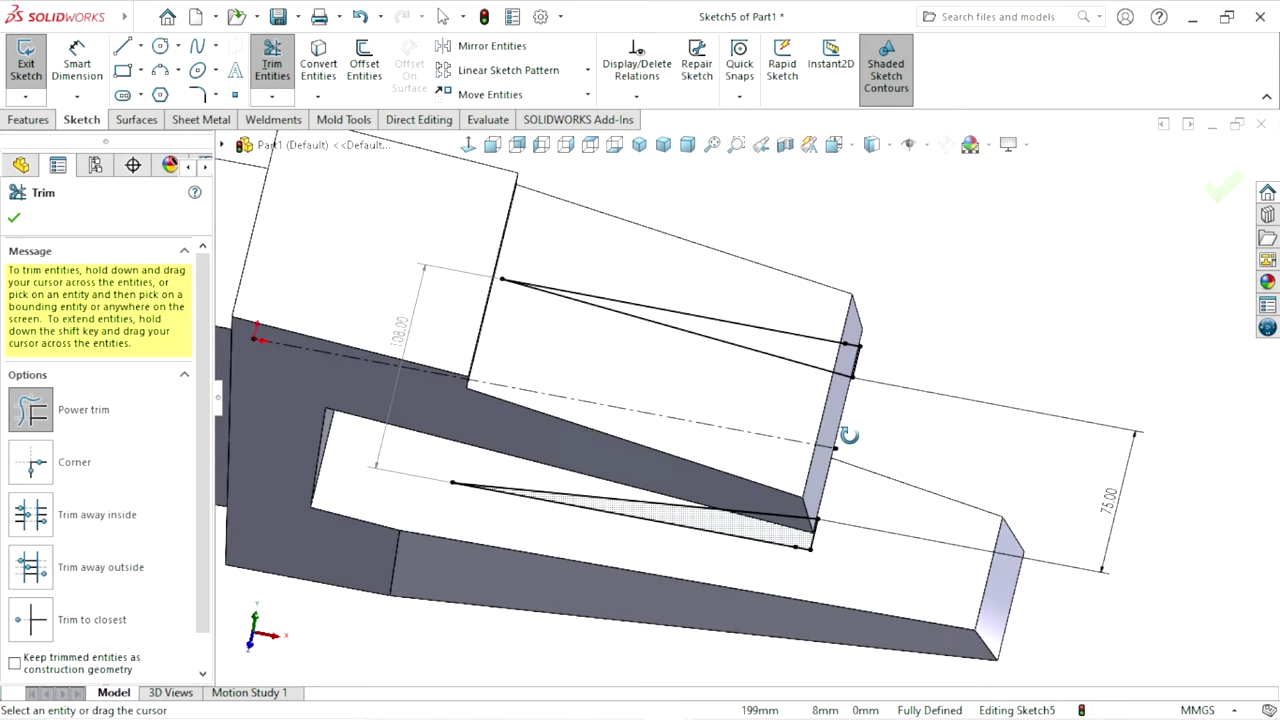
middle_drag(790, 617, 783, 436)
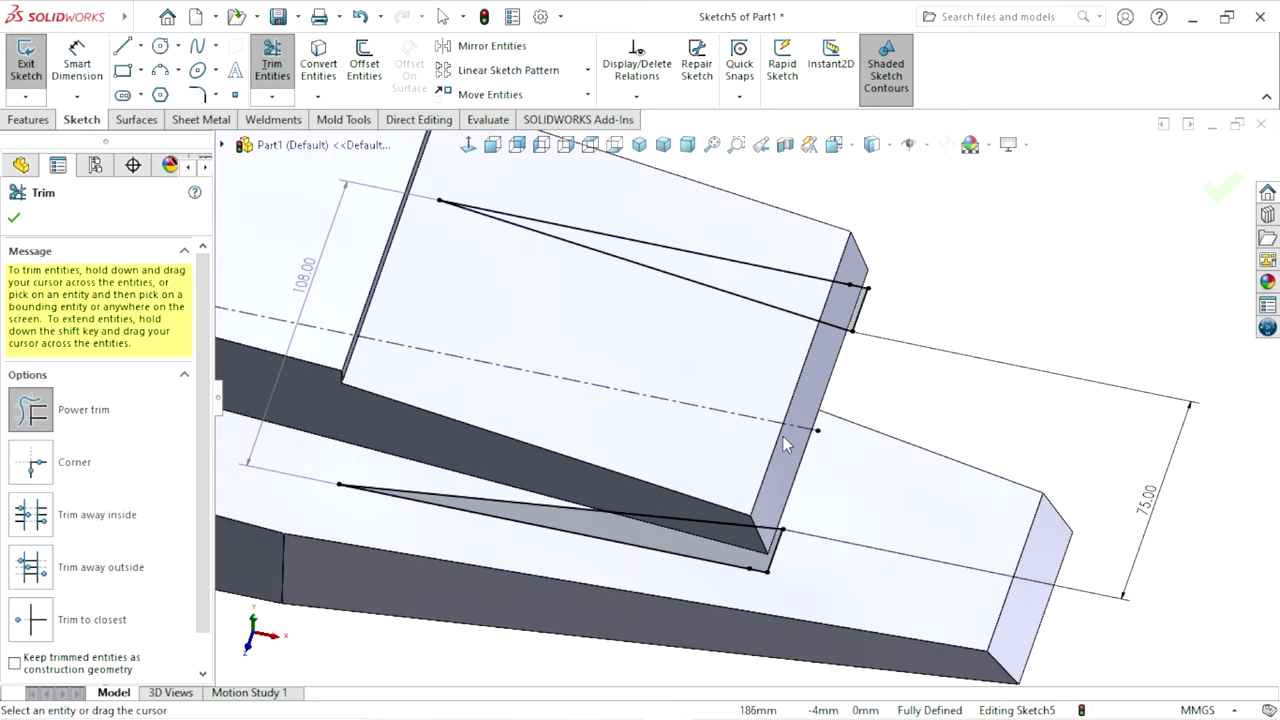
mouse_move(939, 393)
middle_down()
mouse_move(921, 444)
mouse_move(831, 457)
mouse_move(831, 423)
mouse_move(866, 420)
middle_up()
scroll(805, 578, up, 3)
scroll(805, 578, down, 2)
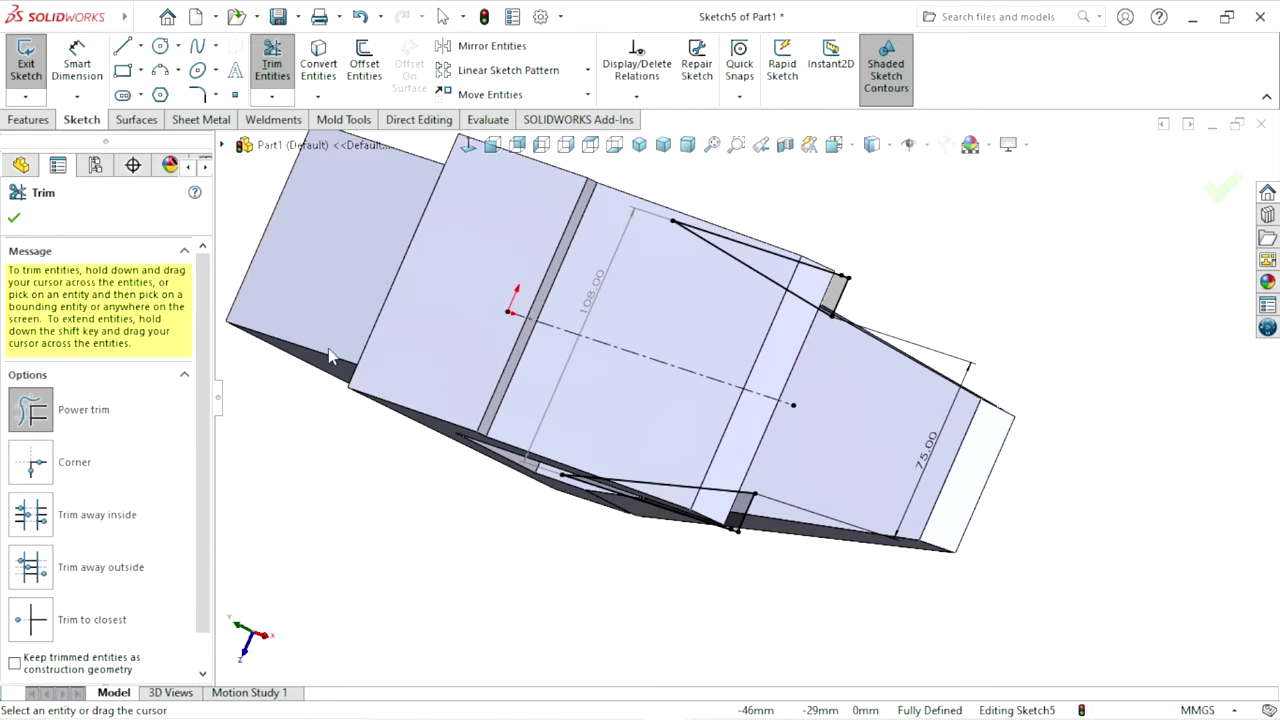
Cut the Sketch5 wedge regions blind 85 mm in the reversed direction as Cut-Extrude2.
click(14, 219)
click(28, 120)
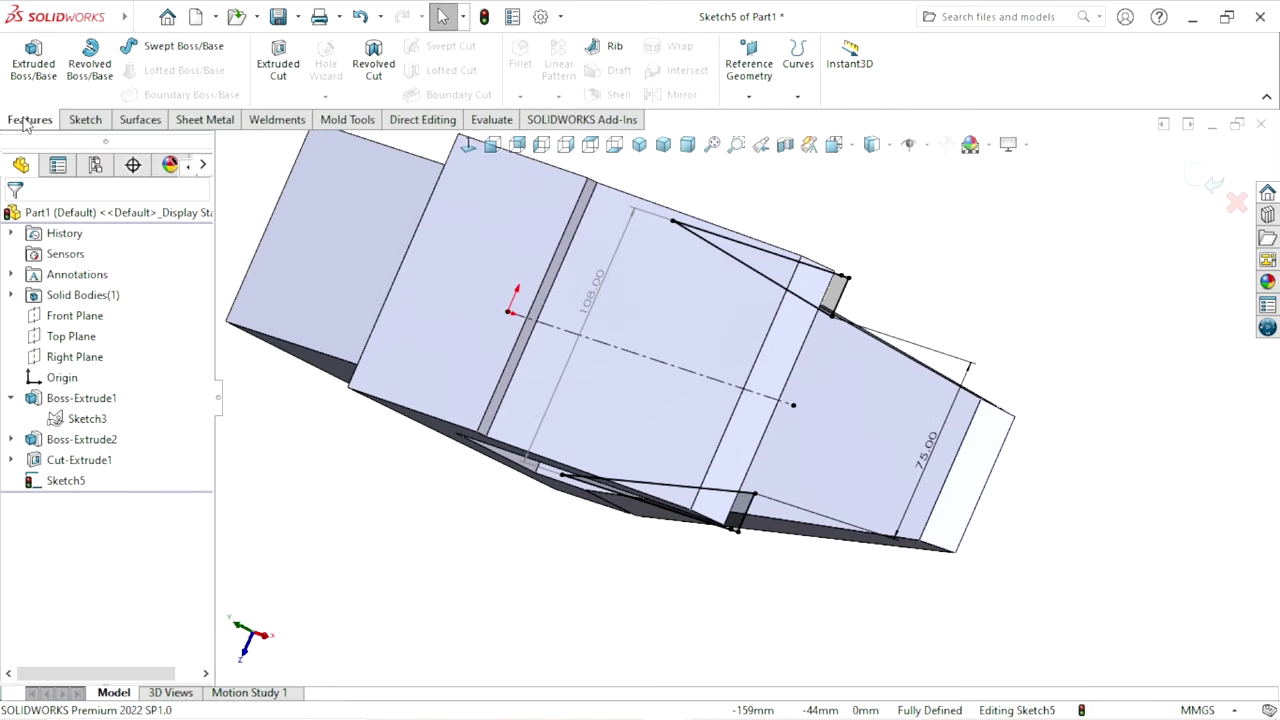
click(280, 78)
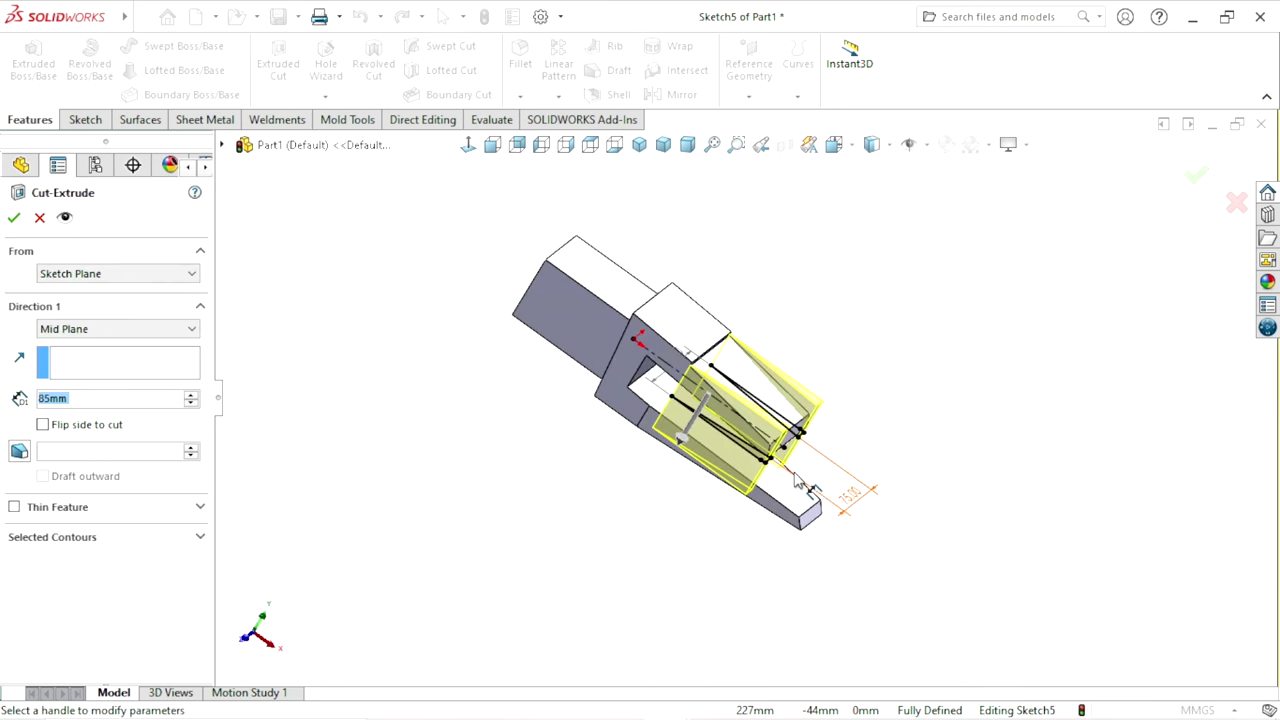
scroll(800, 468, down, 2)
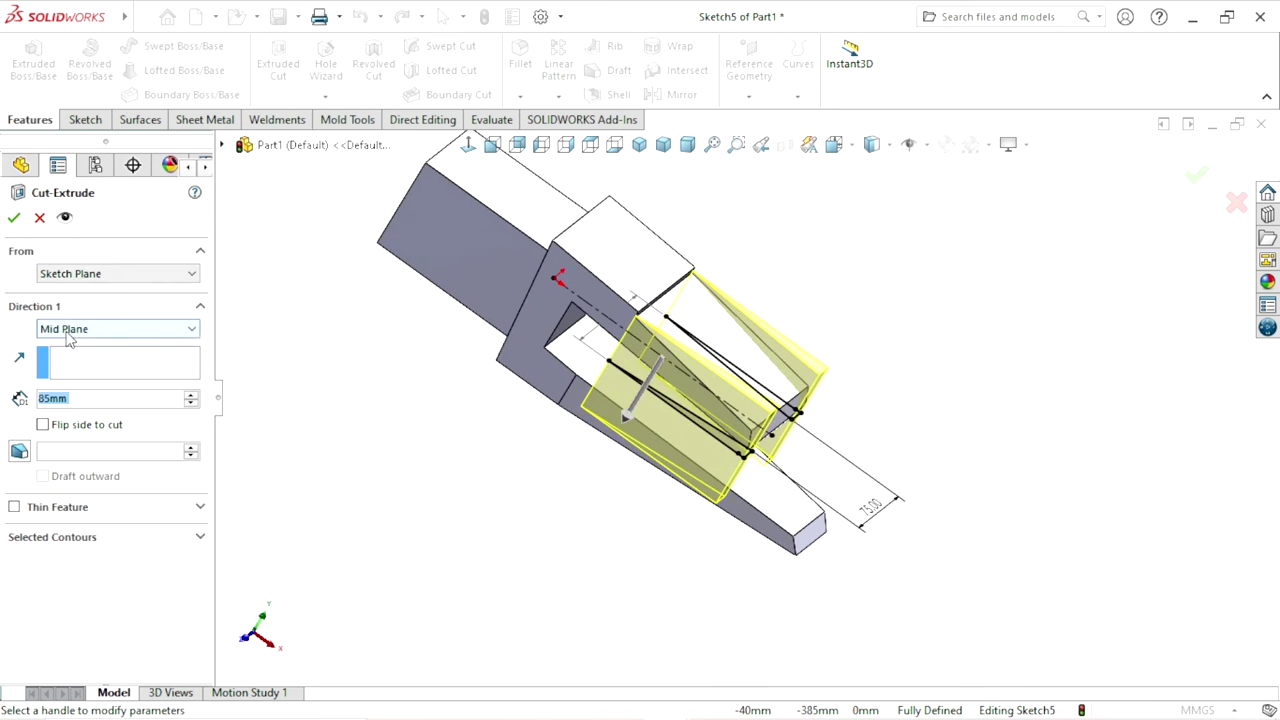
click(105, 329)
click(100, 343)
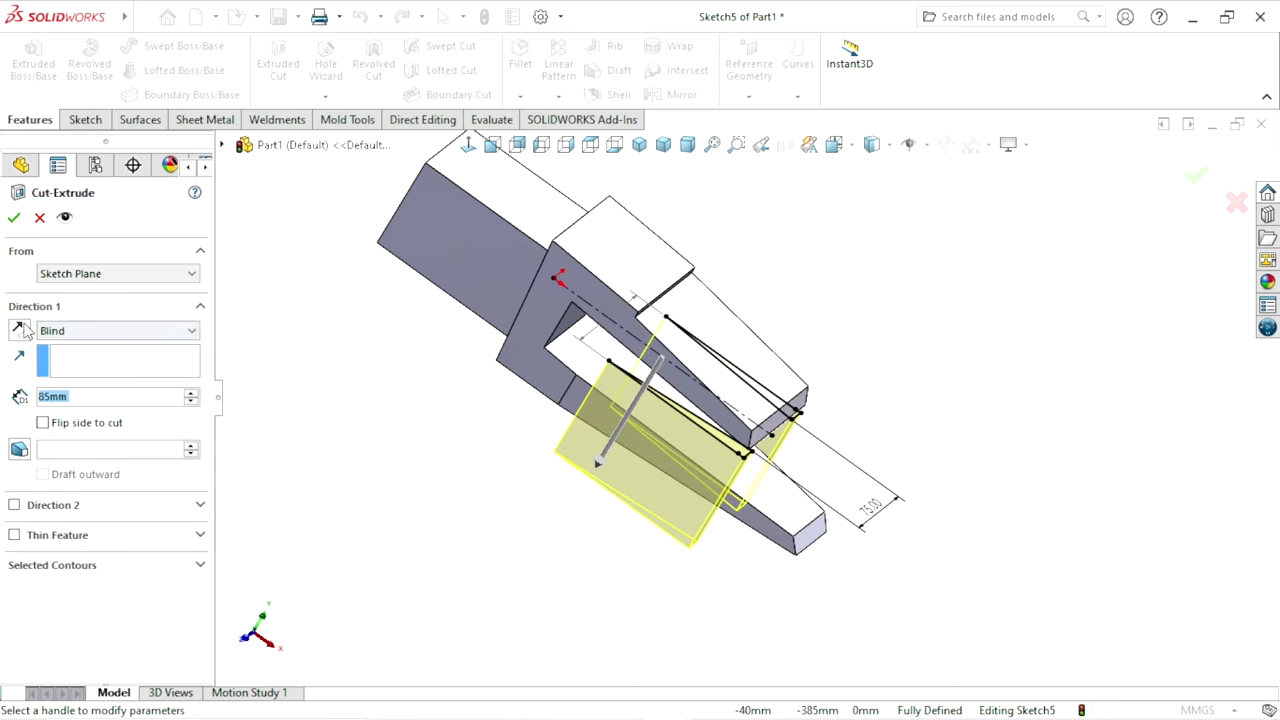
click(20, 334)
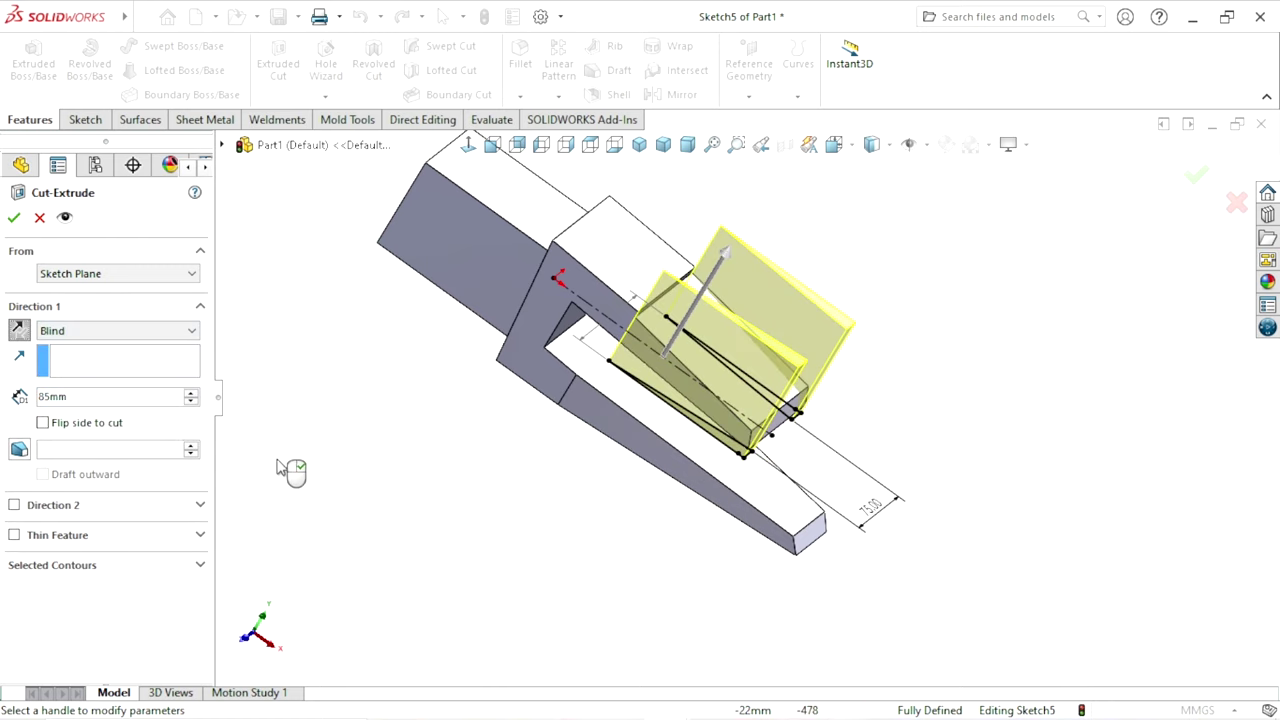
click(20, 219)
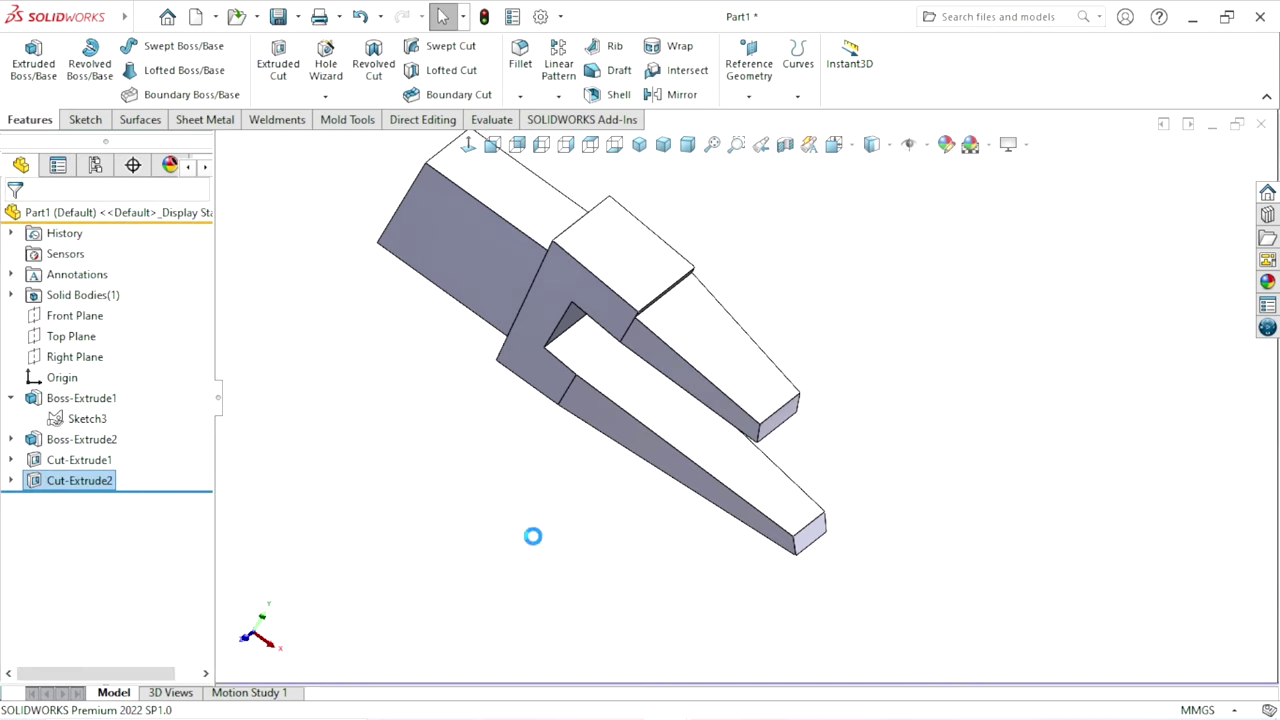
Orbit the tapered part from several sides and select the lower prong's top face.
mouse_move(591, 508)
middle_down()
mouse_move(562, 277)
mouse_move(587, 521)
middle_up()
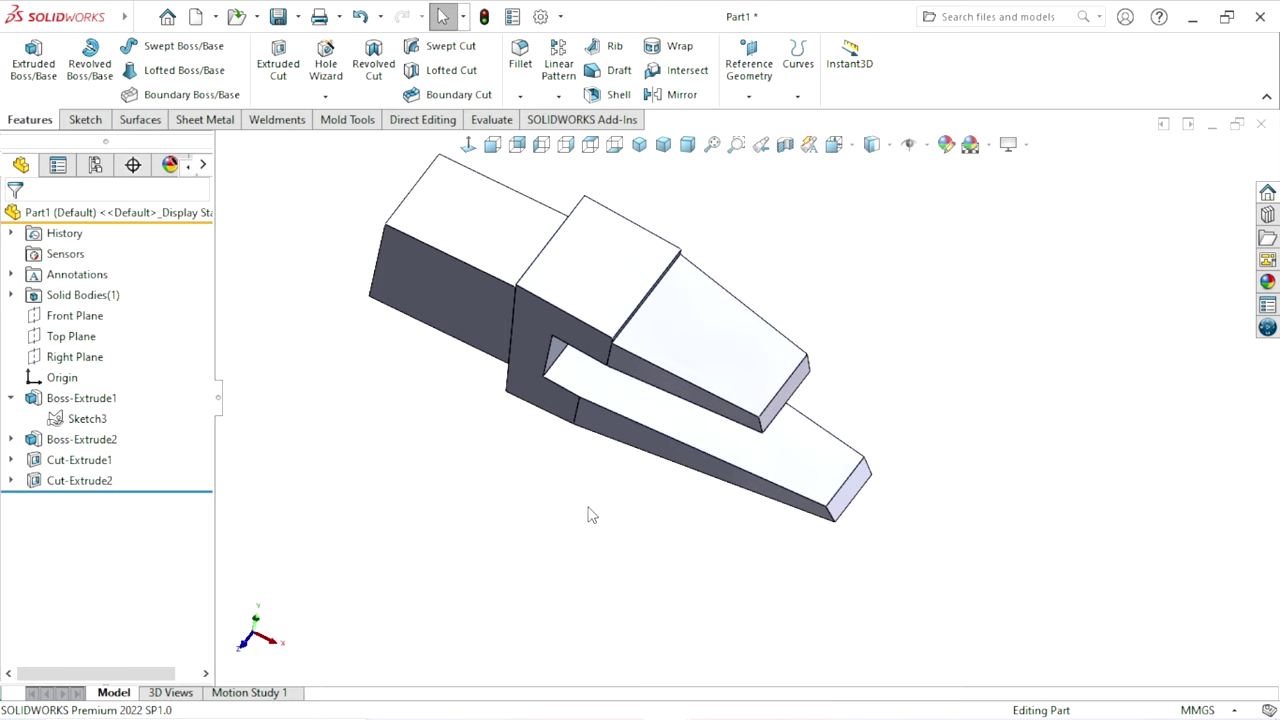
mouse_move(723, 511)
middle_down()
mouse_move(834, 471)
mouse_move(866, 291)
mouse_move(751, 437)
middle_up()
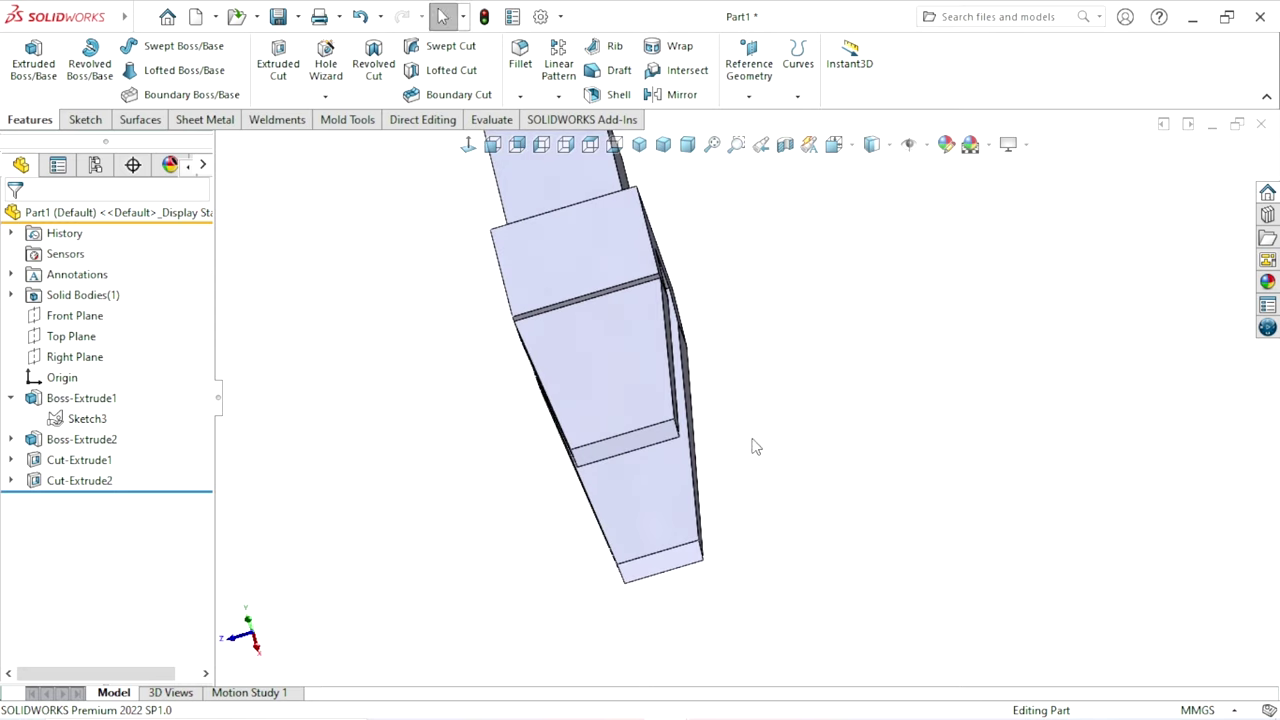
middle_drag(795, 451, 826, 371)
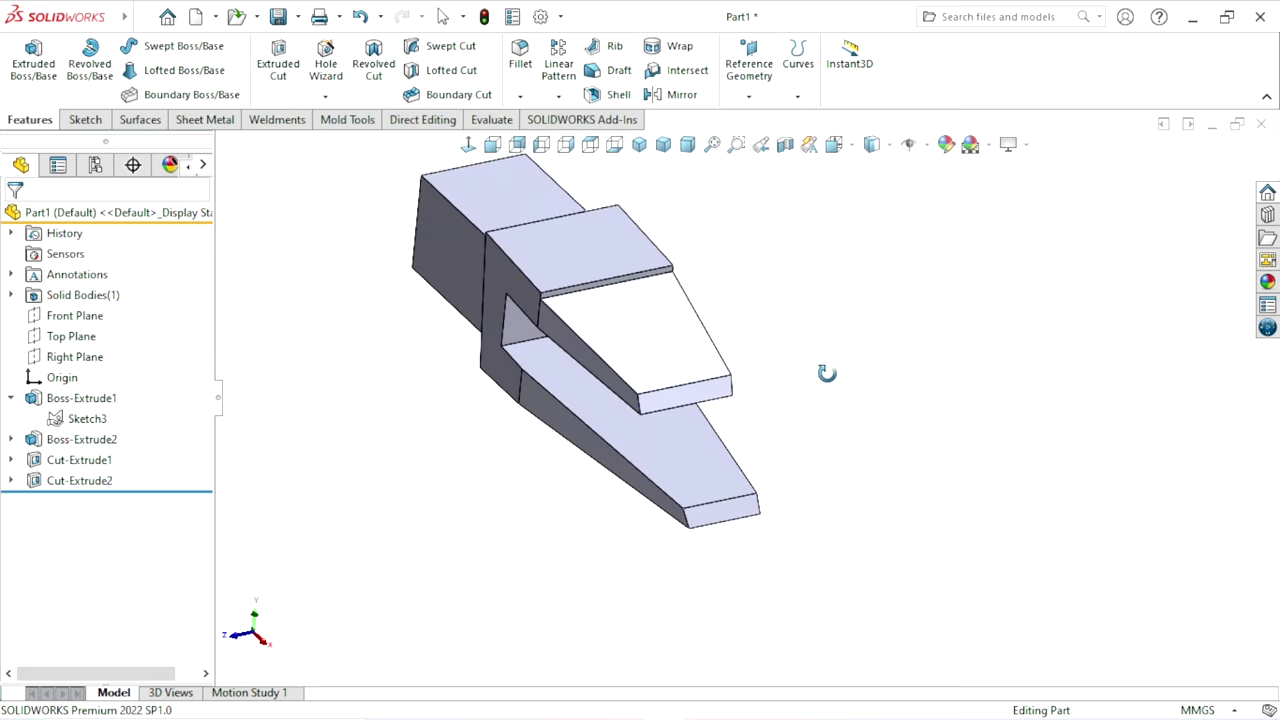
click(670, 454)
mouse_move(826, 516)
middle_down()
mouse_move(857, 491)
mouse_move(709, 451)
middle_up()
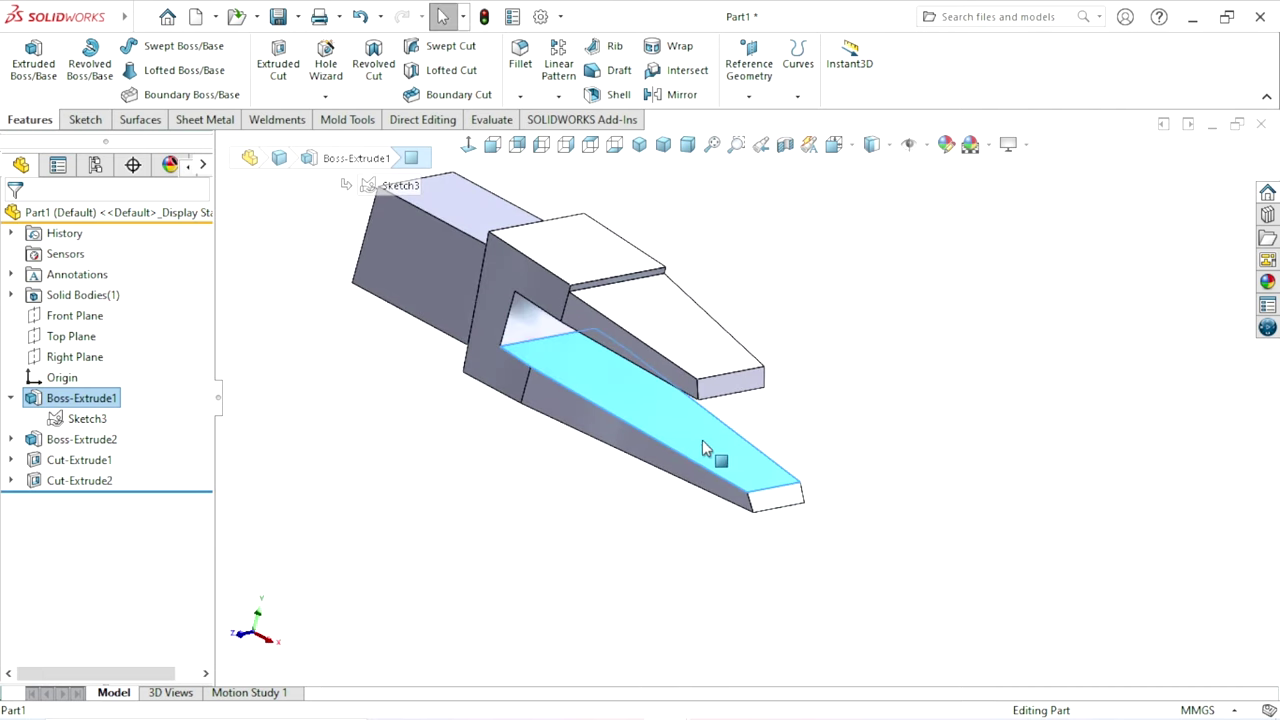
Sketch a 10 mm inward offset of the lower prong face's outline.
click(702, 445)
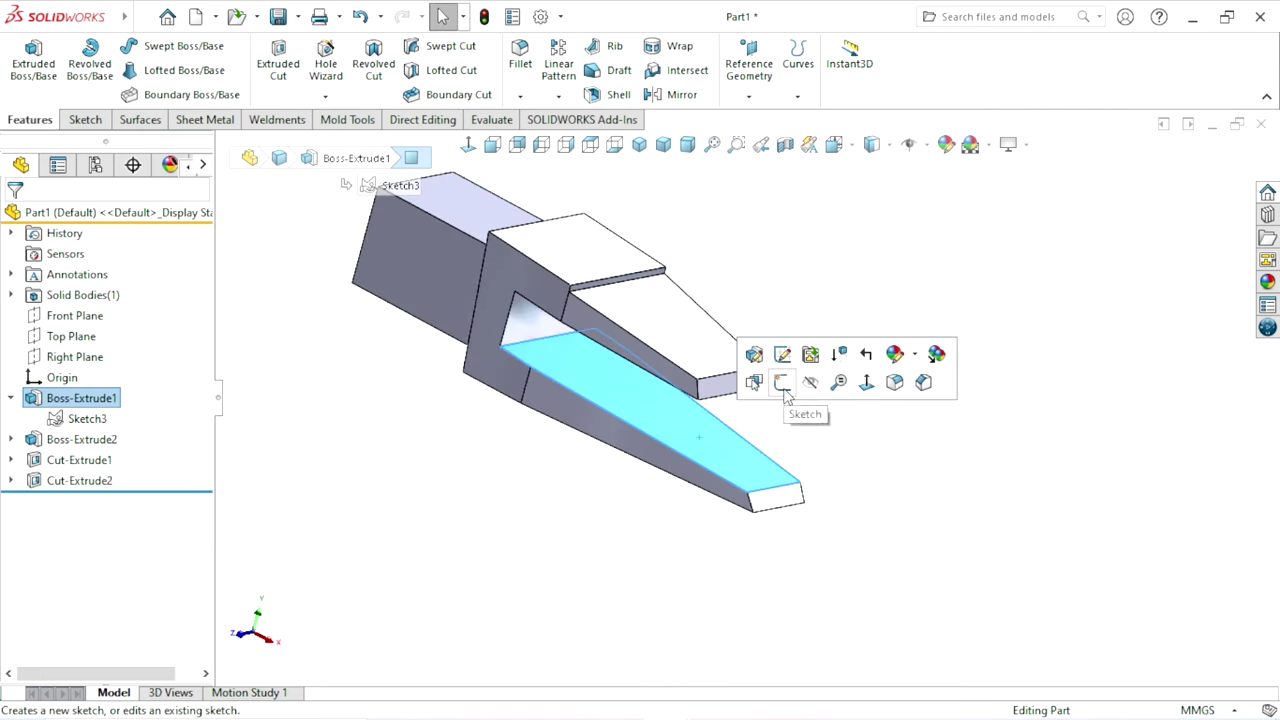
click(783, 390)
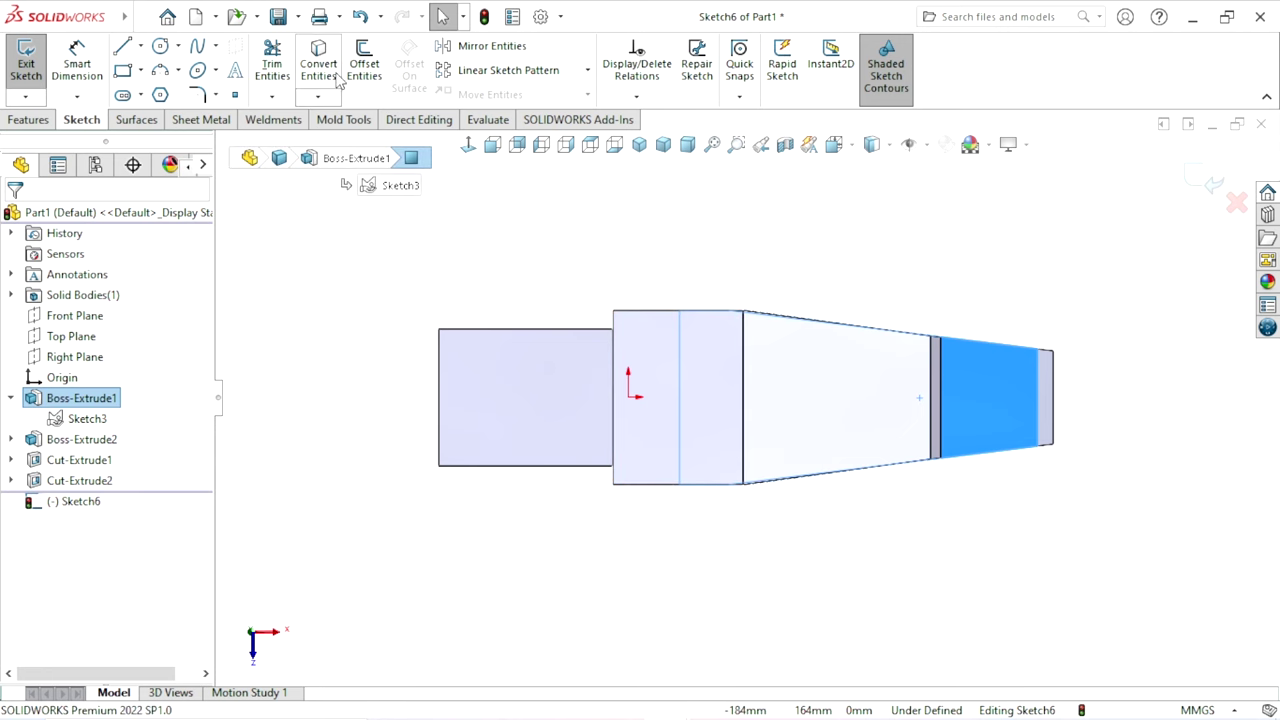
click(364, 64)
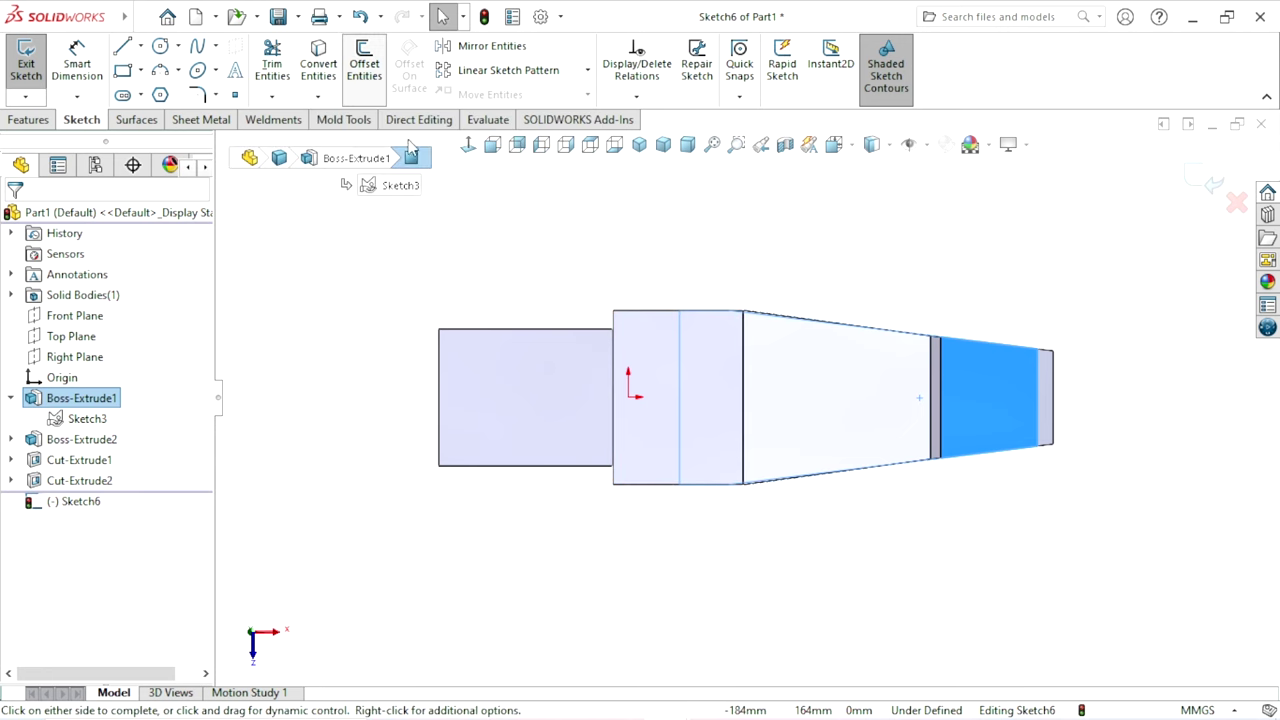
key(ctrl+7)
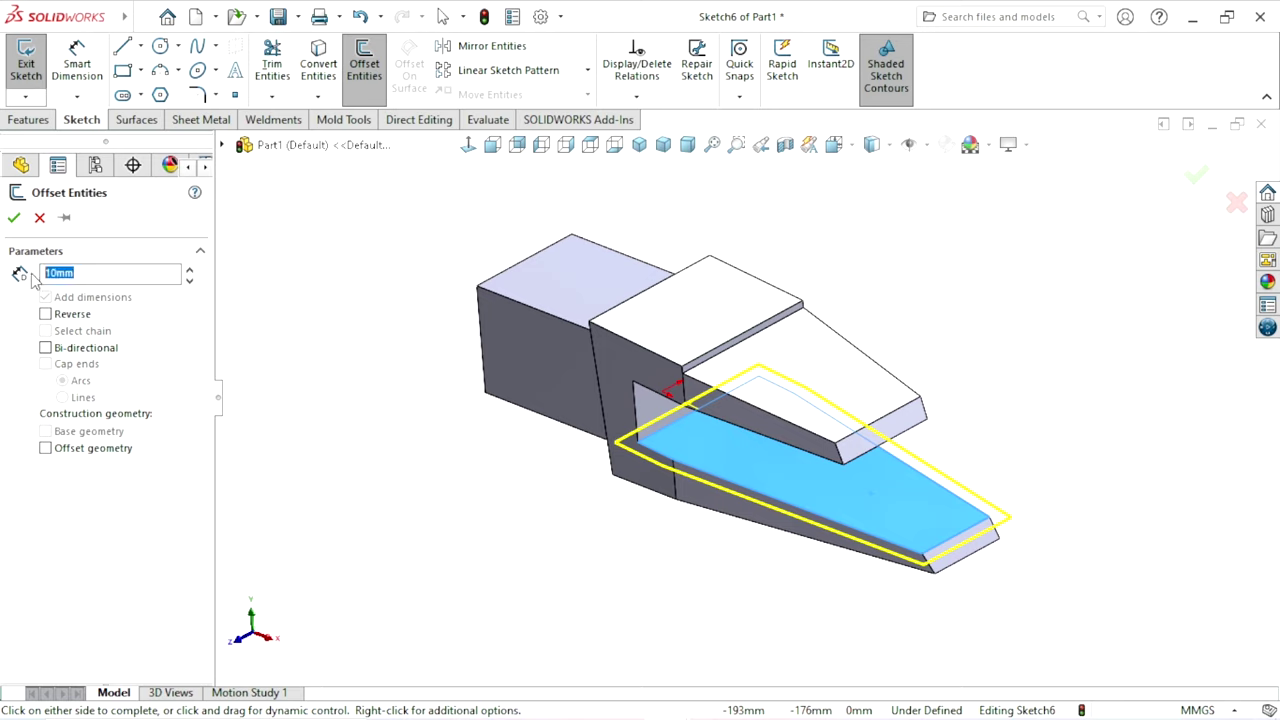
click(46, 315)
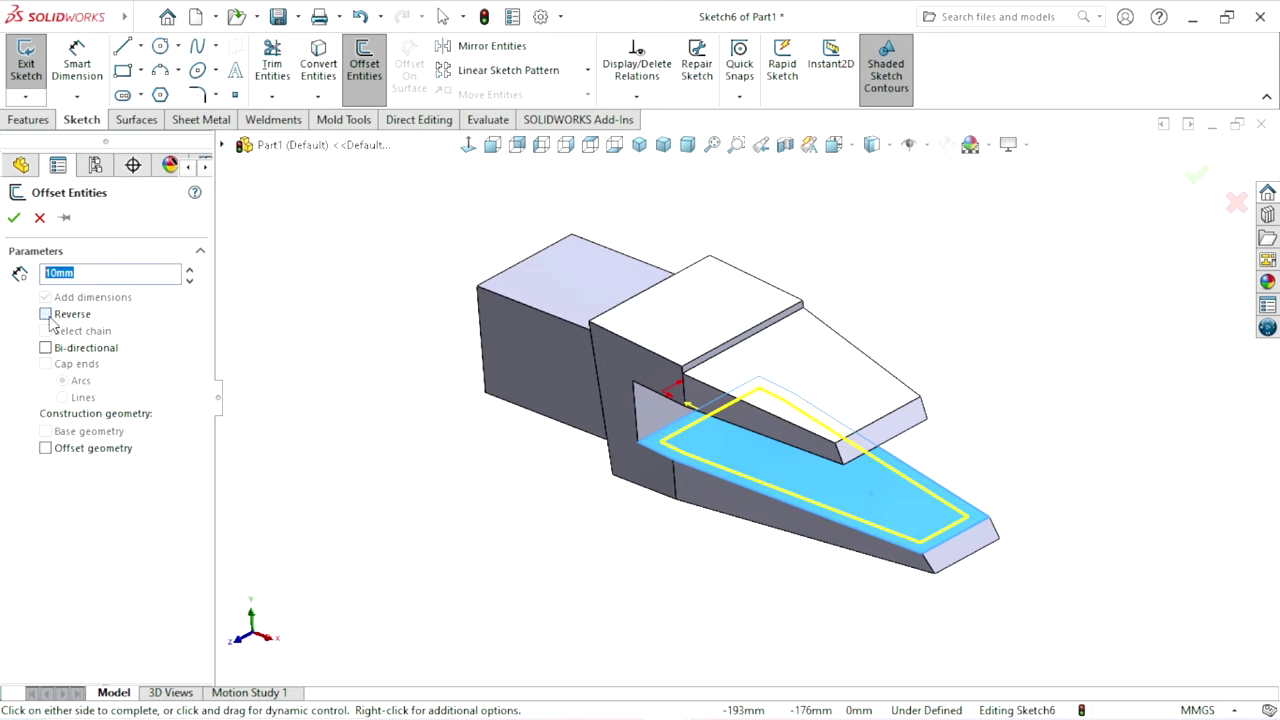
click(16, 217)
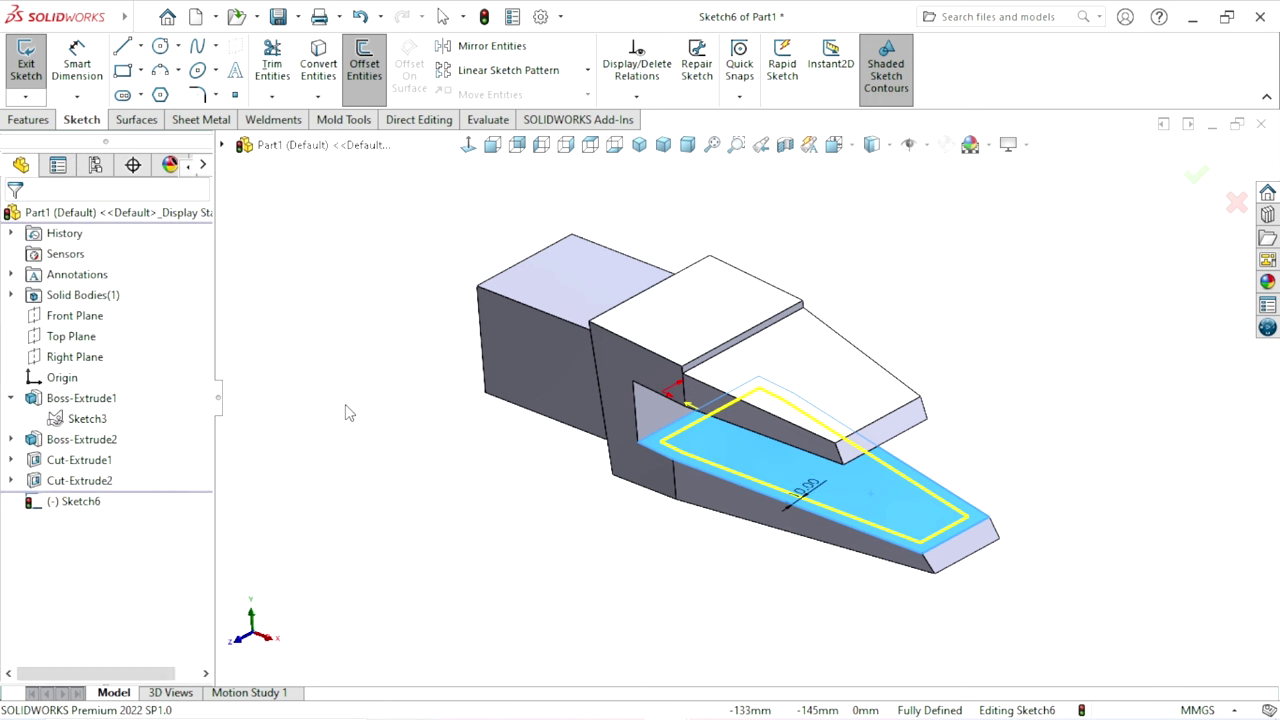
Cut the offset outline 6 mm blind as Cut-Extrude3.
click(28, 119)
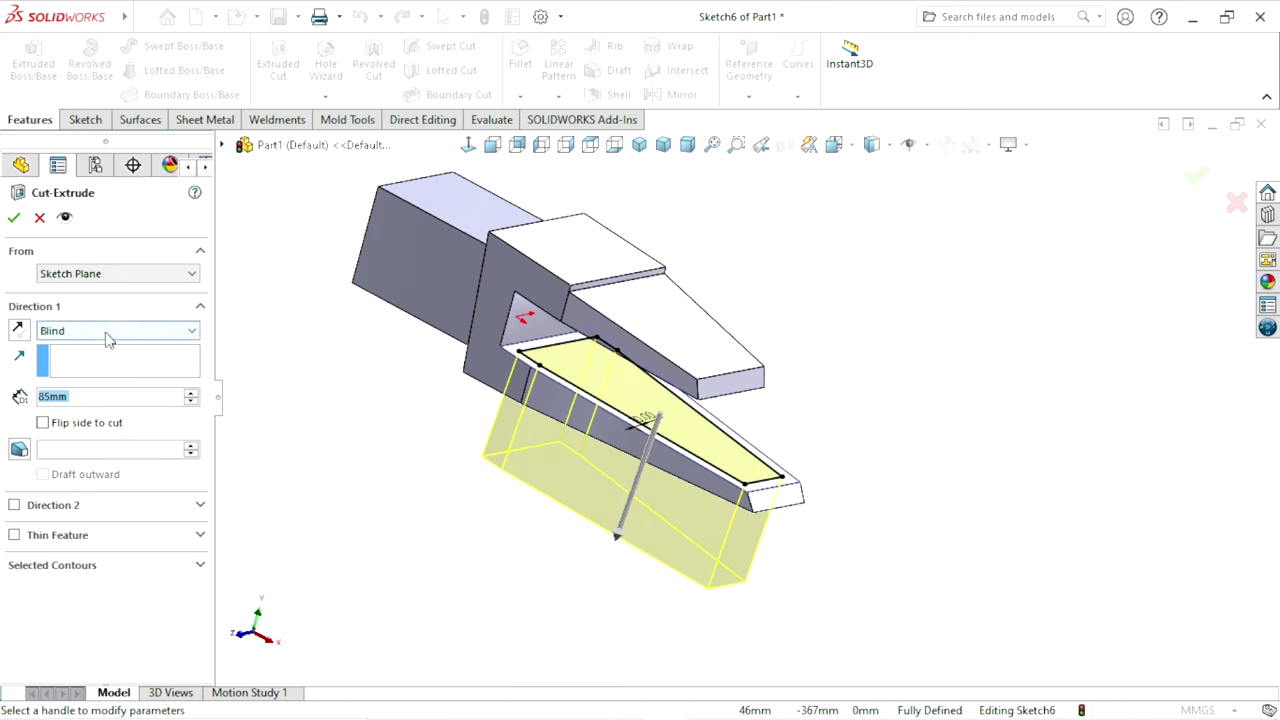
click(119, 398)
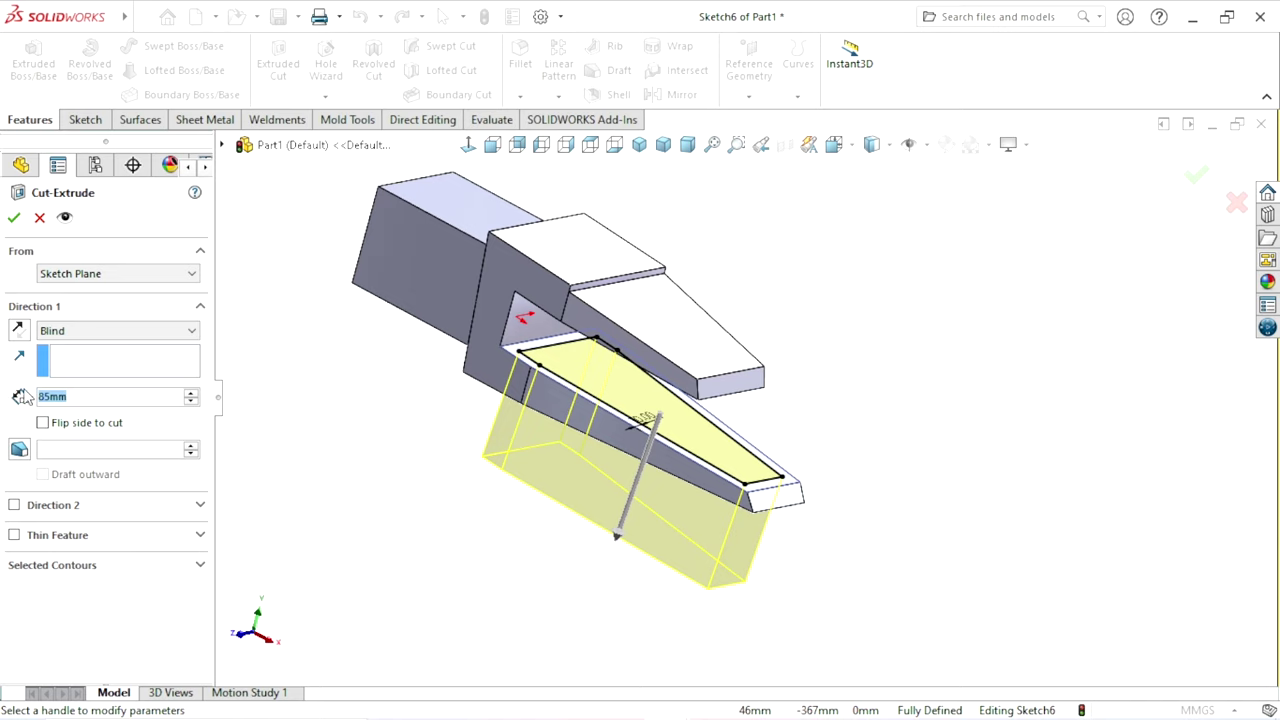
text(6)
key(Return)
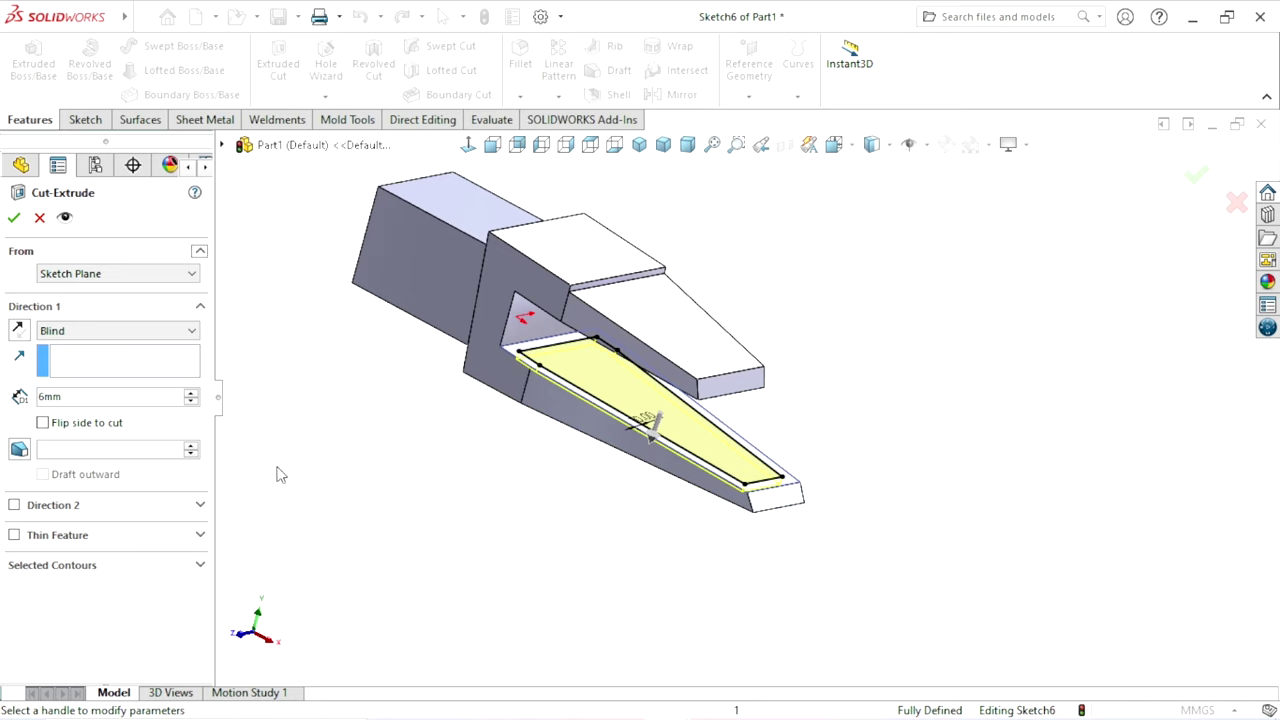
click(14, 220)
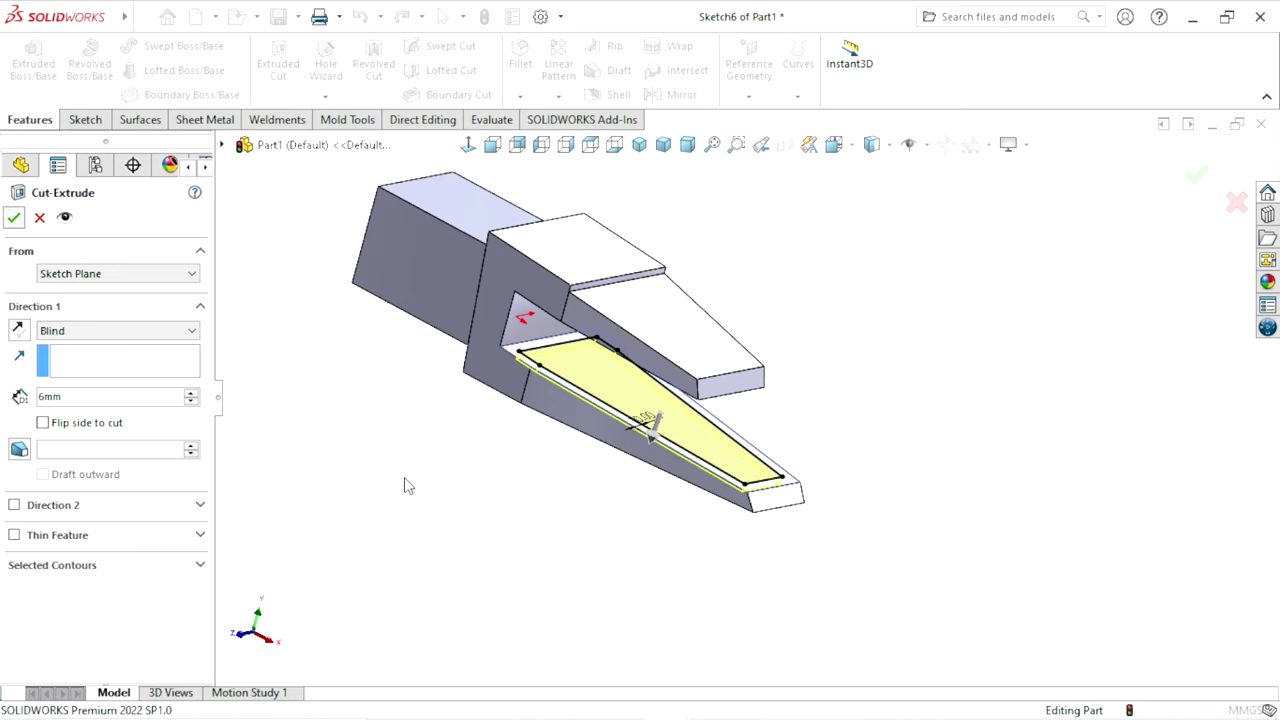
middle_drag(421, 490, 569, 277)
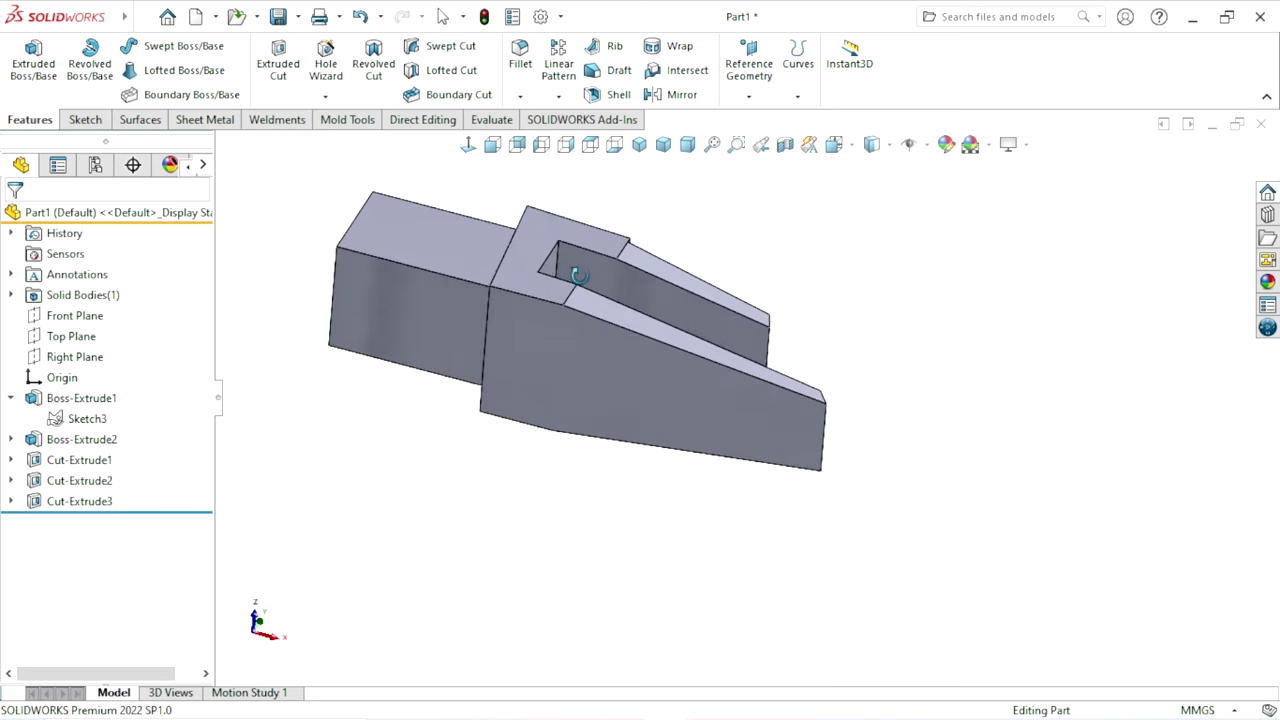
Sketch a 10 mm inward offset of the second prong face's outline.
click(724, 312)
click(757, 245)
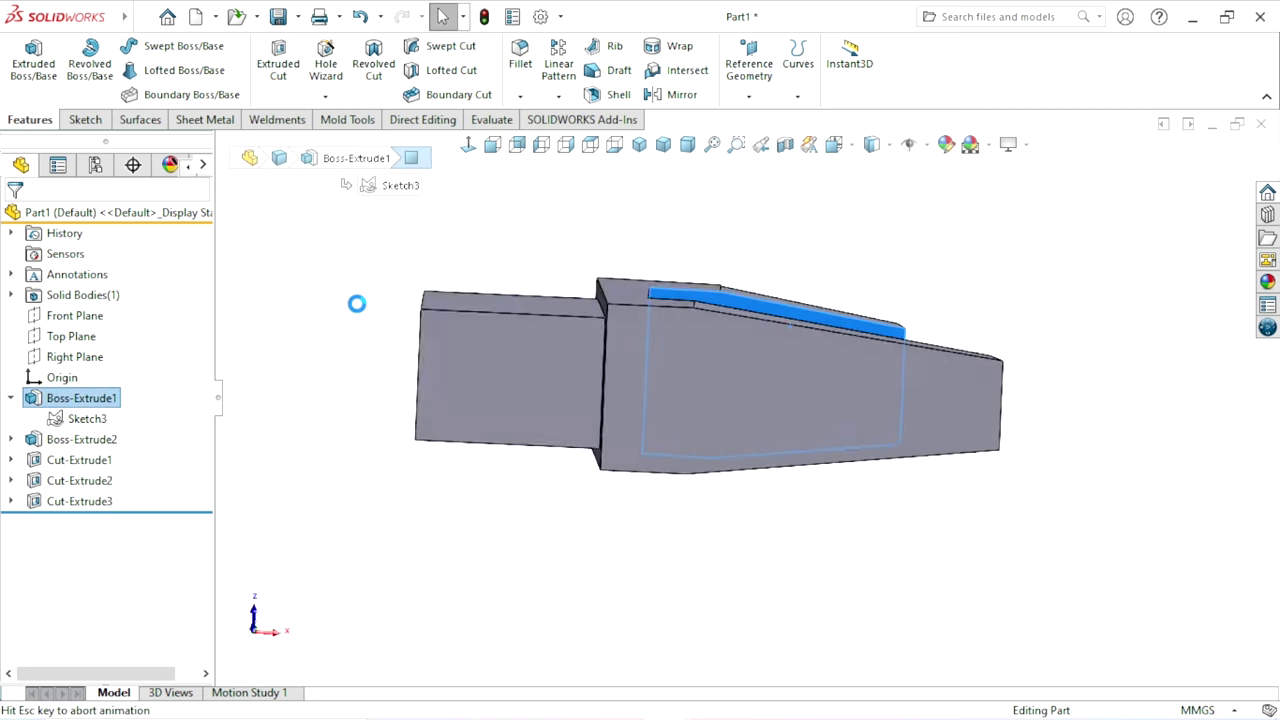
click(368, 82)
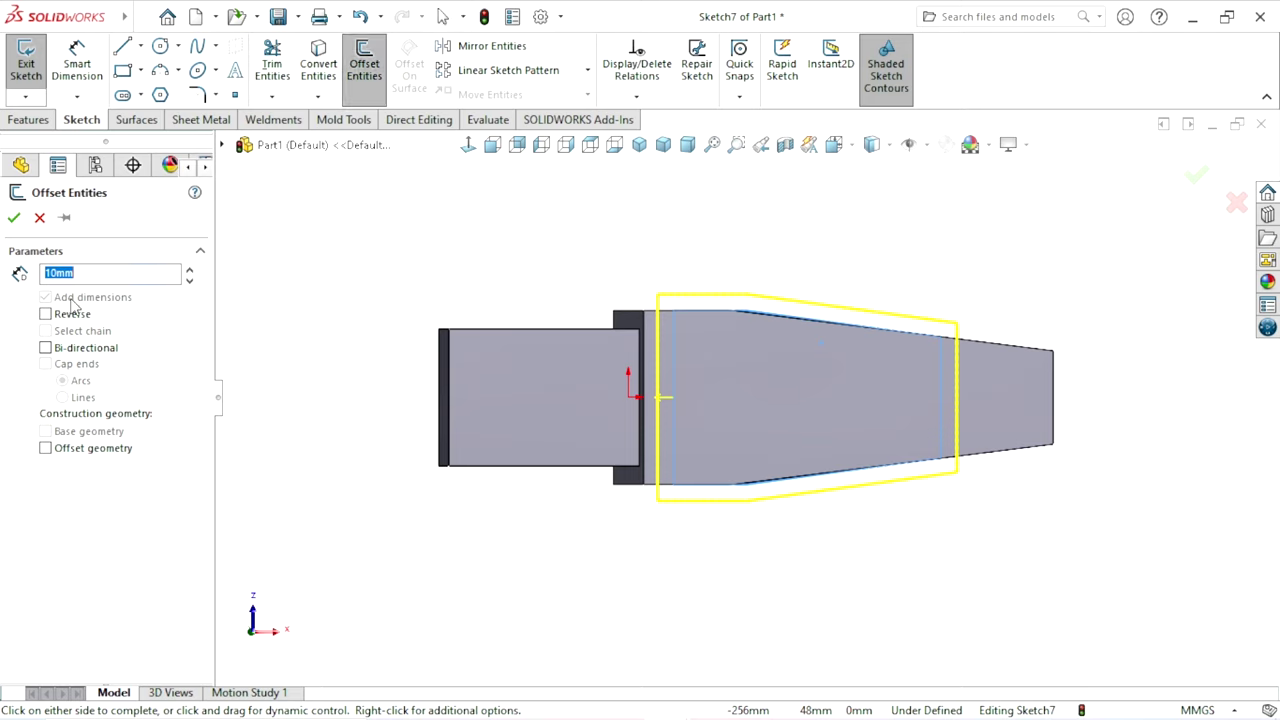
click(45, 314)
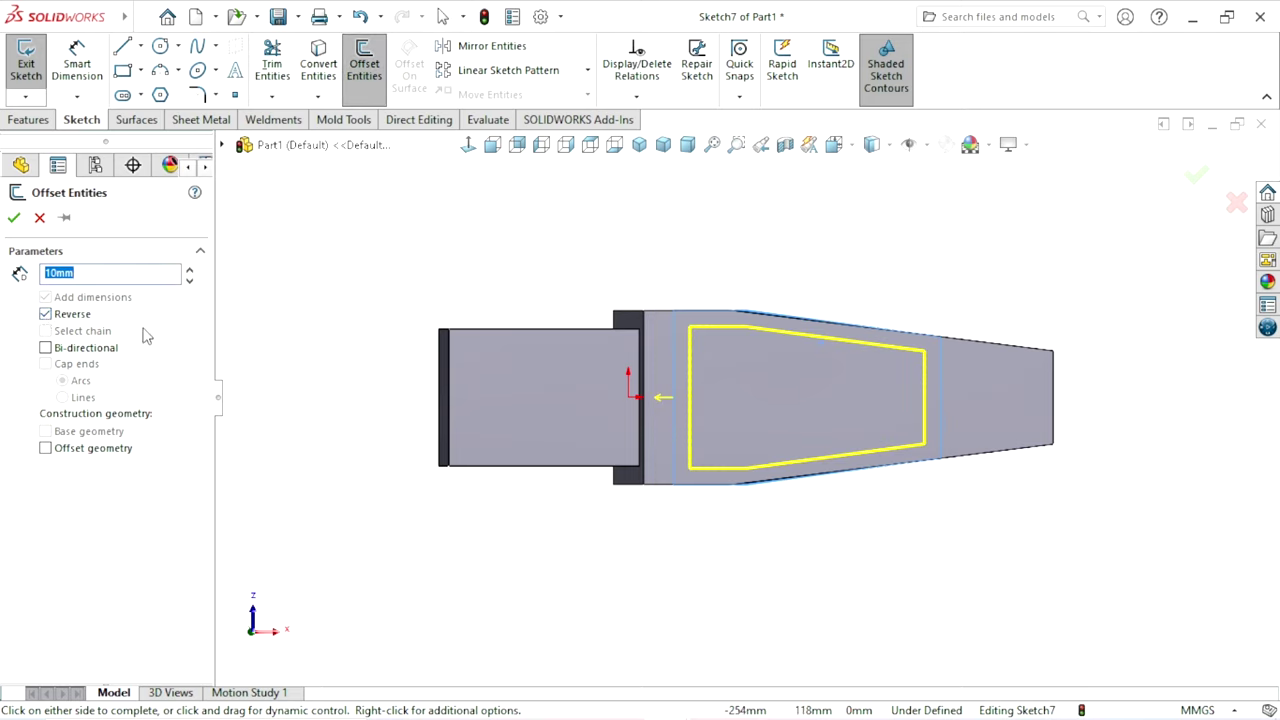
click(16, 217)
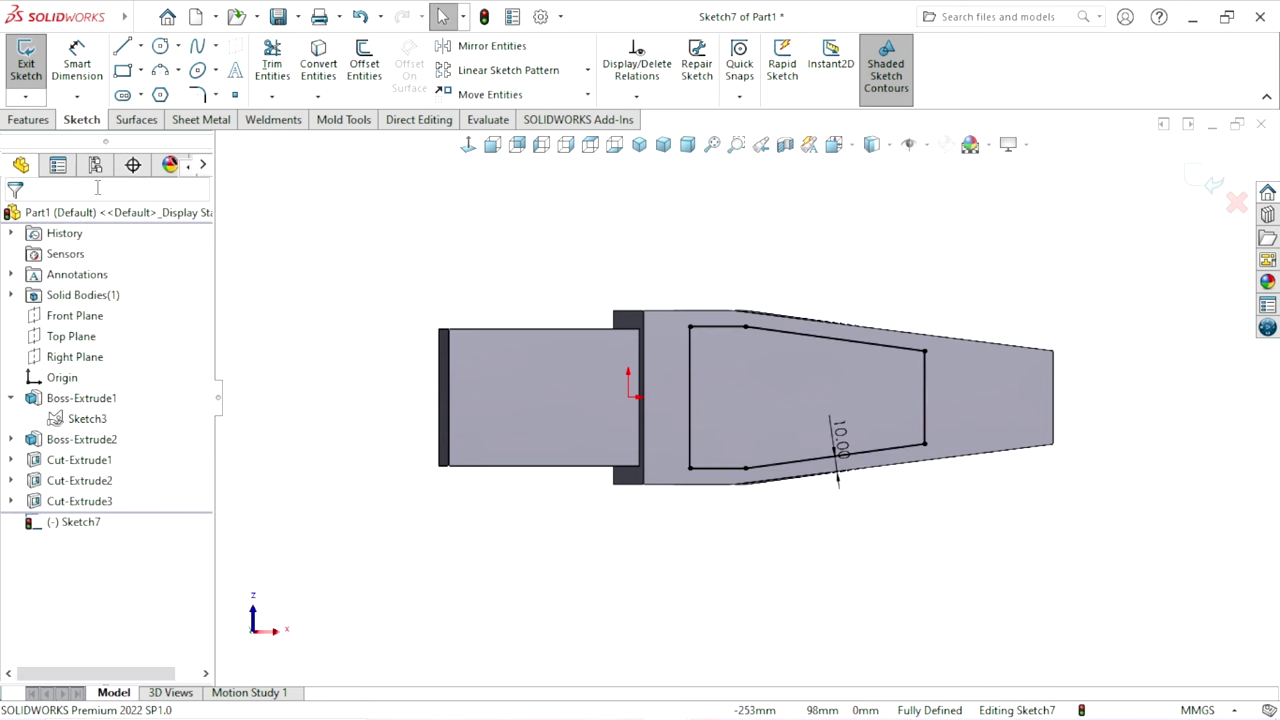
Cut the offset outline 6 mm blind as Cut-Extrude4.
click(46, 124)
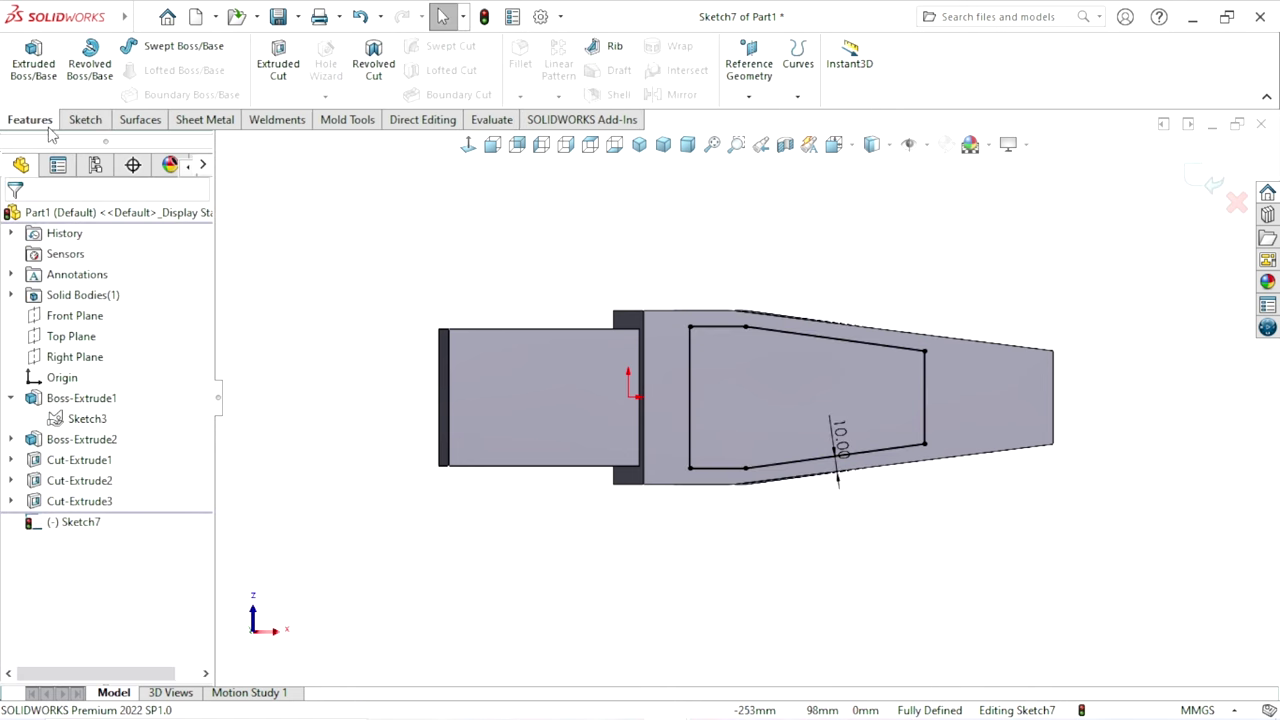
click(289, 93)
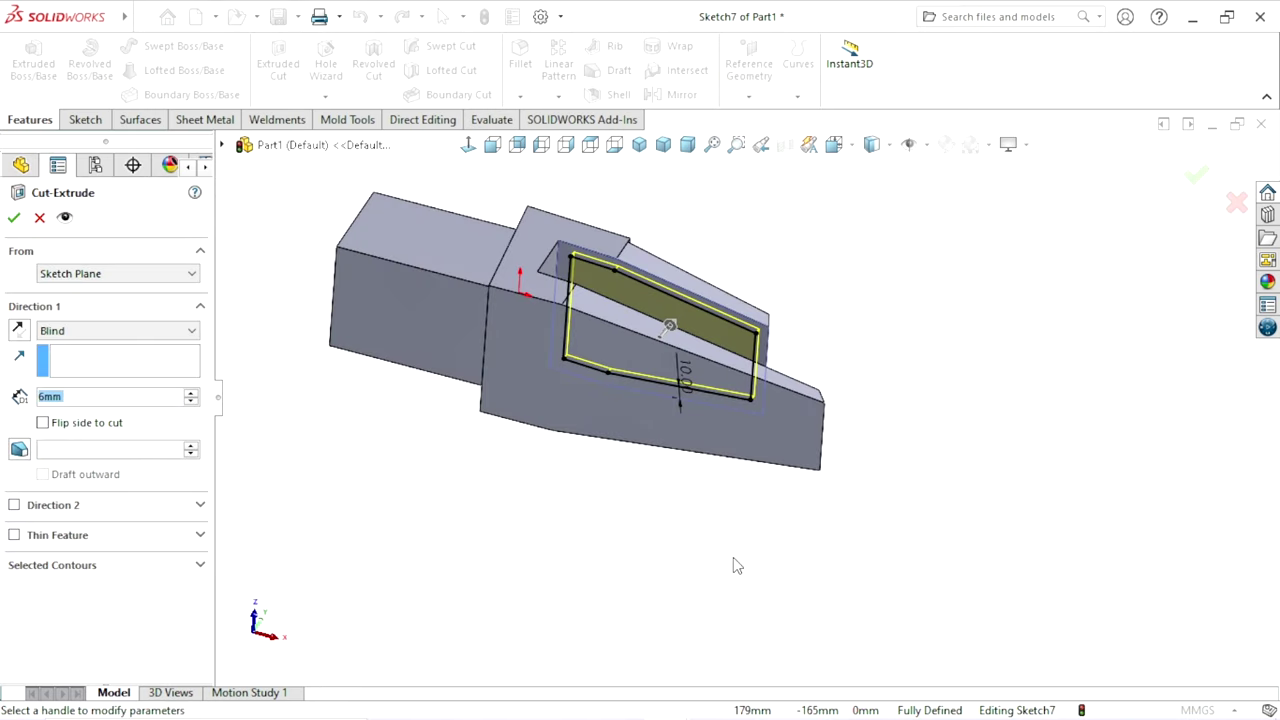
mouse_move(763, 543)
middle_down()
mouse_move(680, 594)
mouse_move(749, 300)
mouse_move(175, 449)
middle_up()
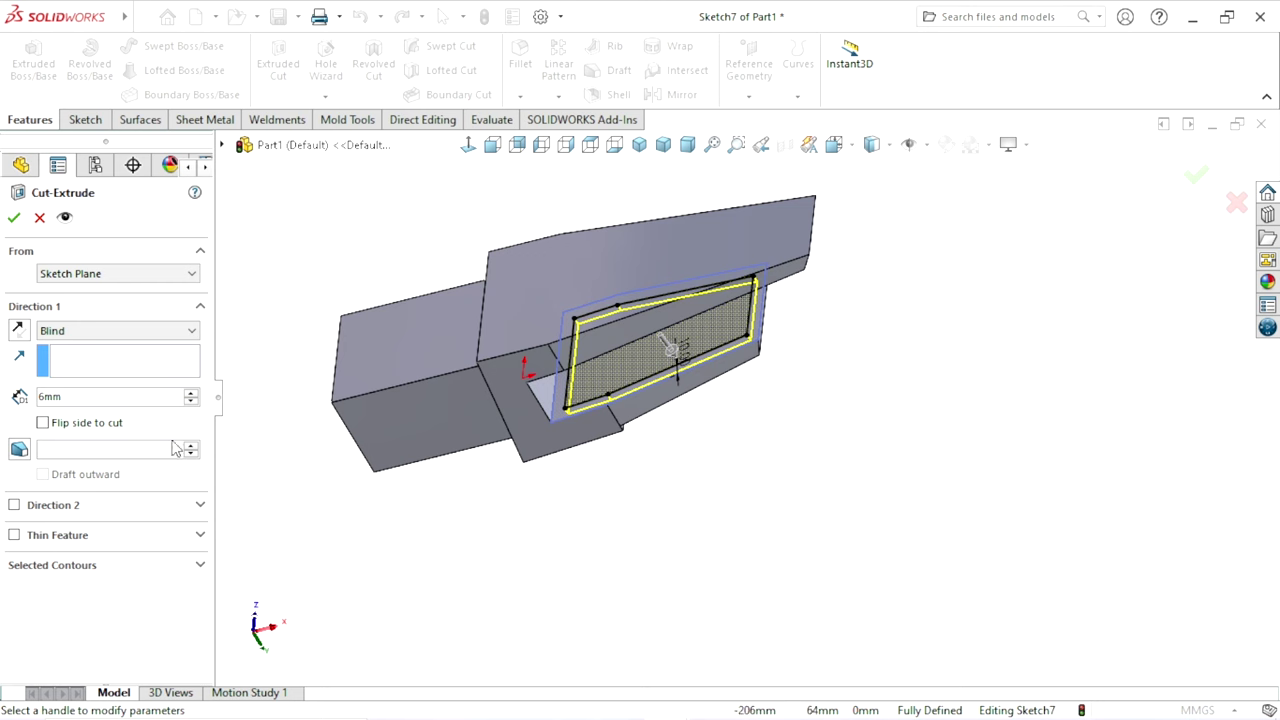
click(13, 219)
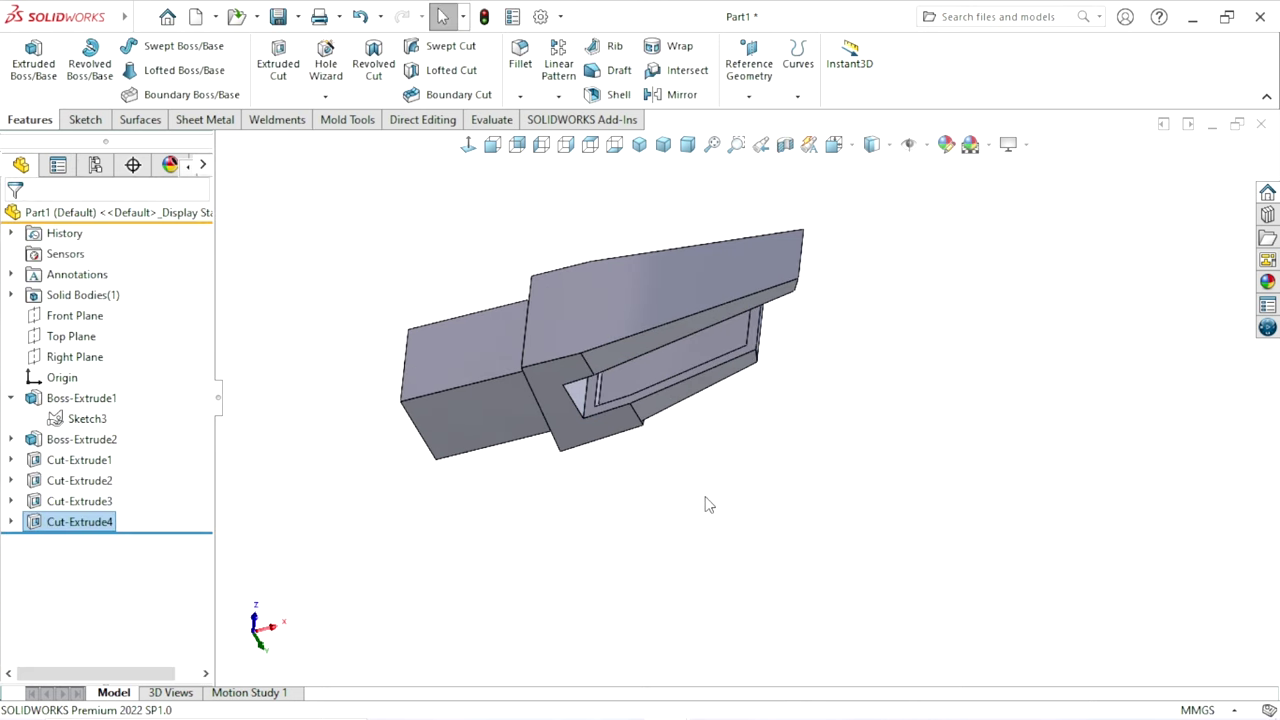
Sketch a 10 mm inward offset of the face between the prongs.
mouse_move(705, 503)
middle_down()
mouse_move(751, 434)
mouse_move(700, 423)
mouse_move(758, 476)
middle_up()
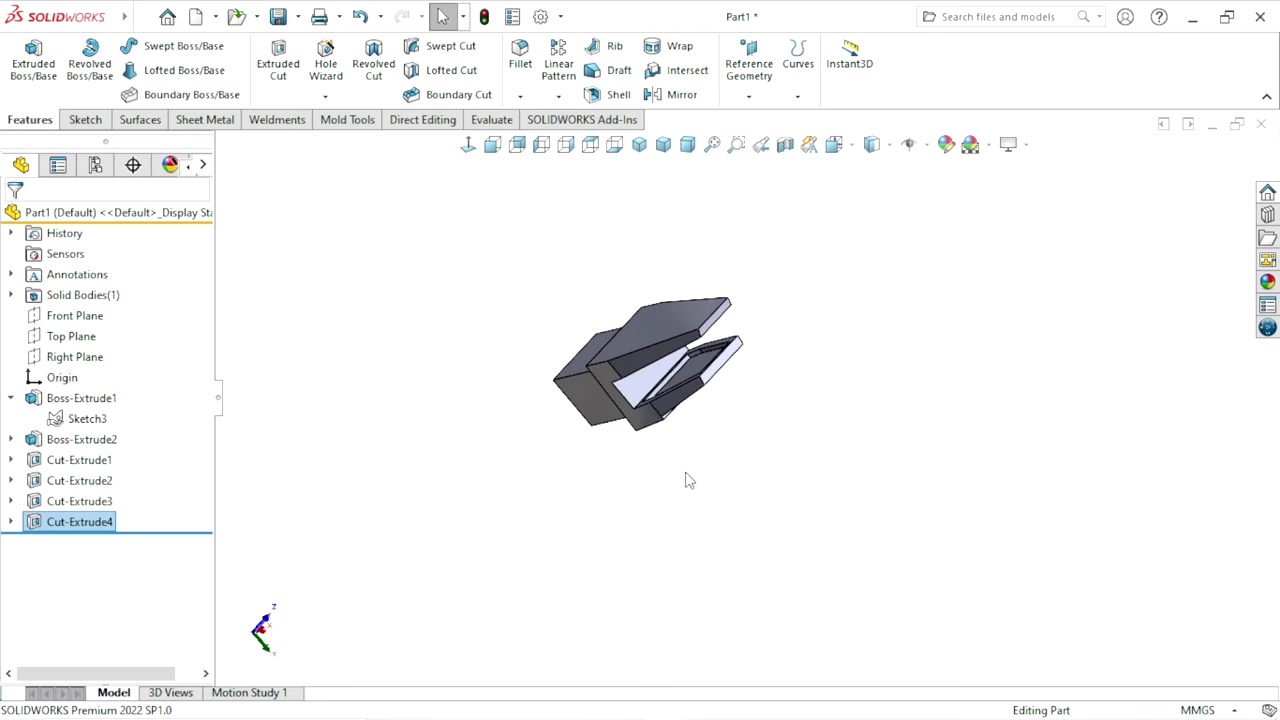
scroll(677, 411, down, 3)
middle_drag(677, 411, 659, 393)
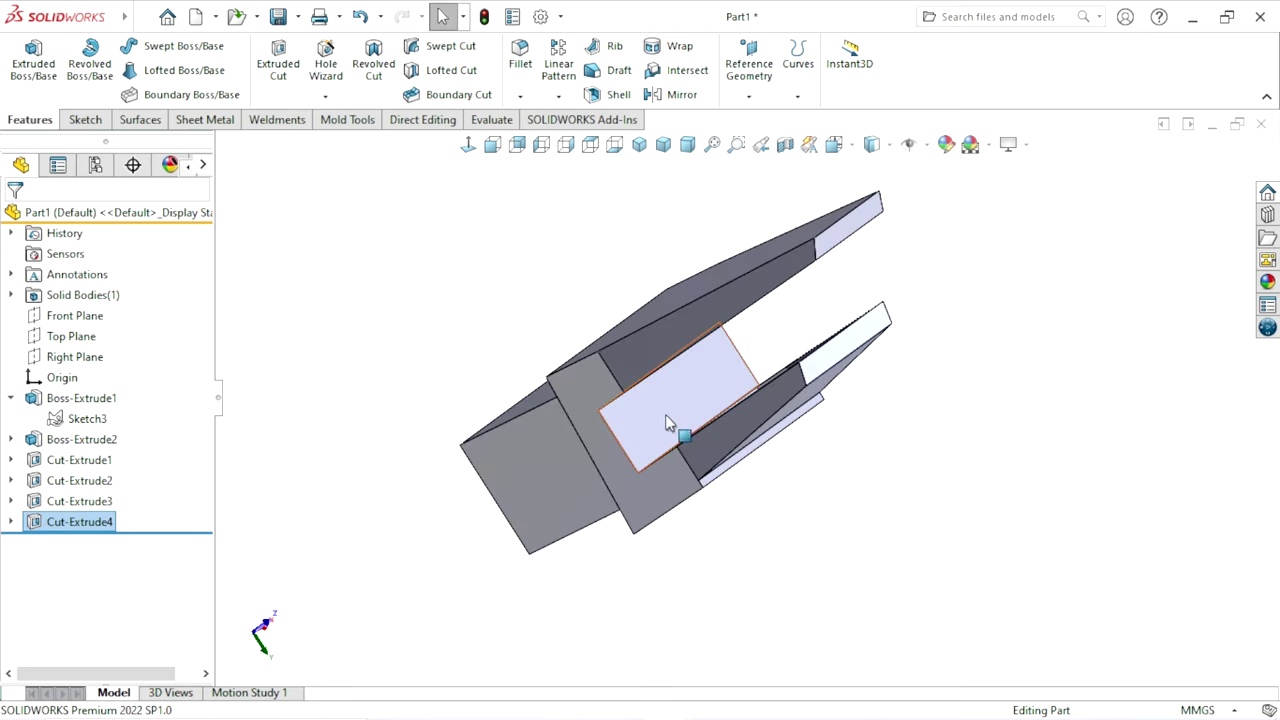
click(671, 418)
click(749, 362)
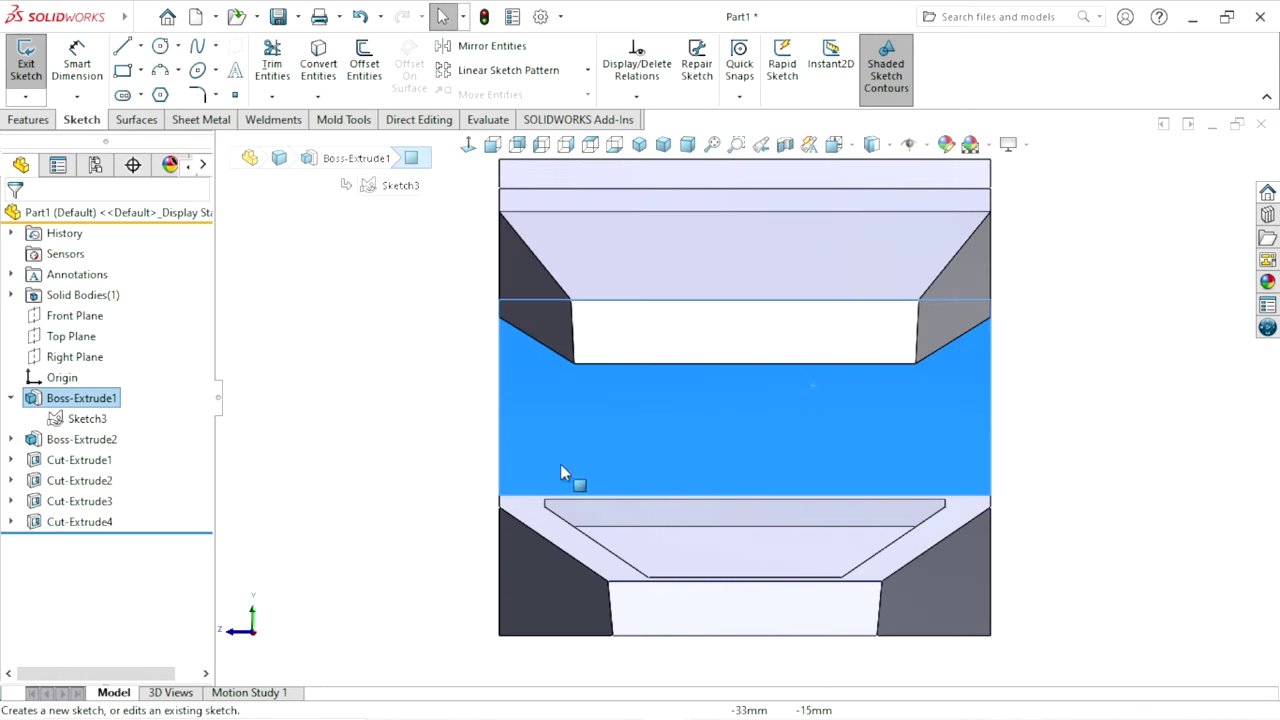
click(352, 78)
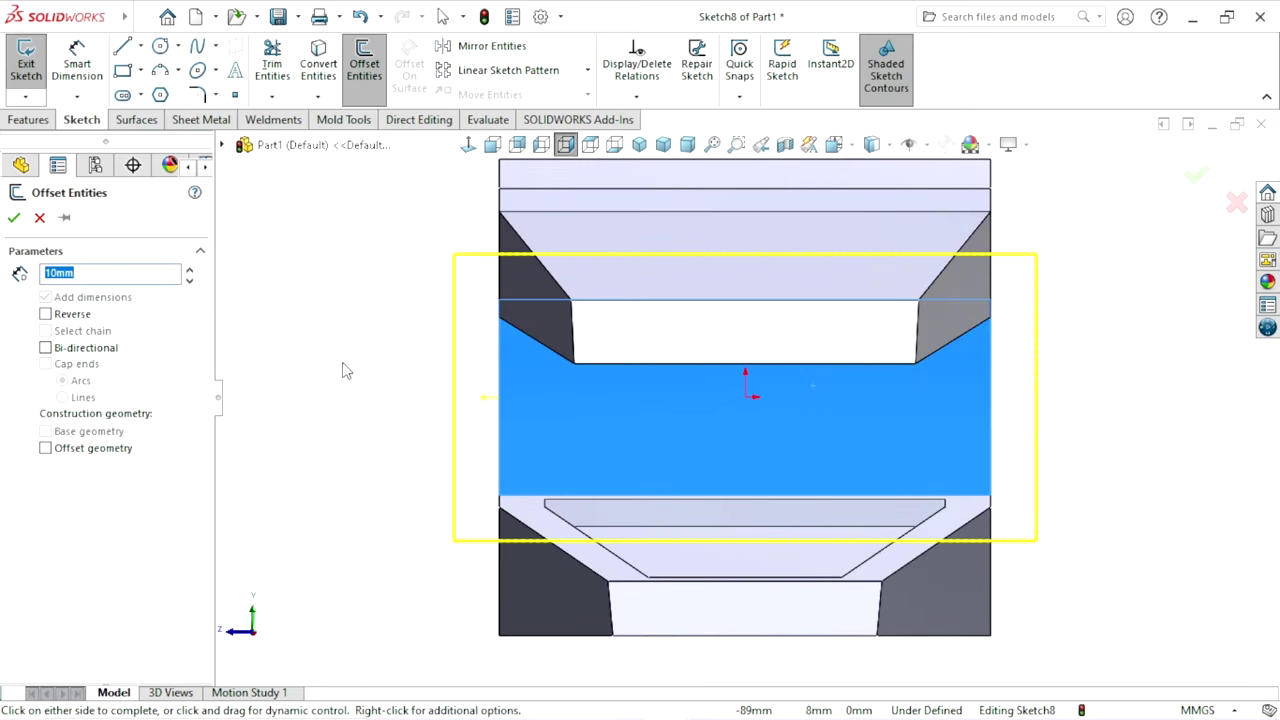
click(45, 314)
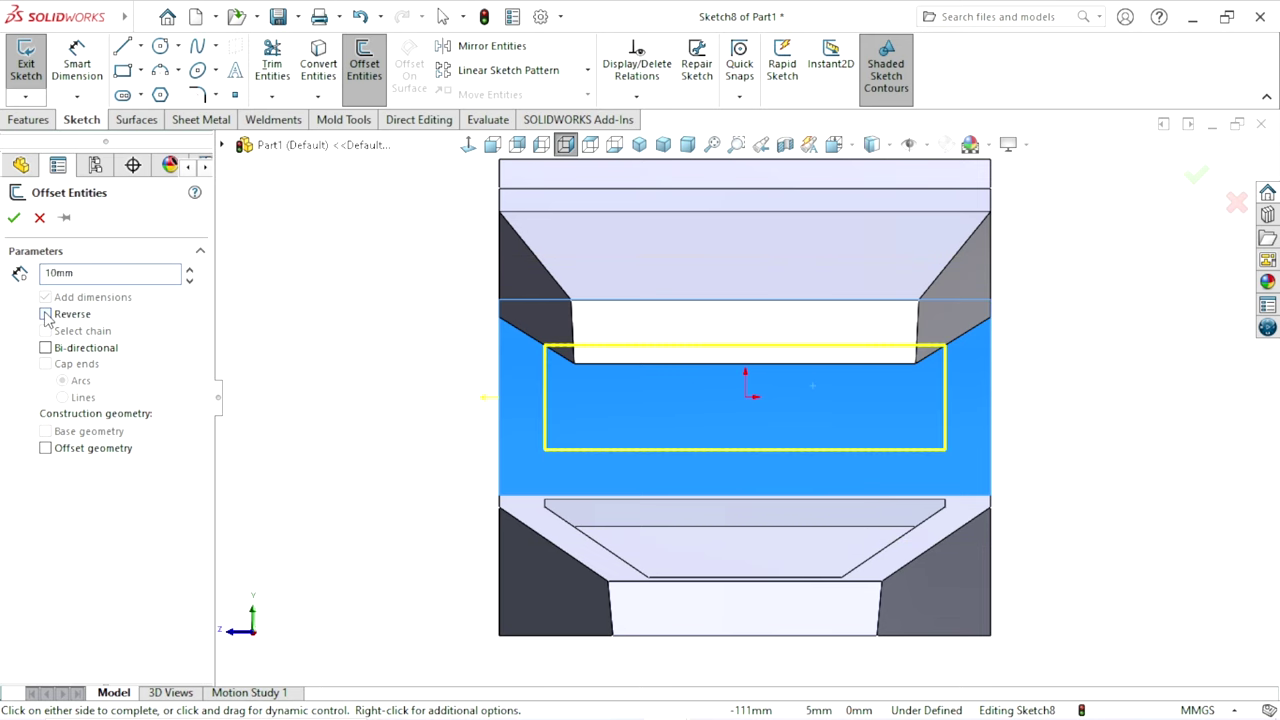
click(14, 222)
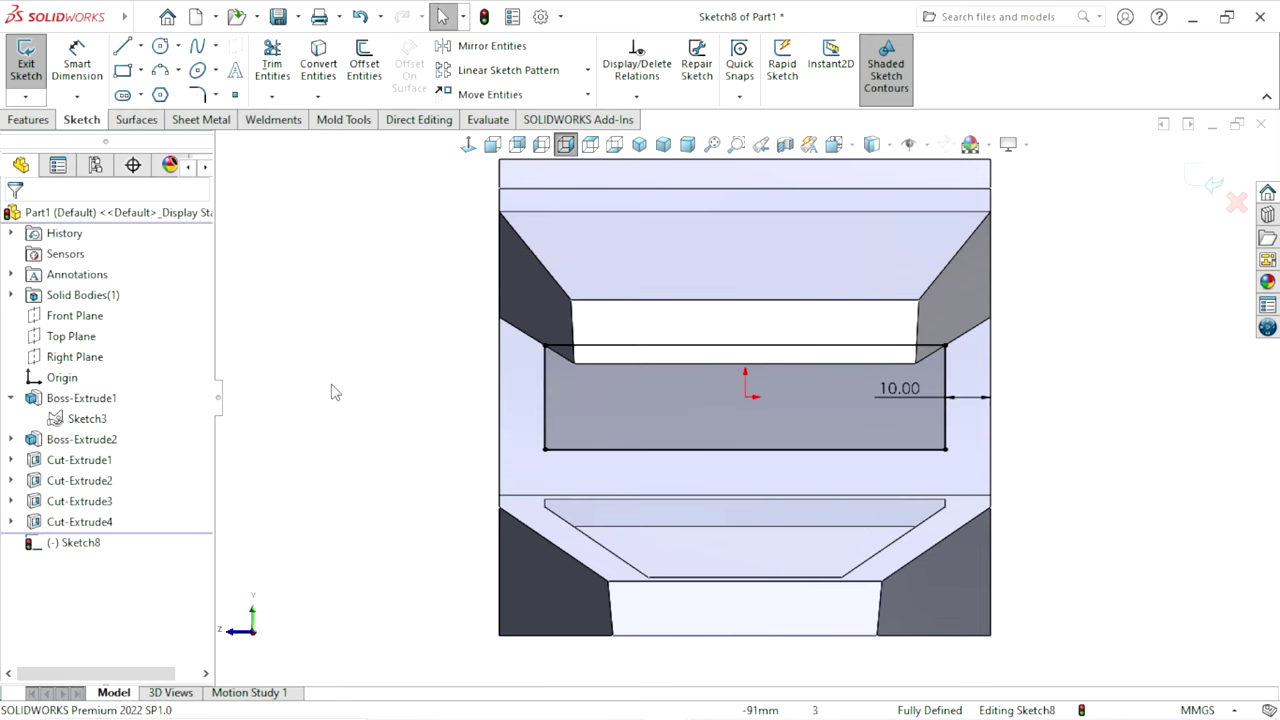
middle_drag(340, 395, 260, 320)
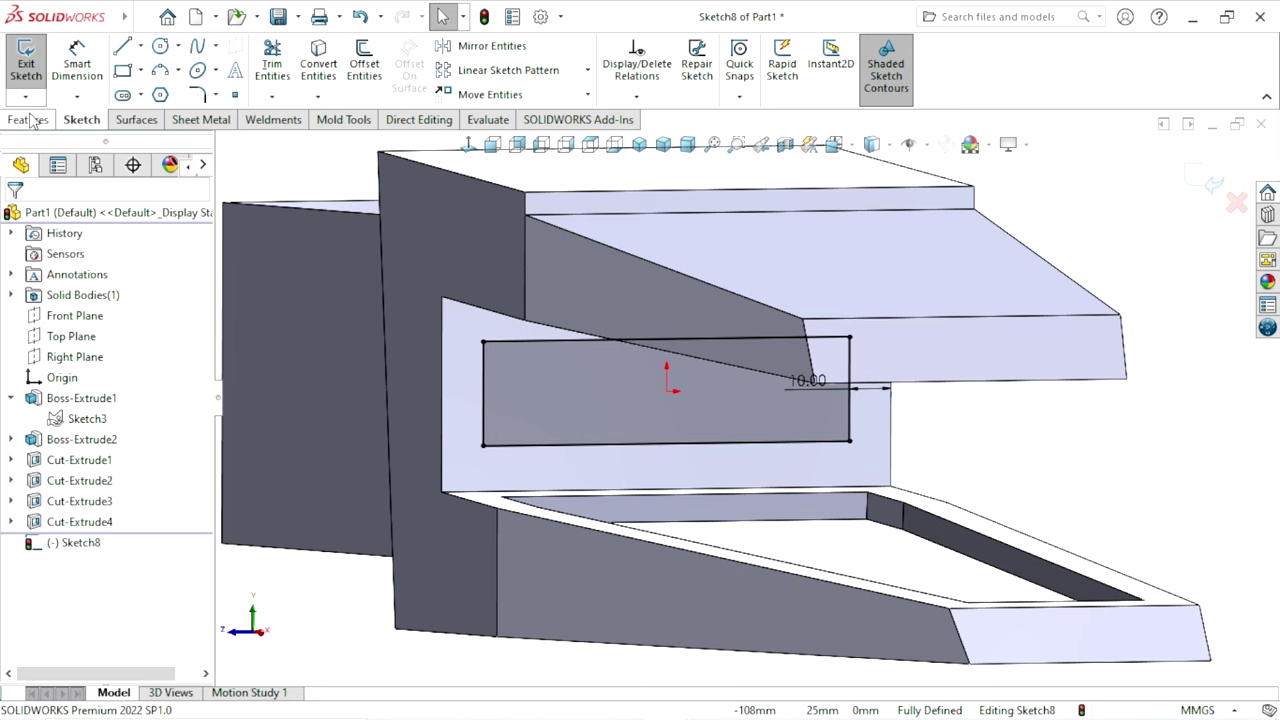
Cut the offset outline 5 mm deep as Cut-Extrude5.
click(29, 119)
click(283, 80)
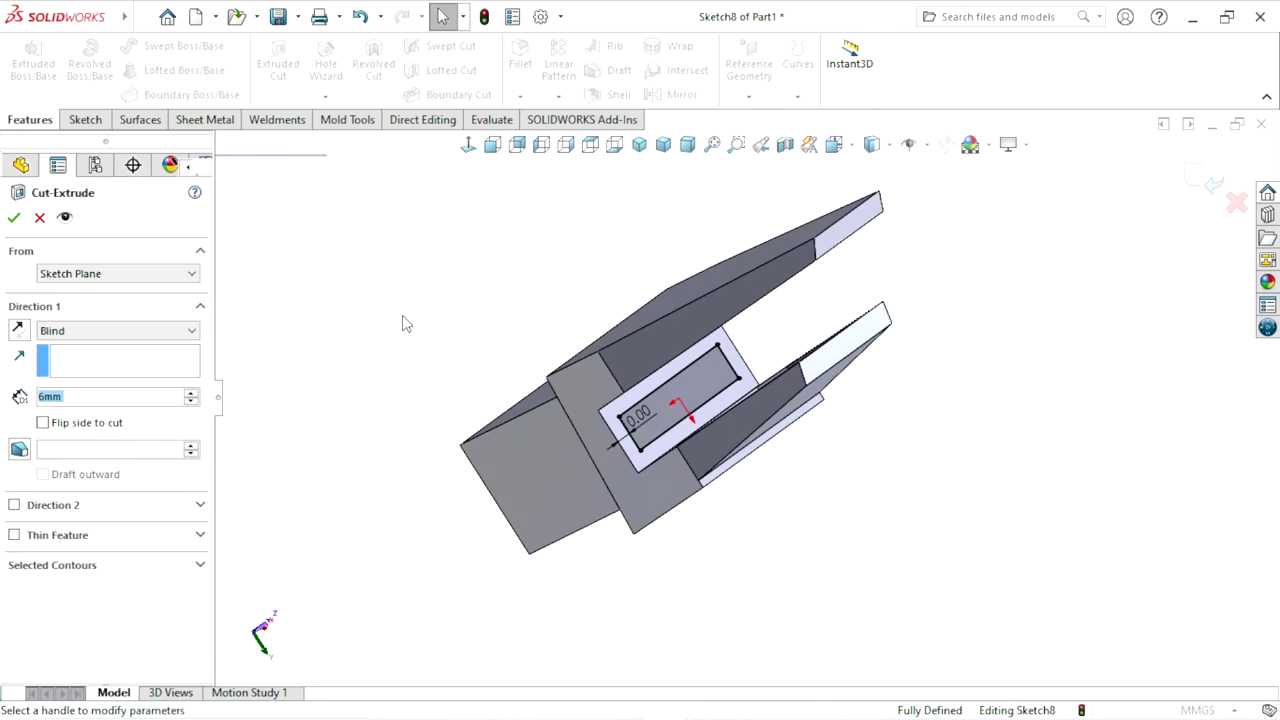
click(119, 399)
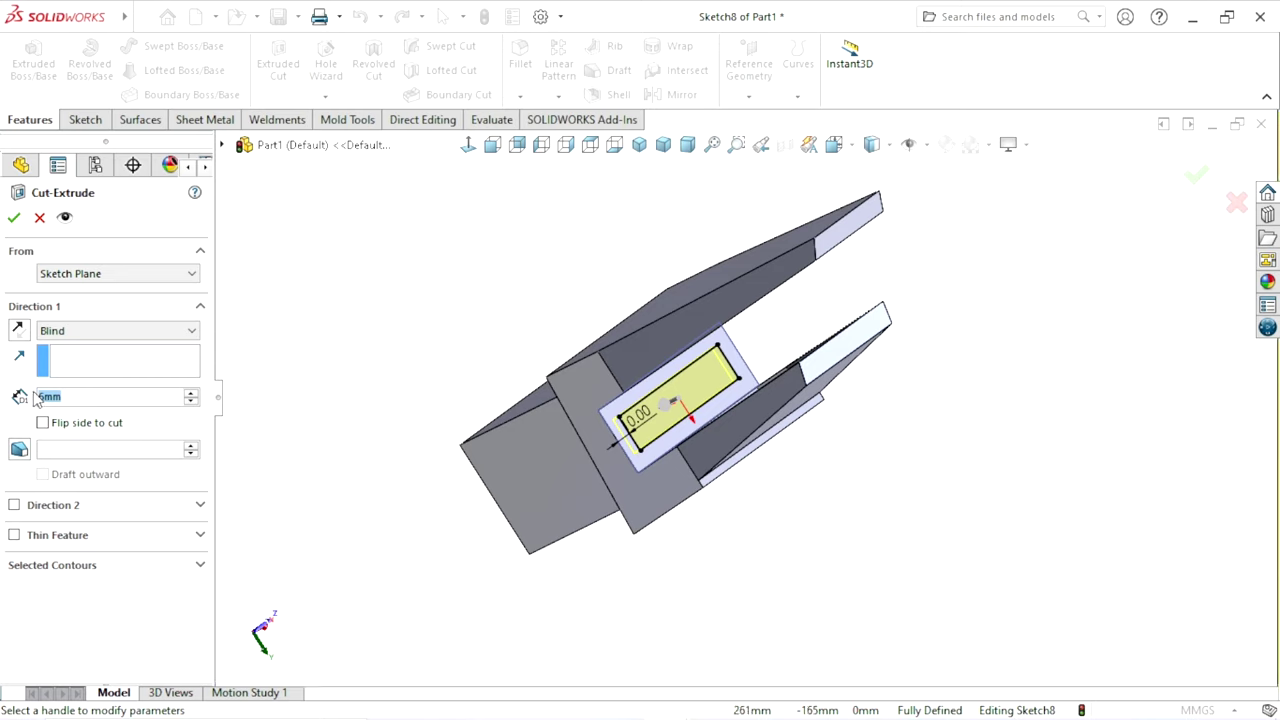
text(5)
key(Return)
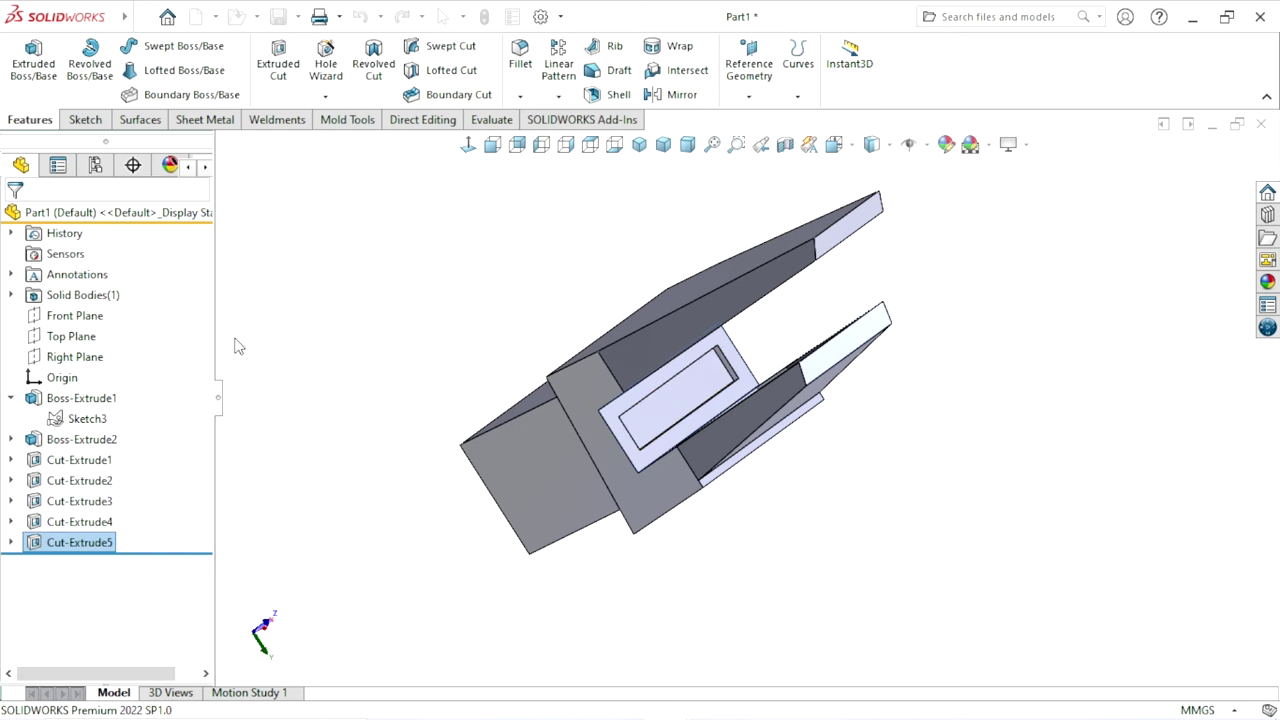
middle_drag(645, 538, 724, 527)
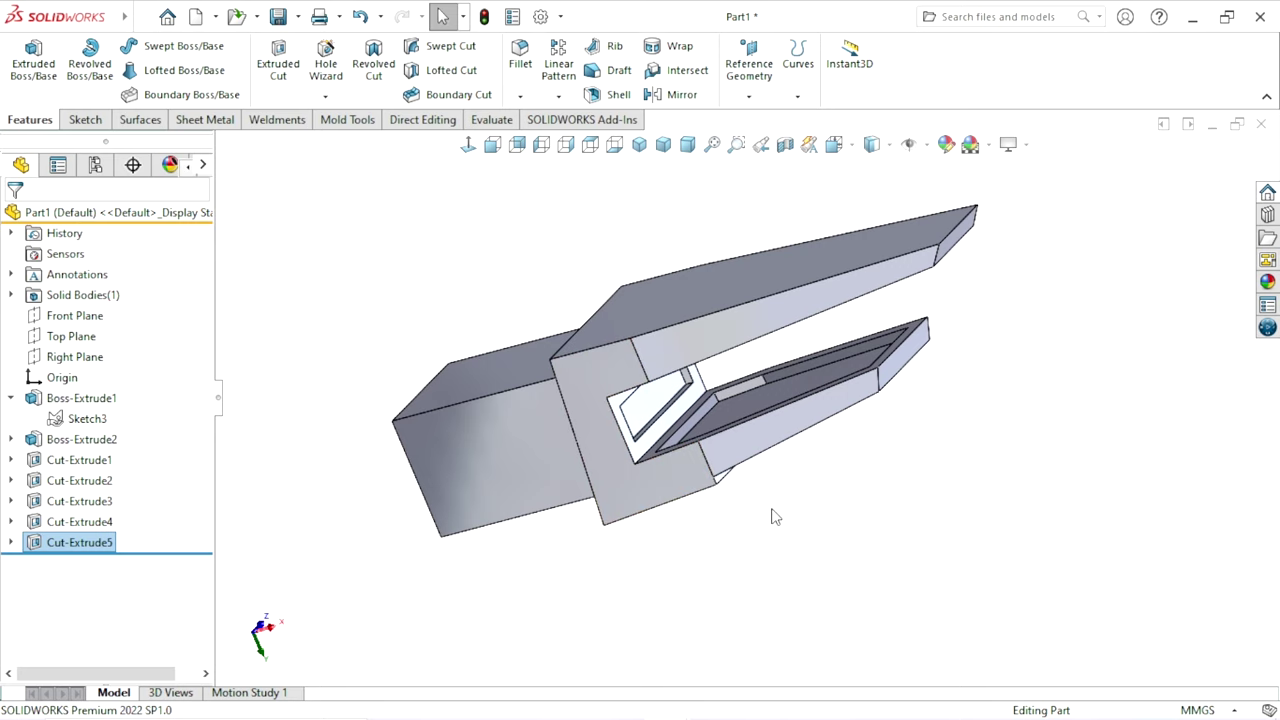
mouse_move(775, 510)
middle_down()
mouse_move(850, 440)
mouse_move(940, 266)
middle_up()
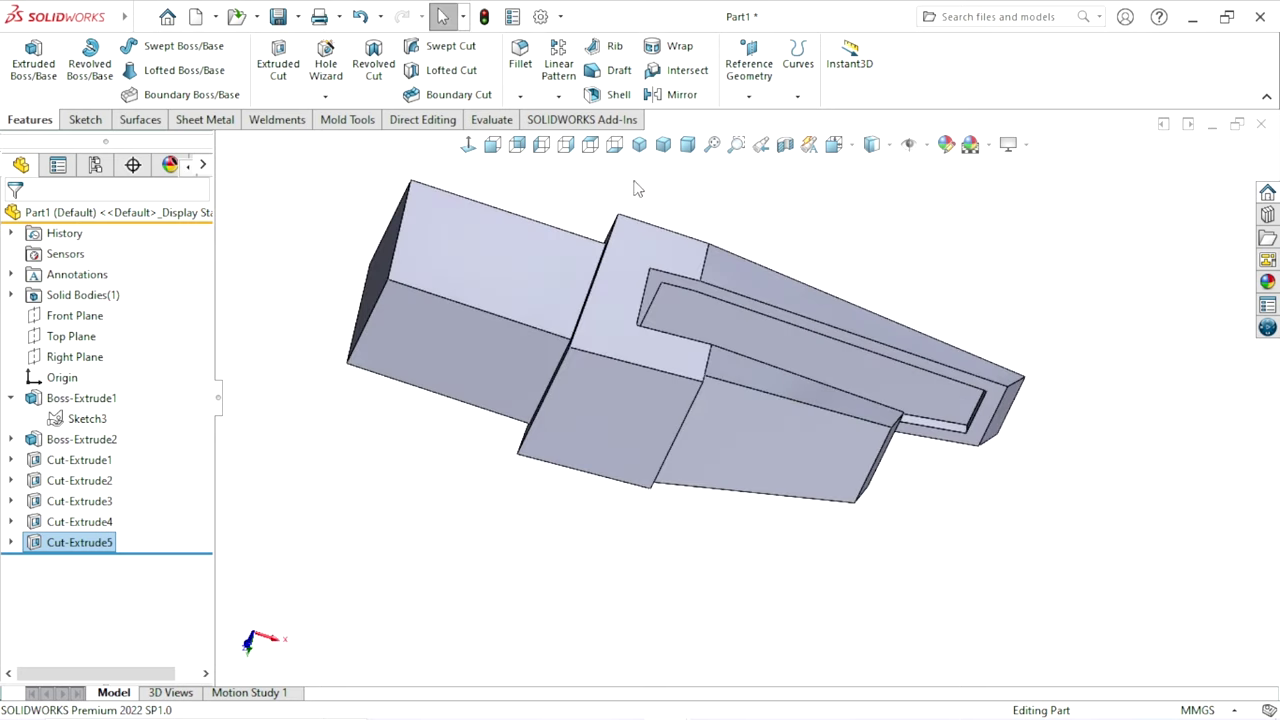
Return to the isometric view and orbit to look down on the prongs.
click(639, 144)
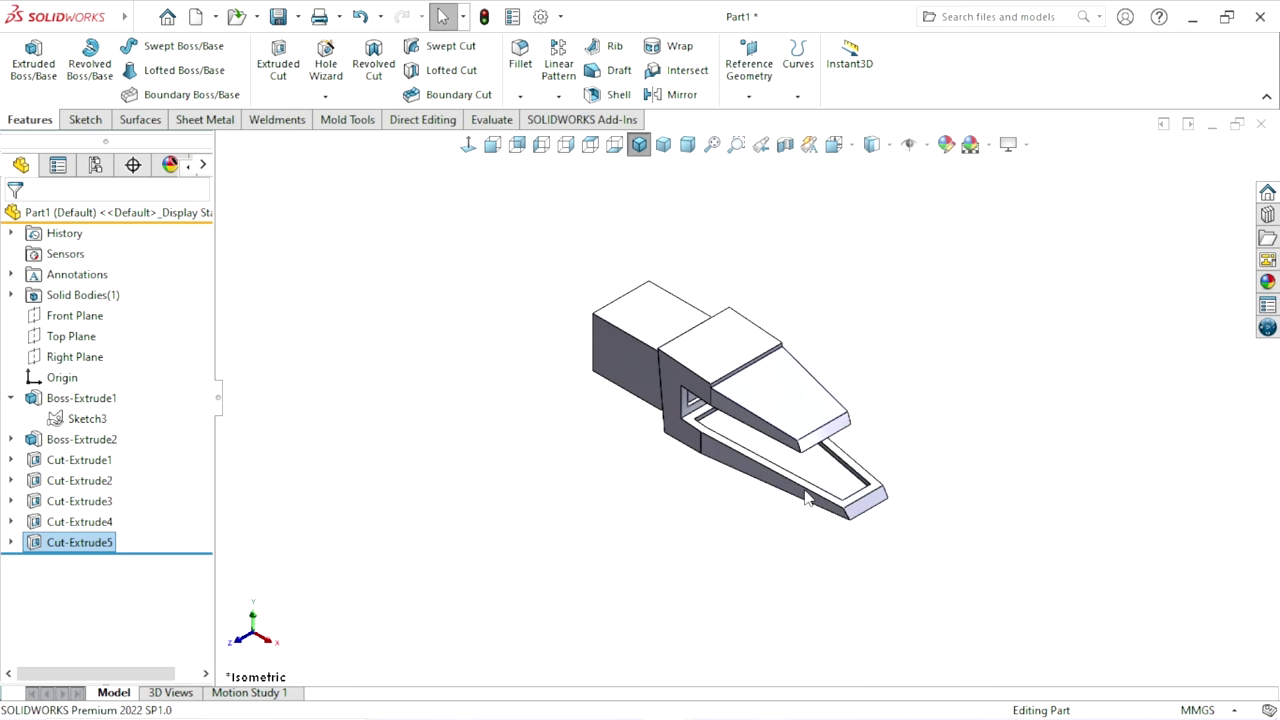
scroll(760, 440, down, 2)
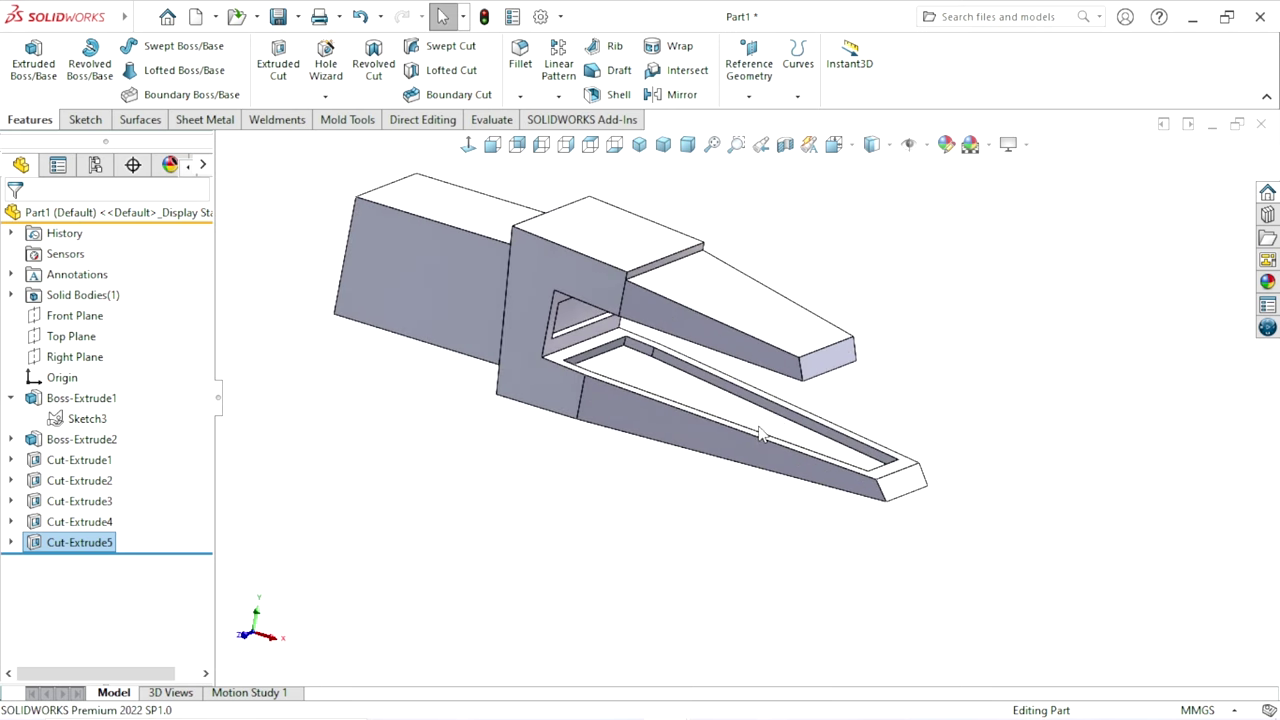
scroll(695, 385, down, 1)
middle_drag(1017, 391, 843, 455)
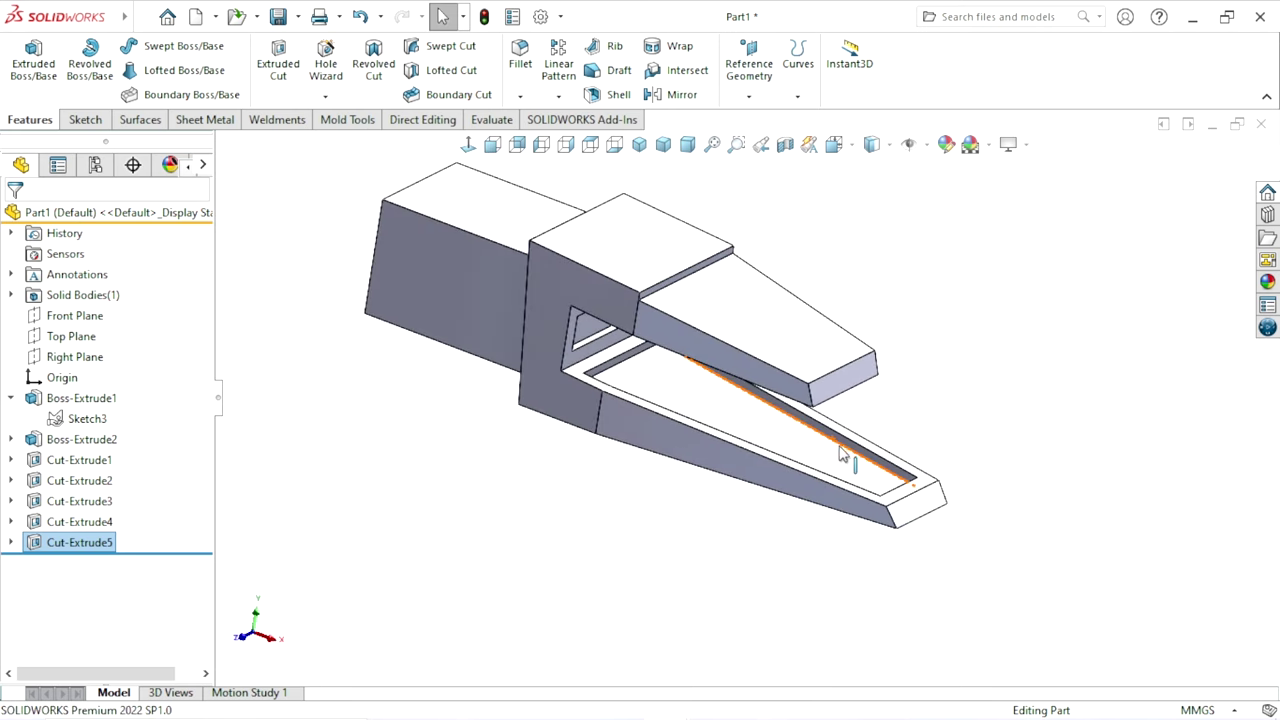
scroll(727, 388, down, 1)
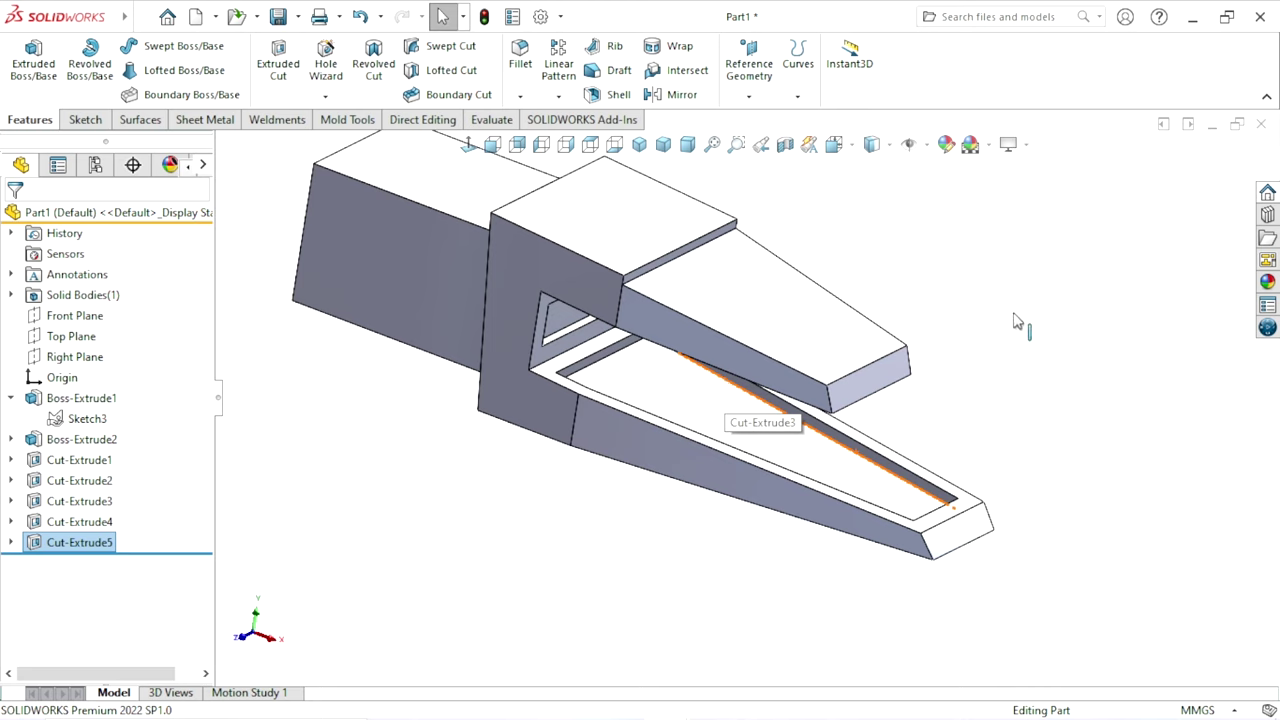
click(520, 95)
Start a chamfer with 6 mm distance and 30 degree angle.
click(556, 142)
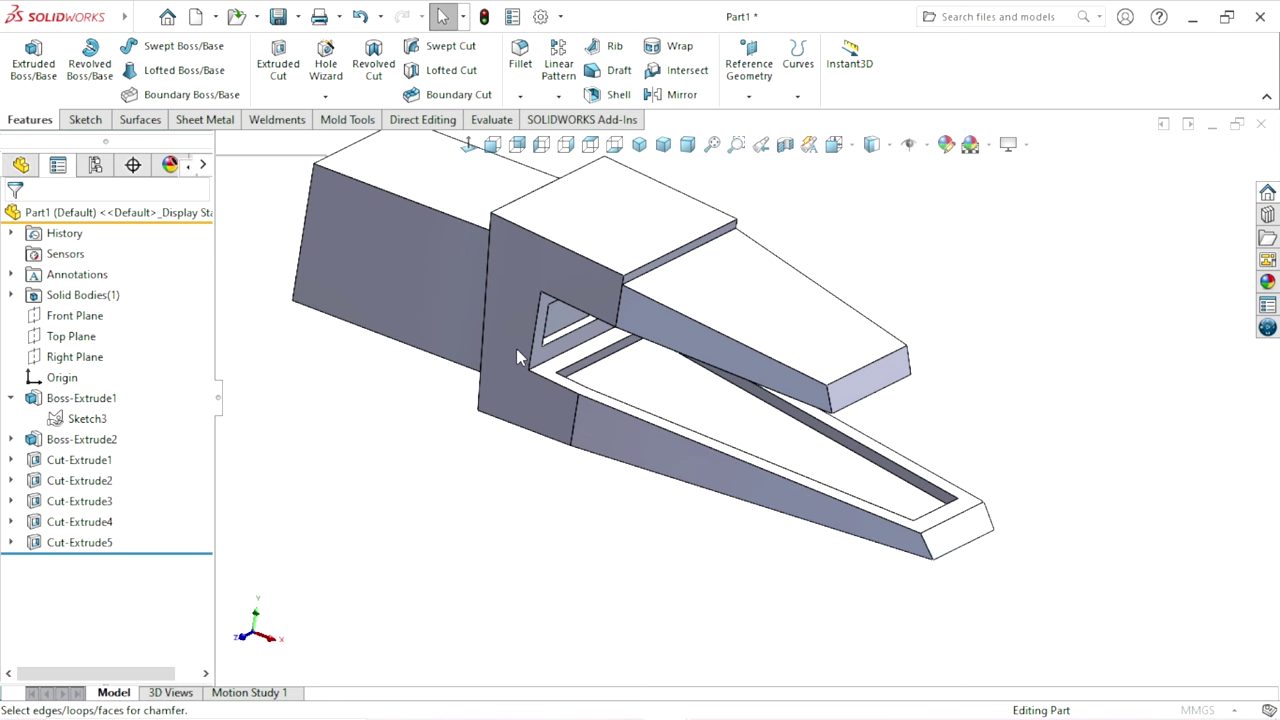
scroll(197, 500, down, 1)
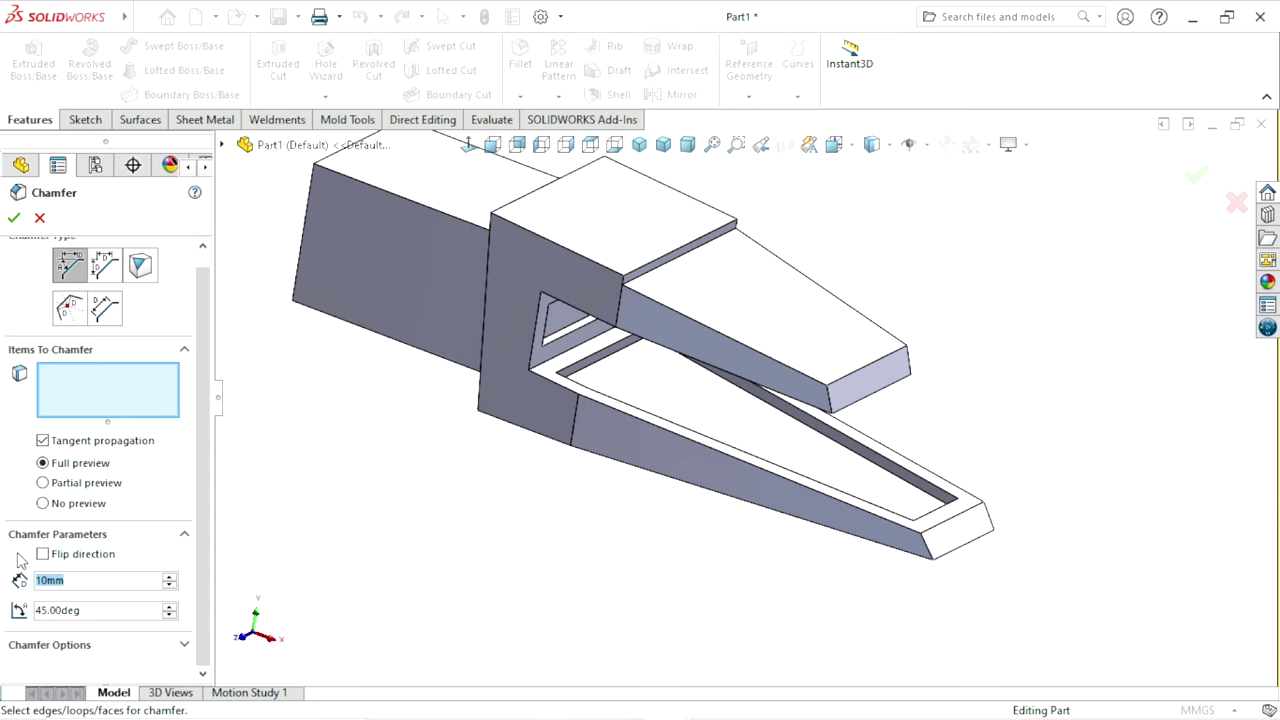
text(6)
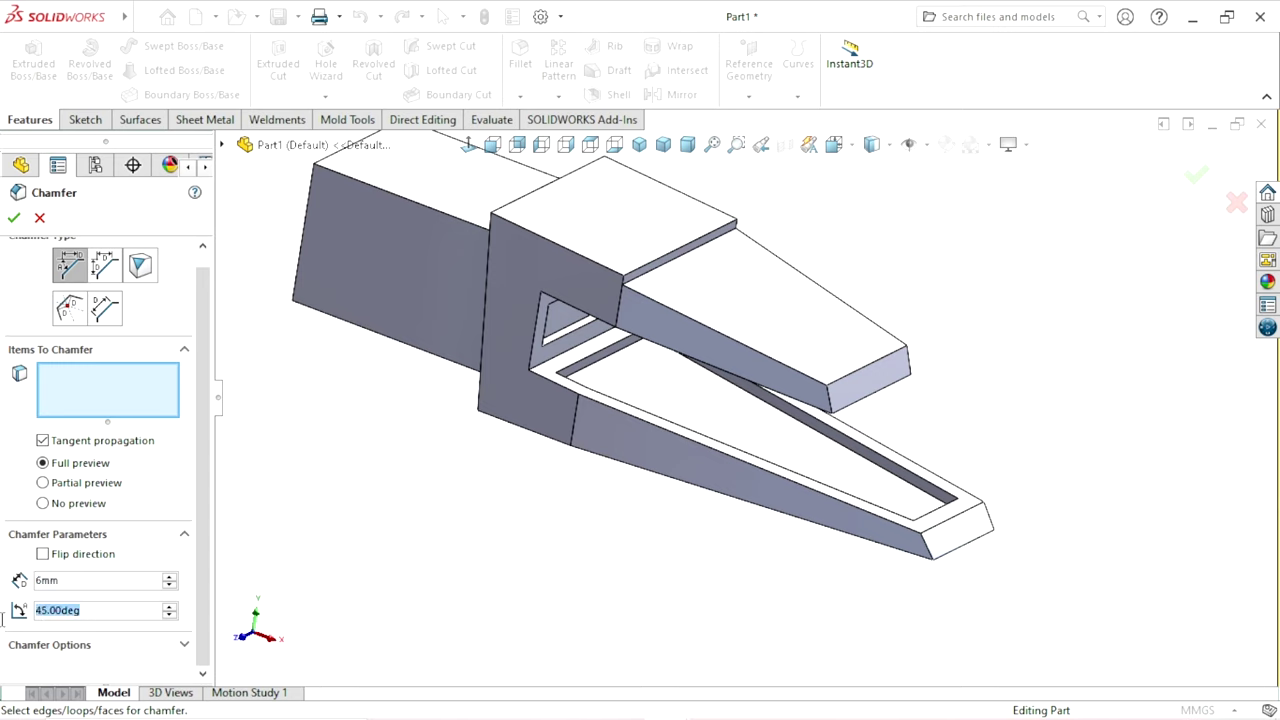
text(3)
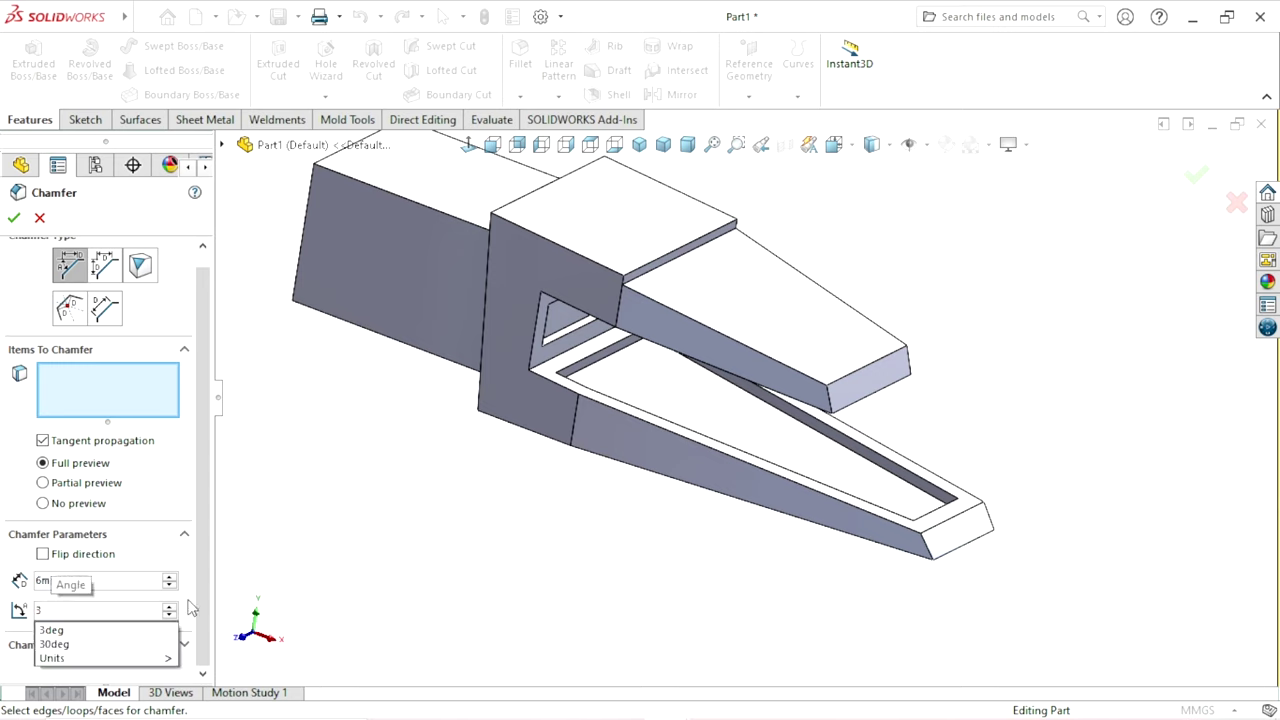
text(0)
key(Return)
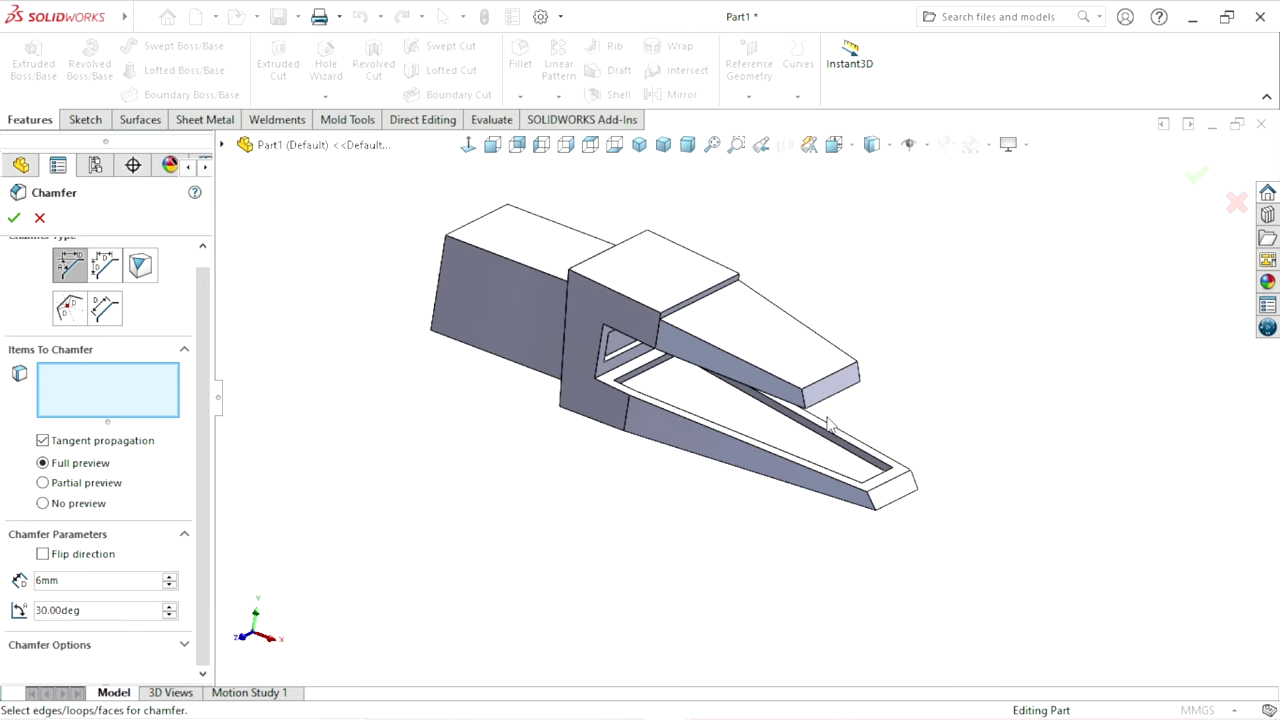
Pick six prong and pocket edges and apply them as Chamfer1.
ctrl+middle_drag(832, 430, 787, 415)
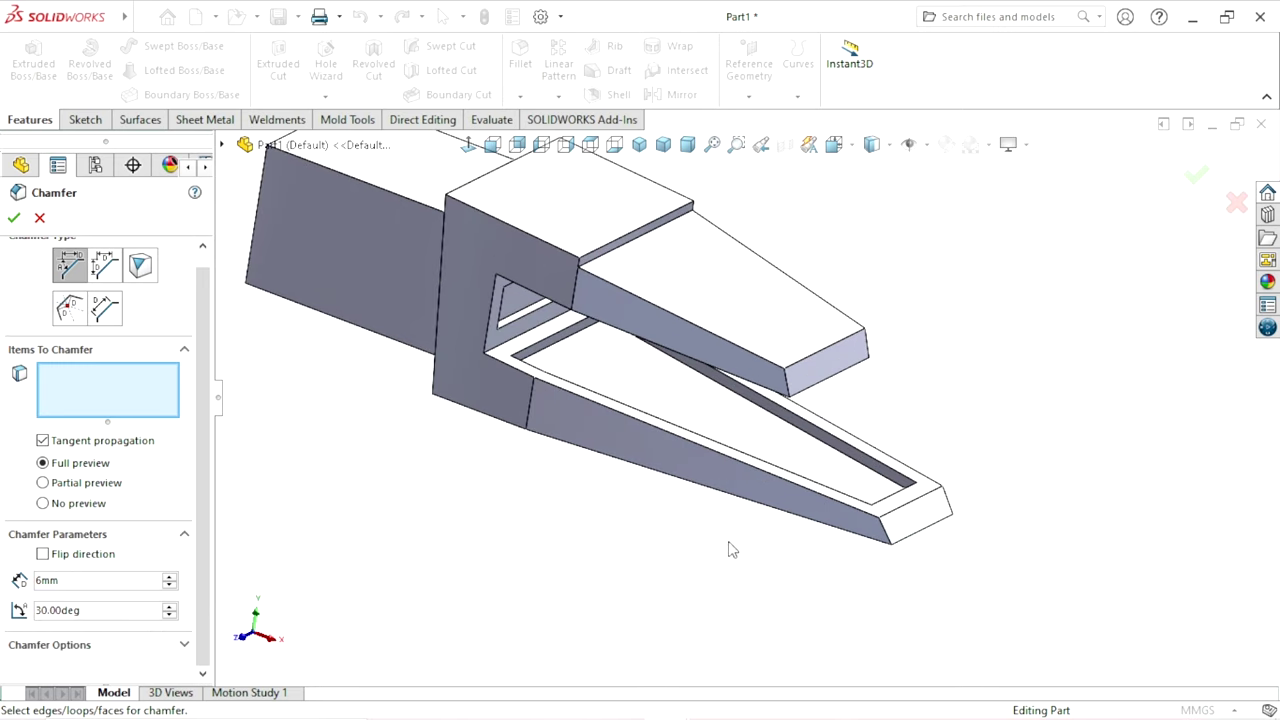
click(780, 484)
middle_drag(997, 573, 907, 516)
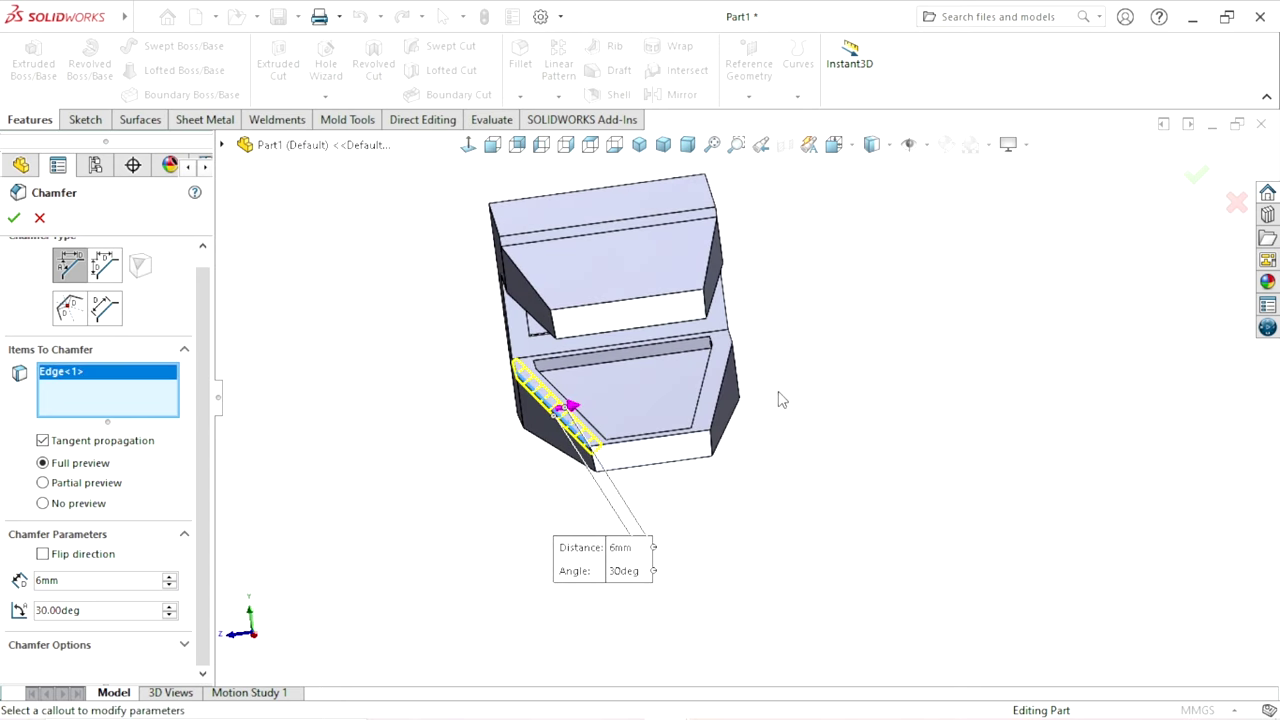
click(739, 402)
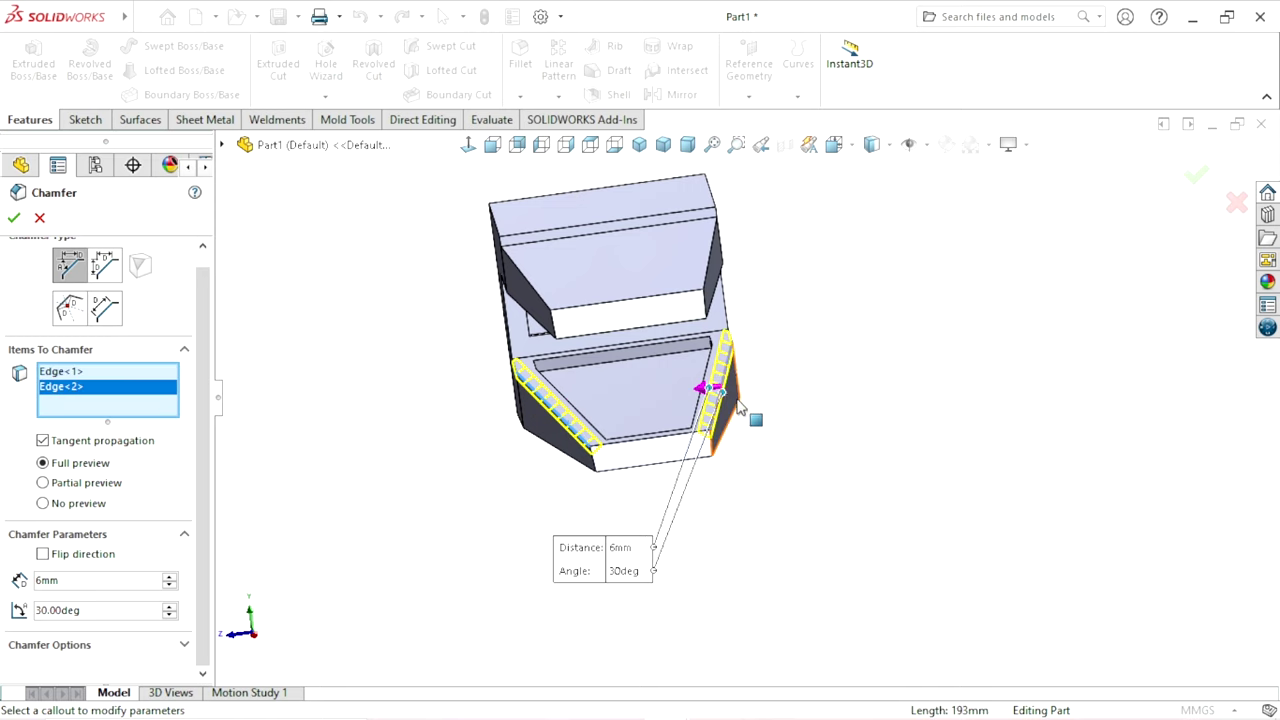
click(668, 445)
mouse_move(769, 520)
middle_down()
mouse_move(843, 415)
mouse_move(836, 406)
middle_up()
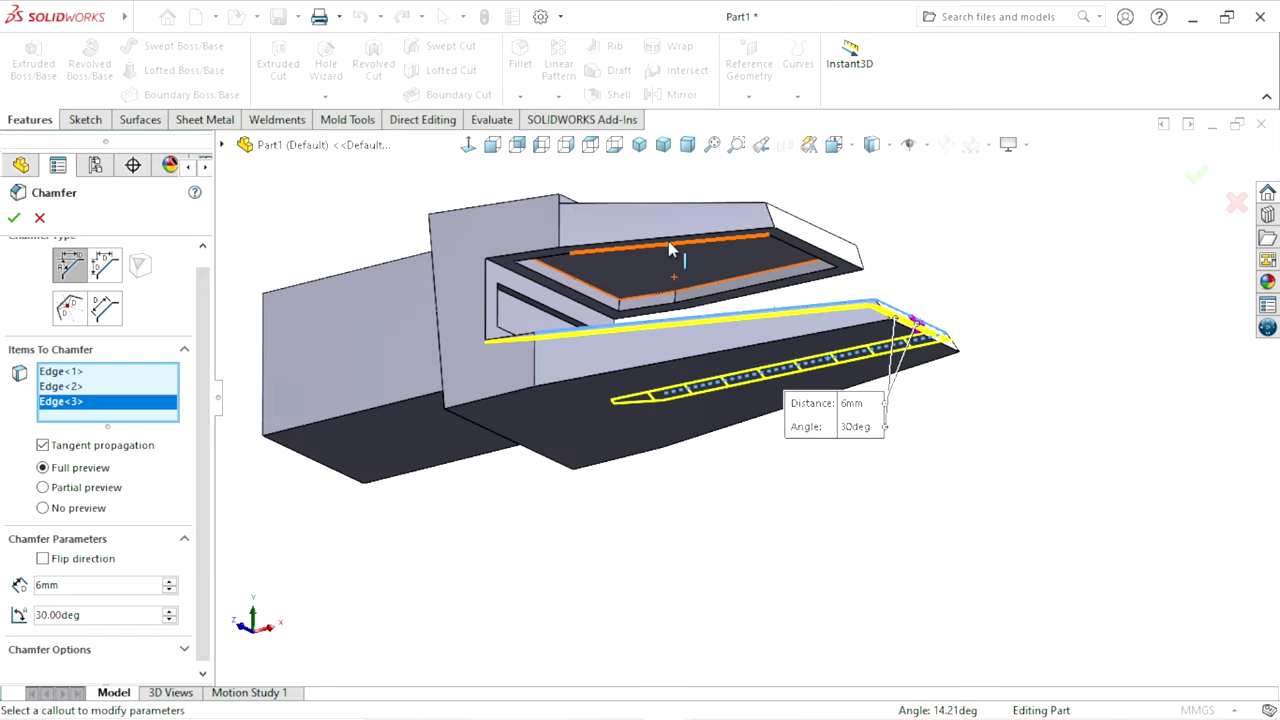
click(668, 239)
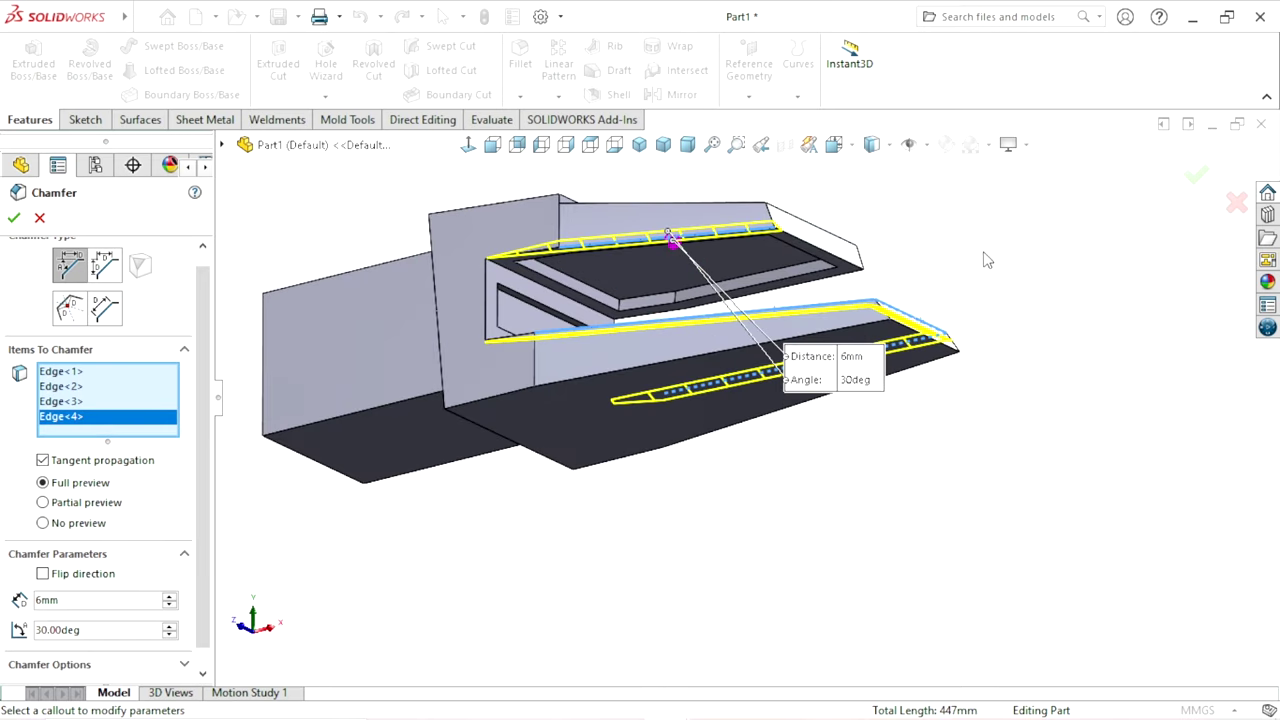
middle_drag(986, 260, 952, 285)
click(785, 290)
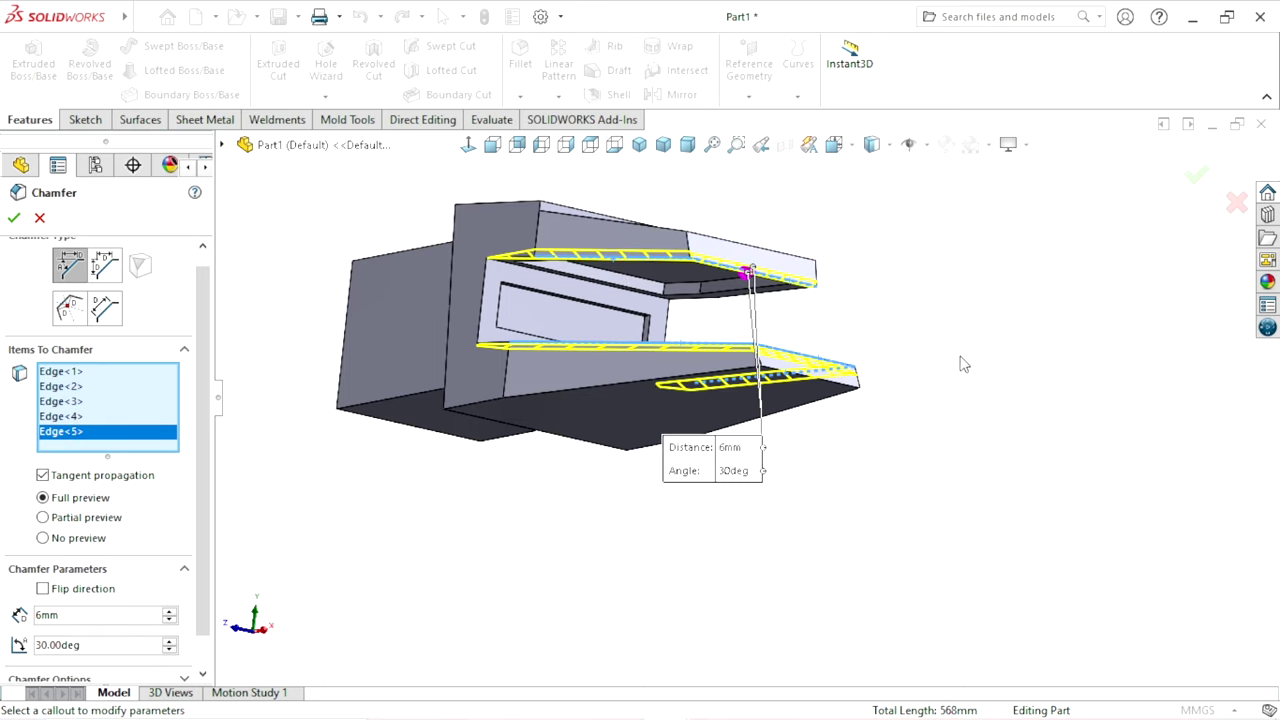
mouse_move(960, 360)
middle_down()
mouse_move(971, 392)
mouse_move(912, 380)
mouse_move(894, 446)
mouse_move(965, 445)
mouse_move(940, 437)
middle_up()
click(666, 296)
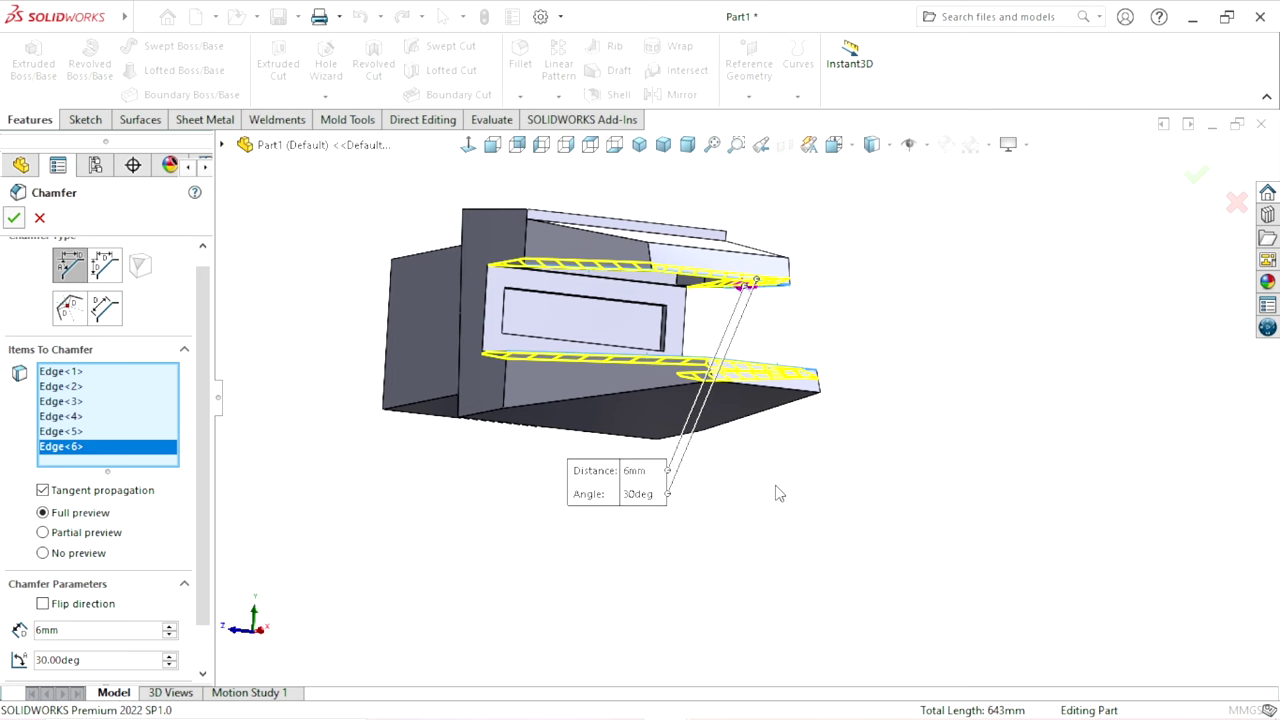
key(Return)
scroll(650, 343, up, 3)
Sketch a rectangle on the central block's top face in a new sketch.
scroll(650, 343, down, 3)
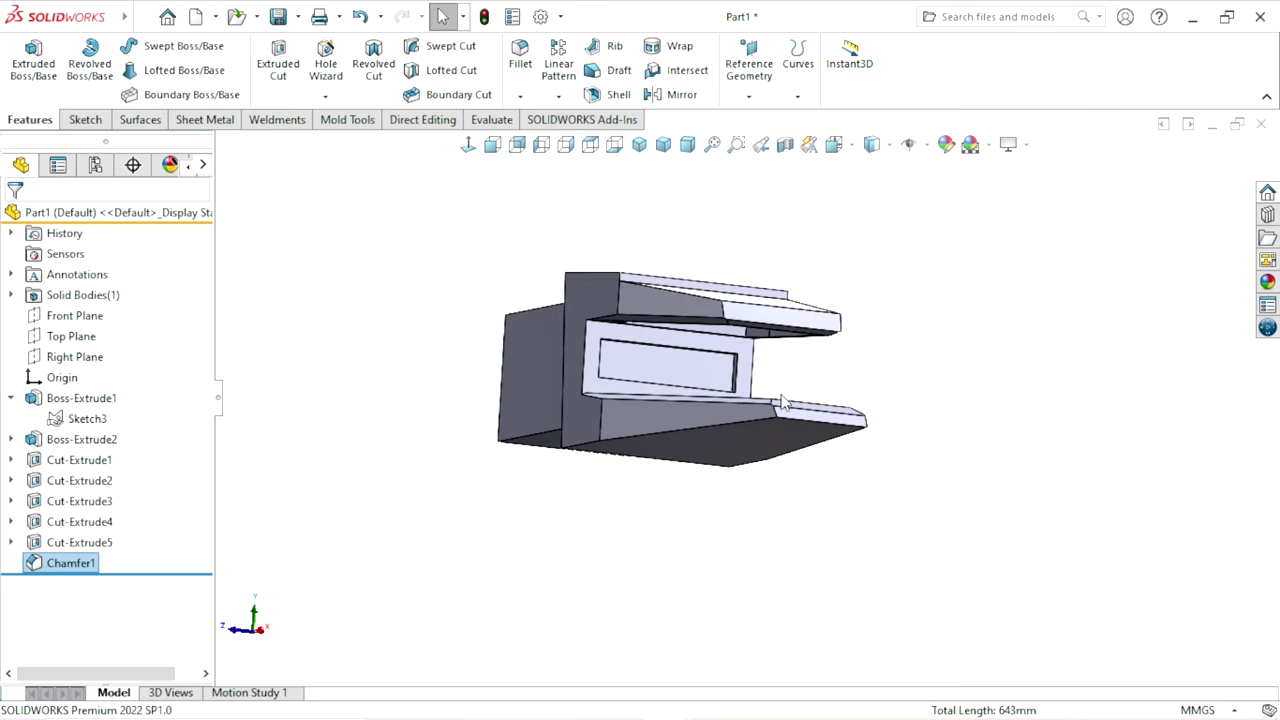
mouse_move(650, 343)
middle_down()
mouse_move(914, 517)
mouse_move(920, 543)
mouse_move(886, 534)
mouse_move(831, 449)
mouse_move(837, 397)
mouse_move(832, 451)
mouse_move(905, 481)
middle_up()
mouse_move(861, 516)
middle_down()
mouse_move(820, 534)
mouse_move(909, 531)
mouse_move(977, 429)
mouse_move(946, 451)
mouse_move(900, 451)
mouse_move(903, 249)
mouse_move(910, 498)
mouse_move(816, 513)
mouse_move(885, 430)
middle_up()
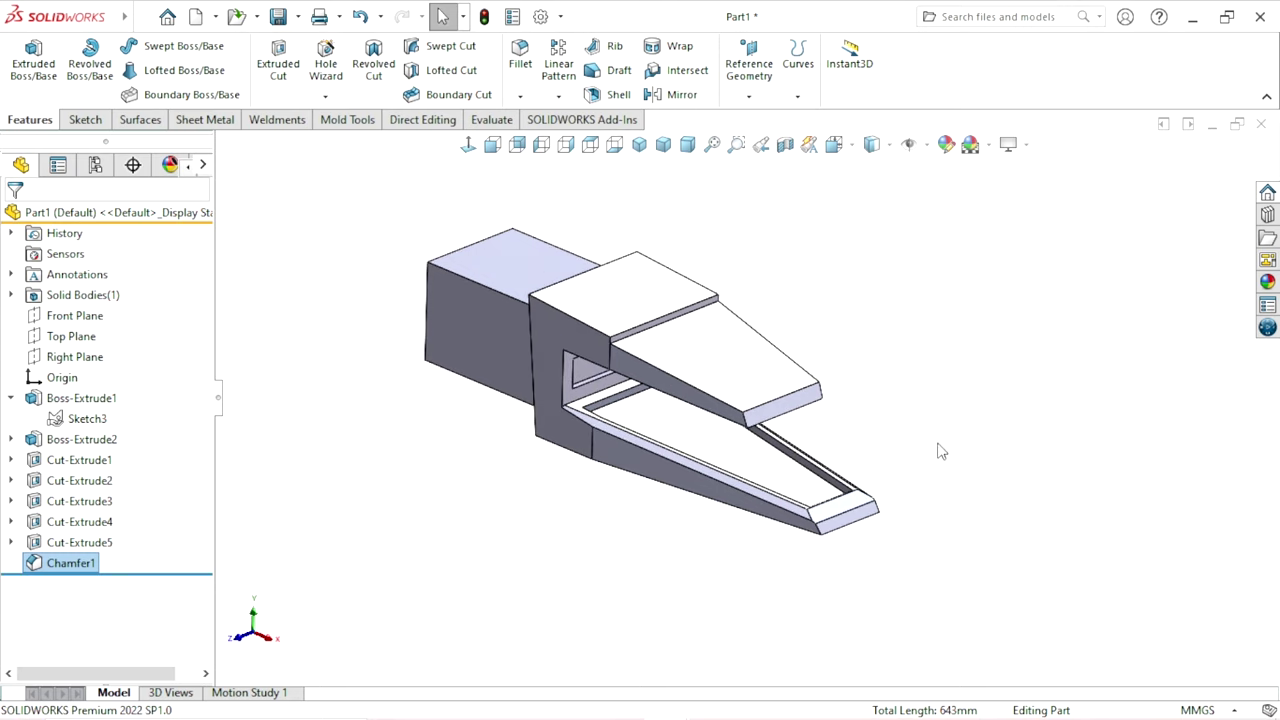
mouse_move(876, 471)
middle_down()
mouse_move(869, 443)
mouse_move(771, 443)
mouse_move(714, 305)
middle_up()
click(730, 320)
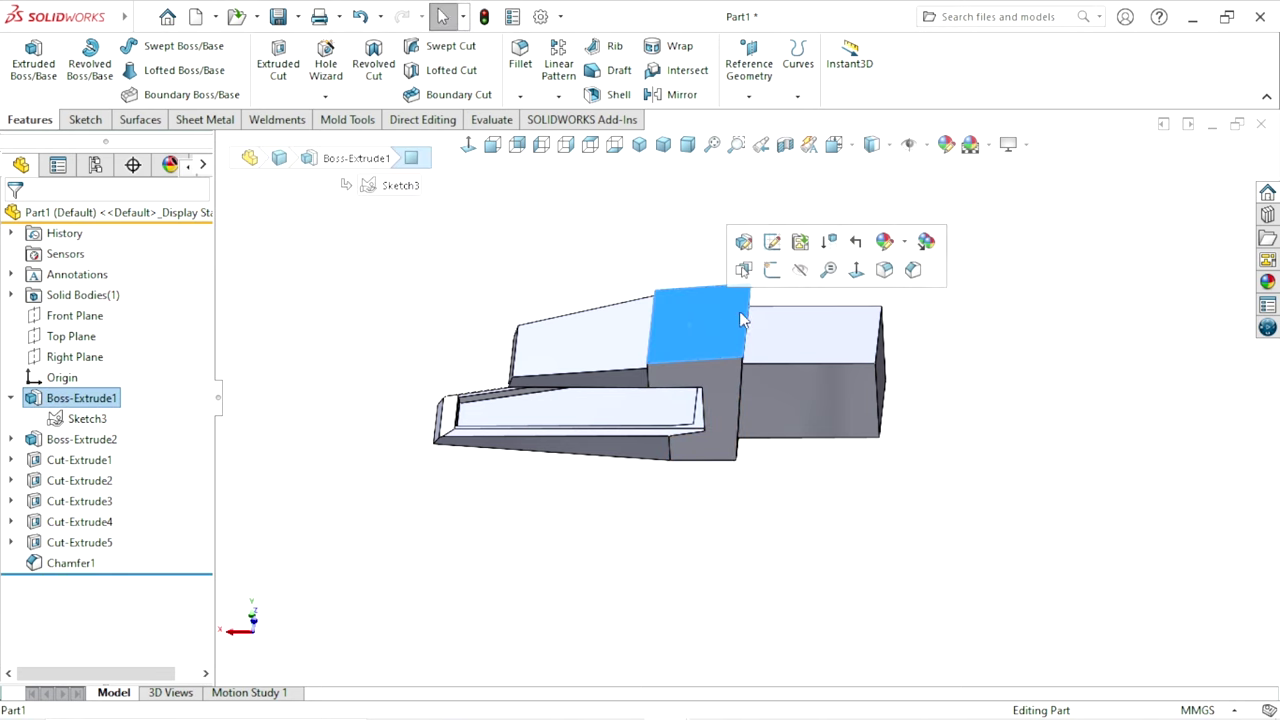
click(772, 268)
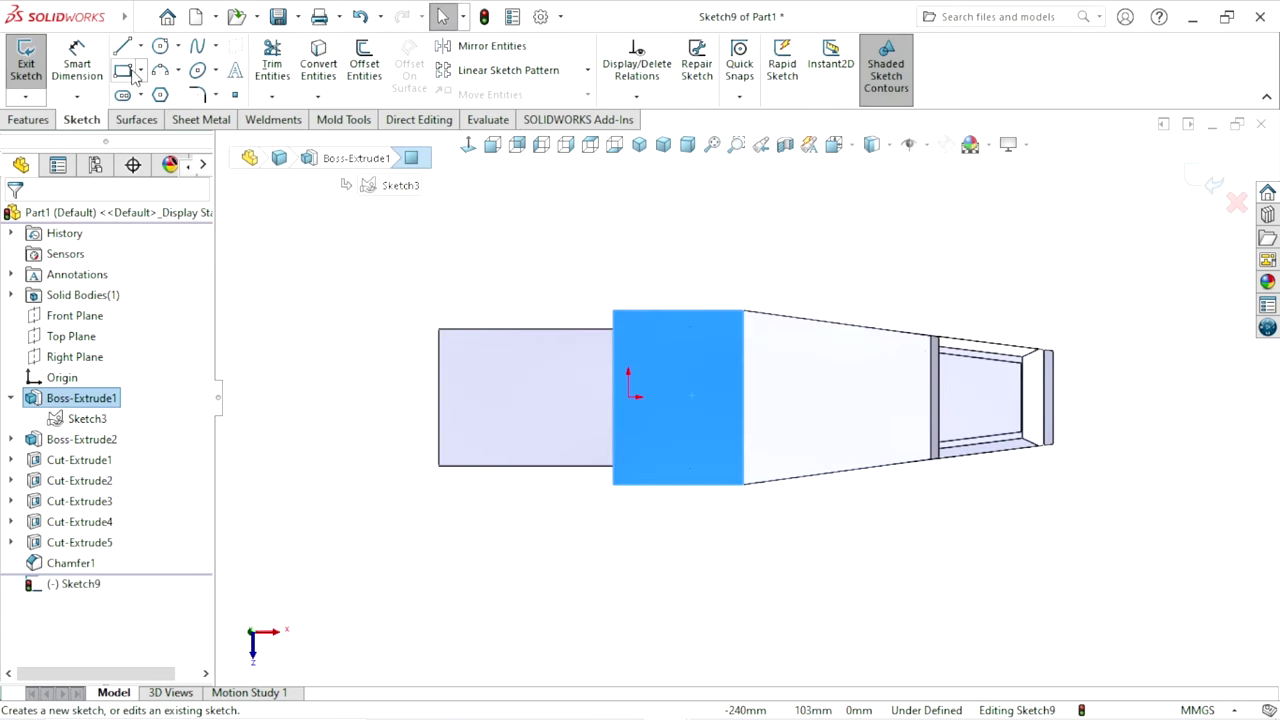
click(123, 71)
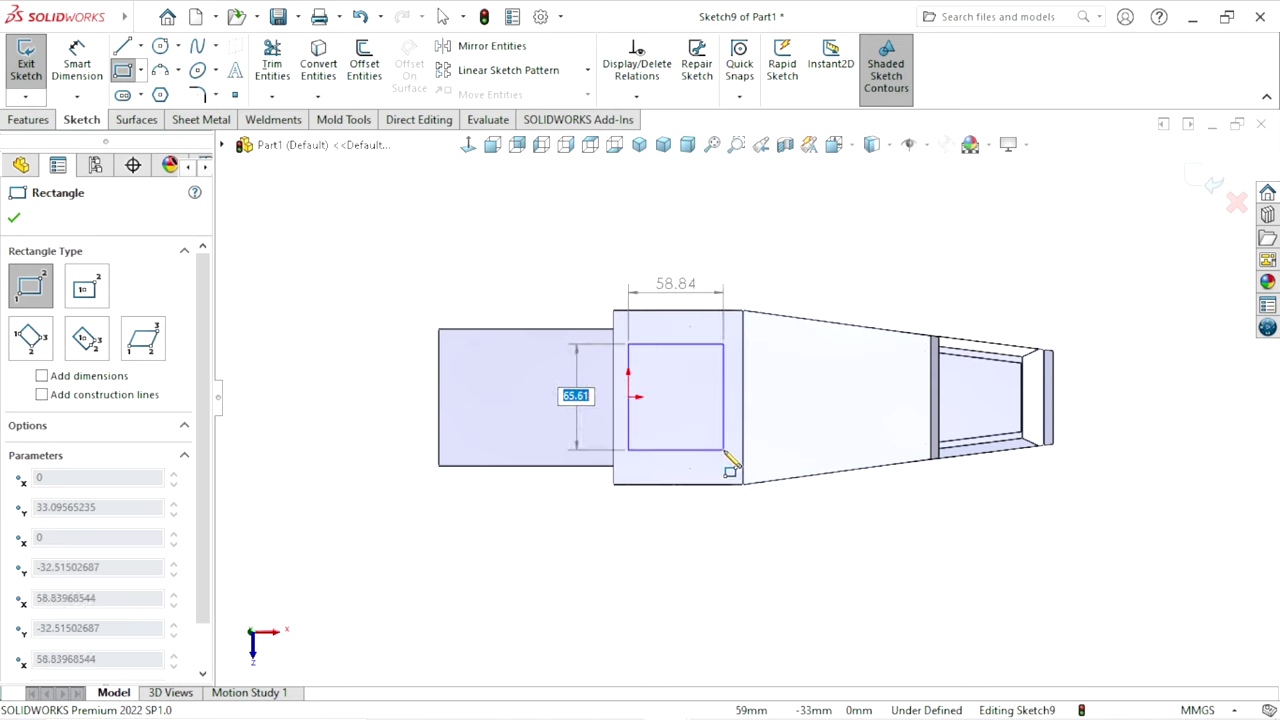
click(766, 418)
right_click(820, 286)
click(849, 289)
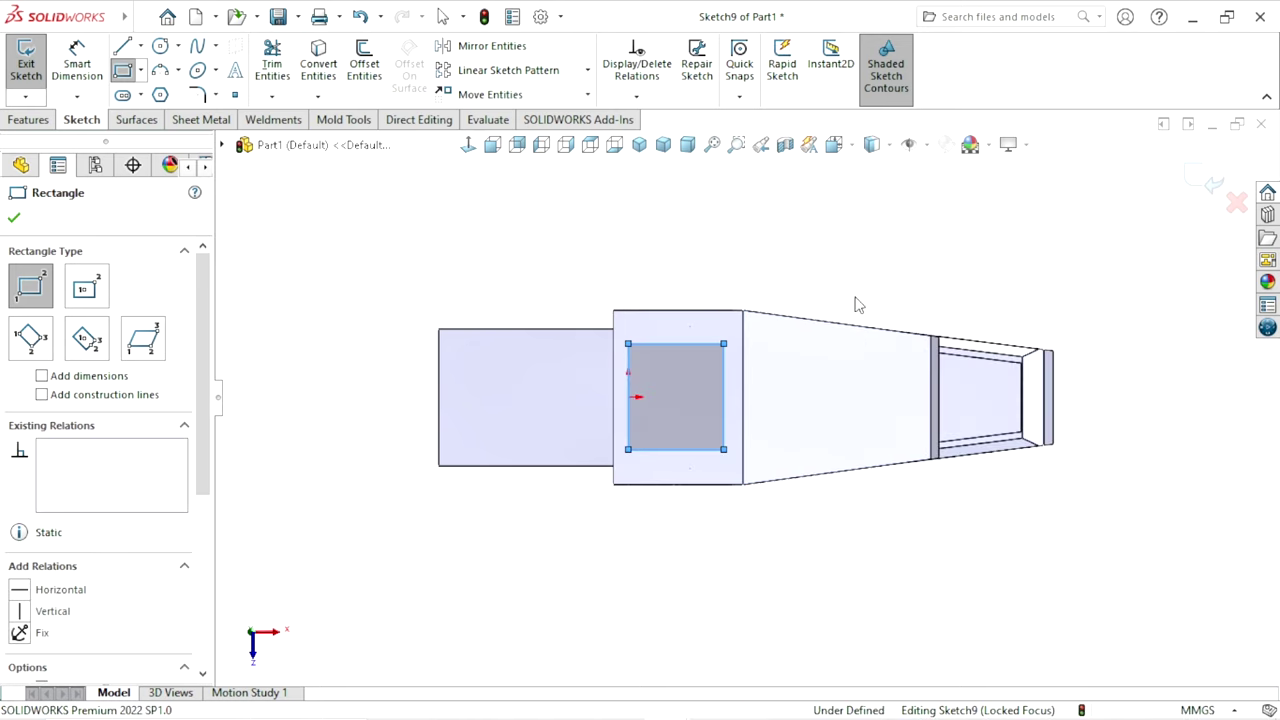
Dimension the rectangle 50 mm wide and 70 mm tall.
click(66, 78)
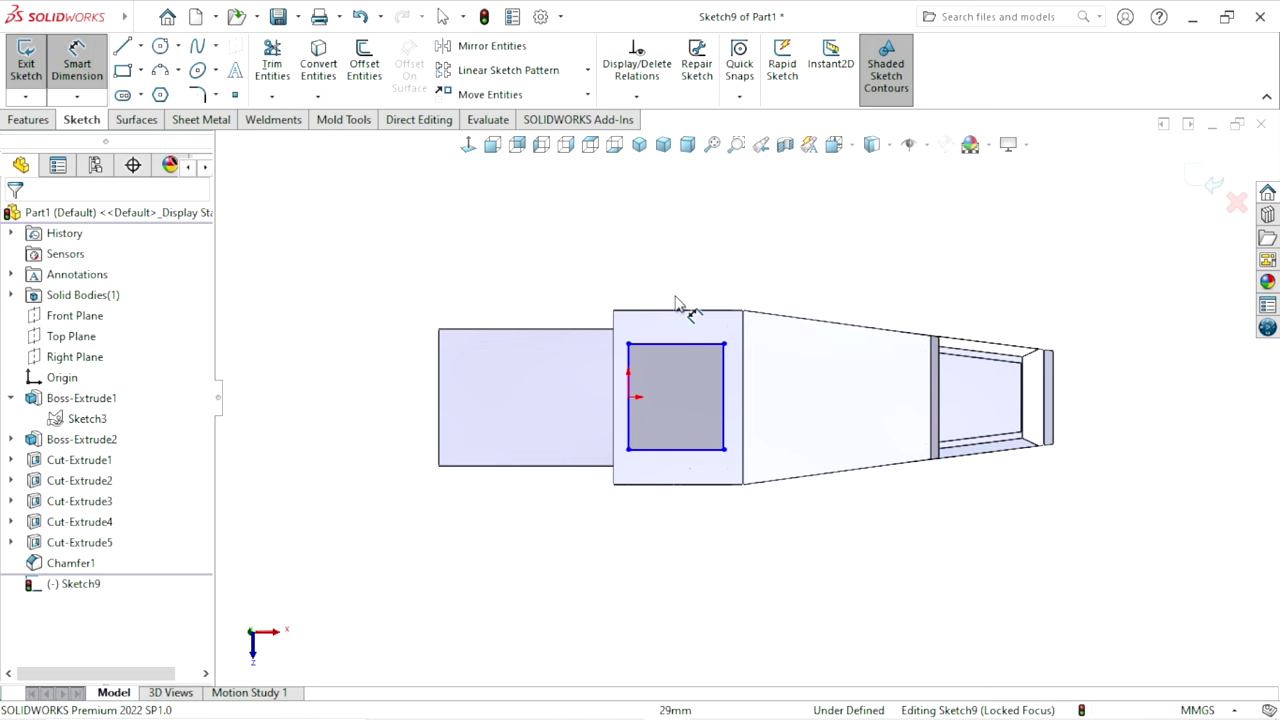
click(659, 346)
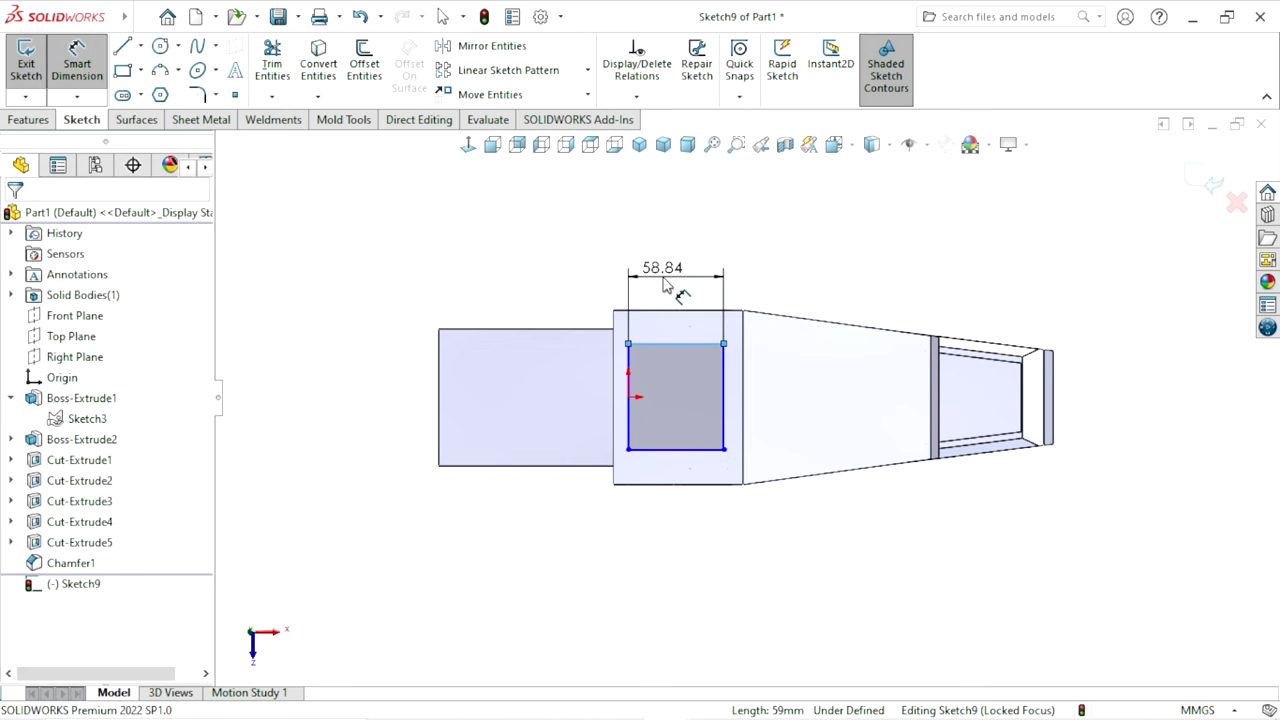
click(665, 285)
text(50)
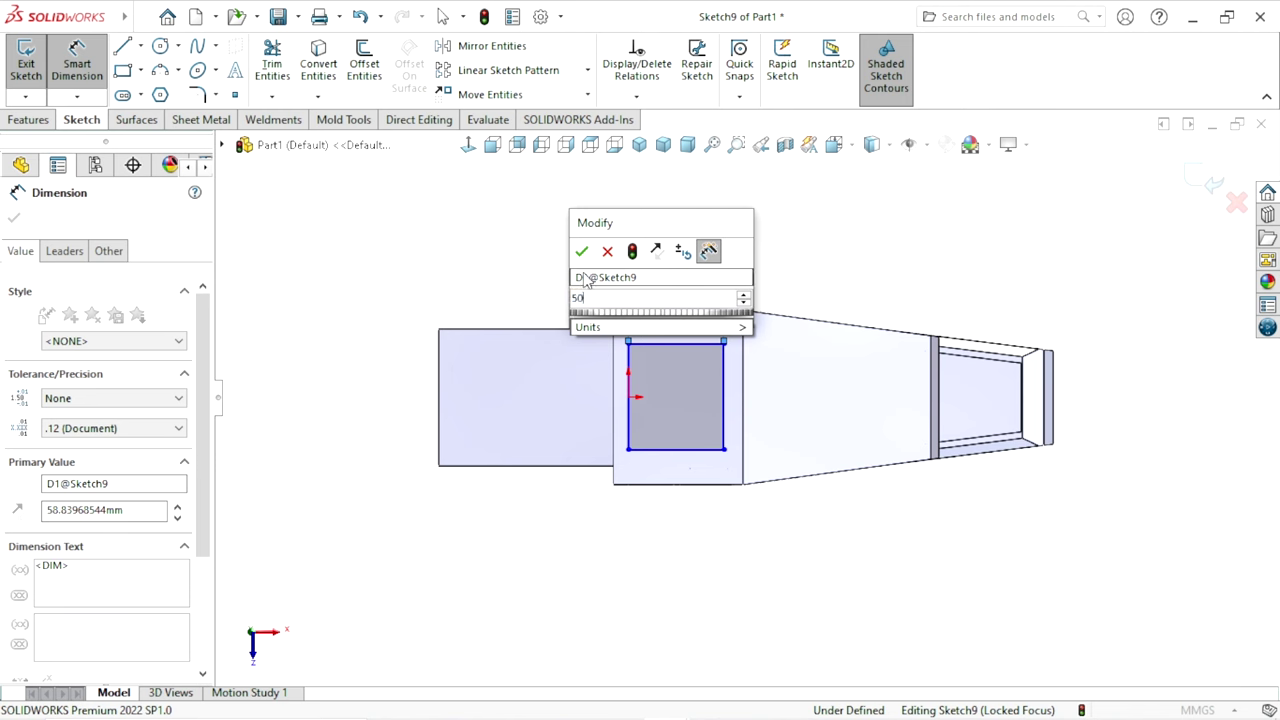
click(582, 252)
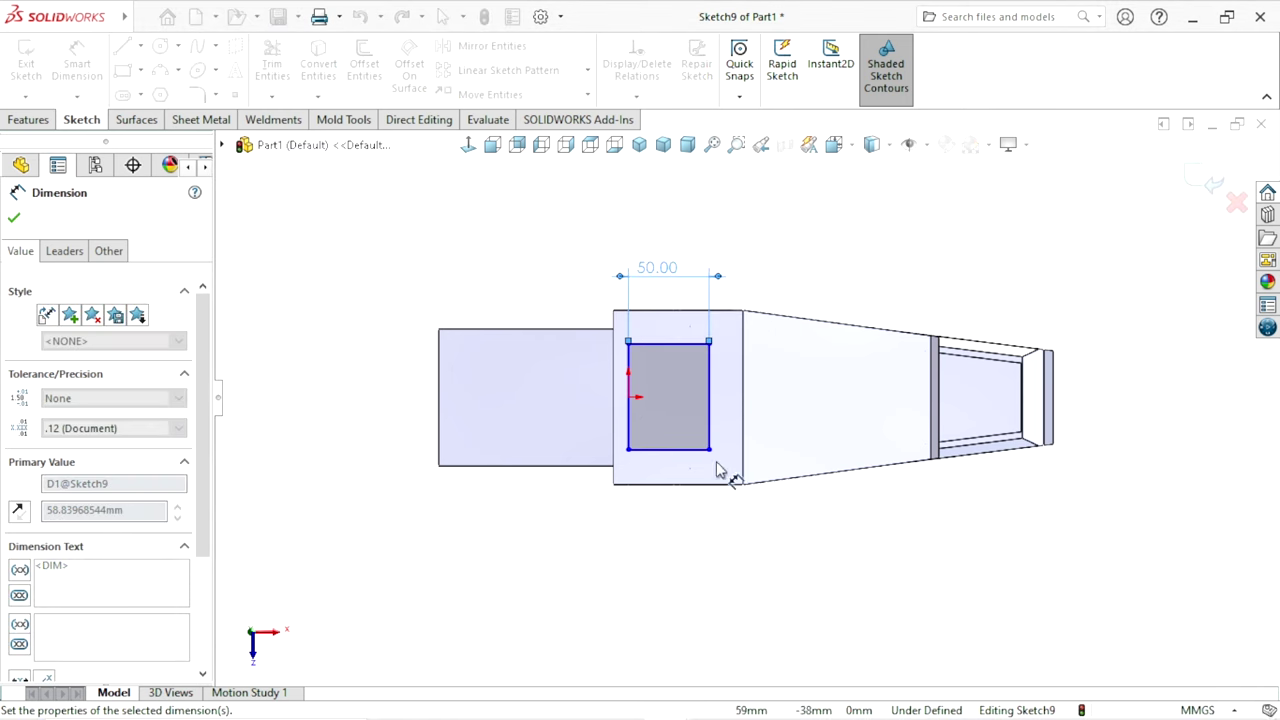
click(710, 424)
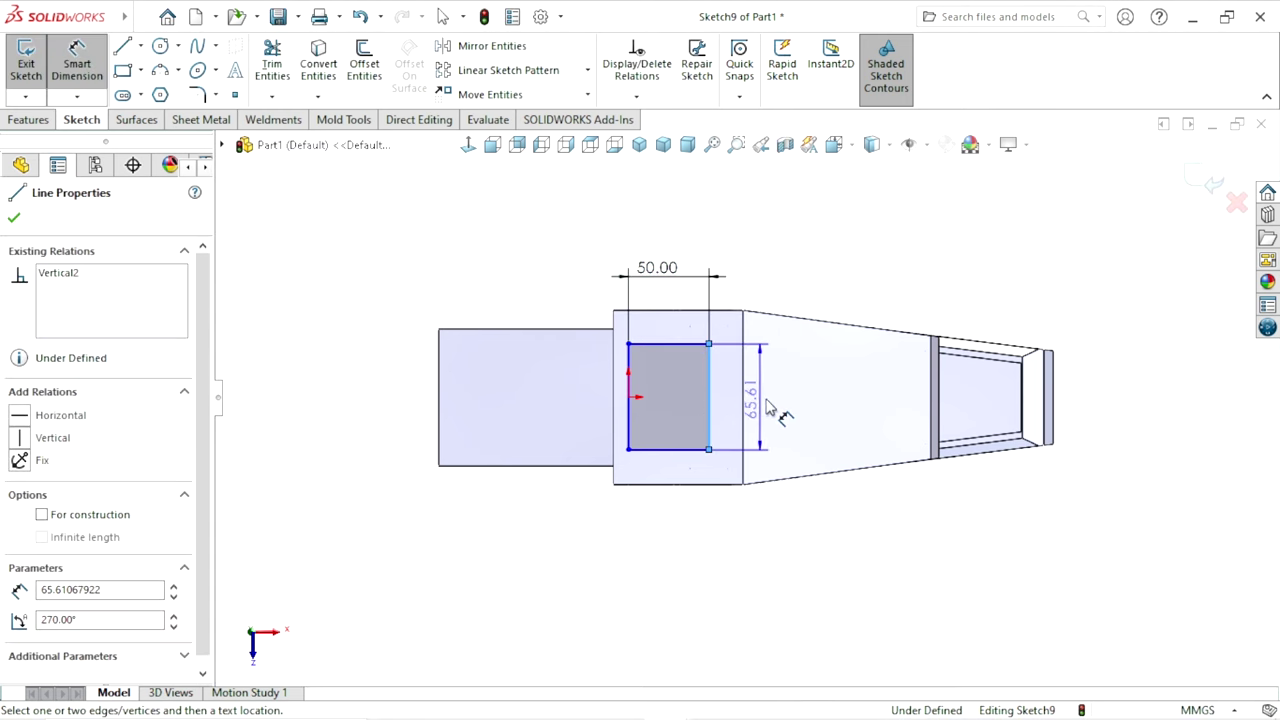
click(773, 405)
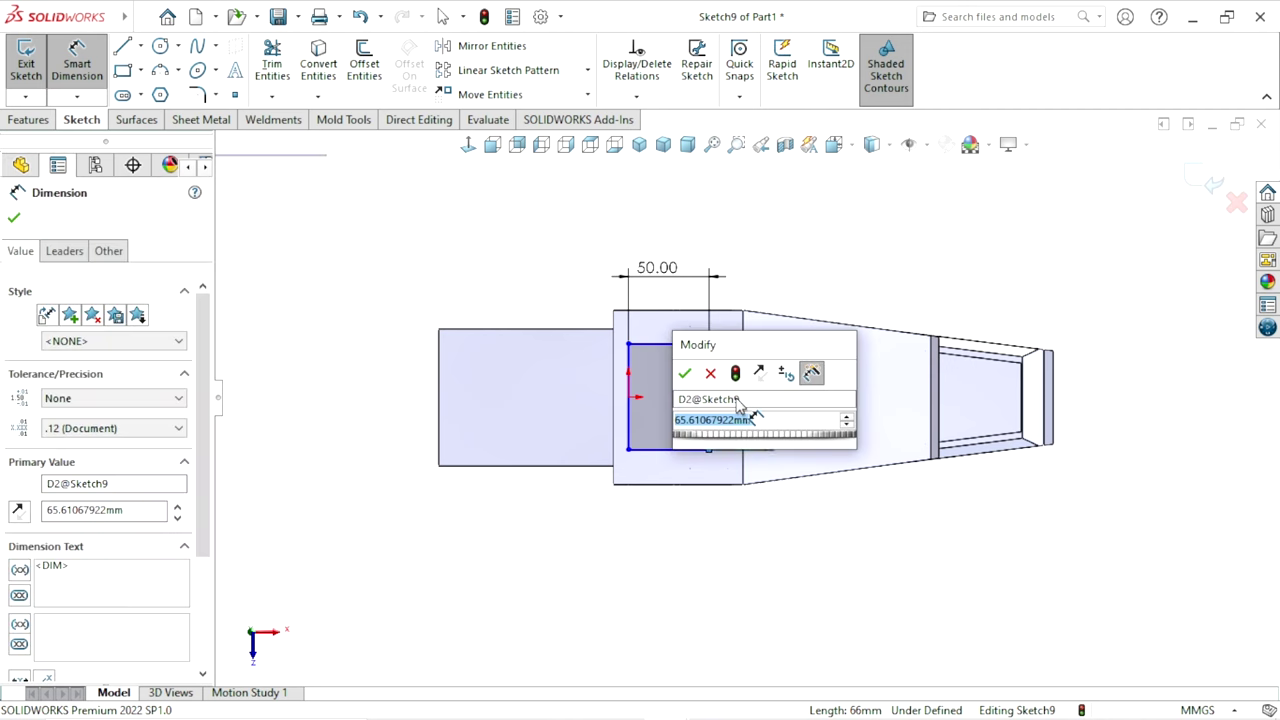
text(70)
click(684, 373)
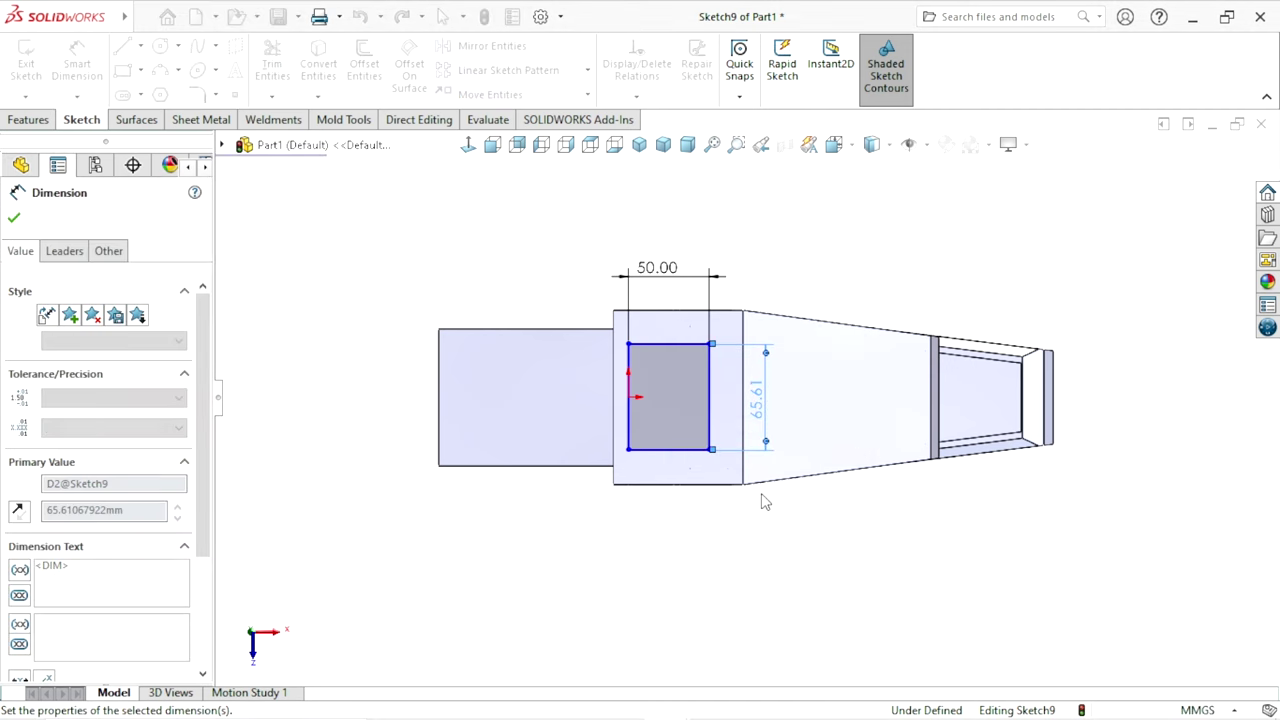
key(Escape)
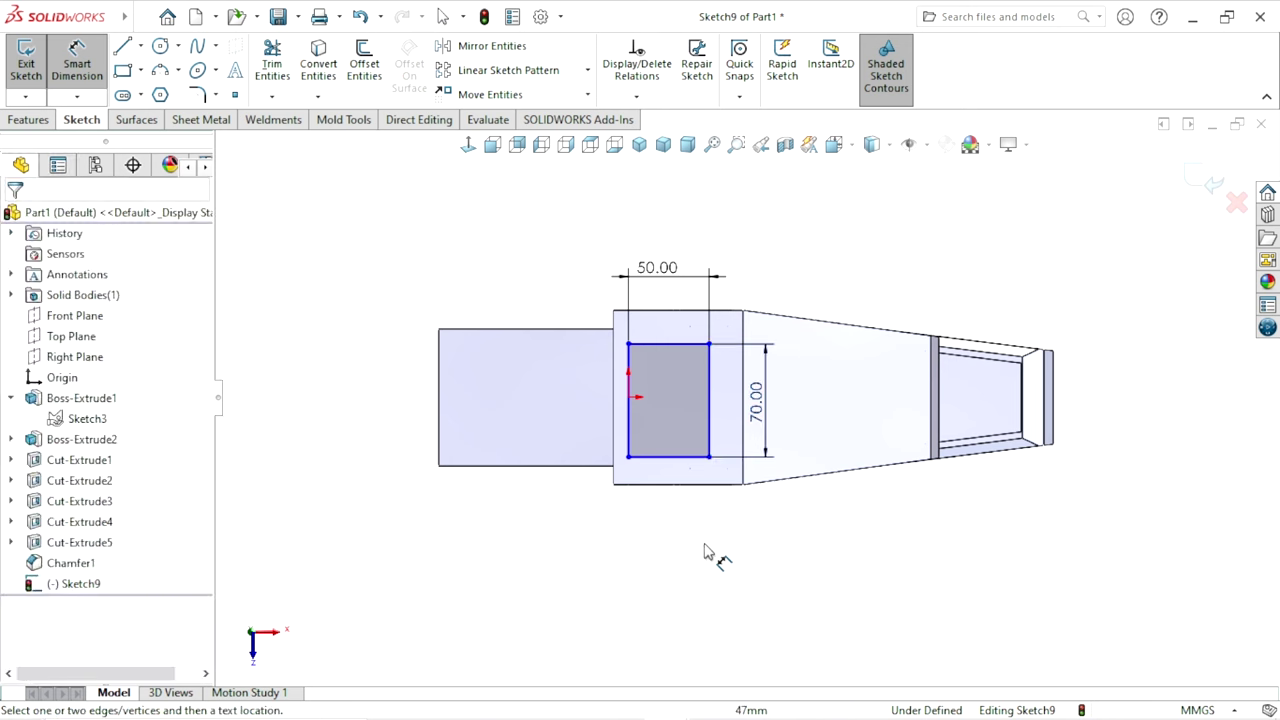
Drag the dimensioned rectangle further right on the block.
scroll(706, 551, up, 3)
scroll(720, 460, down, 3)
key(Escape)
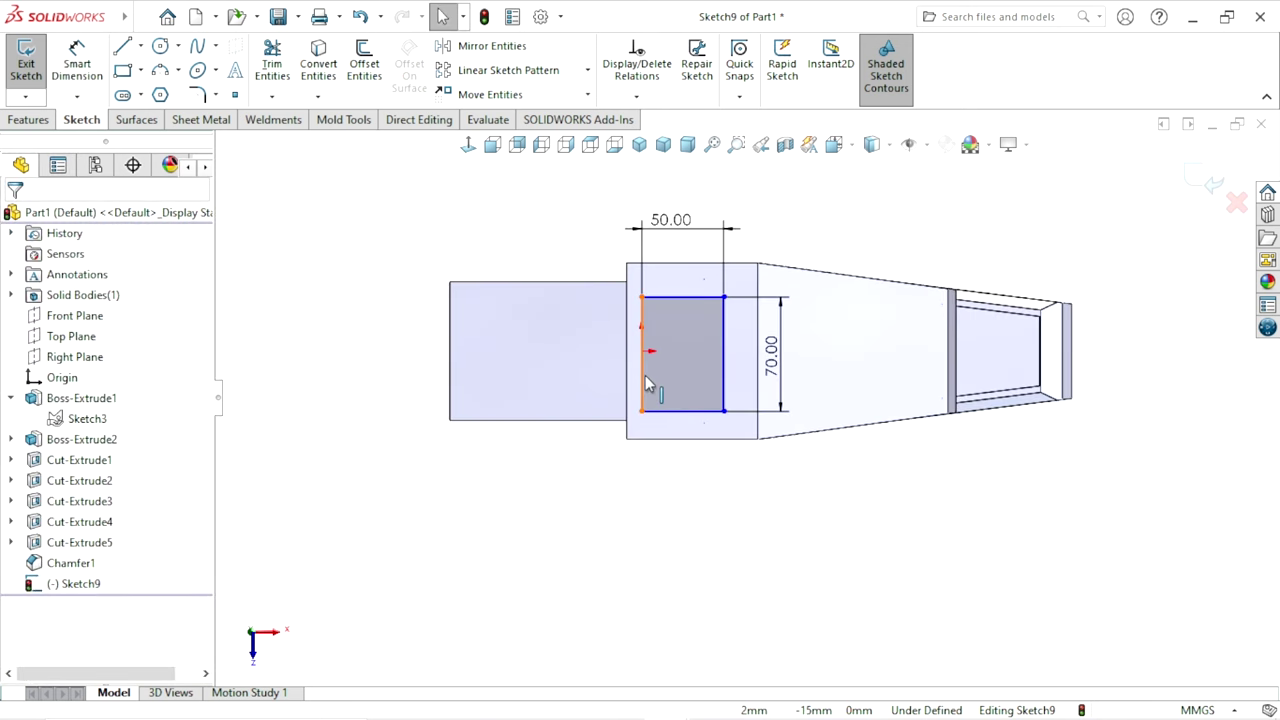
drag(645, 375, 698, 386)
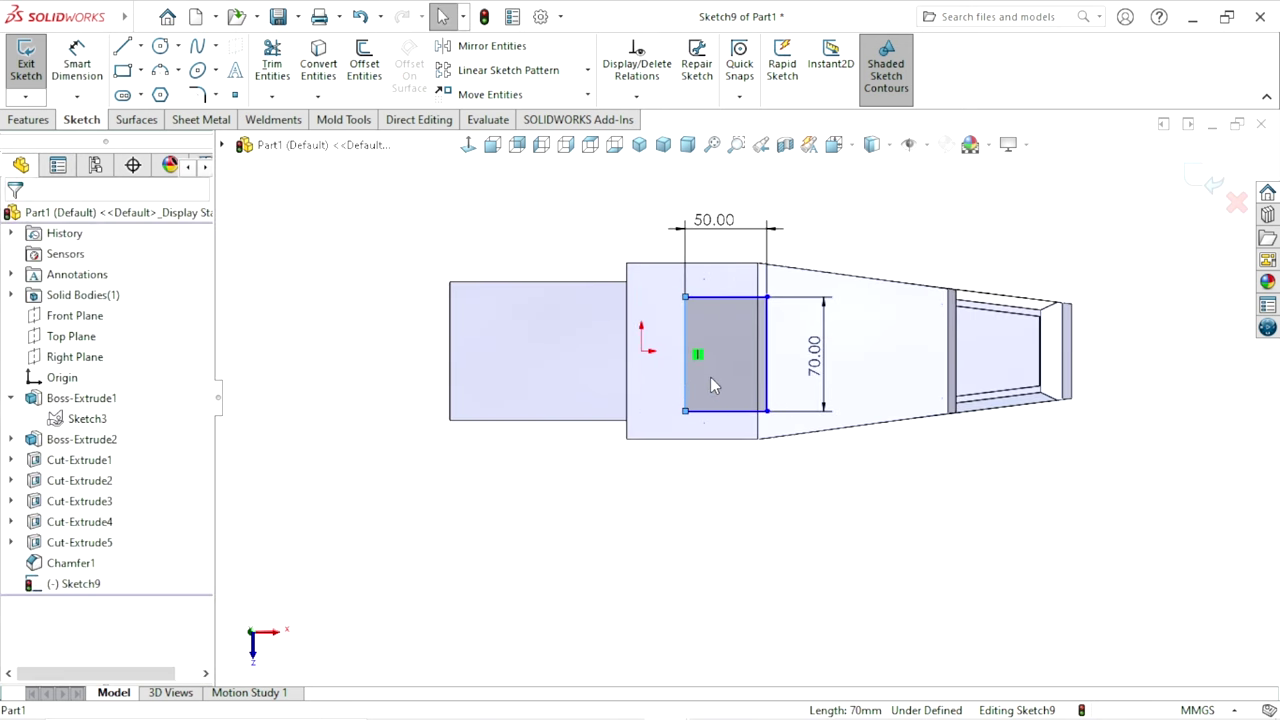
click(741, 518)
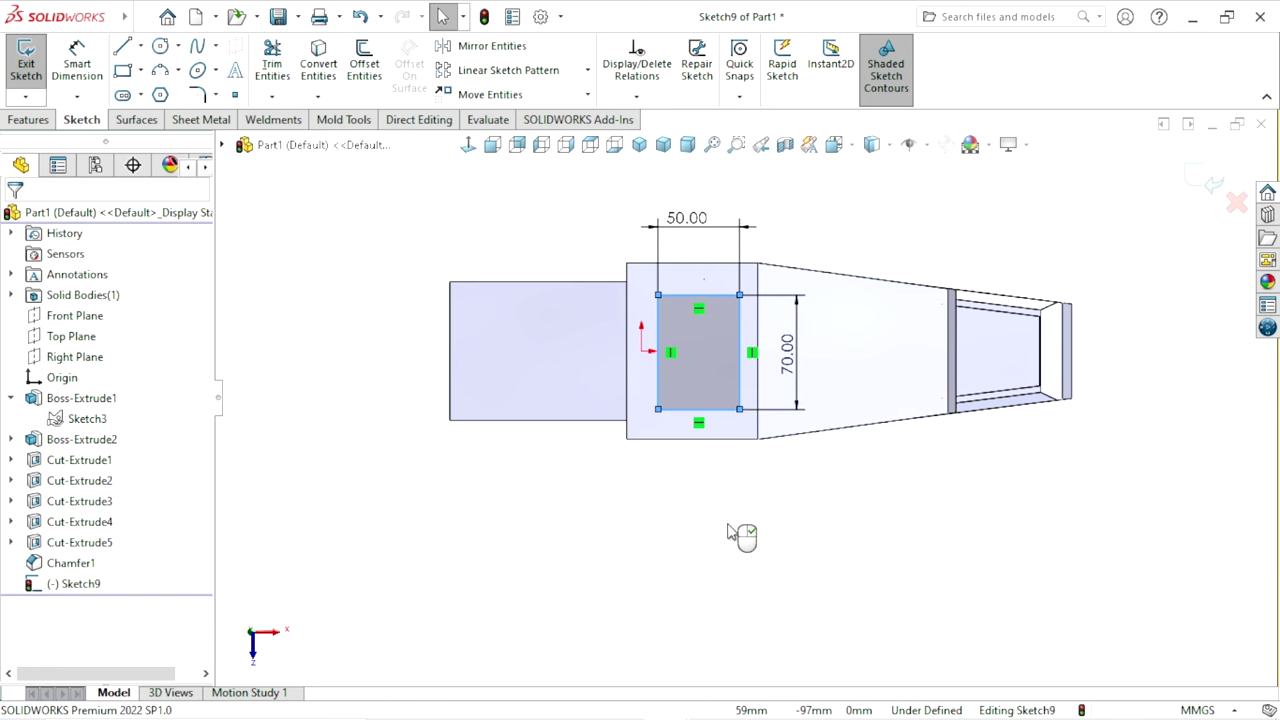
scroll(737, 531, up, 1)
Make the rectangle's top-edge midpoint vertical with the vertex above it.
scroll(811, 515, down, 1)
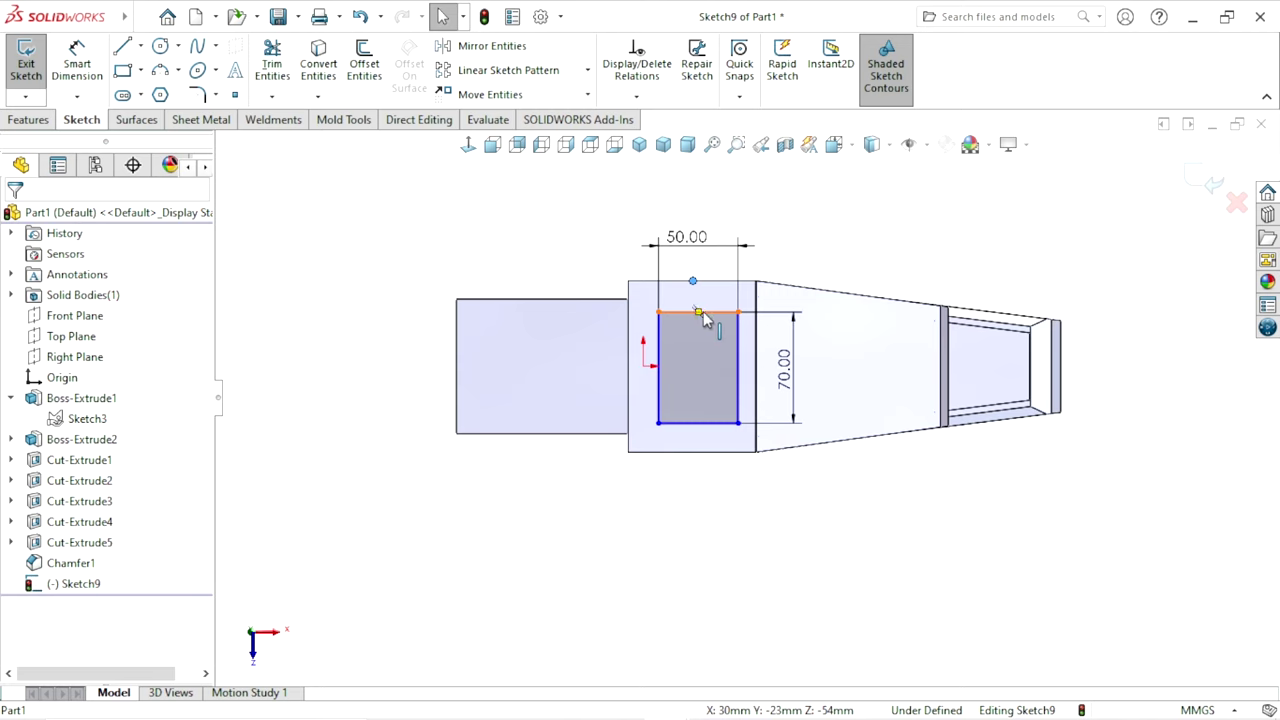
click(699, 316)
click(698, 313)
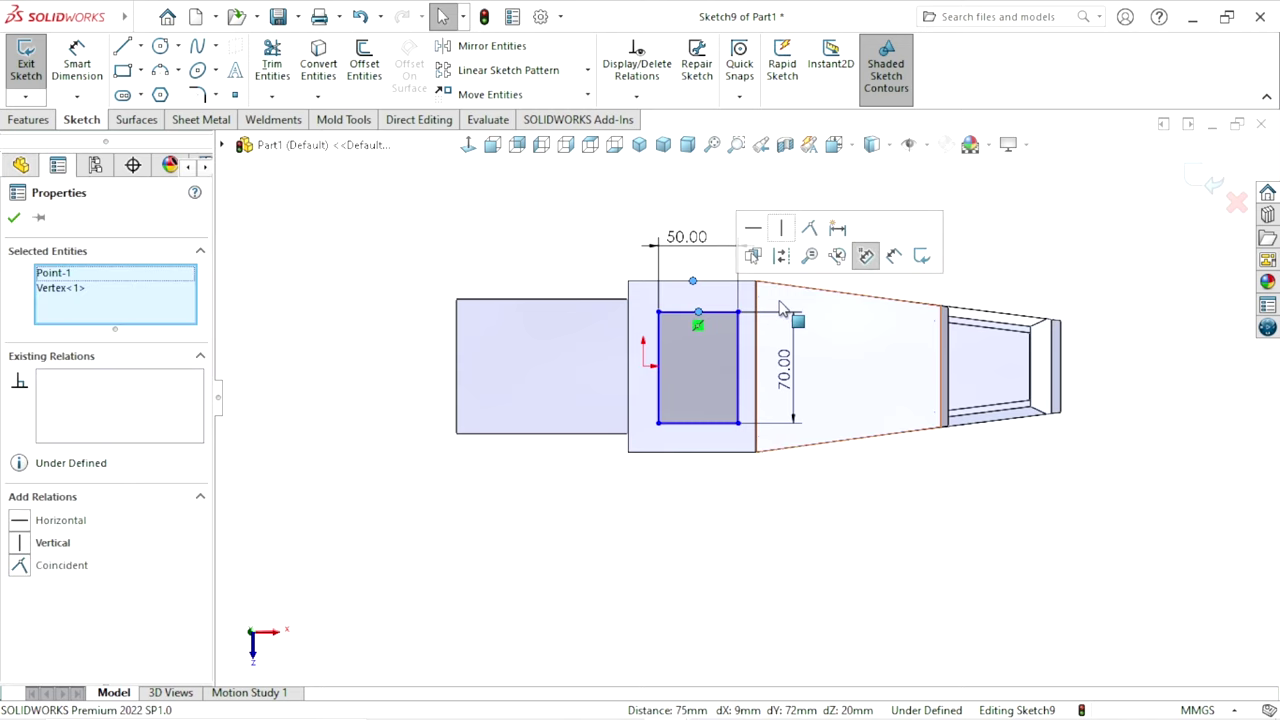
click(781, 228)
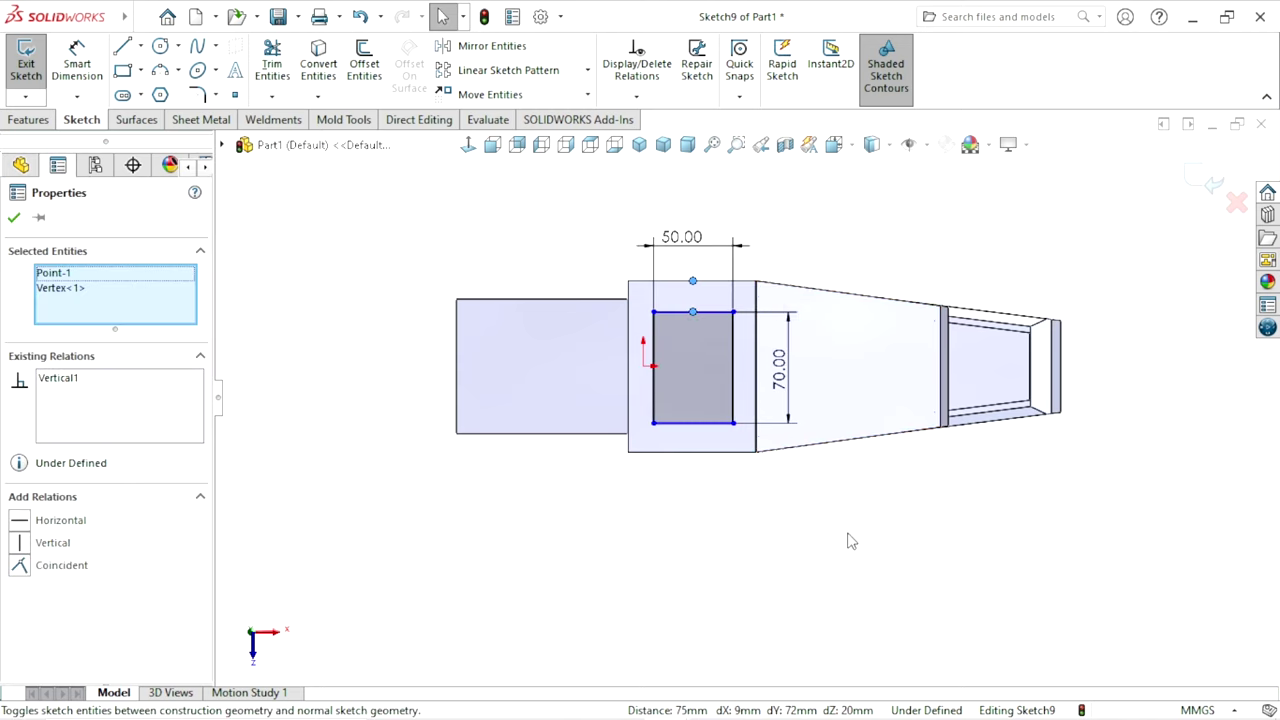
click(804, 527)
Make the sketch origin horizontal with the right edge's midpoint, fully defining the sketch.
scroll(820, 418, down, 1)
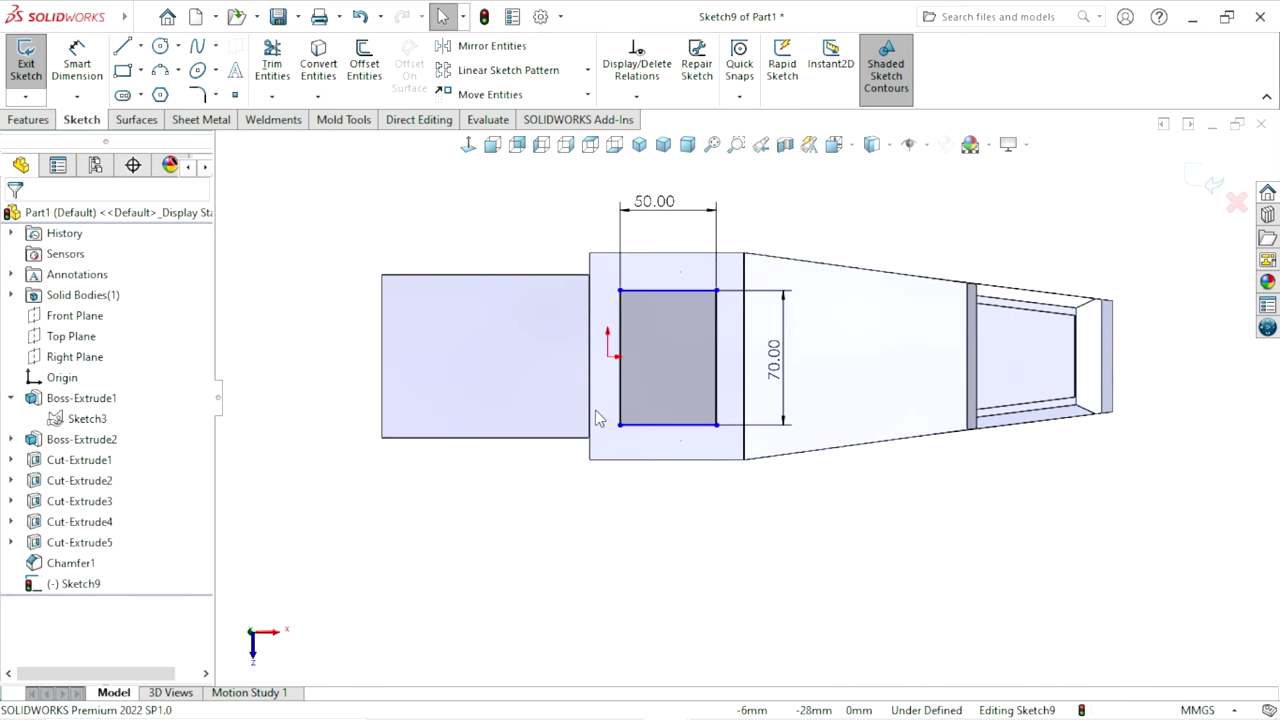
click(609, 358)
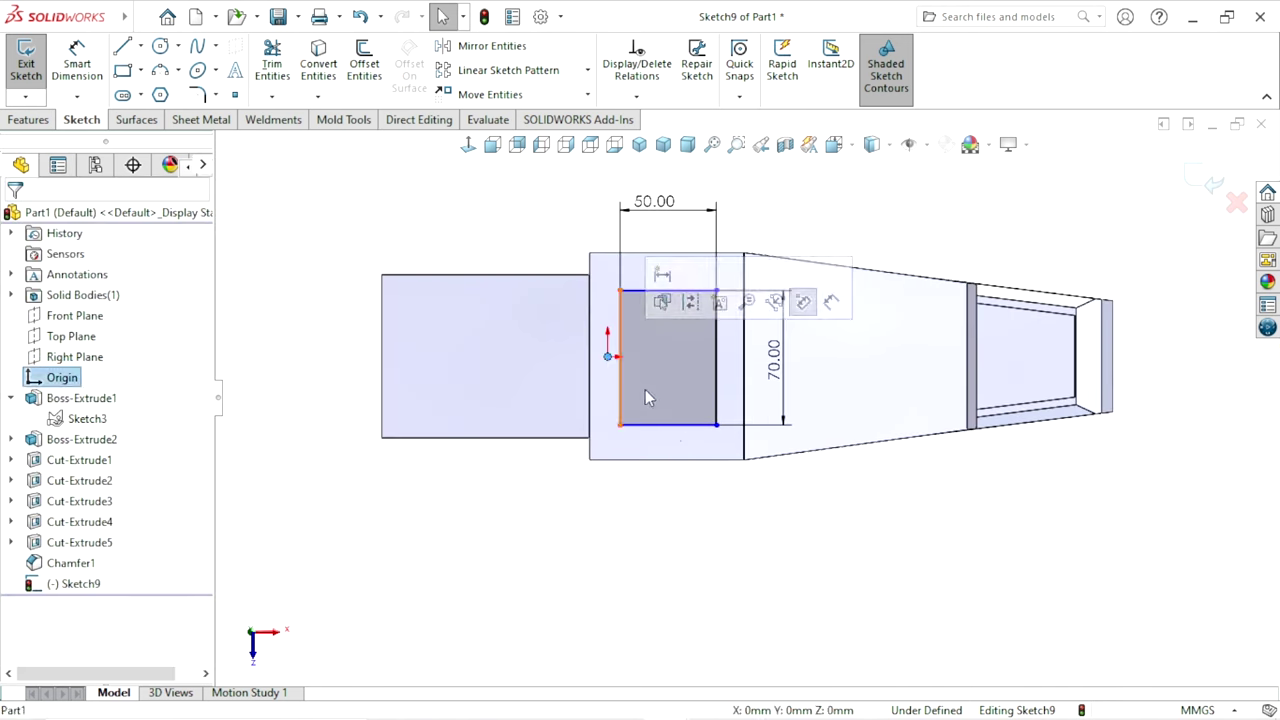
click(716, 357)
ctrl+click(716, 357)
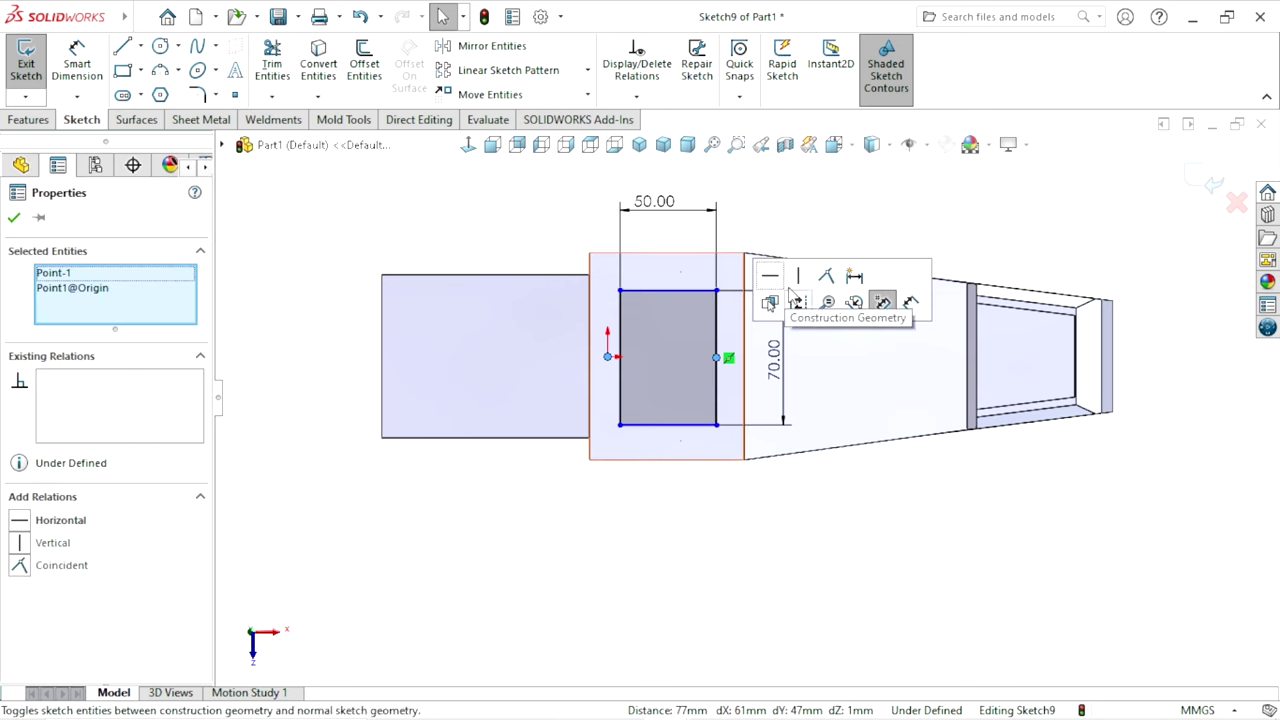
click(770, 276)
click(812, 536)
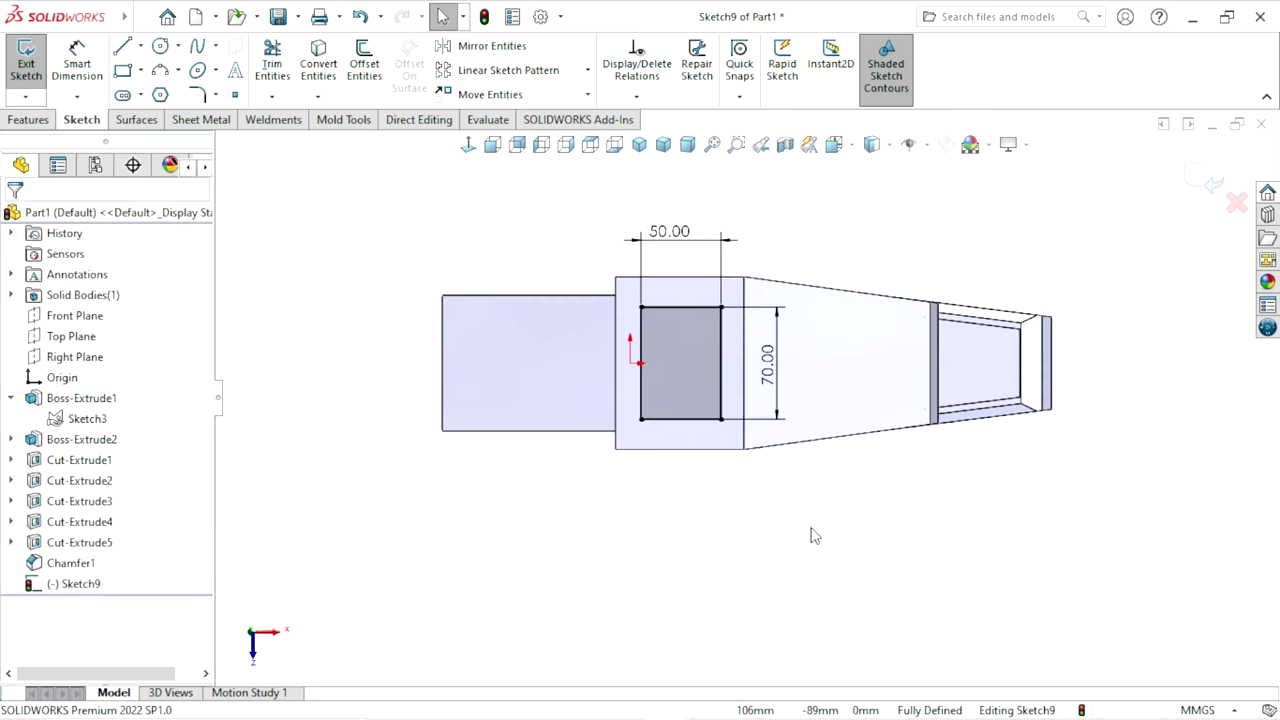
ctrl+middle_drag(906, 349, 873, 360)
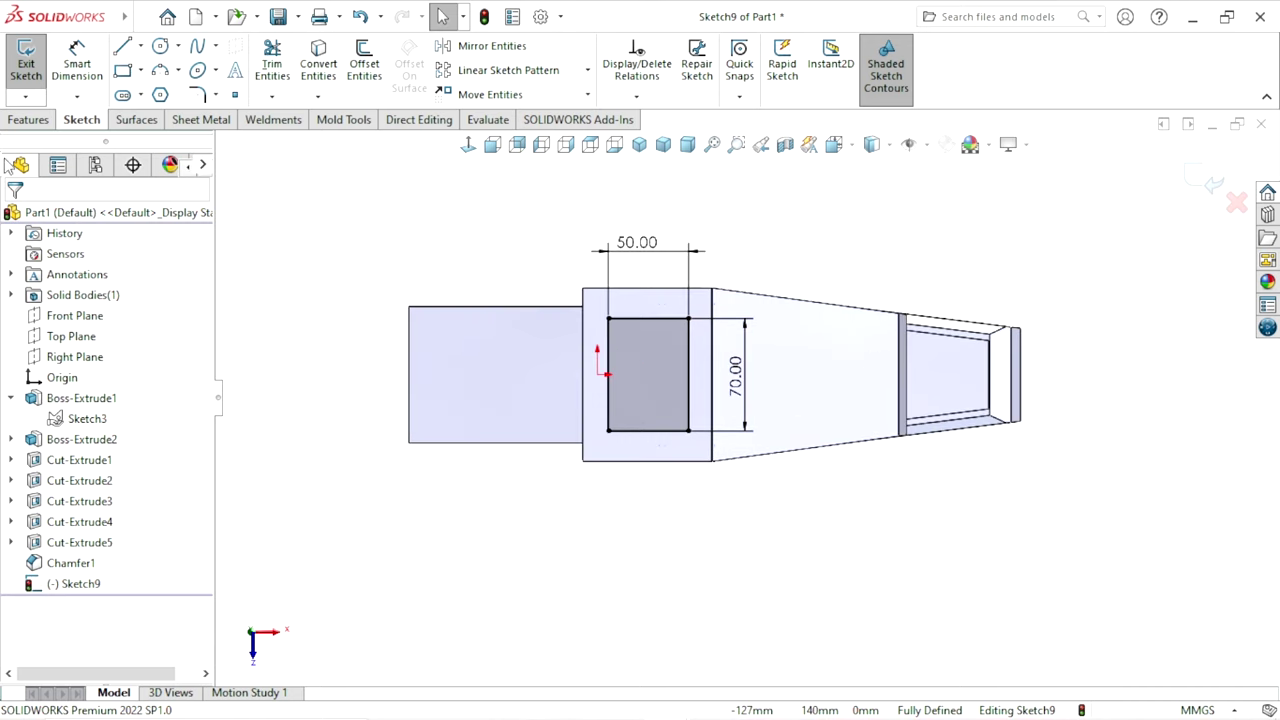
Extrude the 50 × 70 mm rectangle 2 mm blind as Boss-Extrude3.
click(28, 120)
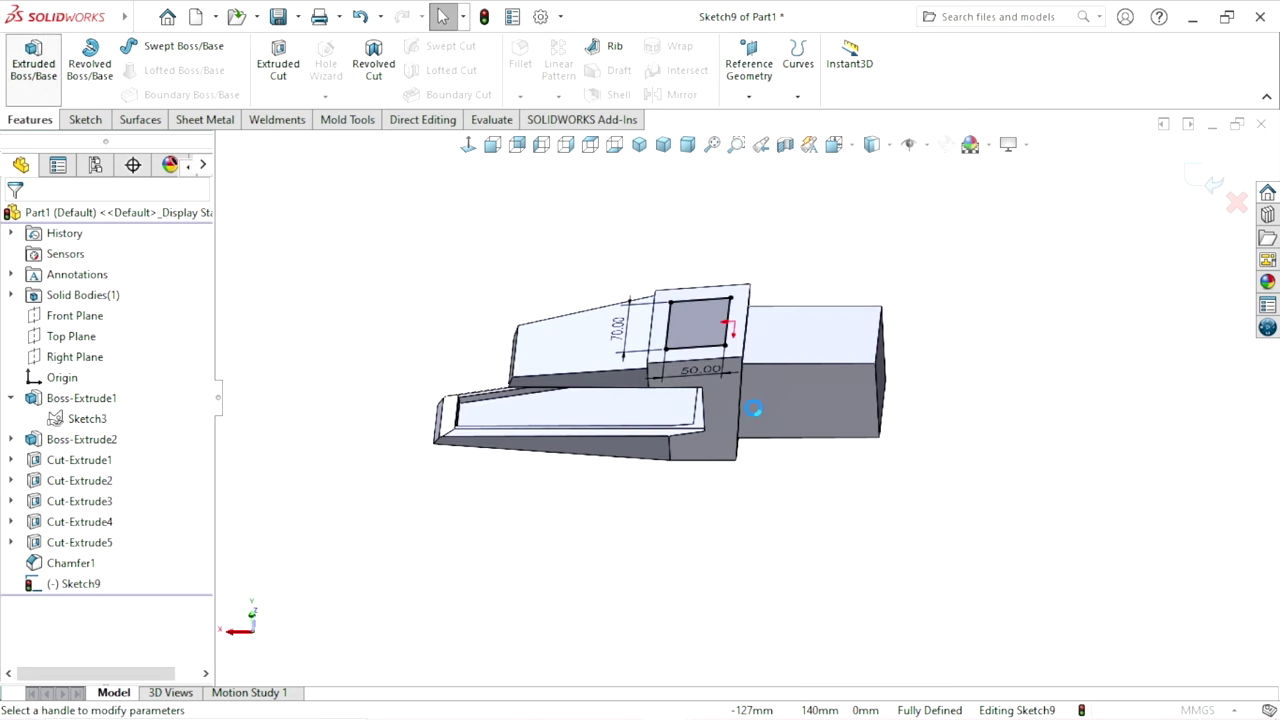
scroll(773, 358, down, 2)
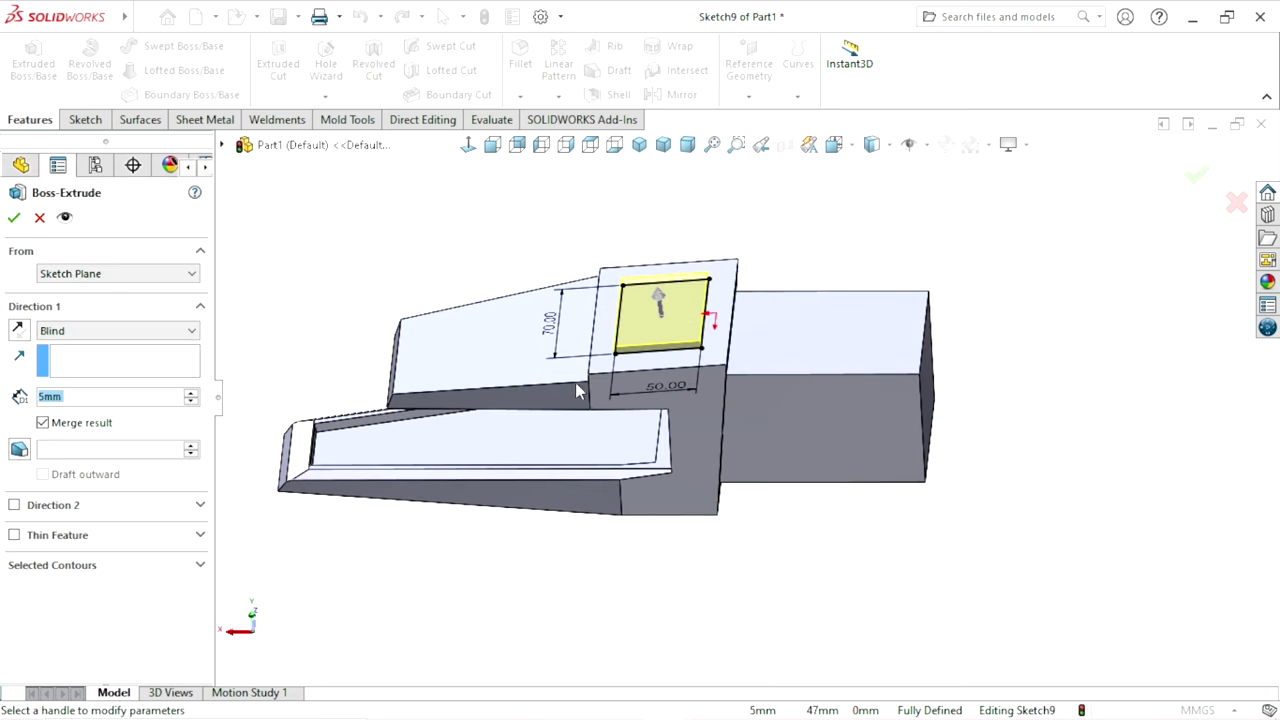
click(111, 398)
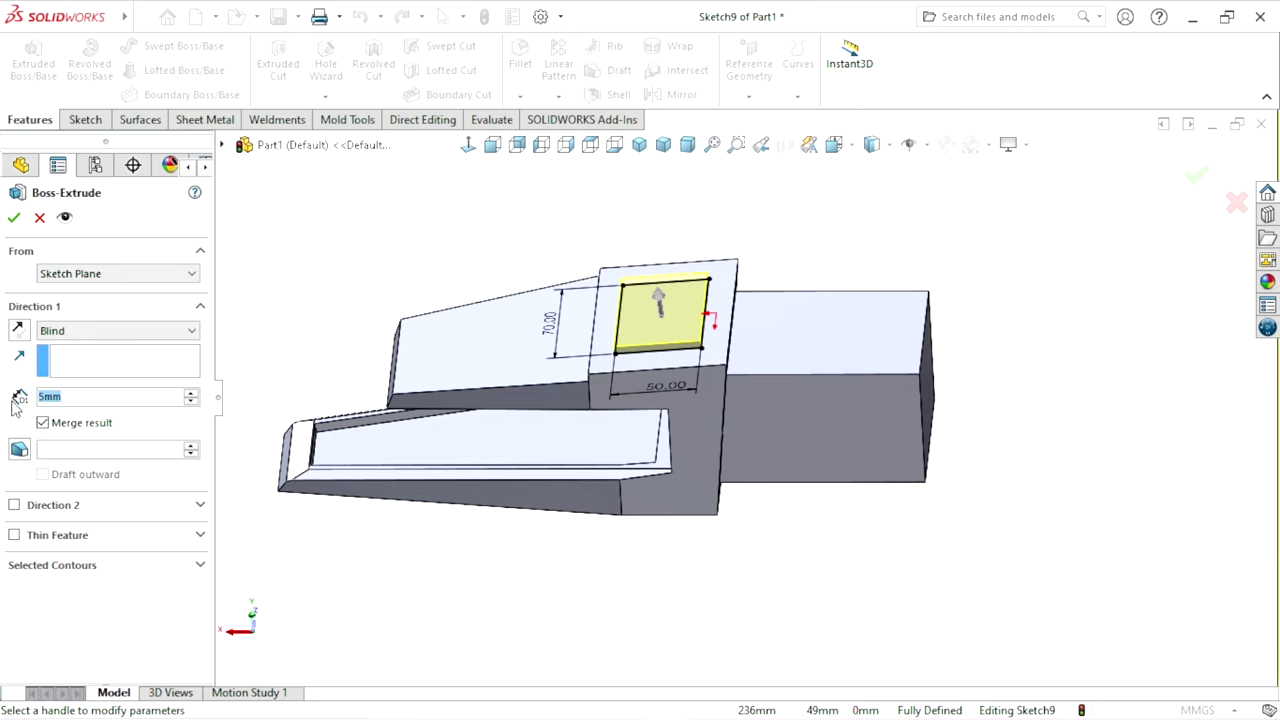
text(2)
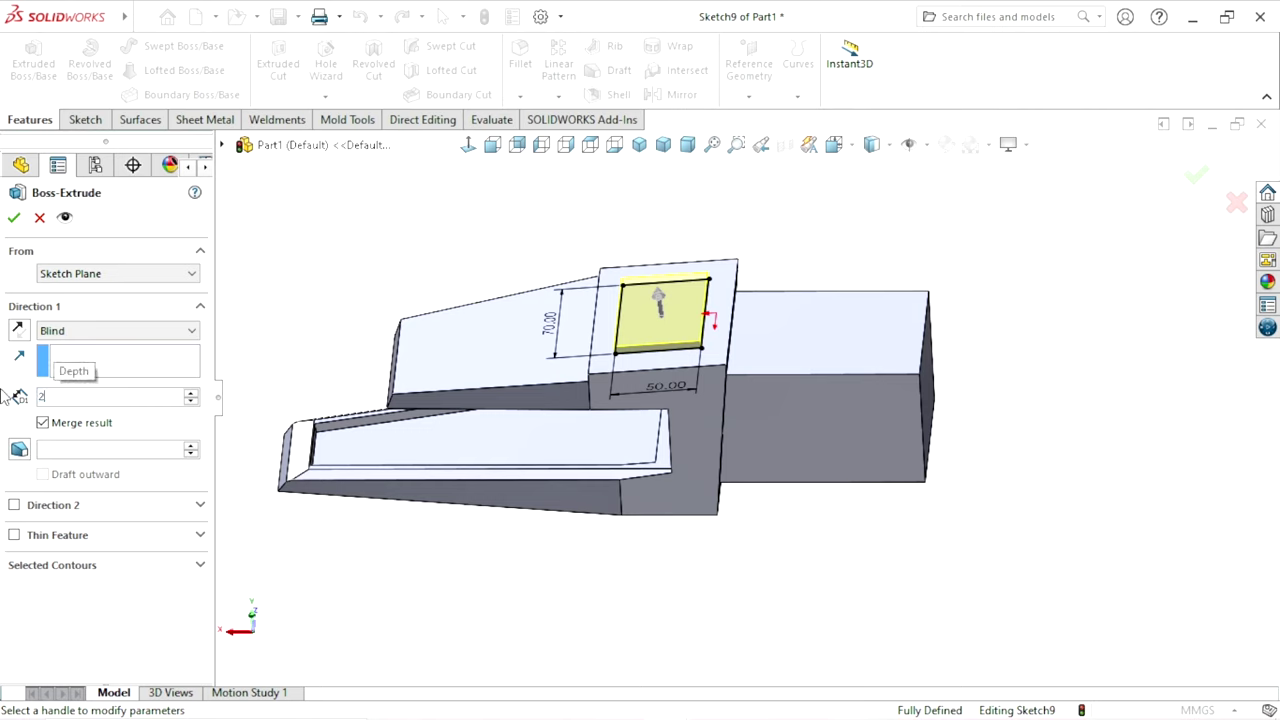
click(14, 217)
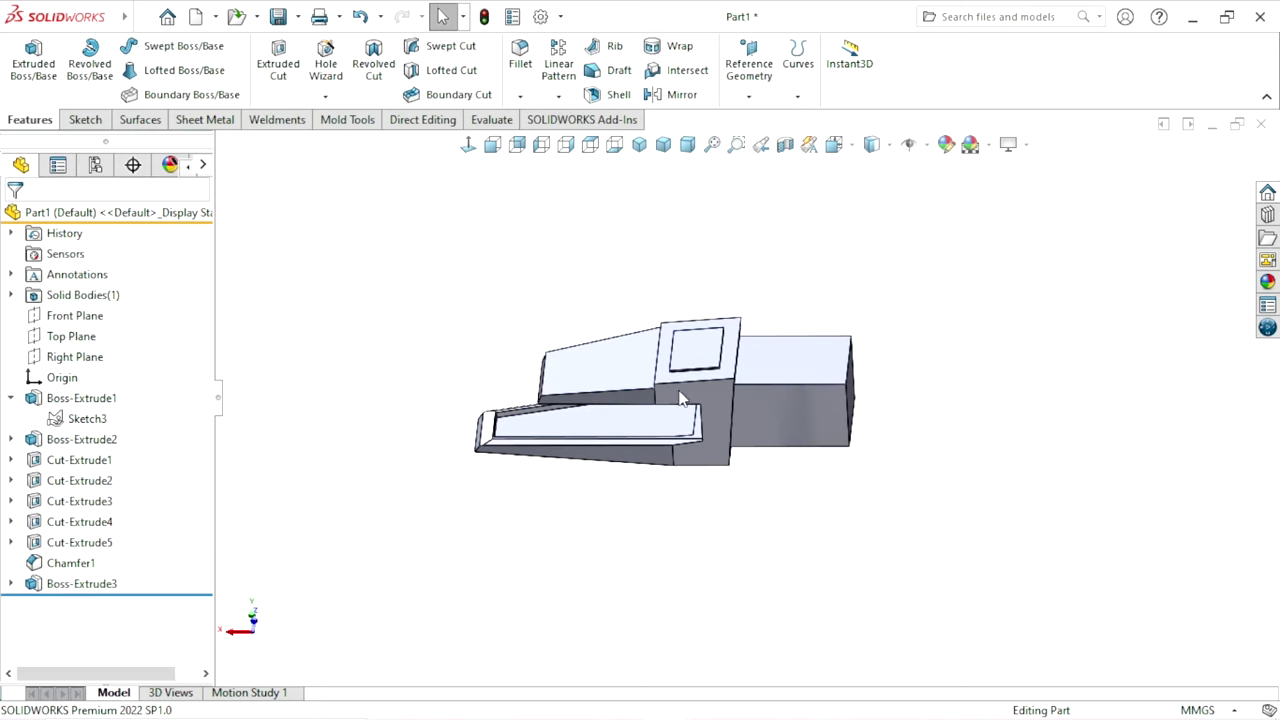
mouse_move(800, 595)
middle_down()
mouse_move(831, 520)
mouse_move(1006, 354)
mouse_move(1038, 500)
mouse_move(1088, 477)
middle_up()
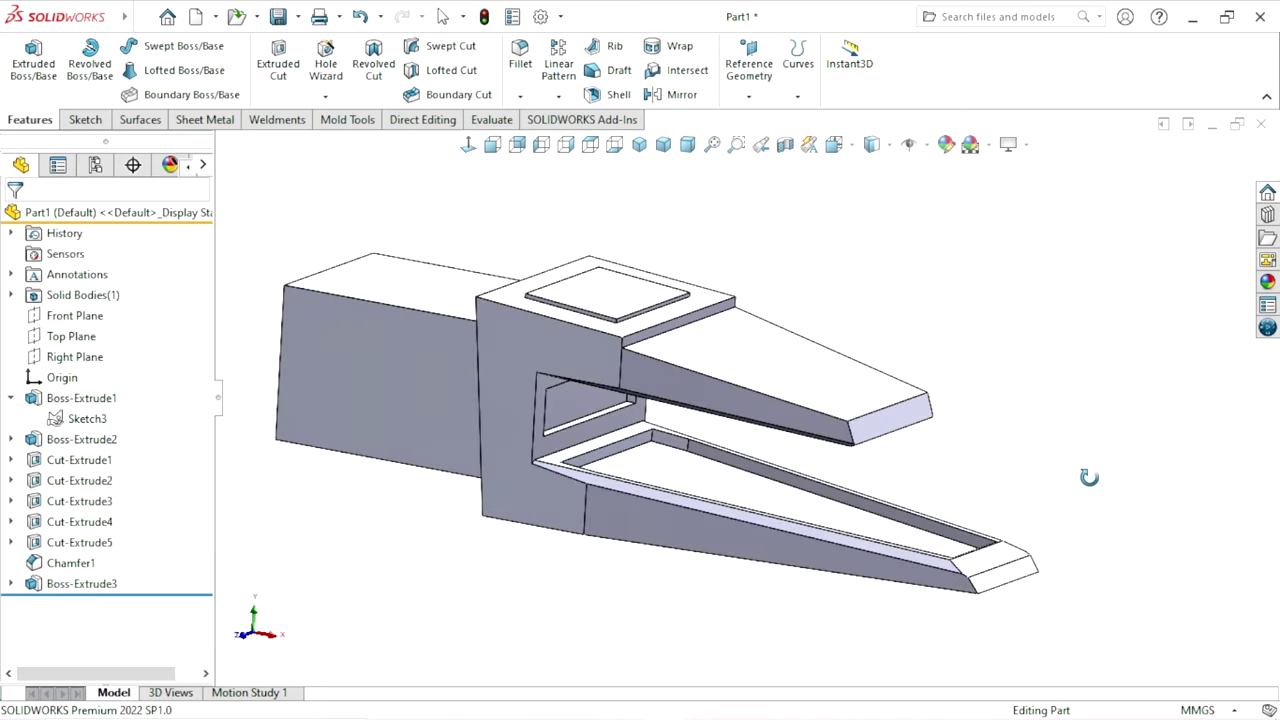
scroll(893, 478, up, 2)
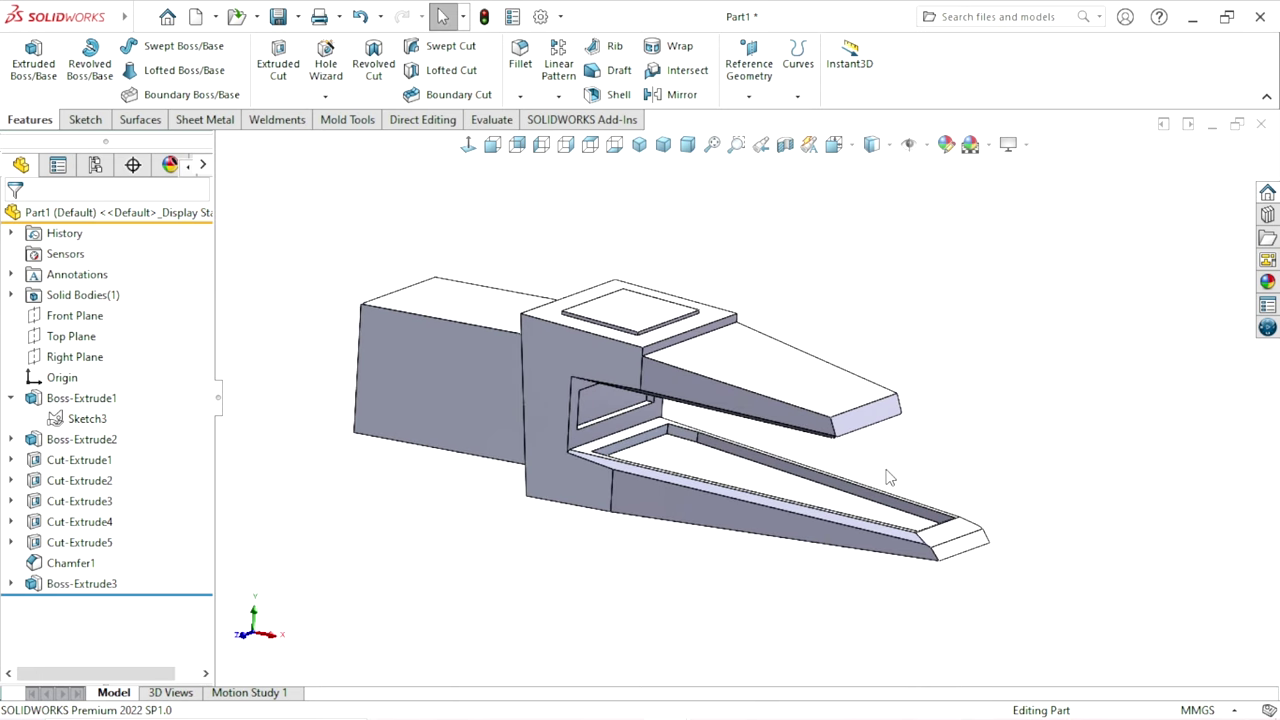
scroll(668, 407, down, 2)
Chamfer the raised pad's top face edges at 1.5 mm and 45° as Chamfer2.
click(520, 96)
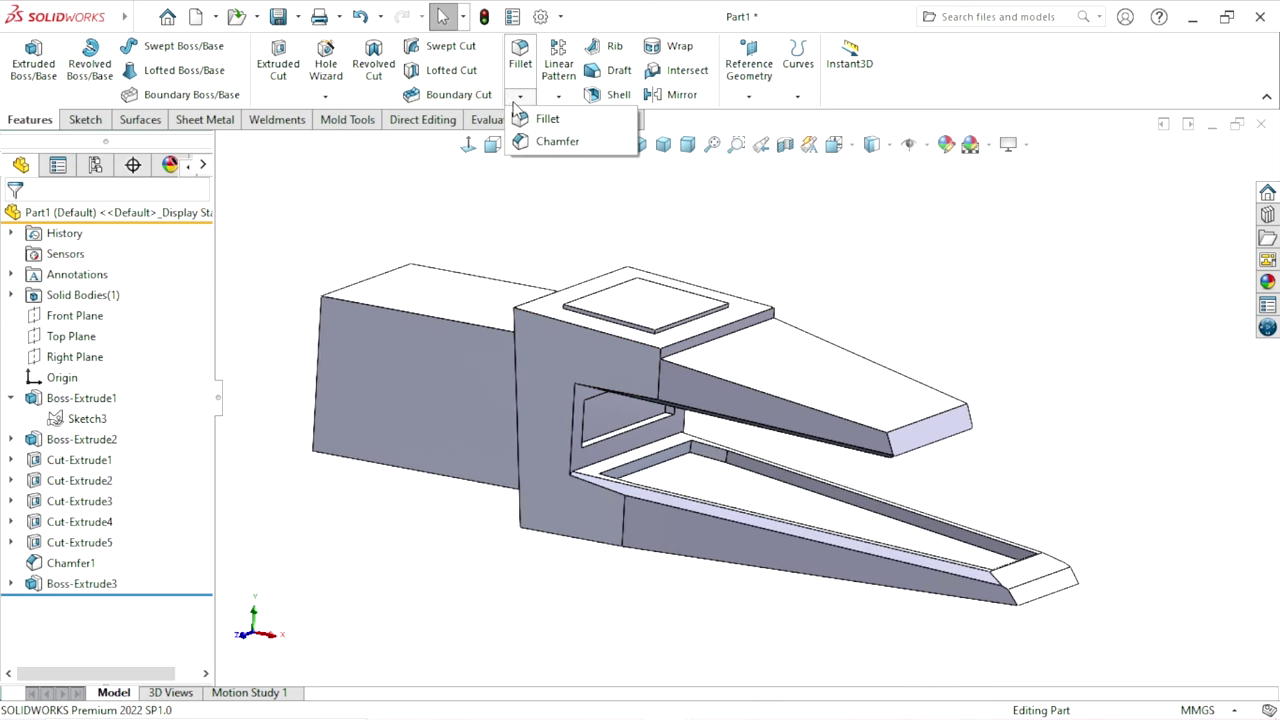
click(530, 141)
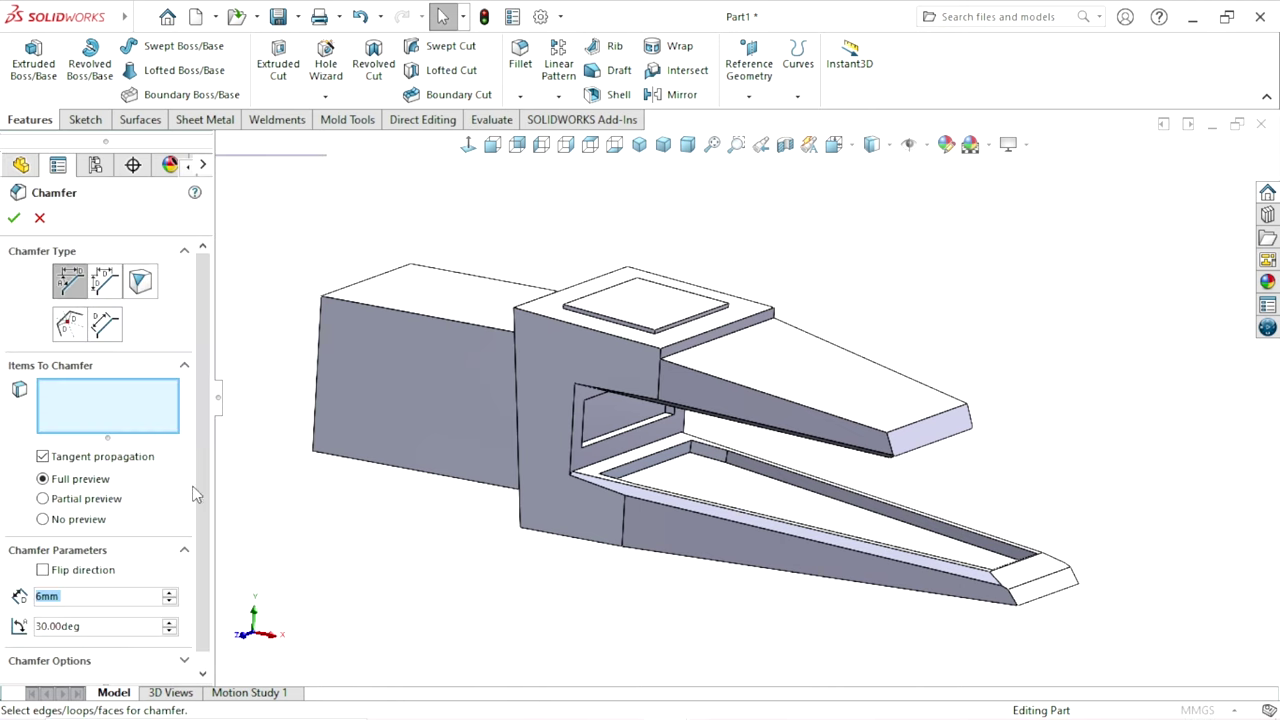
text(6mm)
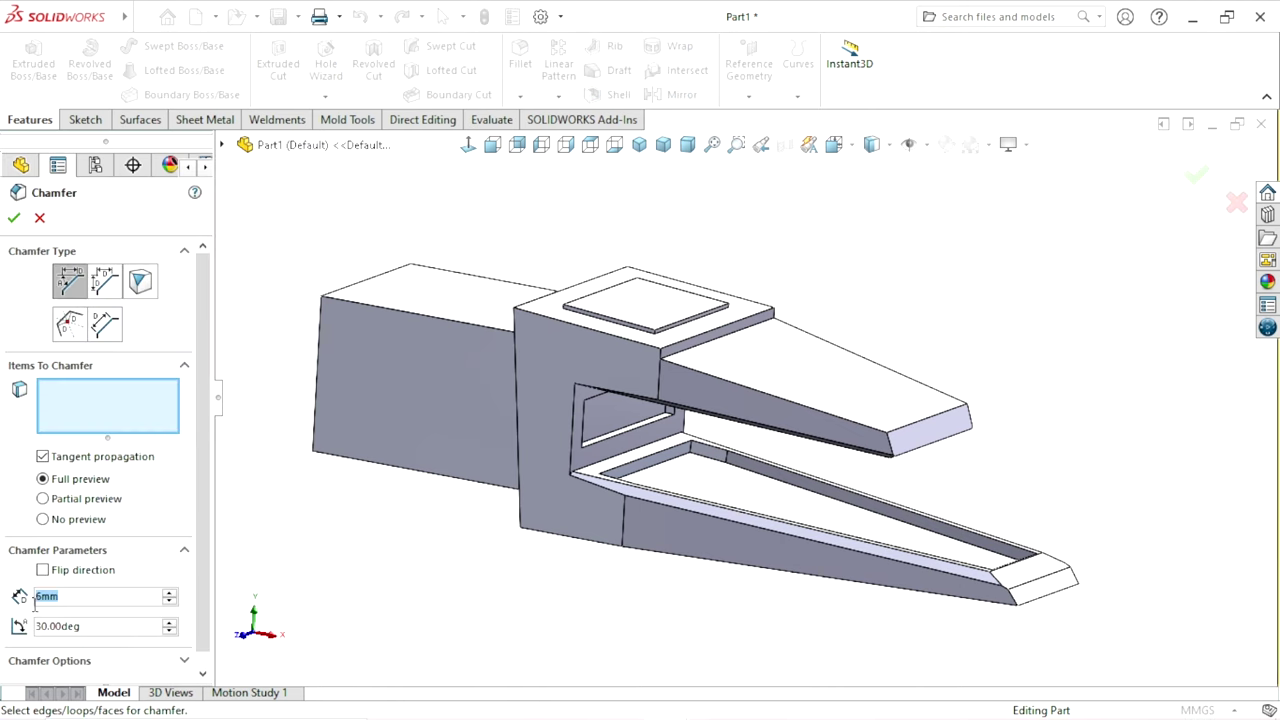
text(1.5mm)
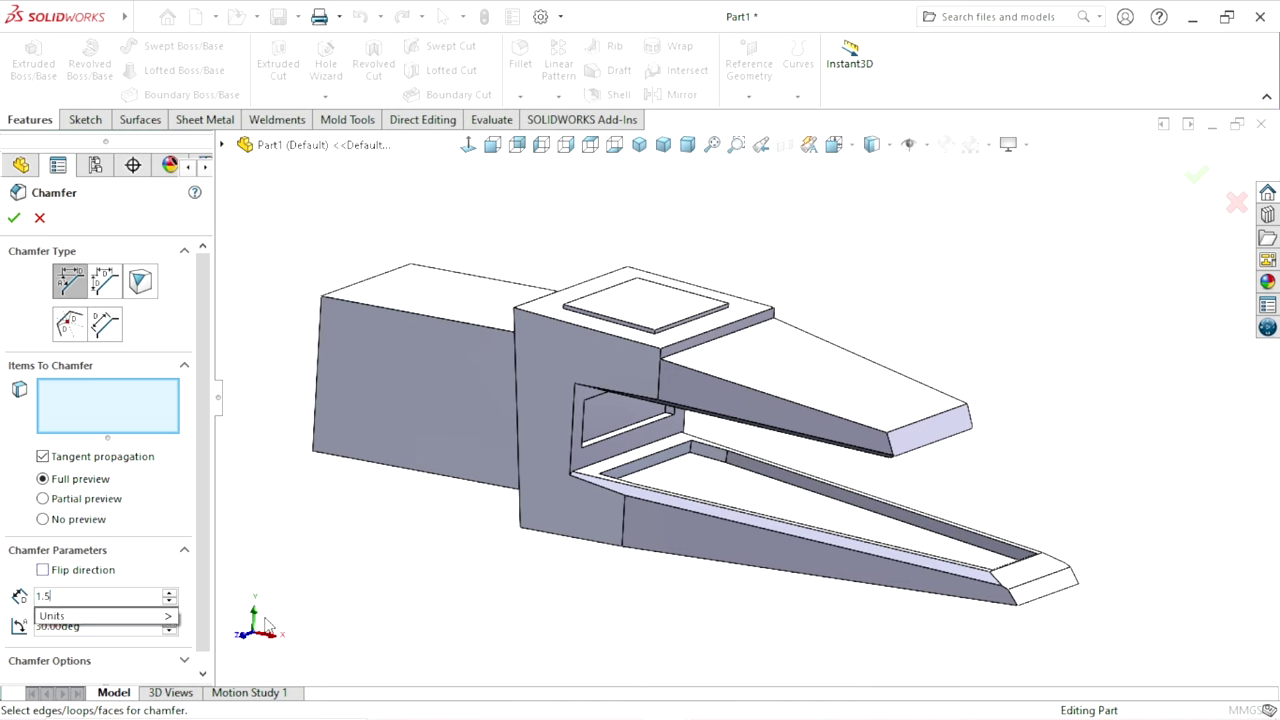
click(95, 628)
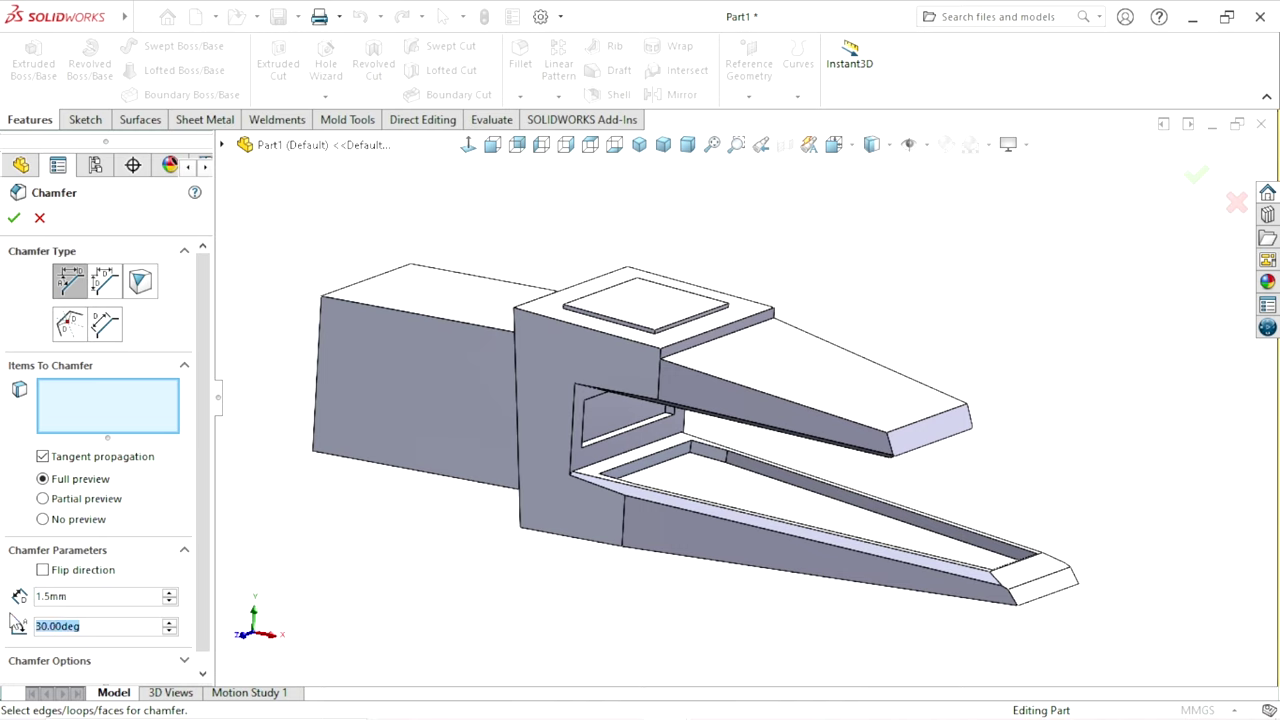
text(45)
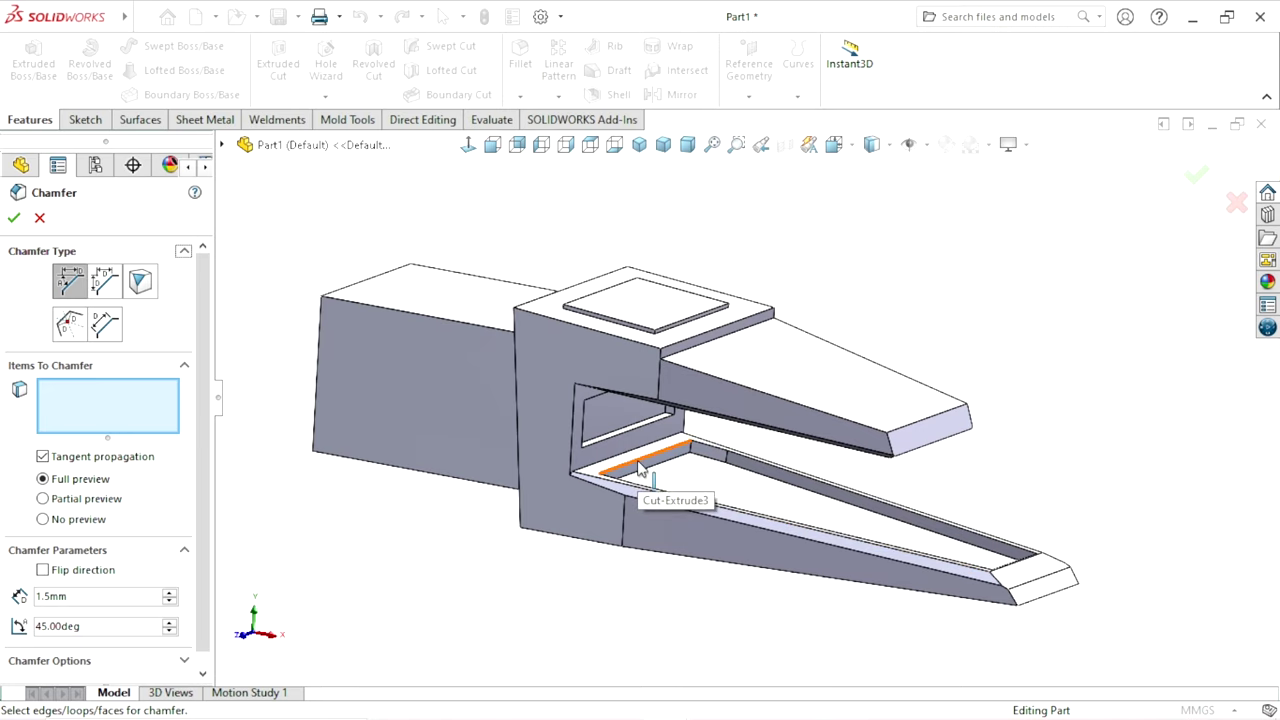
scroll(660, 342, down, 2)
scroll(657, 357, down, 1)
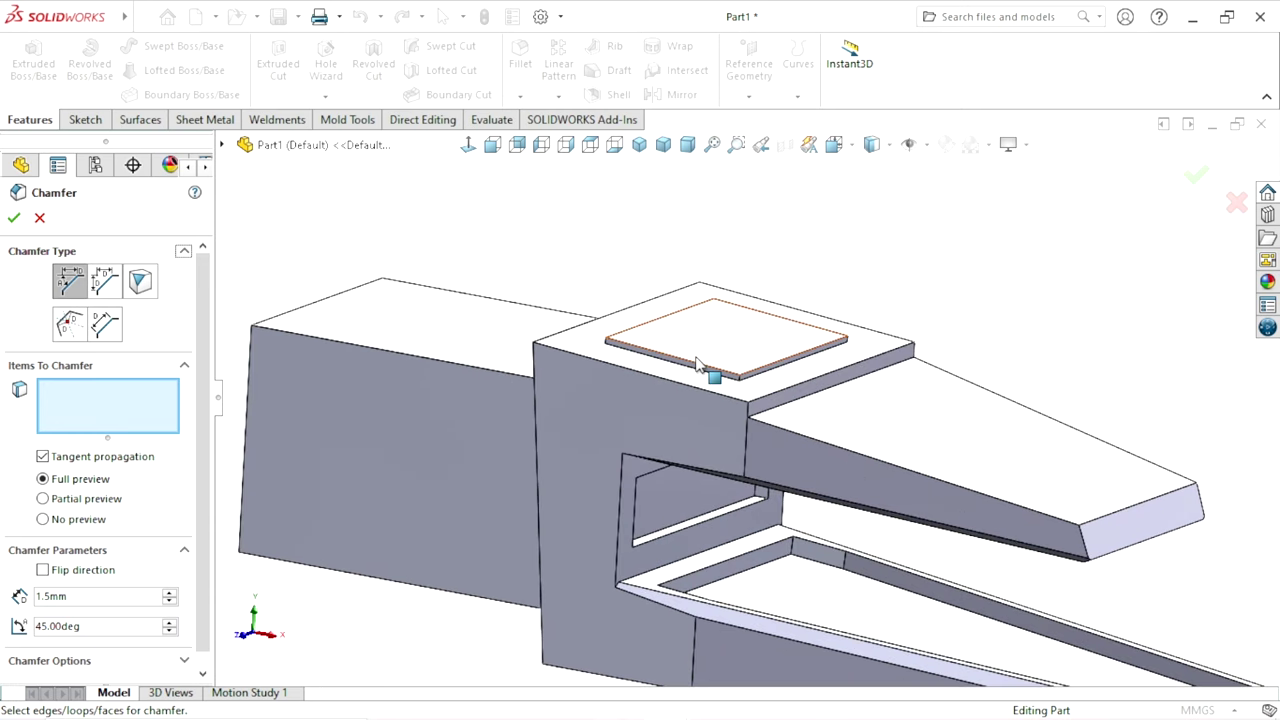
click(737, 349)
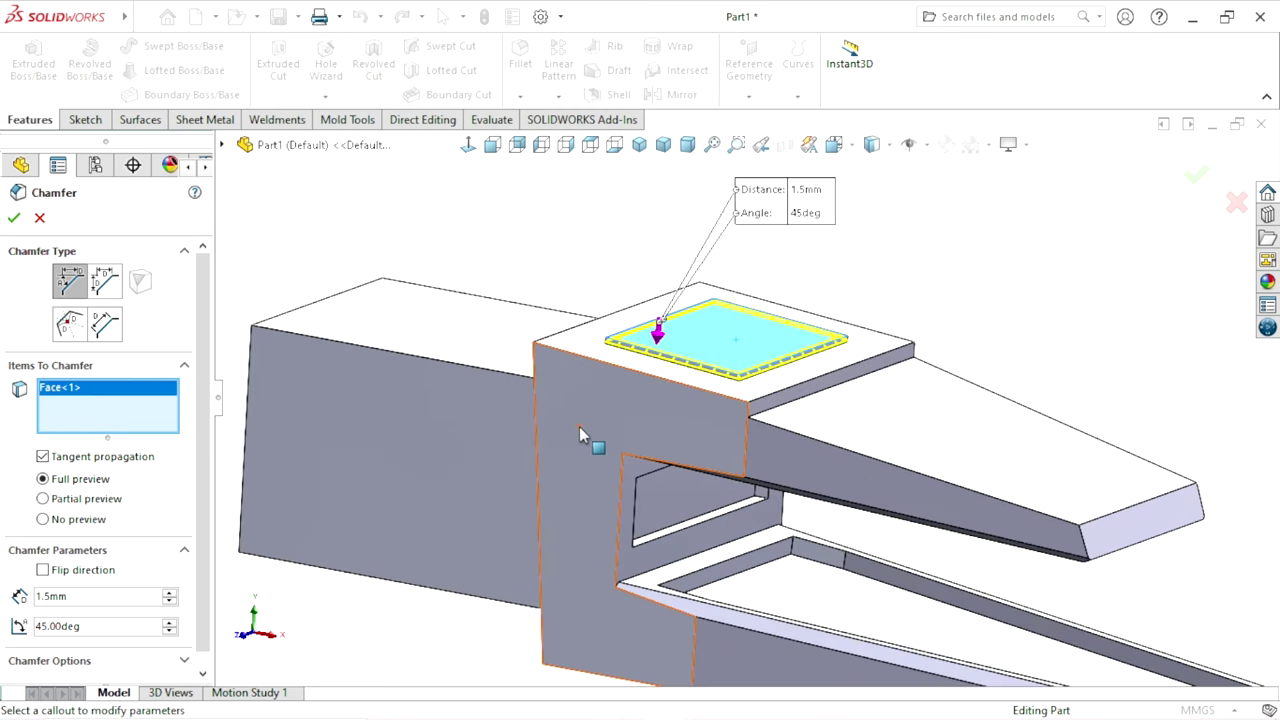
click(24, 218)
scroll(633, 491, up, 2)
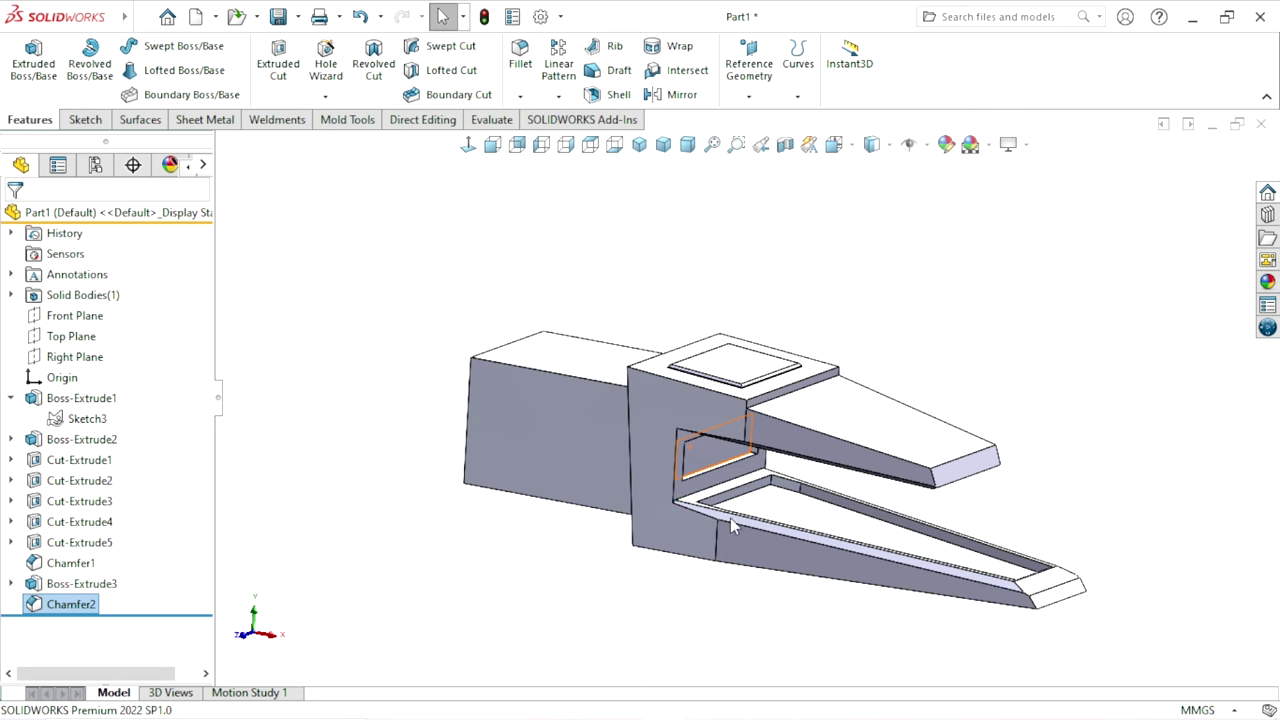
scroll(779, 446, down, 1)
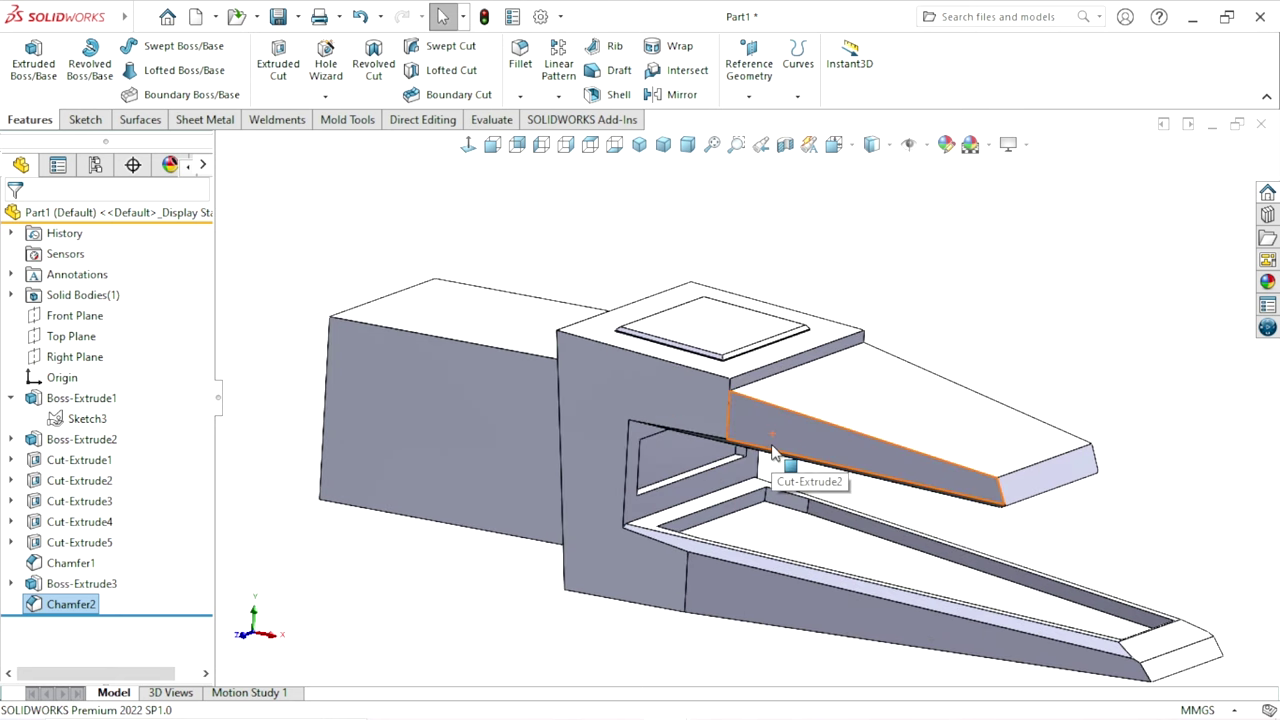
scroll(860, 446, down, 1)
scroll(878, 446, down, 1)
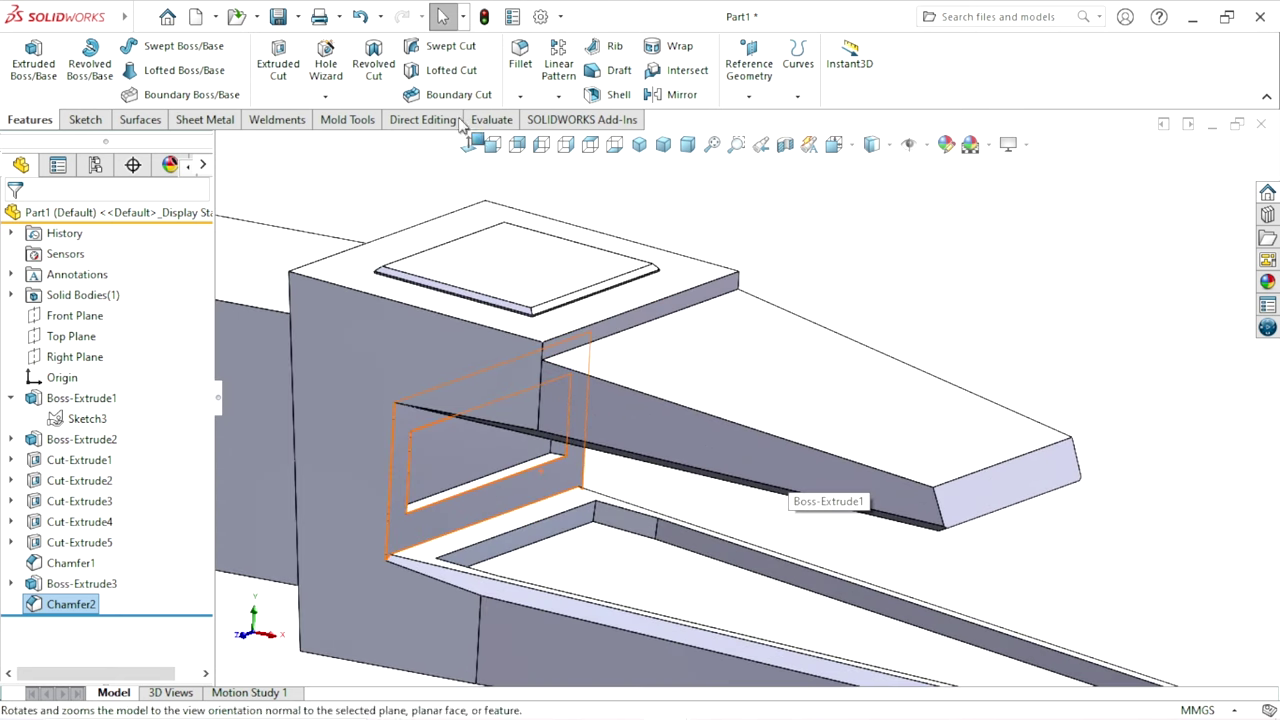
Fillet the edge between the upper prong and block with a 10 mm manual radius.
click(520, 58)
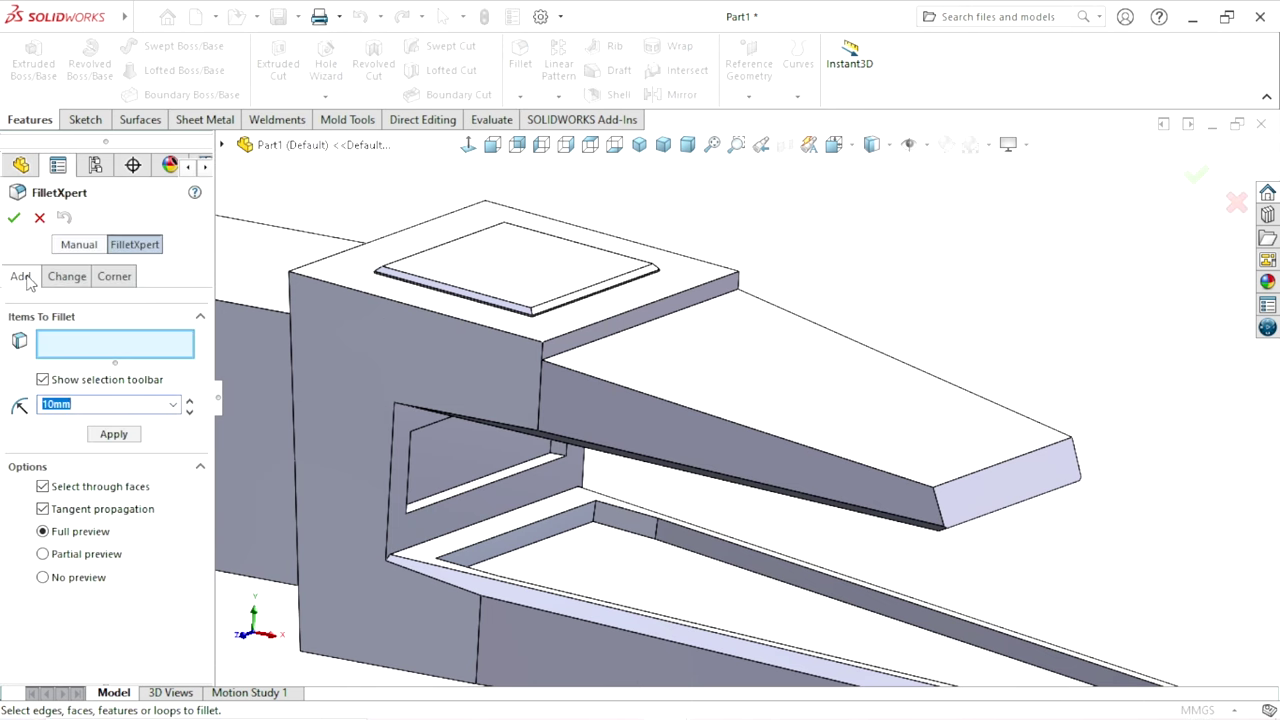
click(80, 246)
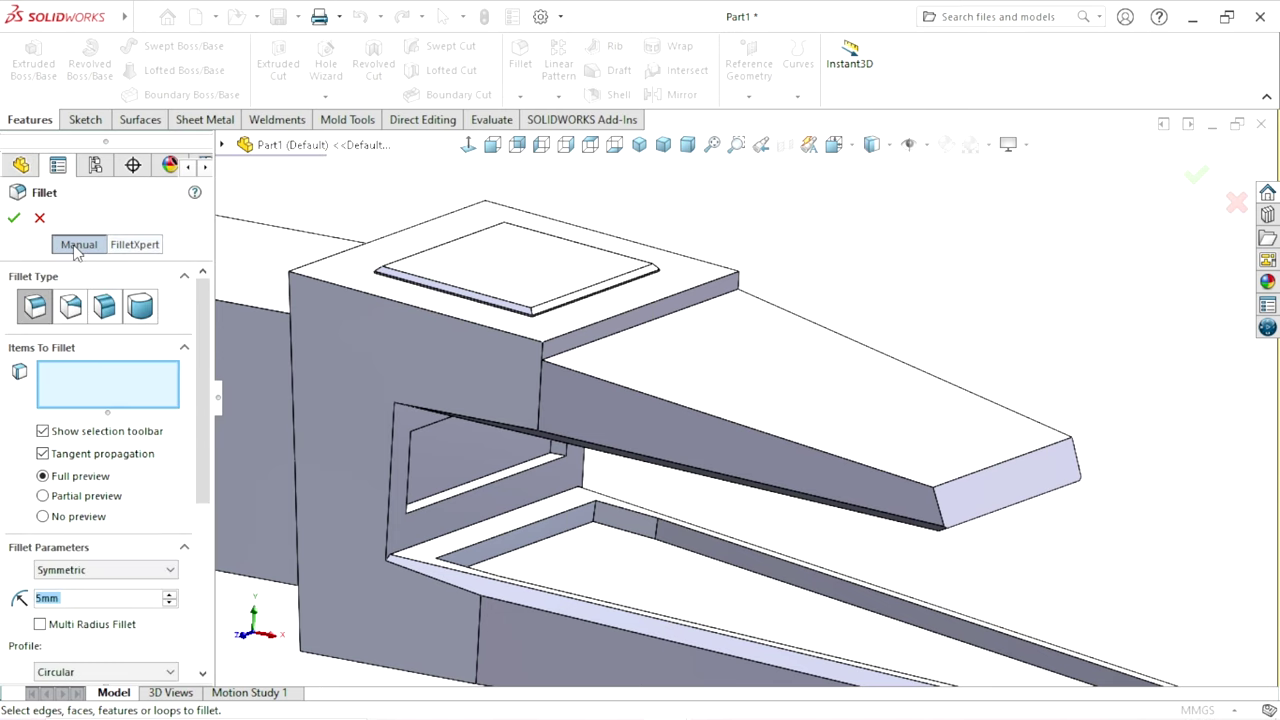
click(108, 598)
text(1)
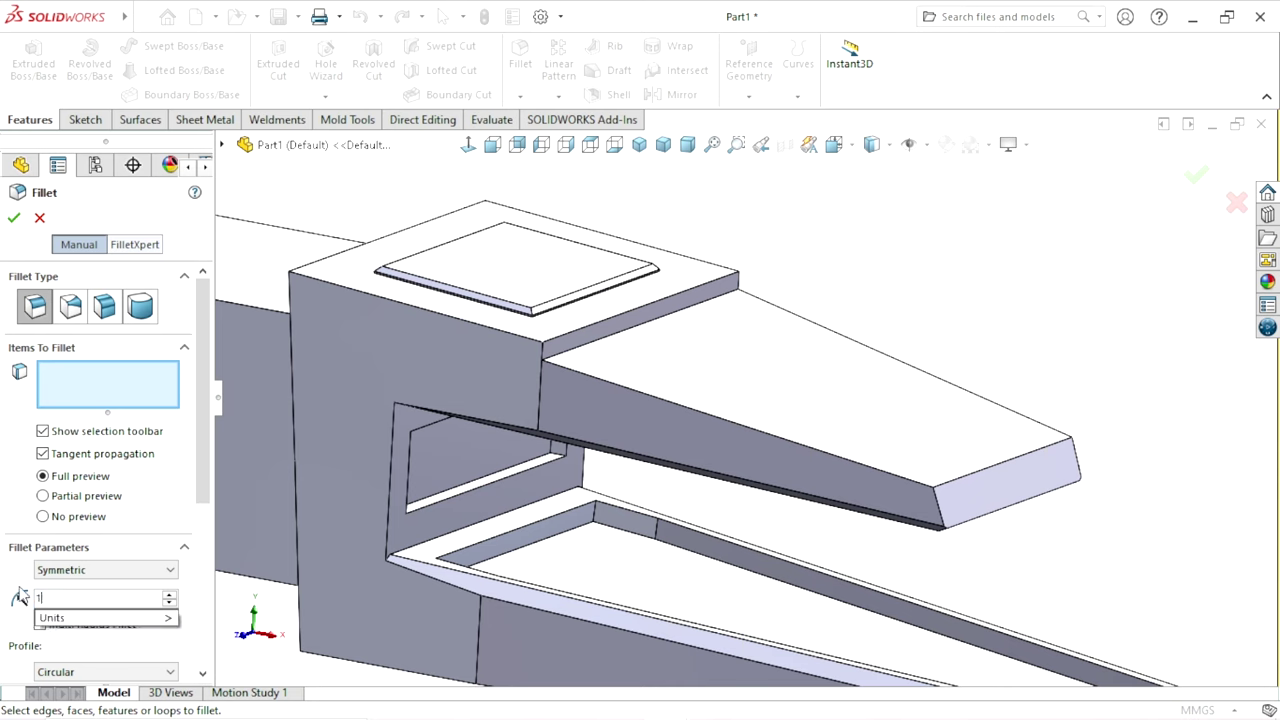
text(0mm)
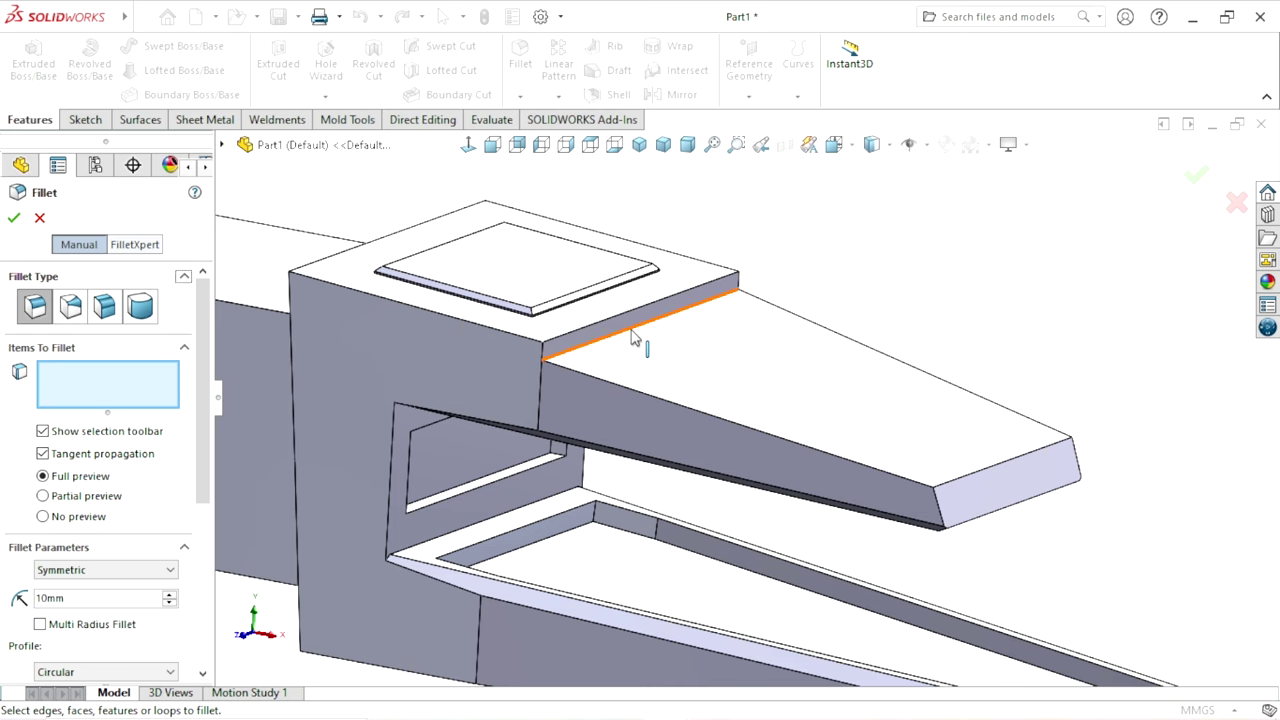
click(632, 338)
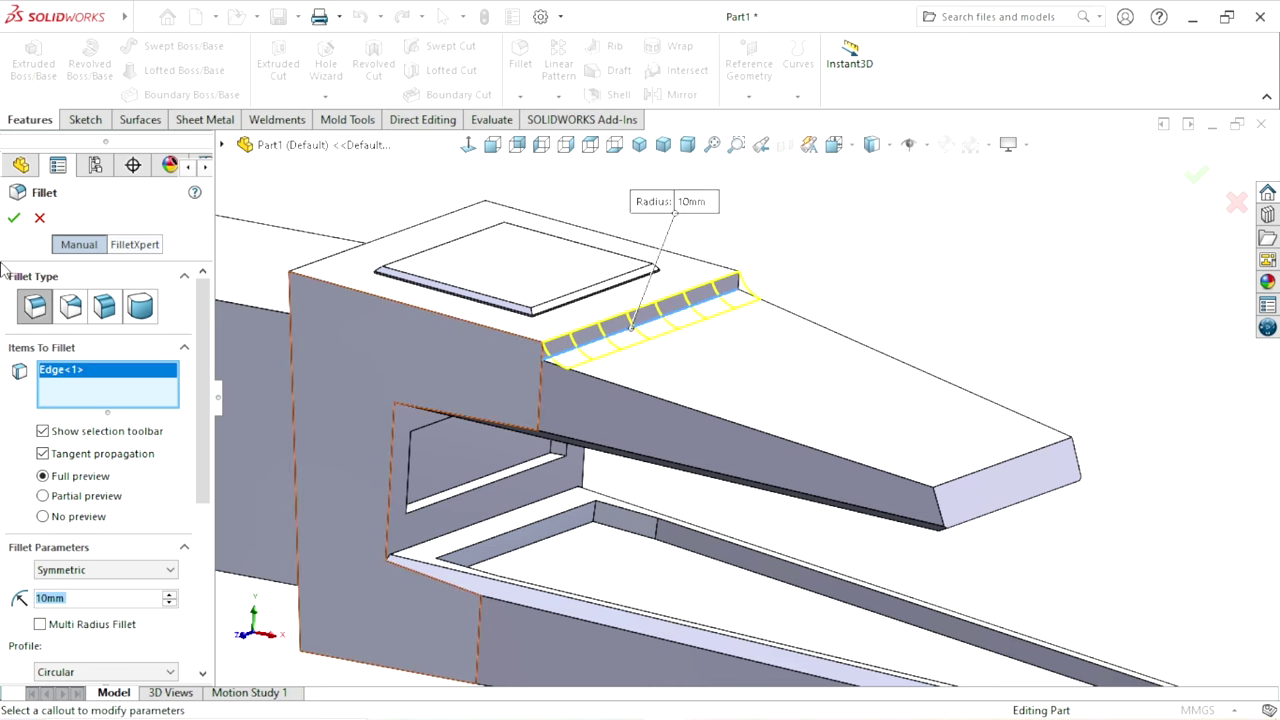
click(16, 218)
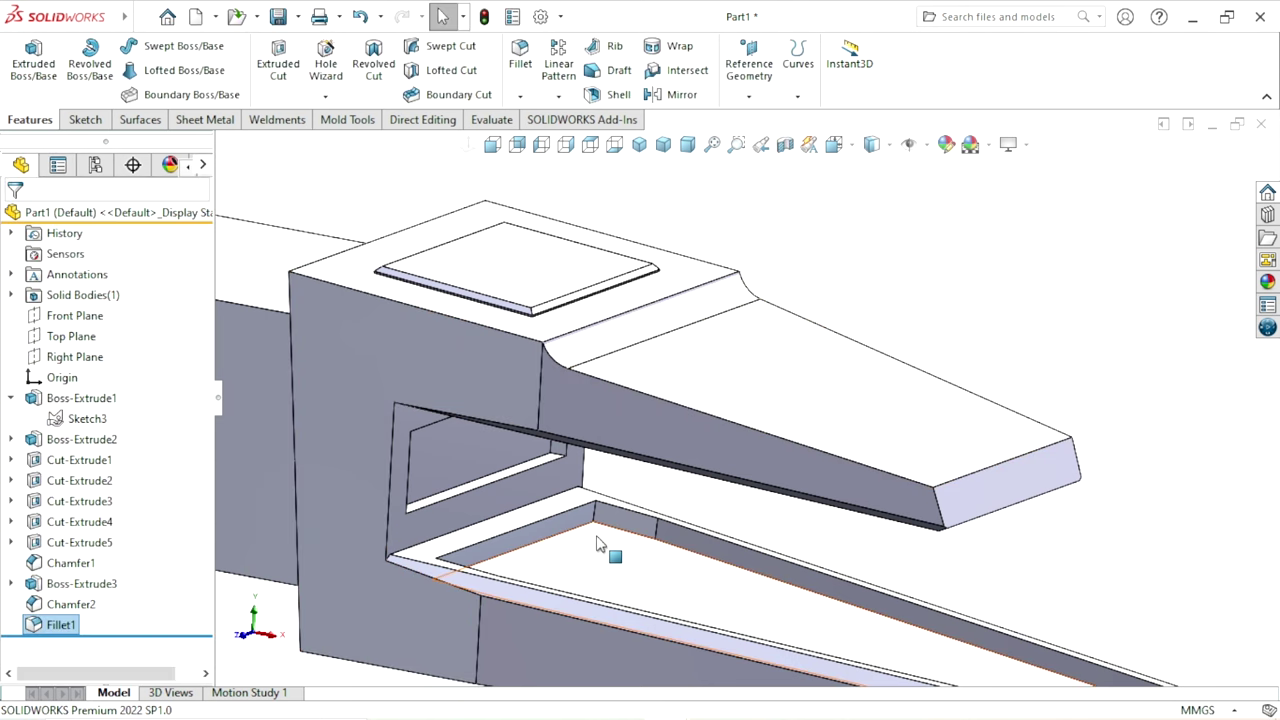
middle_drag(600, 543, 608, 563)
Orbit the fork from several sides and show the Fillet/Chamfer choices.
mouse_move(626, 490)
middle_down()
mouse_move(637, 552)
mouse_move(737, 480)
middle_up()
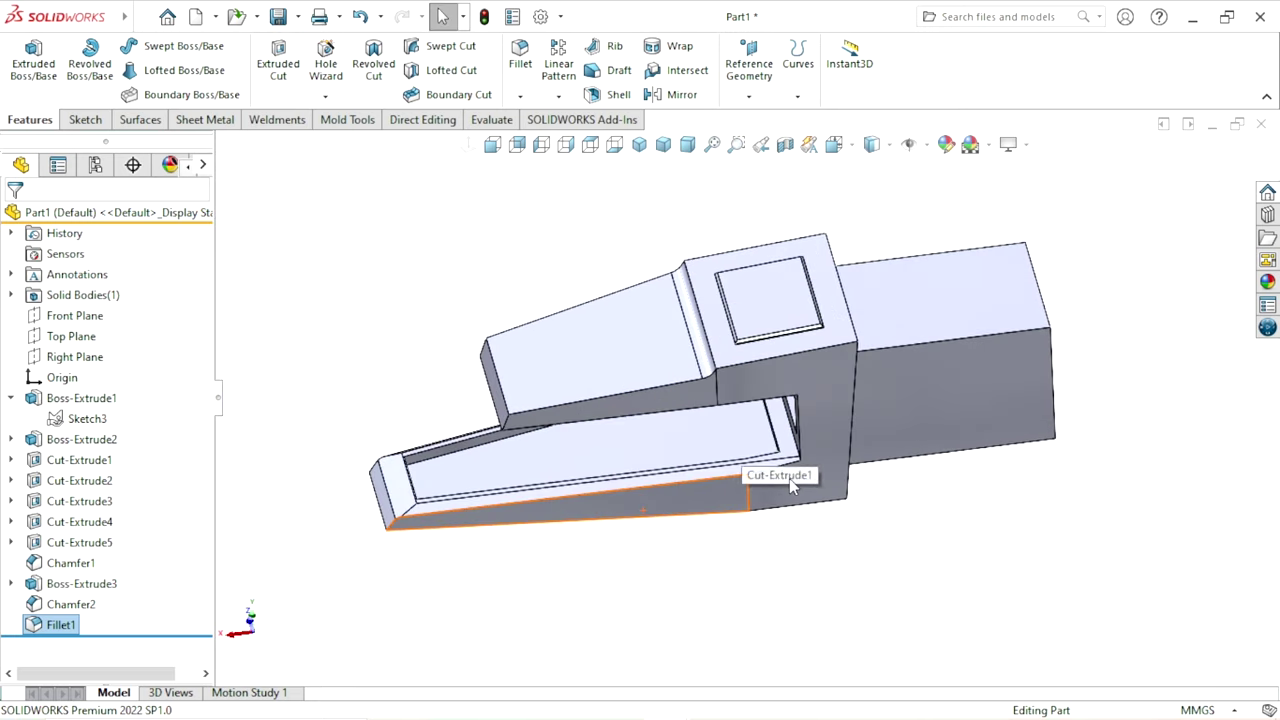
scroll(1058, 342, down, 2)
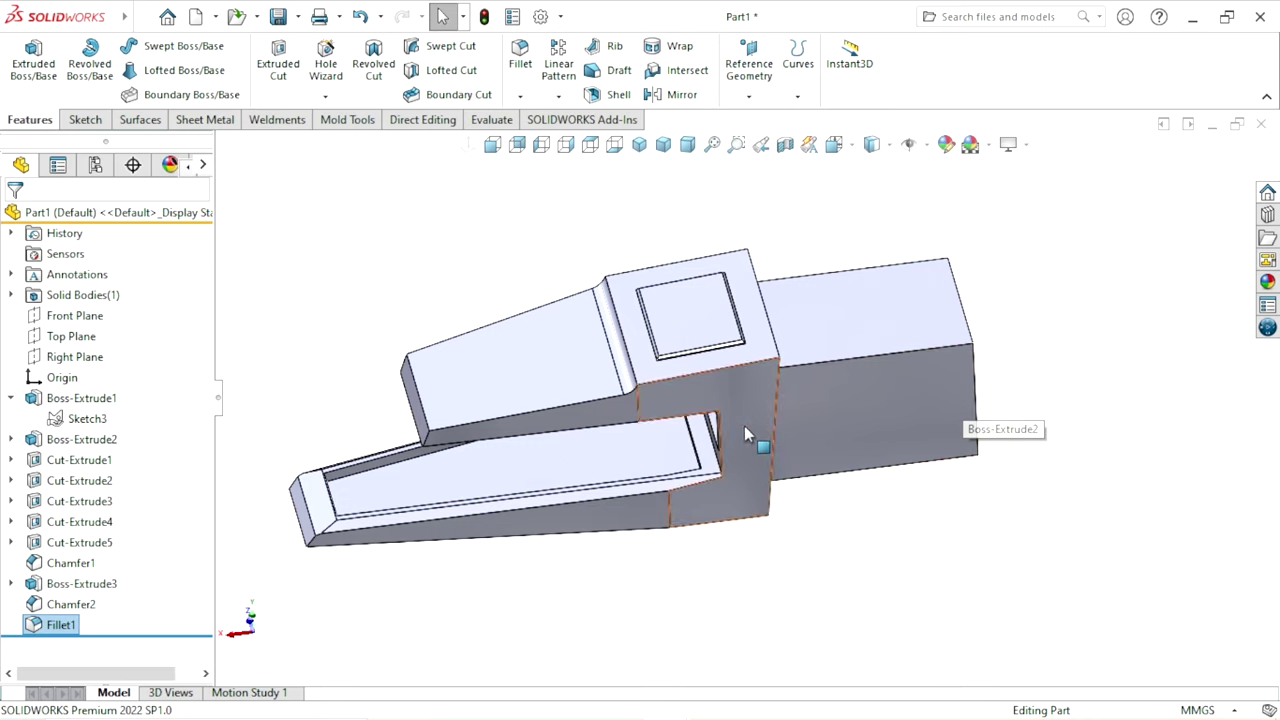
middle_drag(848, 465, 821, 449)
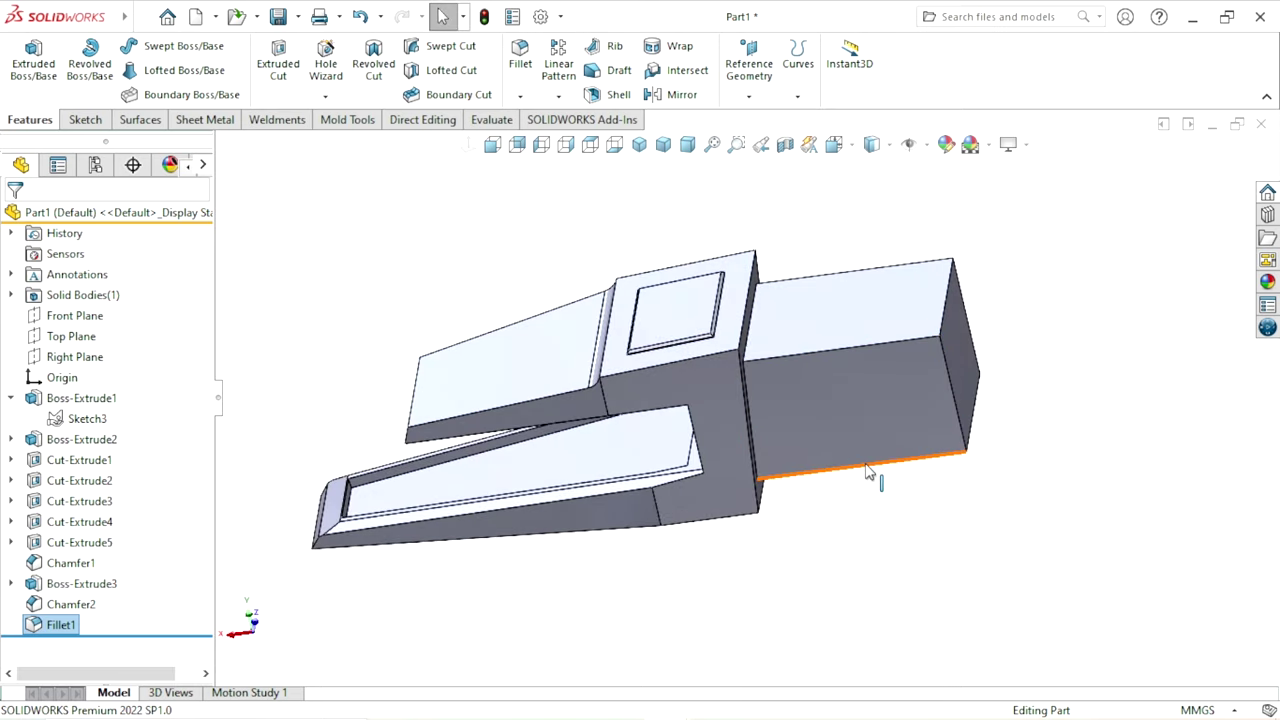
mouse_move(904, 430)
middle_down()
mouse_move(1012, 443)
mouse_move(674, 485)
middle_up()
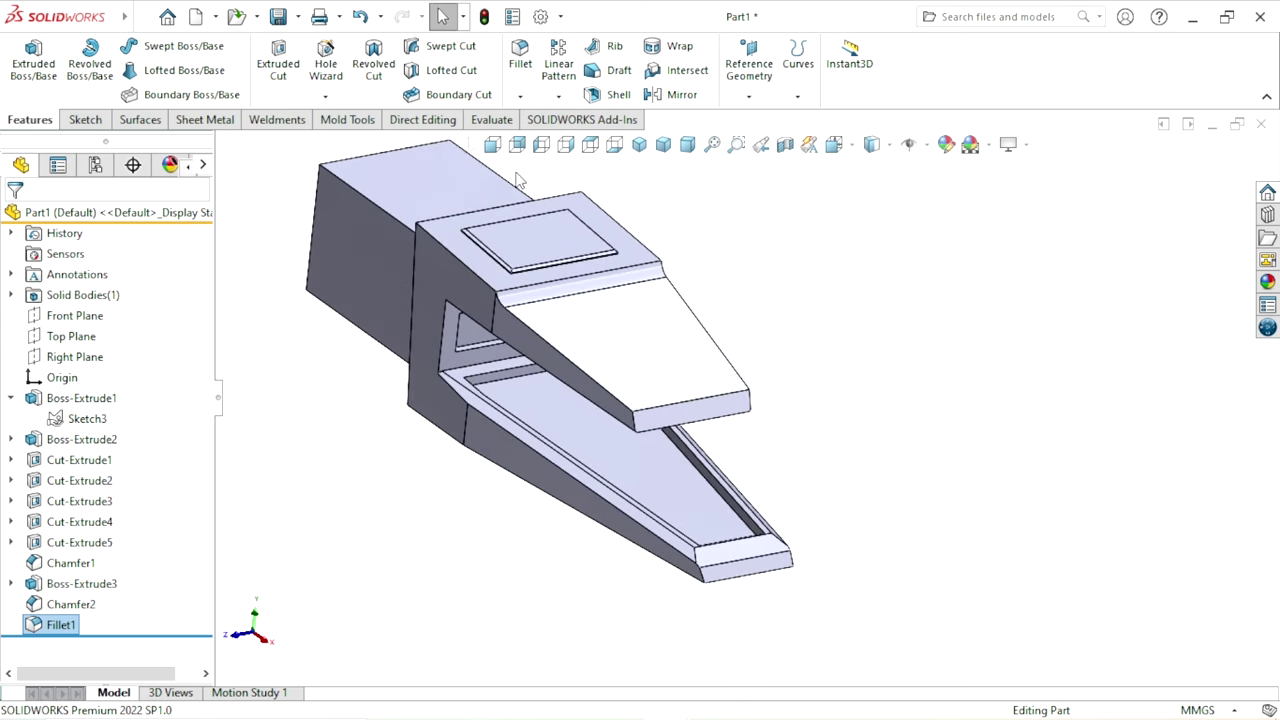
click(520, 96)
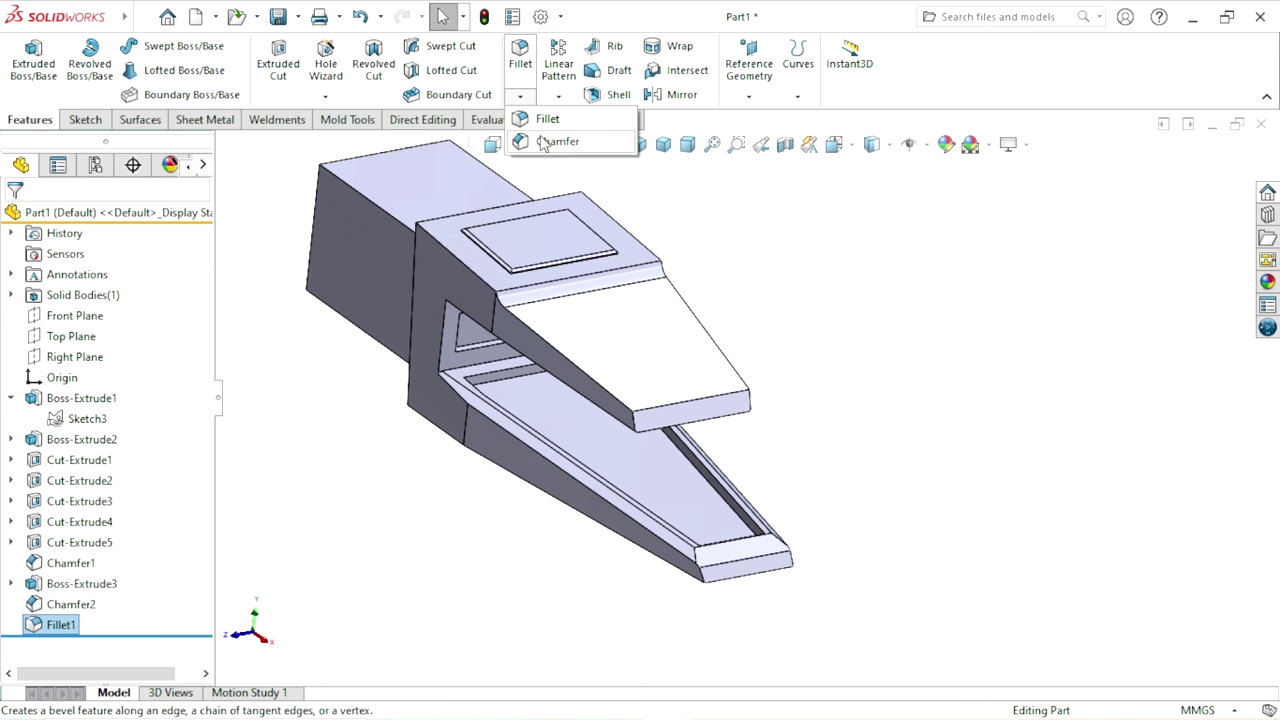
Start a new chamfer with a 3 mm distance.
click(543, 143)
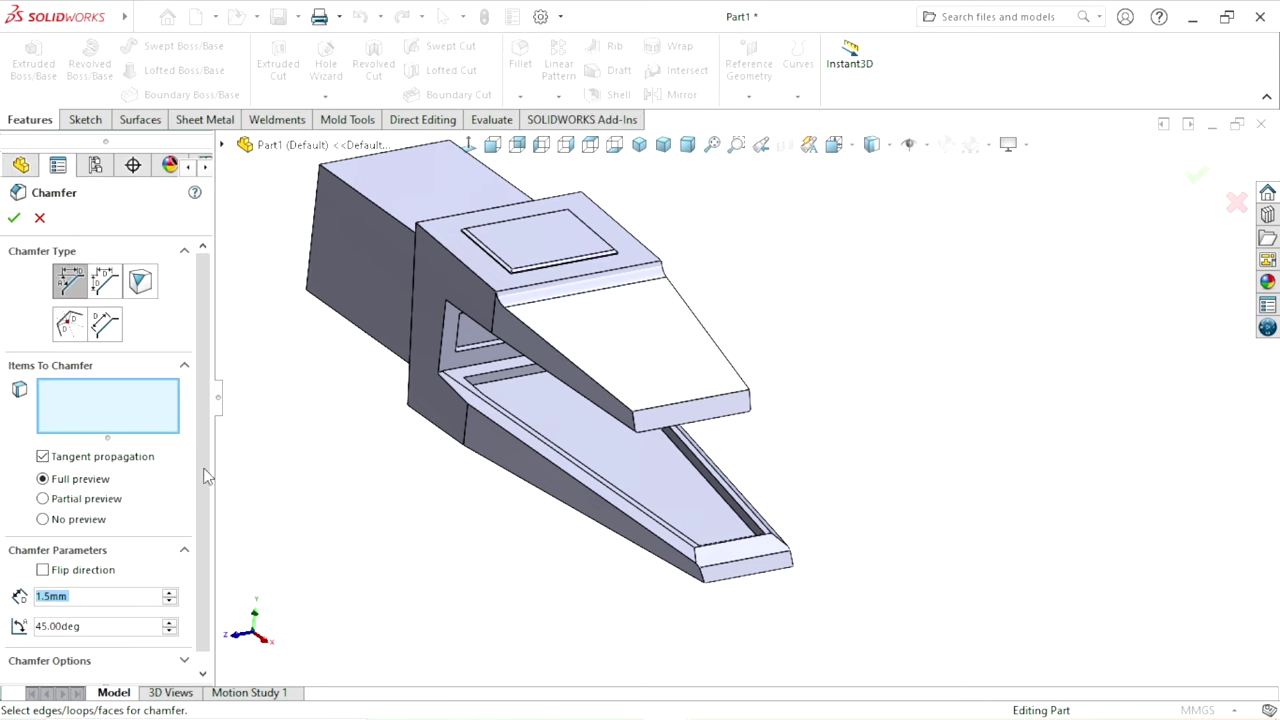
click(81, 596)
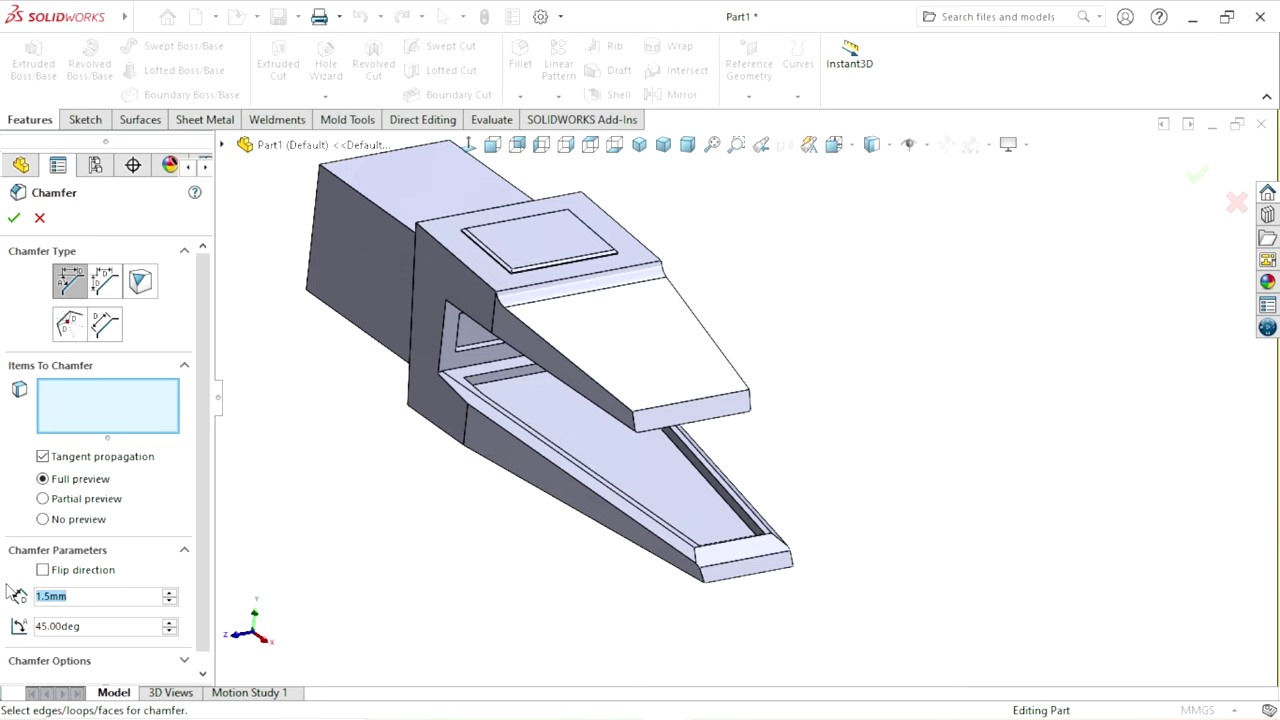
text(3)
key(Return)
scroll(443, 557, up, 2)
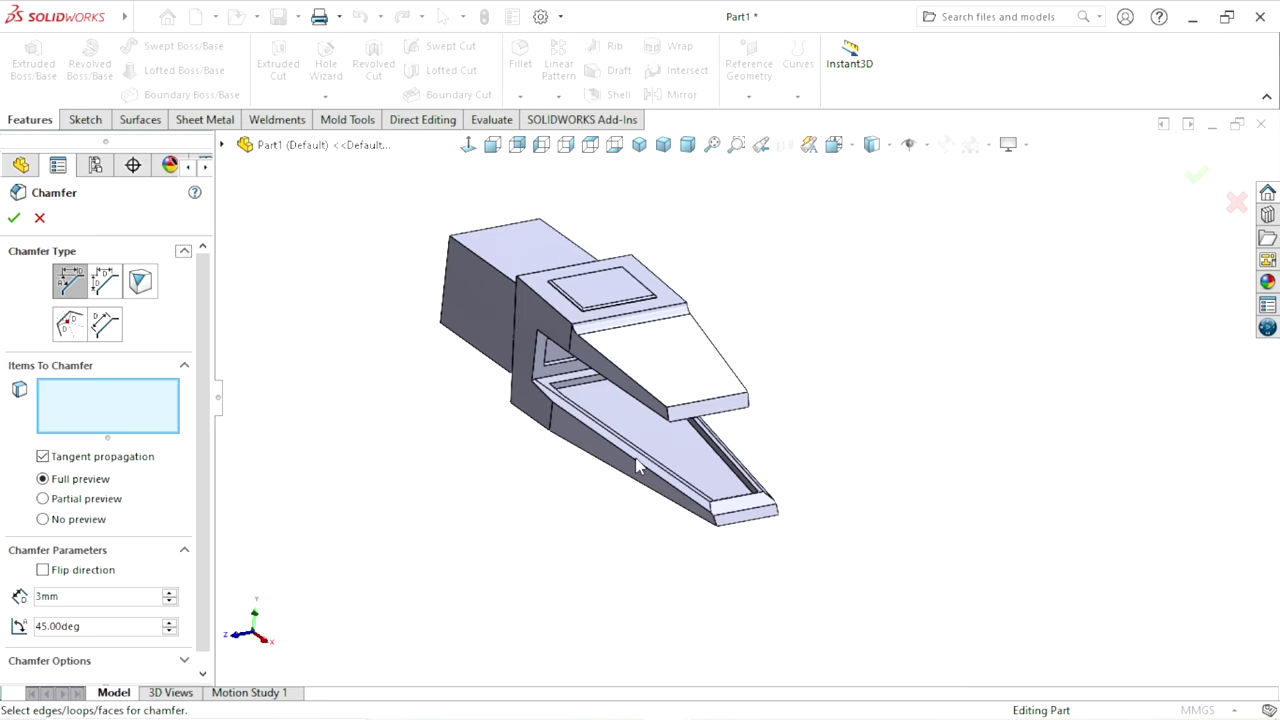
scroll(622, 417, down, 3)
scroll(580, 389, down, 2)
Select five lower-pocket edges for the 3 mm chamfer.
click(531, 349)
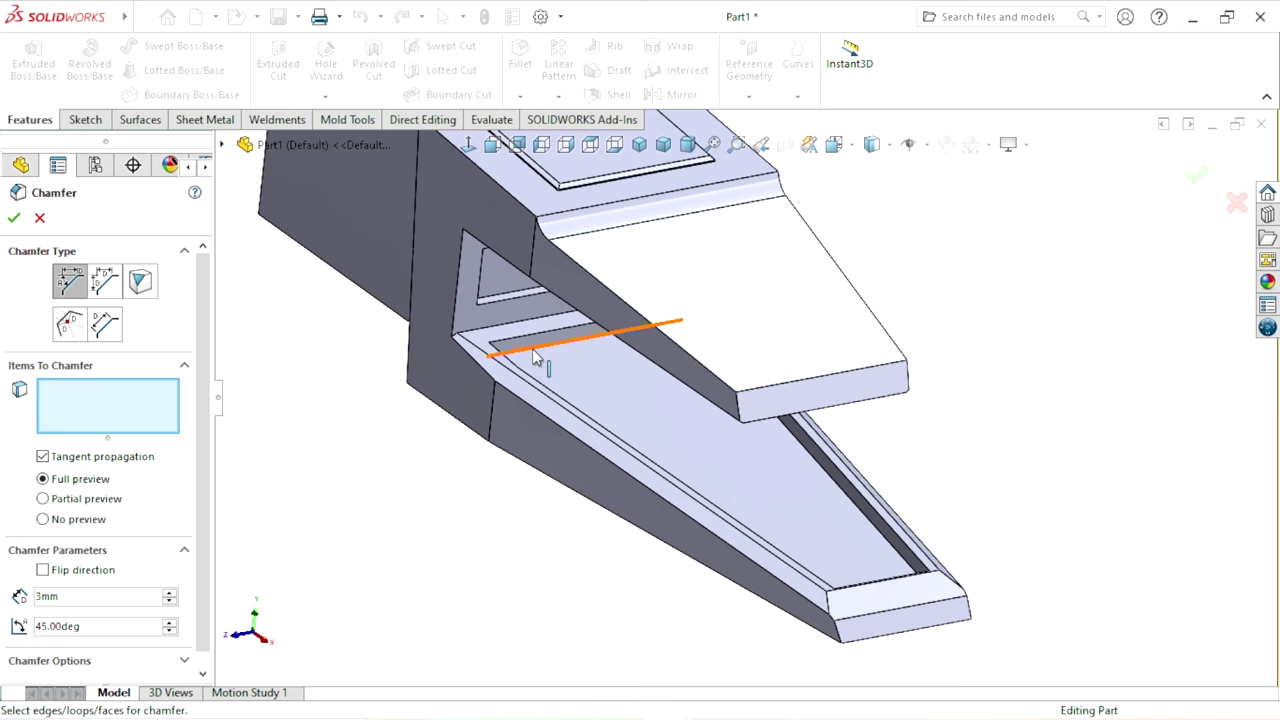
click(826, 483)
middle_drag(829, 509, 729, 539)
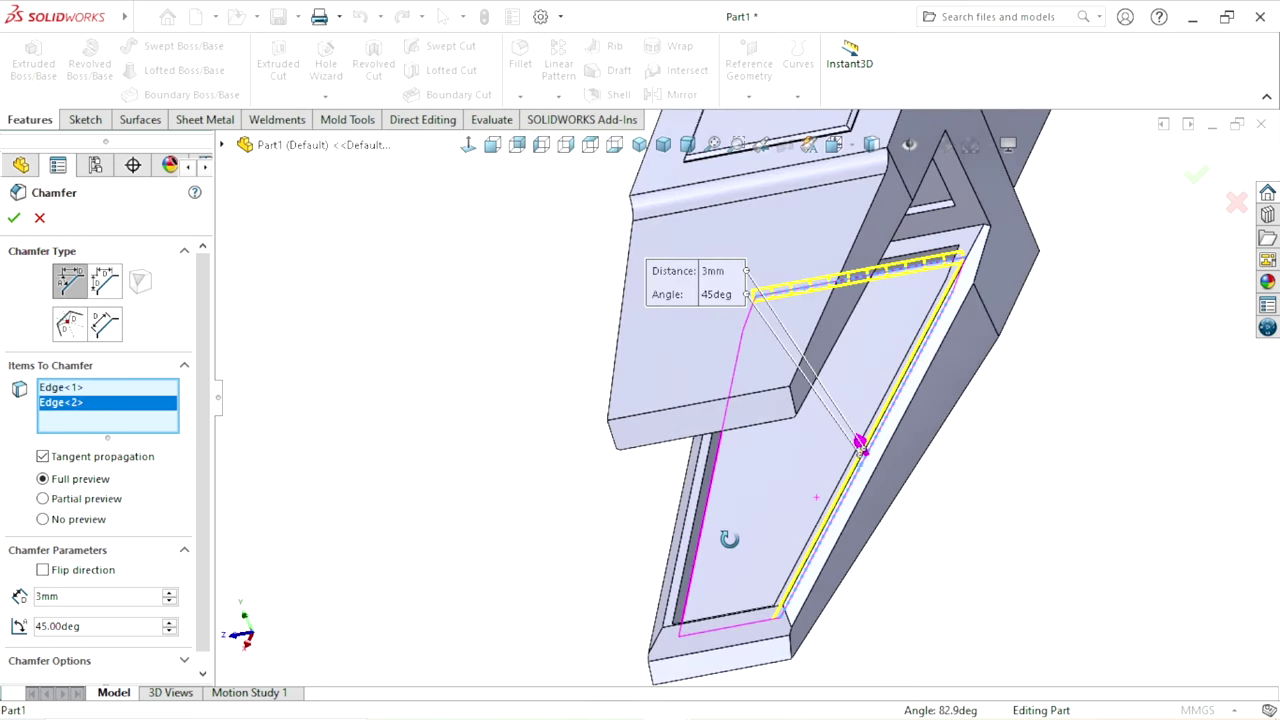
click(710, 512)
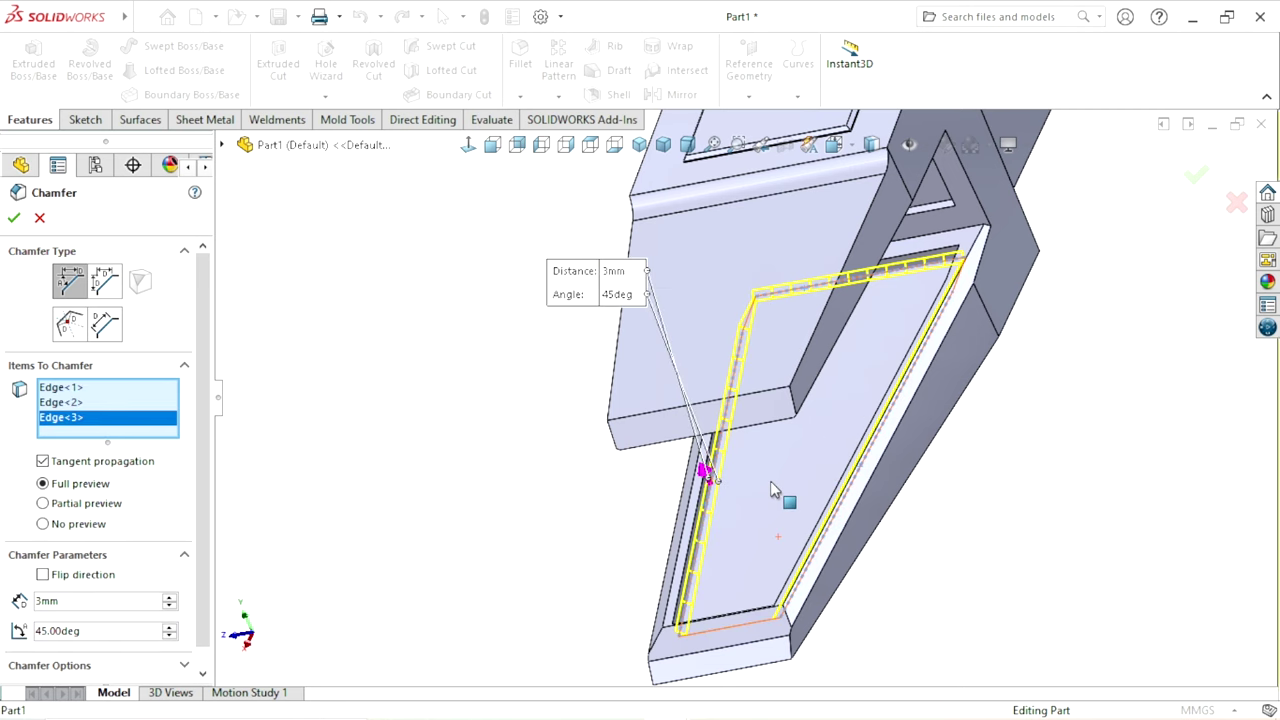
mouse_move(771, 490)
middle_down()
mouse_move(771, 591)
mouse_move(757, 591)
mouse_move(788, 490)
mouse_move(748, 537)
mouse_move(694, 563)
mouse_move(851, 378)
mouse_move(877, 386)
middle_up()
click(698, 514)
scroll(590, 213, down, 3)
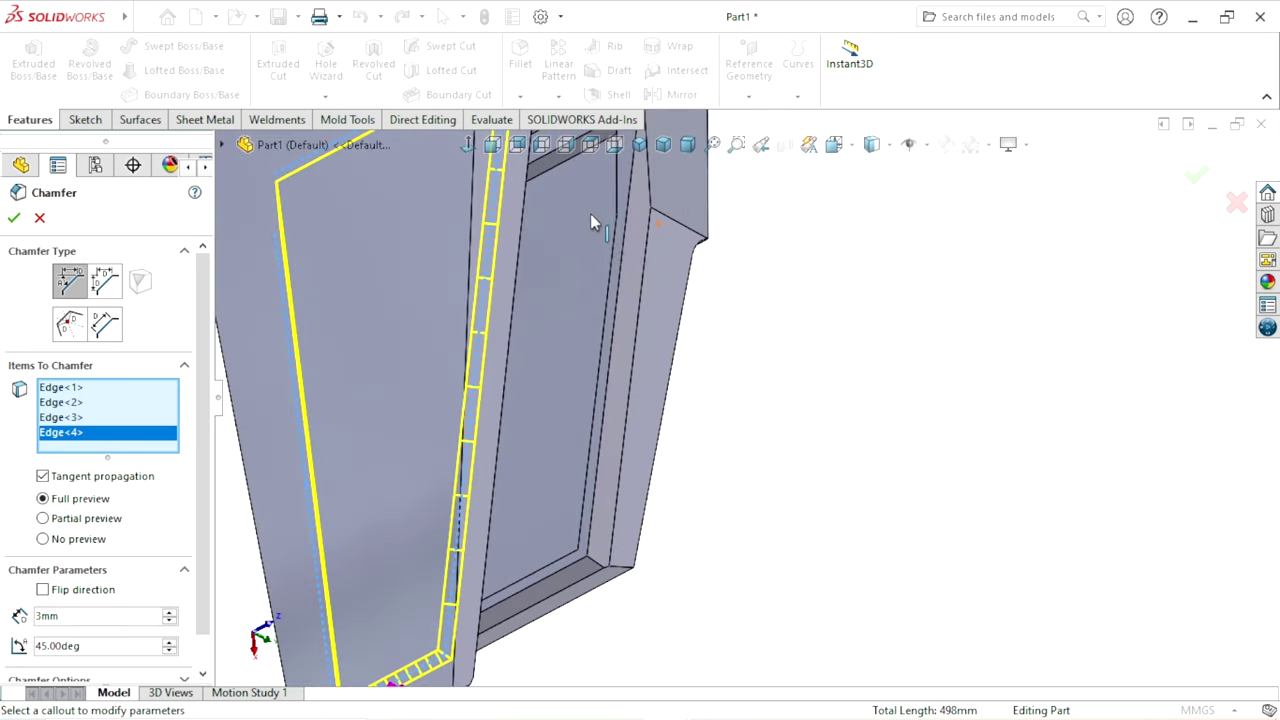
scroll(586, 192, down, 3)
click(560, 190)
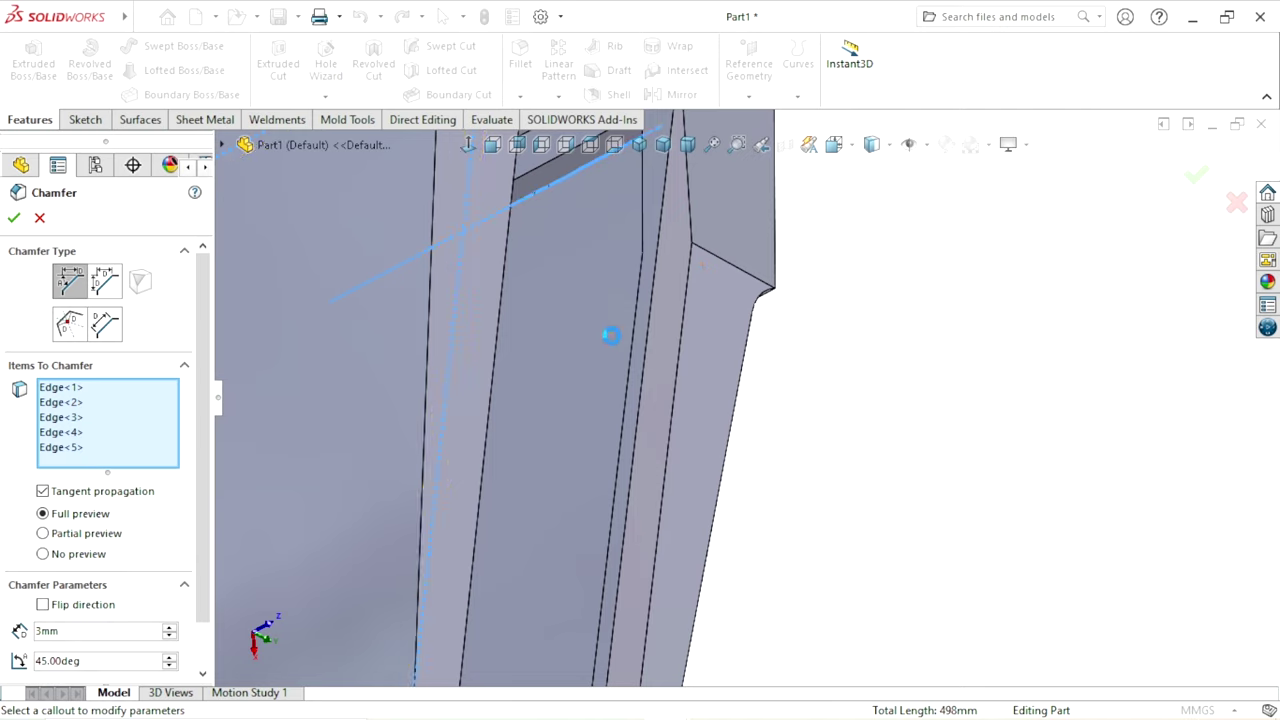
Add four more prong and pocket edges to the chamfer.
mouse_move(609, 334)
middle_down()
mouse_move(631, 400)
mouse_move(717, 371)
mouse_move(760, 337)
mouse_move(745, 345)
middle_up()
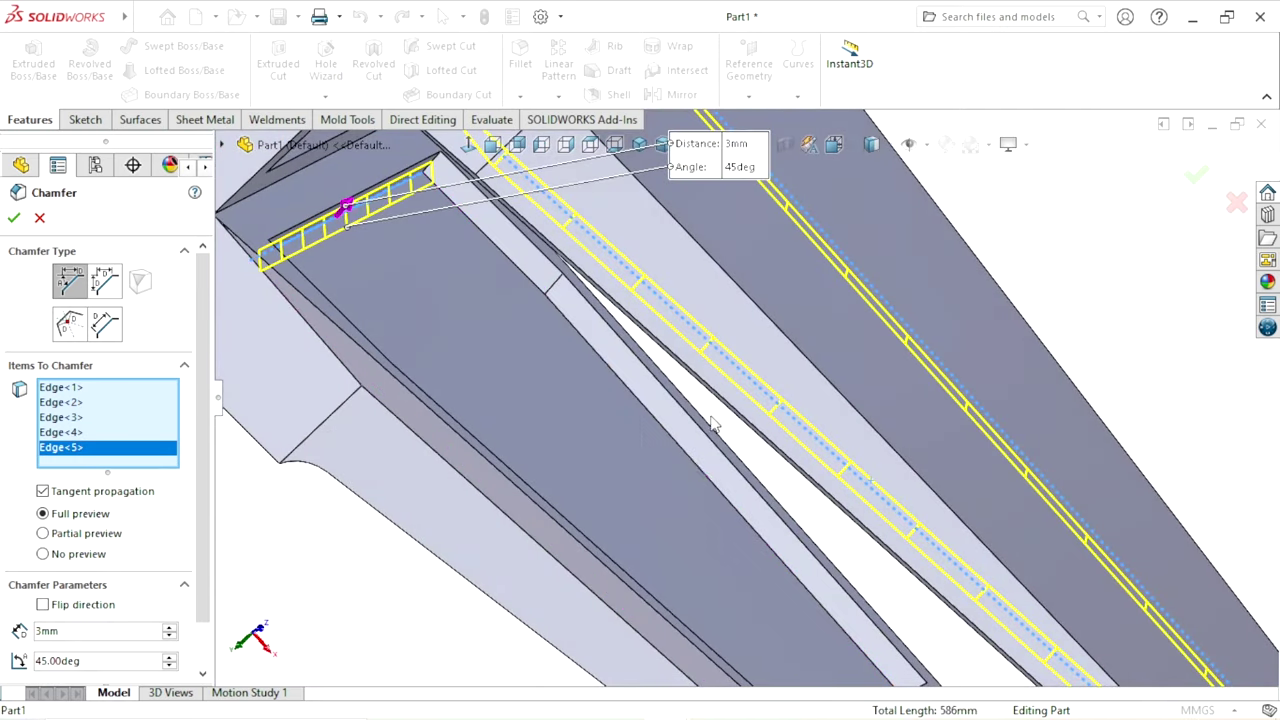
click(690, 465)
mouse_move(690, 465)
middle_down()
mouse_move(594, 491)
mouse_move(580, 489)
mouse_move(649, 457)
mouse_move(543, 468)
mouse_move(451, 451)
mouse_move(551, 434)
middle_up()
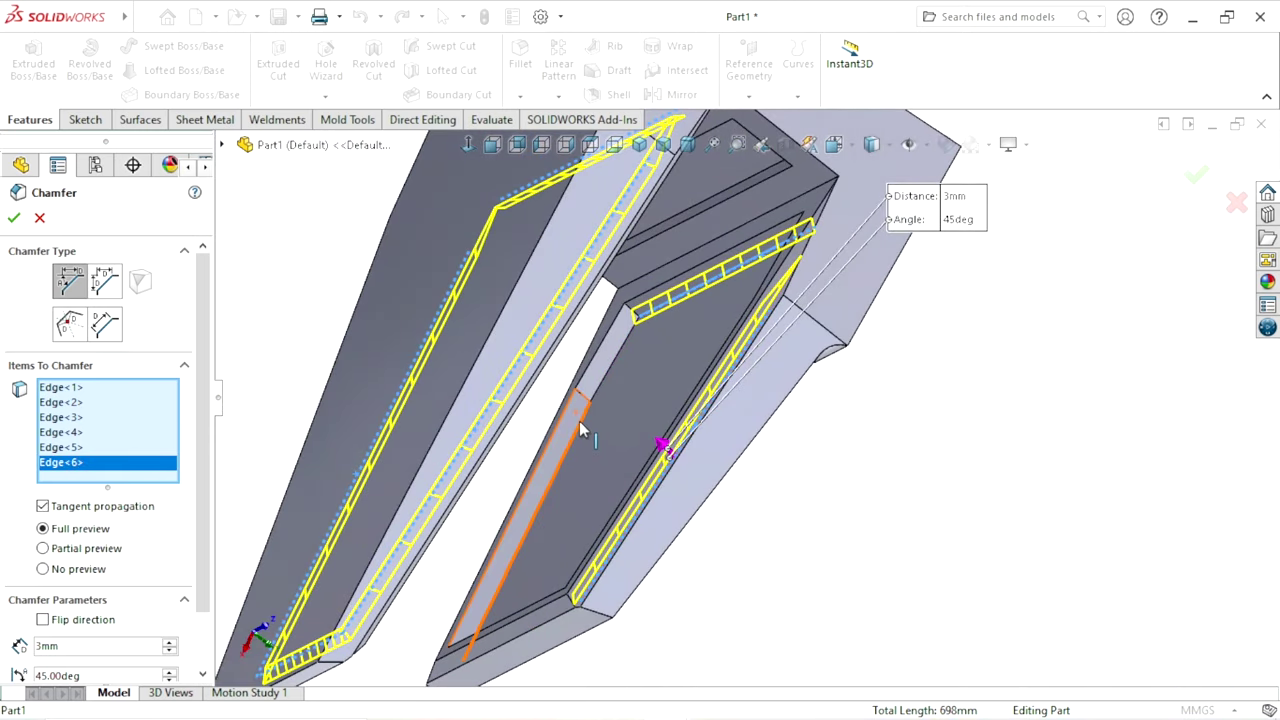
click(581, 428)
click(625, 355)
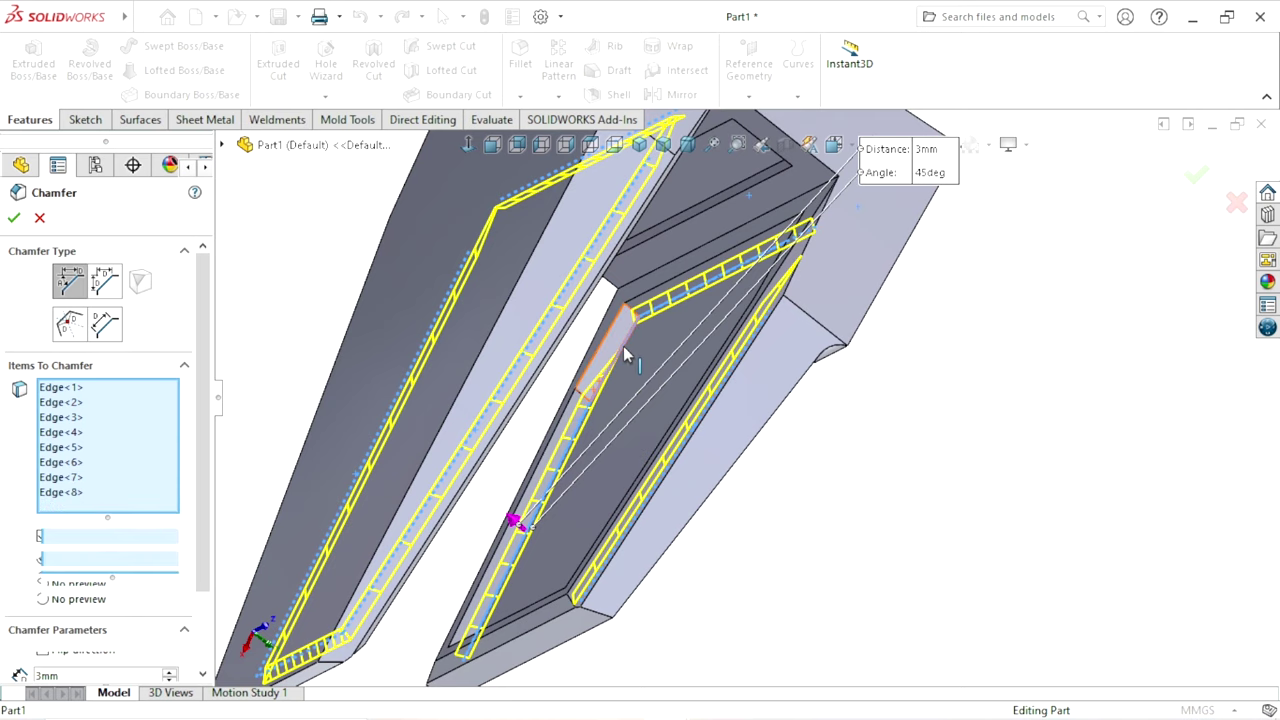
mouse_move(606, 505)
middle_down()
mouse_move(703, 437)
mouse_move(430, 400)
middle_up()
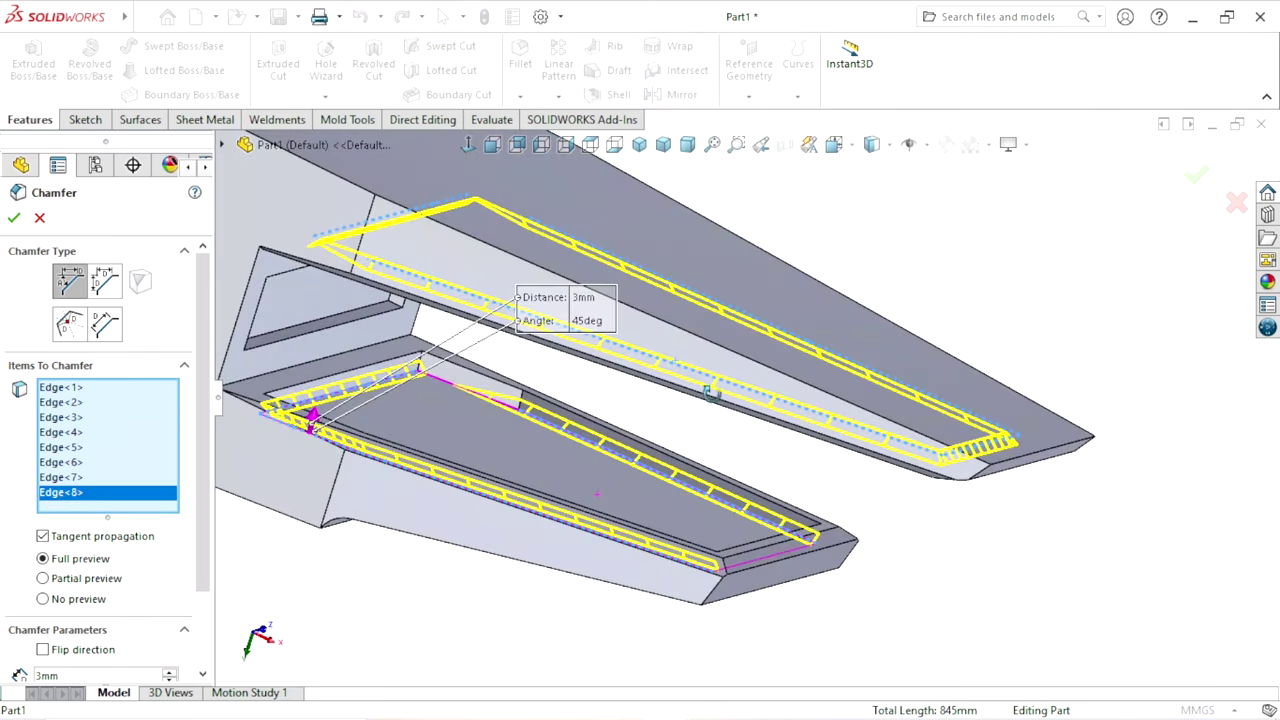
click(440, 390)
middle_drag(505, 475, 447, 507)
Add the remaining prong edge, inner pocket edge and pocket end edge to the chamfer.
mouse_move(656, 487)
middle_down()
mouse_move(700, 557)
mouse_move(762, 483)
middle_up()
click(748, 487)
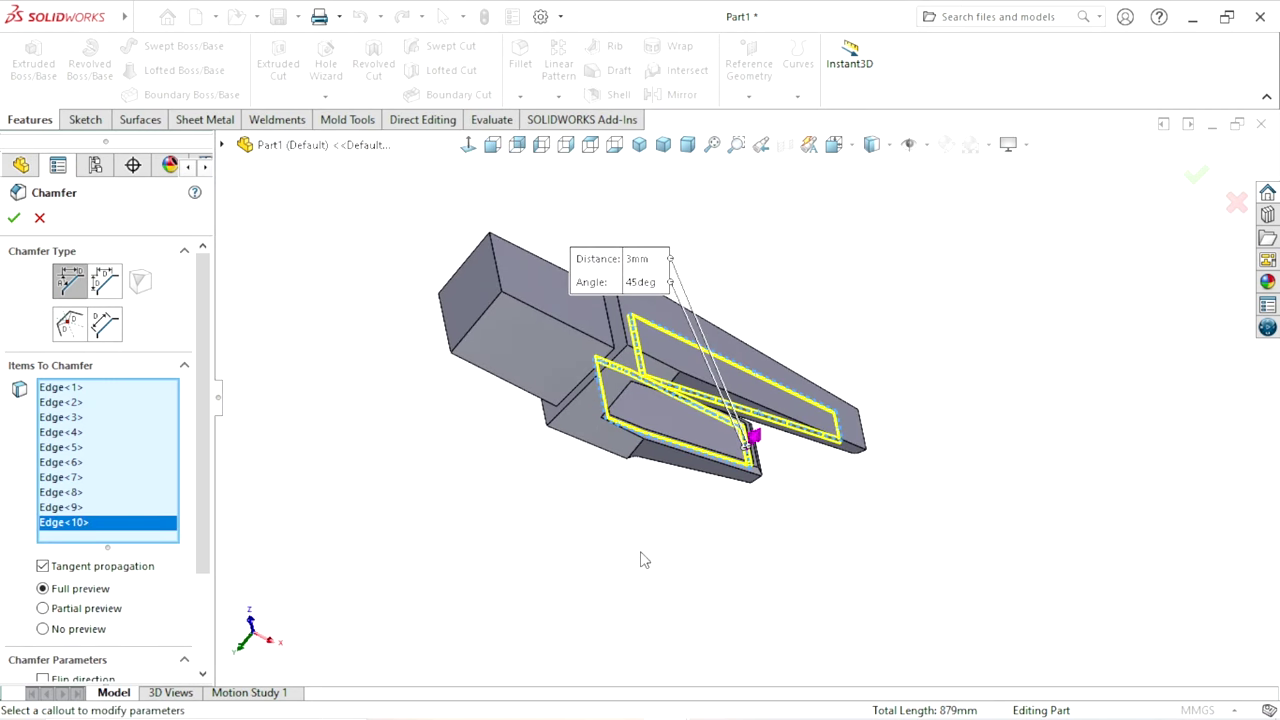
middle_drag(646, 557, 733, 247)
scroll(663, 480, down, 2)
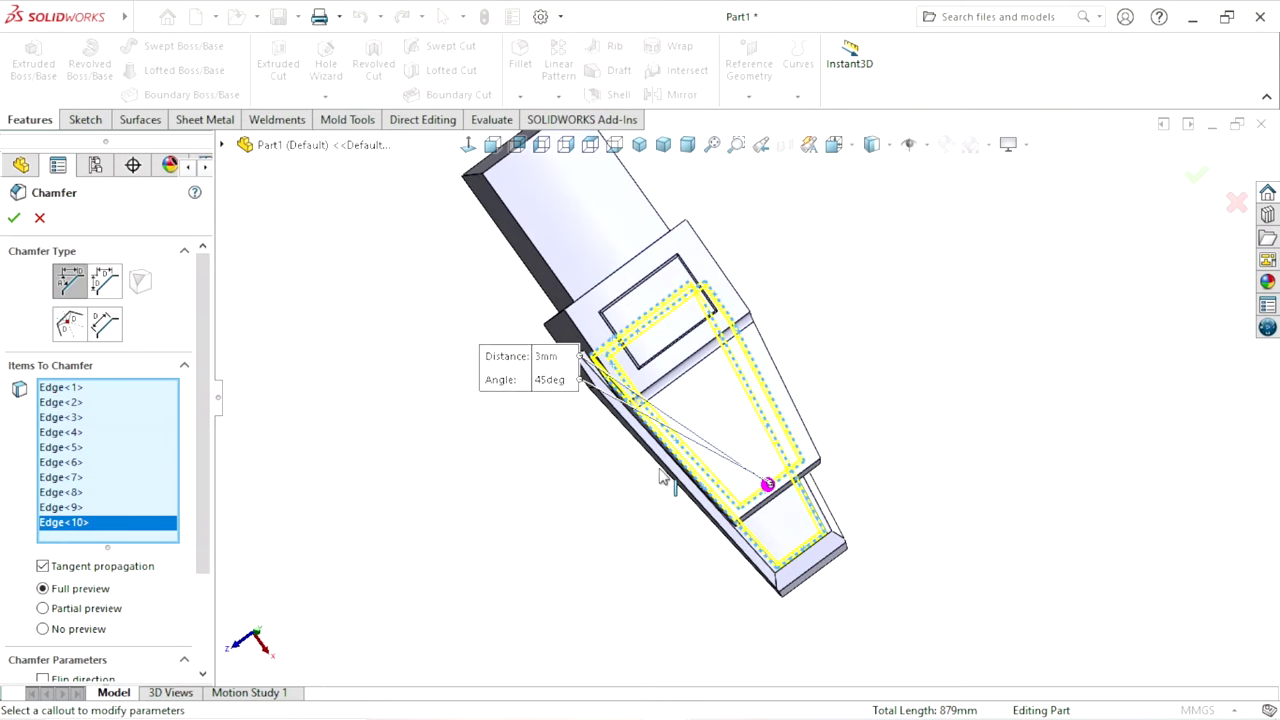
middle_drag(663, 480, 683, 378)
scroll(684, 385, down, 2)
scroll(681, 372, down, 2)
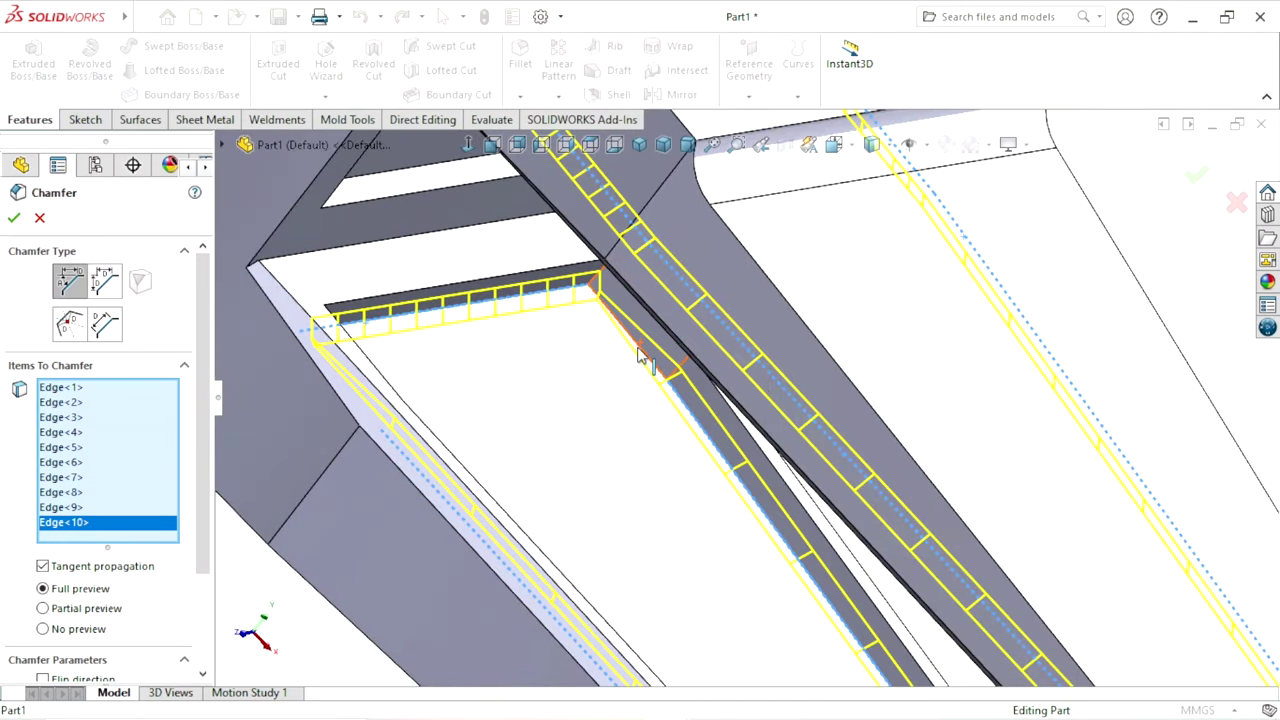
click(640, 355)
mouse_move(640, 355)
middle_down()
mouse_move(537, 455)
mouse_move(423, 408)
mouse_move(380, 415)
middle_up()
click(585, 412)
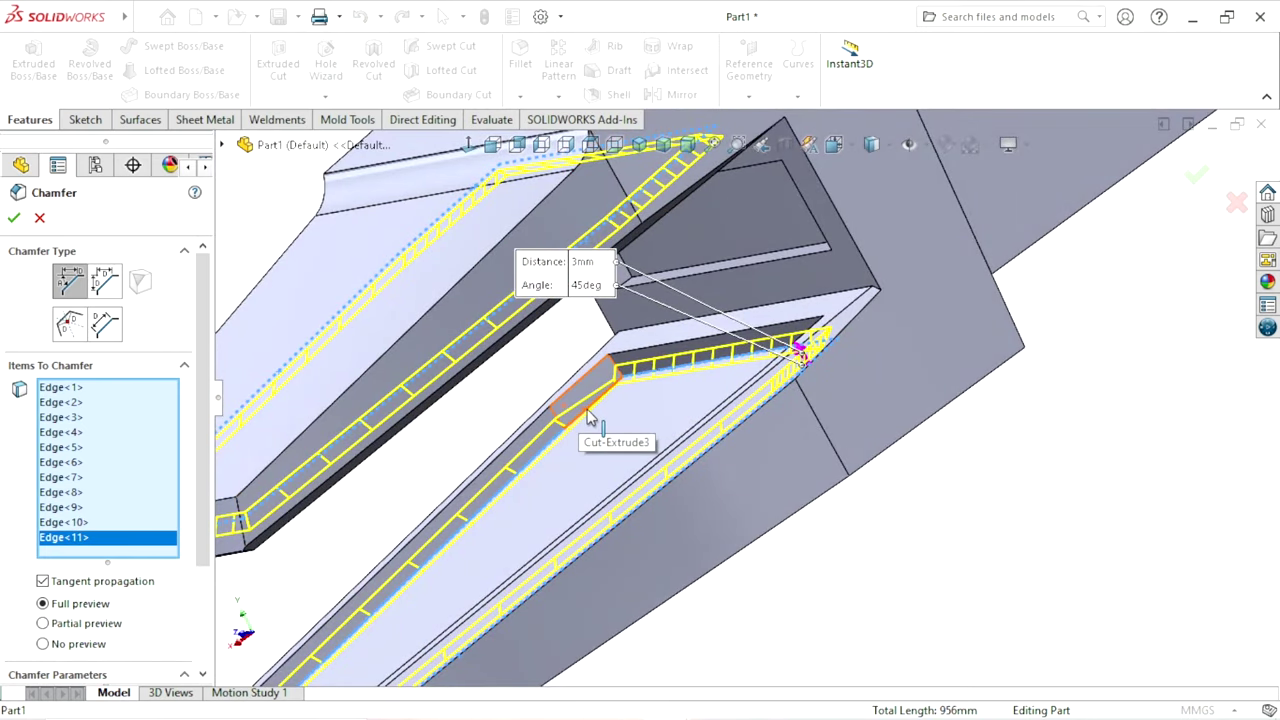
Add the window opening's lower and right vertical edges to the chamfer.
mouse_move(573, 530)
middle_down()
mouse_move(628, 452)
mouse_move(657, 451)
middle_up()
scroll(657, 451, up, 2)
scroll(573, 475, down, 2)
middle_drag(573, 475, 634, 443)
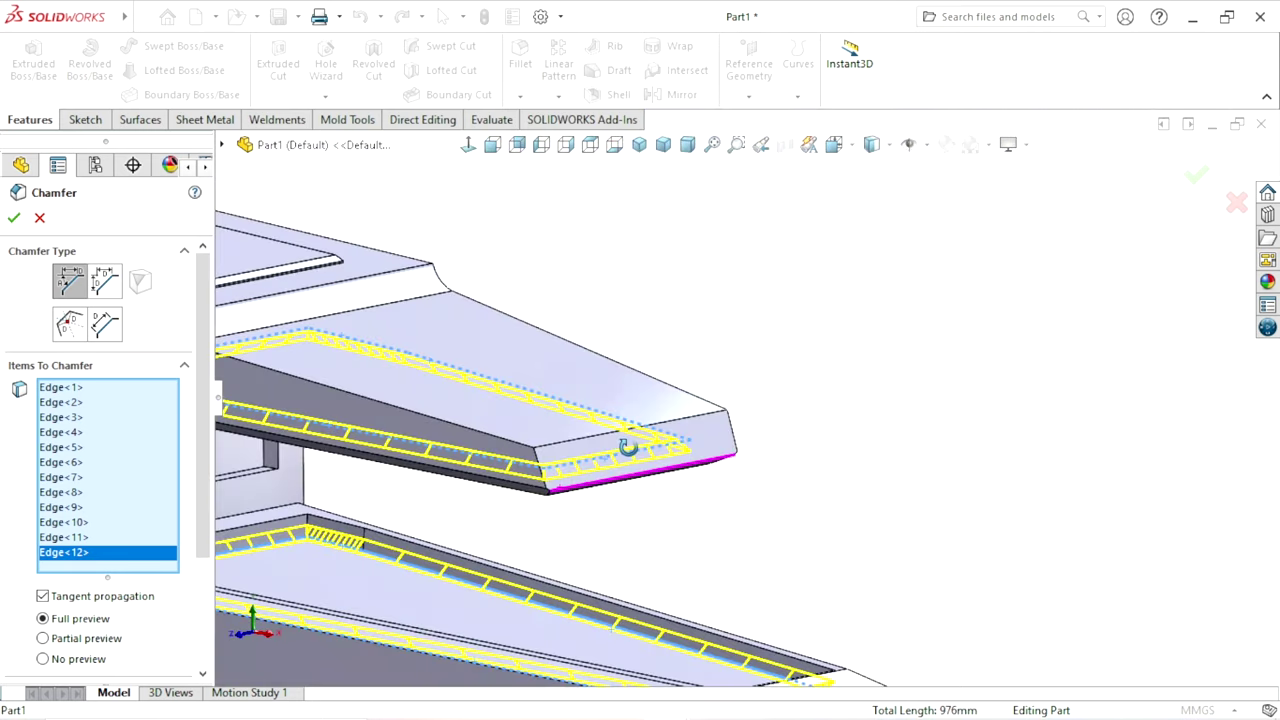
scroll(420, 466, up, 1)
scroll(533, 478, down, 2)
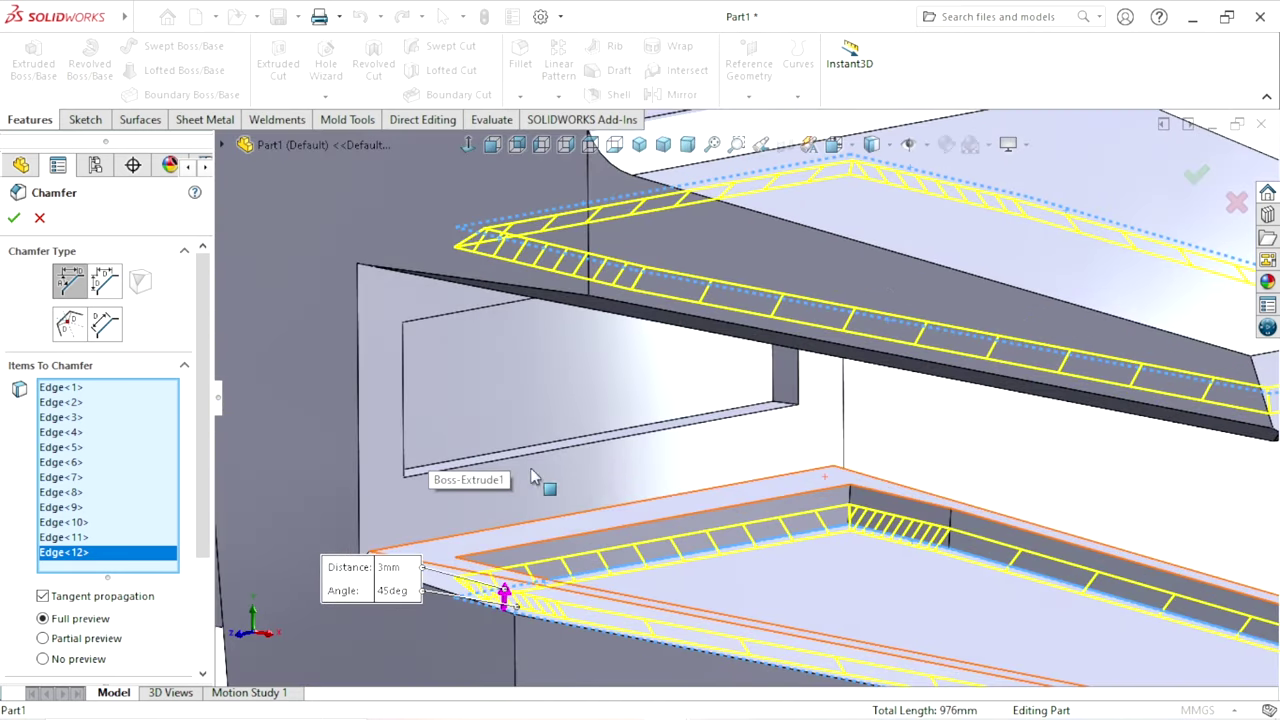
click(681, 424)
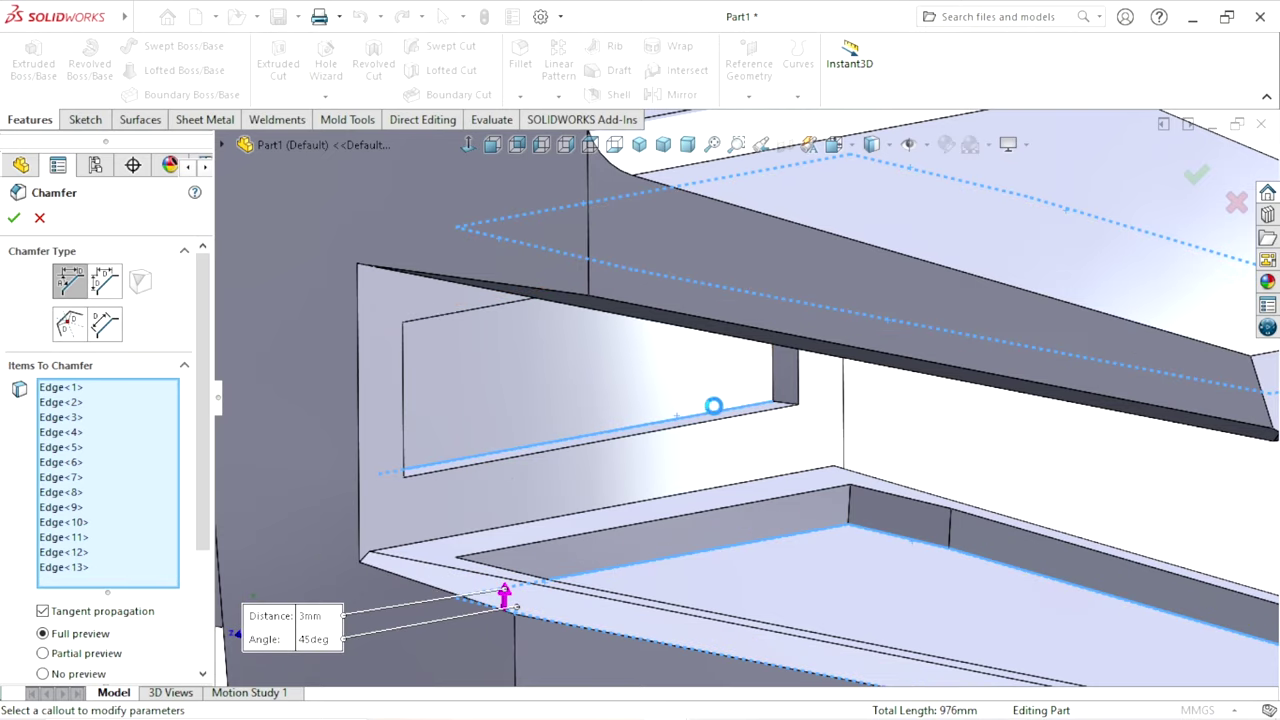
click(775, 378)
Add the window's left and top edges and create Chamfer3 at 3 mm, 45°.
middle_drag(580, 463, 441, 377)
click(441, 377)
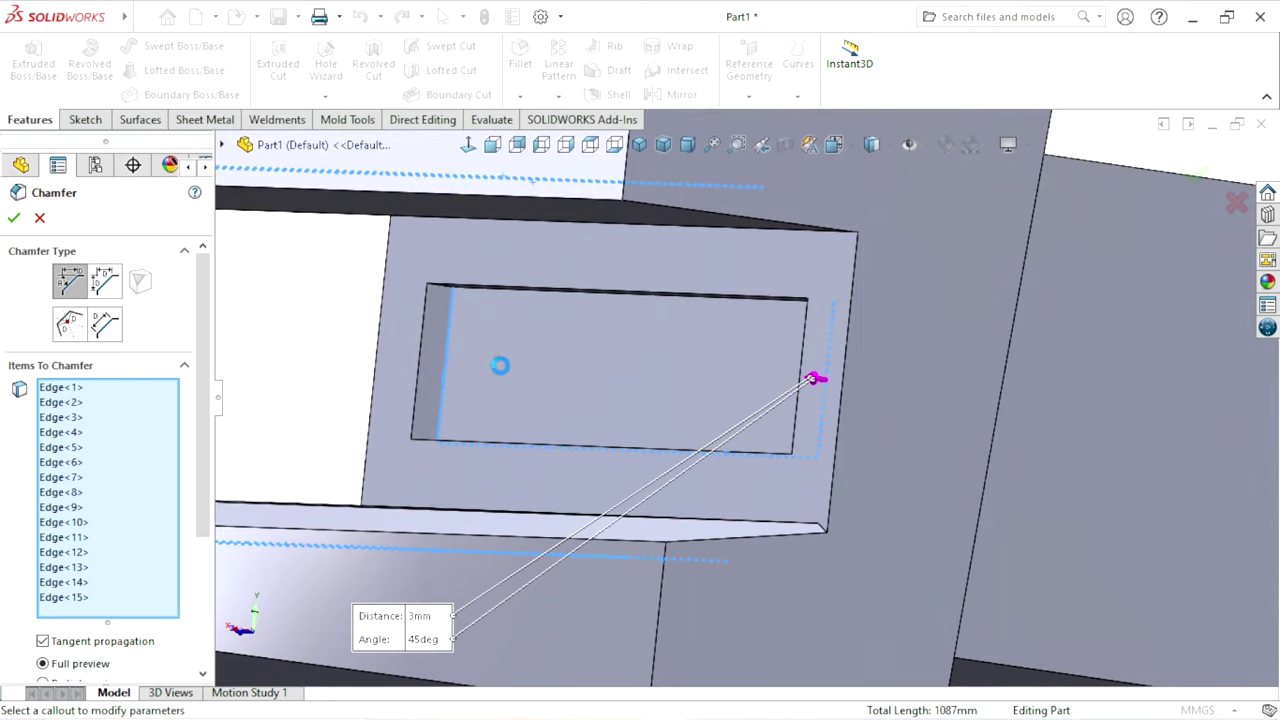
mouse_move(520, 426)
middle_down()
mouse_move(546, 363)
mouse_move(657, 367)
mouse_move(641, 318)
mouse_move(625, 438)
middle_up()
click(645, 300)
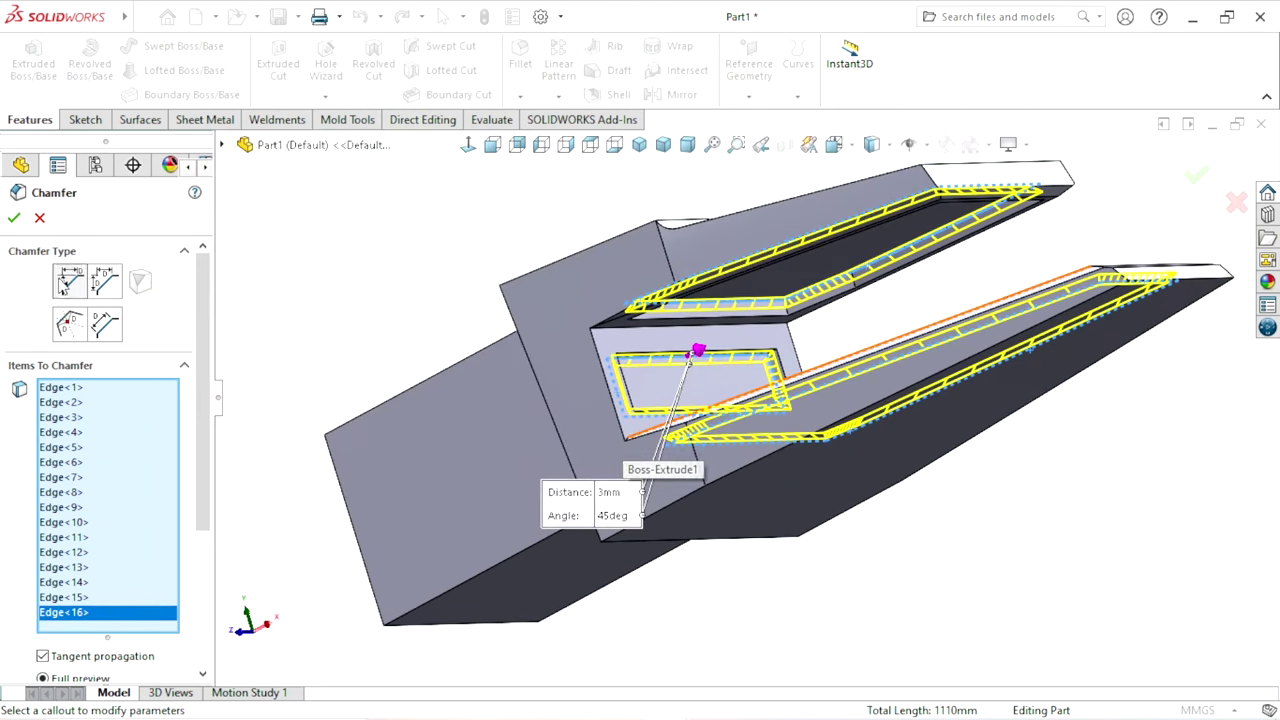
click(13, 218)
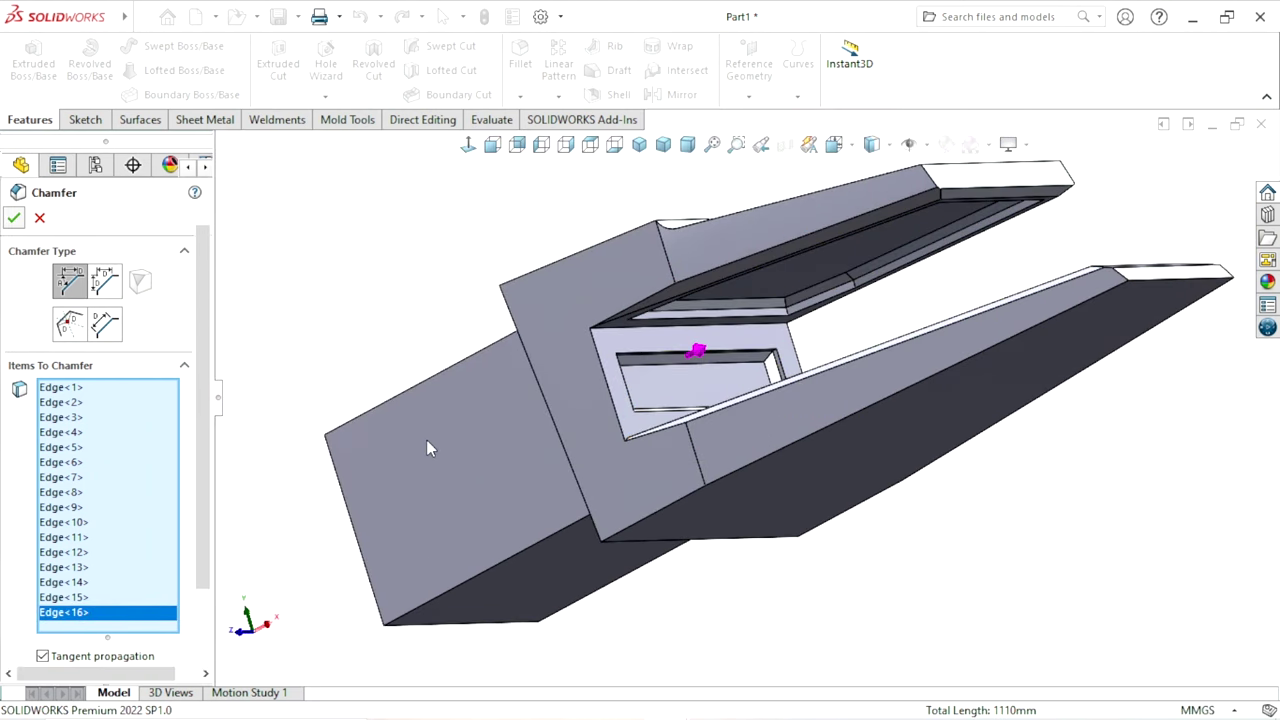
scroll(800, 425, up, 3)
mouse_move(800, 425)
middle_down()
mouse_move(706, 528)
mouse_move(667, 531)
middle_up()
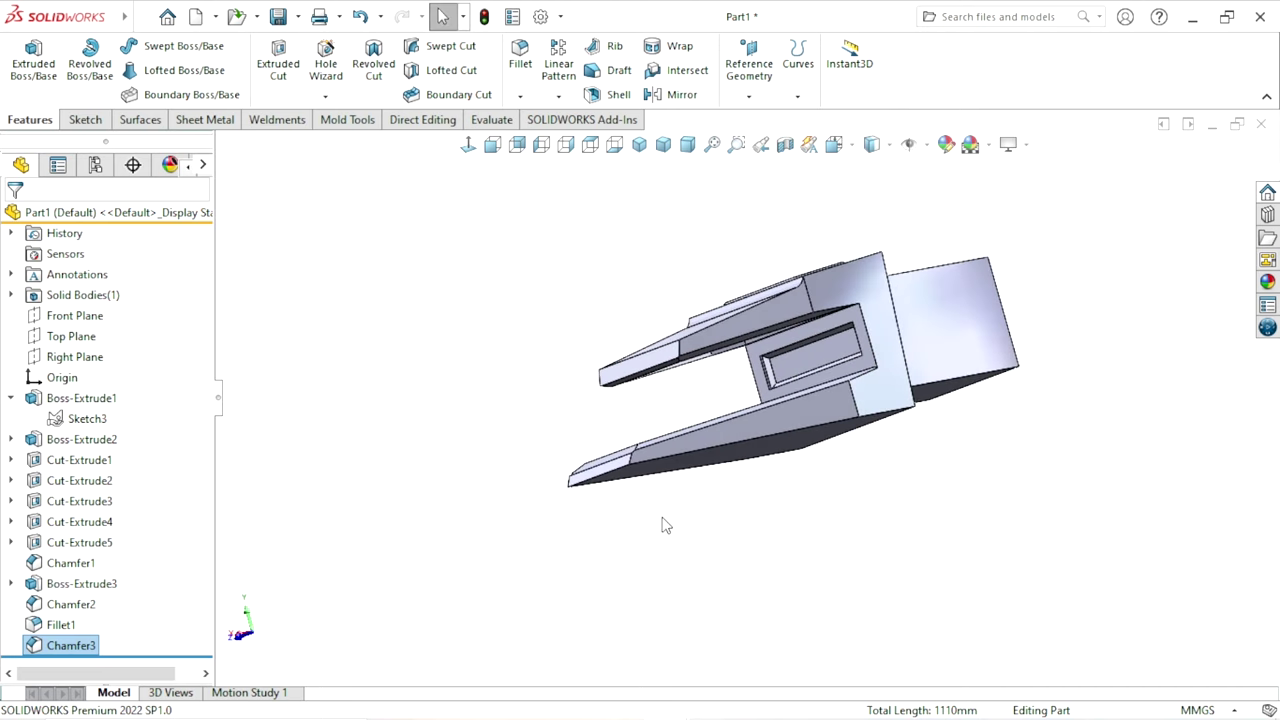
Orbit the chamfered fork to inspect it and bring the raised pad into view.
mouse_move(710, 524)
middle_down()
mouse_move(817, 494)
mouse_move(797, 431)
mouse_move(703, 517)
mouse_move(817, 385)
mouse_move(806, 491)
mouse_move(788, 521)
mouse_move(605, 485)
middle_up()
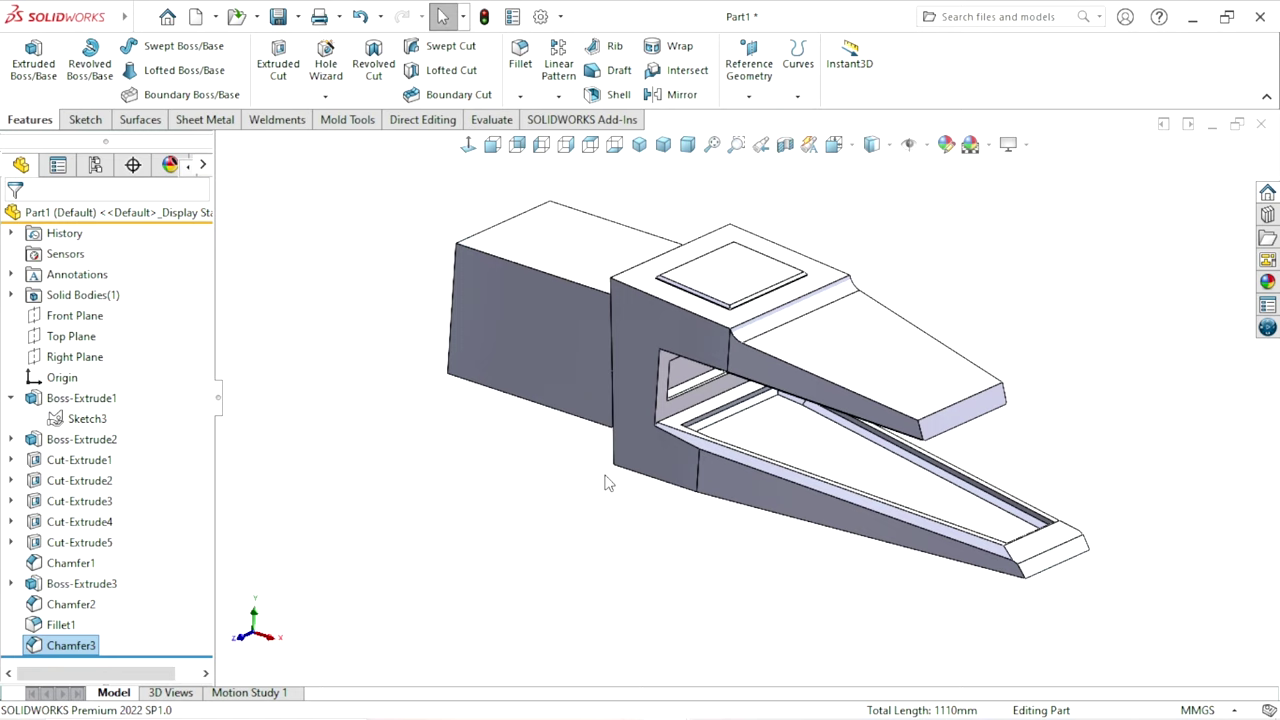
scroll(700, 457, up, 2)
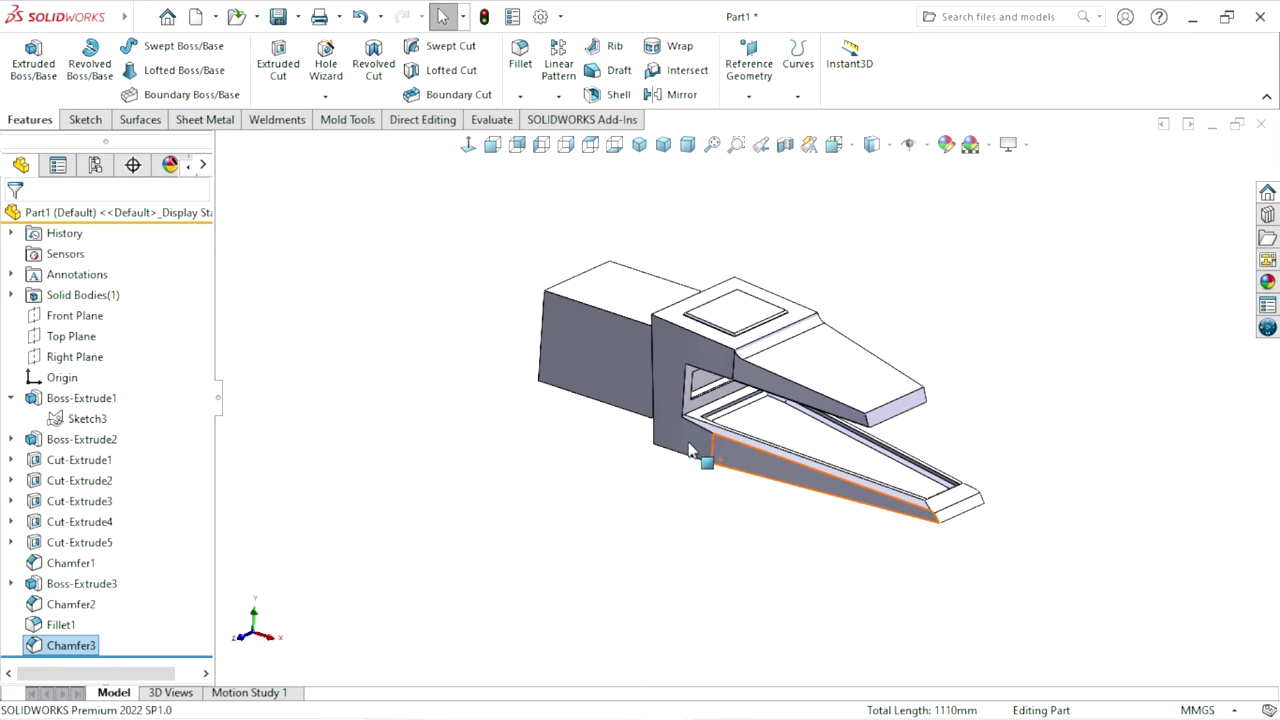
scroll(694, 486, down, 2)
mouse_move(662, 478)
middle_down()
mouse_move(668, 505)
mouse_move(769, 494)
middle_up()
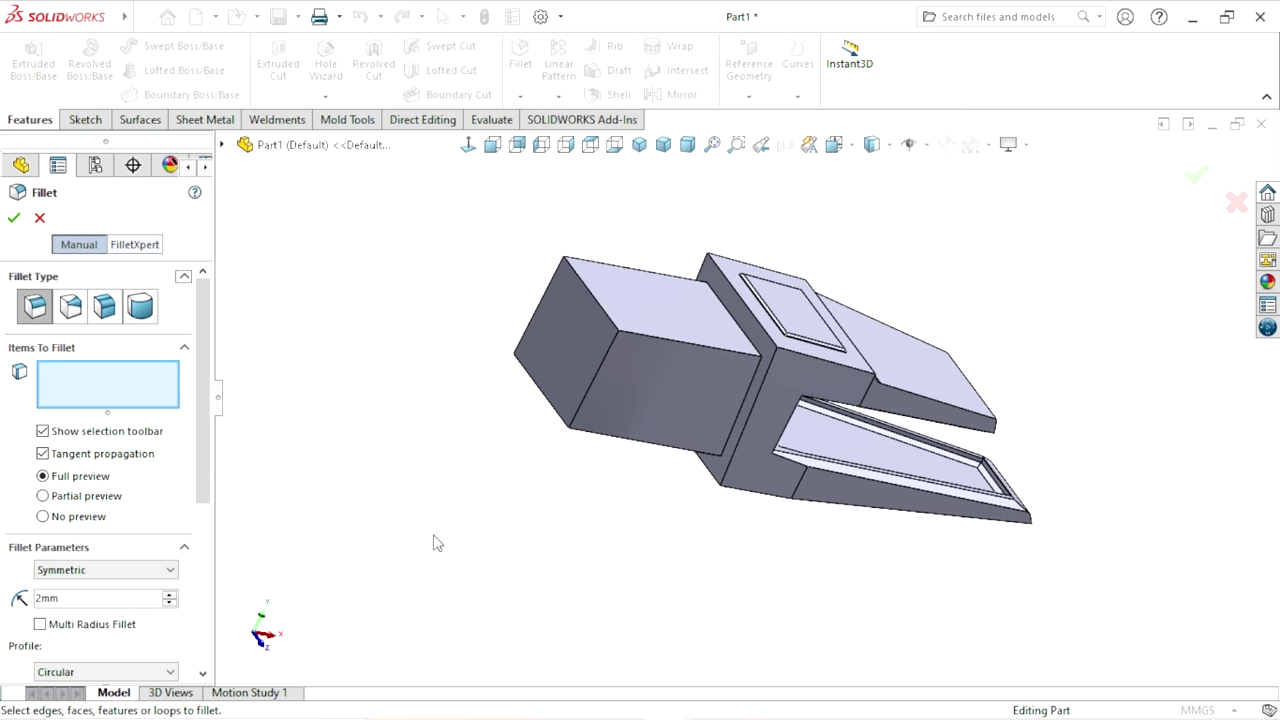
Round the four raised-pad edges with a 2 mm radius as Fillet2.
click(752, 318)
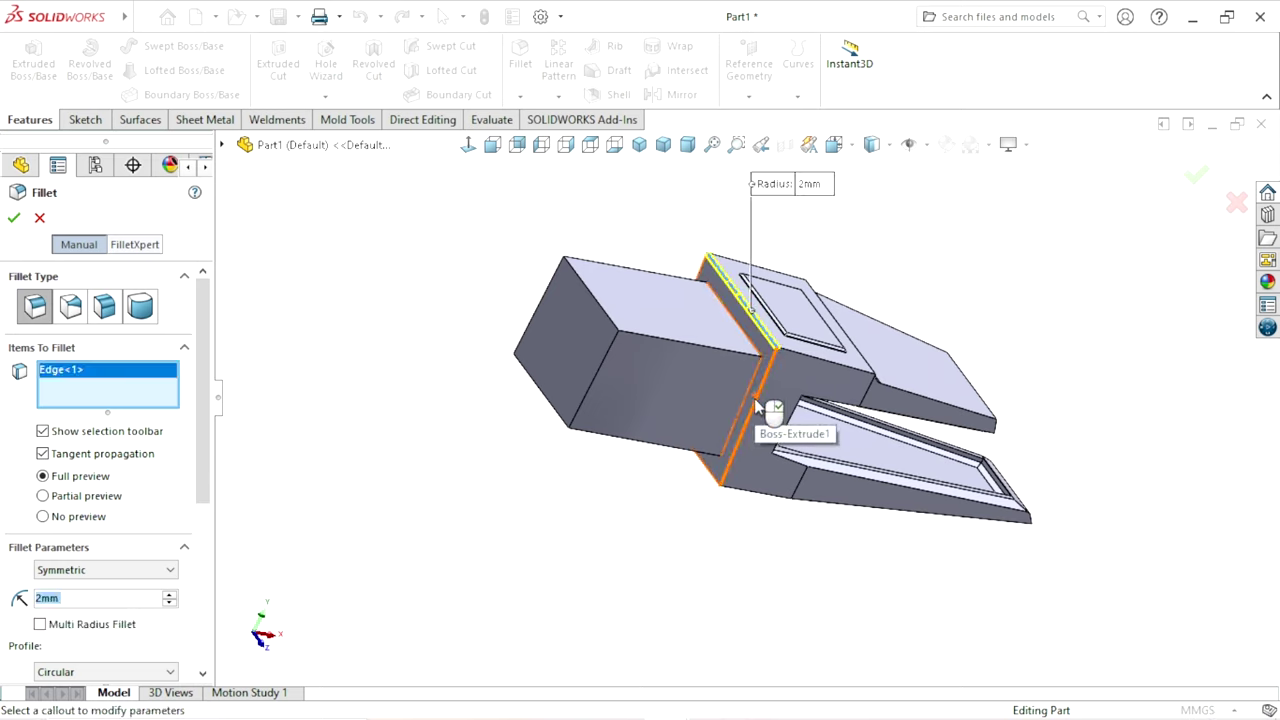
click(771, 449)
middle_drag(771, 449, 771, 434)
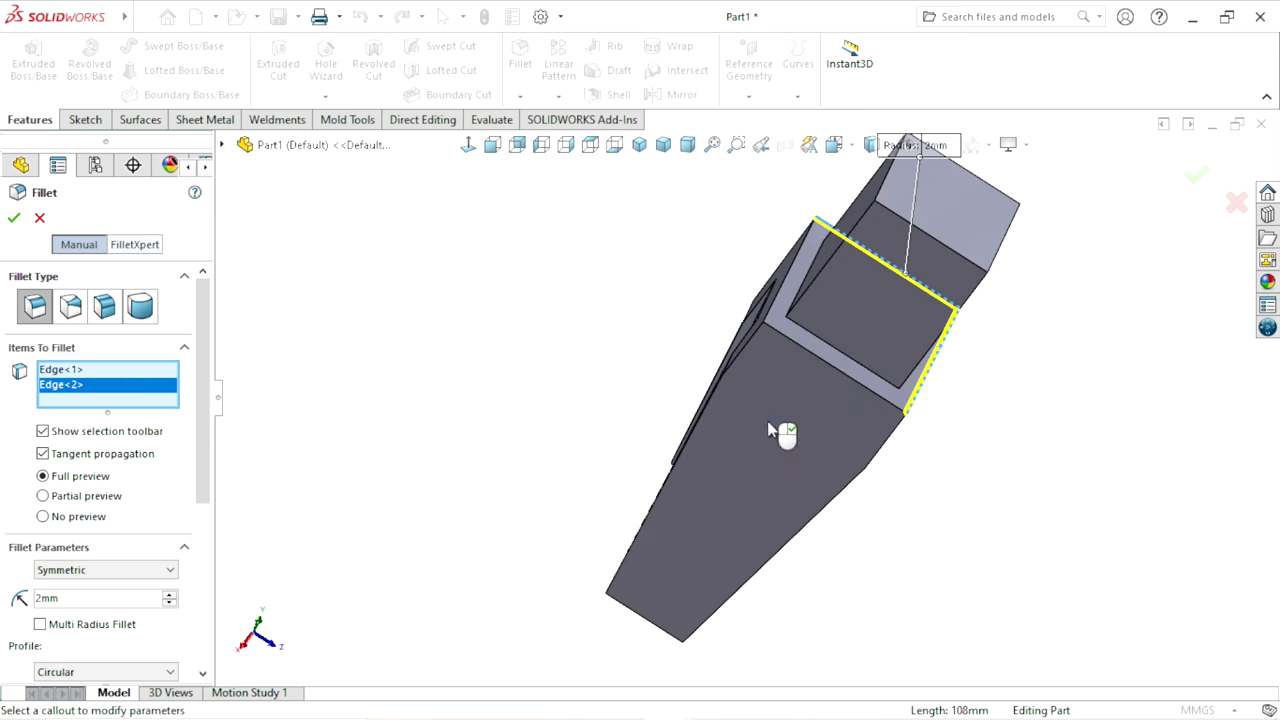
click(846, 381)
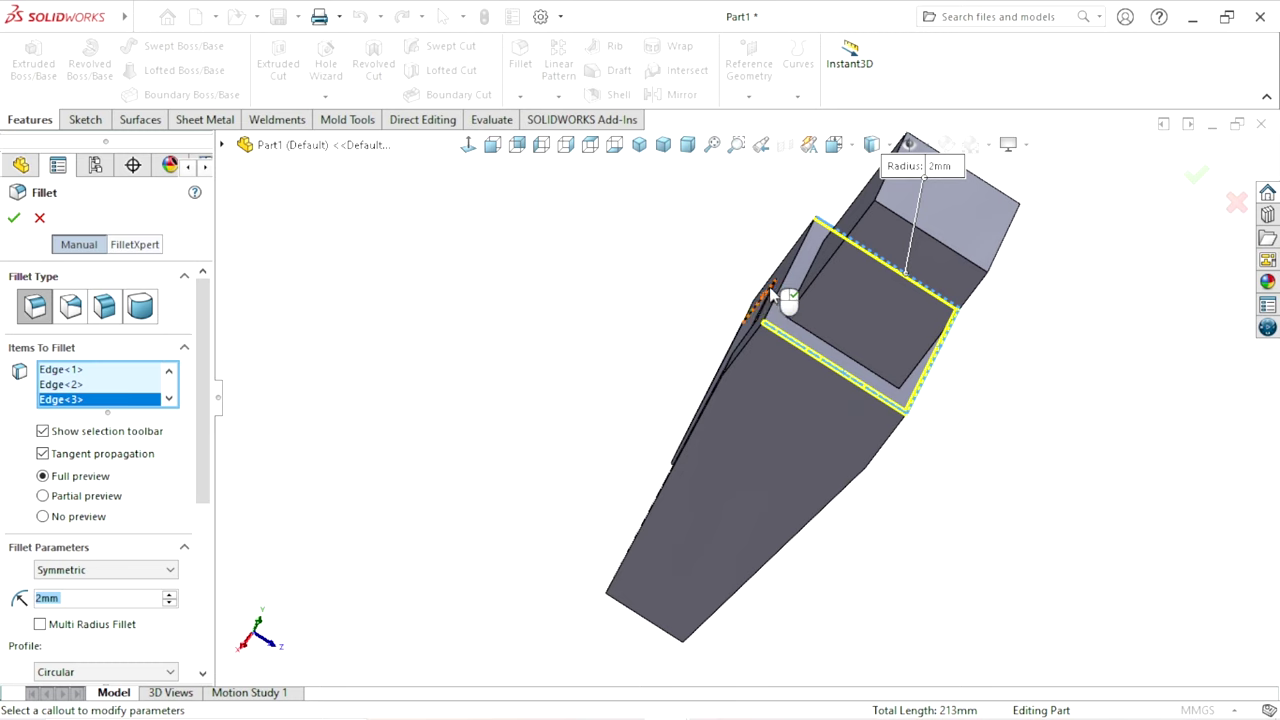
click(788, 271)
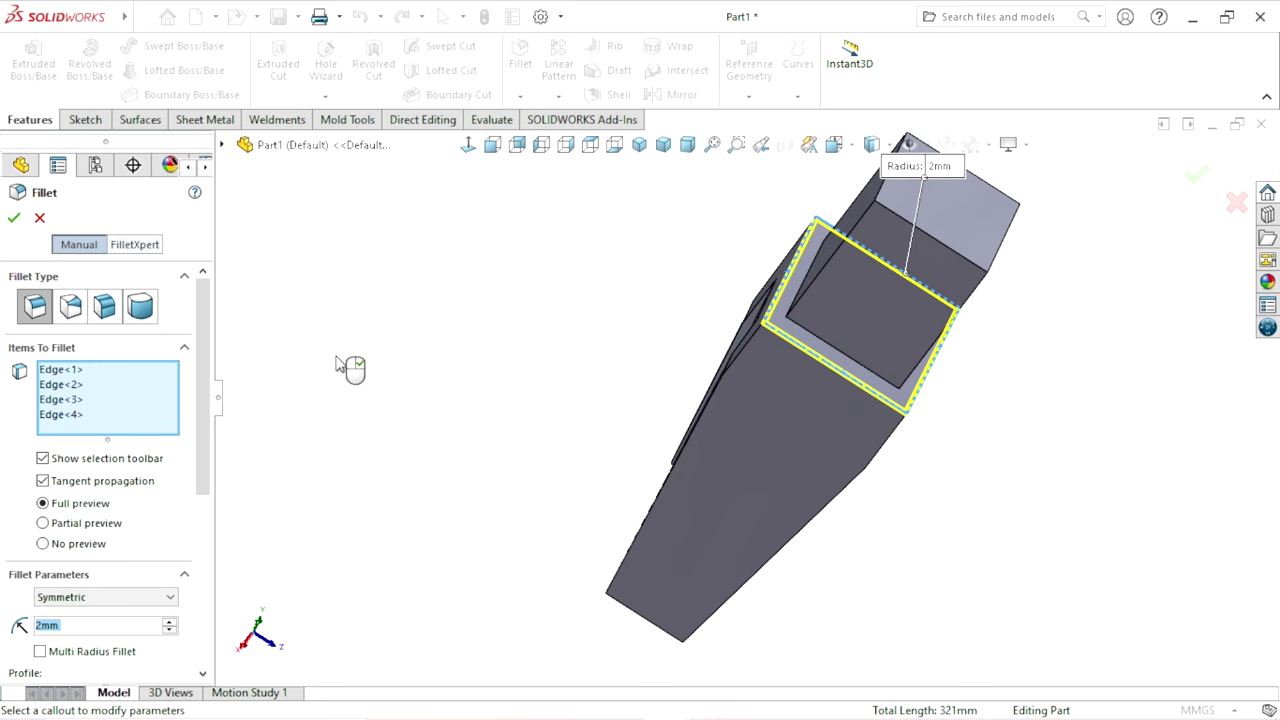
click(8, 221)
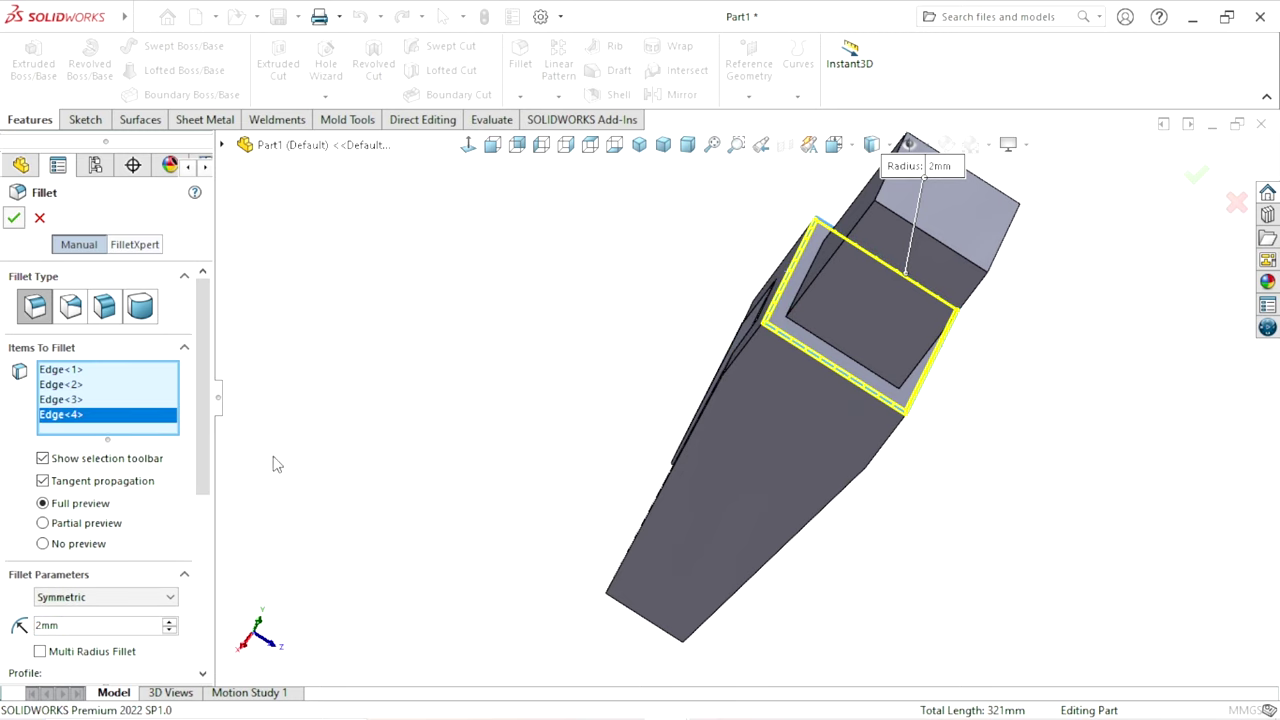
mouse_move(540, 529)
middle_down()
mouse_move(857, 429)
mouse_move(983, 434)
mouse_move(823, 505)
mouse_move(766, 457)
mouse_move(677, 486)
mouse_move(718, 400)
mouse_move(730, 478)
mouse_move(640, 365)
middle_up()
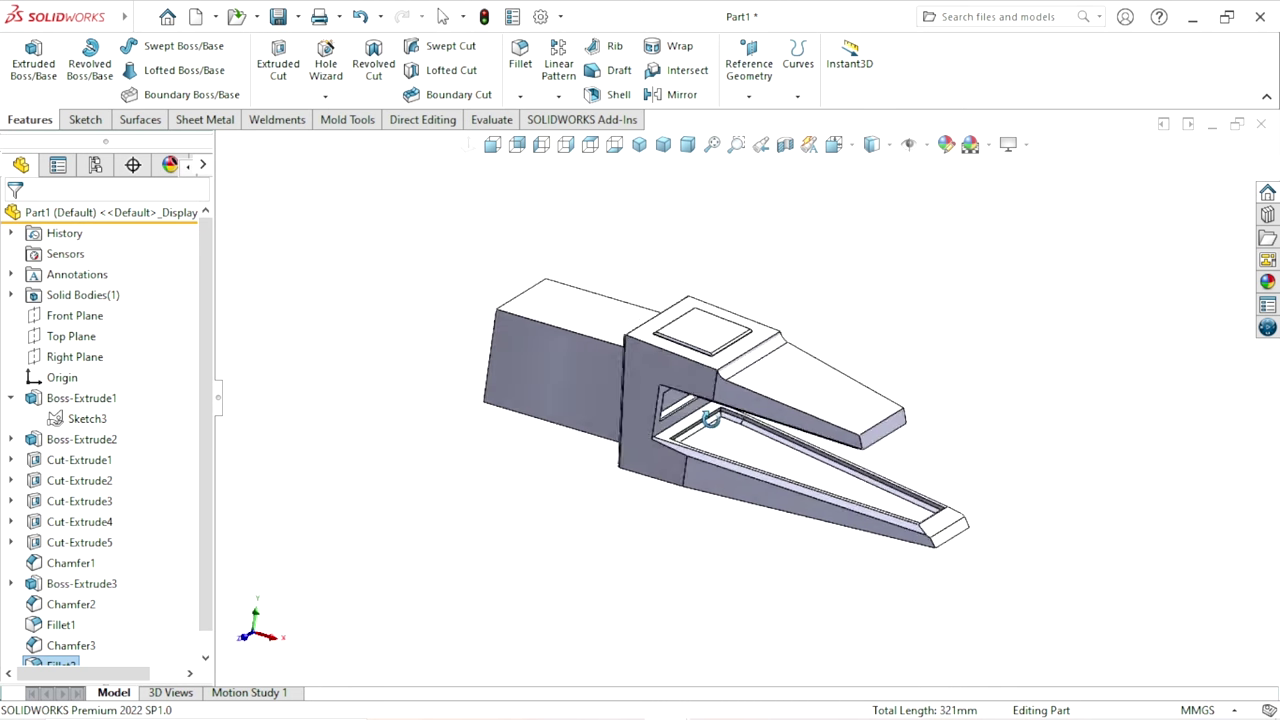
Start a Draft feature in DraftXpert mode at 1.00deg and expand the tree to pick a neutral plane.
scroll(640, 365, down, 3)
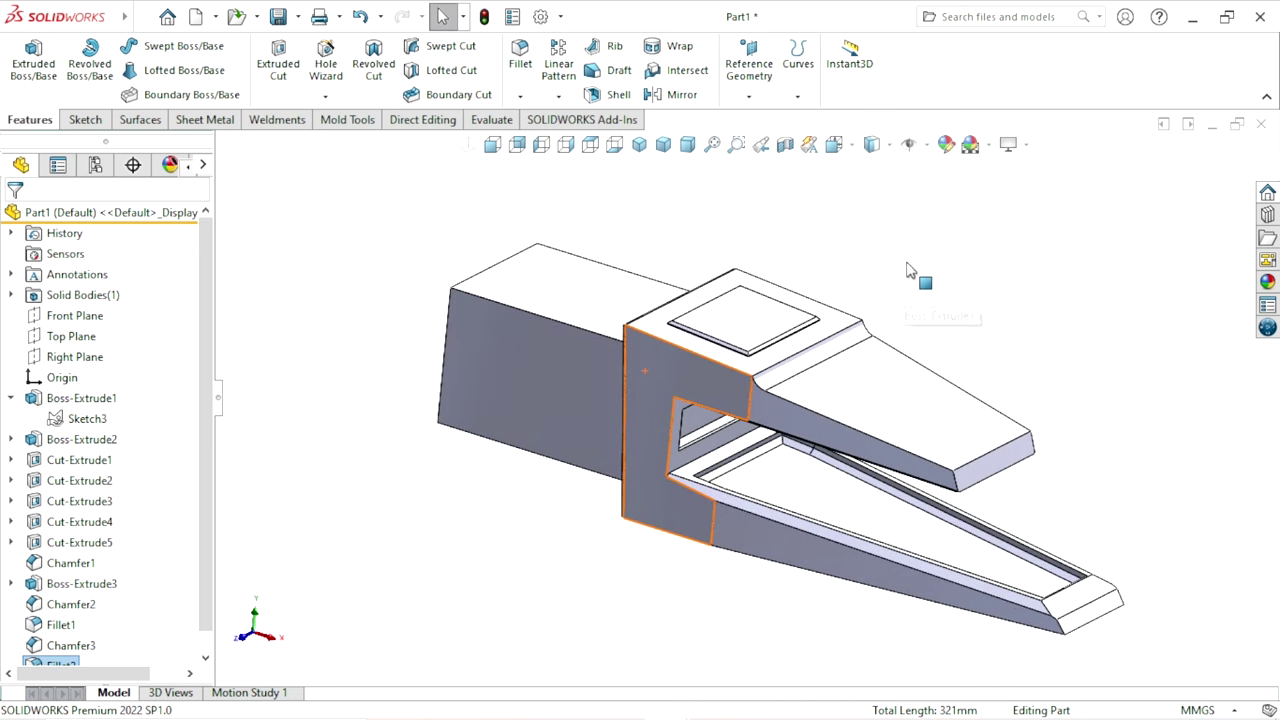
click(617, 80)
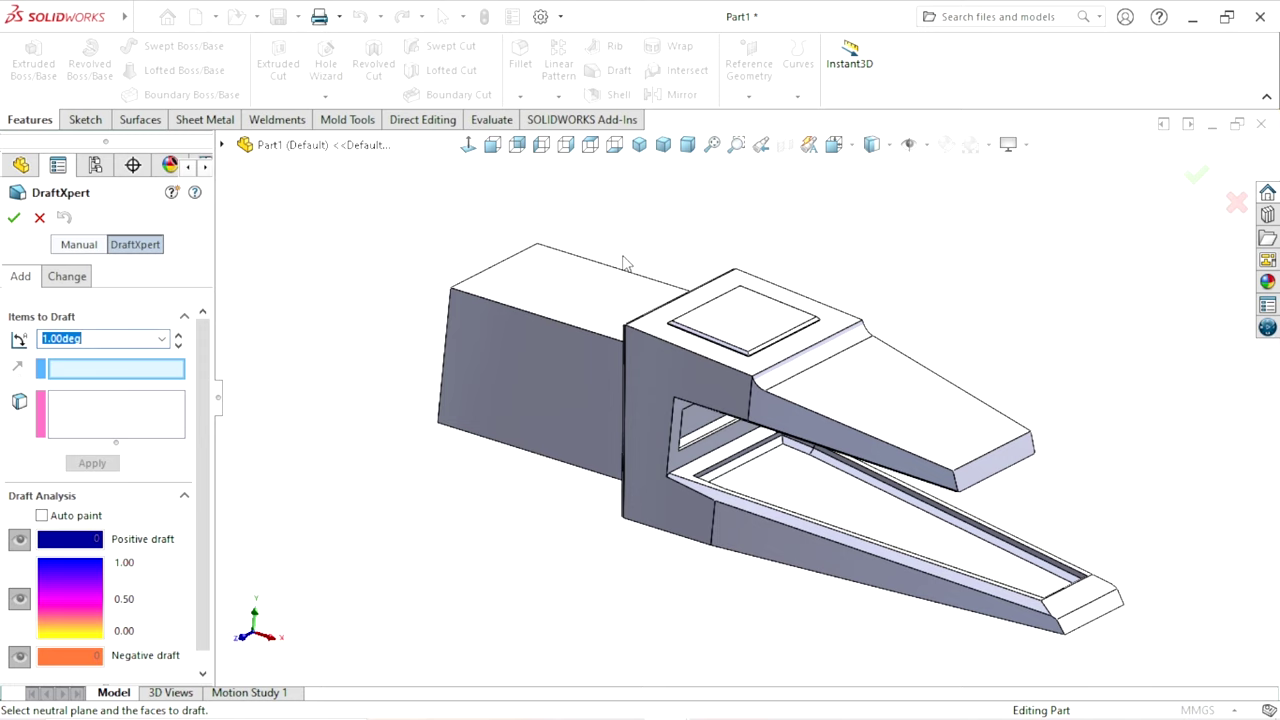
click(222, 145)
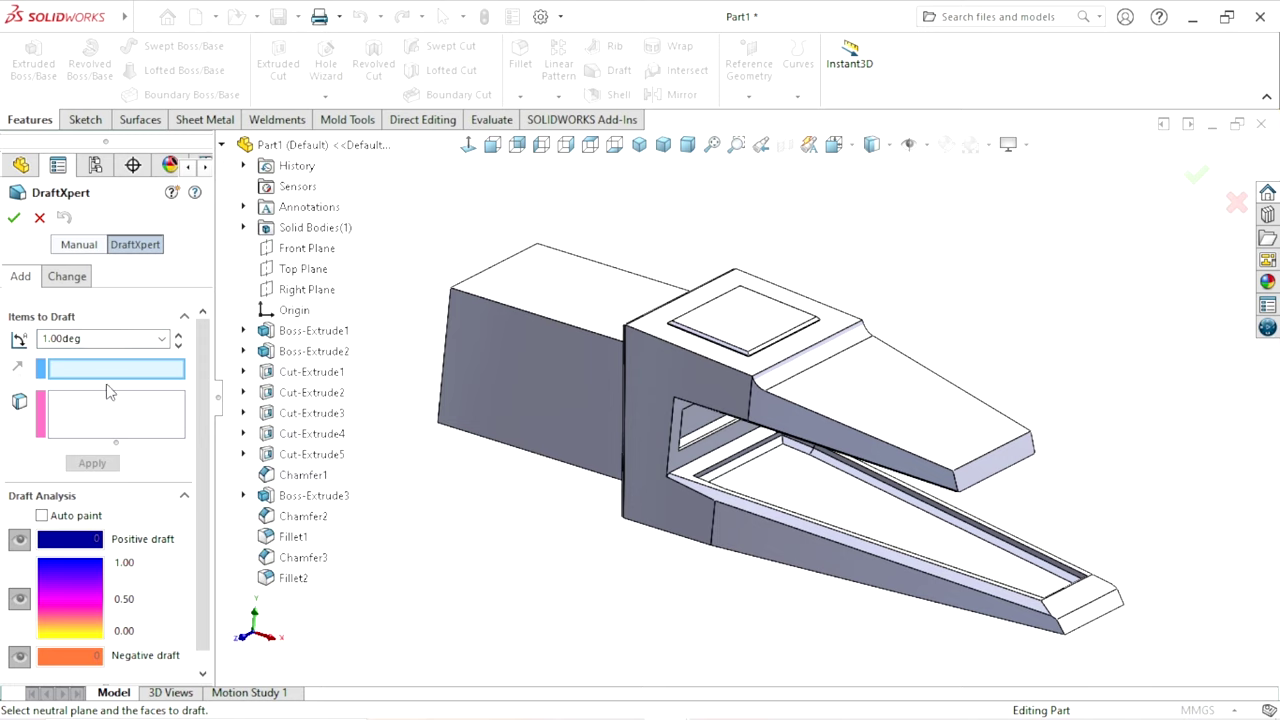
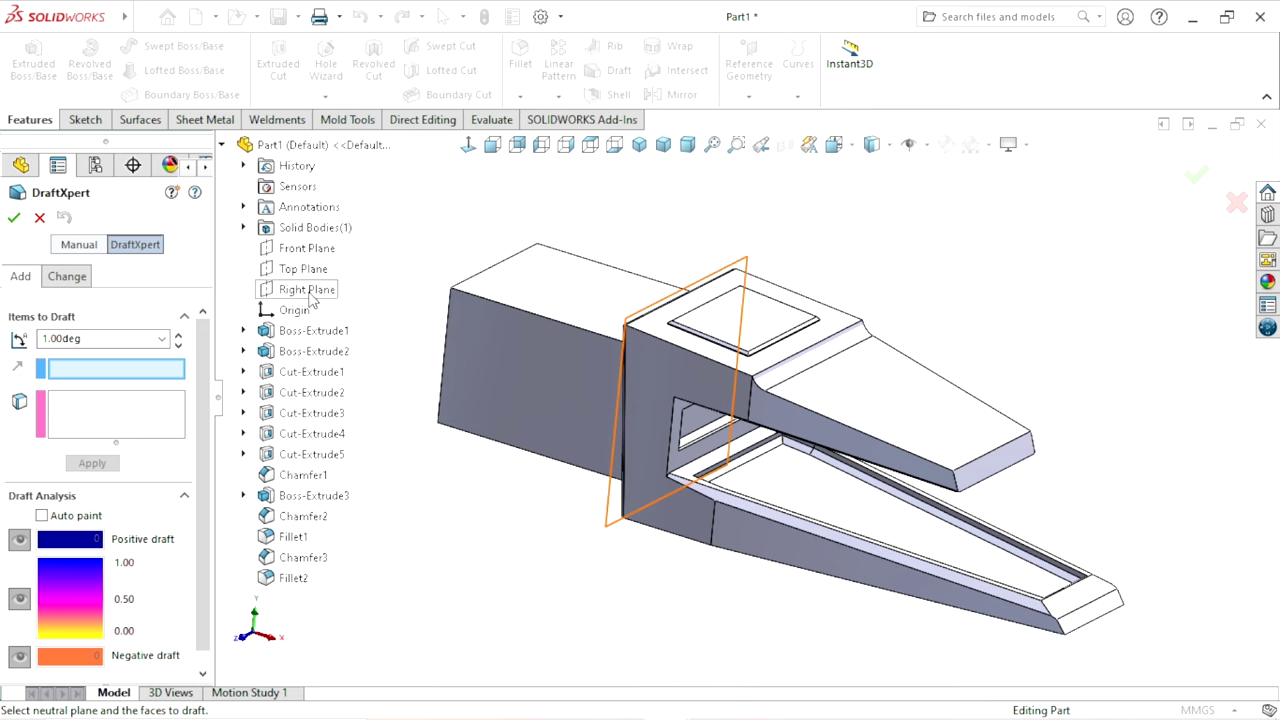
Draft the rear block's end face 5° with Right Plane as the neutral plane.
click(310, 292)
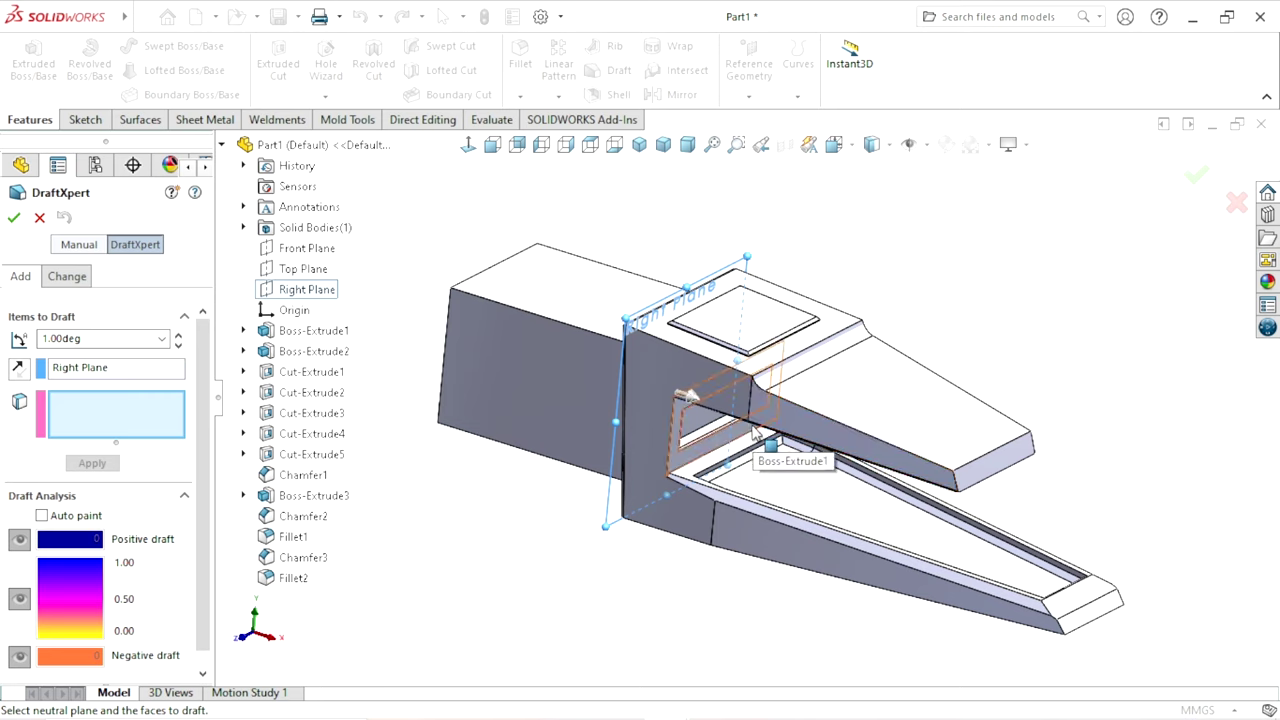
click(20, 369)
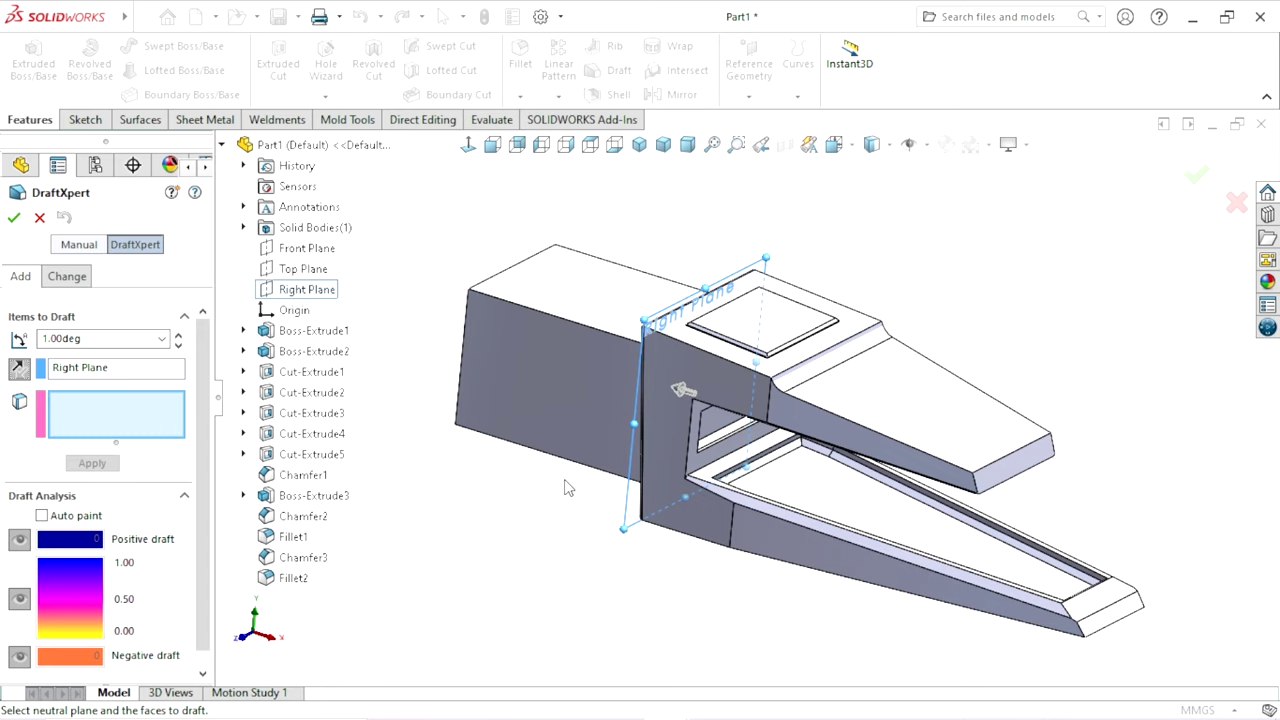
click(548, 406)
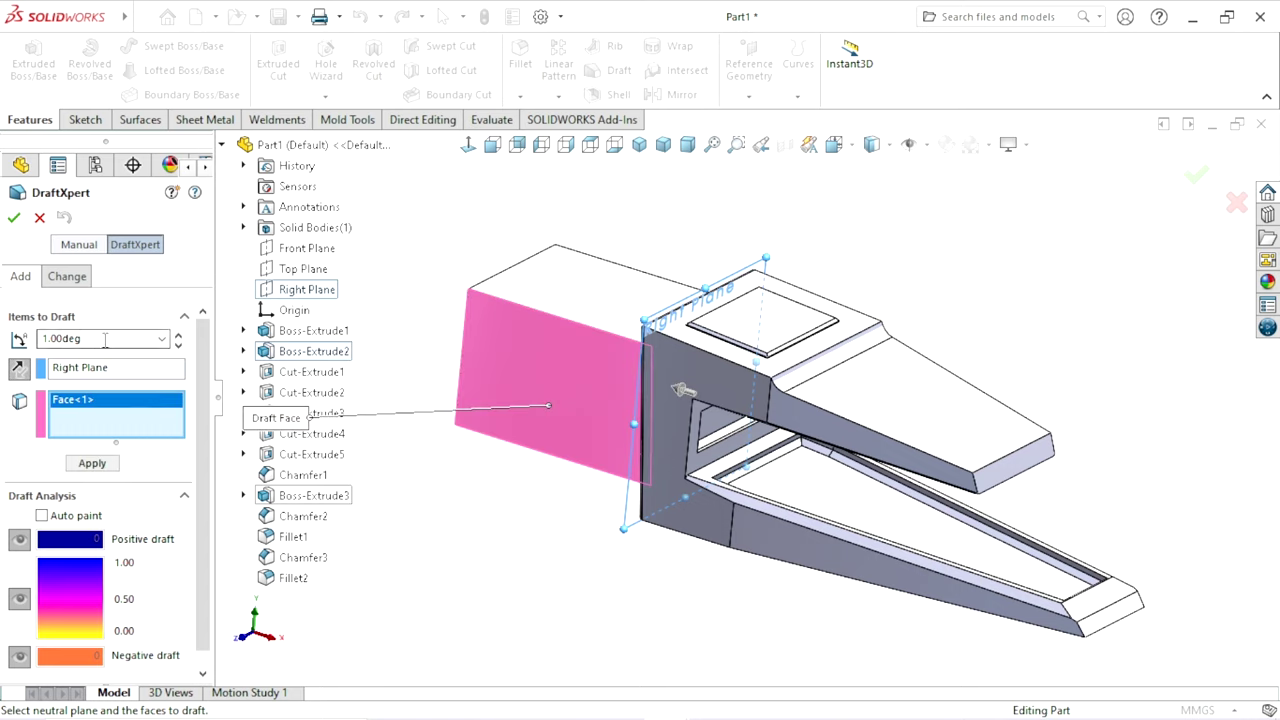
drag(104, 340, 4, 343)
text(5)
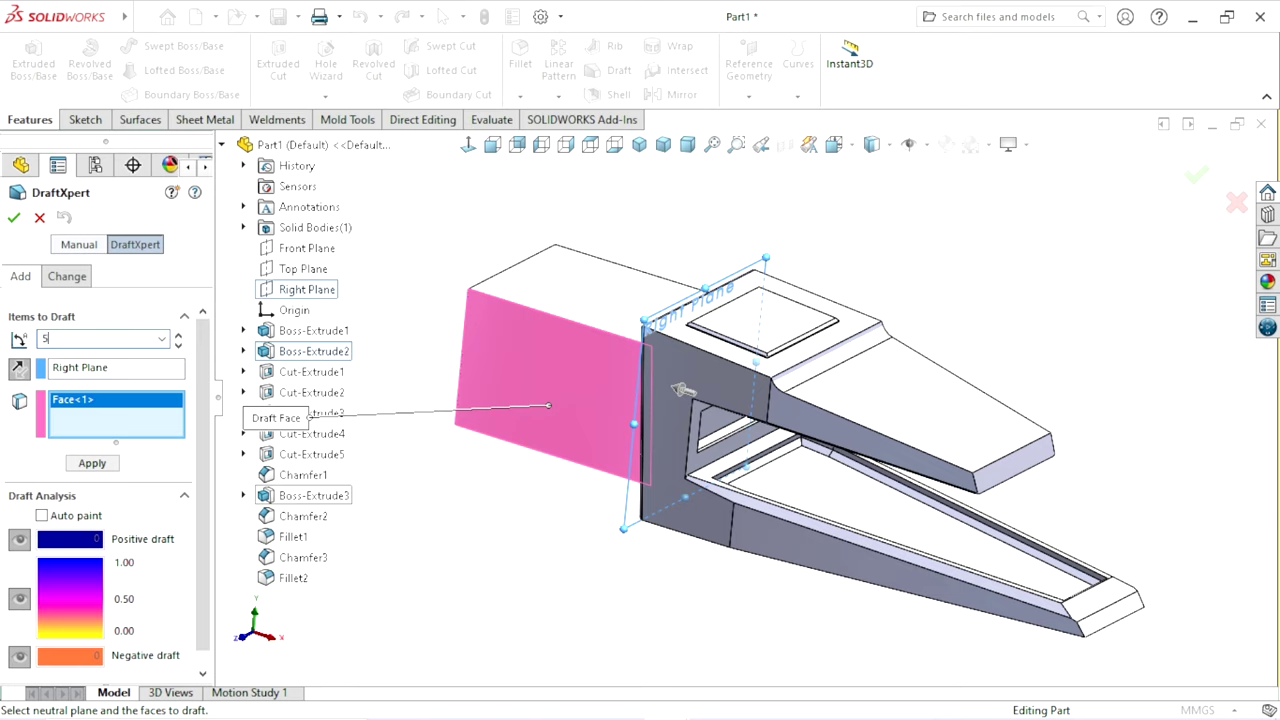
key(Return)
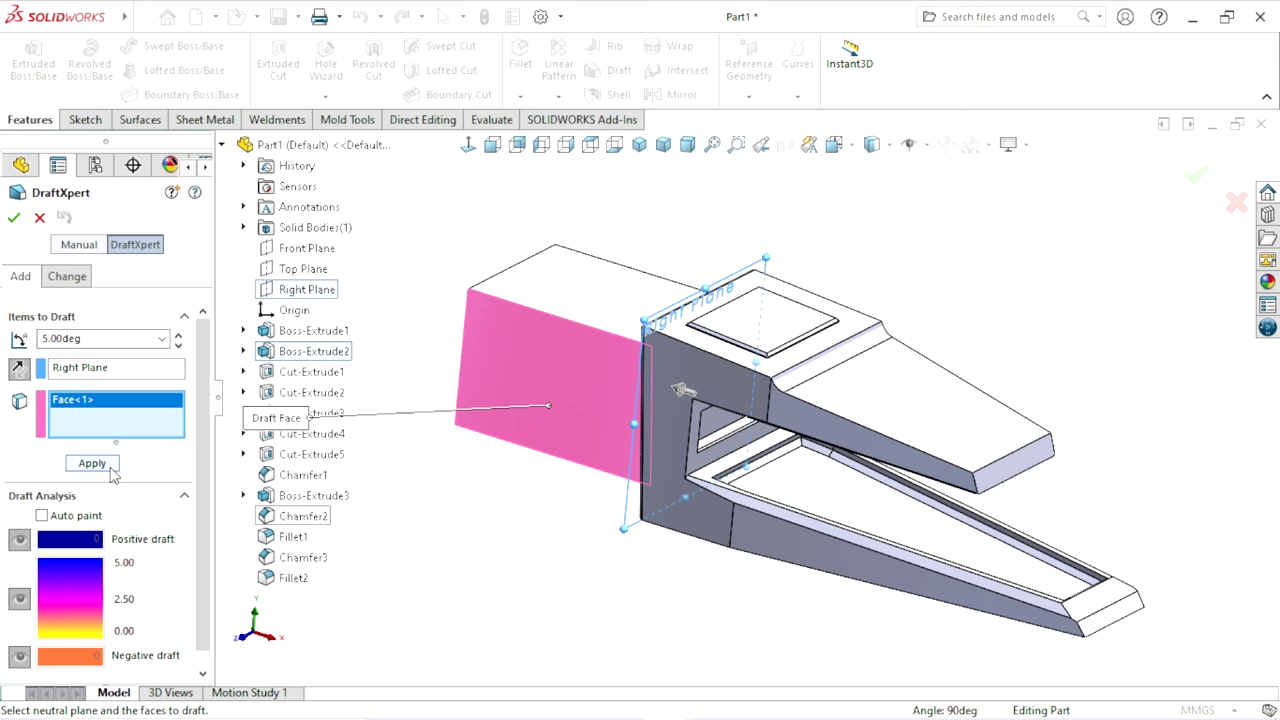
click(112, 470)
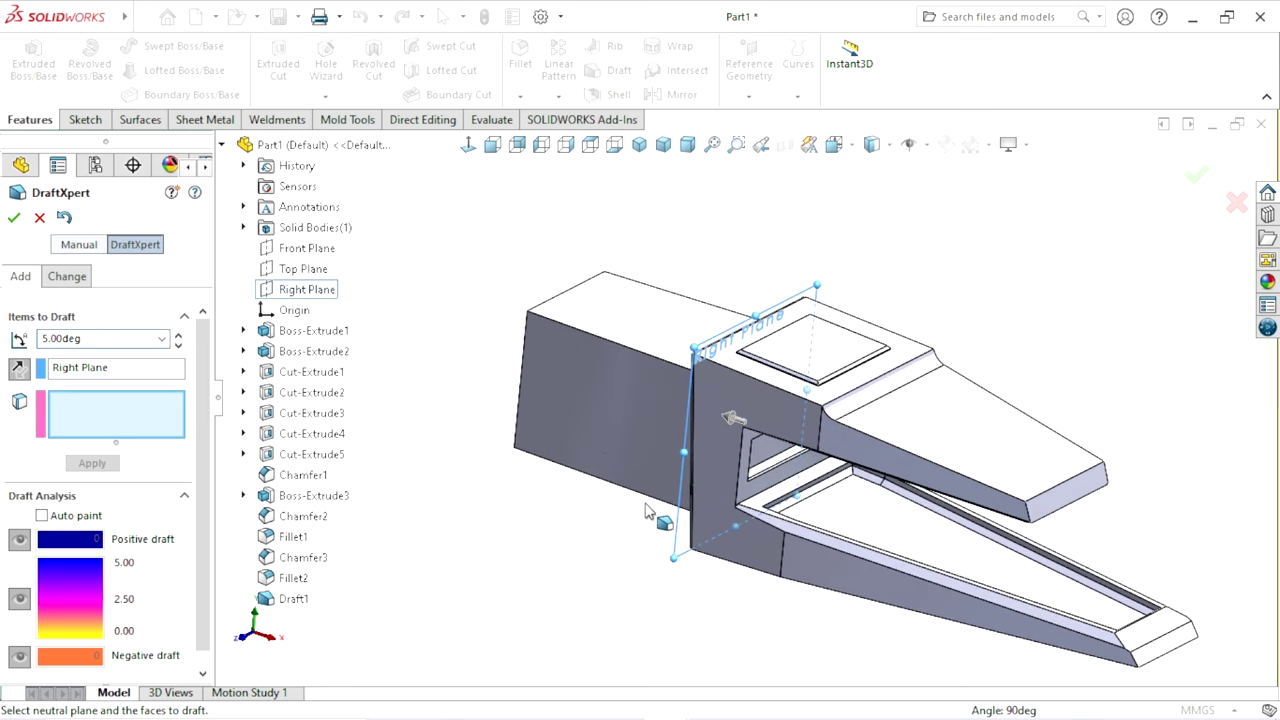
Apply the same 5° draft to the rear block's side face and finish.
middle_drag(686, 533, 855, 480)
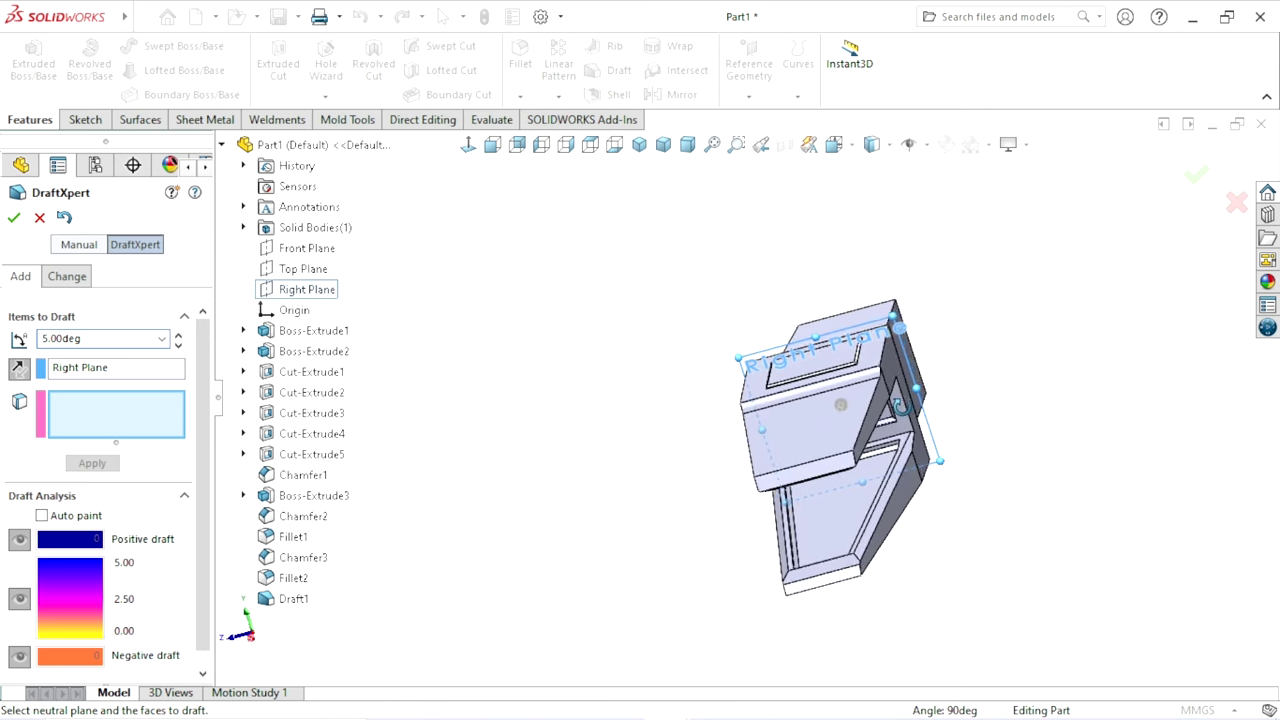
scroll(1119, 329, down, 5)
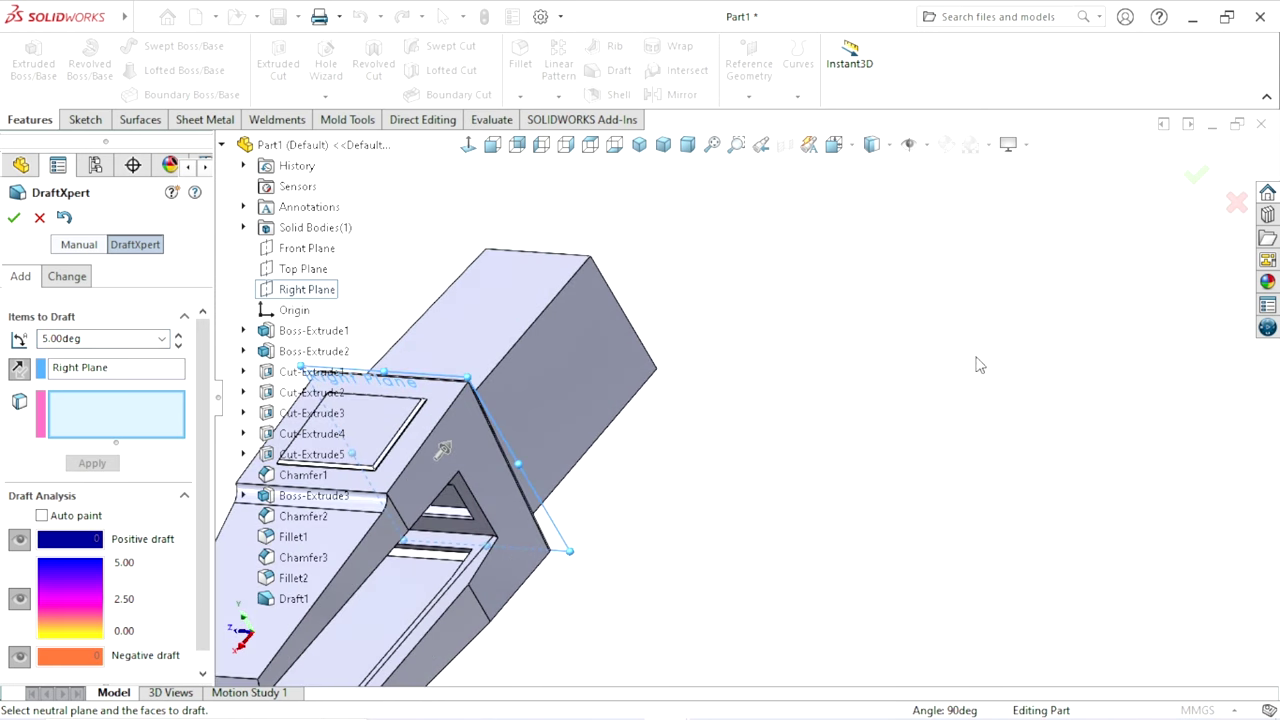
click(628, 370)
scroll(837, 497, up, 2)
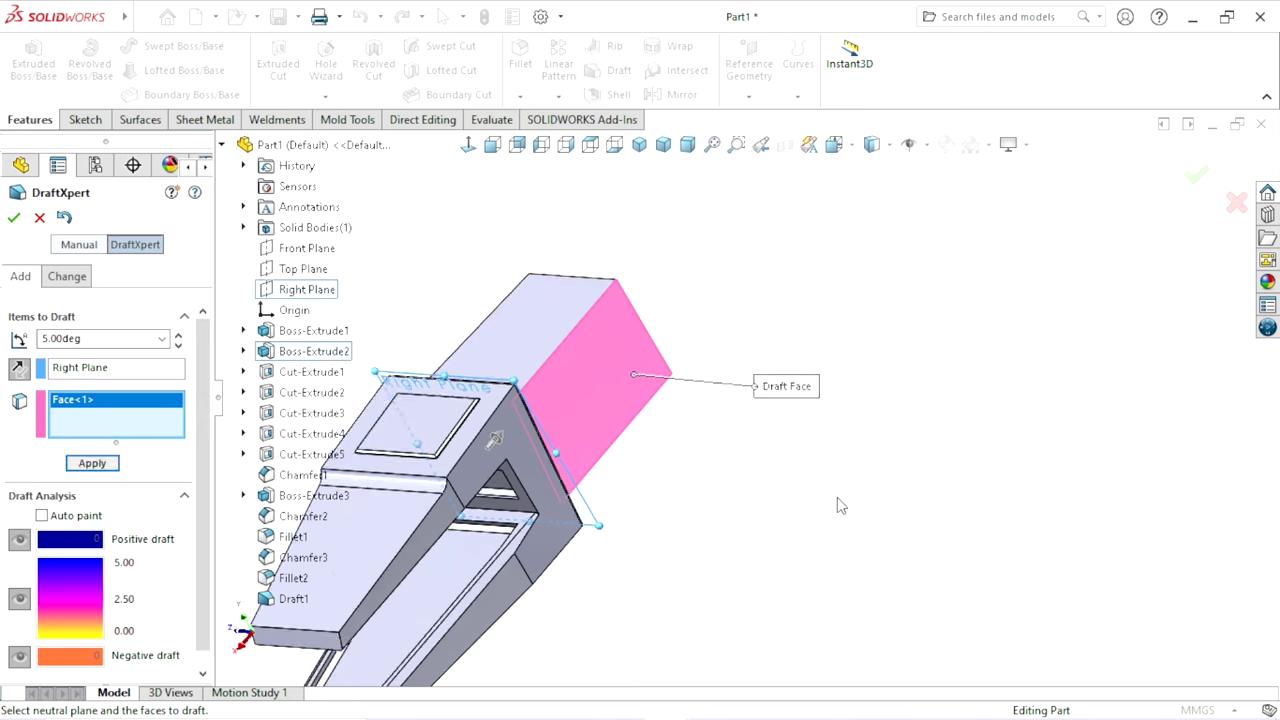
scroll(679, 553, up, 2)
mouse_move(679, 553)
middle_down()
mouse_move(903, 434)
mouse_move(894, 531)
middle_up()
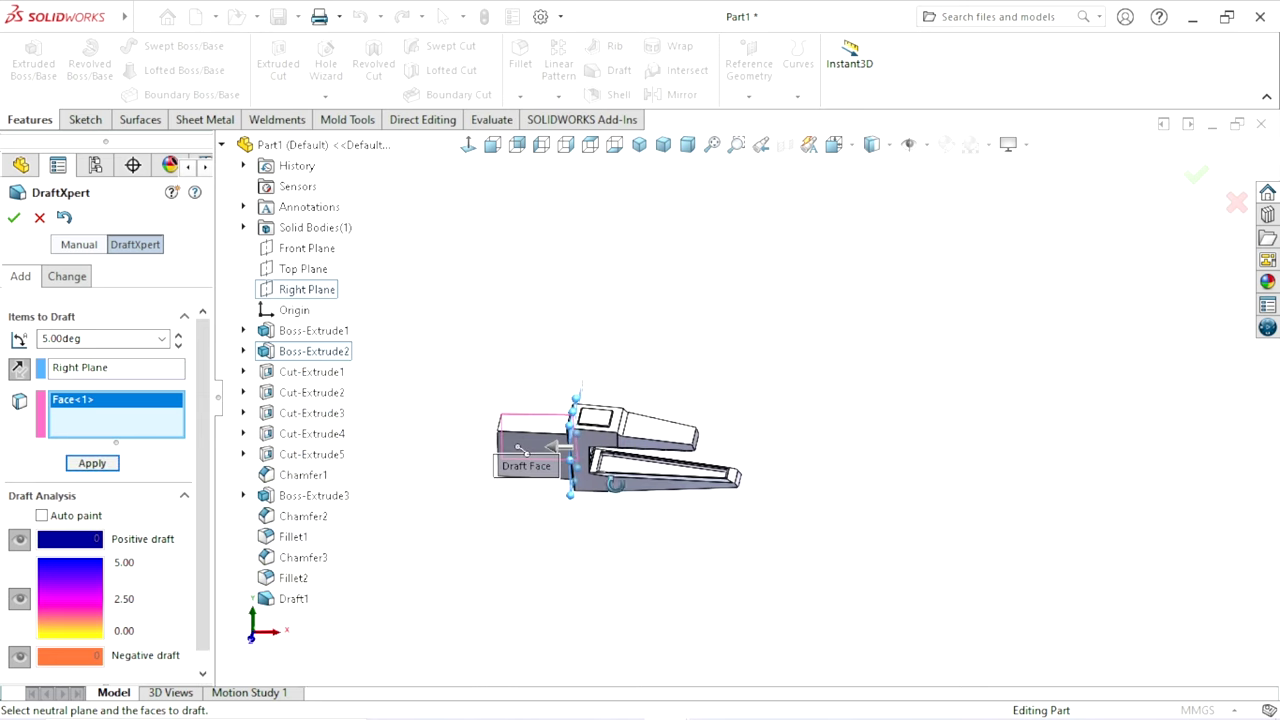
scroll(577, 454, down, 3)
scroll(577, 454, down, 2)
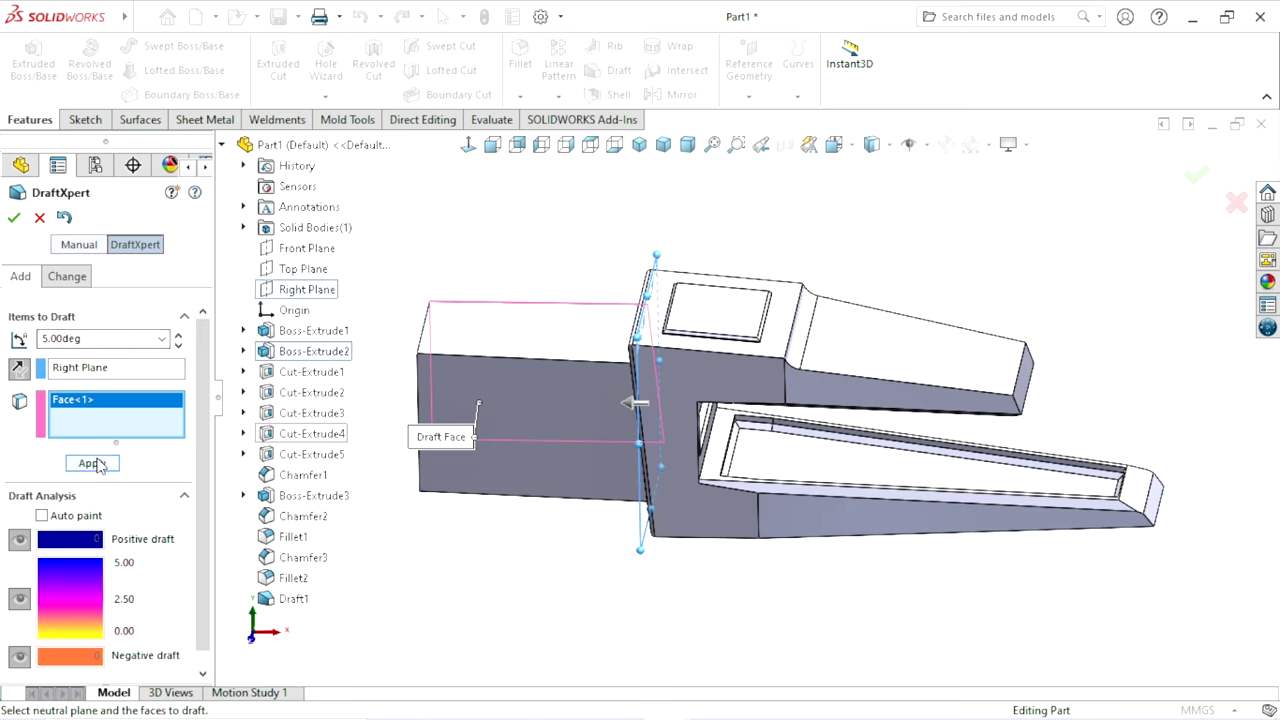
click(92, 464)
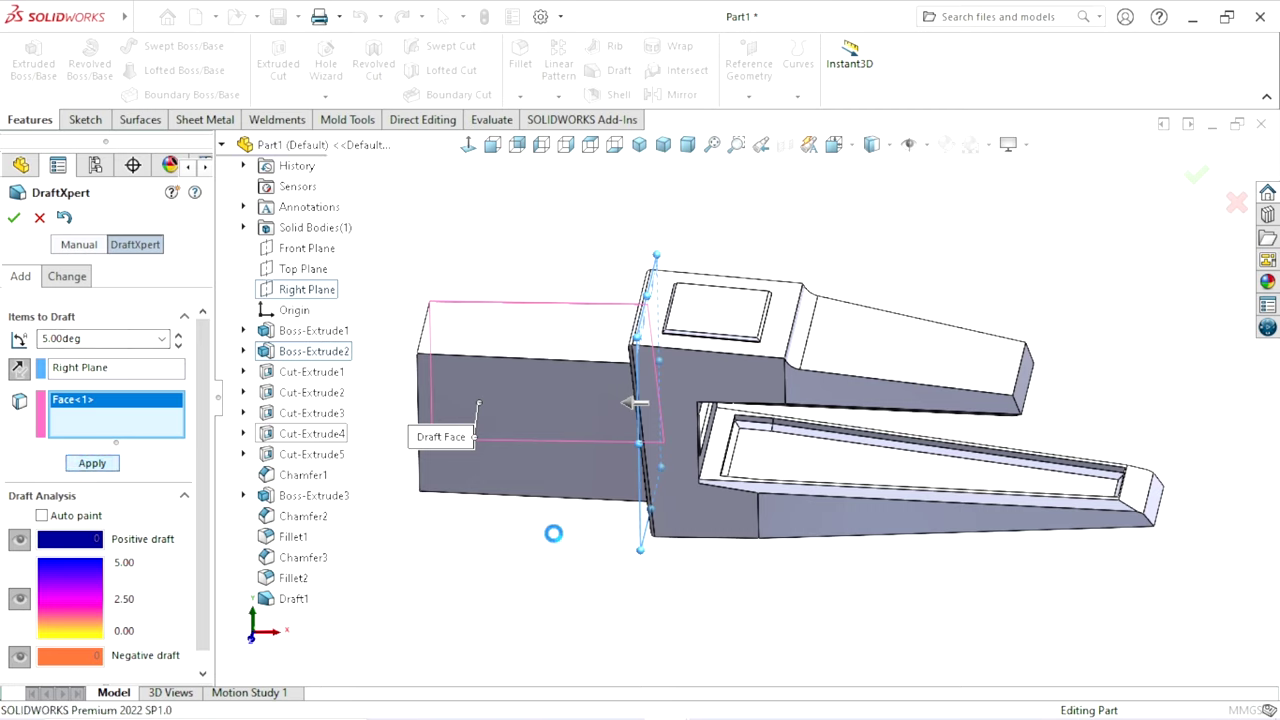
scroll(595, 572, up, 3)
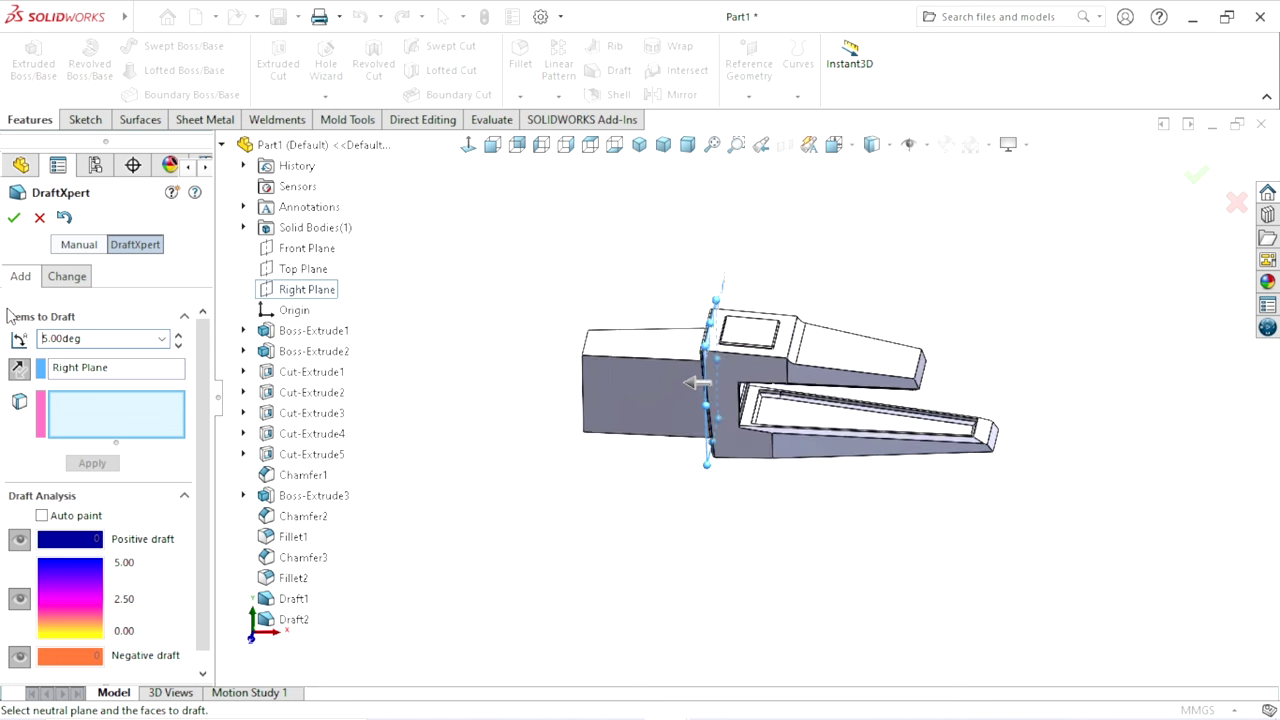
click(14, 217)
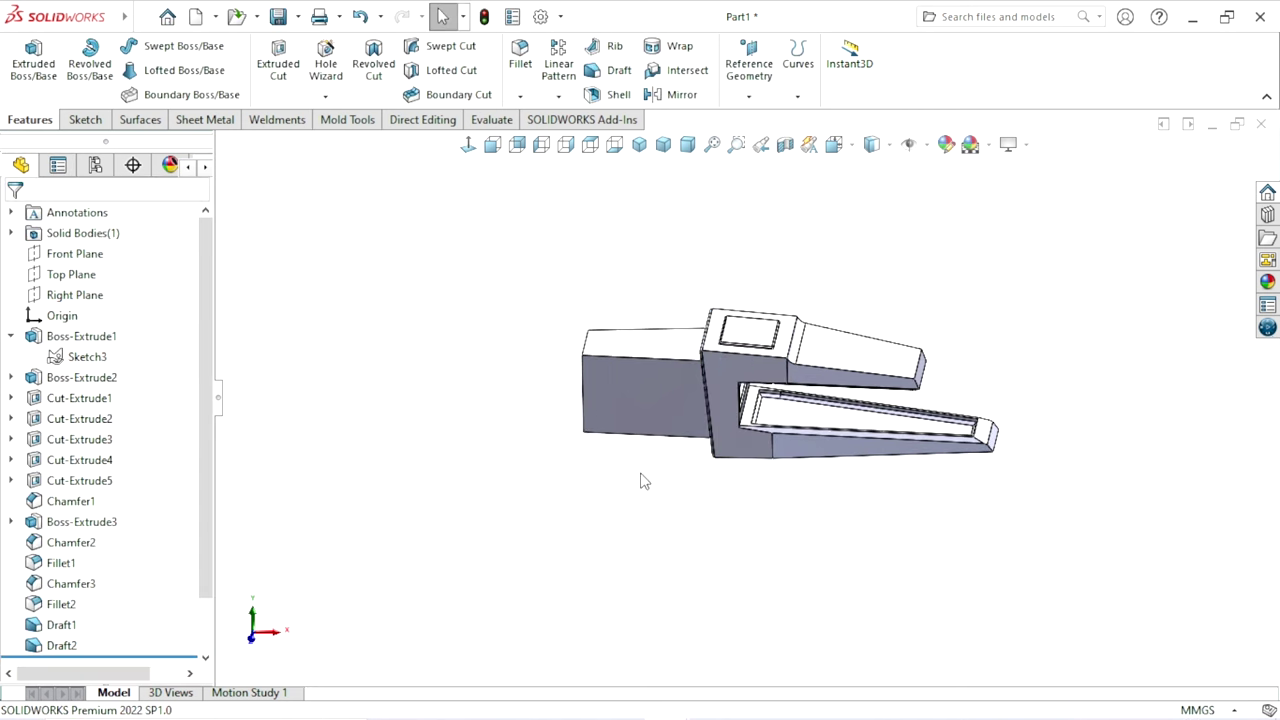
Draft the rear block's top face at 17° about the Right Plane.
mouse_move(643, 480)
middle_down()
mouse_move(783, 533)
mouse_move(757, 531)
mouse_move(766, 426)
mouse_move(709, 514)
mouse_move(736, 505)
mouse_move(706, 477)
mouse_move(703, 434)
mouse_move(571, 434)
mouse_move(514, 494)
mouse_move(523, 517)
mouse_move(675, 449)
mouse_move(660, 420)
middle_up()
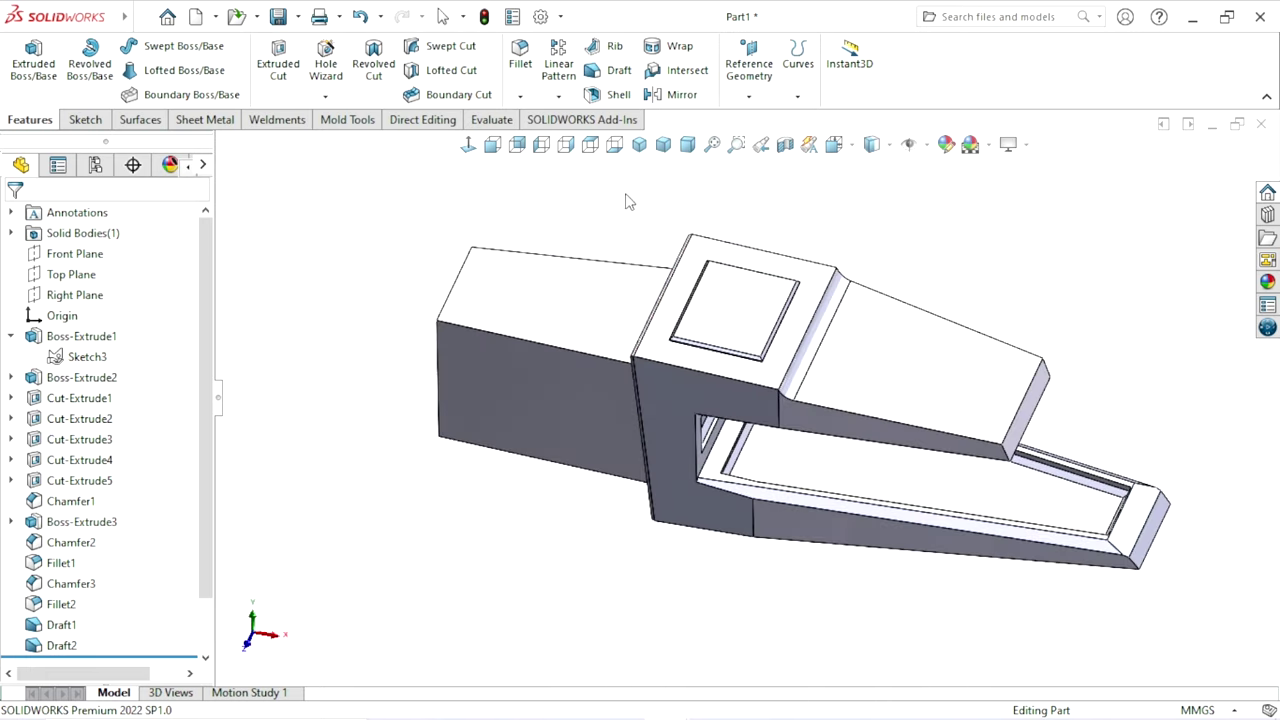
click(612, 70)
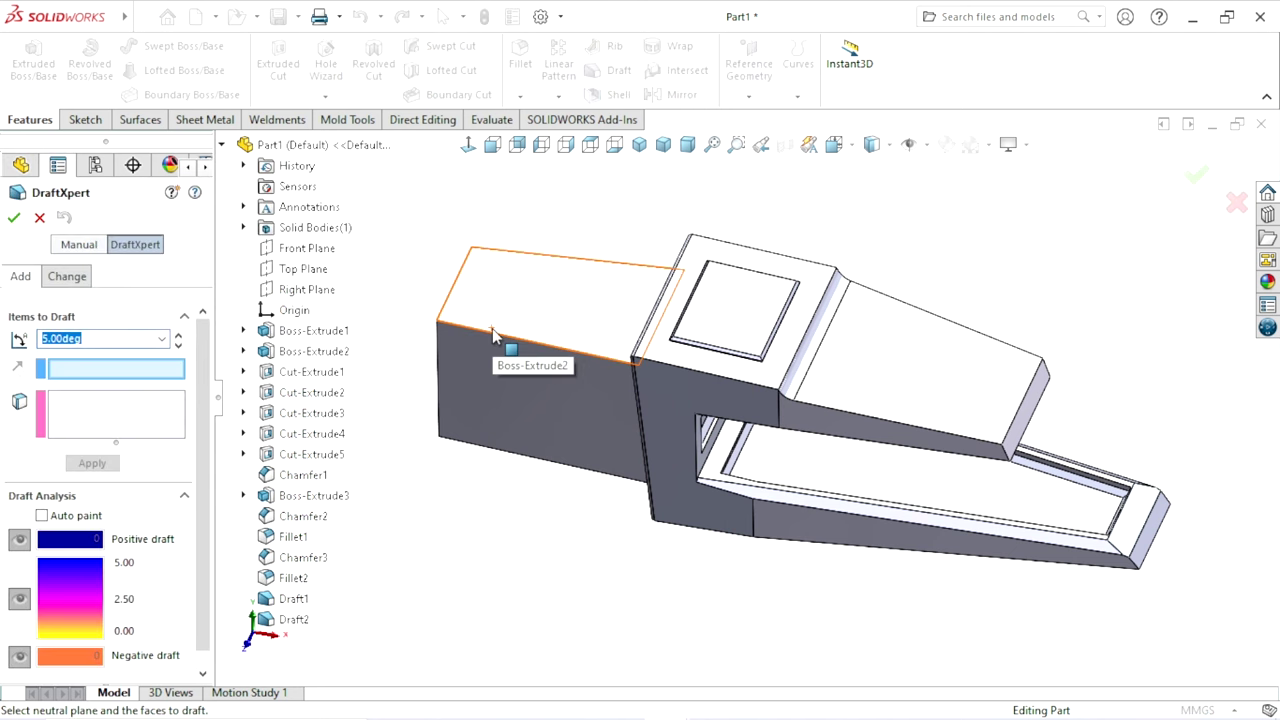
mouse_move(646, 449)
middle_down()
mouse_move(500, 286)
mouse_move(623, 449)
mouse_move(570, 405)
middle_up()
click(292, 289)
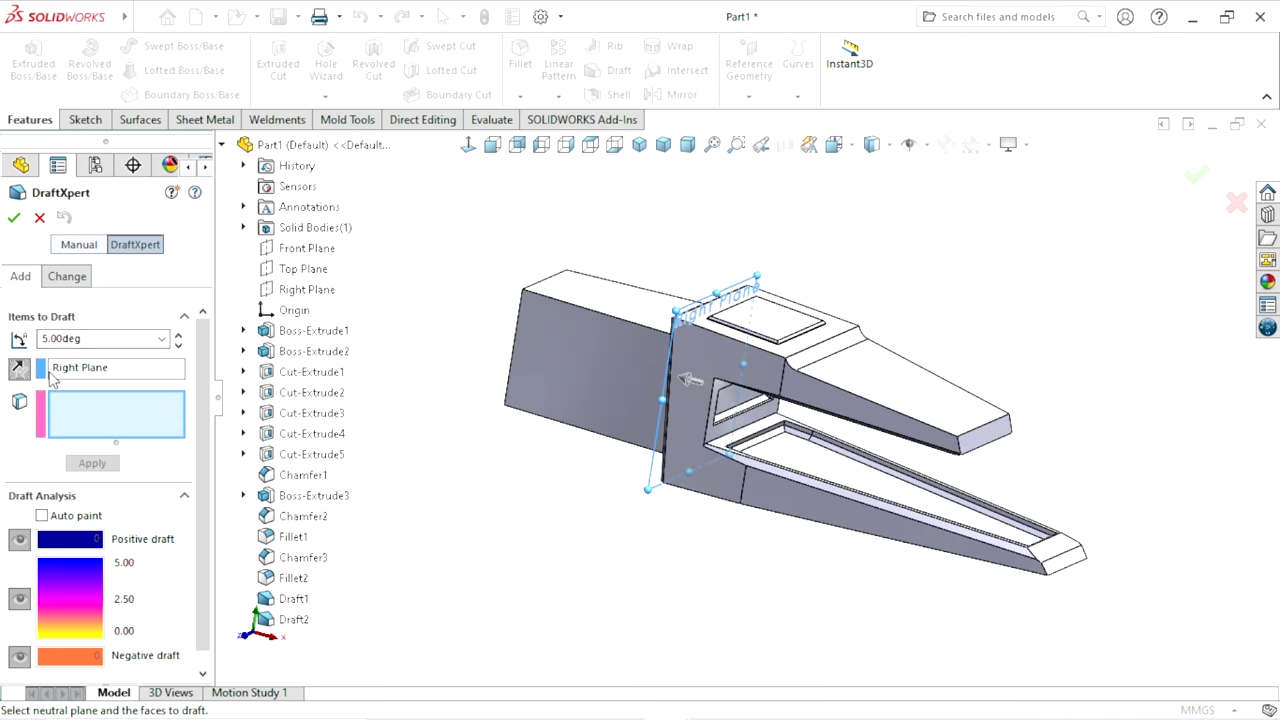
mouse_move(592, 555)
middle_down()
mouse_move(650, 530)
mouse_move(624, 497)
middle_up()
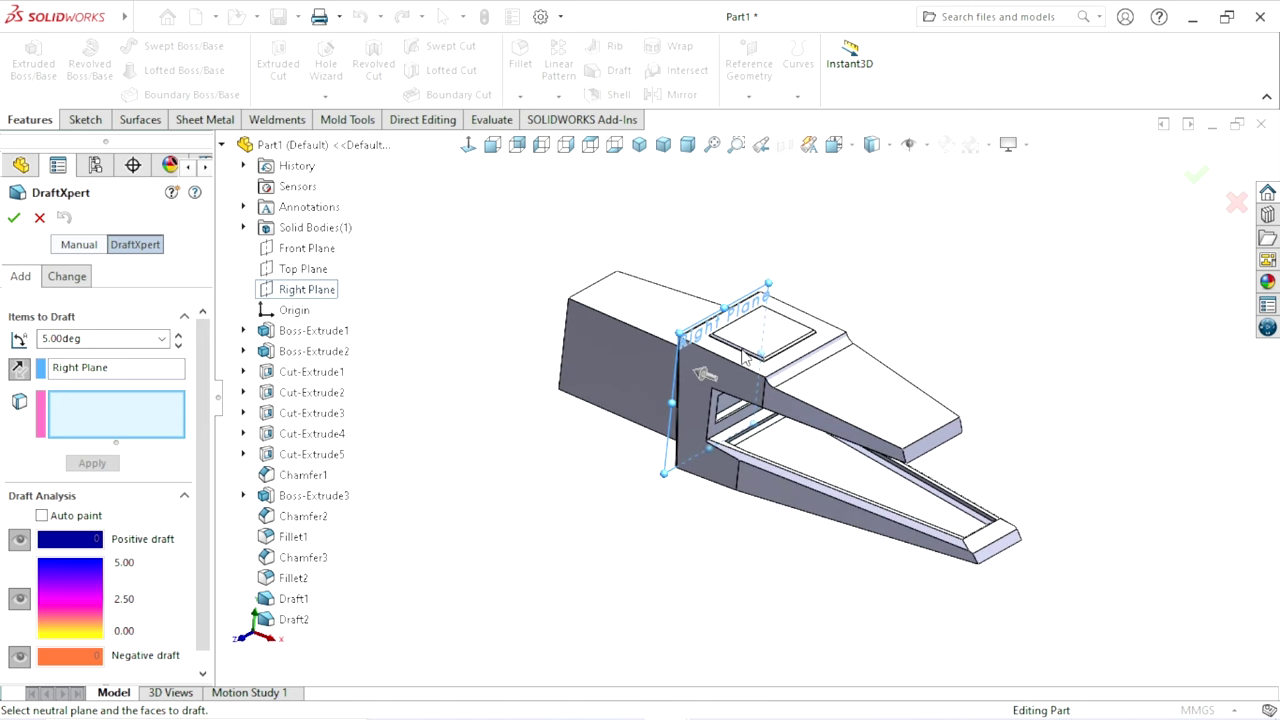
scroll(684, 362, down, 2)
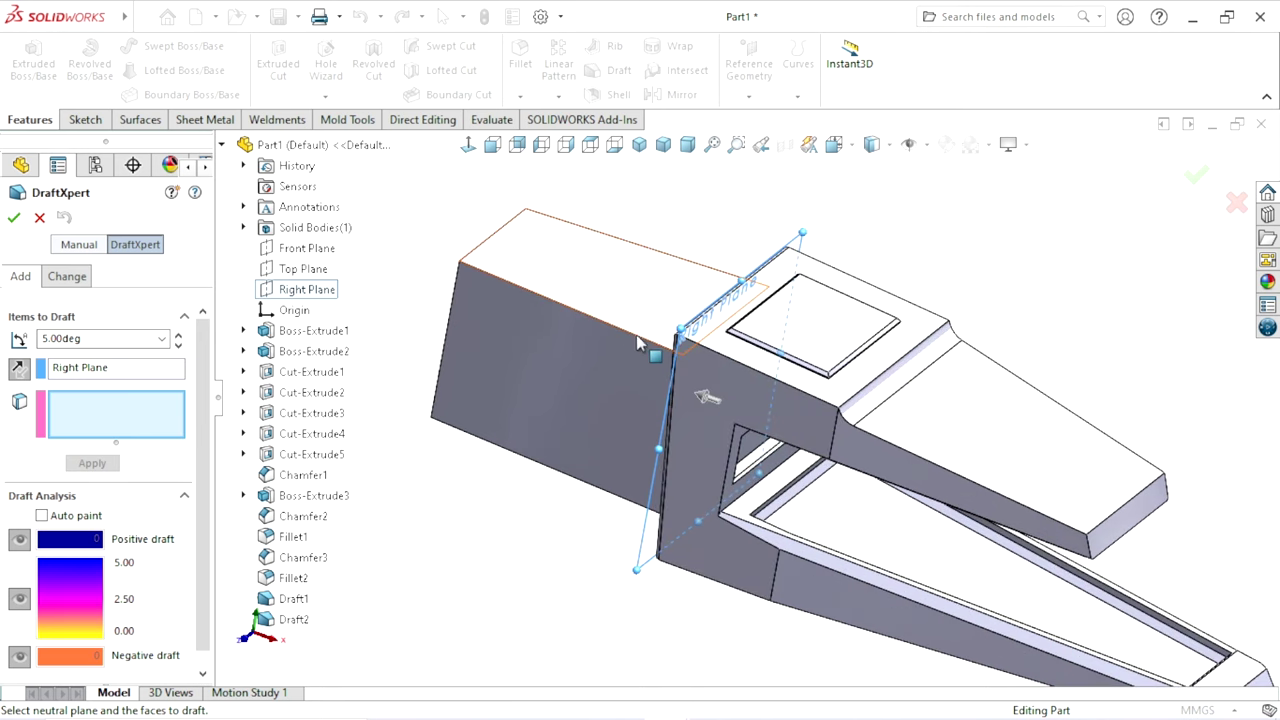
click(549, 273)
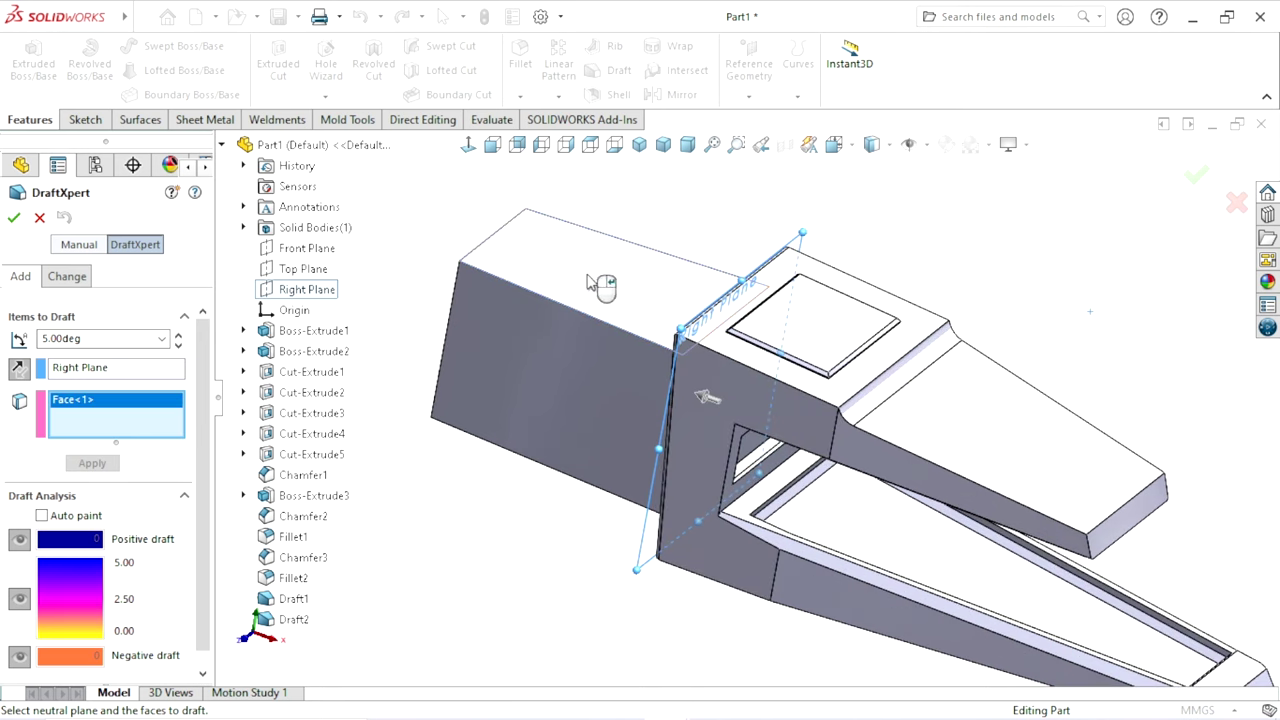
double_click(116, 338)
text(17)
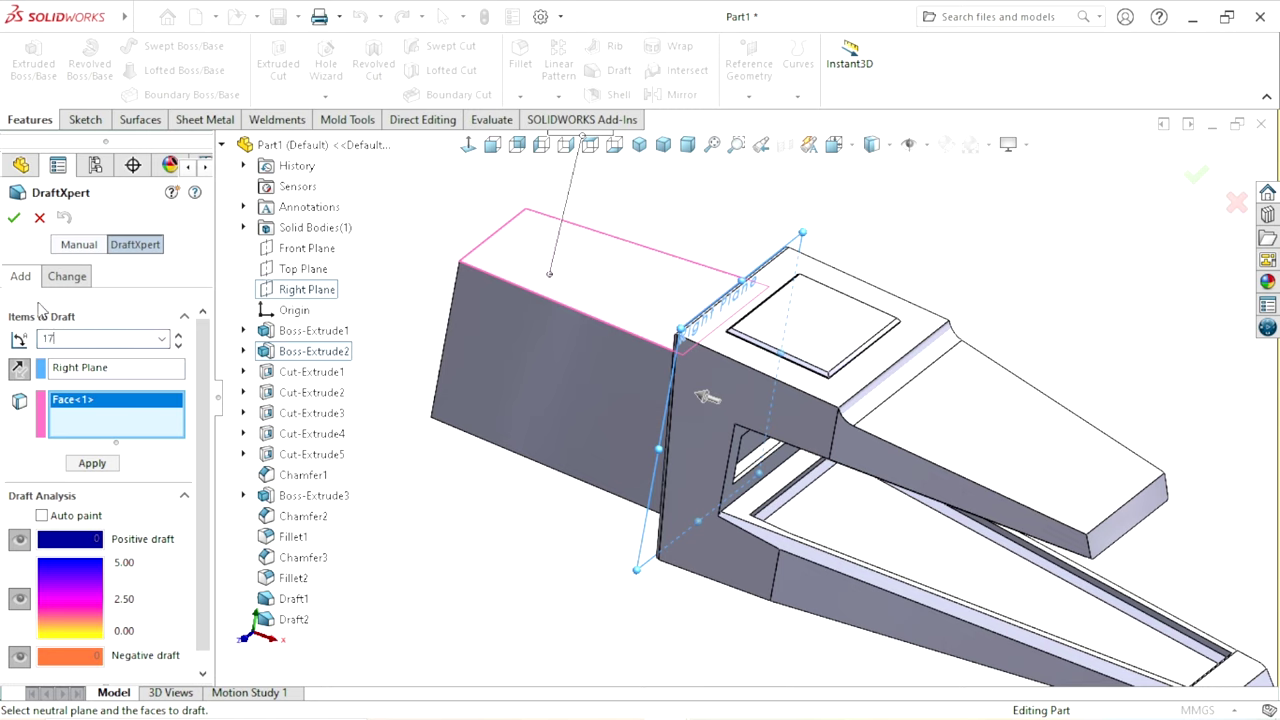
key(Return)
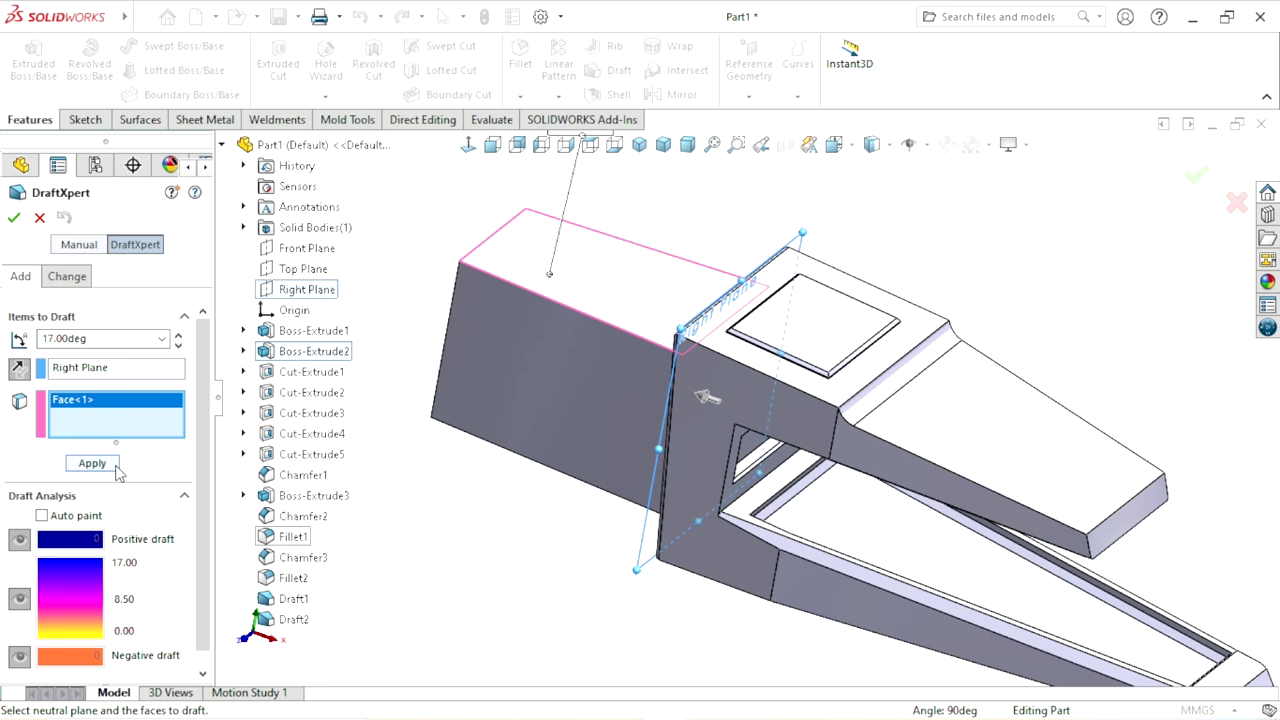
click(116, 467)
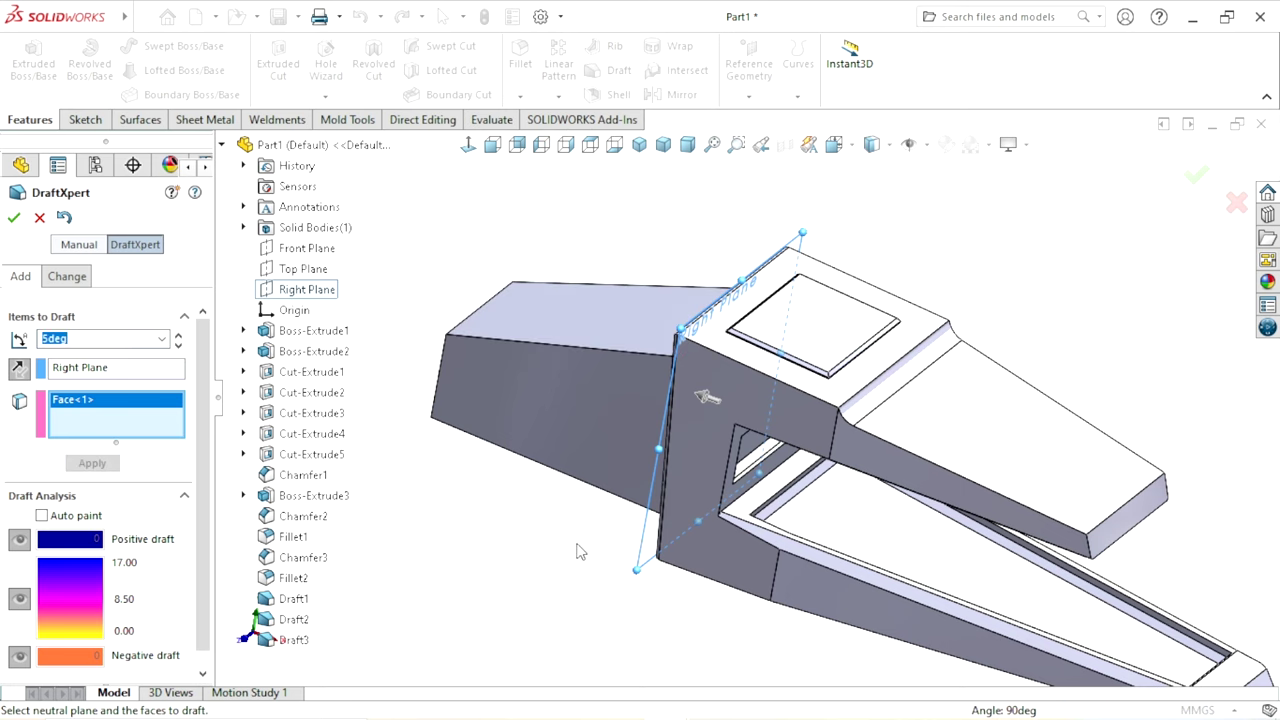
Draft the rear block's lower side face at 8° and finish.
middle_drag(586, 531, 648, 425)
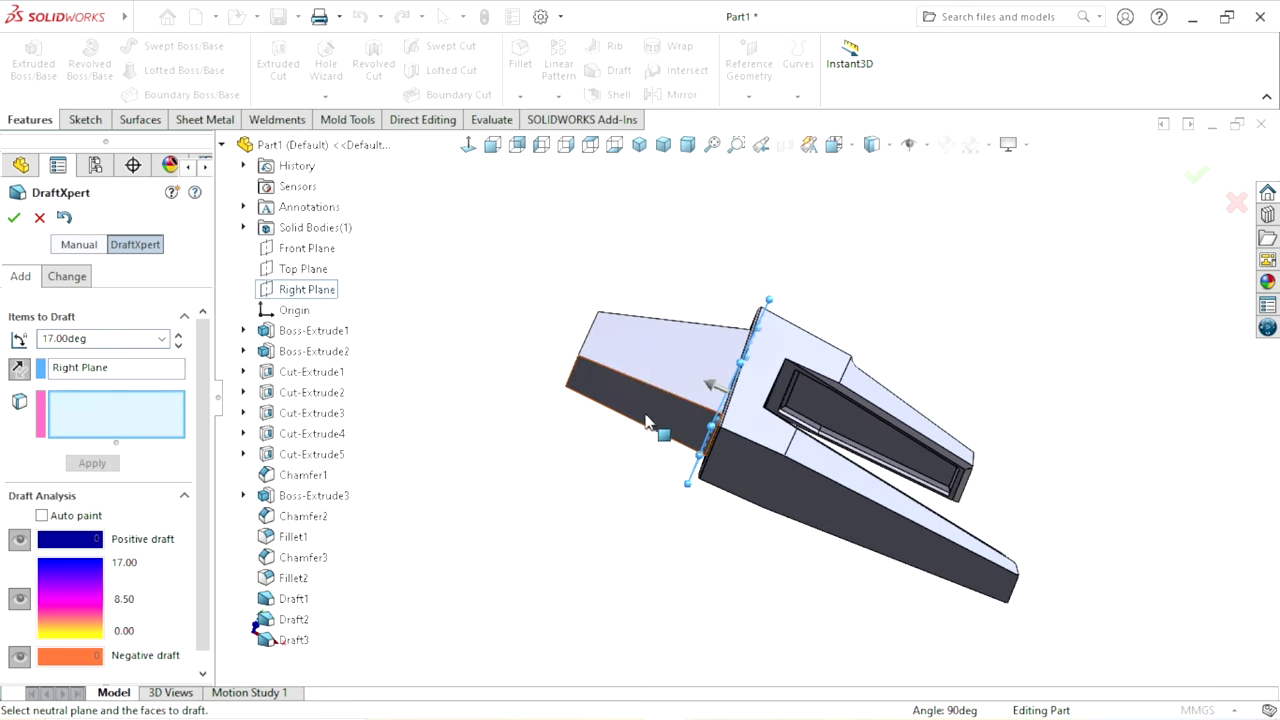
click(650, 425)
click(111, 339)
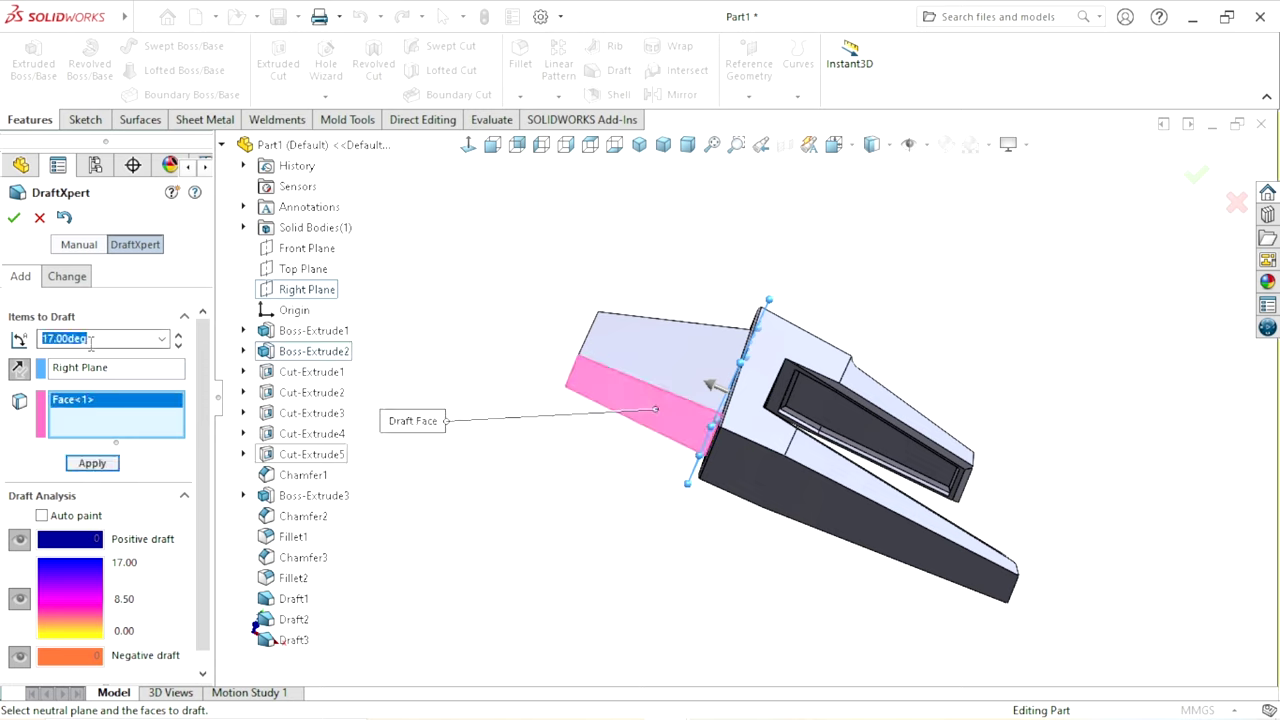
click(111, 339)
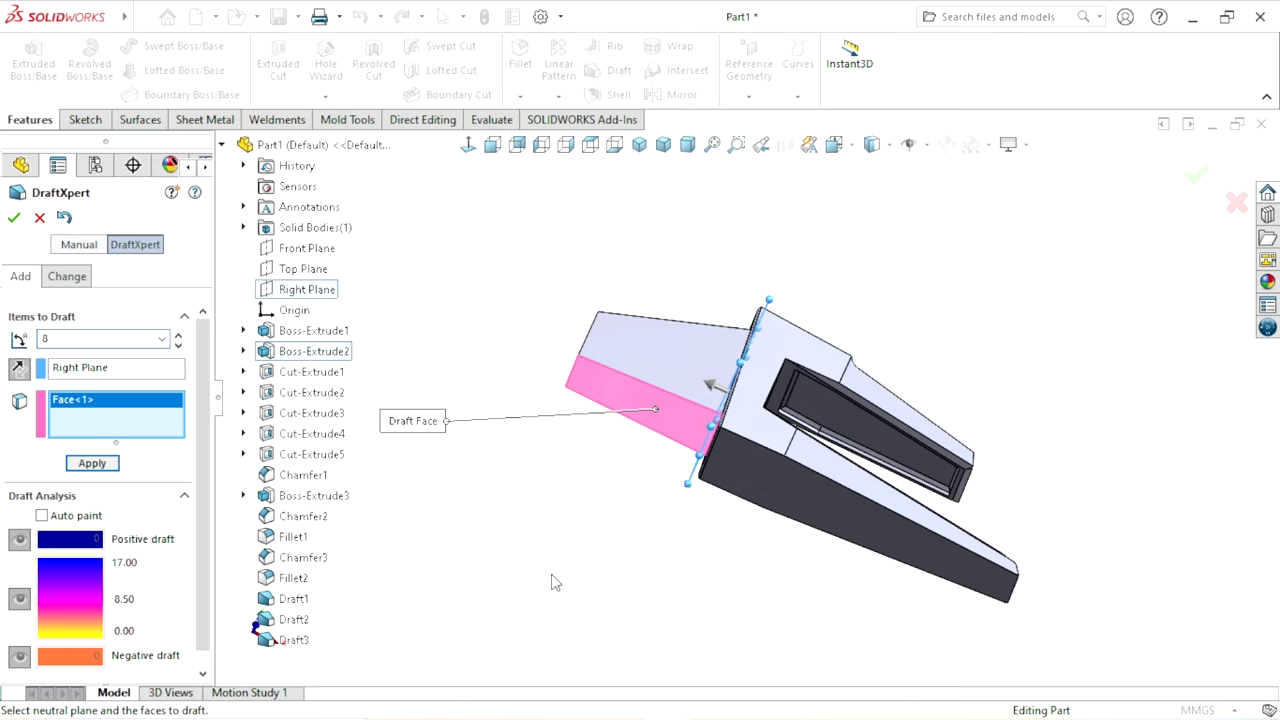
click(108, 467)
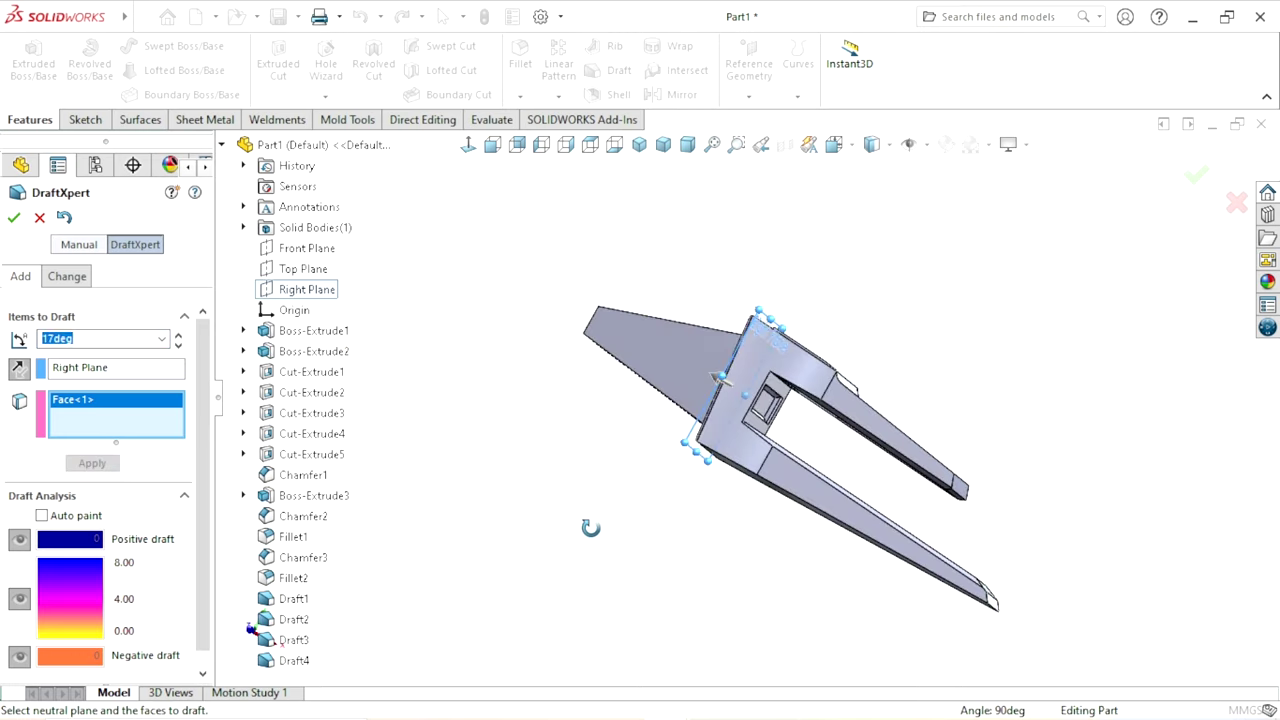
click(14, 217)
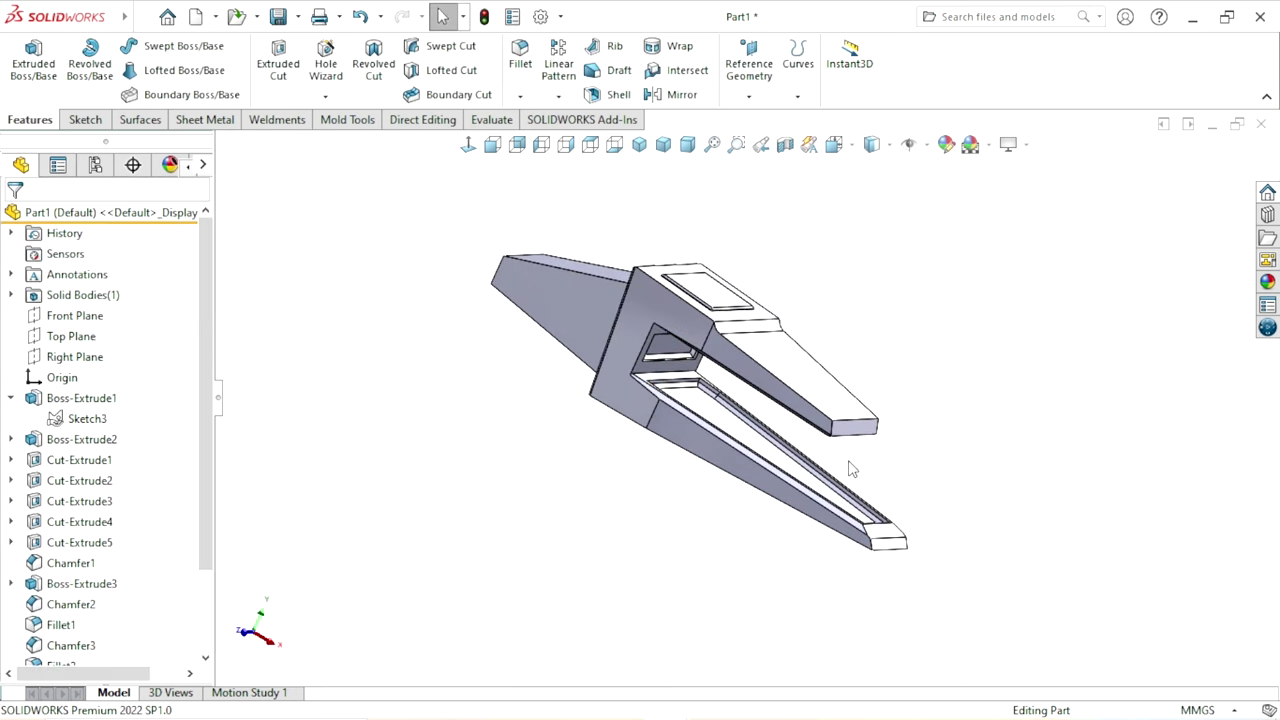
Orbit the fork to an oblique view showing the top pocket and the prong slot.
mouse_move(849, 469)
middle_down()
mouse_move(775, 660)
mouse_move(657, 543)
mouse_move(623, 551)
mouse_move(701, 511)
mouse_move(621, 391)
middle_up()
mouse_move(781, 484)
middle_down()
mouse_move(684, 544)
mouse_move(626, 552)
middle_up()
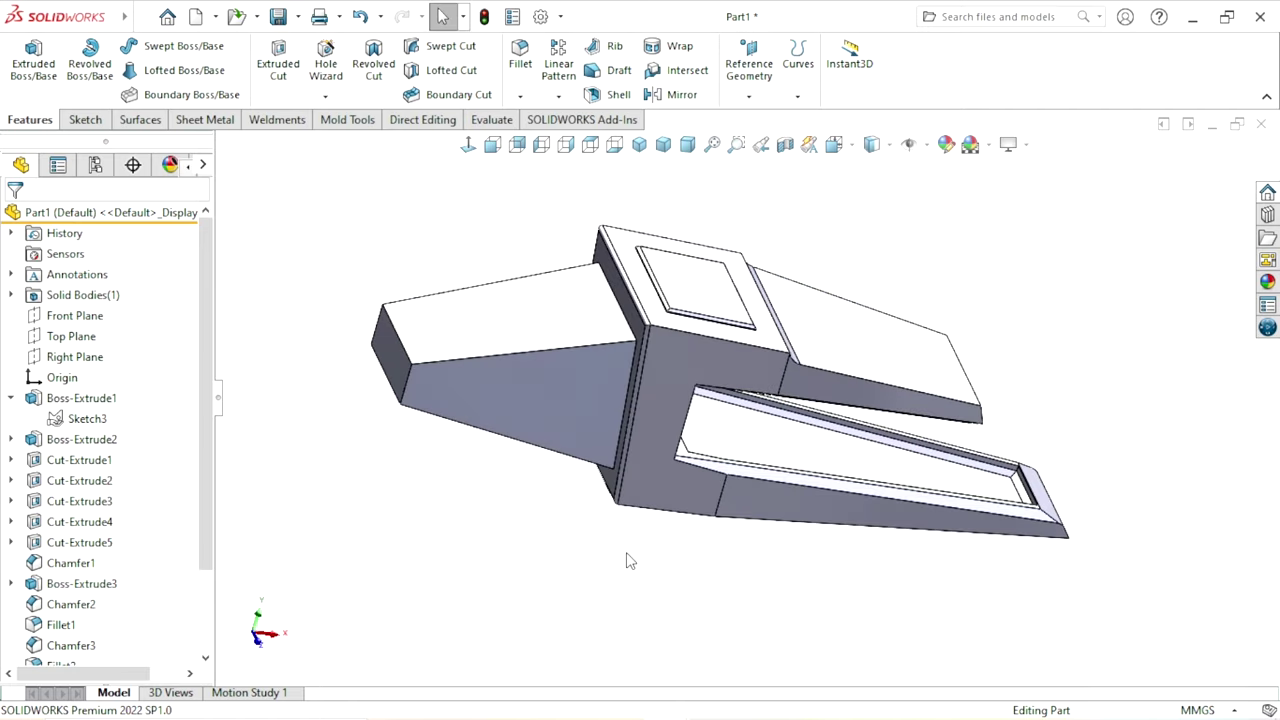
scroll(626, 552, up, 3)
scroll(557, 451, down, 3)
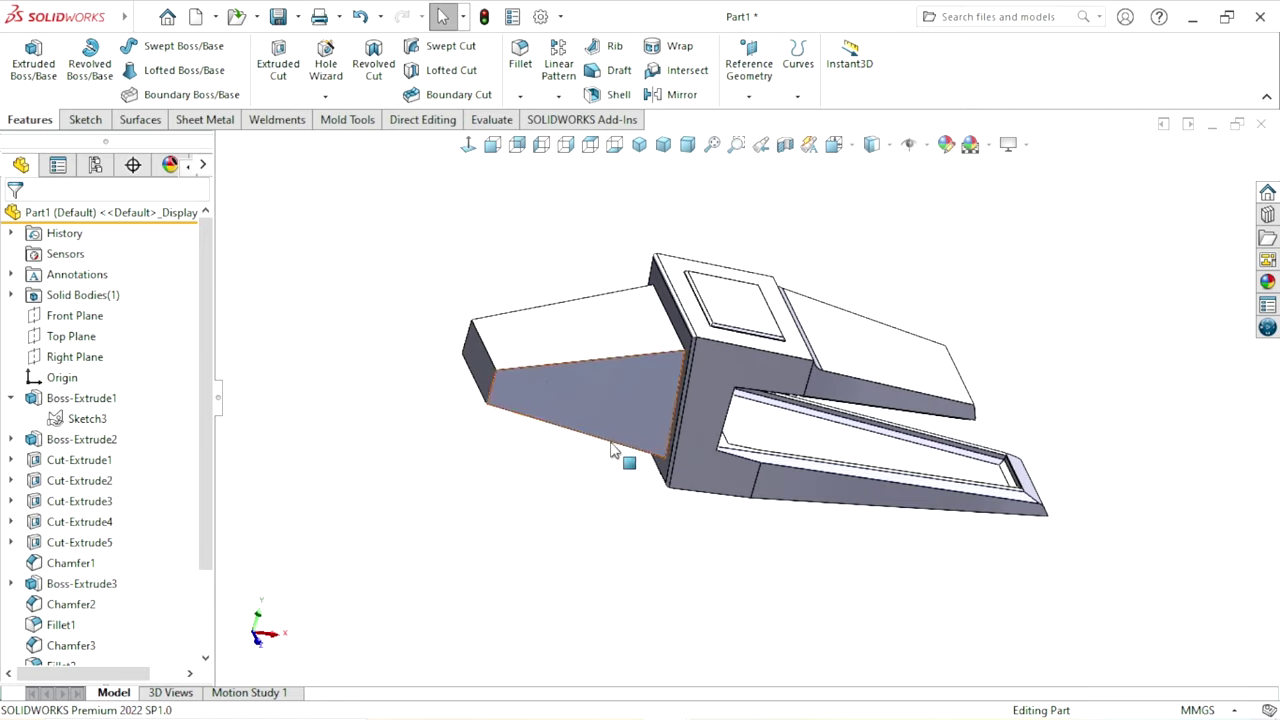
mouse_move(623, 449)
middle_down()
mouse_move(694, 451)
mouse_move(657, 371)
middle_up()
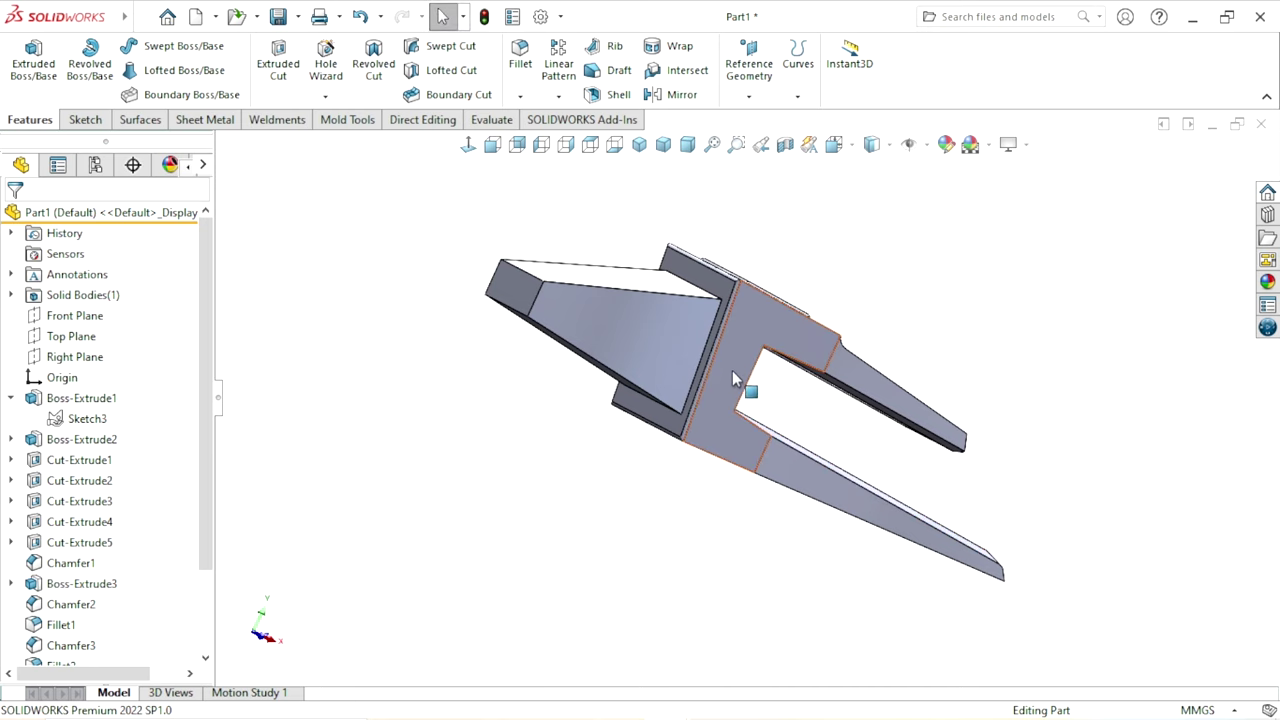
mouse_move(843, 470)
middle_down()
mouse_move(780, 520)
mouse_move(780, 409)
mouse_move(780, 449)
mouse_move(706, 449)
mouse_move(771, 486)
mouse_move(691, 521)
mouse_move(746, 466)
middle_up()
middle_drag(759, 387, 563, 300)
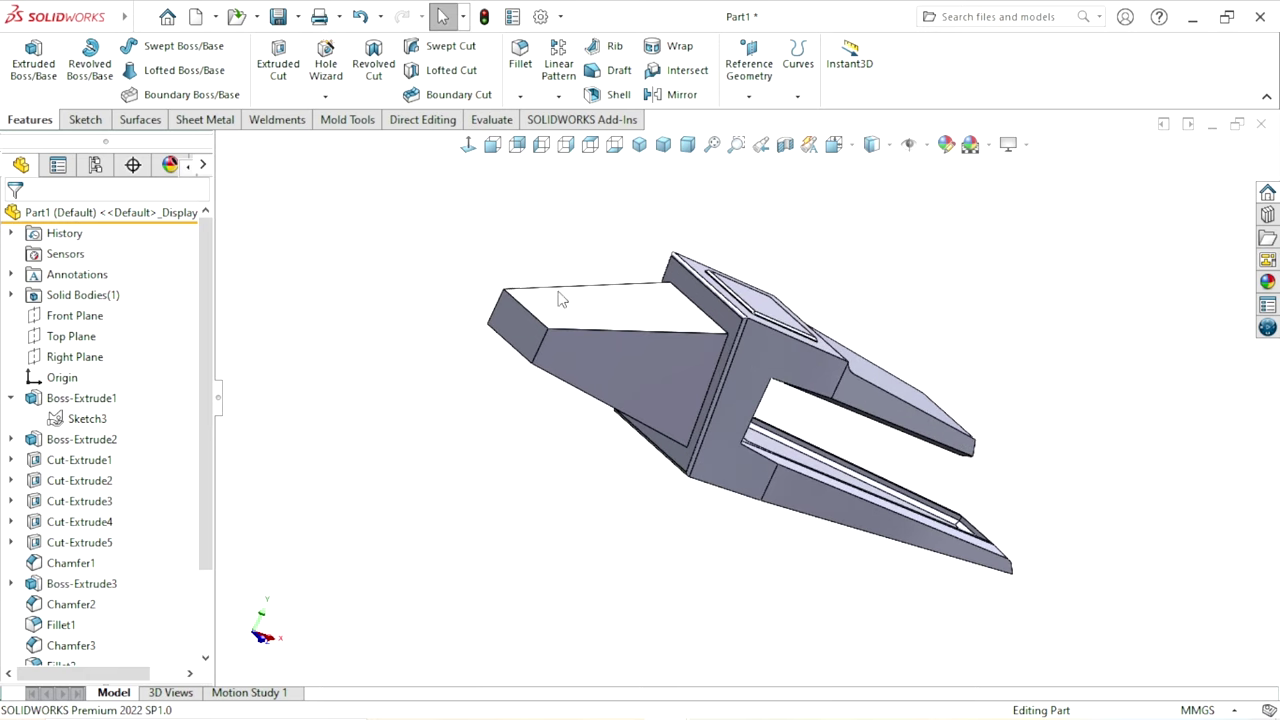
Fillet the upper and lower edges at the rear block's blunt end with a 10 mm radius.
click(522, 62)
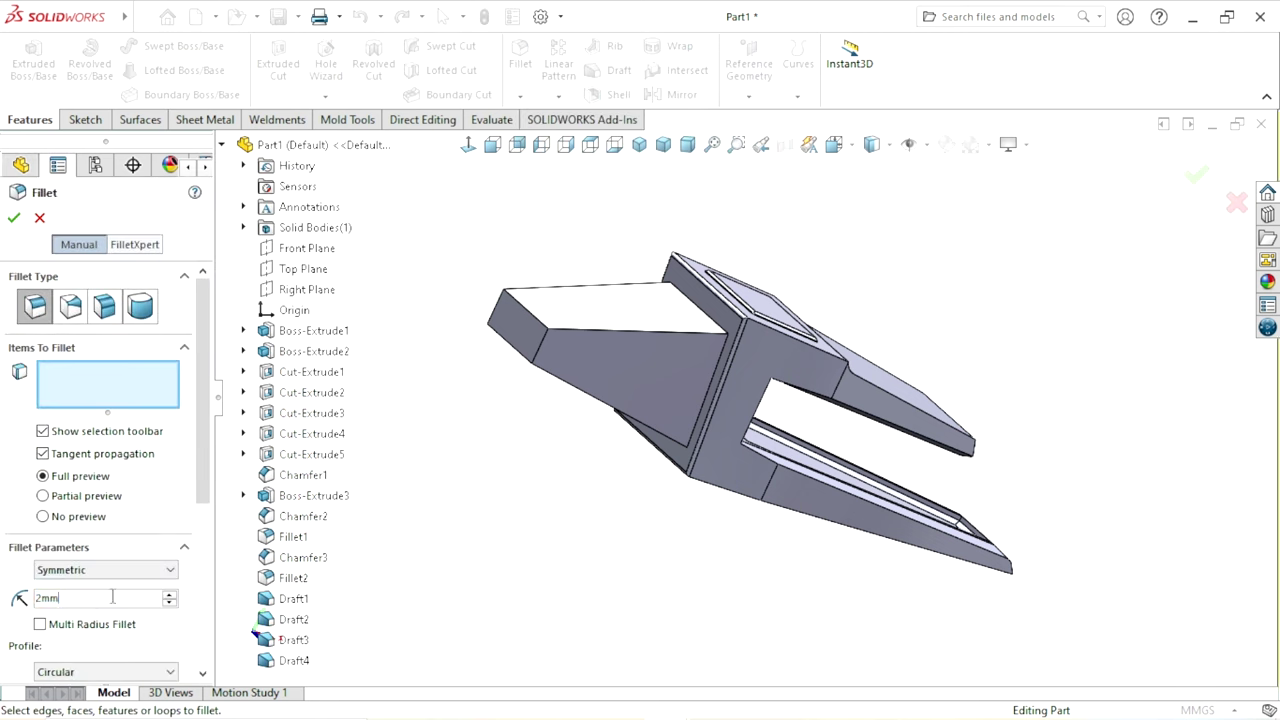
text(10)
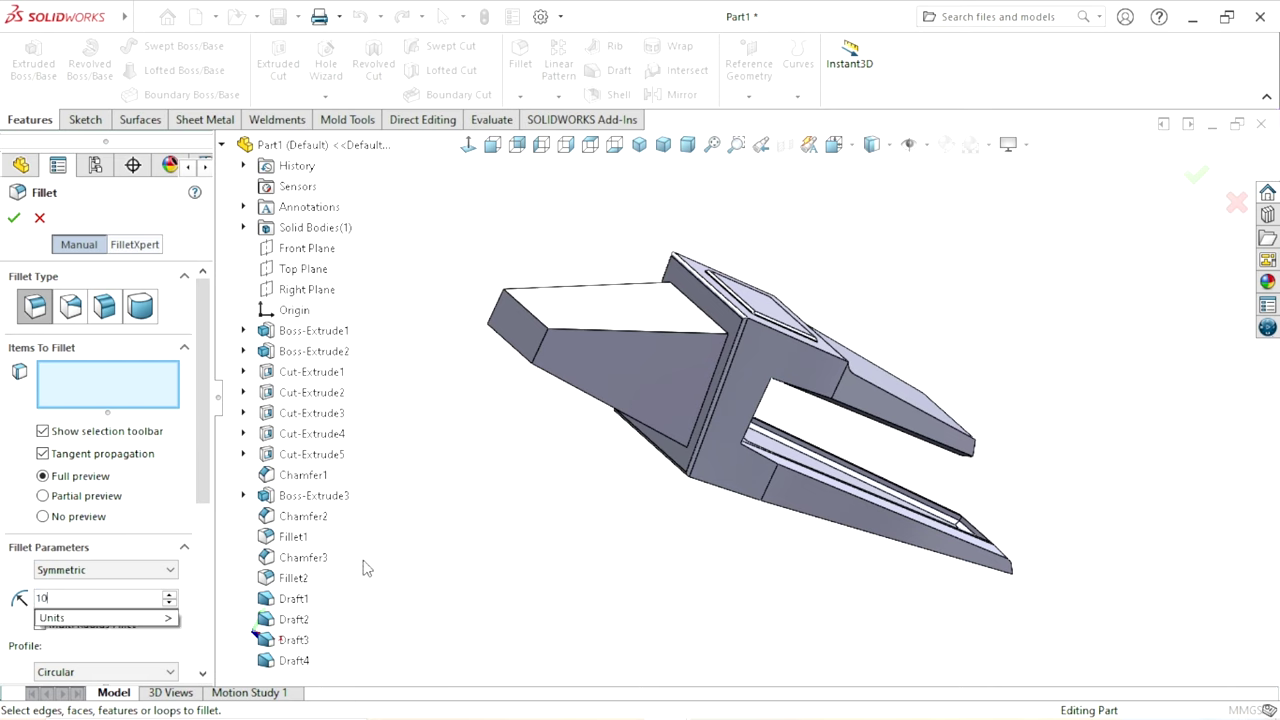
key(Return)
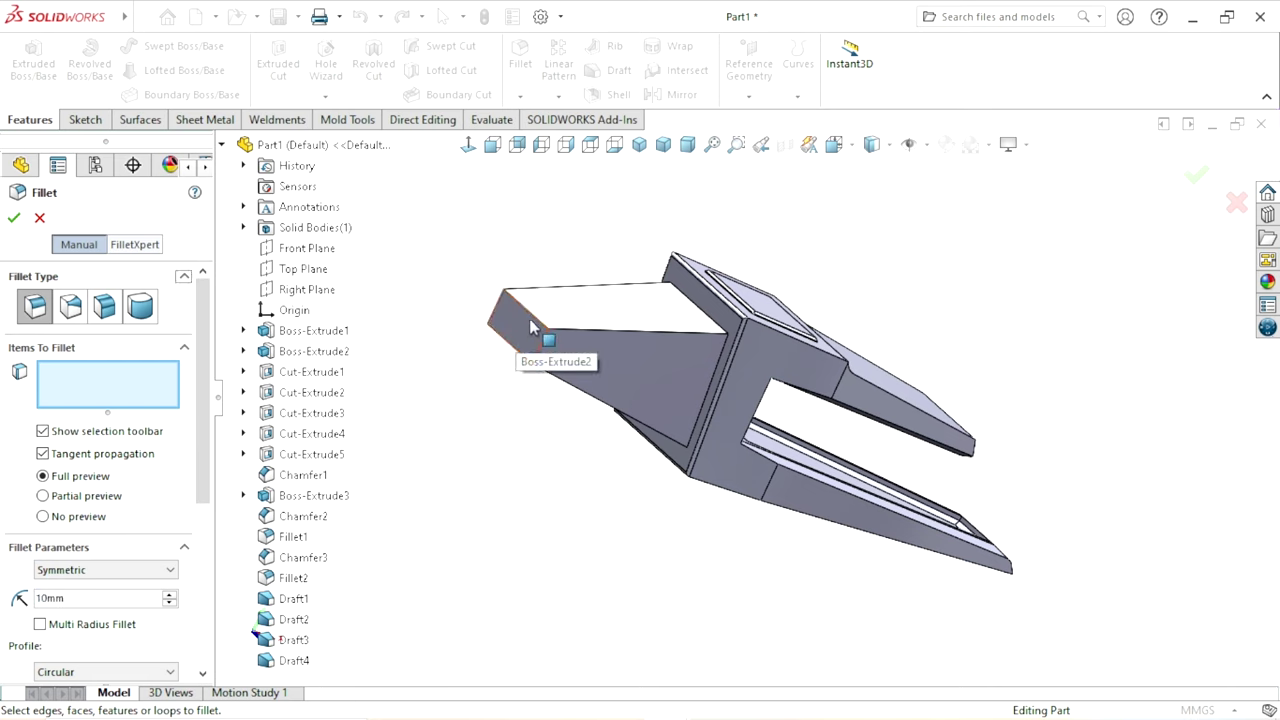
click(533, 318)
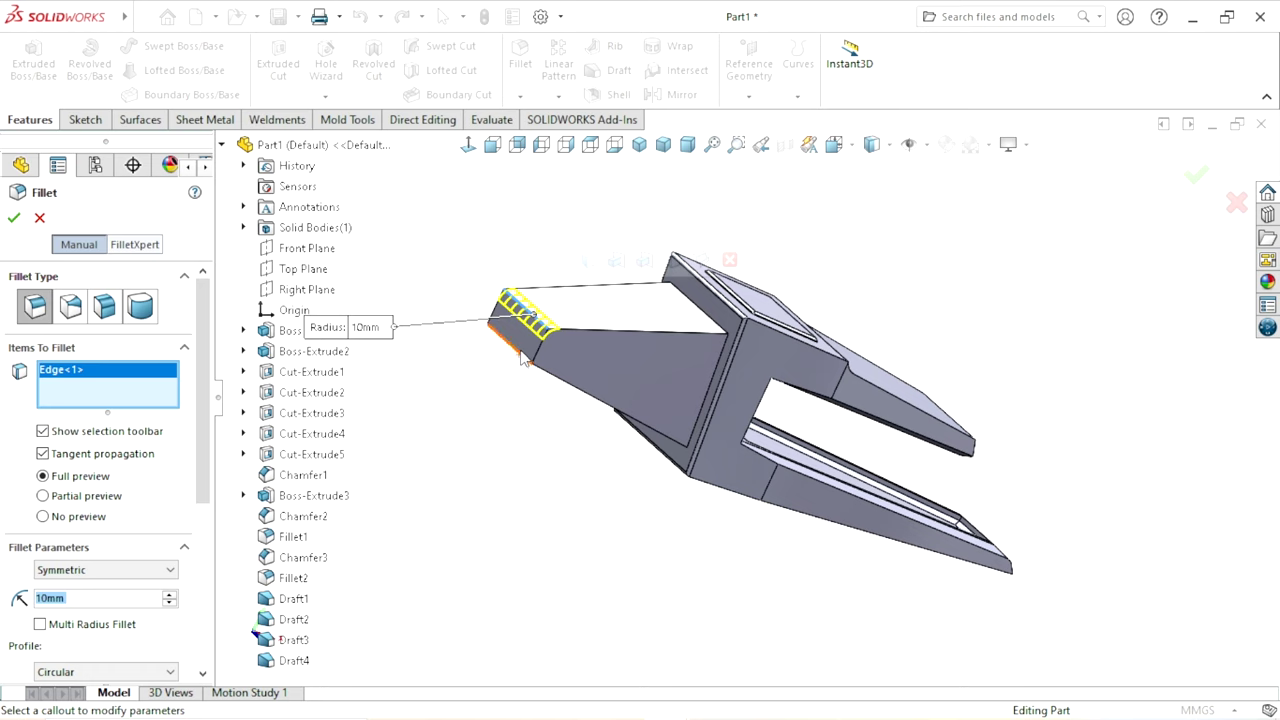
click(510, 342)
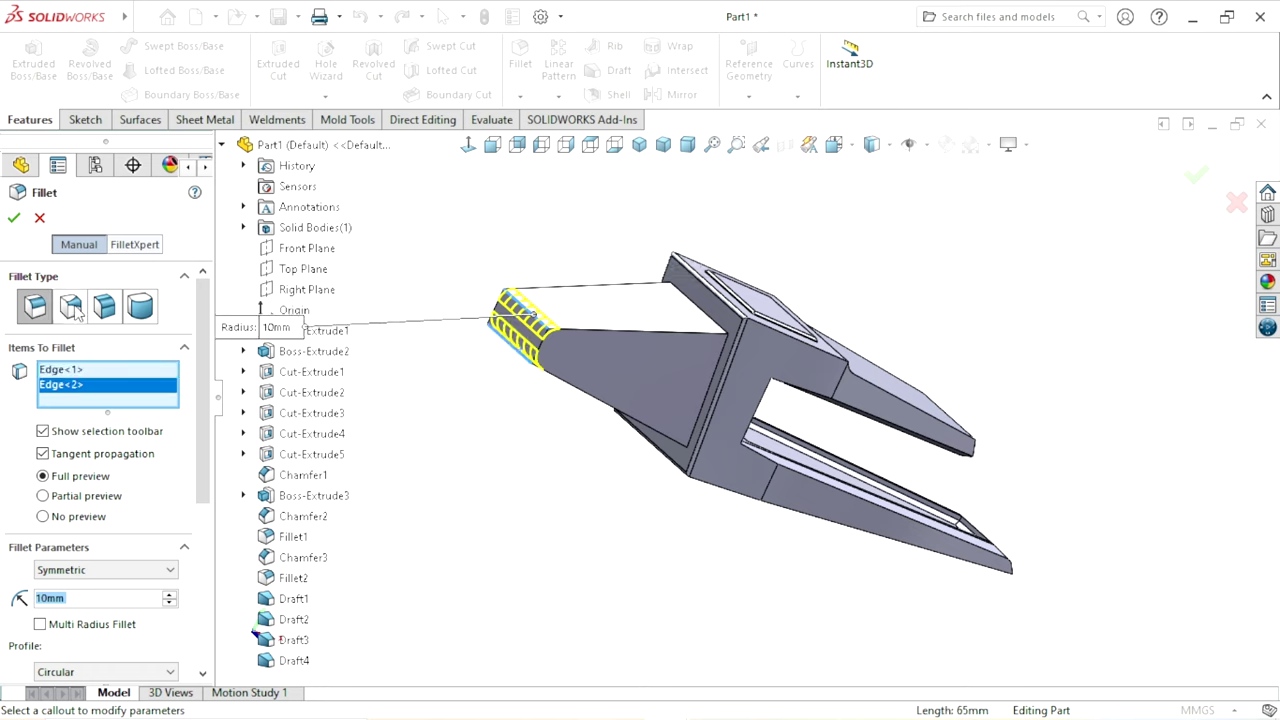
click(15, 218)
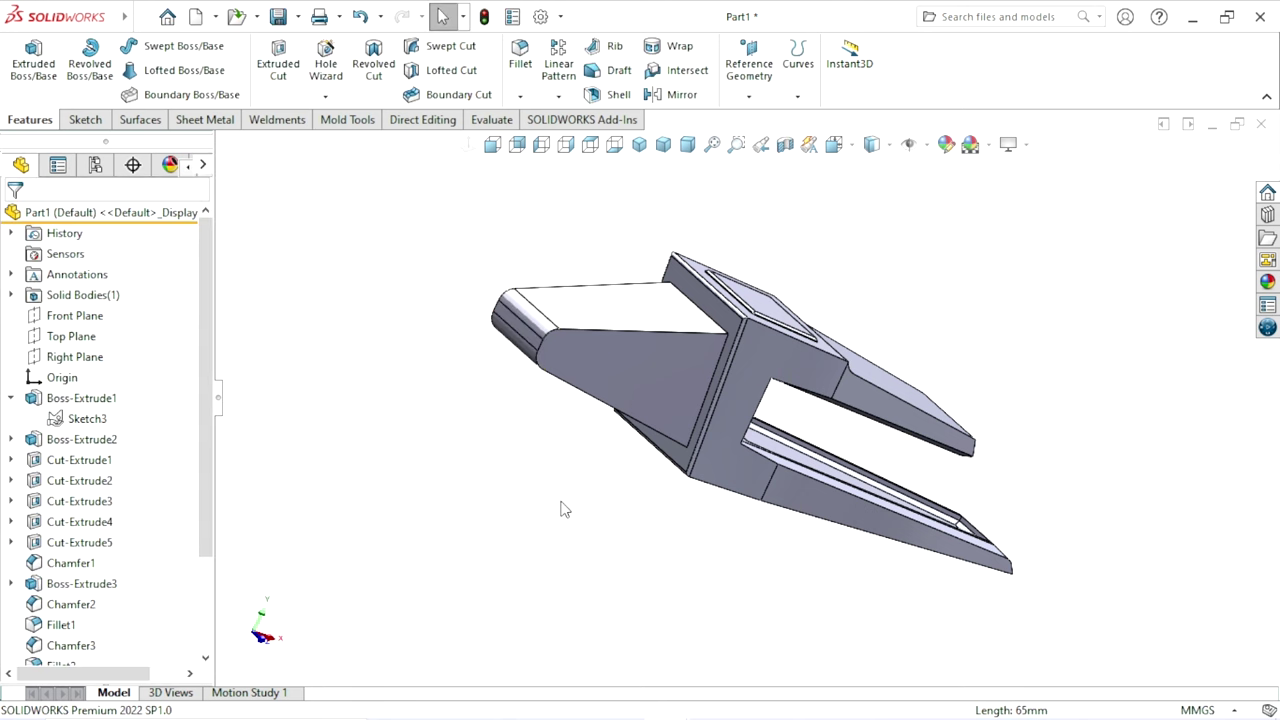
scroll(691, 394, down, 2)
scroll(735, 354, down, 2)
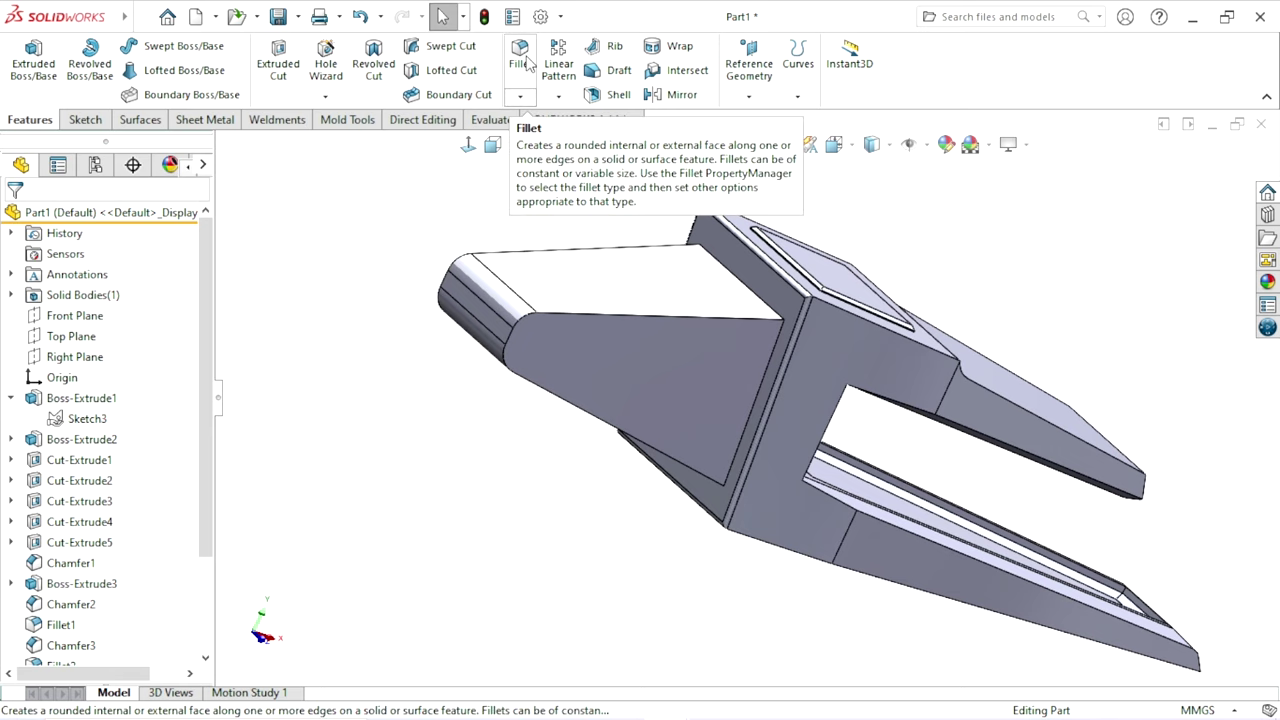
click(520, 96)
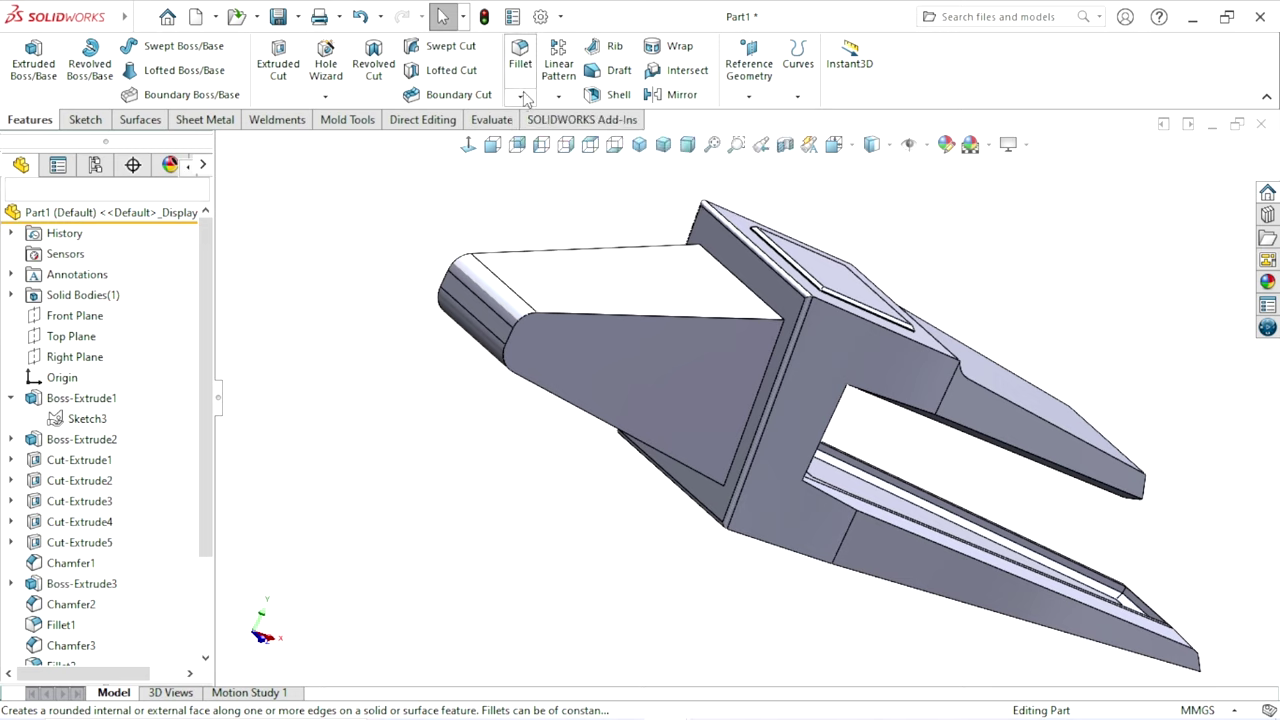
key(Escape)
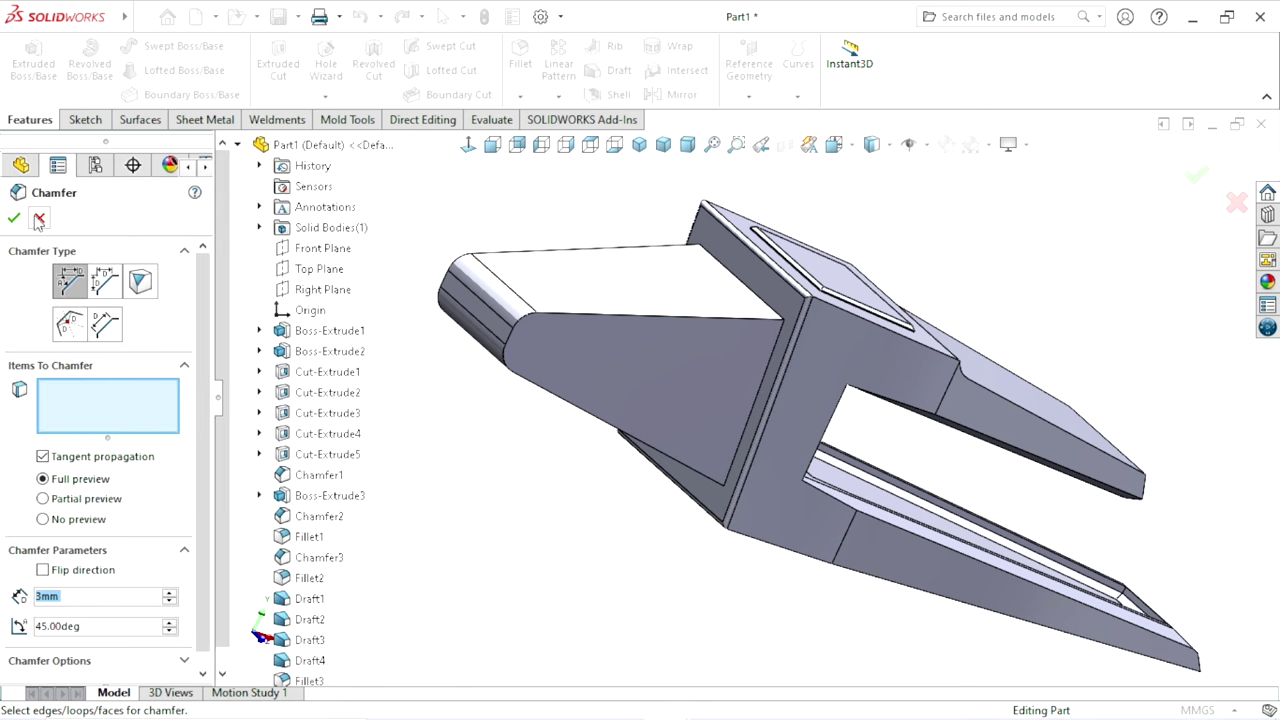
click(40, 218)
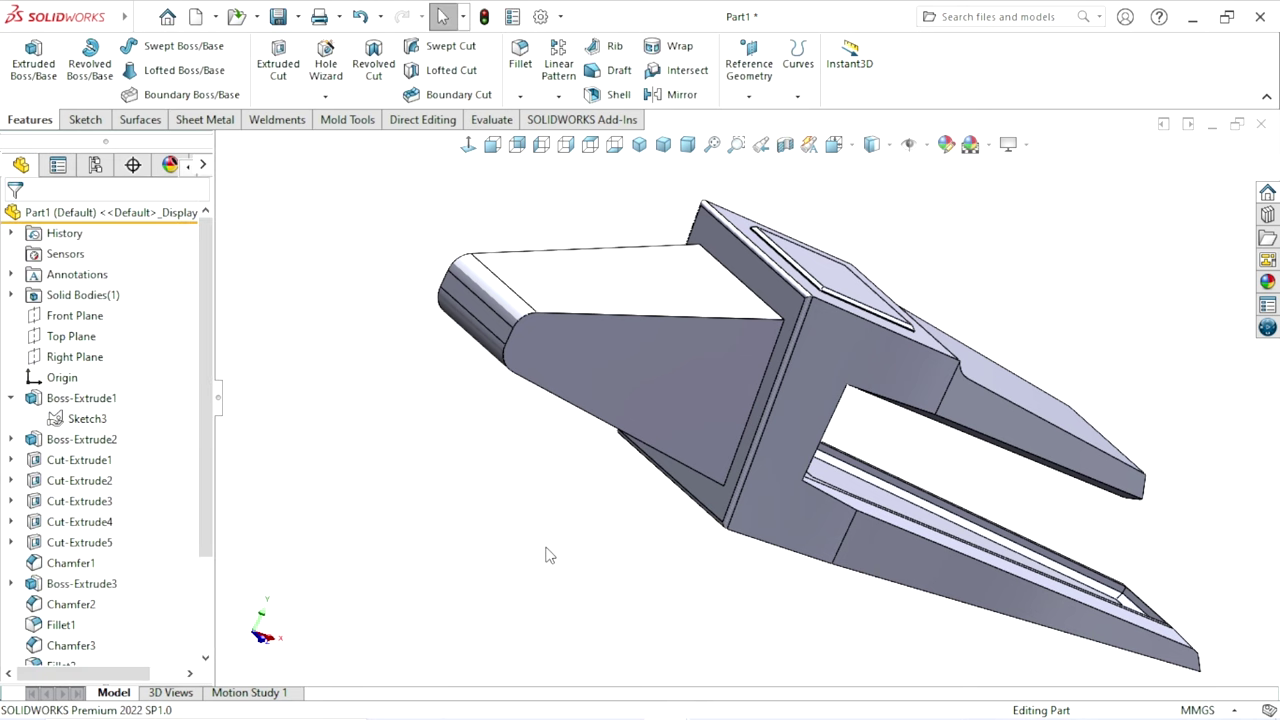
scroll(698, 411, up, 2)
scroll(800, 395, down, 2)
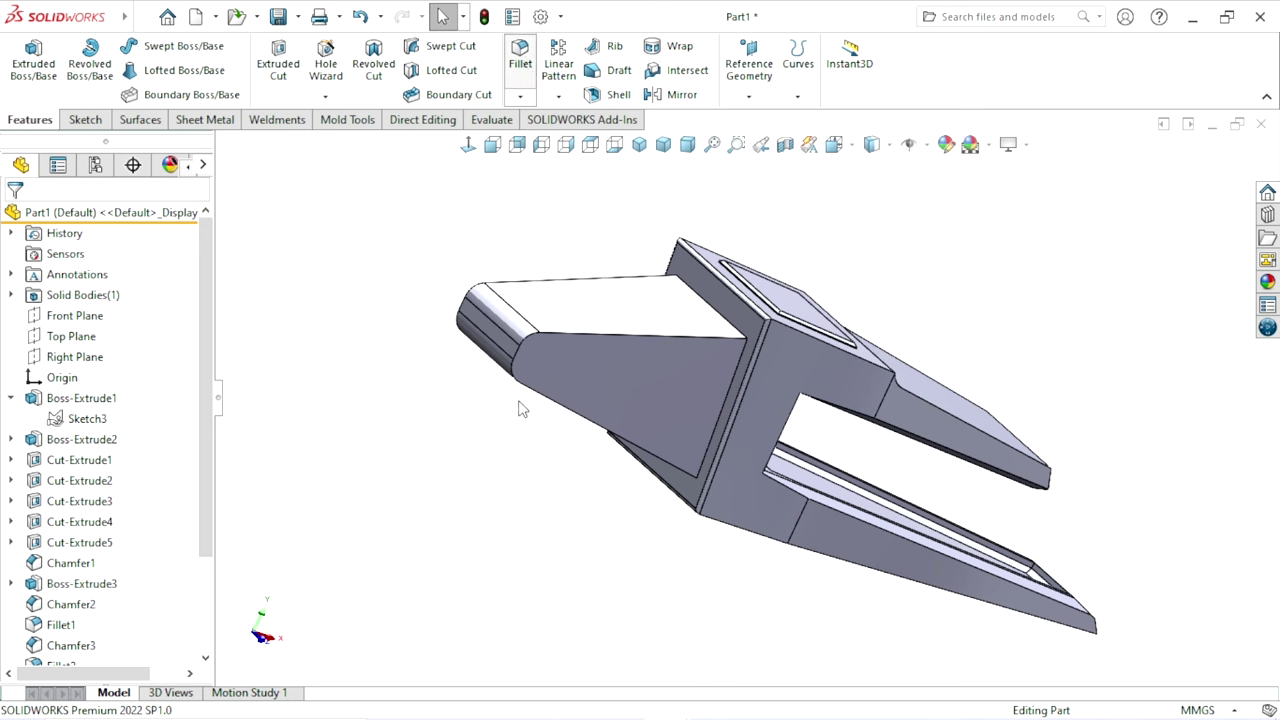
Fillet all four edges of the central block's square recess at 5 mm.
click(520, 55)
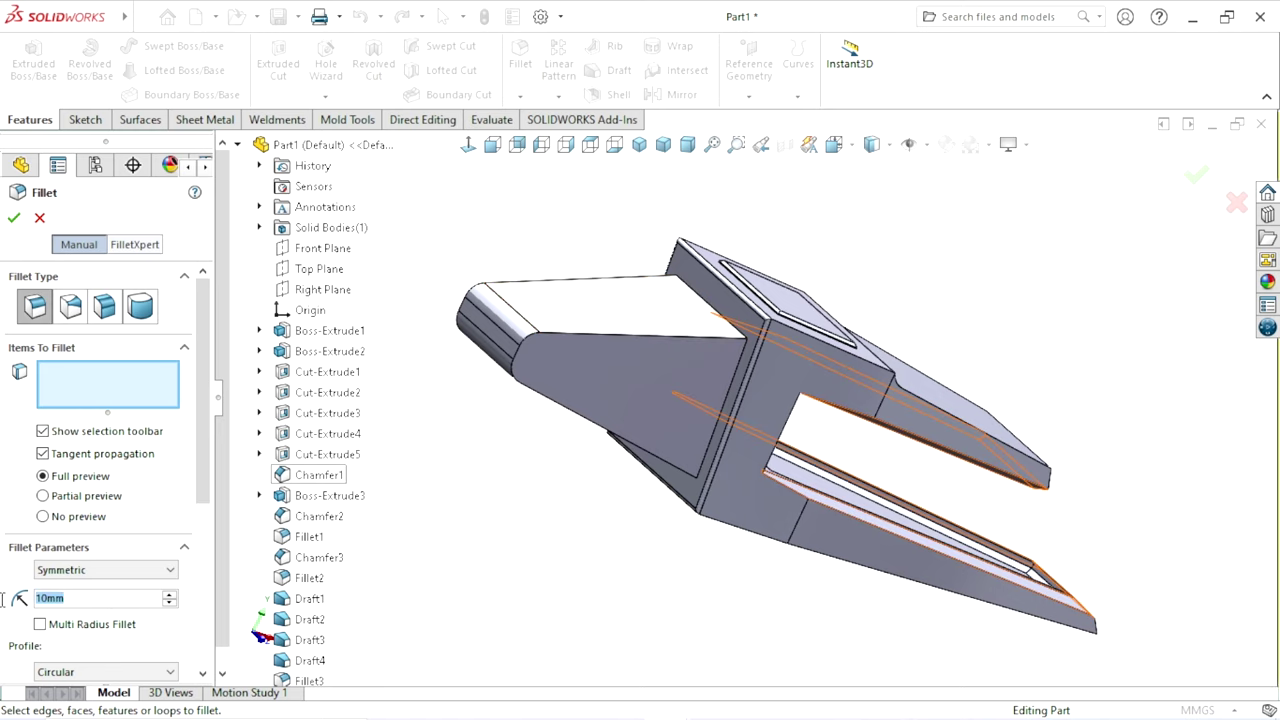
text(5)
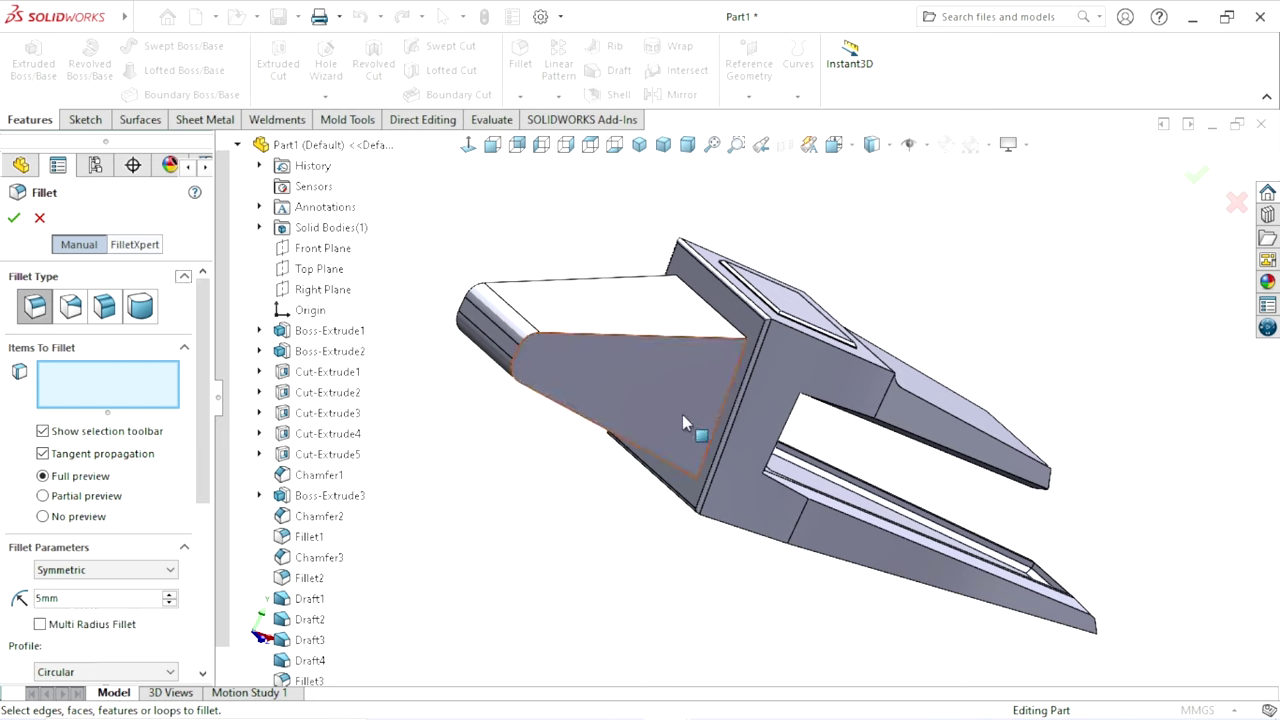
click(728, 326)
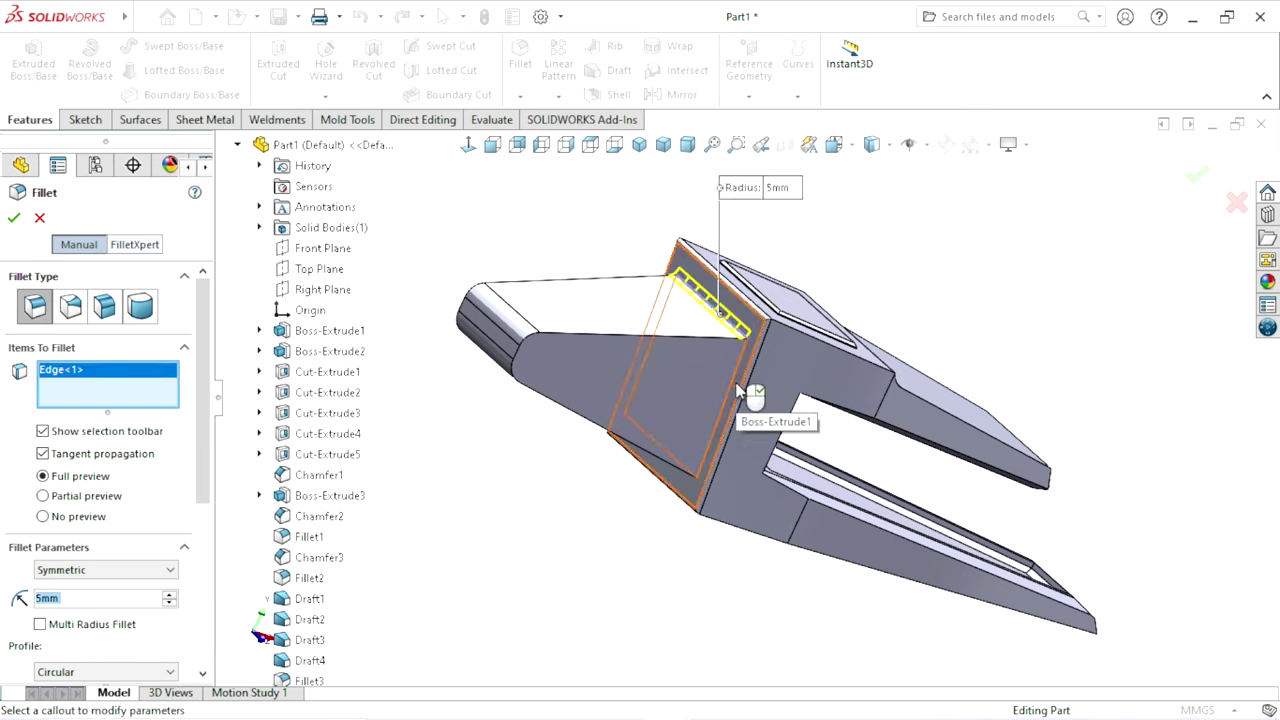
click(712, 440)
middle_drag(636, 494, 800, 394)
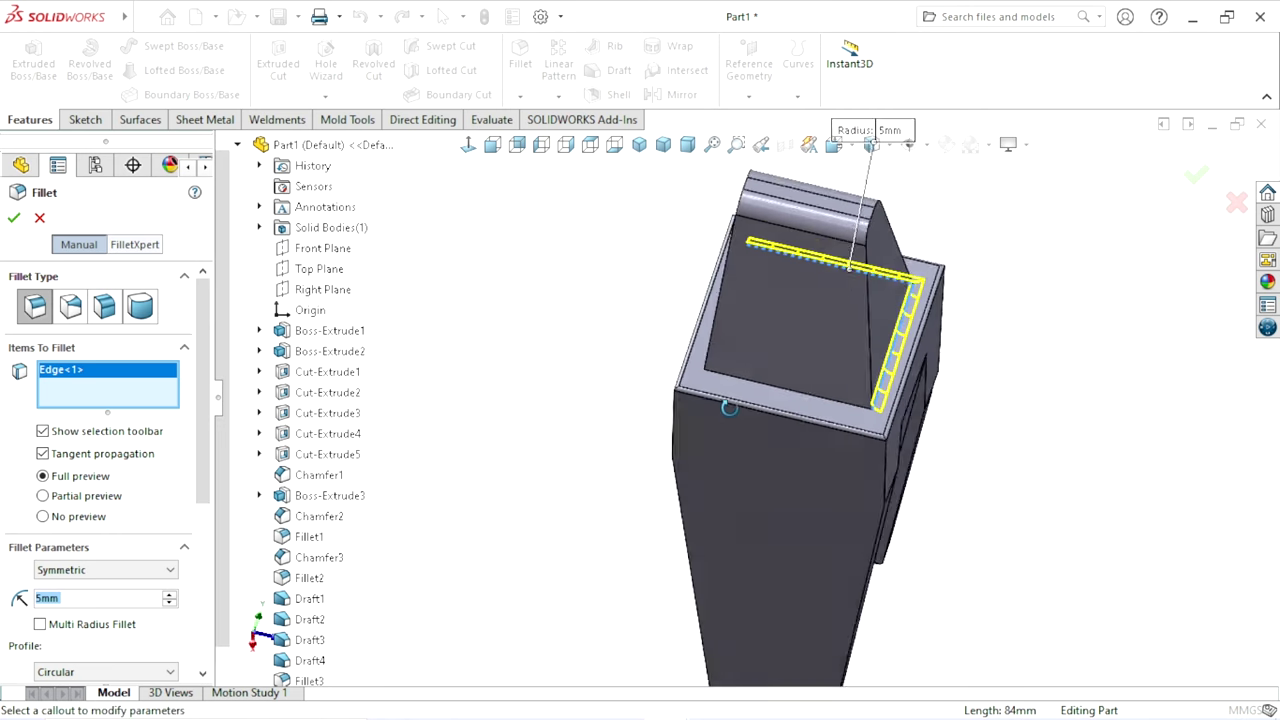
click(800, 396)
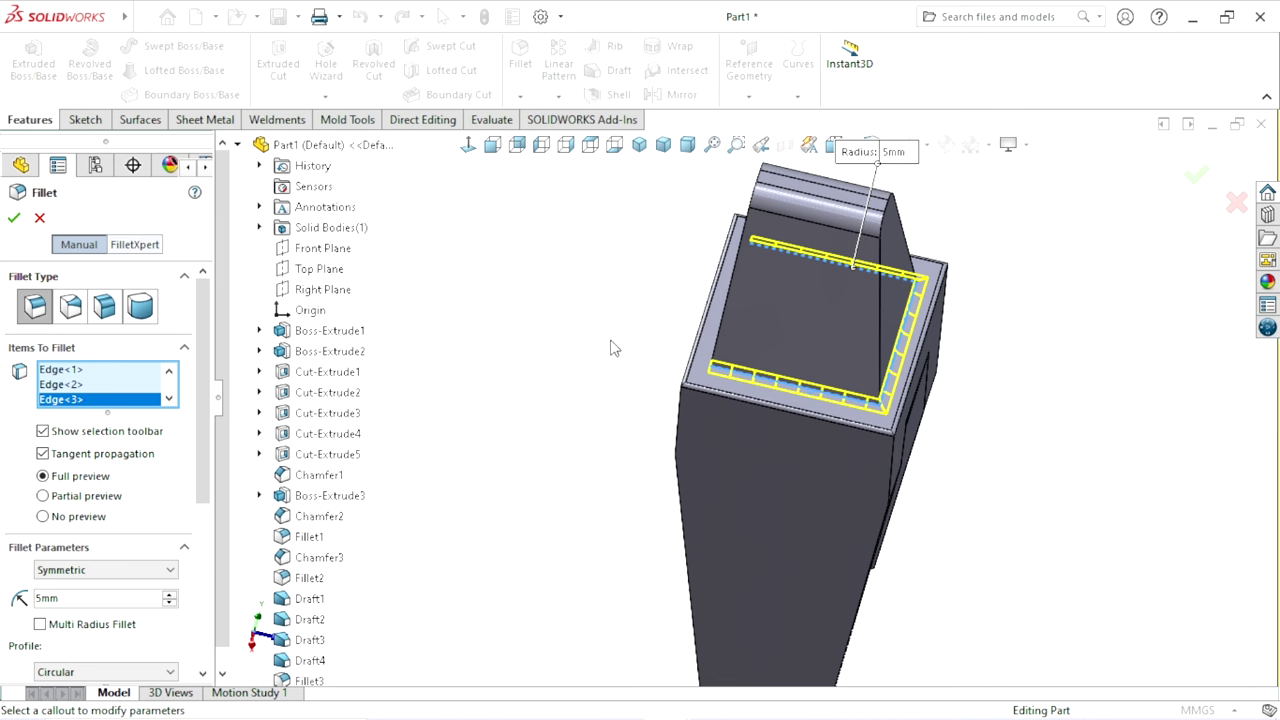
middle_drag(611, 349, 673, 376)
click(709, 303)
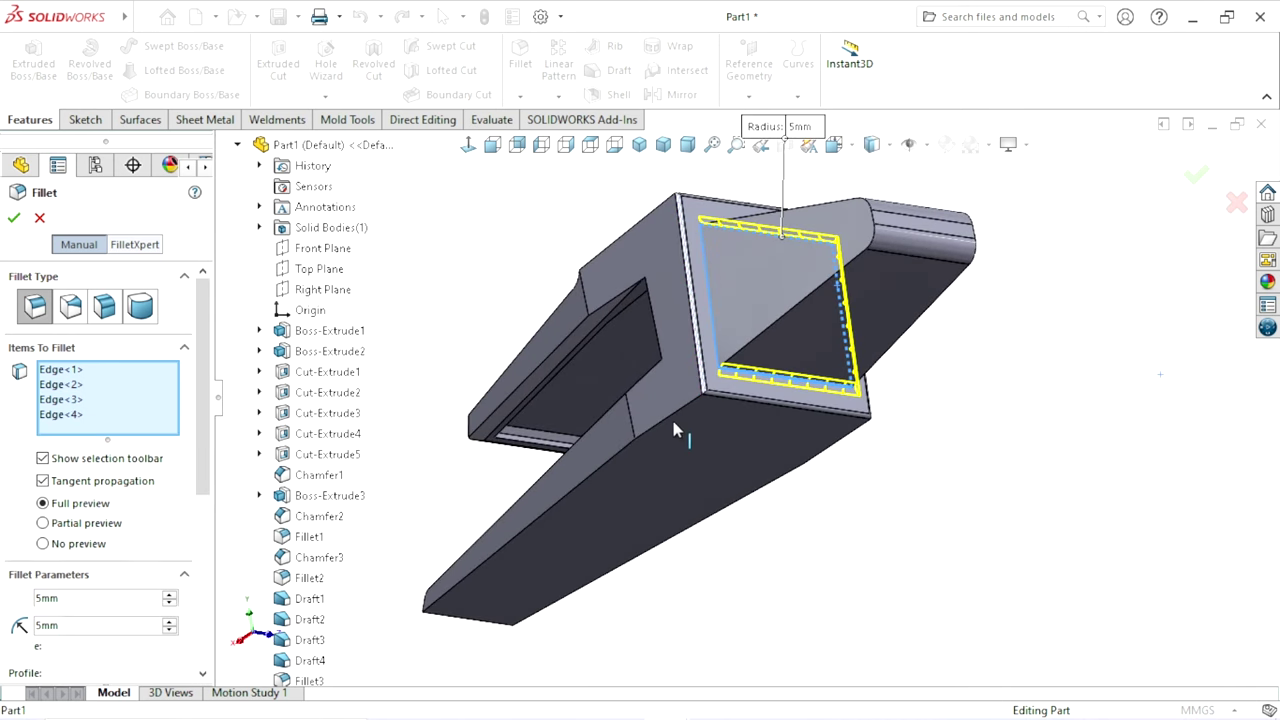
scroll(787, 312, up, 2)
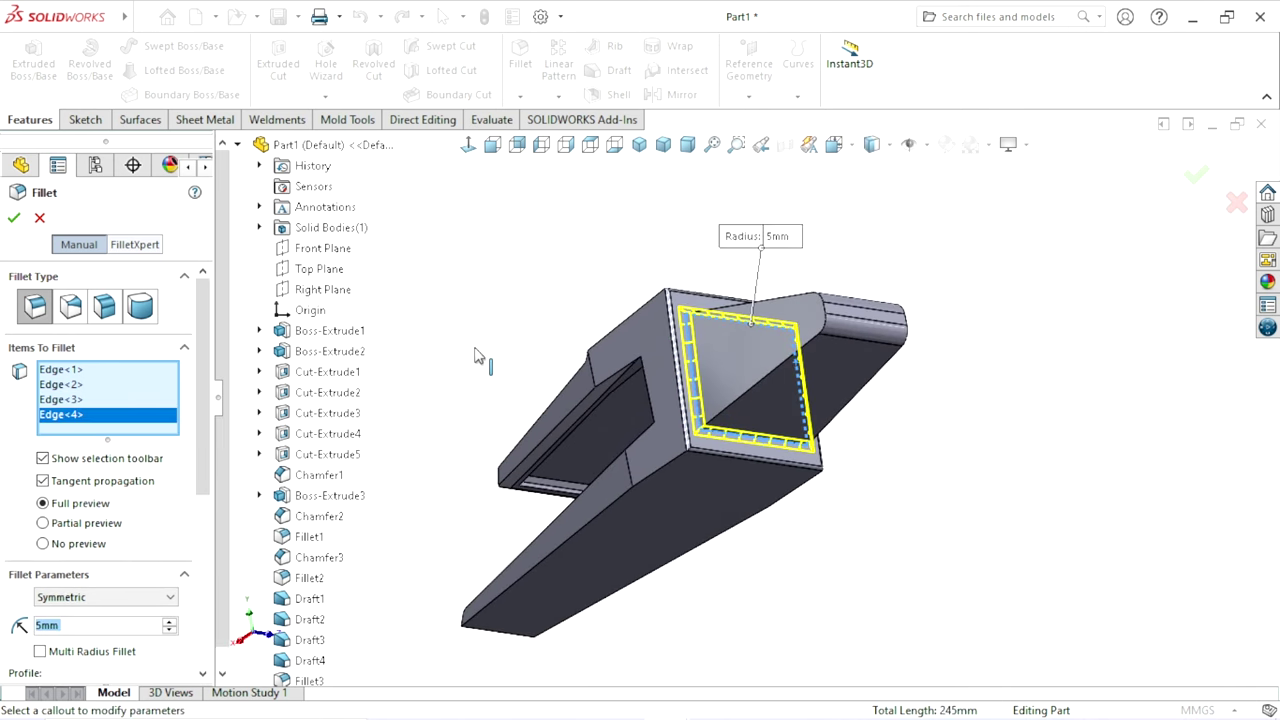
click(14, 219)
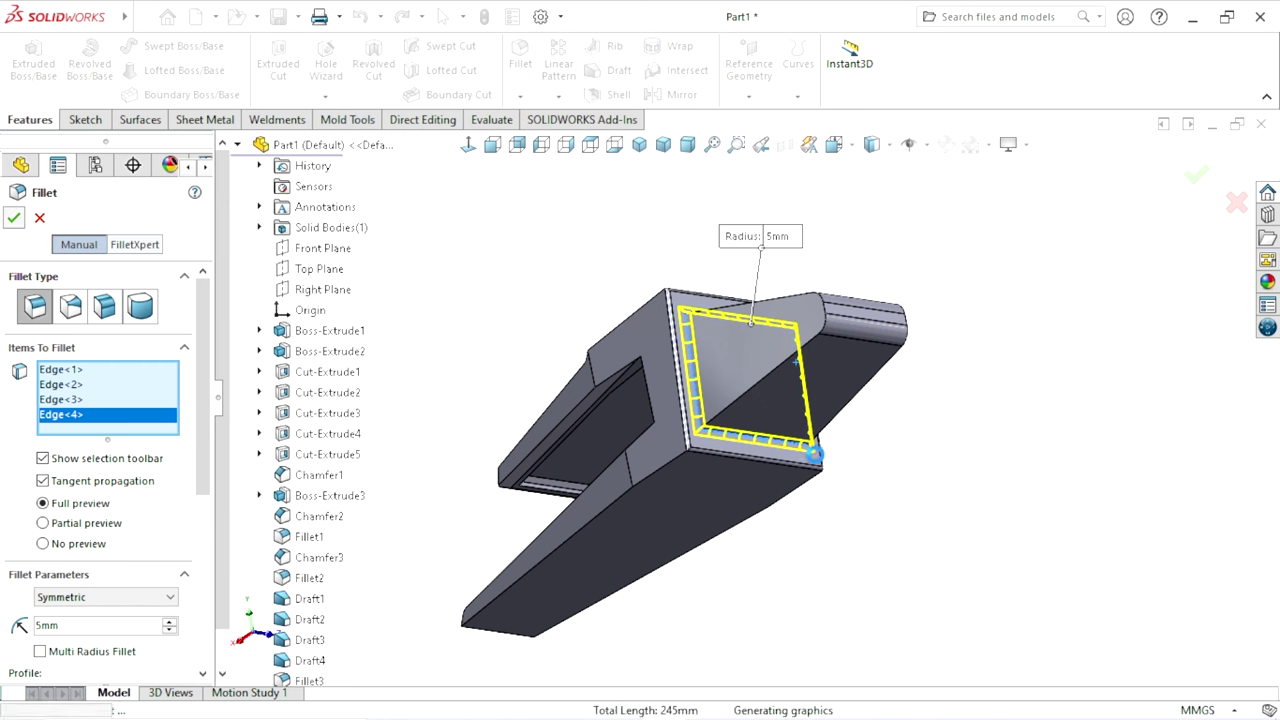
mouse_move(846, 405)
middle_down()
mouse_move(670, 408)
mouse_move(649, 472)
middle_up()
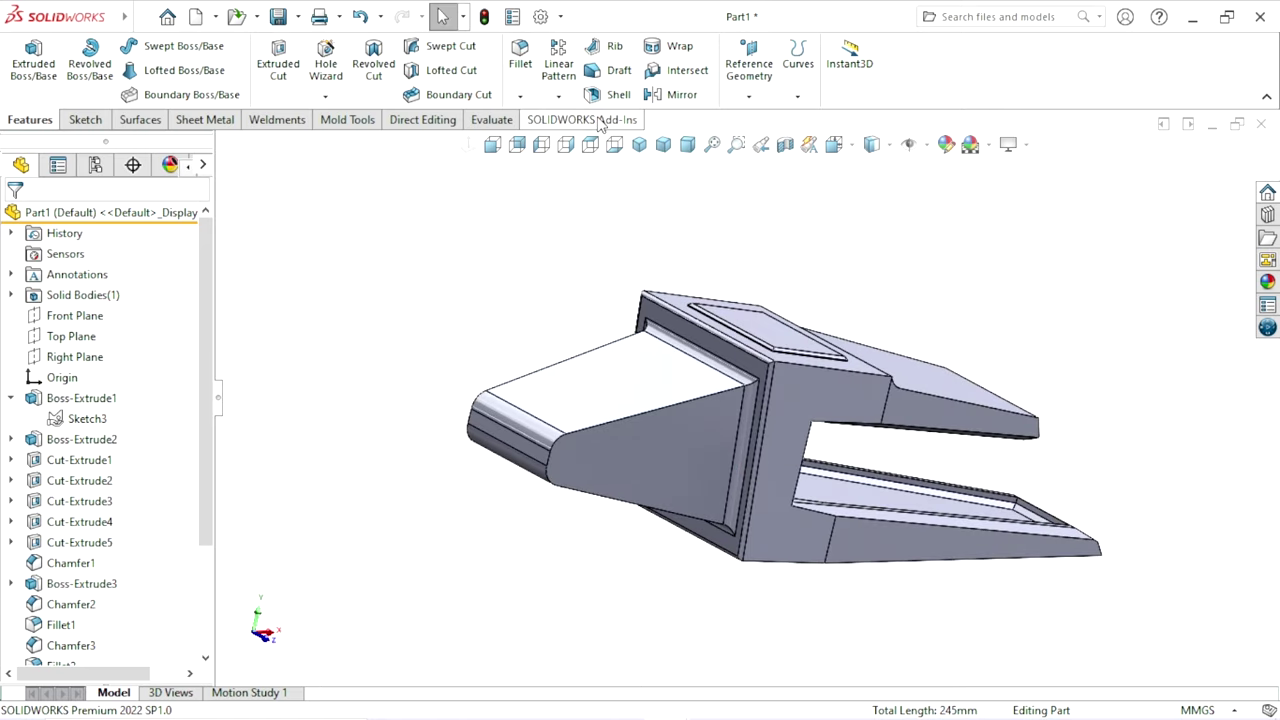
click(520, 96)
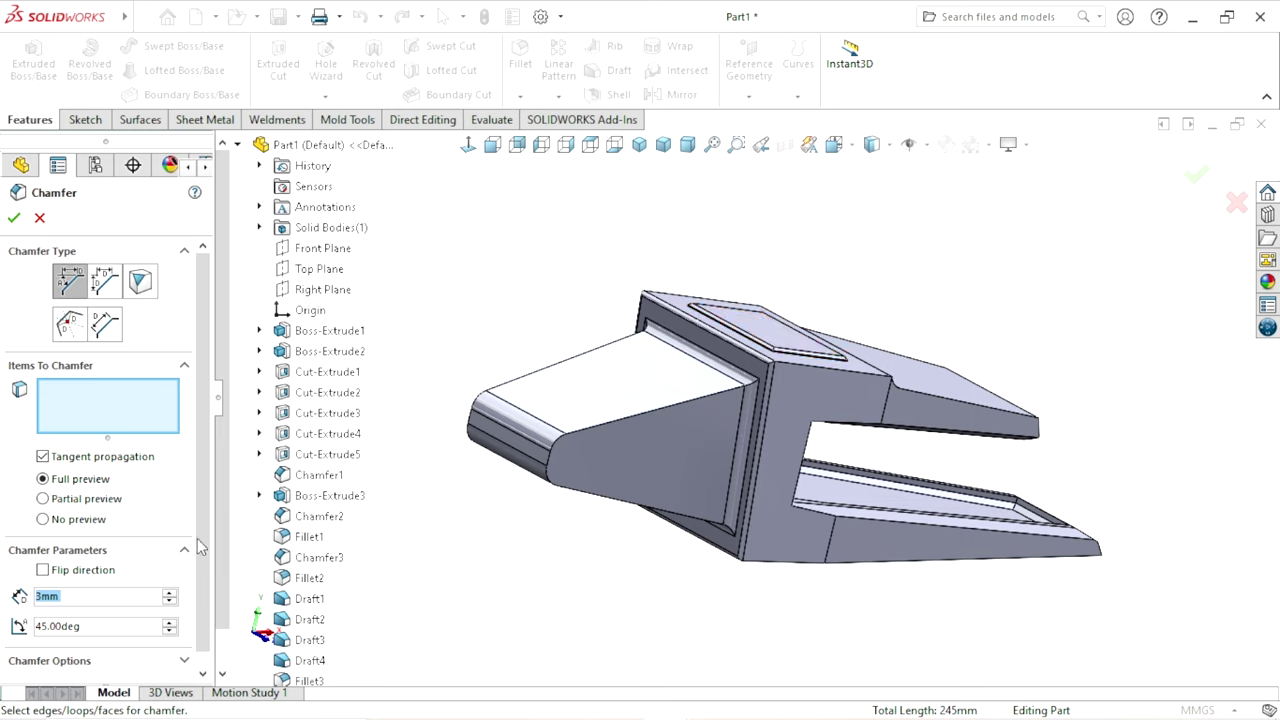
click(77, 601)
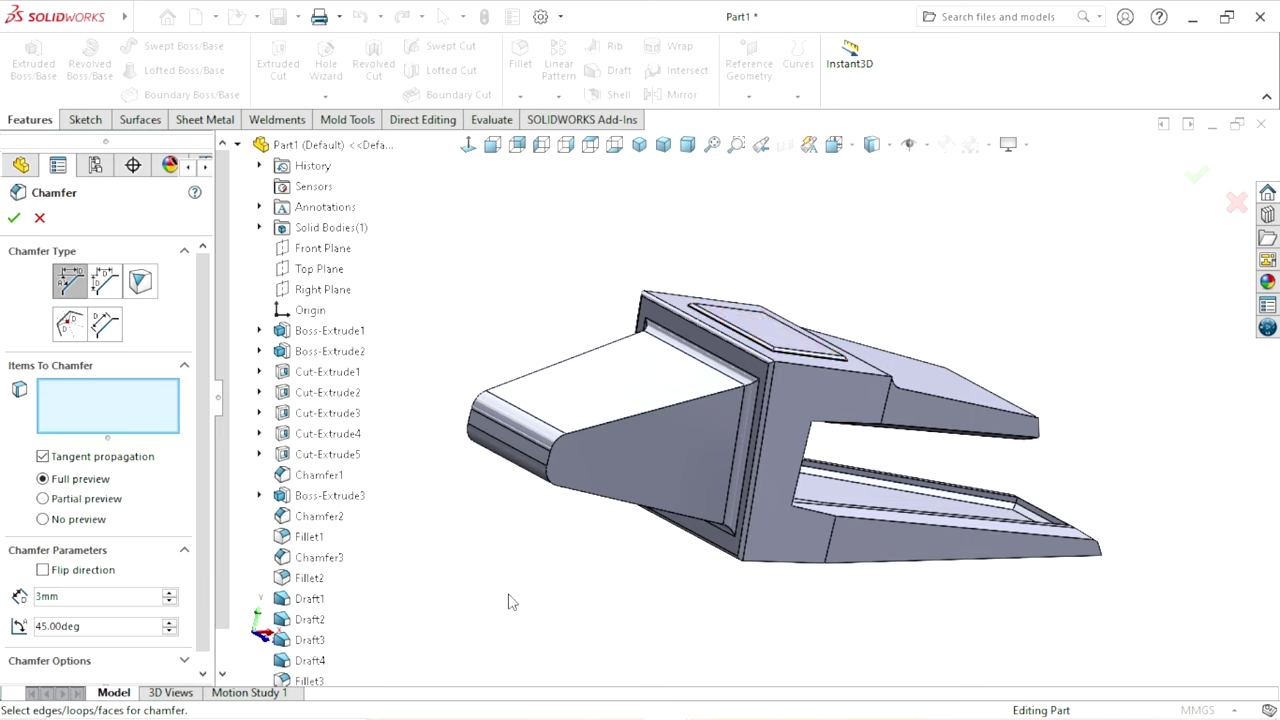
drag(89, 601, 8, 608)
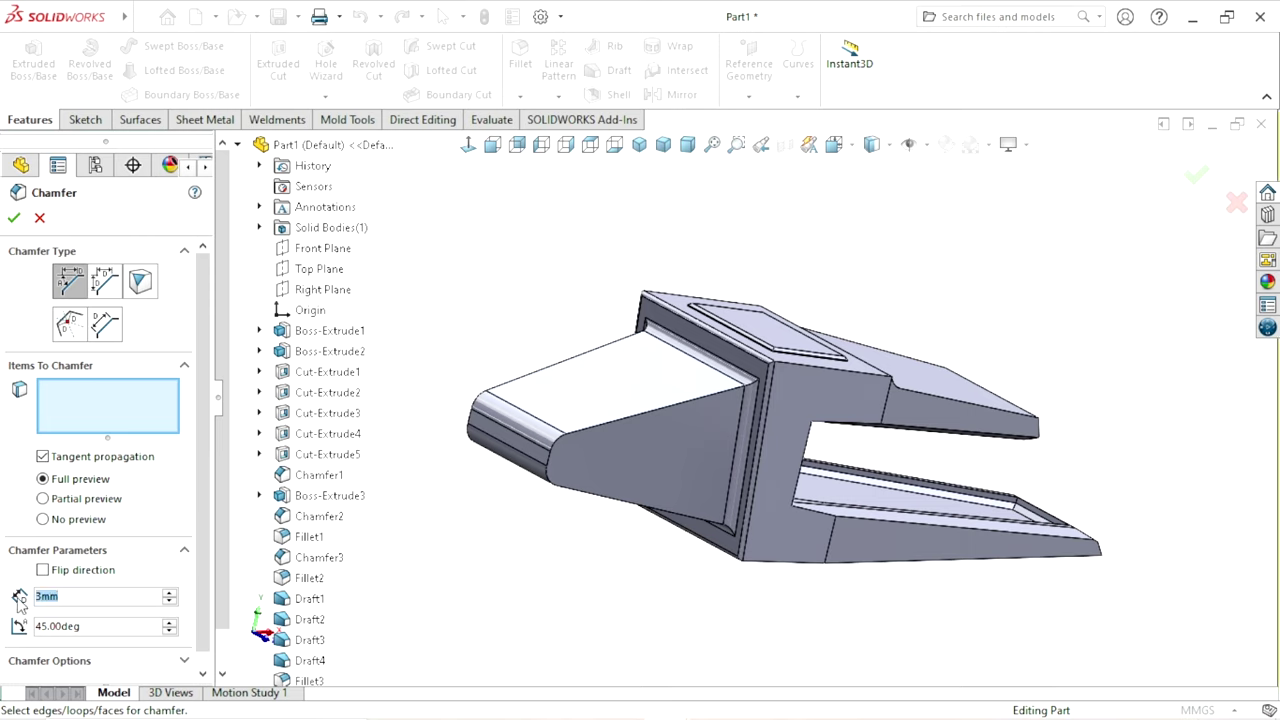
text(2)
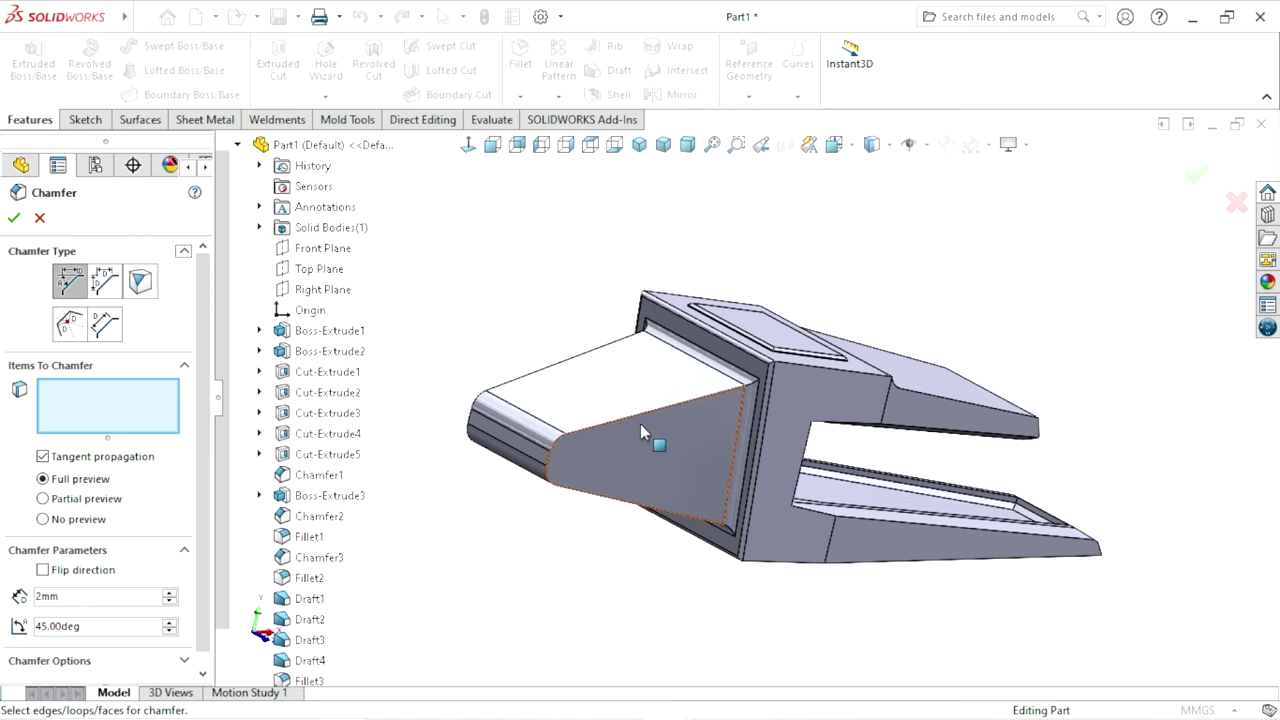
click(651, 411)
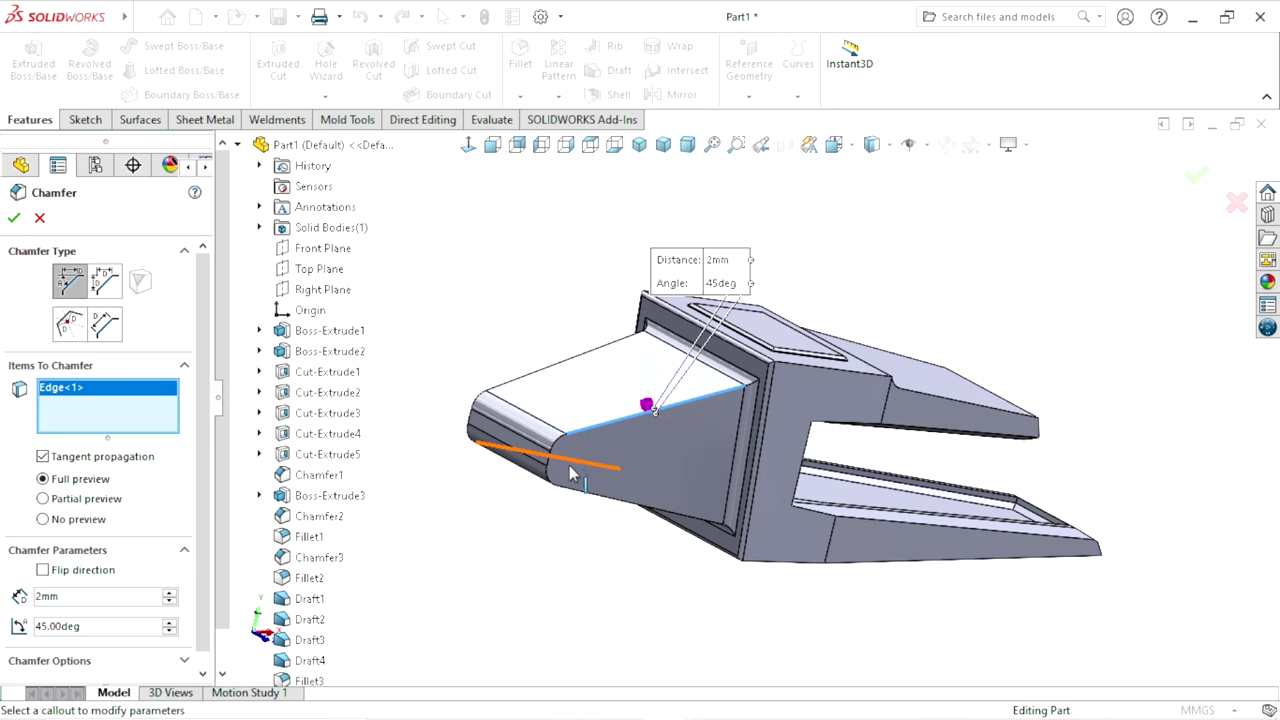
scroll(651, 518, up, 1)
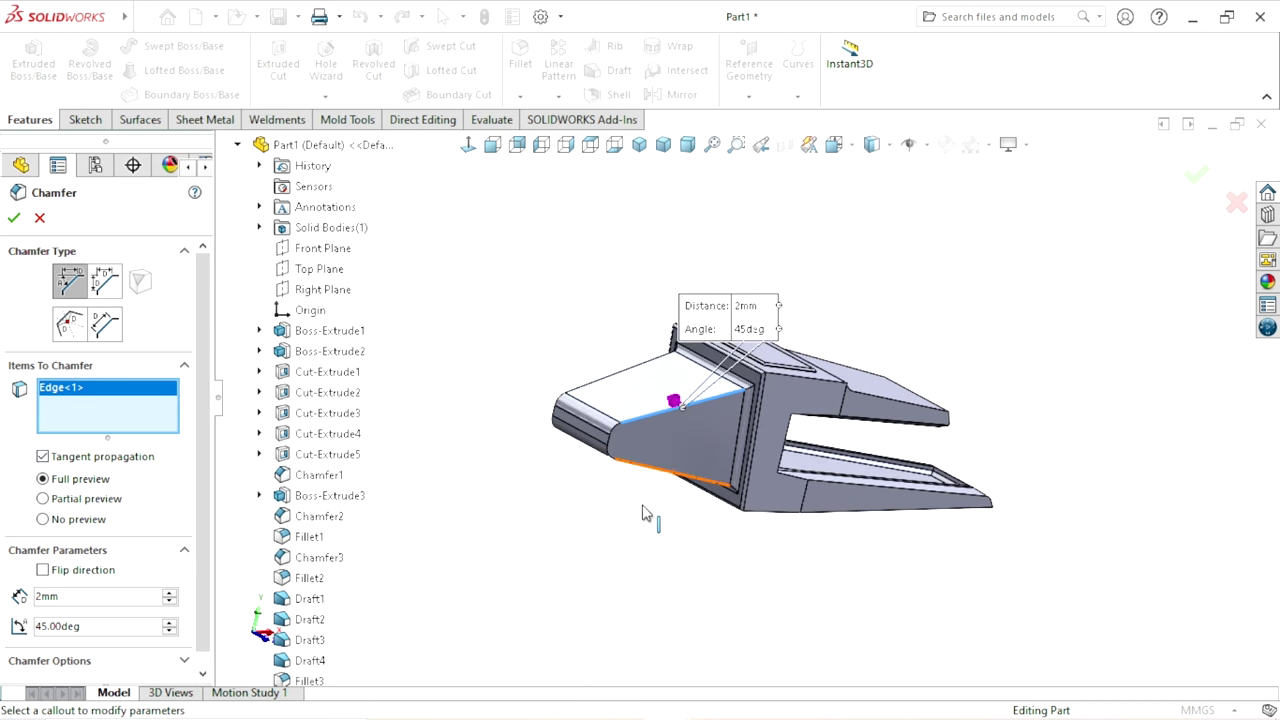
scroll(705, 460, down, 2)
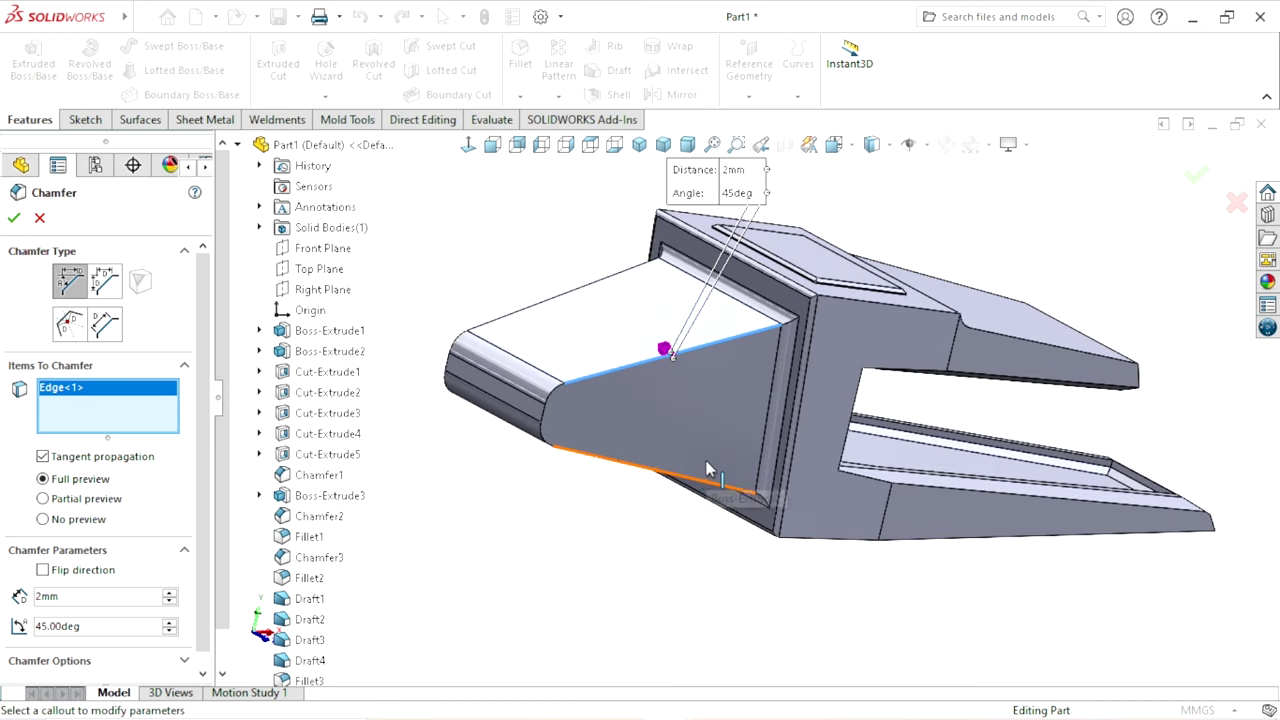
click(651, 470)
scroll(655, 430, up, 1)
scroll(655, 430, down, 2)
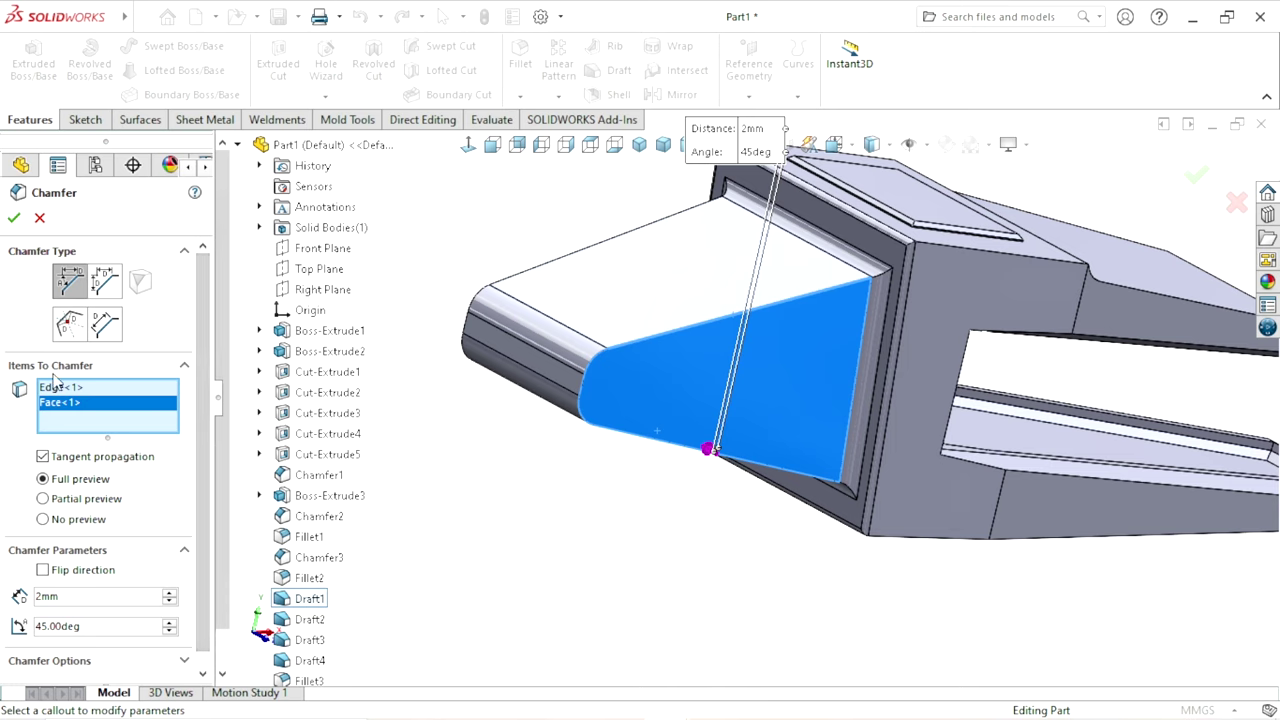
right_click(97, 405)
click(150, 414)
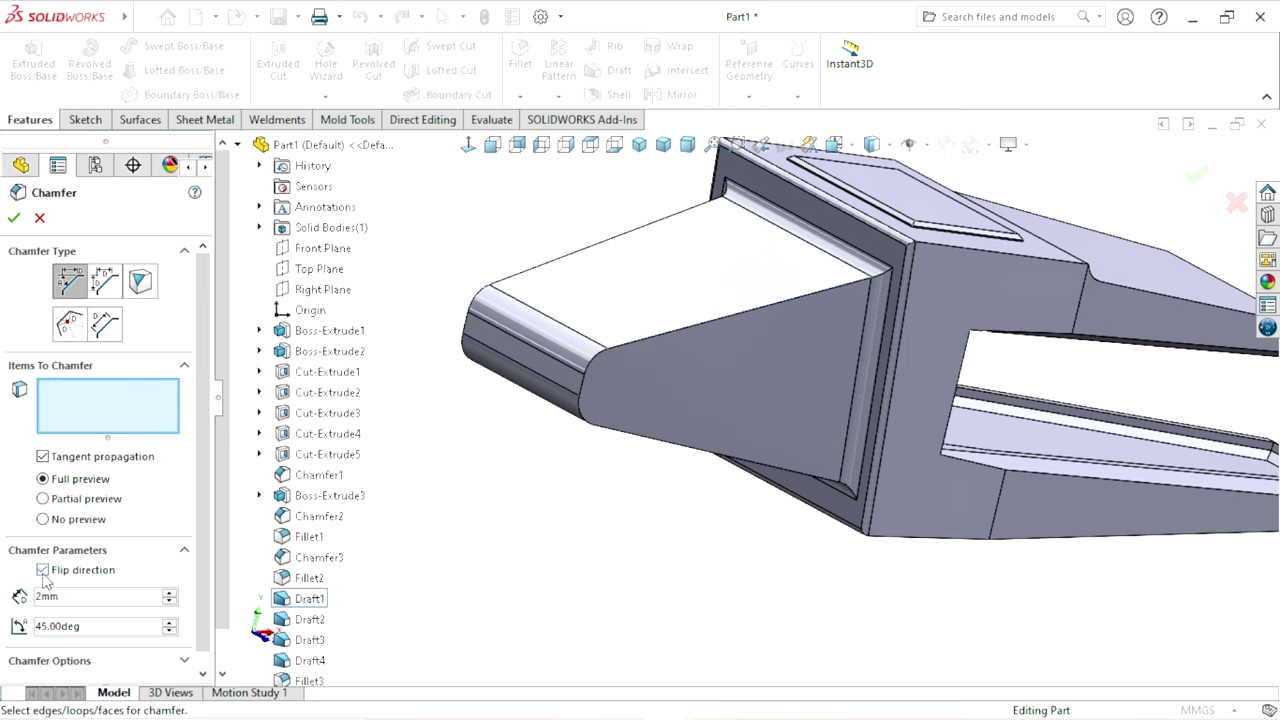
click(677, 332)
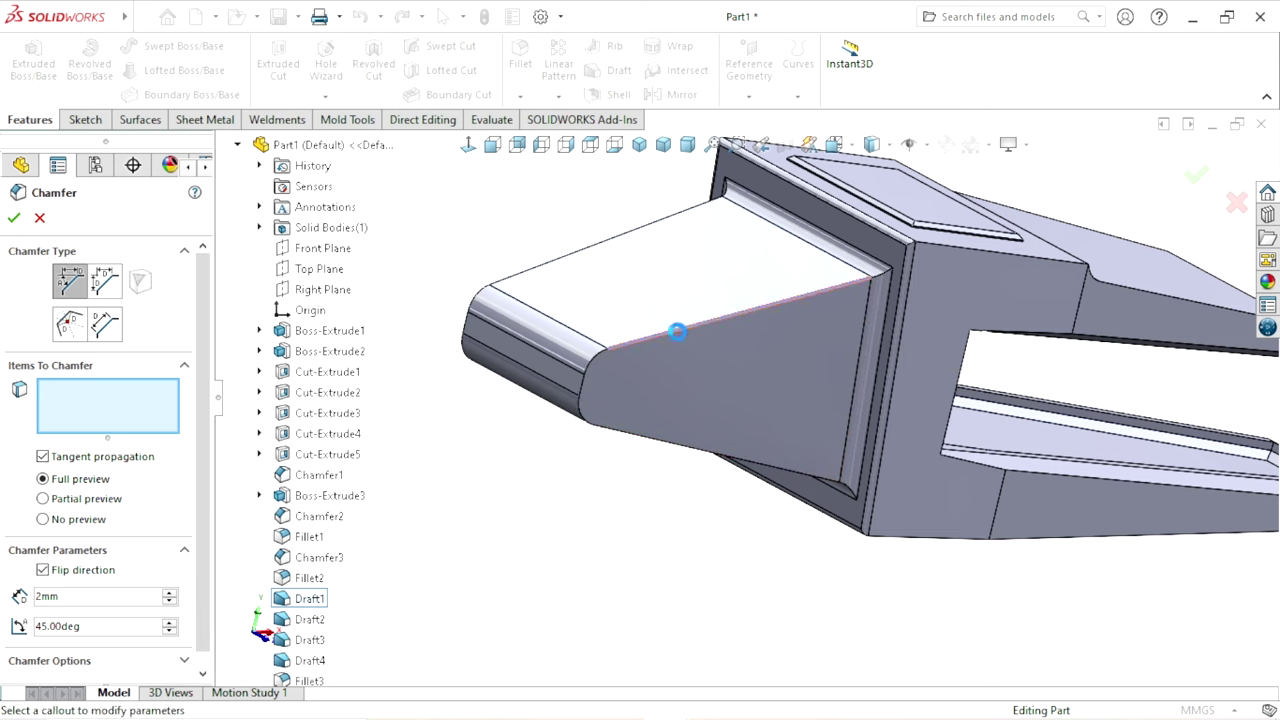
click(677, 332)
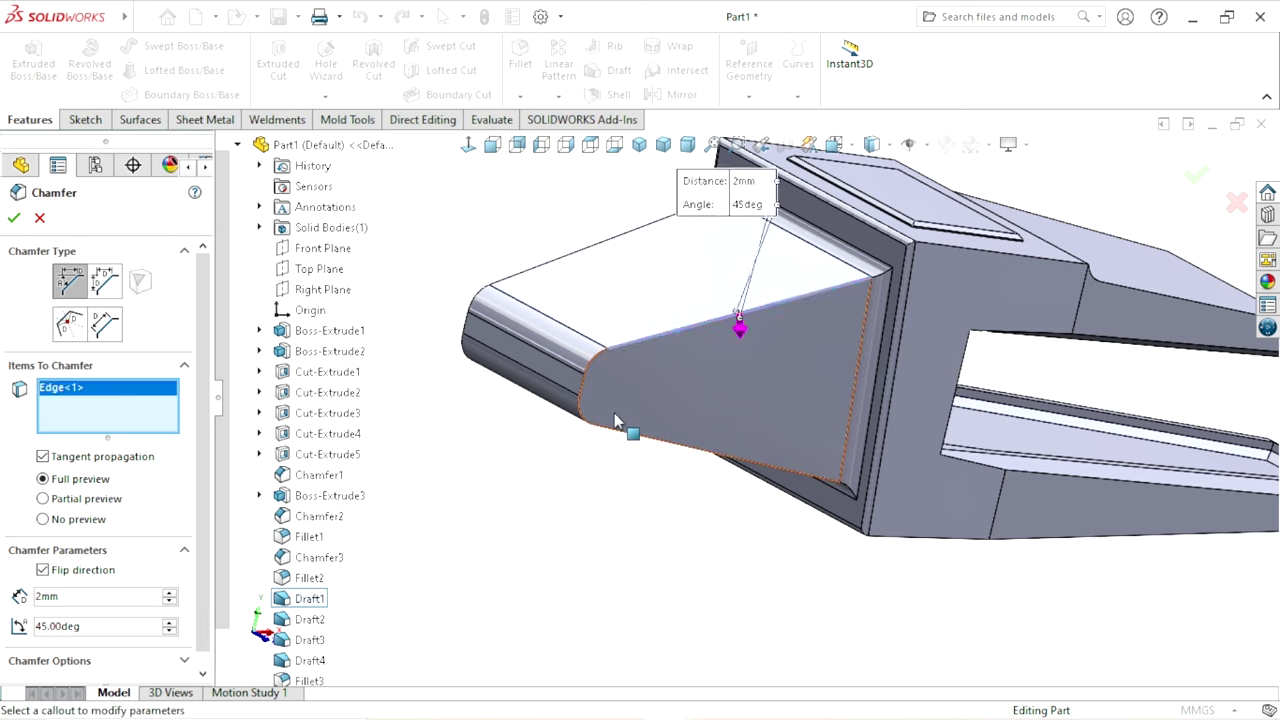
click(42, 570)
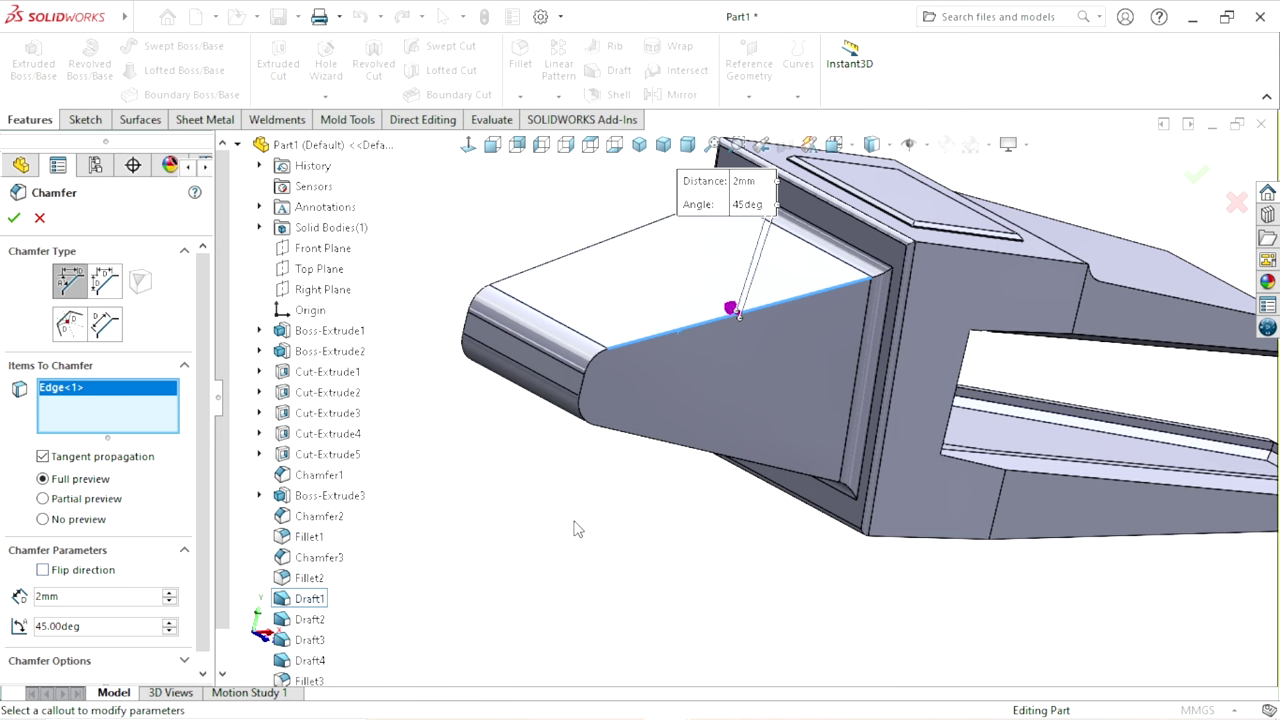
click(40, 219)
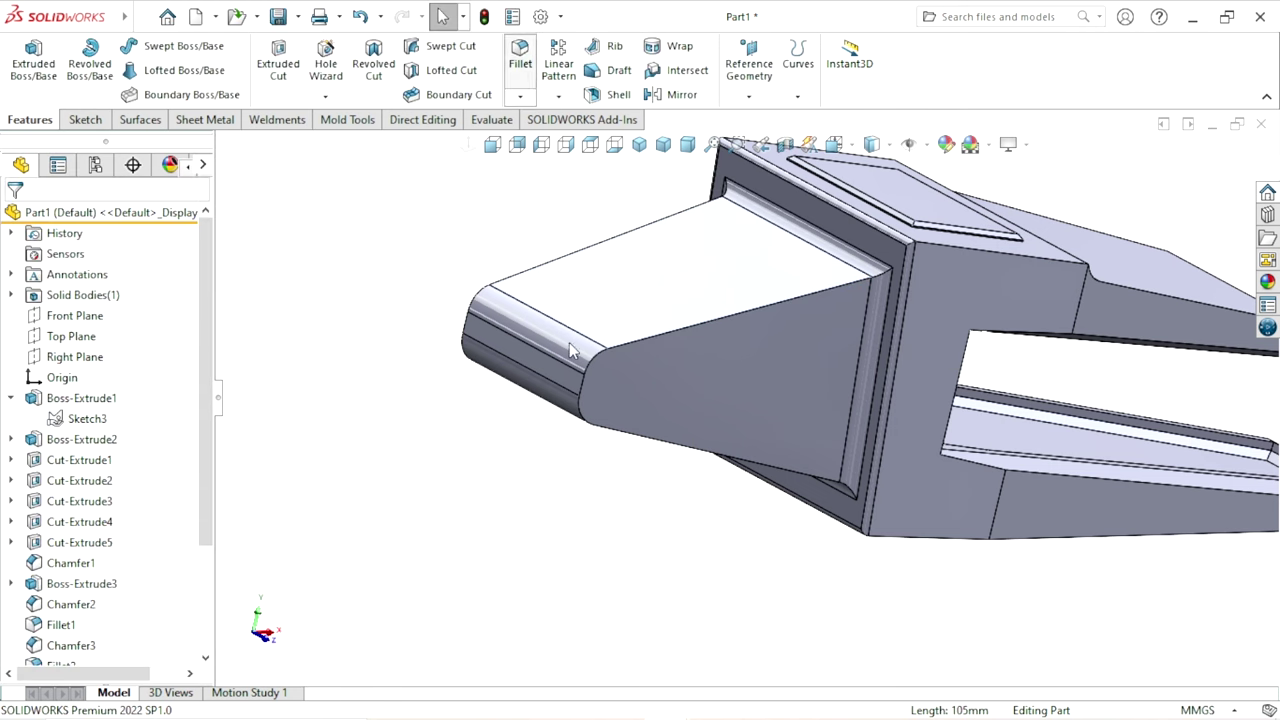
Apply a 2 mm fillet to the edge loops of both tapered nose faces.
right_drag(567, 343, 636, 428)
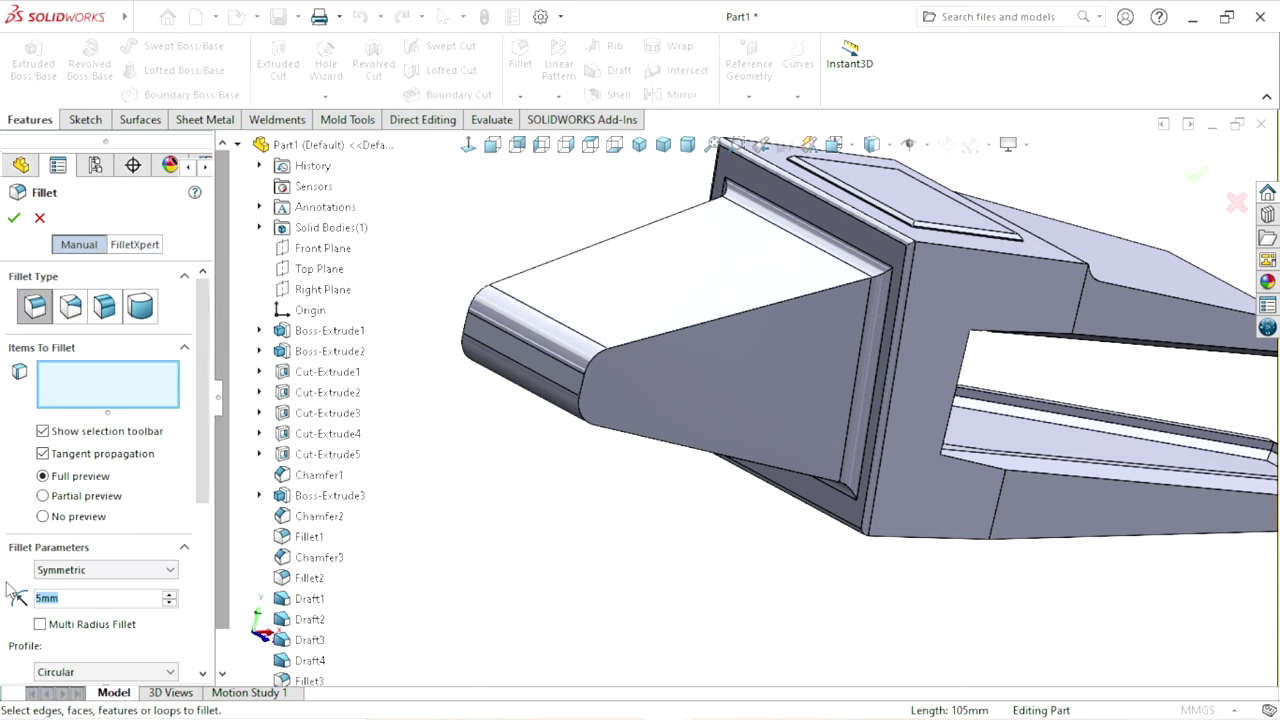
text(2)
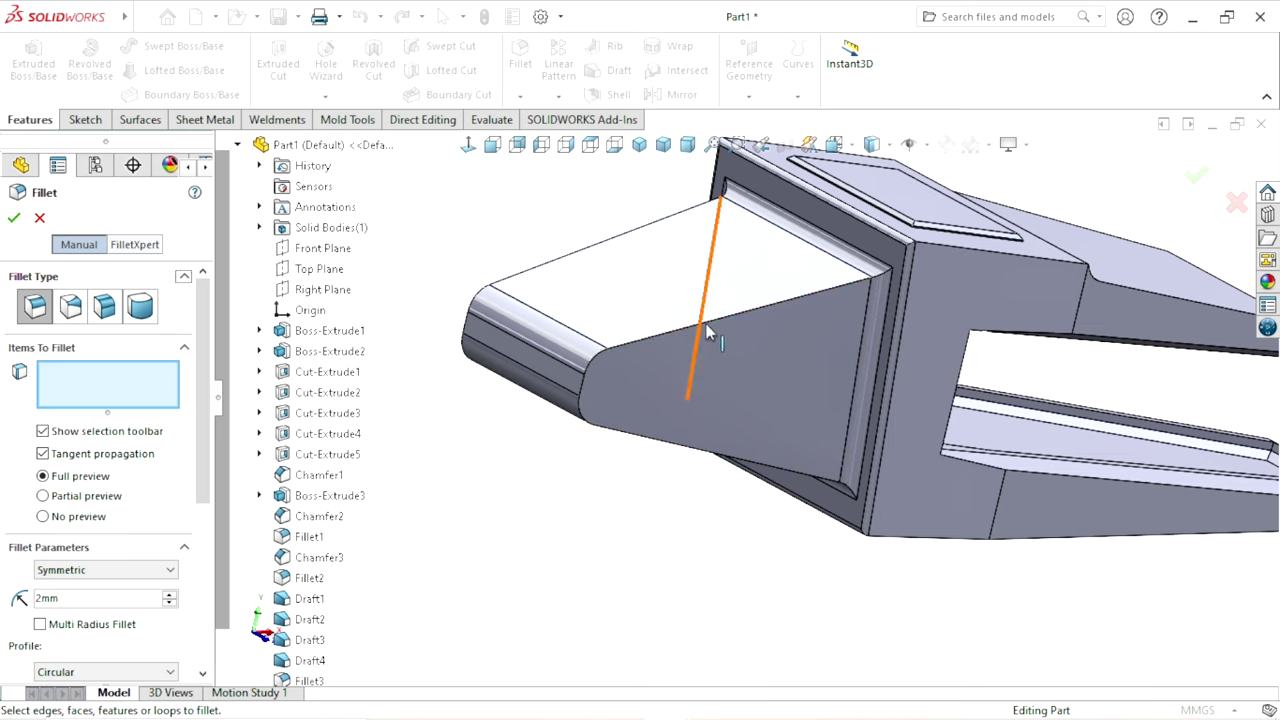
click(614, 477)
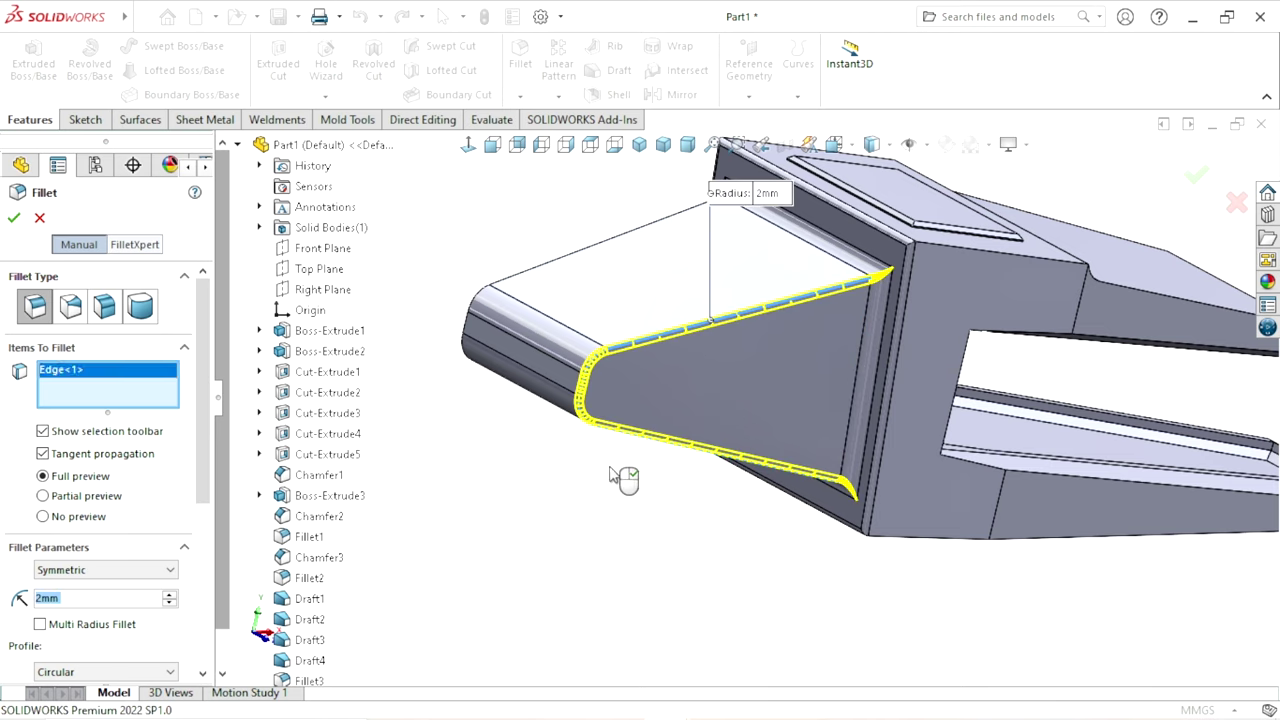
middle_drag(614, 477, 700, 577)
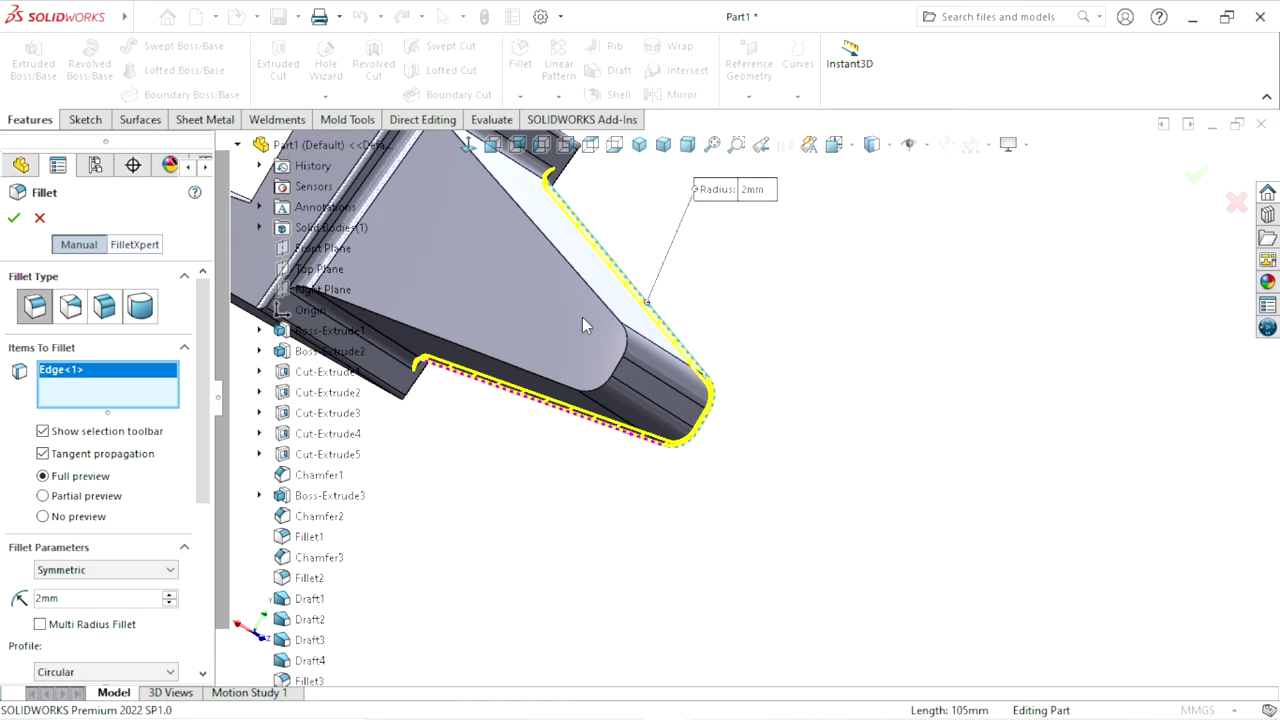
middle_drag(582, 317, 672, 327)
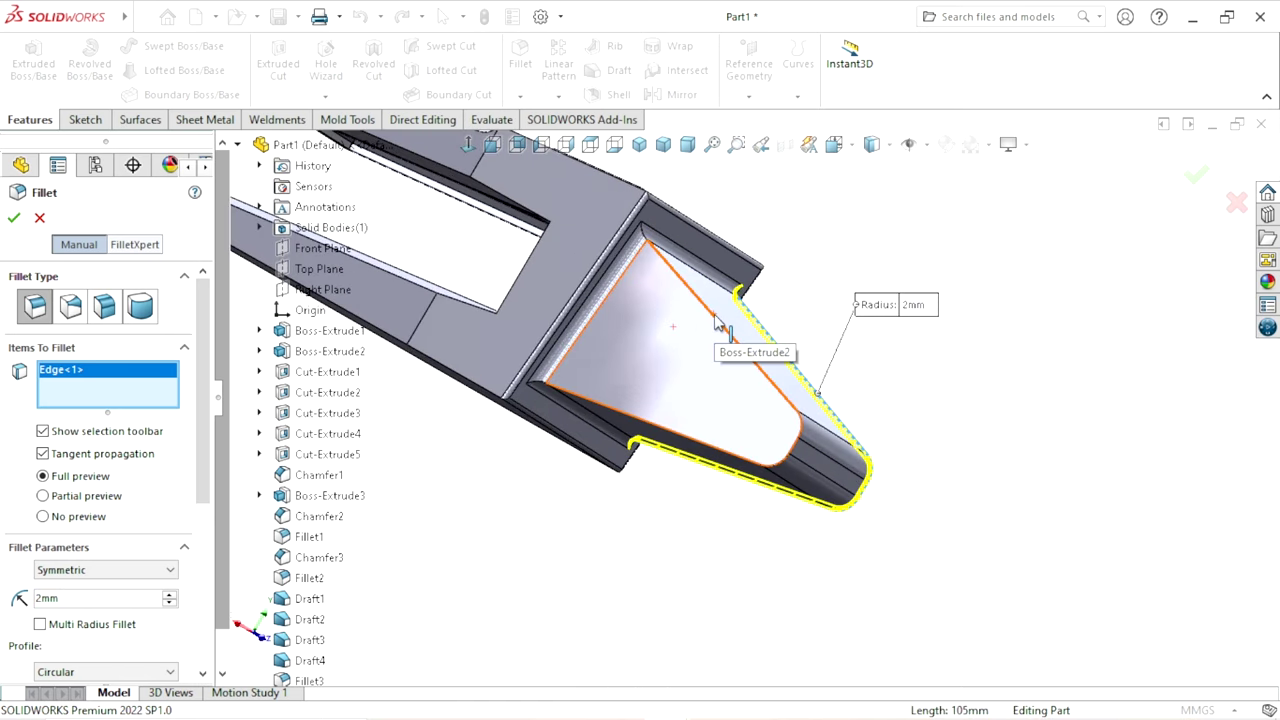
click(688, 378)
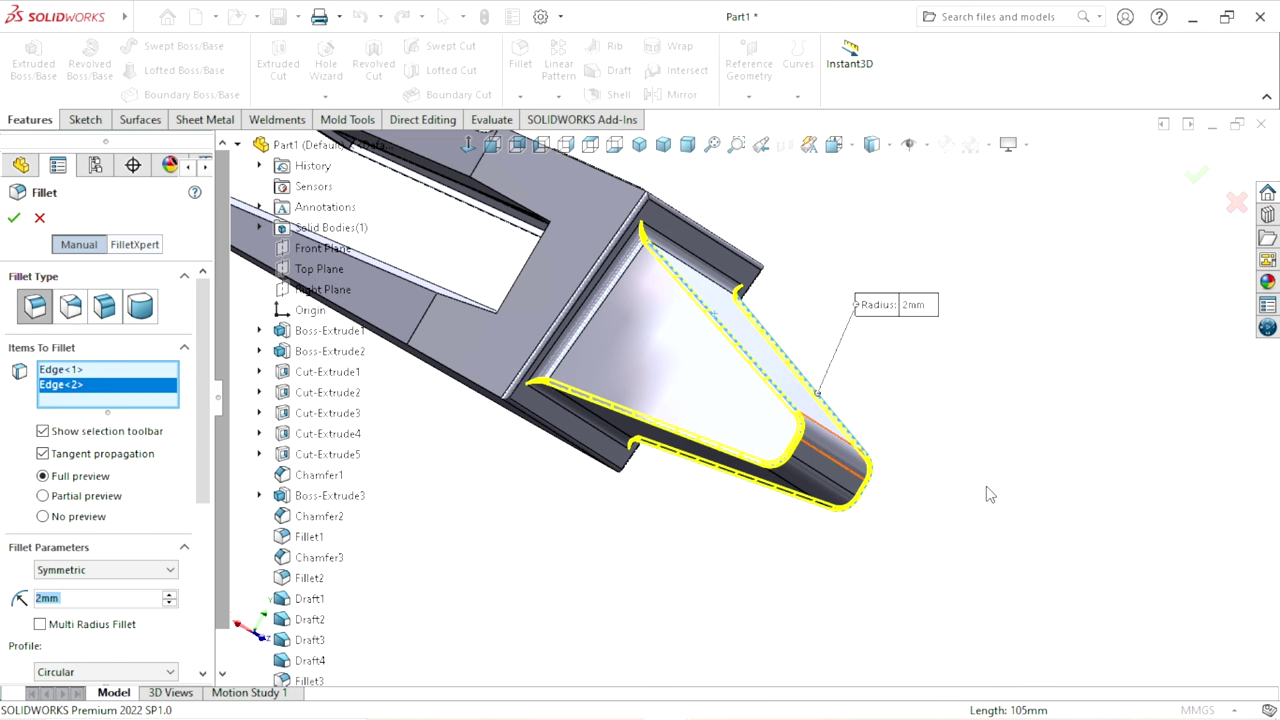
middle_drag(990, 494, 792, 464)
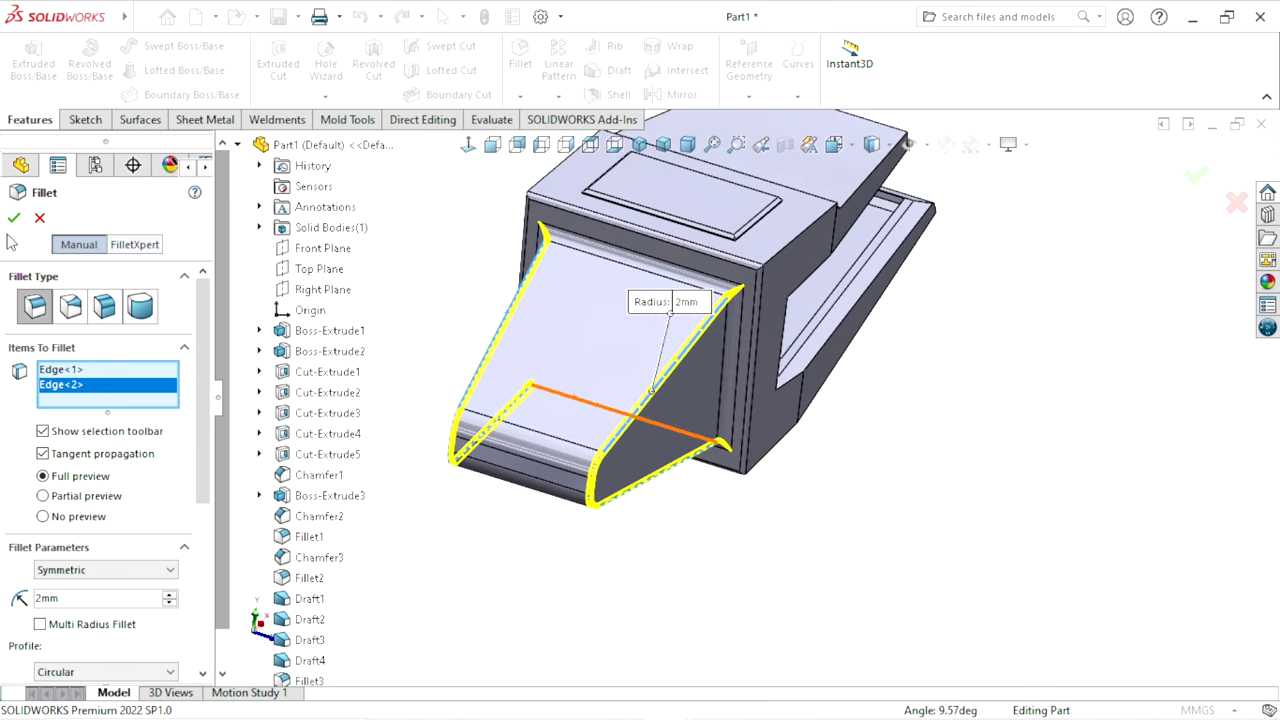
click(14, 220)
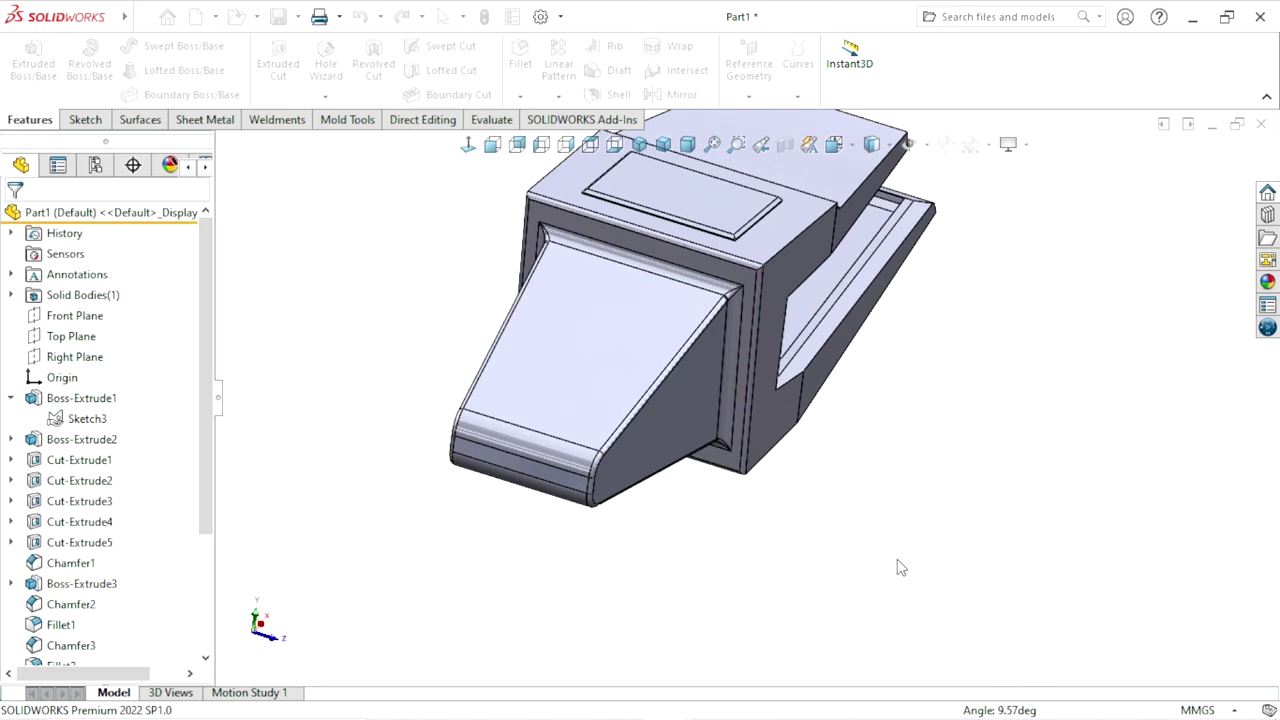
mouse_move(845, 557)
middle_down()
mouse_move(700, 343)
mouse_move(920, 474)
mouse_move(818, 412)
mouse_move(829, 534)
mouse_move(797, 517)
mouse_move(707, 338)
mouse_move(700, 379)
middle_up()
scroll(788, 450, up, 2)
scroll(797, 373, down, 3)
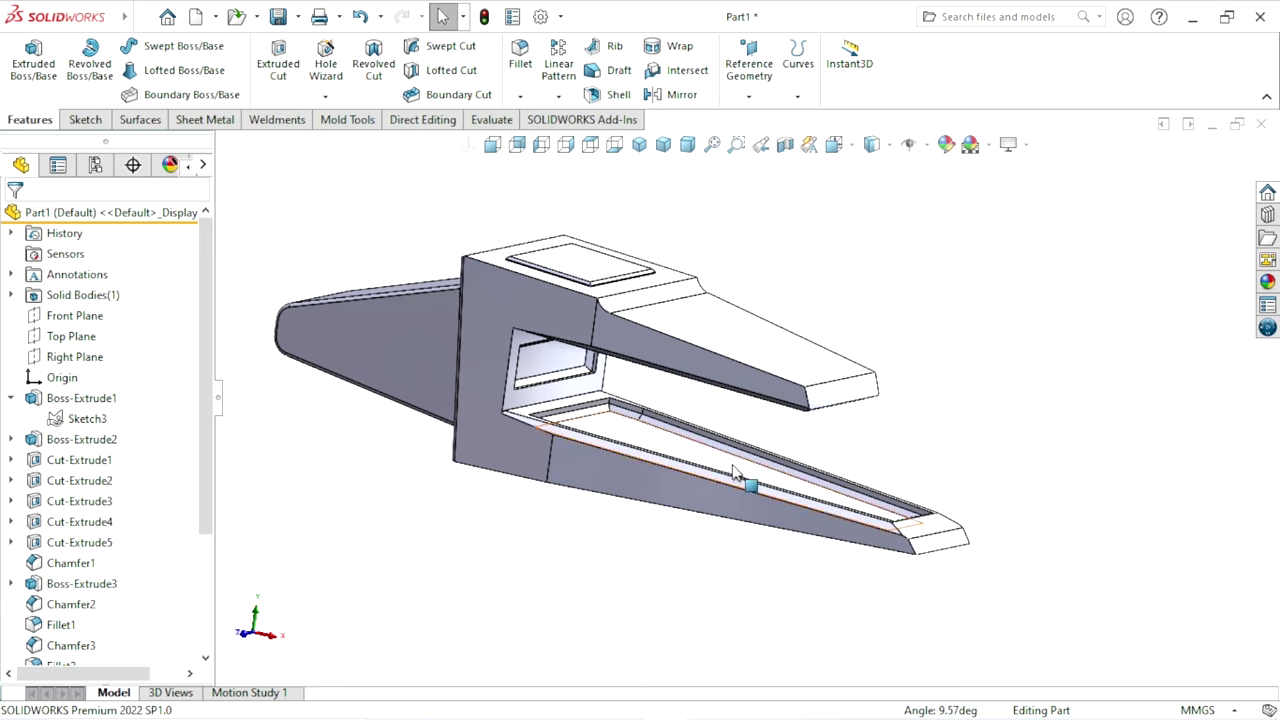
scroll(790, 485, up, 2)
scroll(400, 528, down, 2)
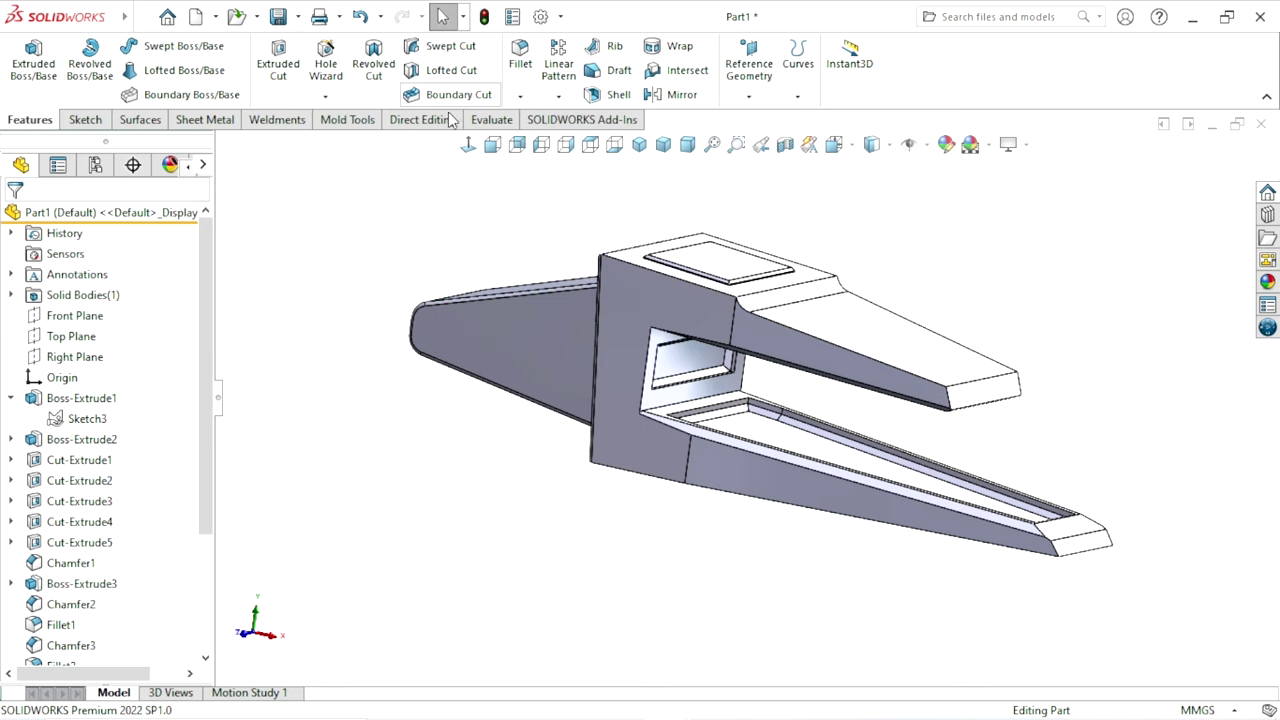
click(558, 96)
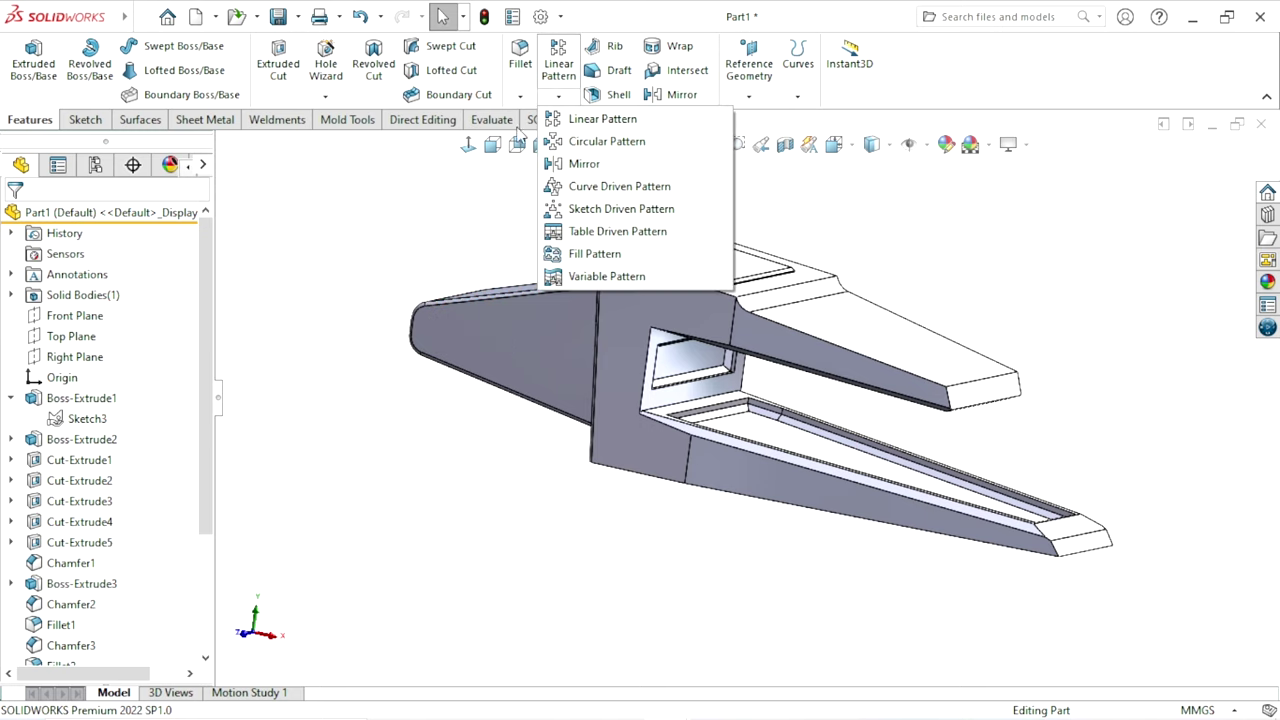
click(521, 96)
click(523, 97)
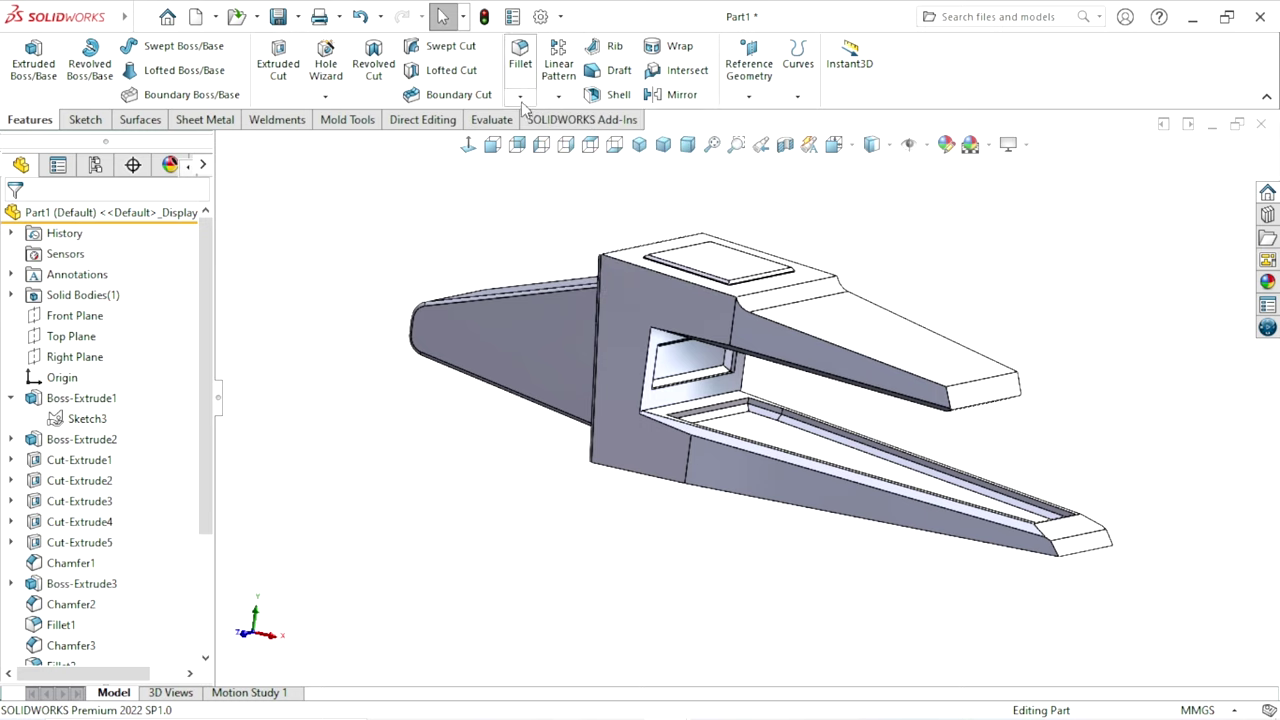
click(521, 98)
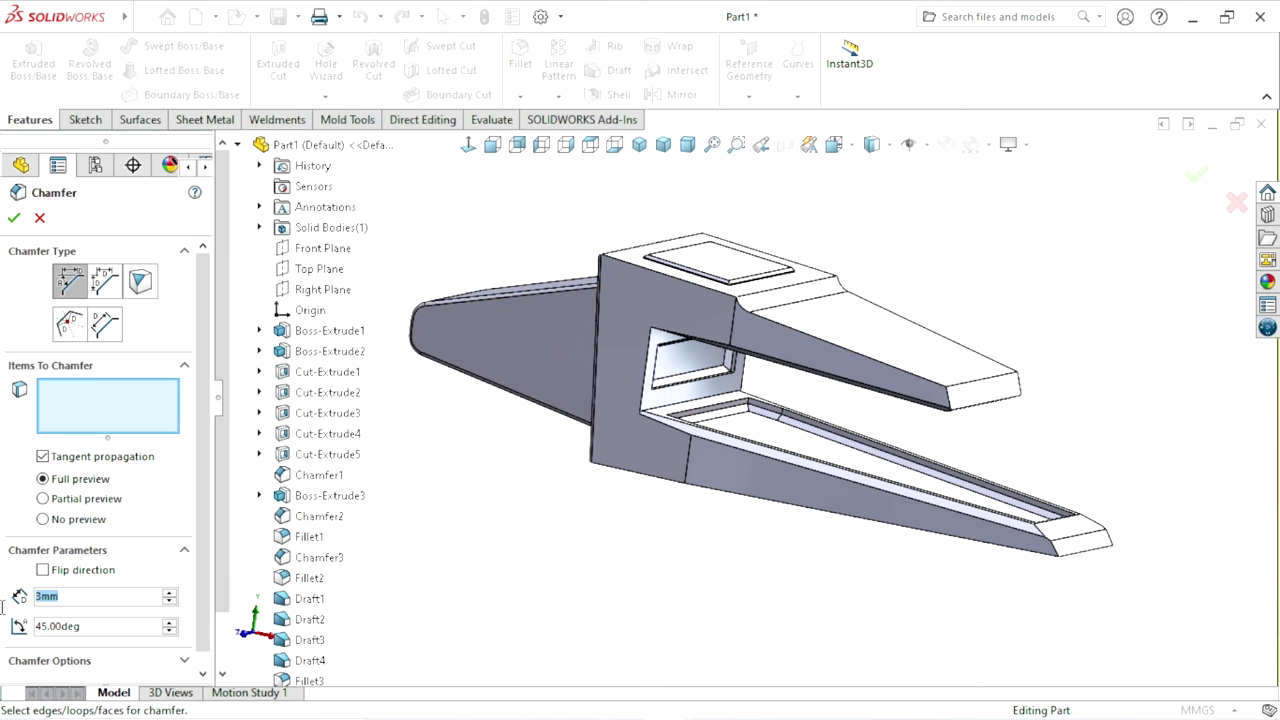
Set the chamfer distance to 1 mm and select the upper arm's top-face edges.
text(2)
key(Return)
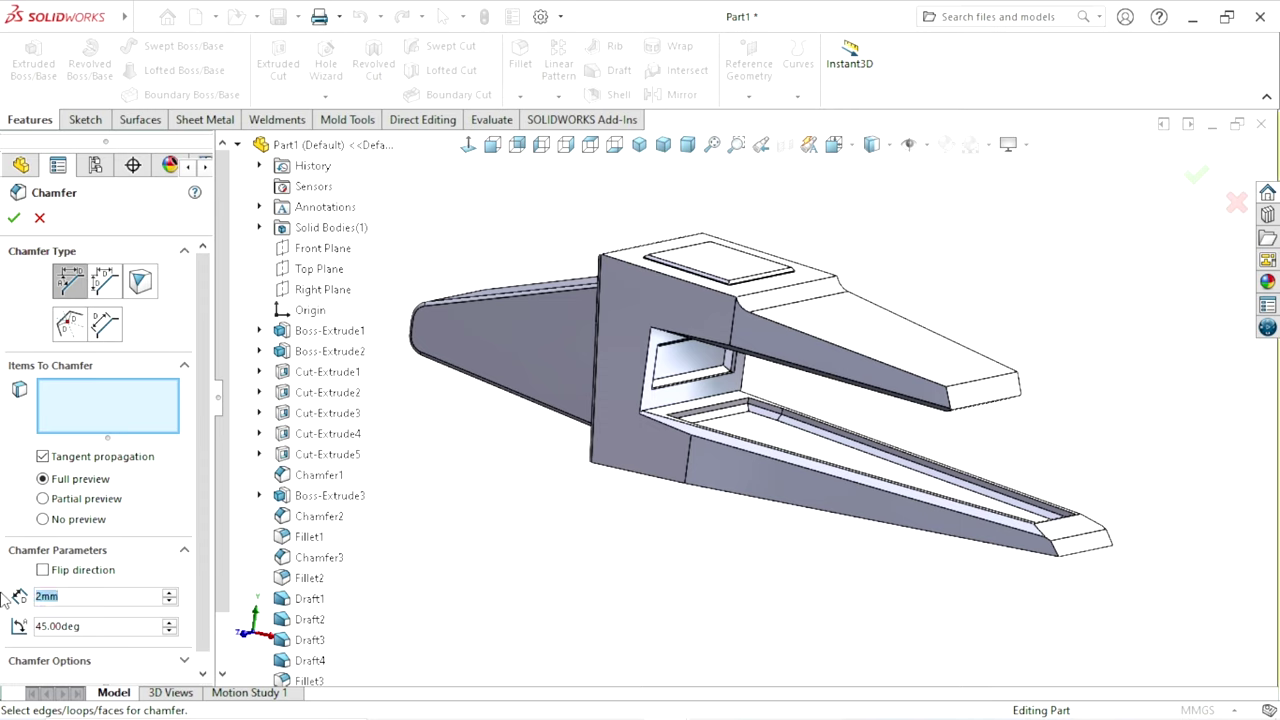
text(1)
key(Return)
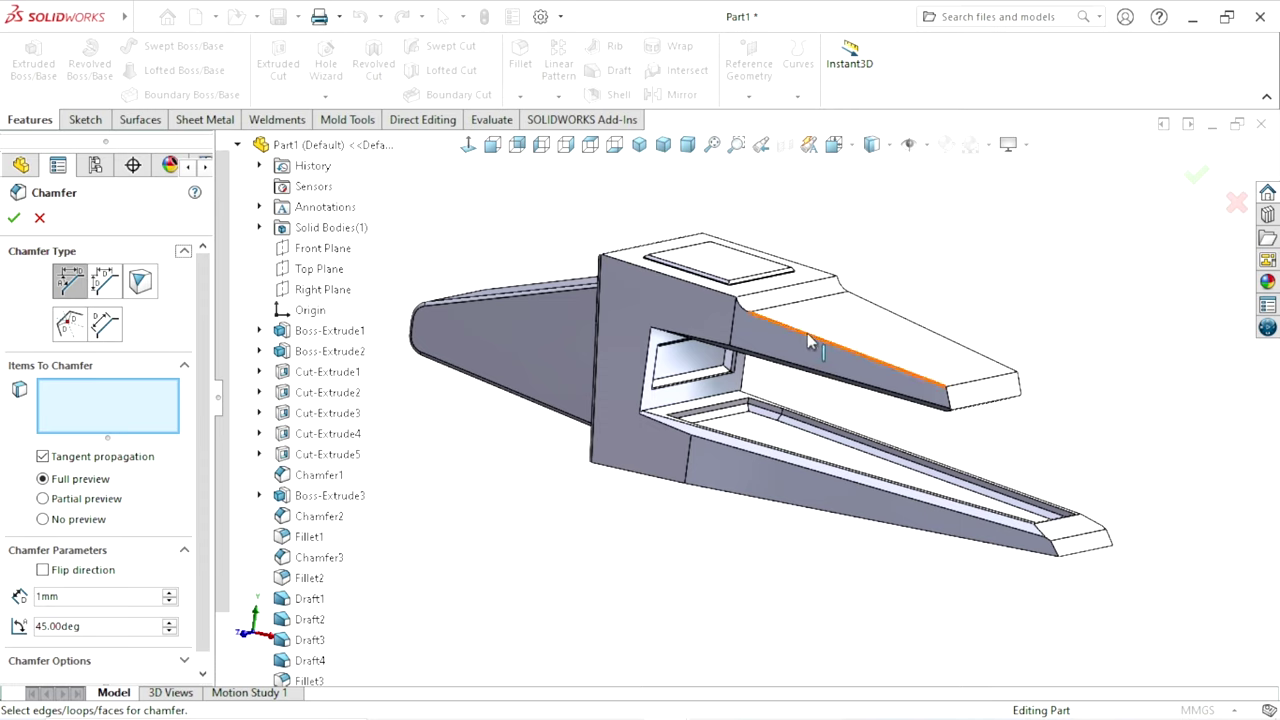
click(803, 335)
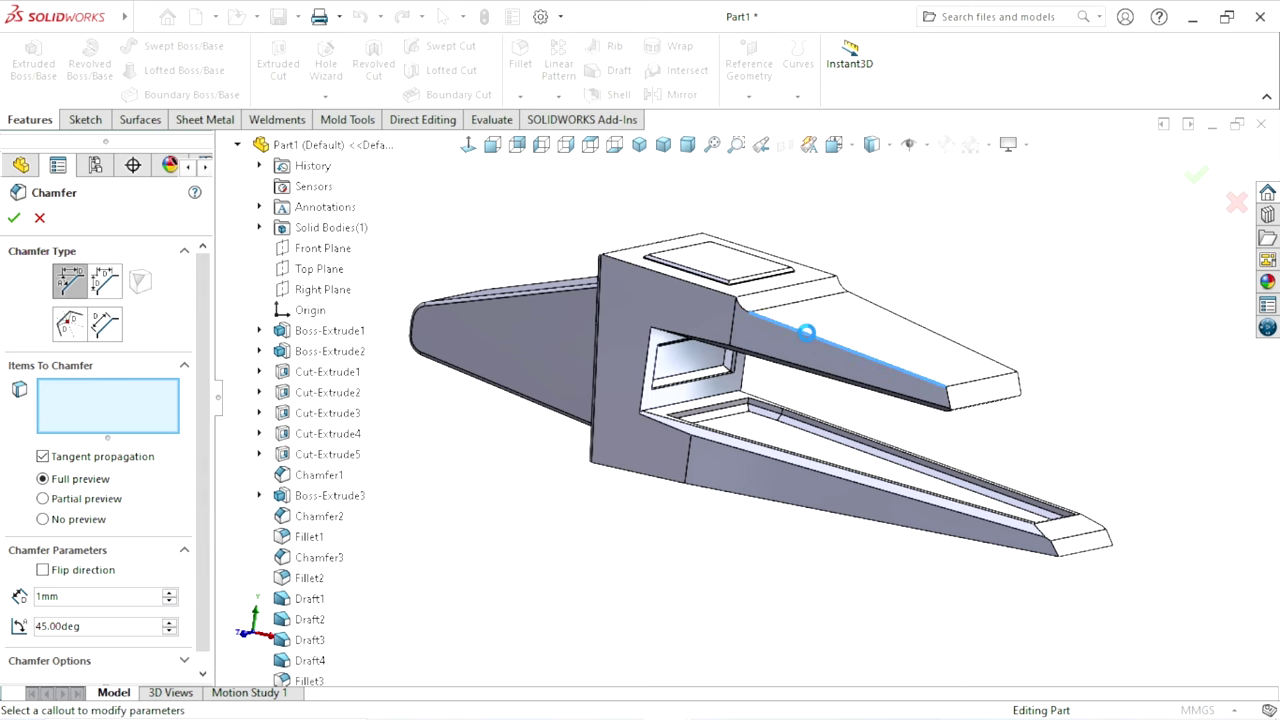
click(678, 274)
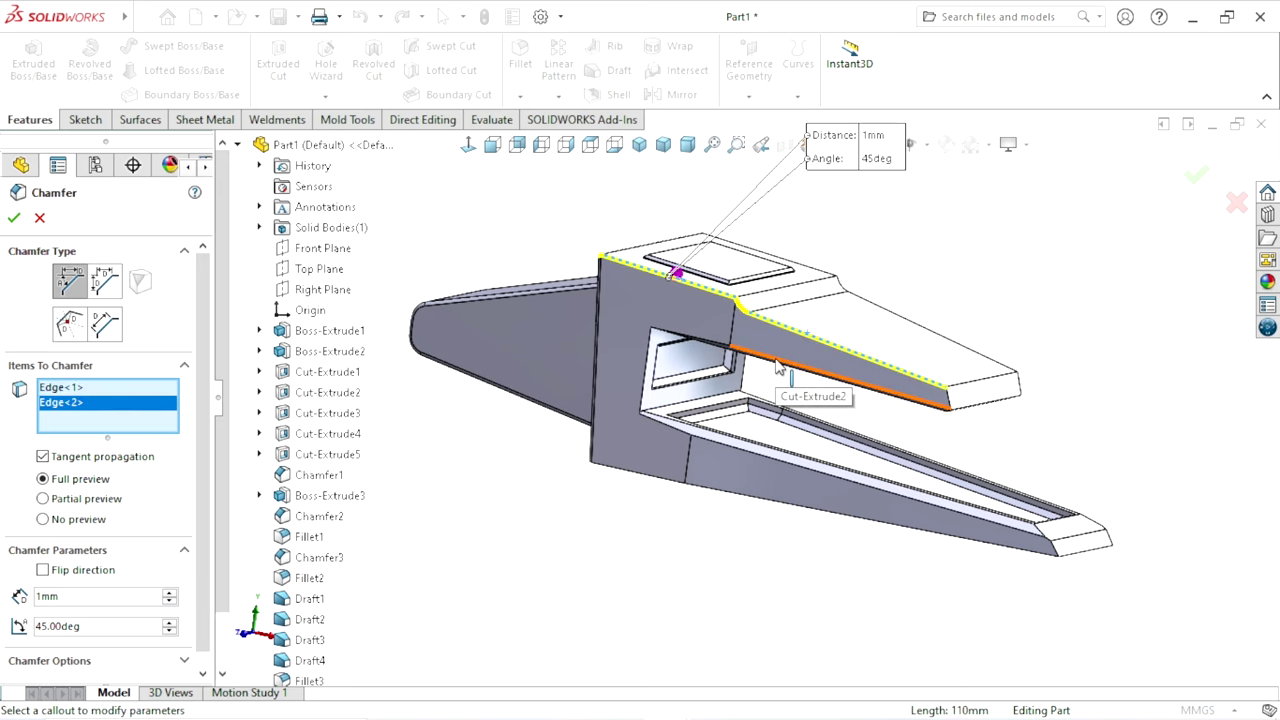
scroll(940, 364, up, 3)
scroll(912, 396, down, 3)
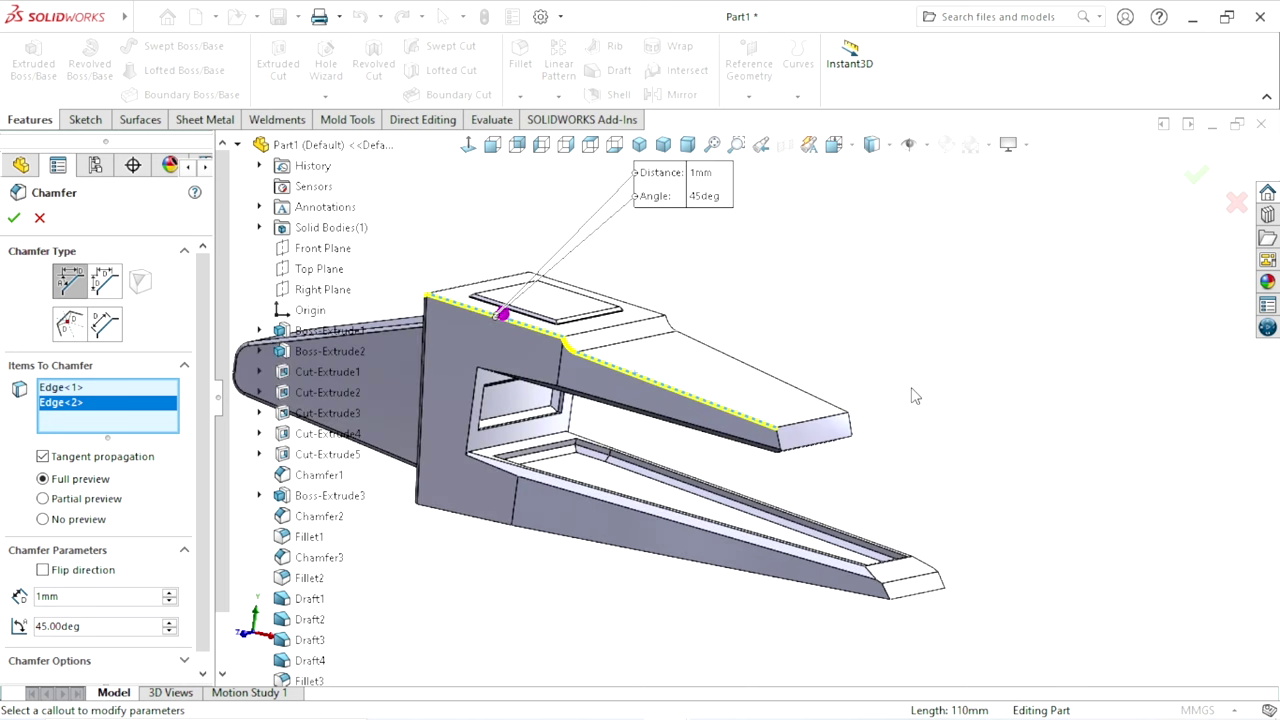
scroll(812, 397, down, 2)
middle_drag(848, 386, 783, 431)
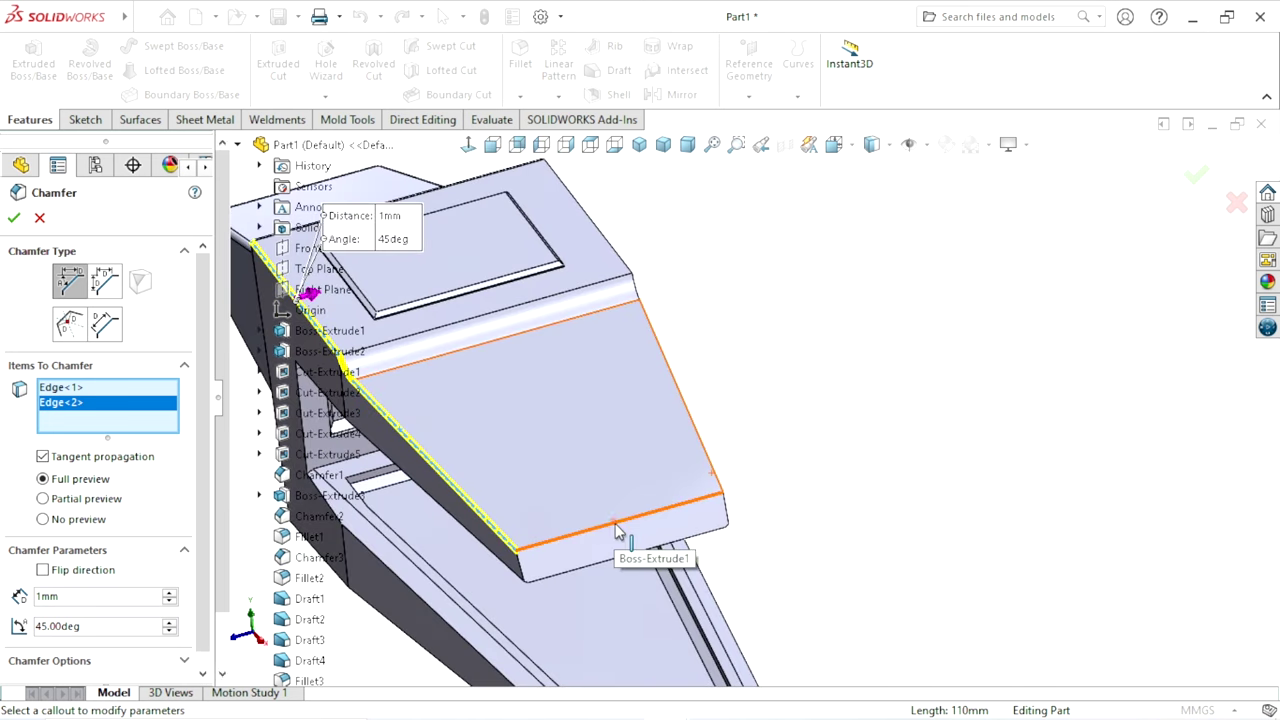
click(615, 522)
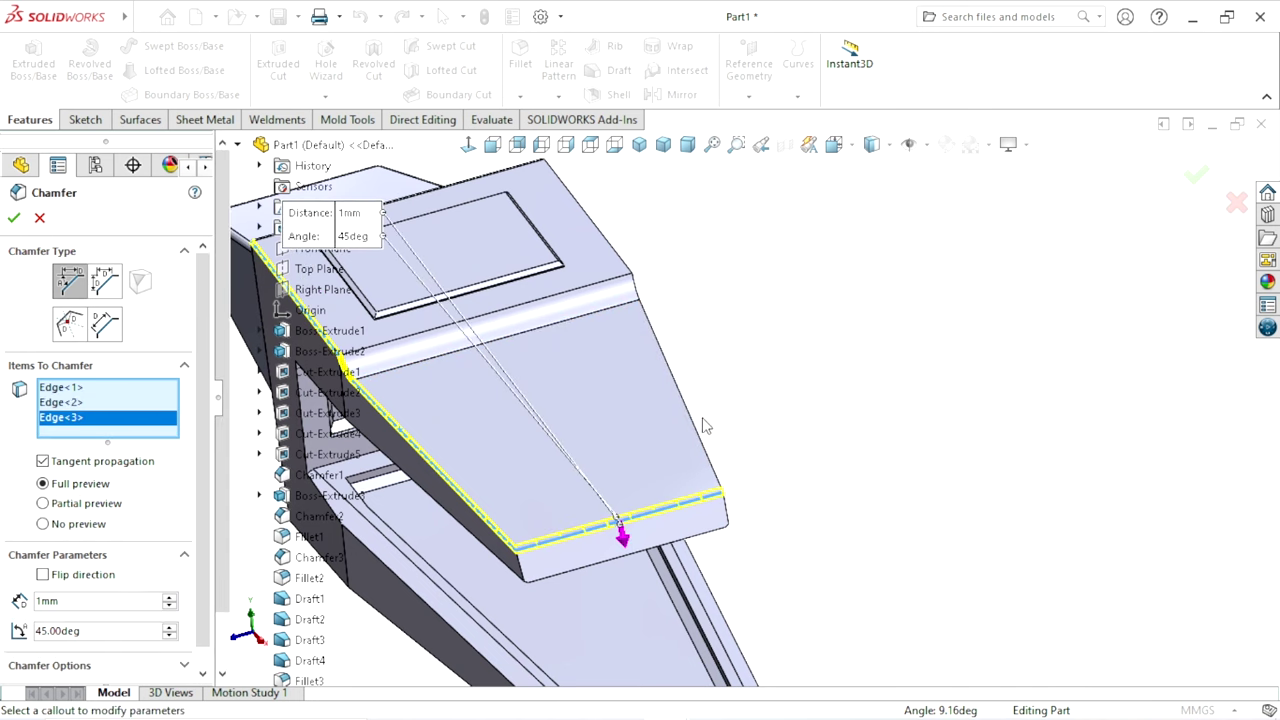
click(701, 434)
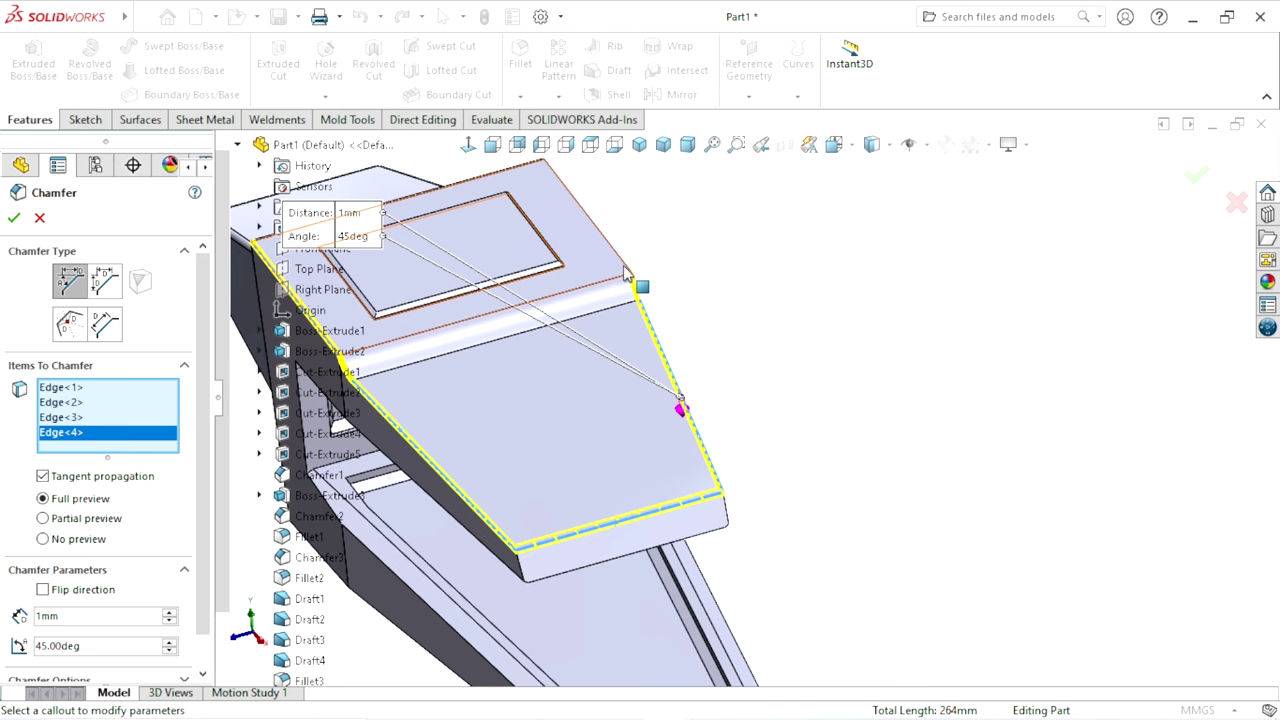
click(628, 268)
Add the slot edge plus the arm's lower slanted, end and bottom edges.
middle_drag(731, 391, 786, 423)
scroll(766, 408, down, 3)
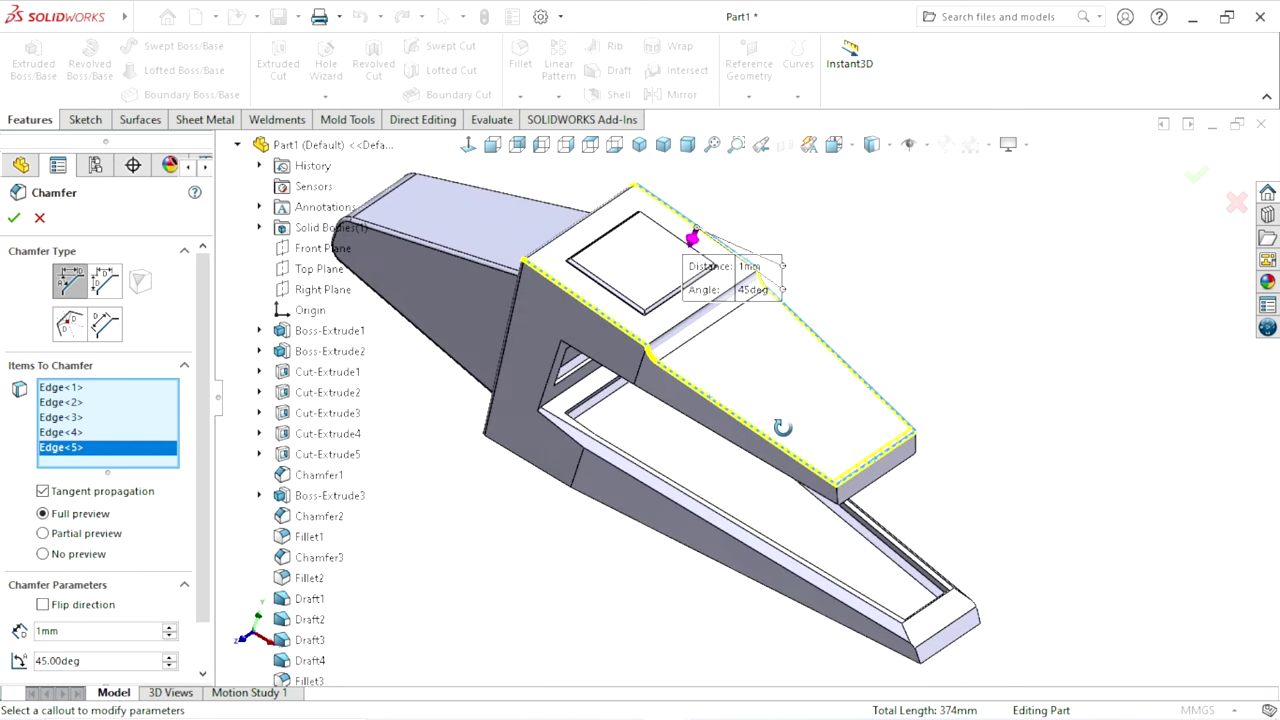
scroll(710, 458, down, 2)
scroll(722, 455, down, 2)
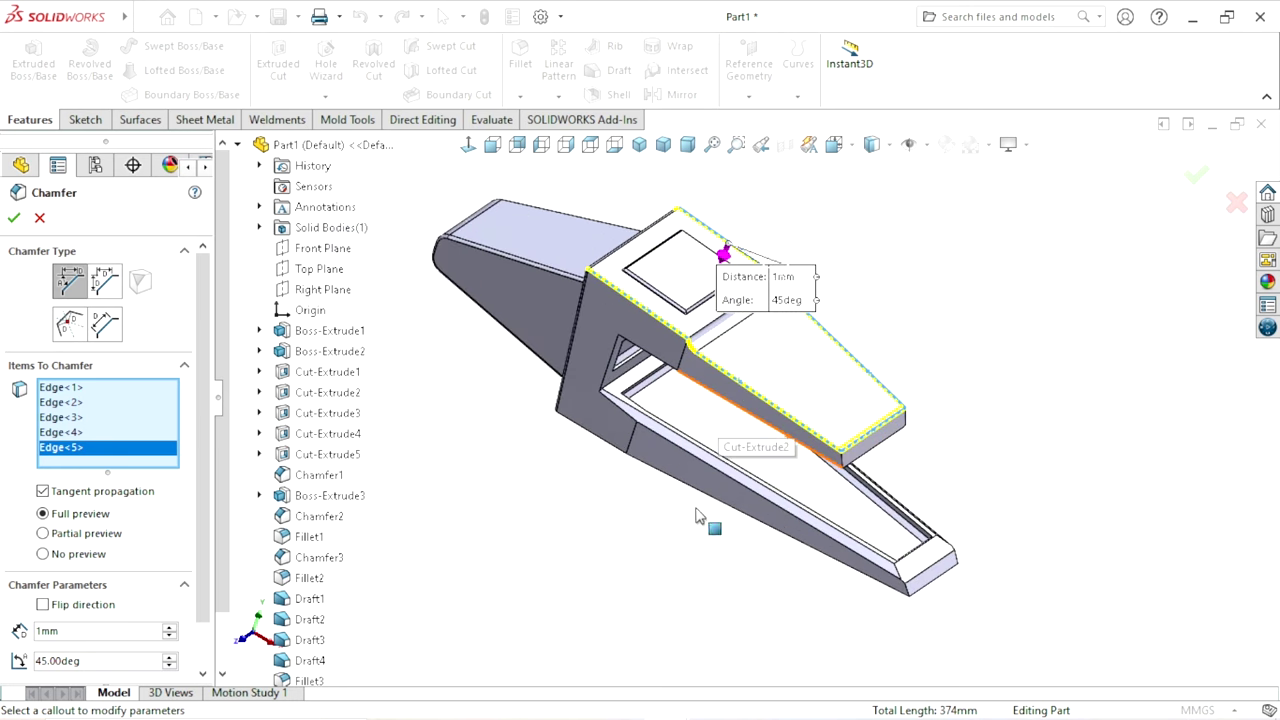
mouse_move(729, 451)
middle_down()
mouse_move(766, 443)
mouse_move(787, 377)
mouse_move(828, 368)
middle_up()
scroll(840, 355, down, 3)
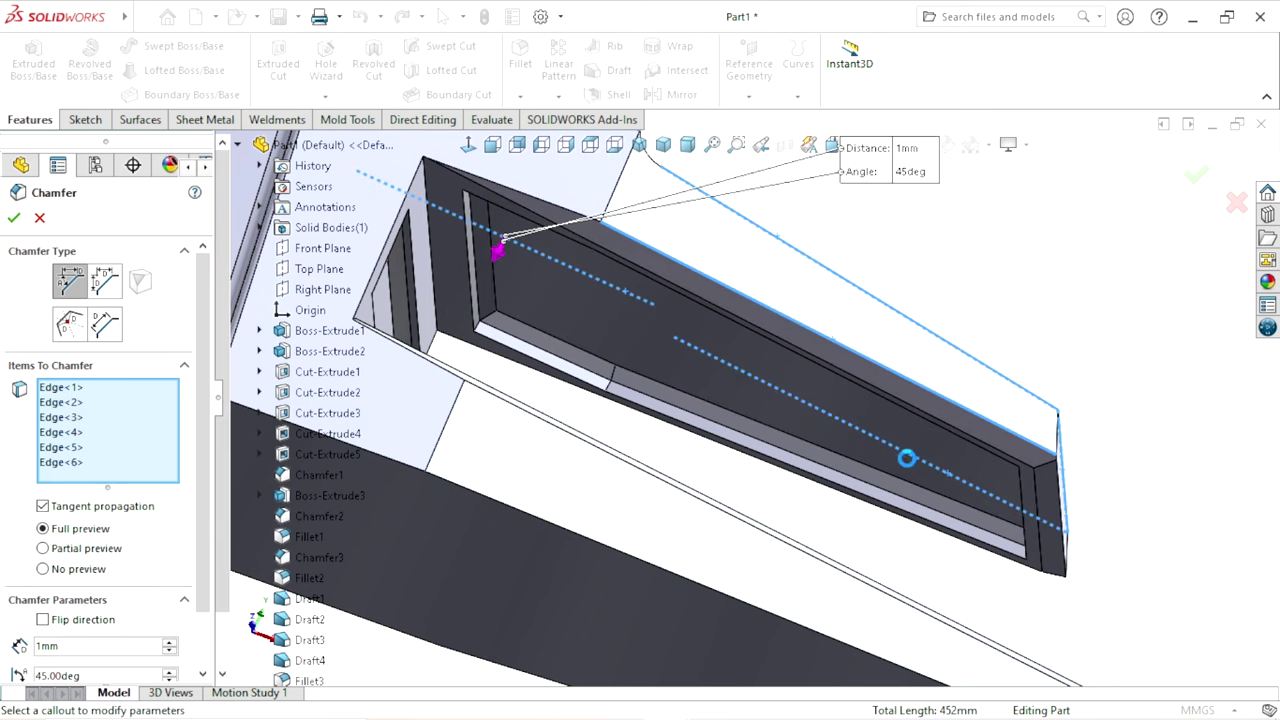
click(858, 462)
scroll(862, 465, up, 2)
scroll(862, 465, up, 2)
mouse_move(718, 533)
middle_down()
mouse_move(711, 518)
mouse_move(627, 529)
mouse_move(630, 611)
mouse_move(737, 449)
mouse_move(760, 477)
middle_up()
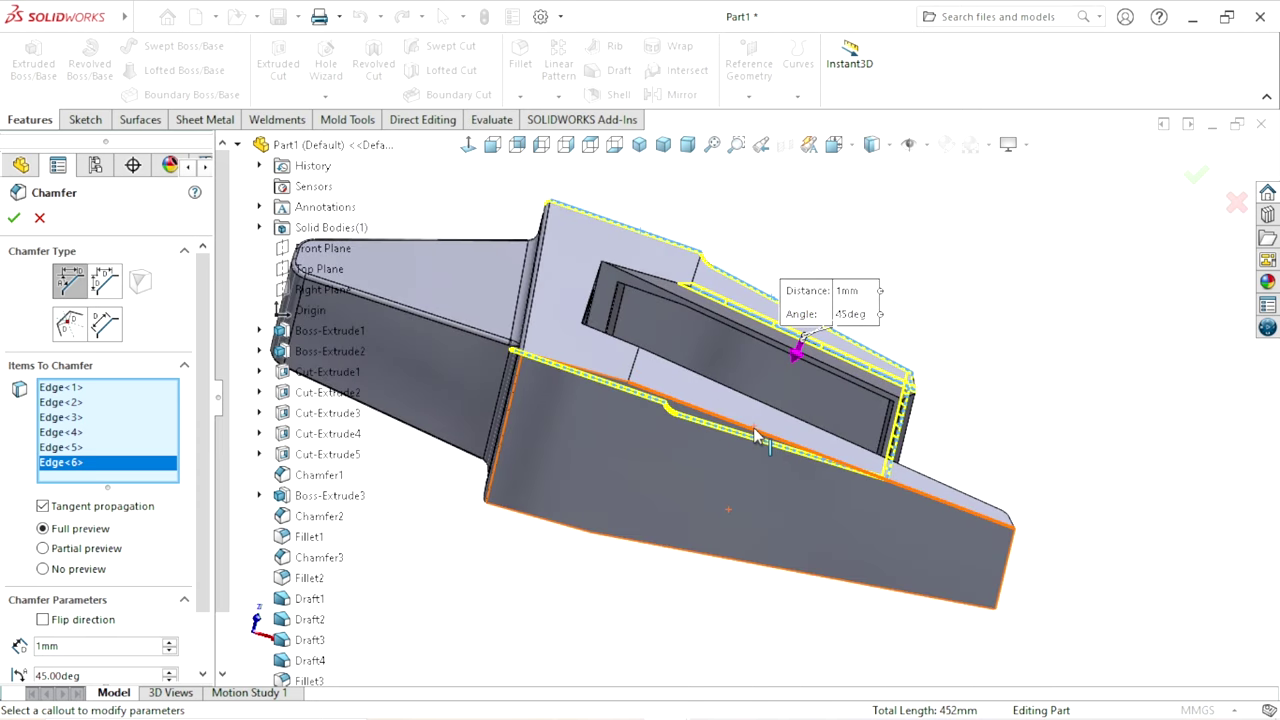
click(760, 447)
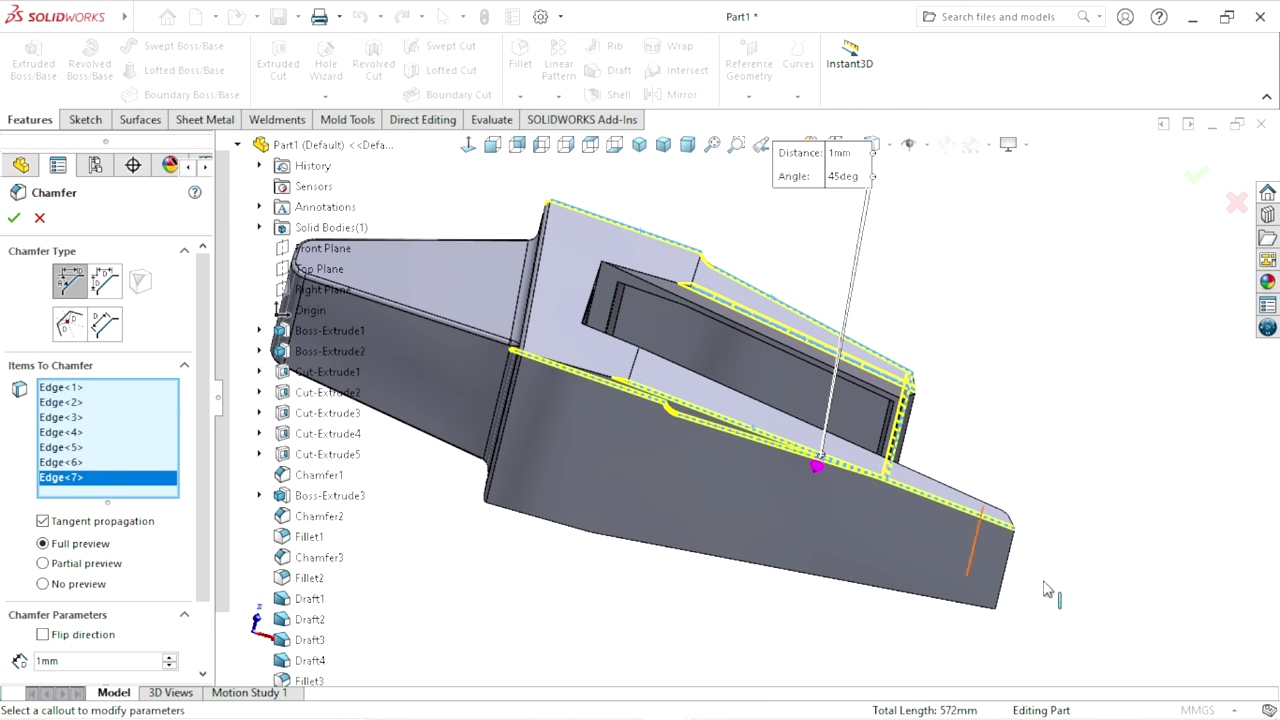
click(1002, 585)
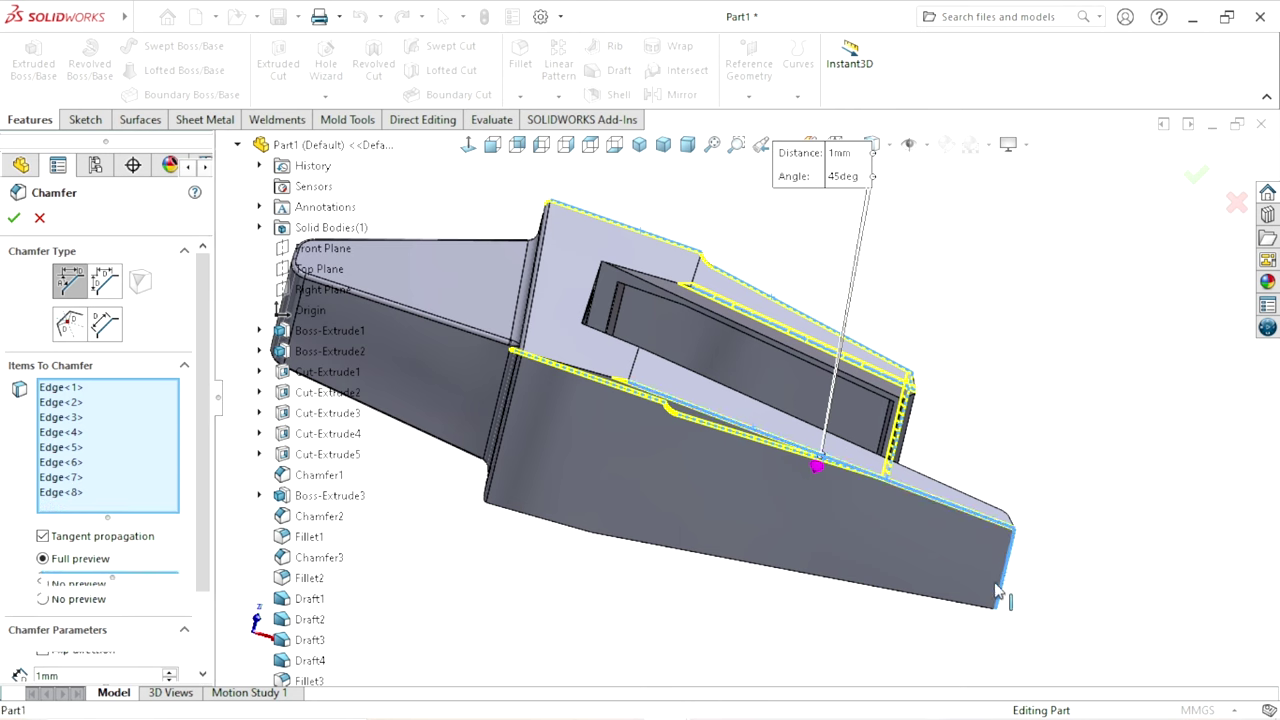
click(847, 590)
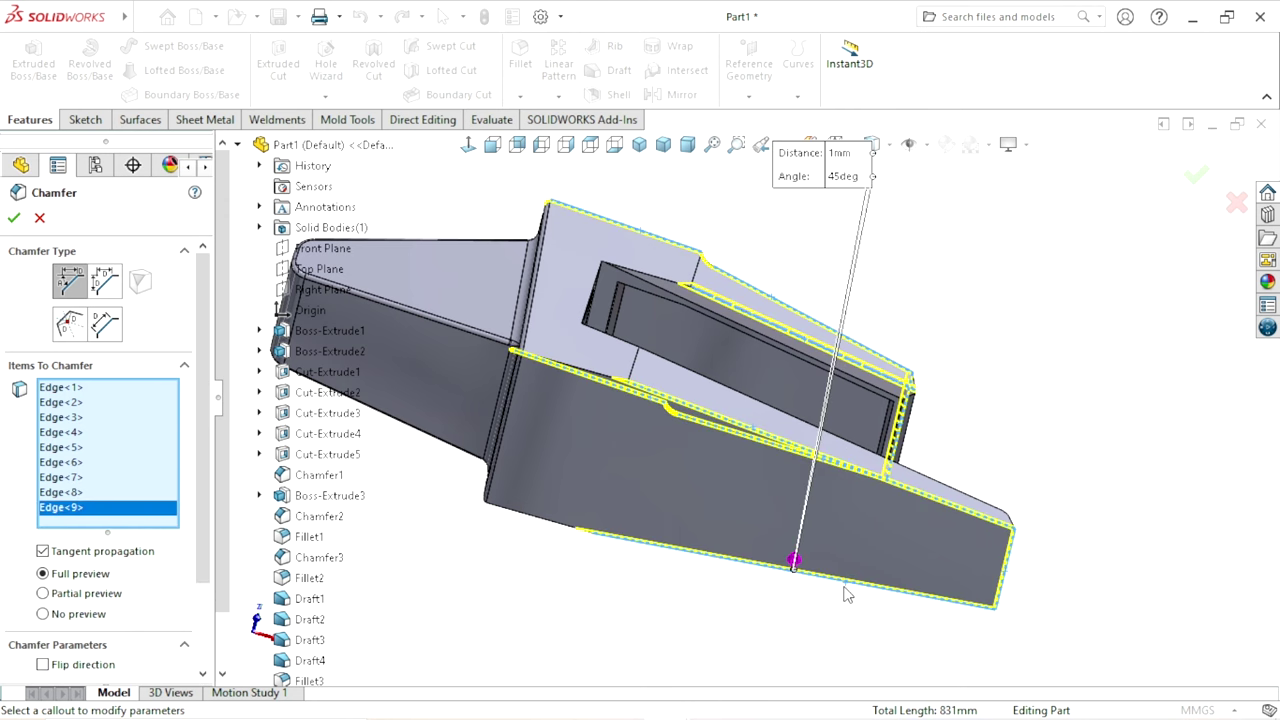
Add the remaining outer and inner arm edges and check the chamfer preview.
middle_drag(677, 623, 613, 548)
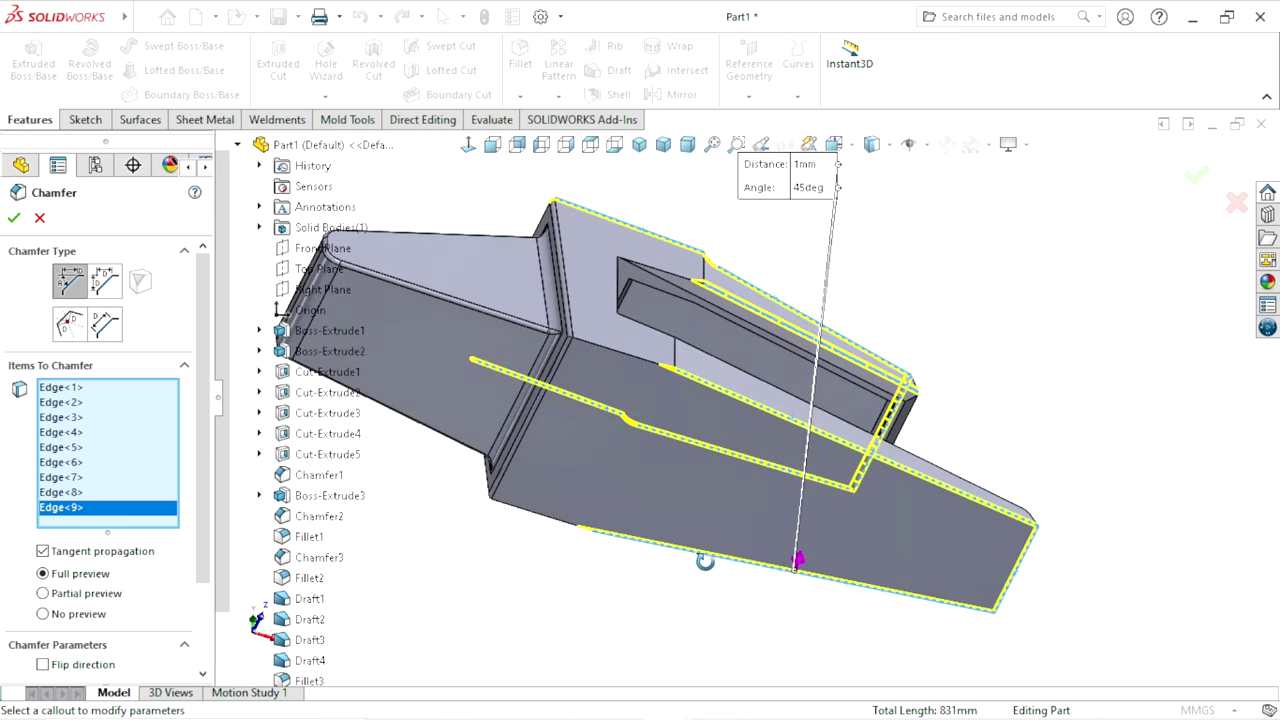
click(583, 511)
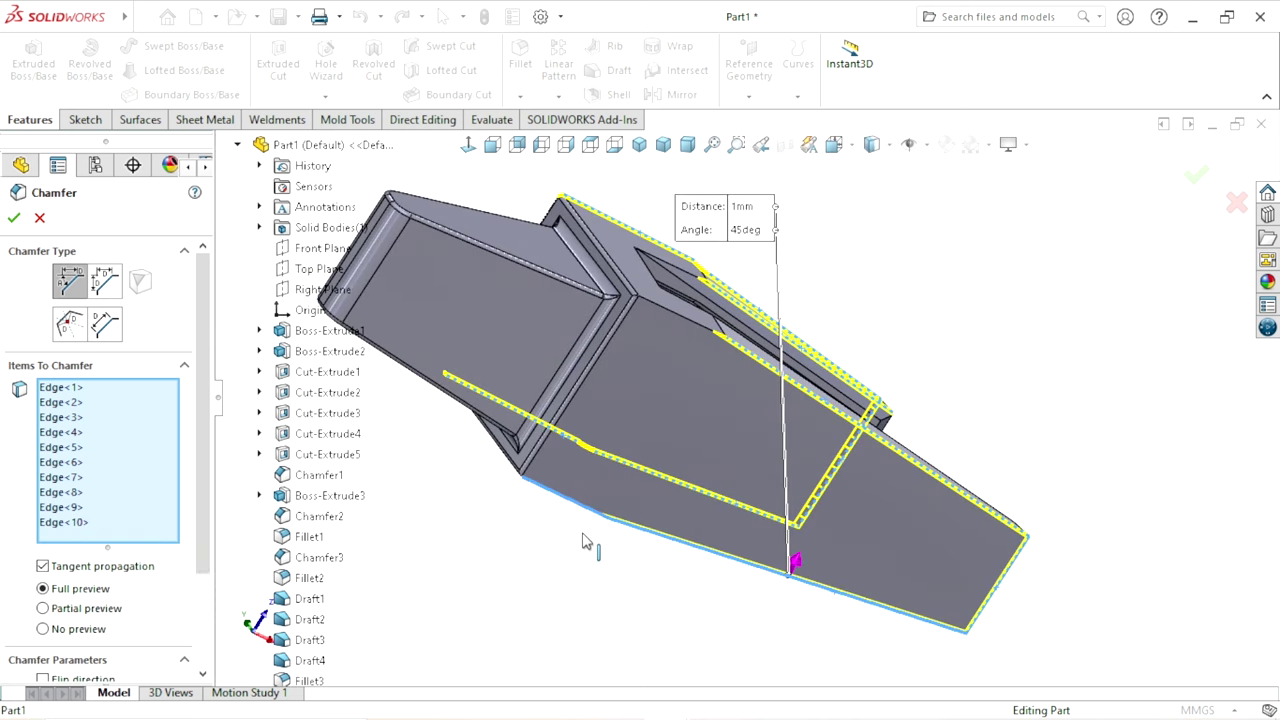
scroll(750, 400, up, 1)
scroll(750, 400, up, 2)
middle_drag(845, 410, 640, 395)
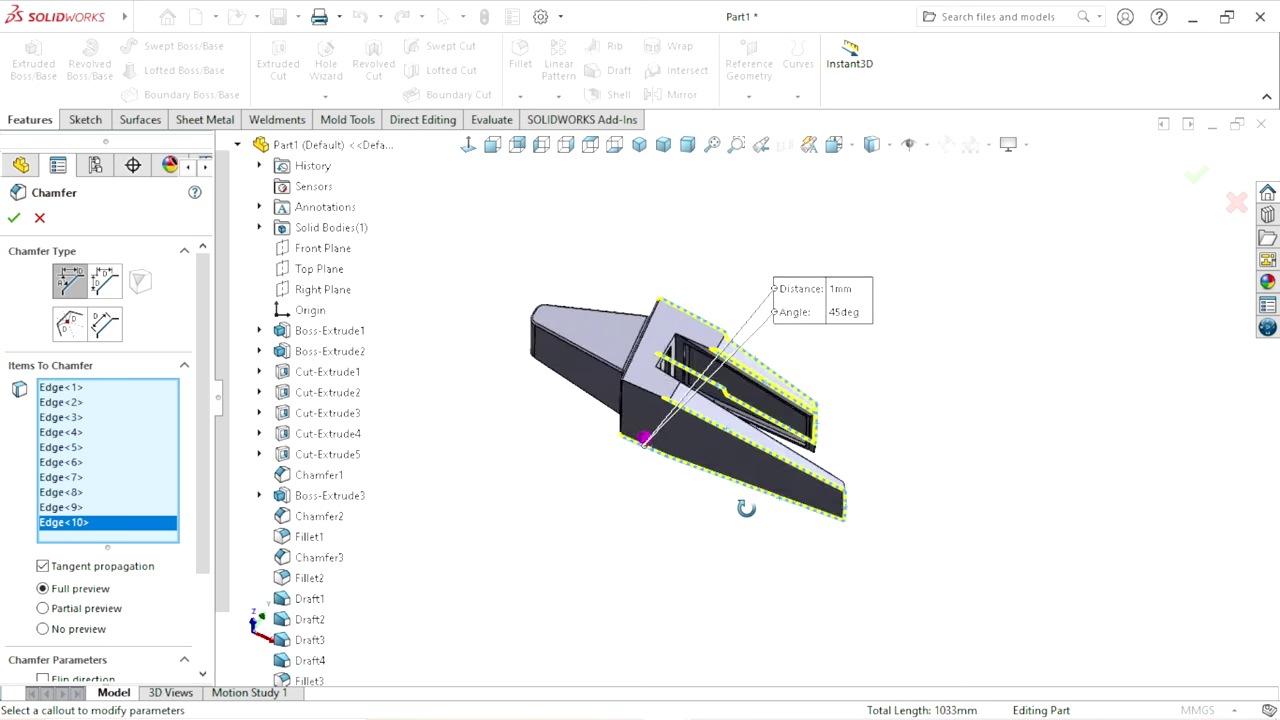
scroll(648, 442, down, 5)
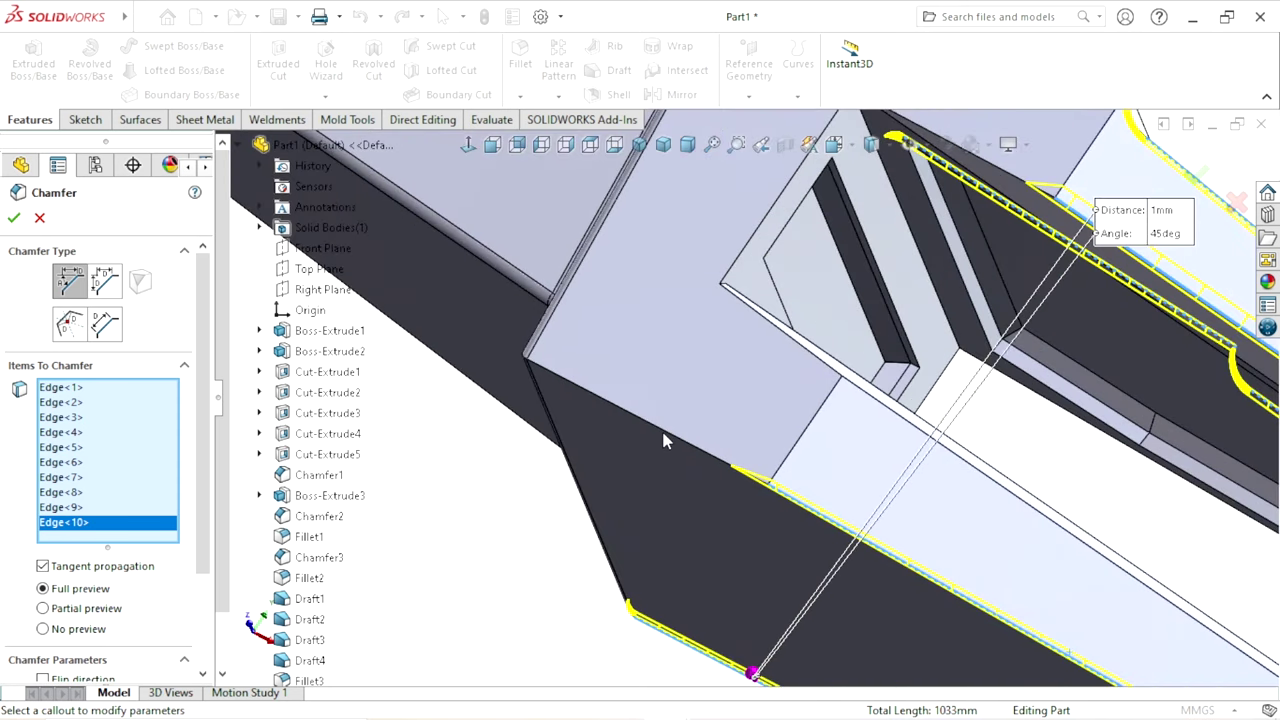
click(673, 436)
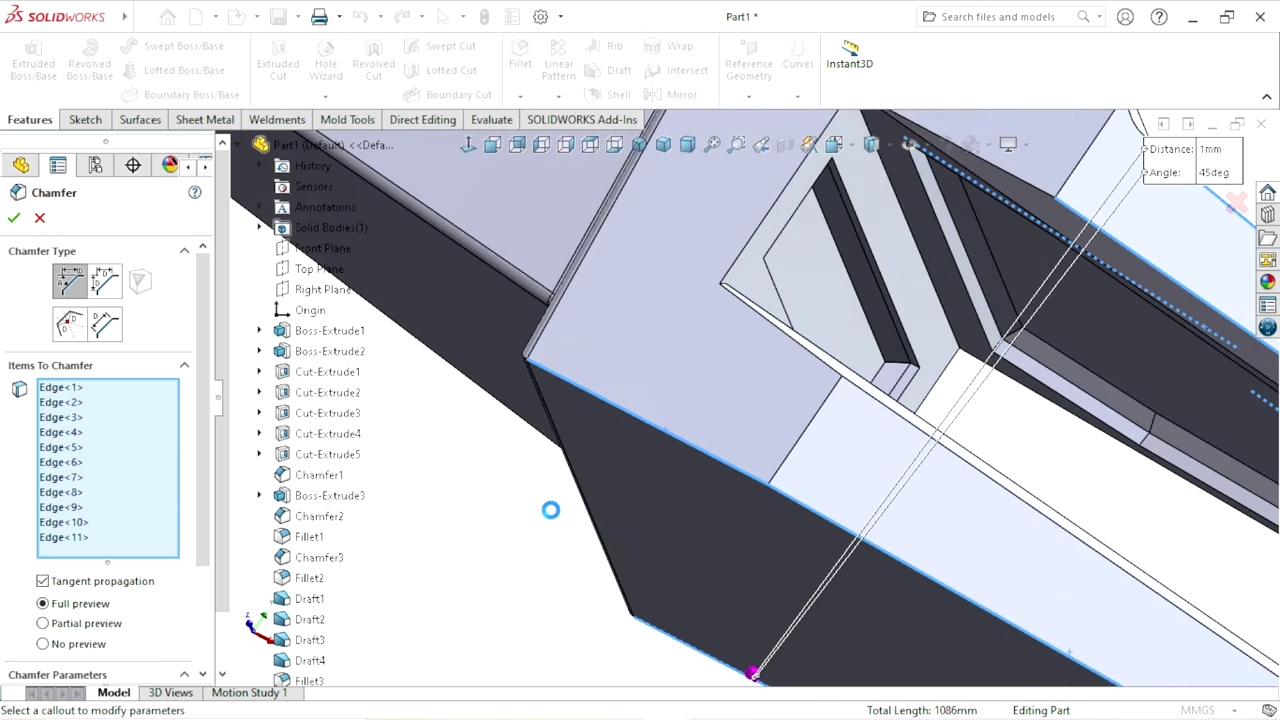
scroll(620, 491, up, 5)
mouse_move(620, 491)
middle_down()
mouse_move(885, 462)
mouse_move(771, 406)
mouse_move(716, 292)
mouse_move(763, 337)
mouse_move(756, 262)
mouse_move(777, 294)
mouse_move(840, 295)
mouse_move(930, 265)
mouse_move(957, 231)
middle_up()
Remove unwanted Edge<6> and accept the 1 mm × 45° chamfer.
scroll(910, 420, down, 5)
mouse_move(909, 449)
middle_down()
mouse_move(857, 514)
mouse_move(823, 515)
mouse_move(831, 440)
mouse_move(767, 446)
middle_up()
scroll(857, 514, up, 3)
scroll(771, 444, up, 2)
scroll(773, 445, down, 5)
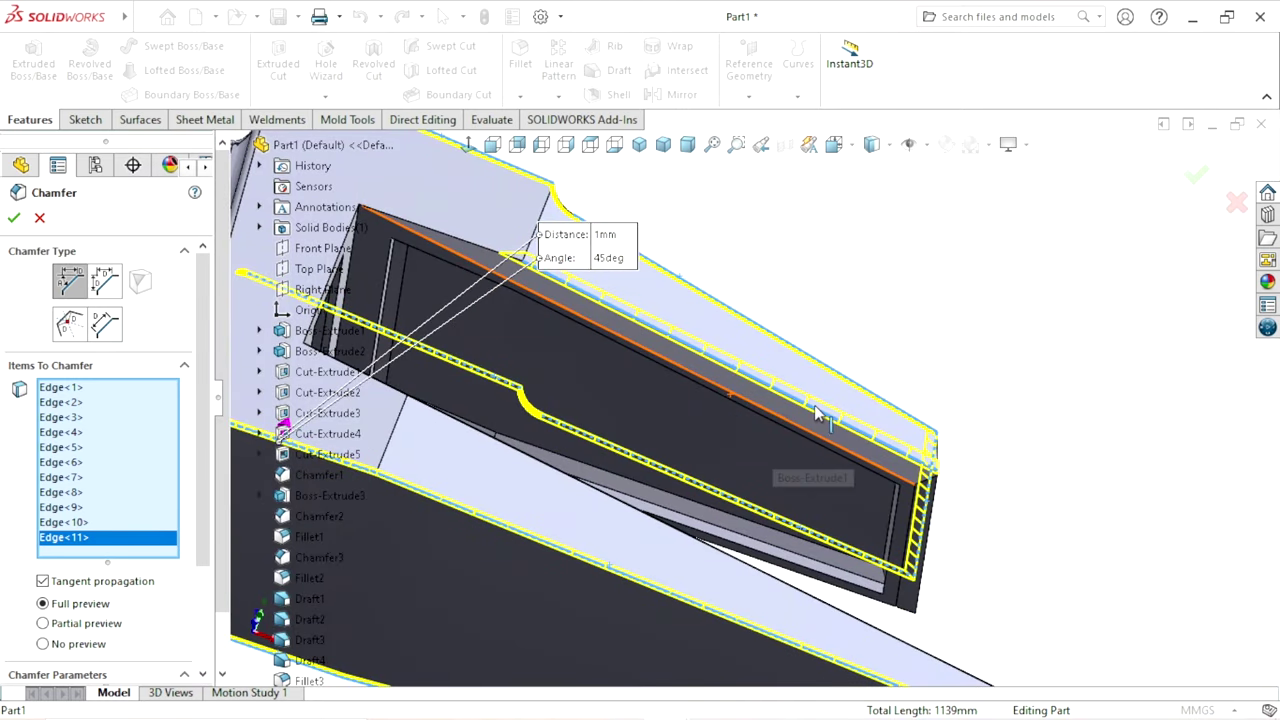
click(812, 413)
scroll(1003, 417, up, 2)
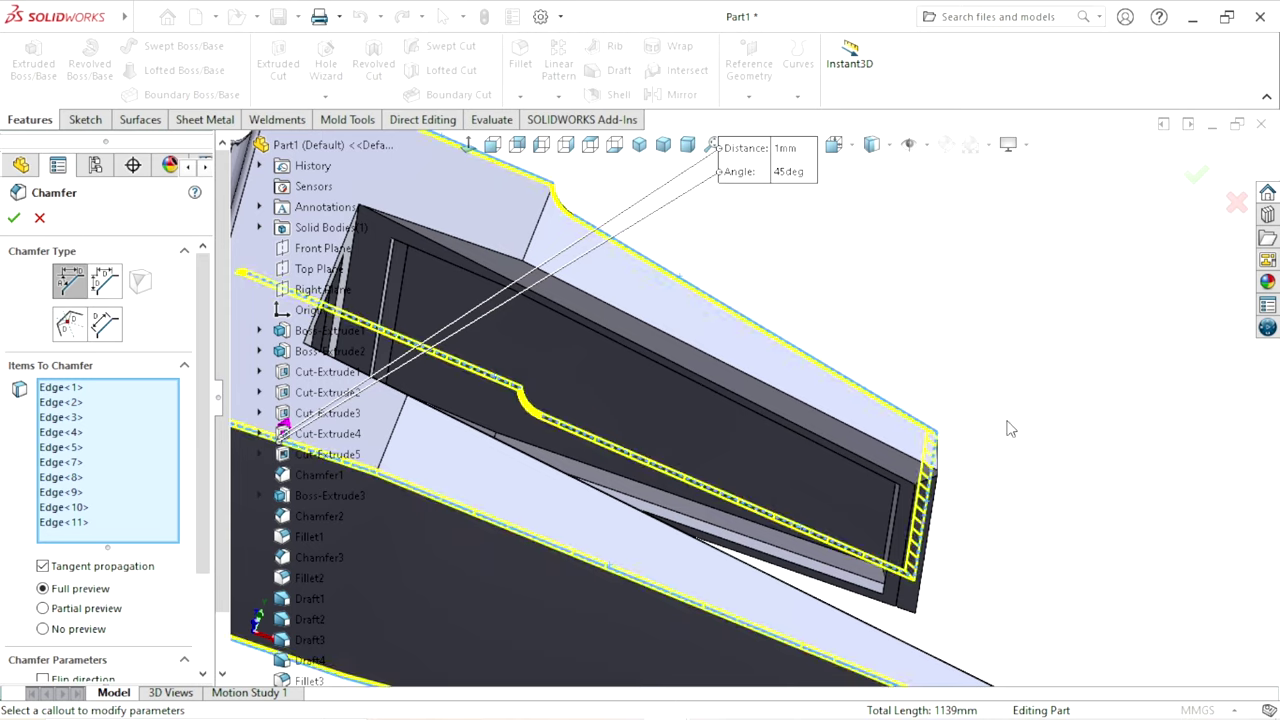
scroll(1006, 429, up, 3)
mouse_move(940, 389)
middle_down()
mouse_move(847, 534)
mouse_move(831, 491)
mouse_move(846, 491)
mouse_move(684, 488)
middle_up()
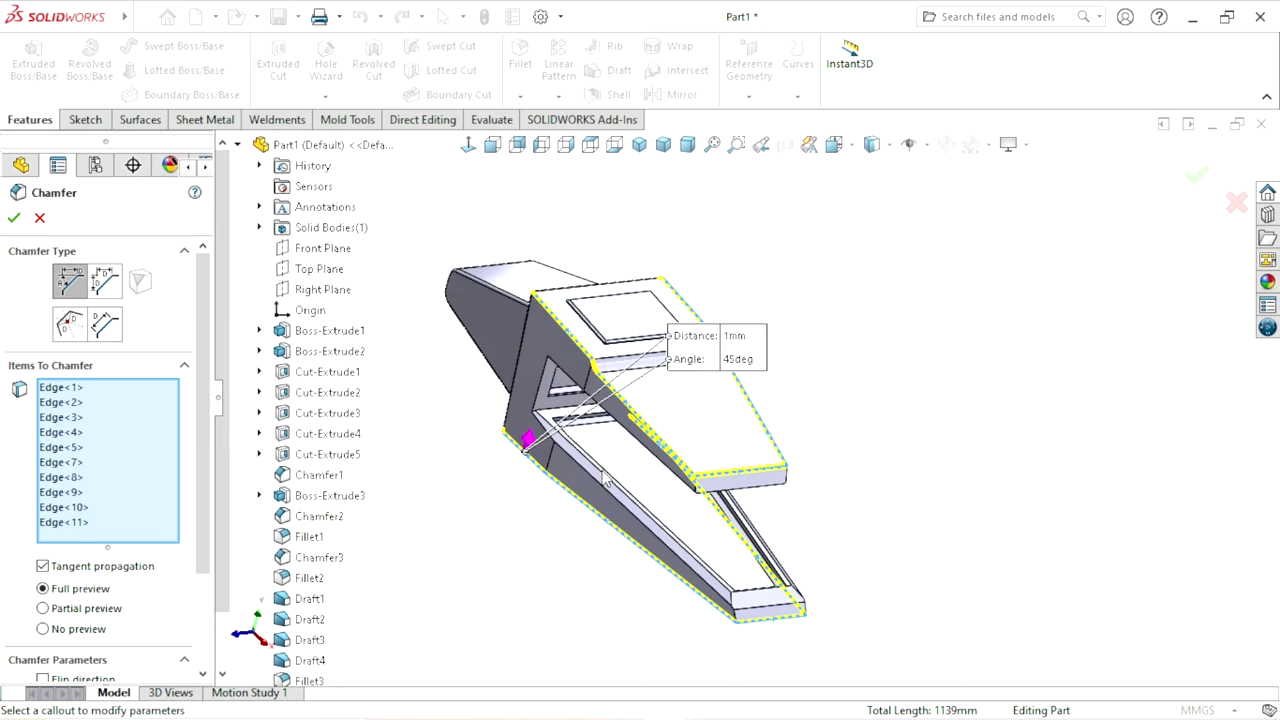
click(22, 218)
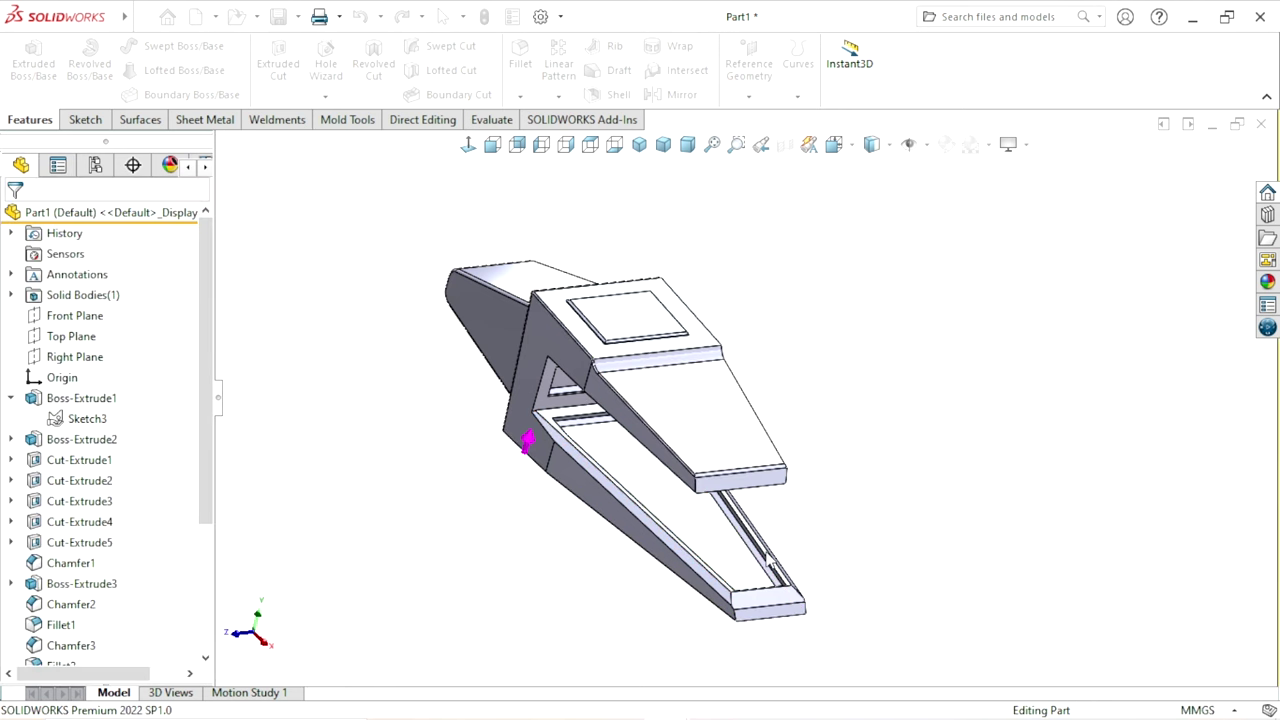
Select the central block's front face, view it Normal To, and zoom in.
mouse_move(877, 477)
middle_down()
mouse_move(831, 528)
mouse_move(784, 455)
mouse_move(908, 357)
mouse_move(920, 320)
mouse_move(928, 345)
middle_up()
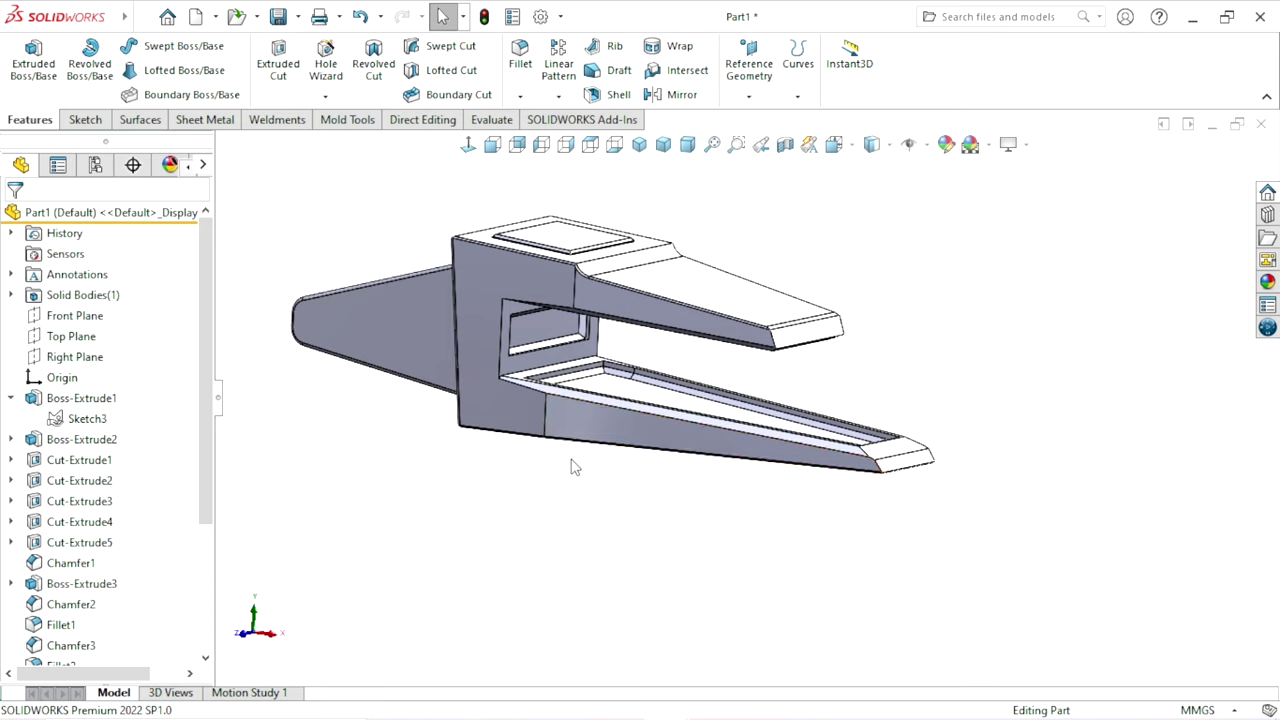
key(f)
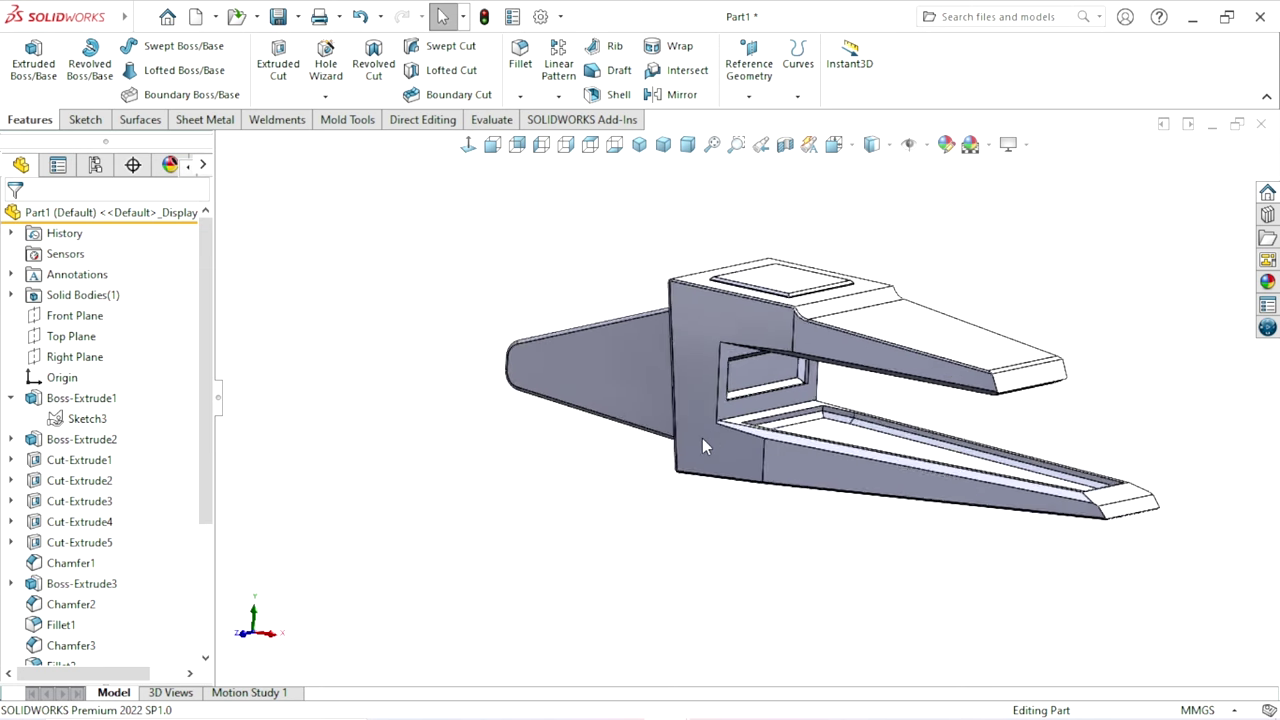
click(655, 377)
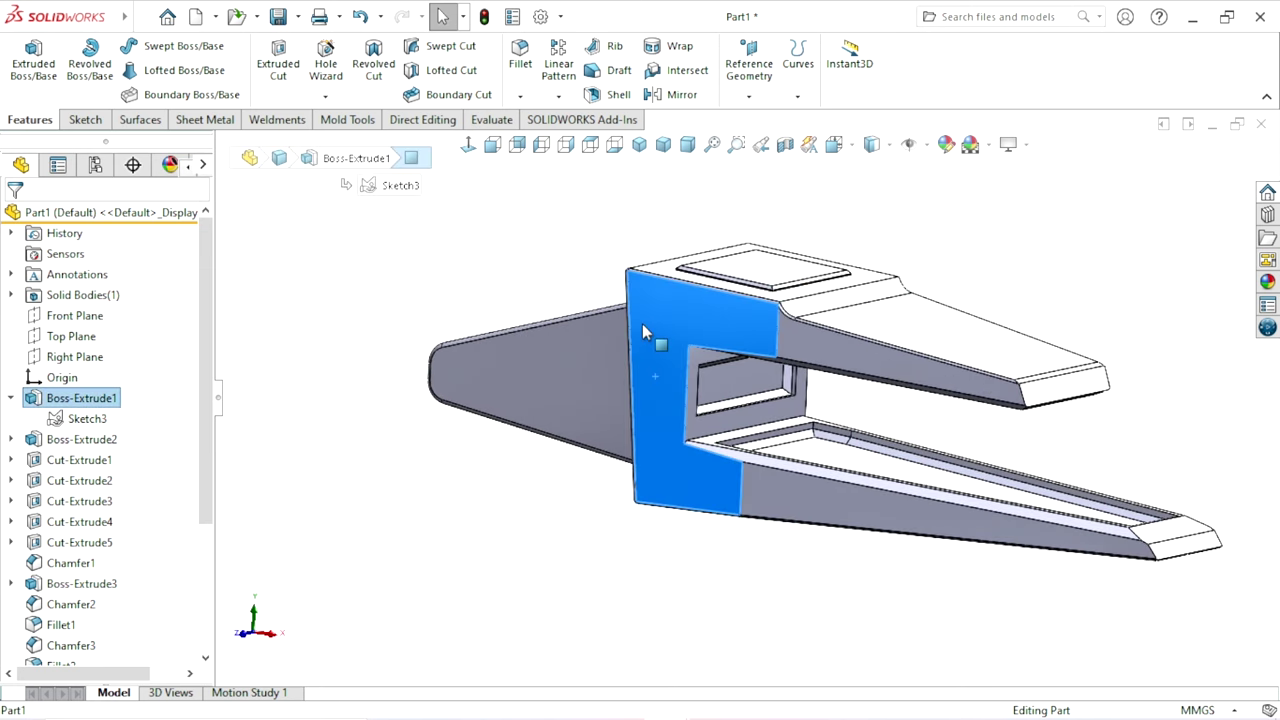
click(467, 146)
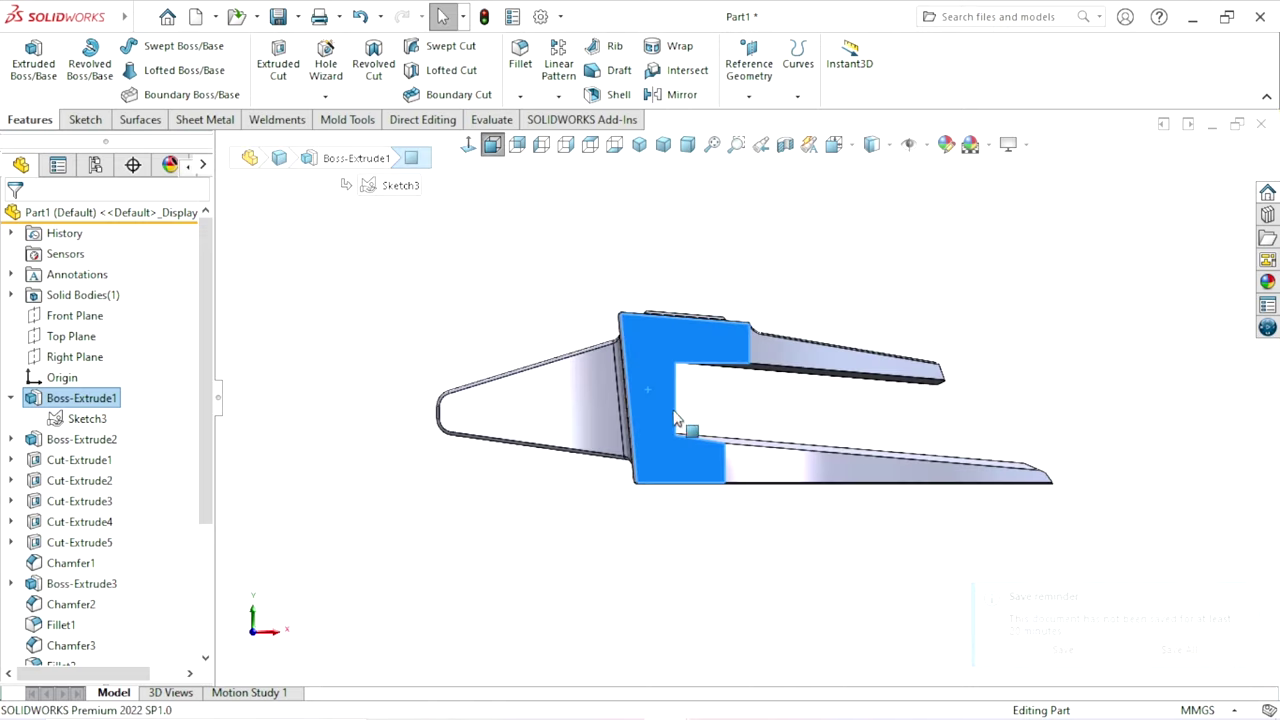
click(1245, 603)
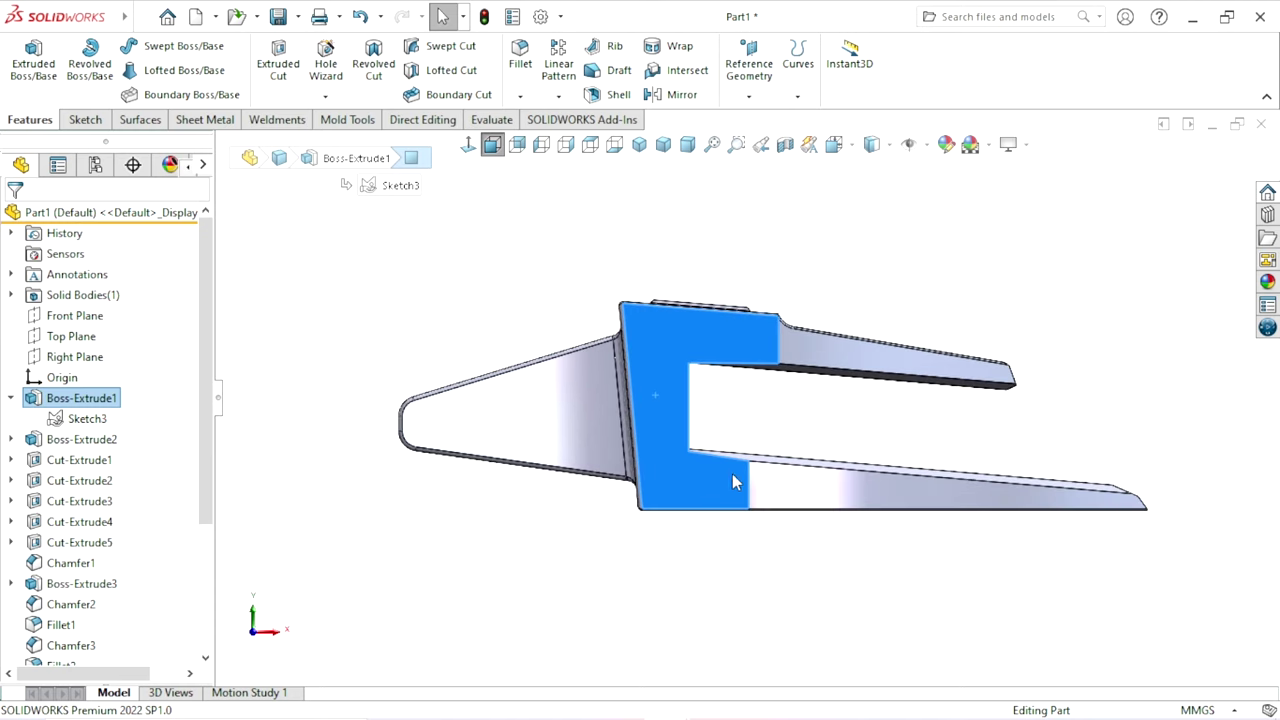
scroll(783, 474, down, 2)
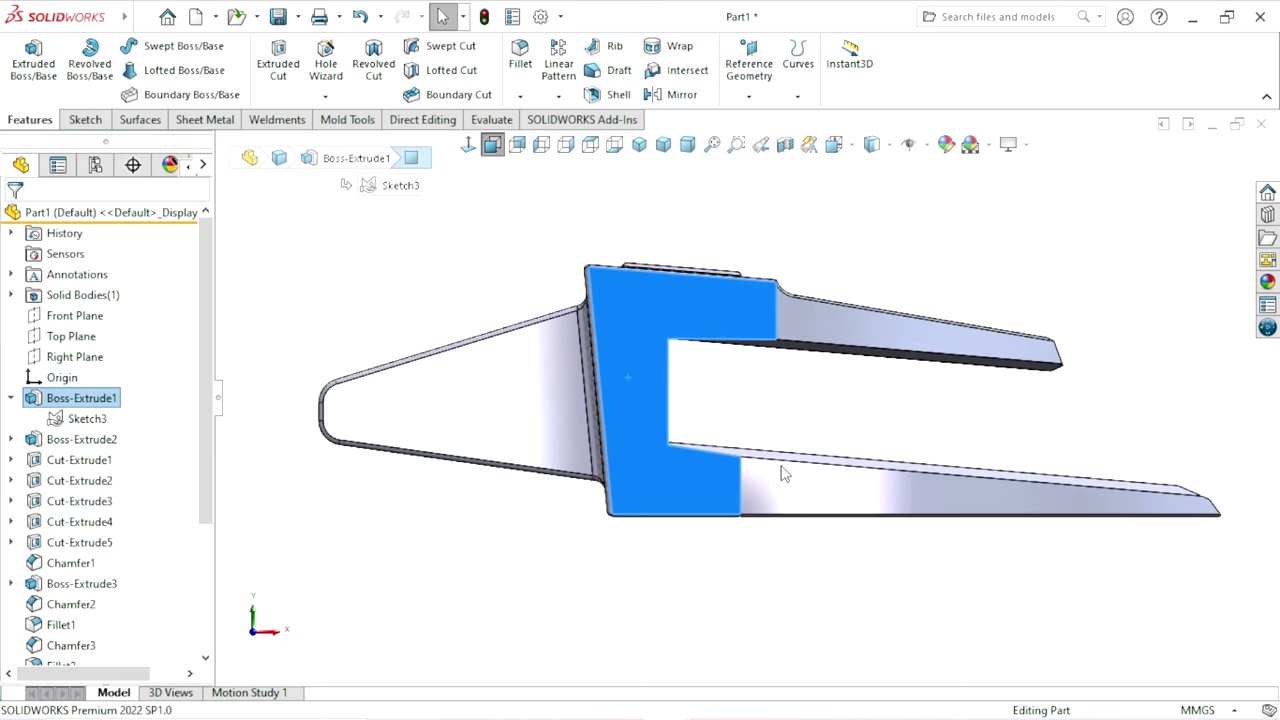
Choose an ANSI Metric Socket Head Cap Screw M24 counterbore hole.
click(328, 78)
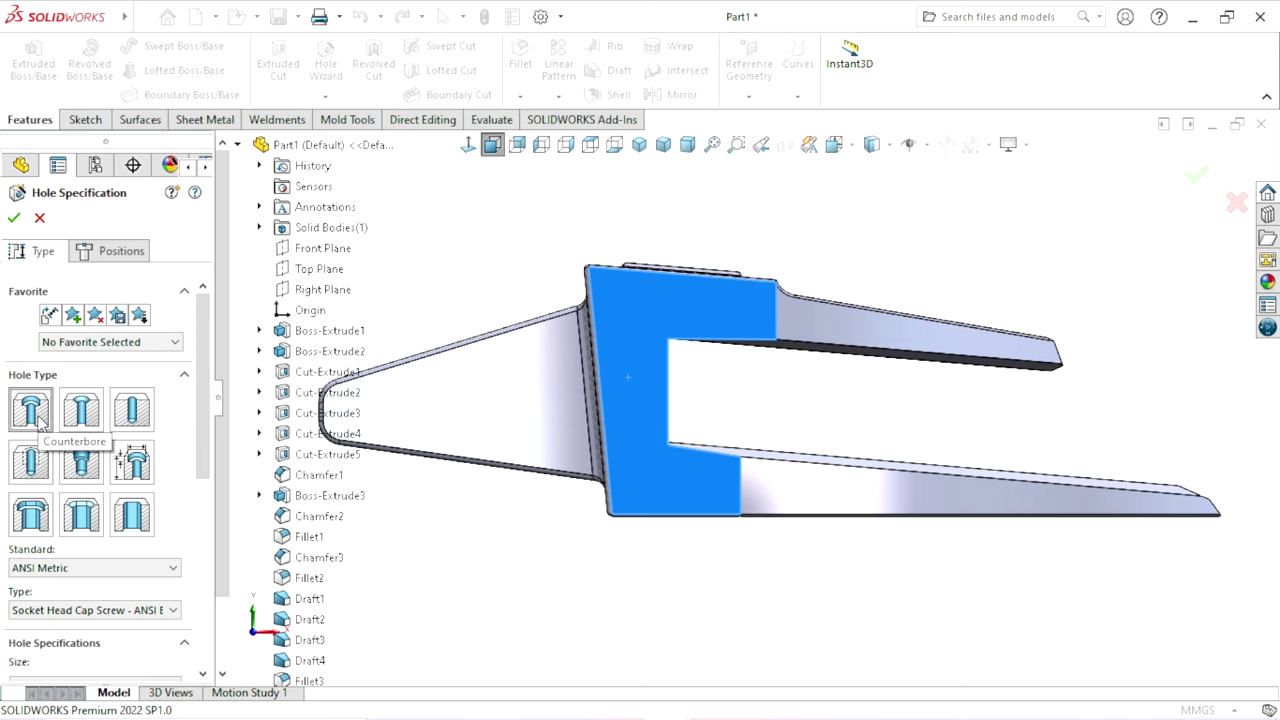
scroll(207, 376, down, 4)
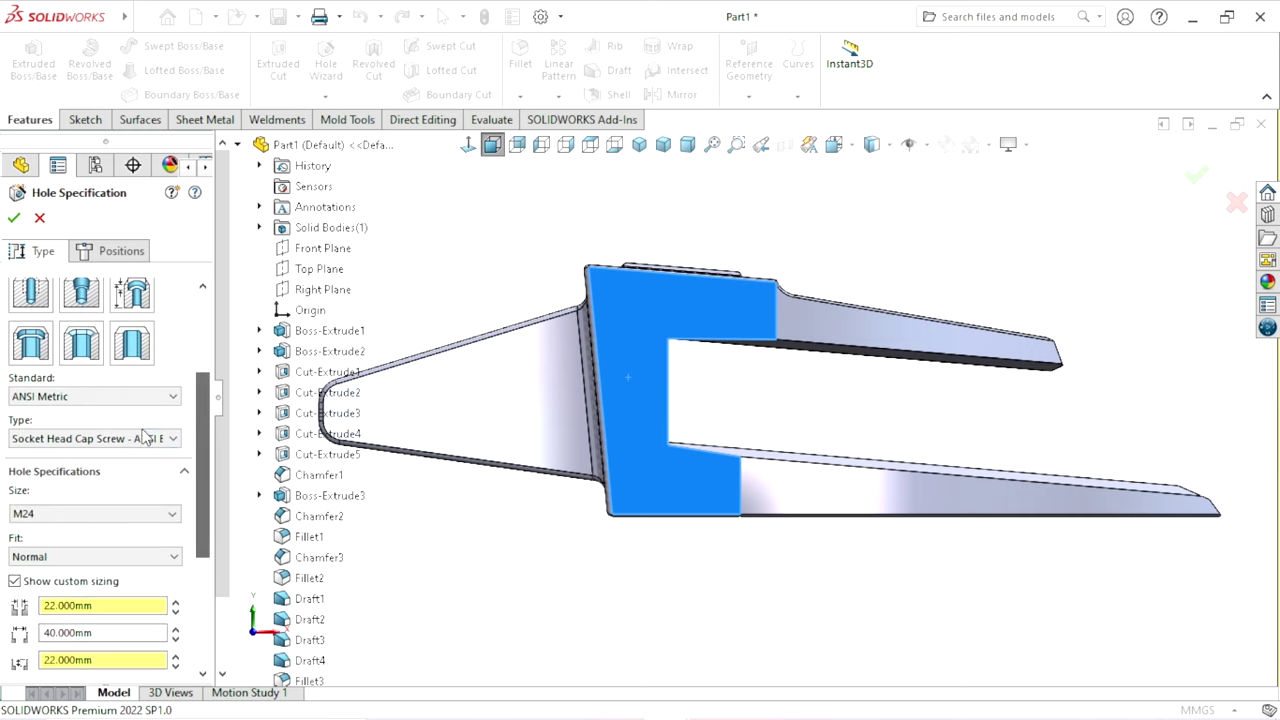
click(110, 397)
click(110, 410)
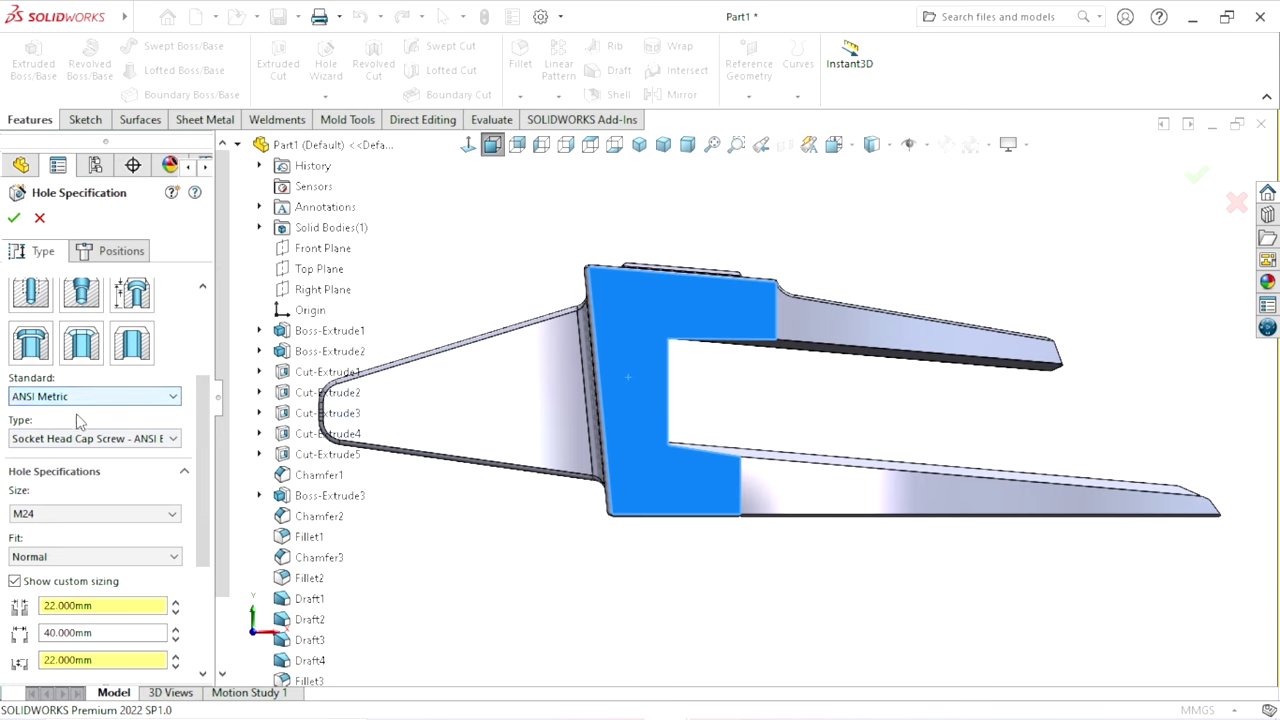
click(97, 440)
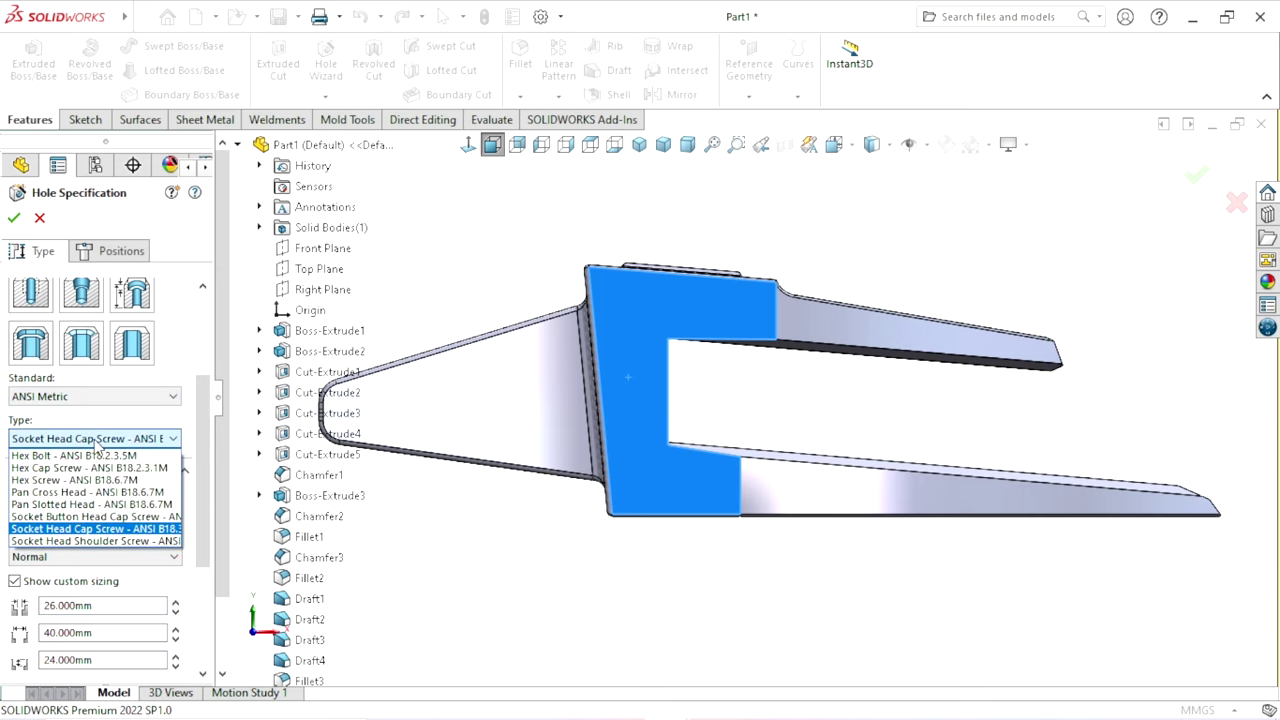
click(97, 530)
scroll(42, 370, down, 3)
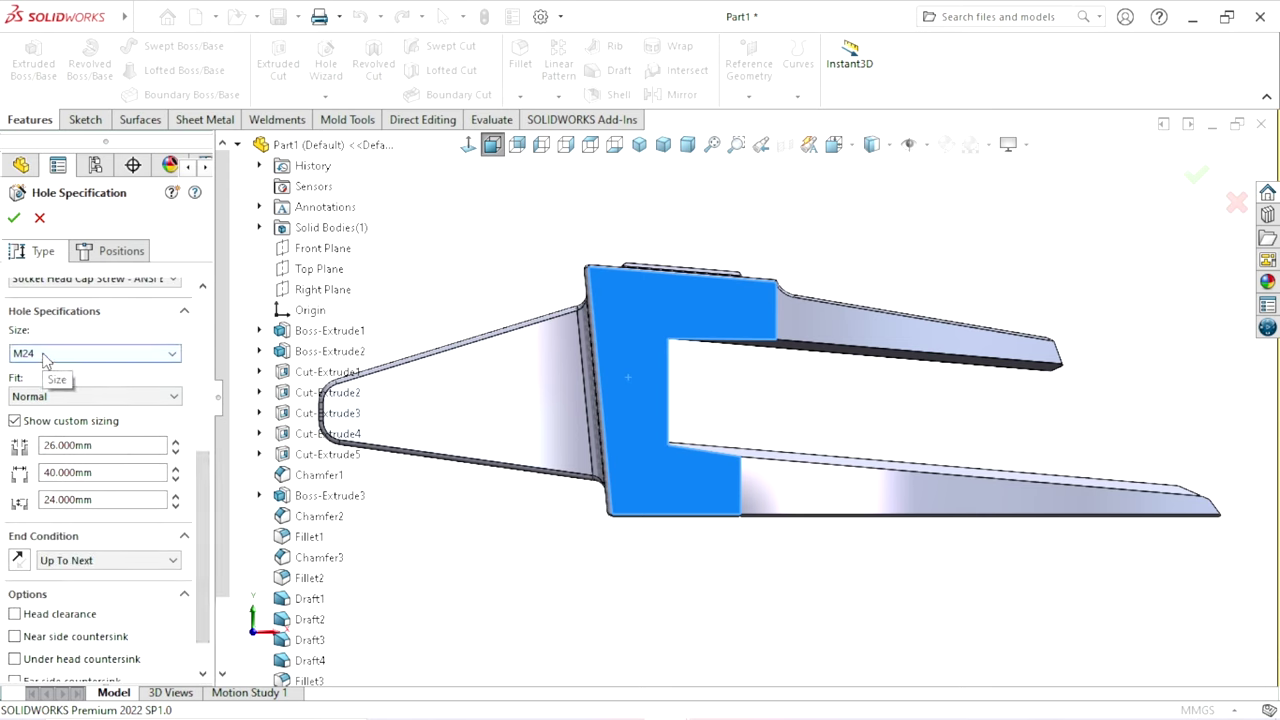
click(50, 354)
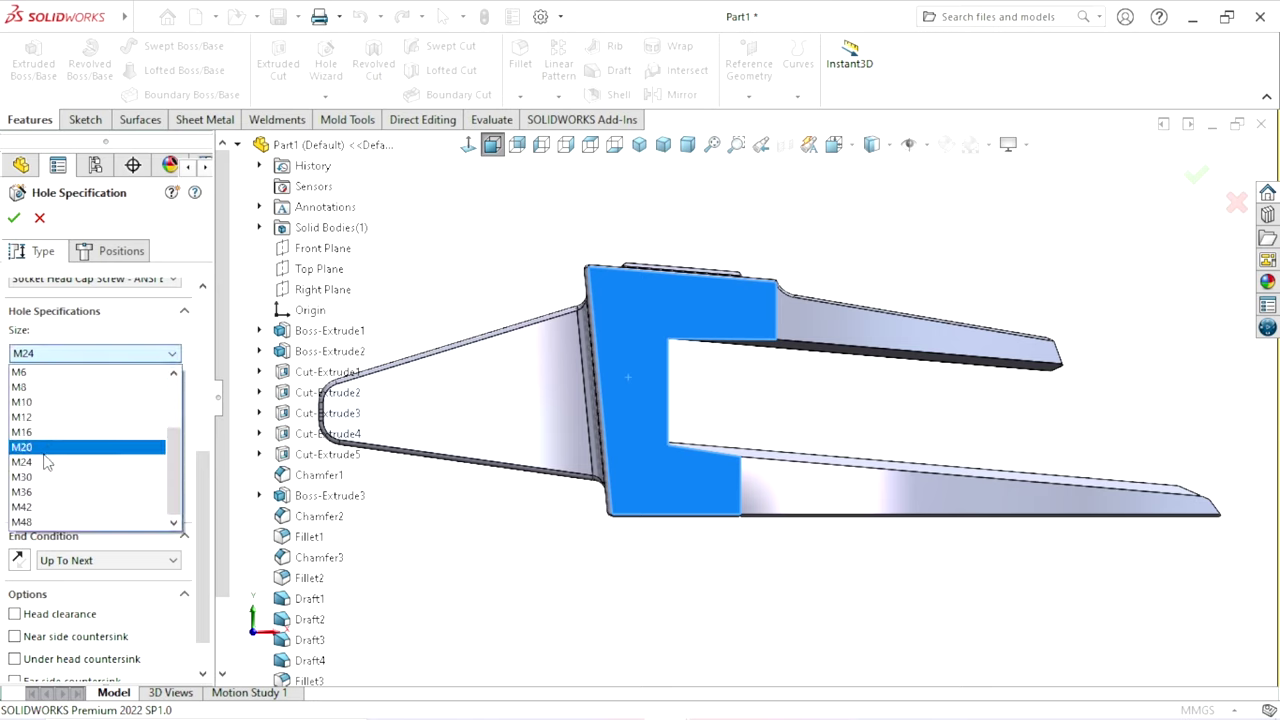
click(45, 462)
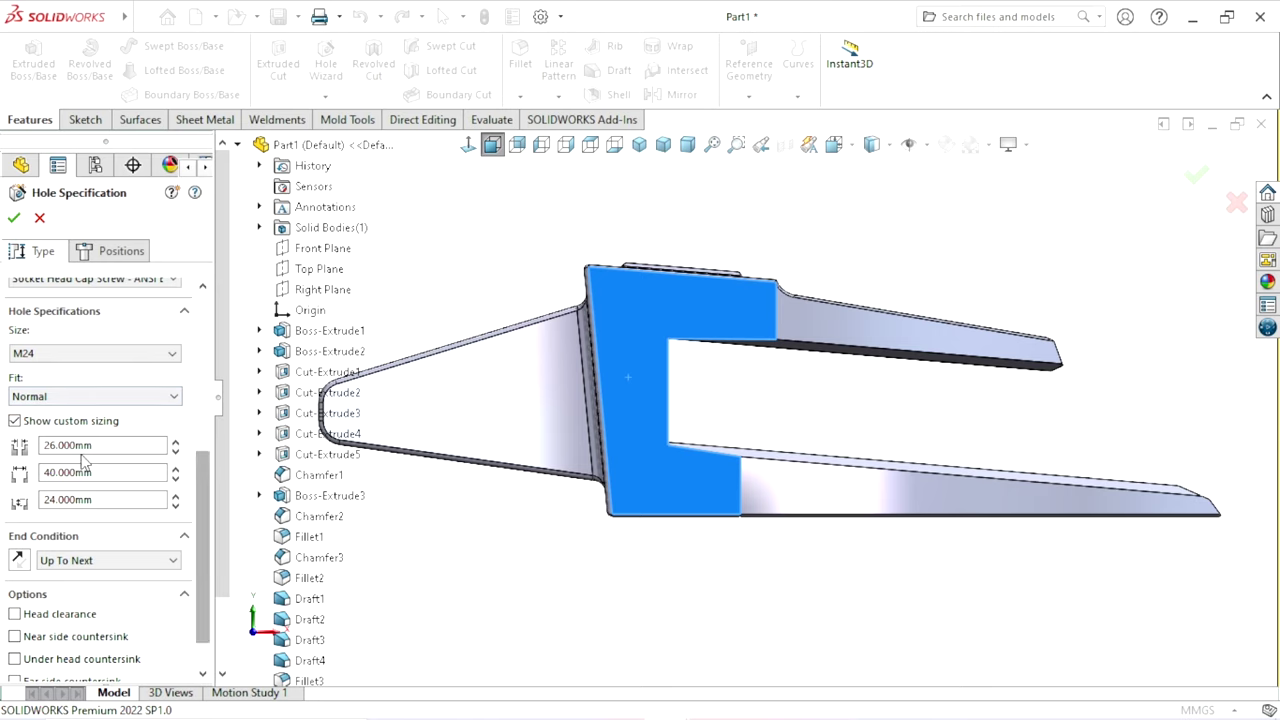
Custom-size the hole: 22 mm through-hole diameter and 18 mm counterbore depth.
click(108, 445)
text(22)
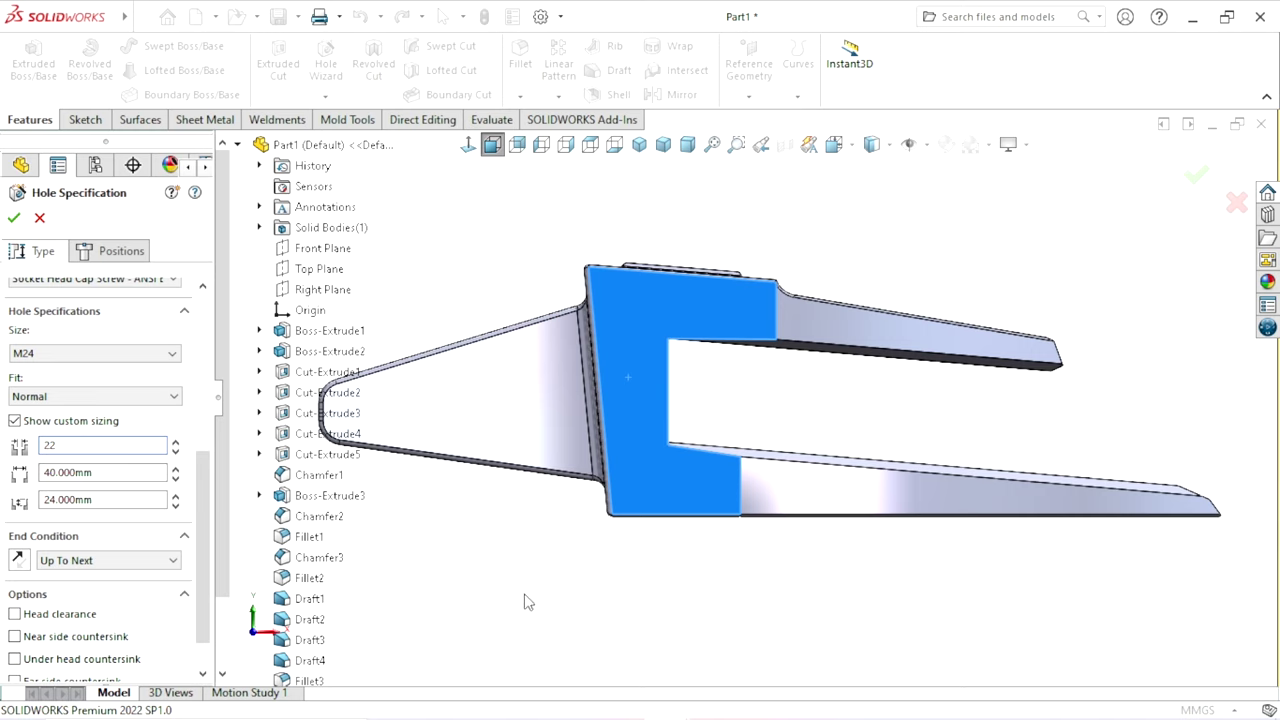
key(Return)
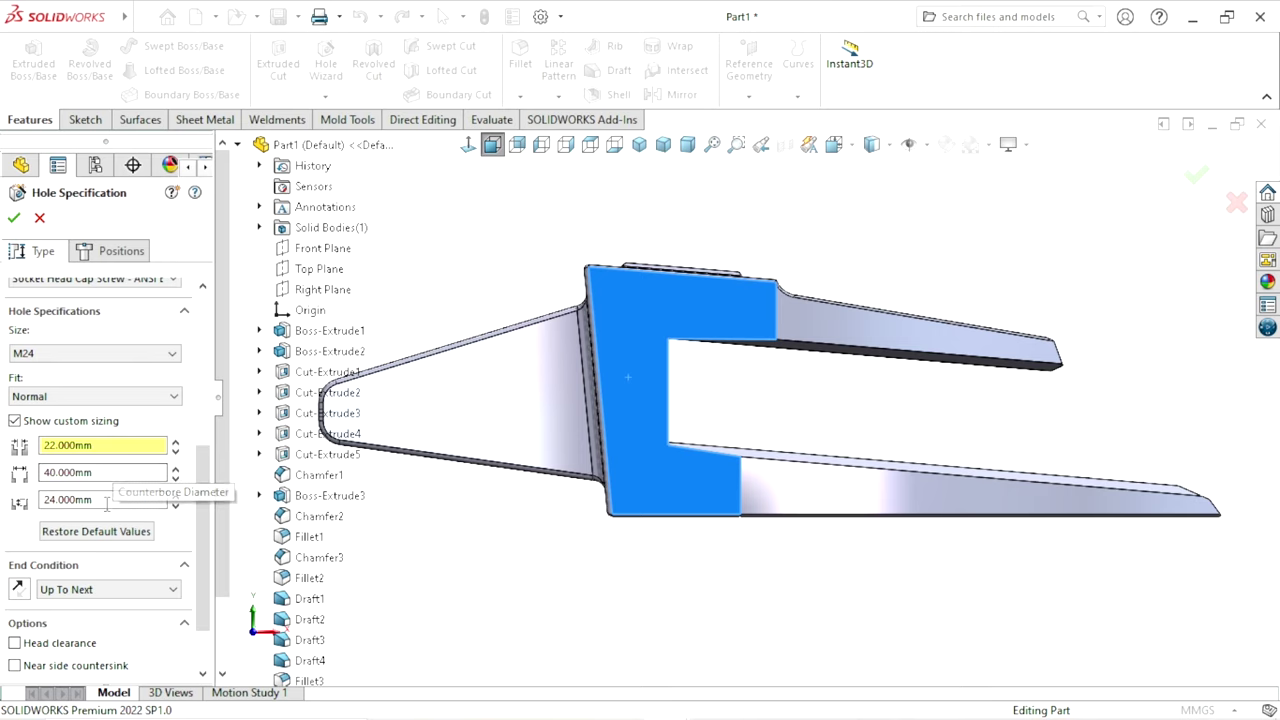
drag(121, 500, 3, 510)
text(18)
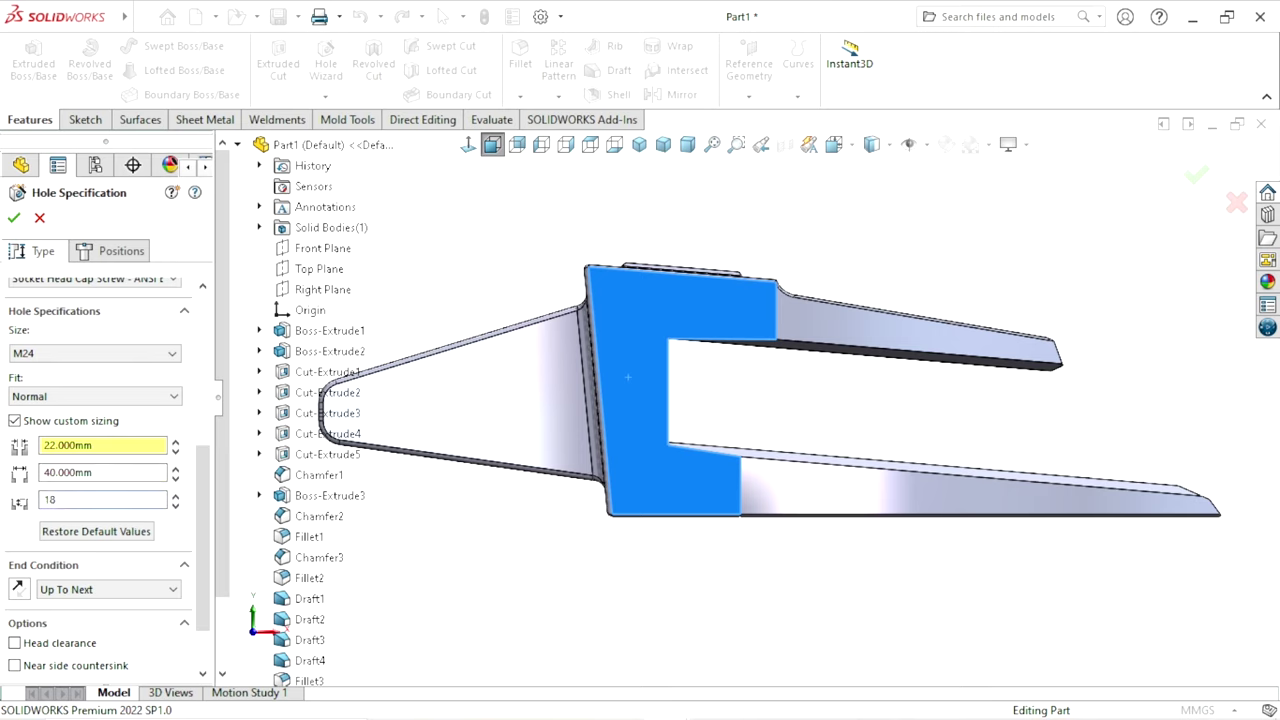
key(Return)
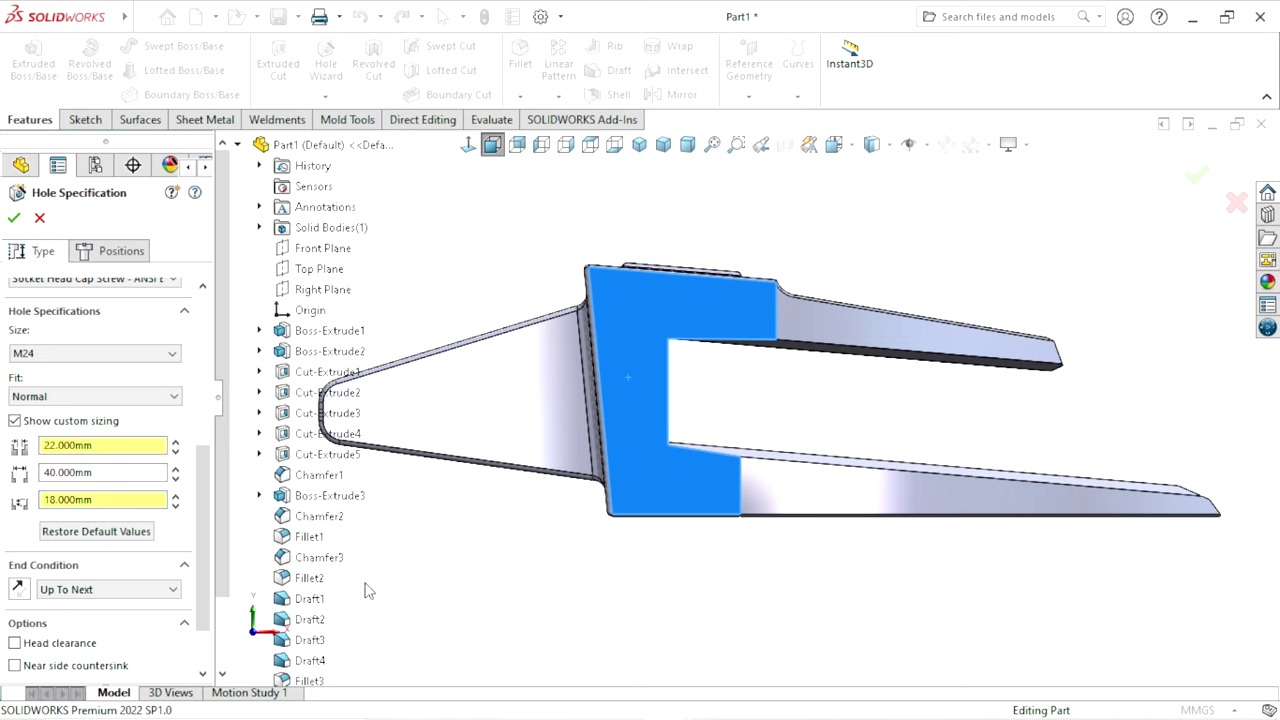
click(121, 251)
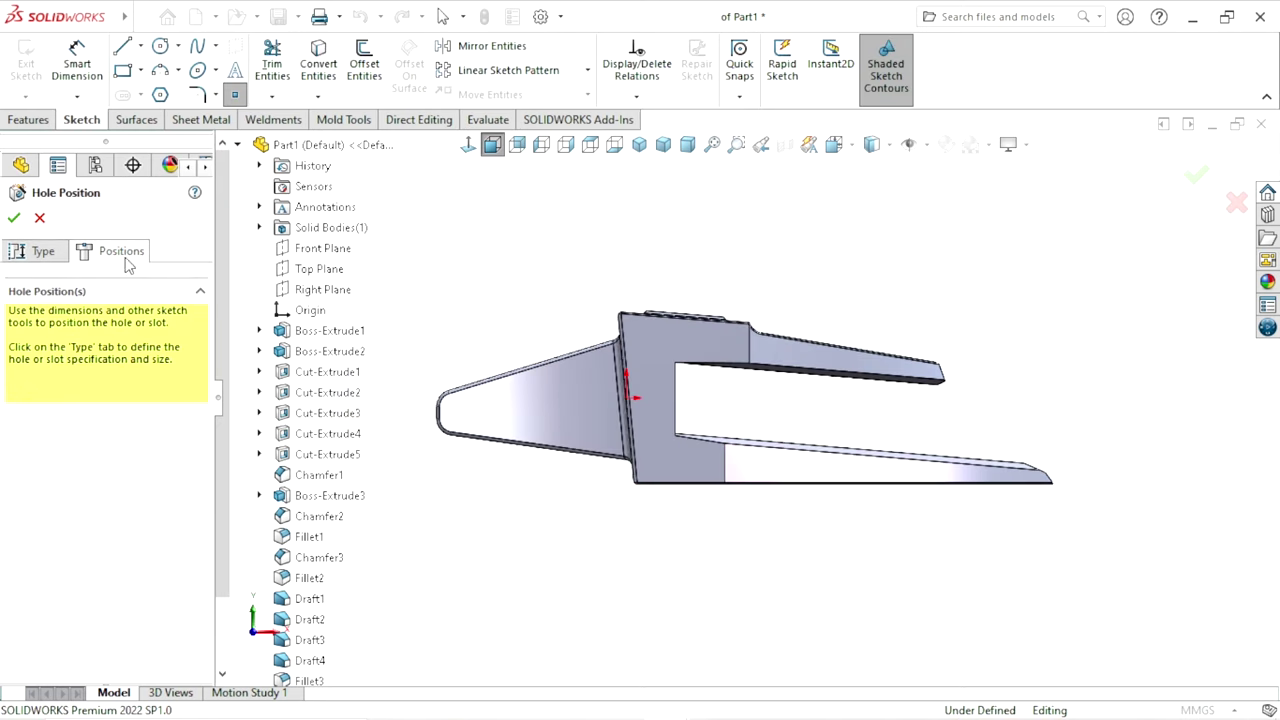
Place the hole centre on the tapered front block face, then begin Smart Dimension.
scroll(662, 412, down, 3)
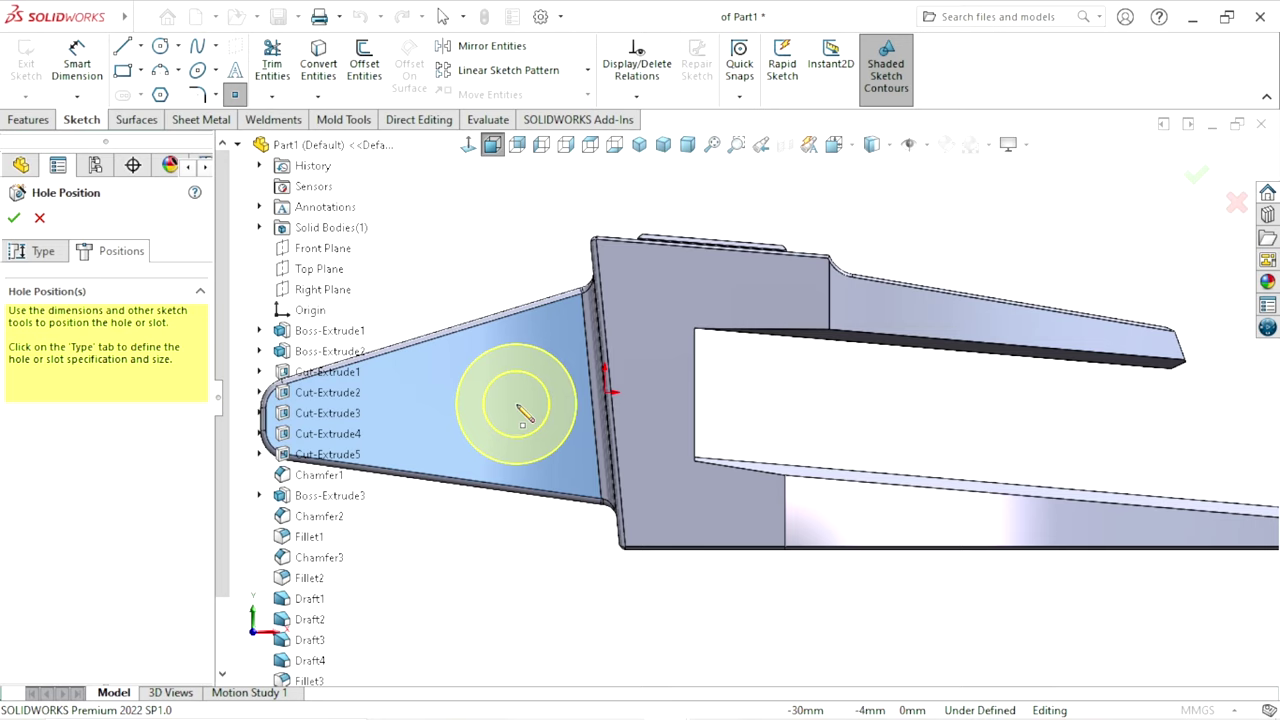
click(514, 405)
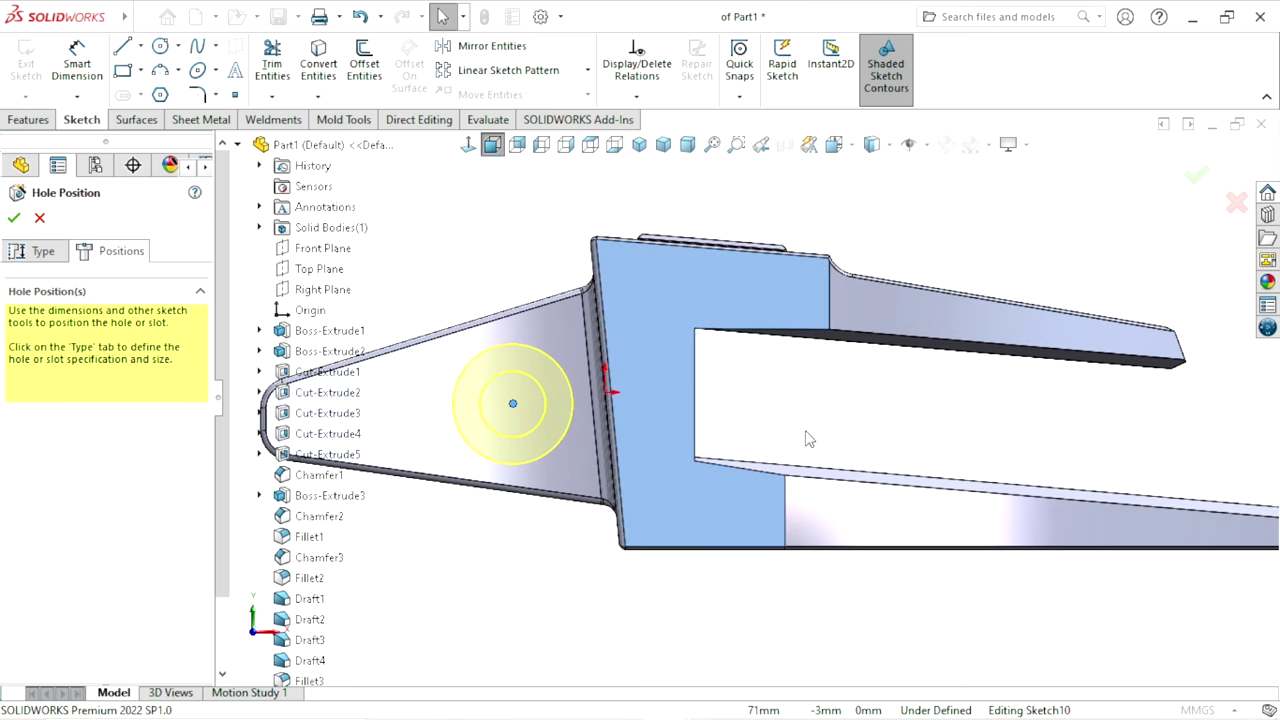
scroll(699, 498, up, 3)
scroll(632, 455, down, 2)
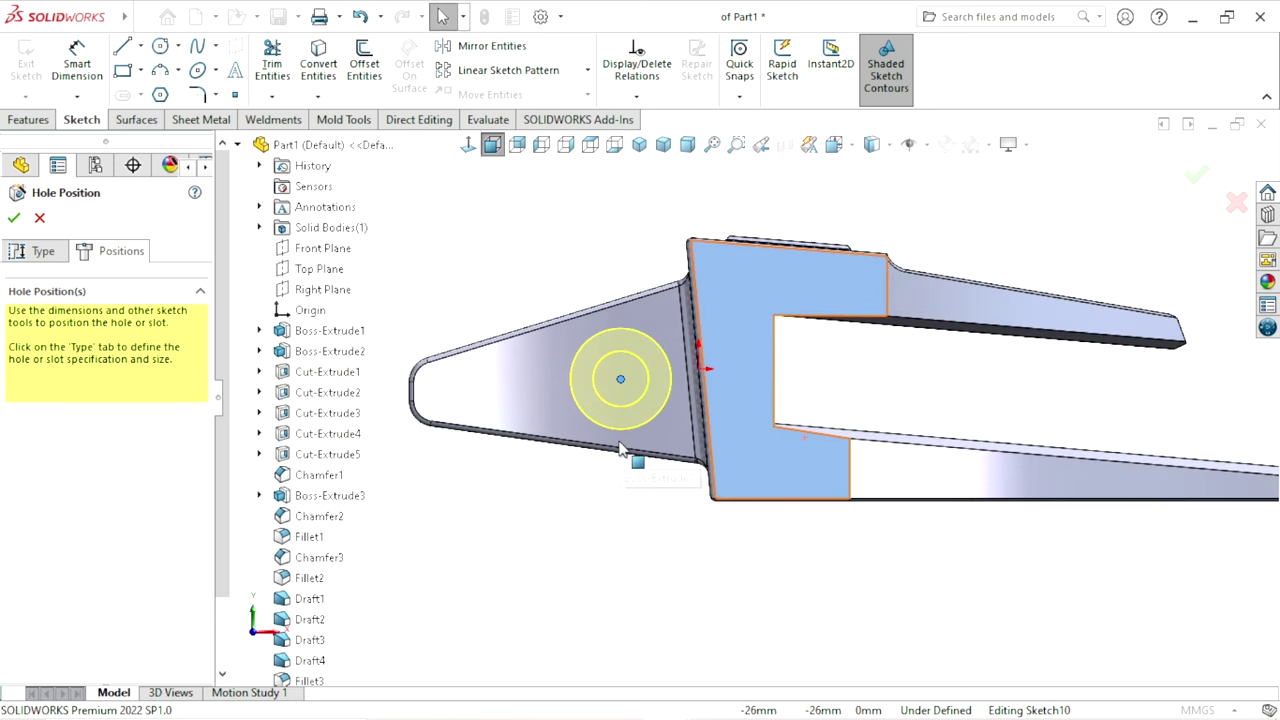
click(240, 148)
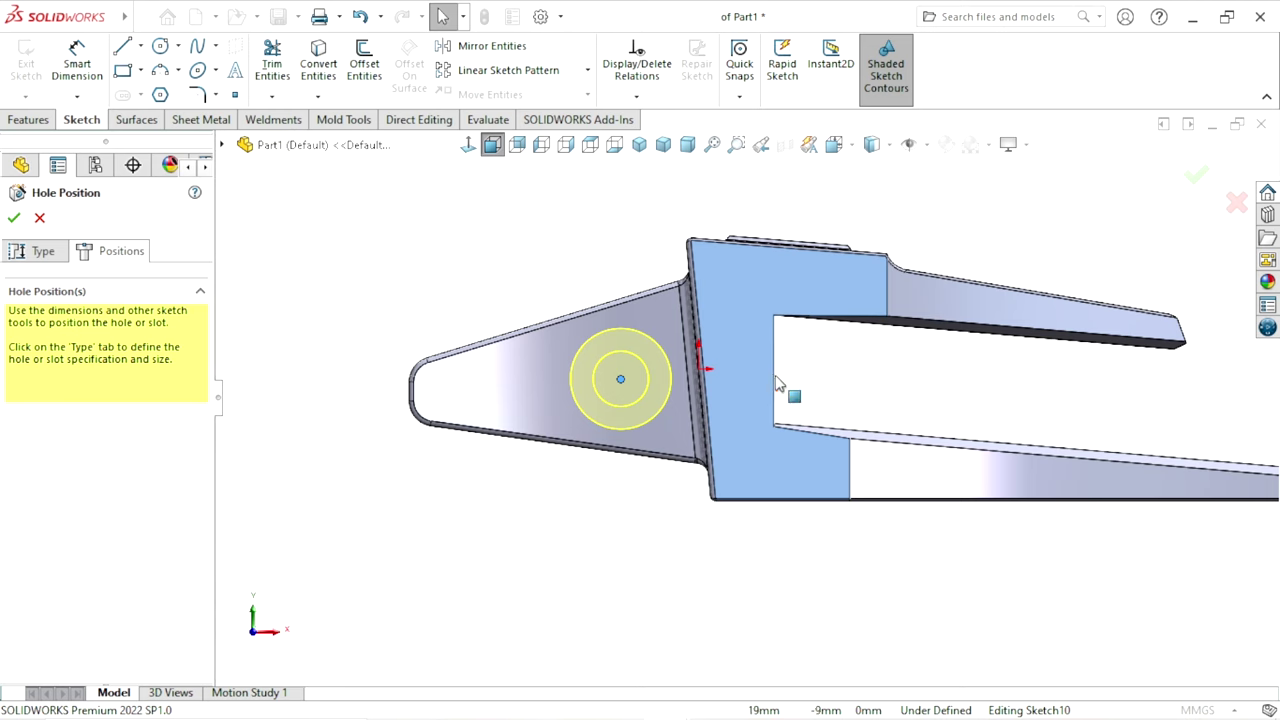
scroll(791, 397, down, 1)
click(104, 78)
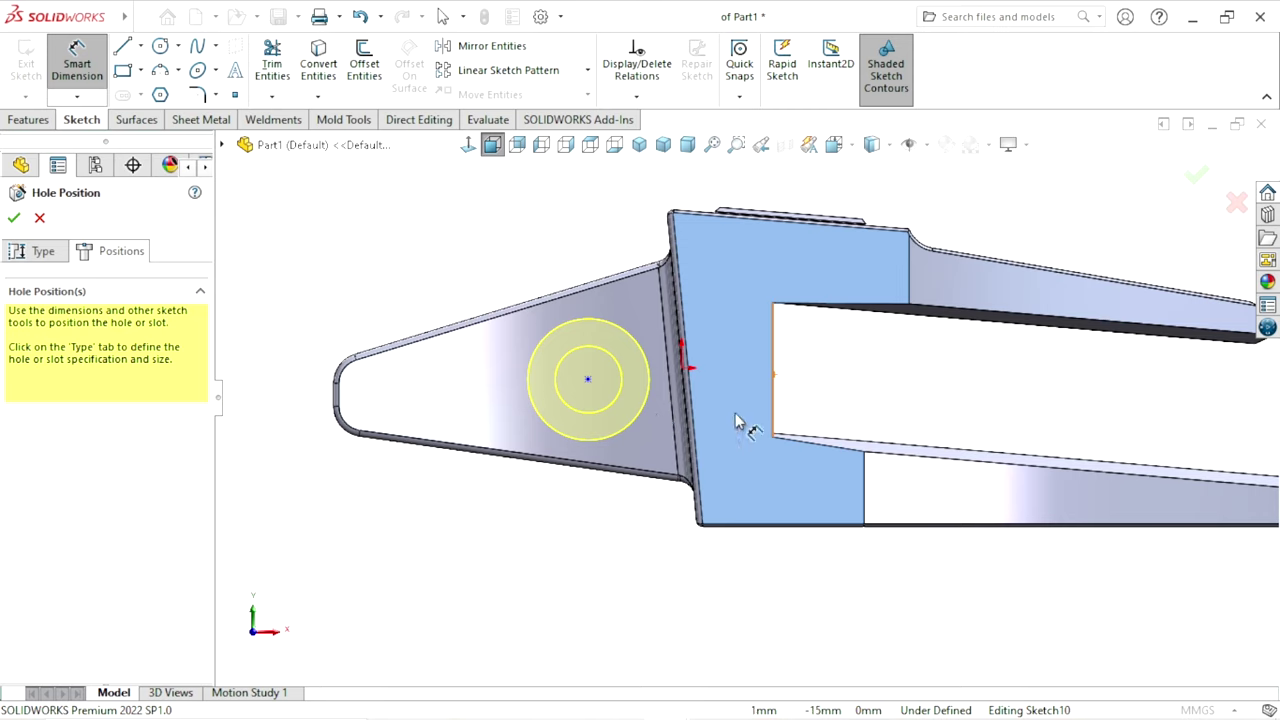
Dimension the hole centre 30 mm horizontally from the shoulder edge.
click(588, 379)
click(617, 258)
click(627, 252)
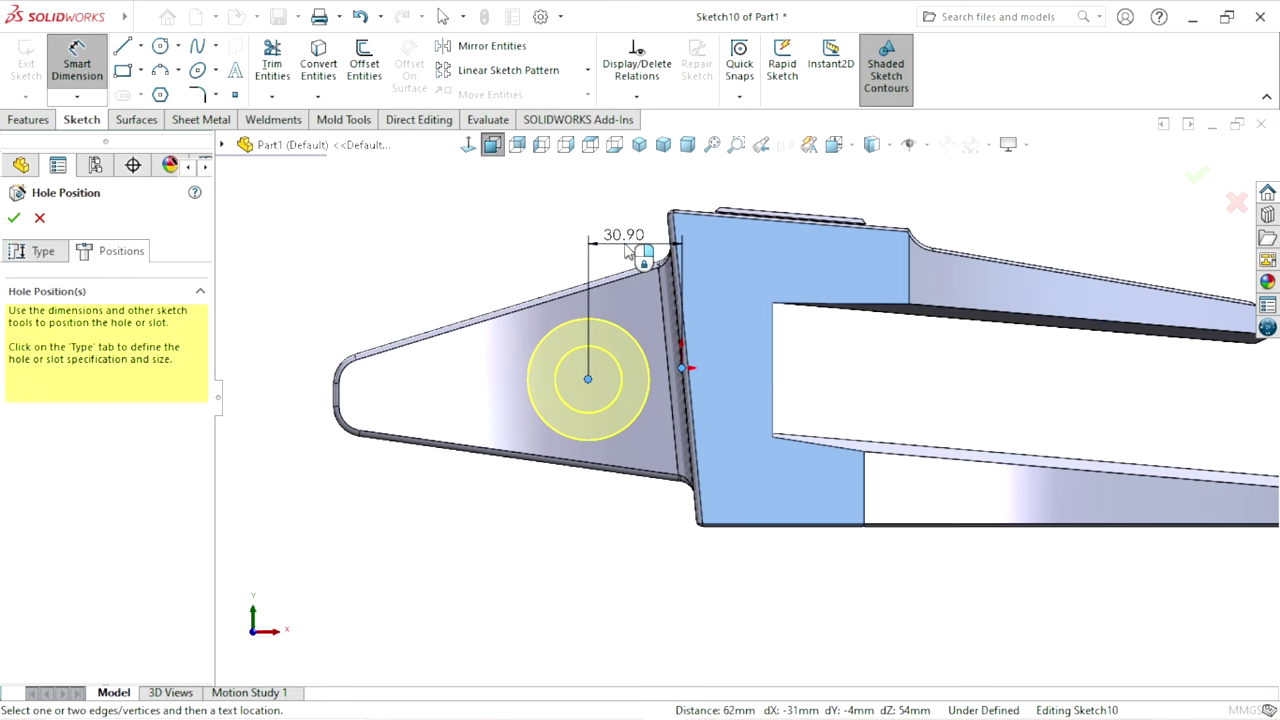
click(625, 255)
text(30)
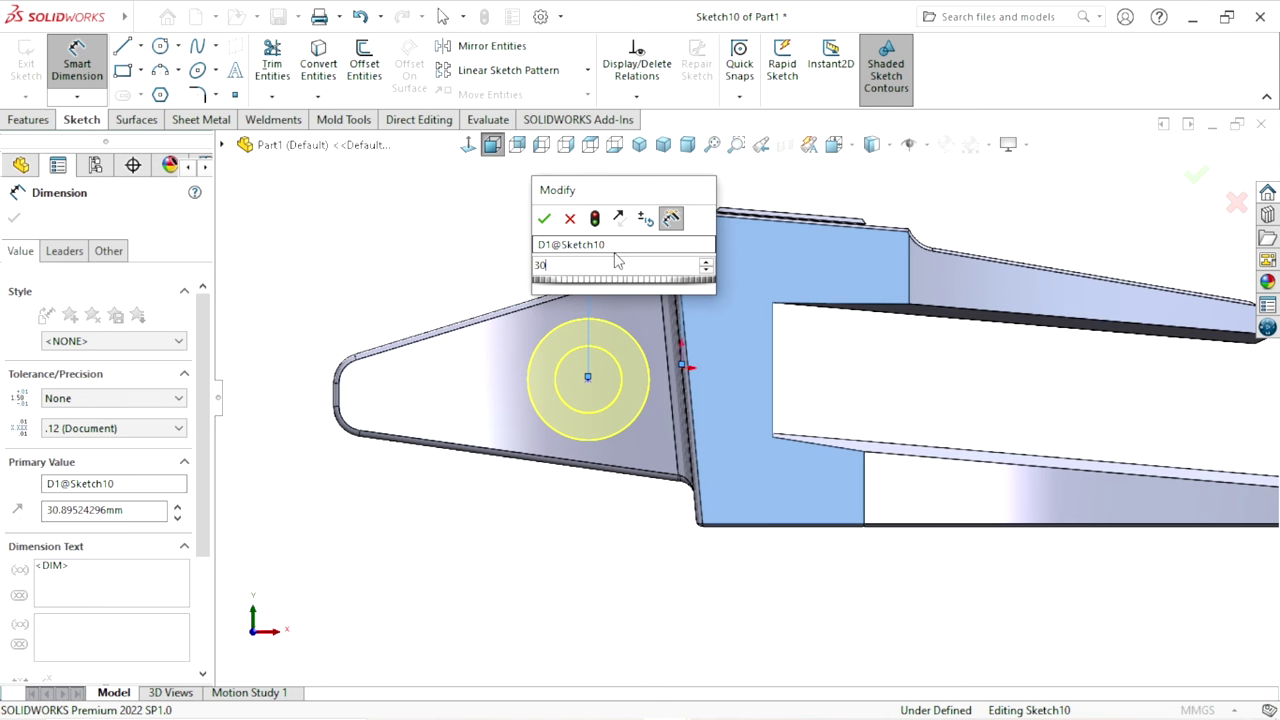
key(Return)
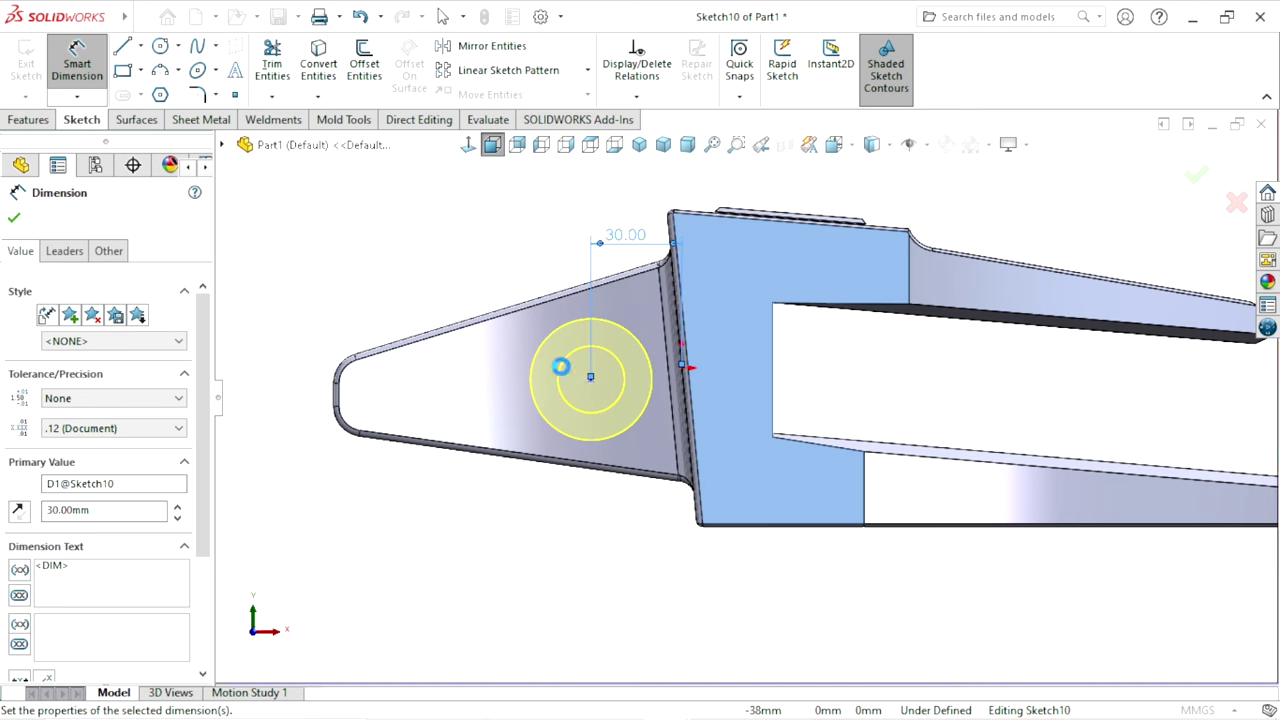
scroll(690, 418, up, 2)
scroll(690, 418, down, 1)
scroll(757, 377, down, 1)
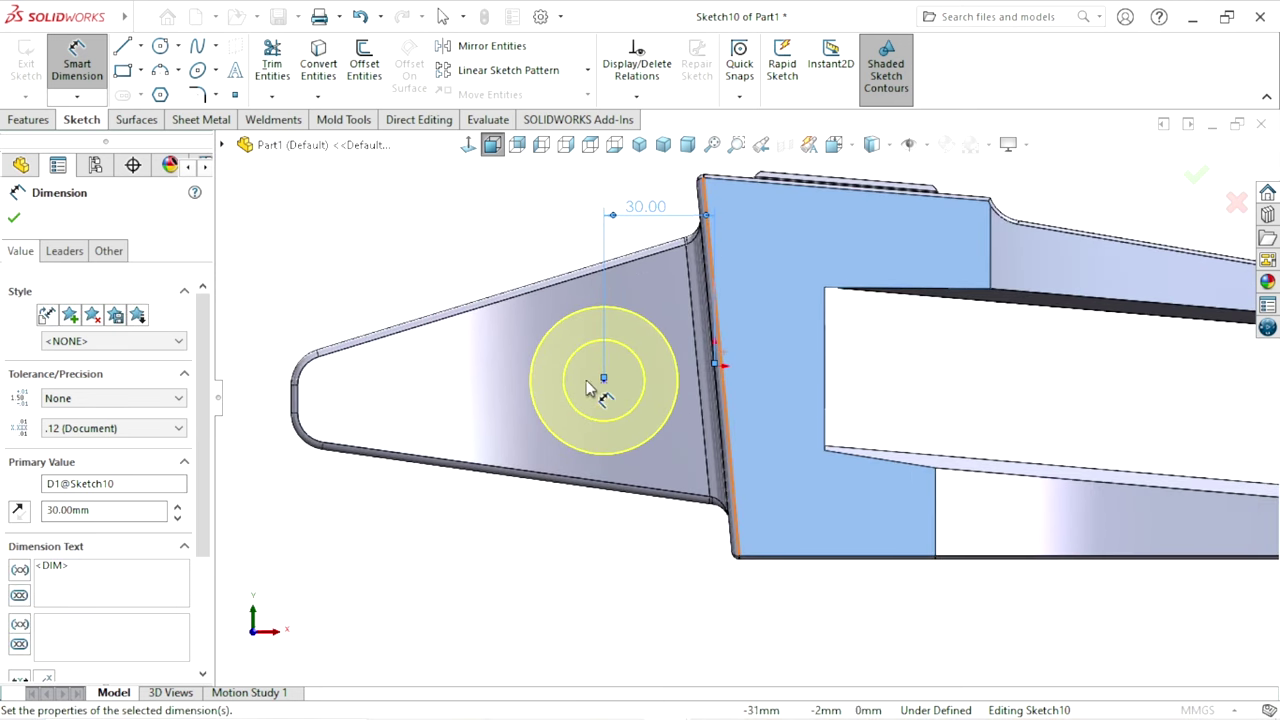
scroll(600, 386, up, 1)
scroll(671, 391, down, 1)
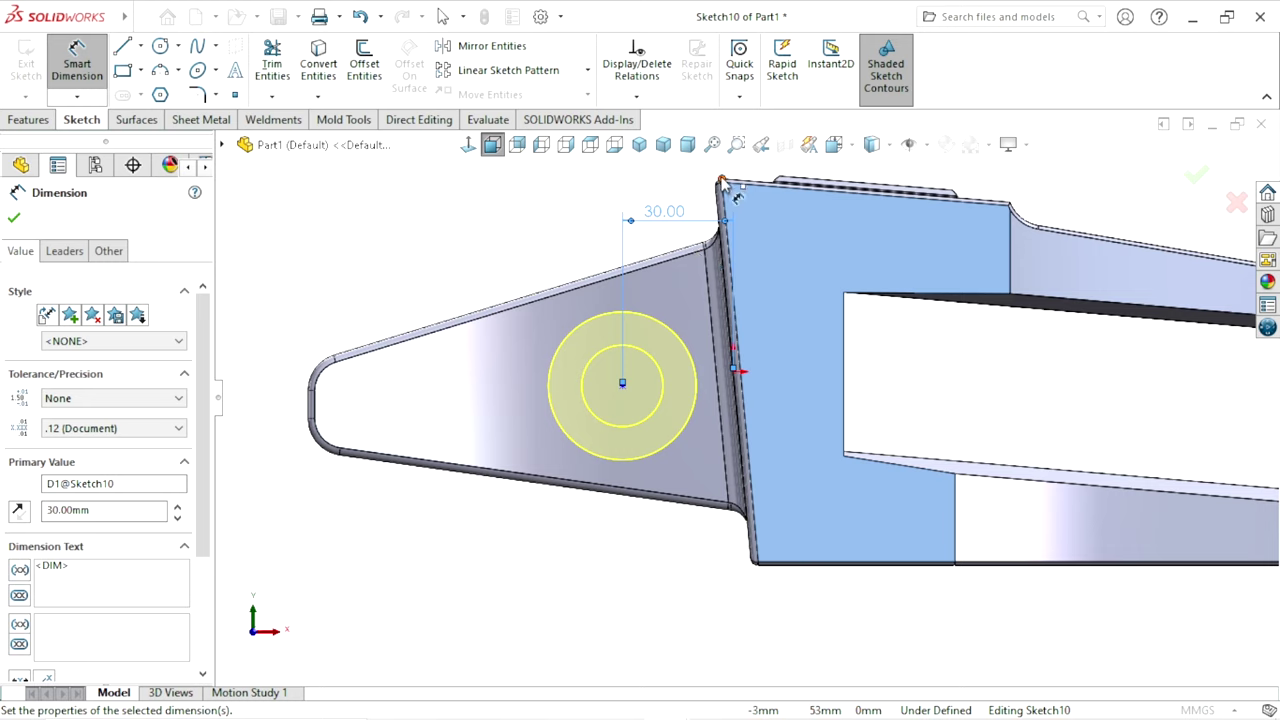
key(Escape)
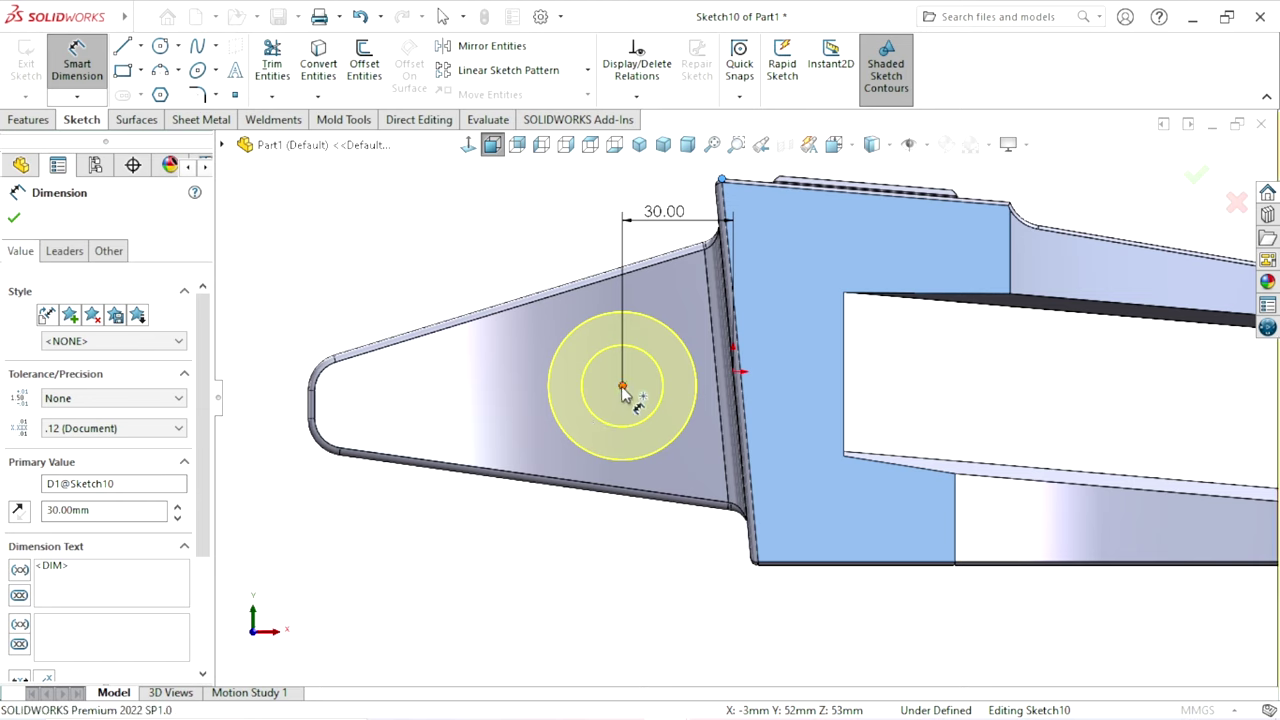
Change the vertical distance from the top corner from 55.96 to 55.5 mm.
click(452, 313)
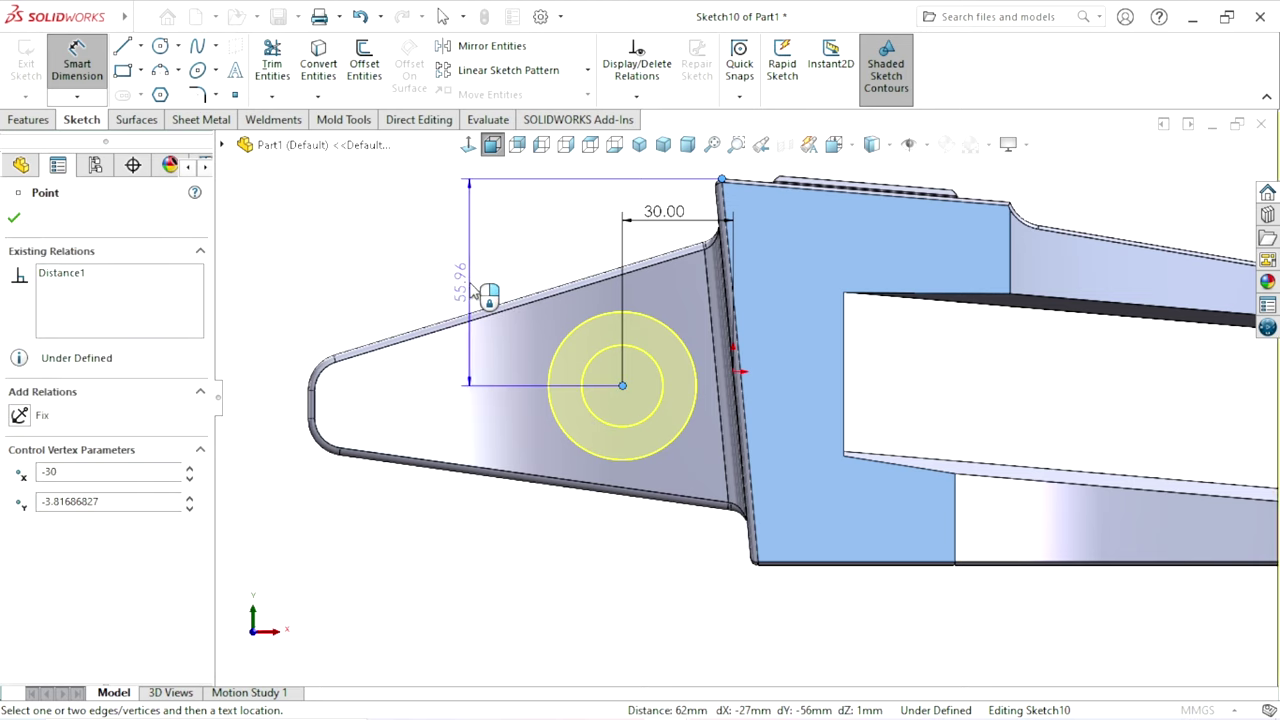
click(485, 292)
double_click(466, 284)
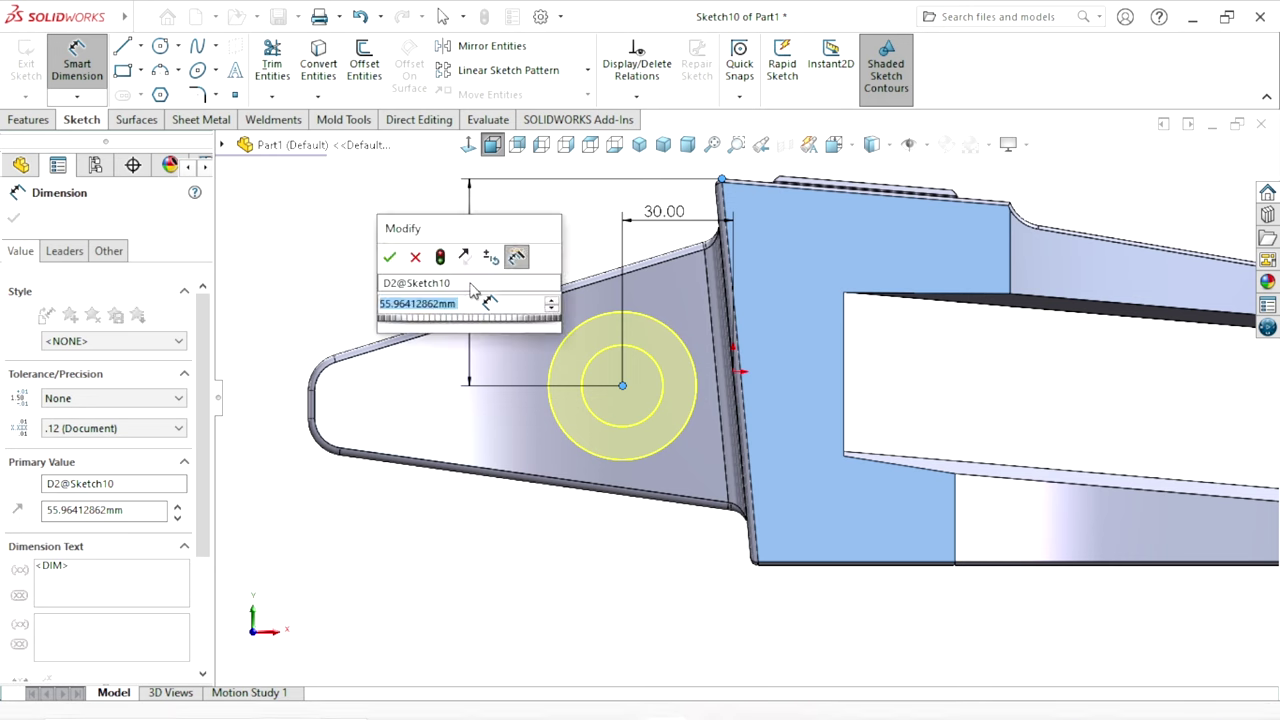
text(55.5)
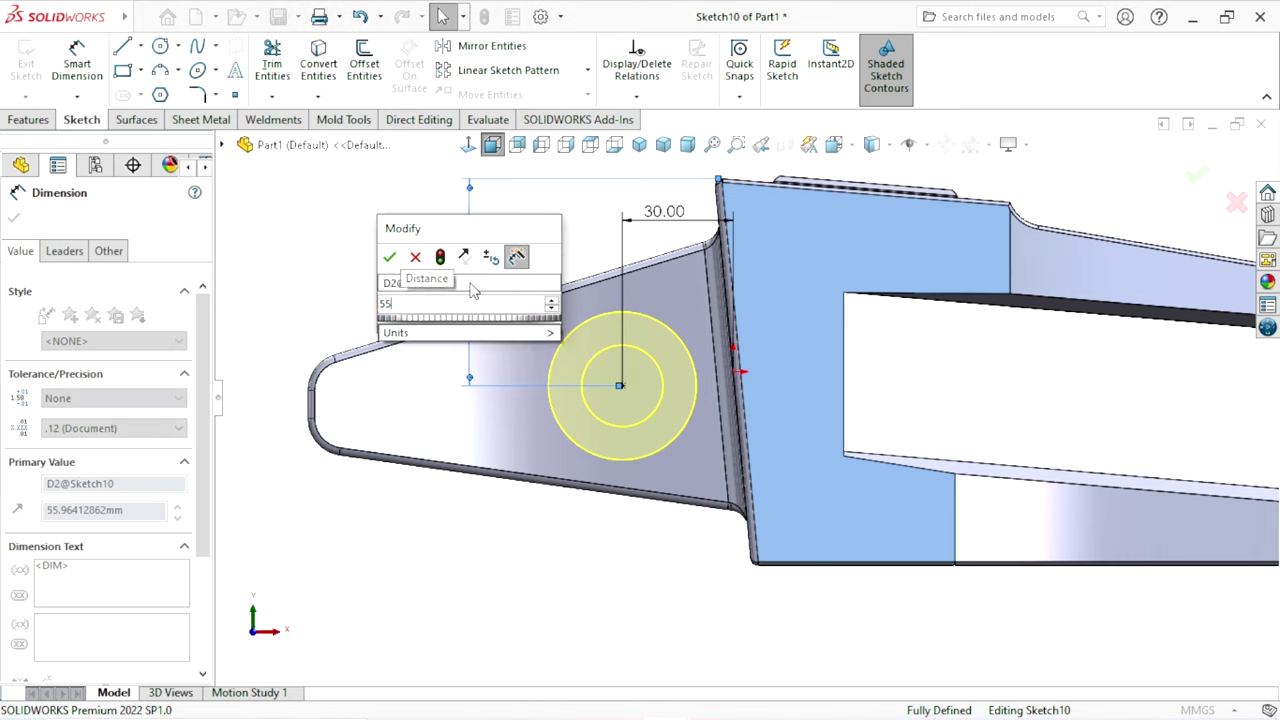
key(Return)
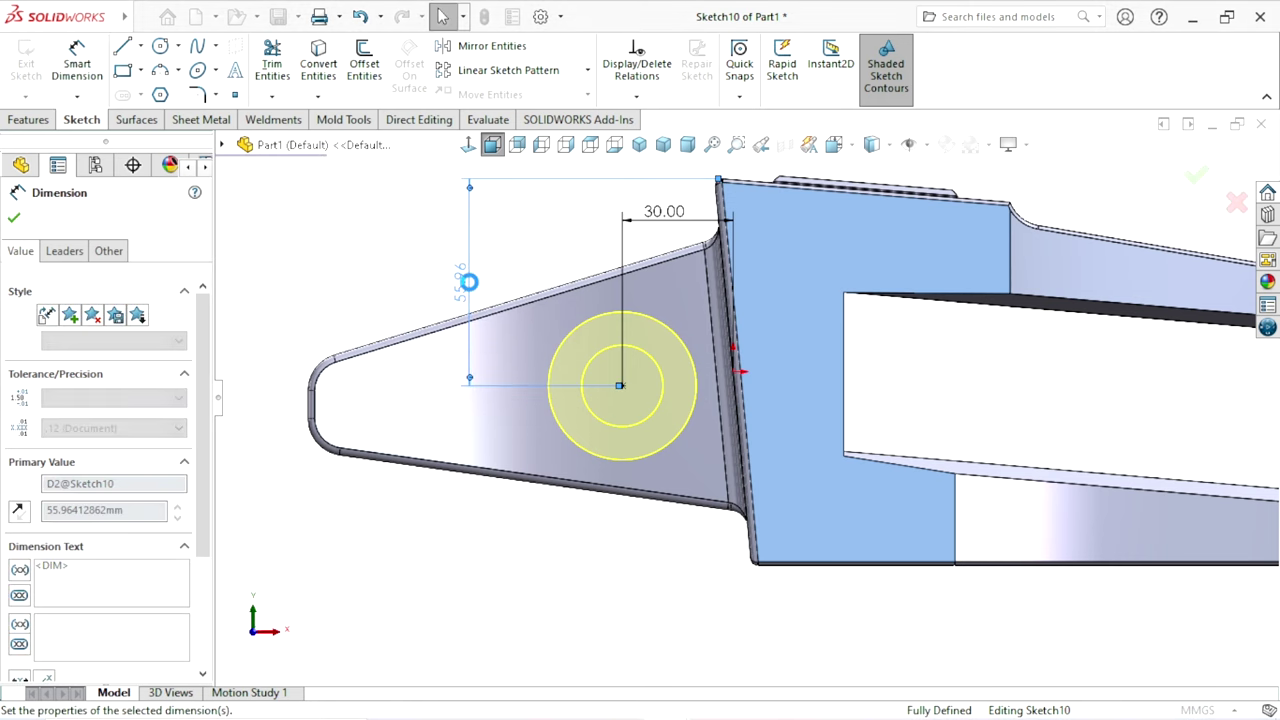
click(488, 527)
scroll(600, 486, up, 2)
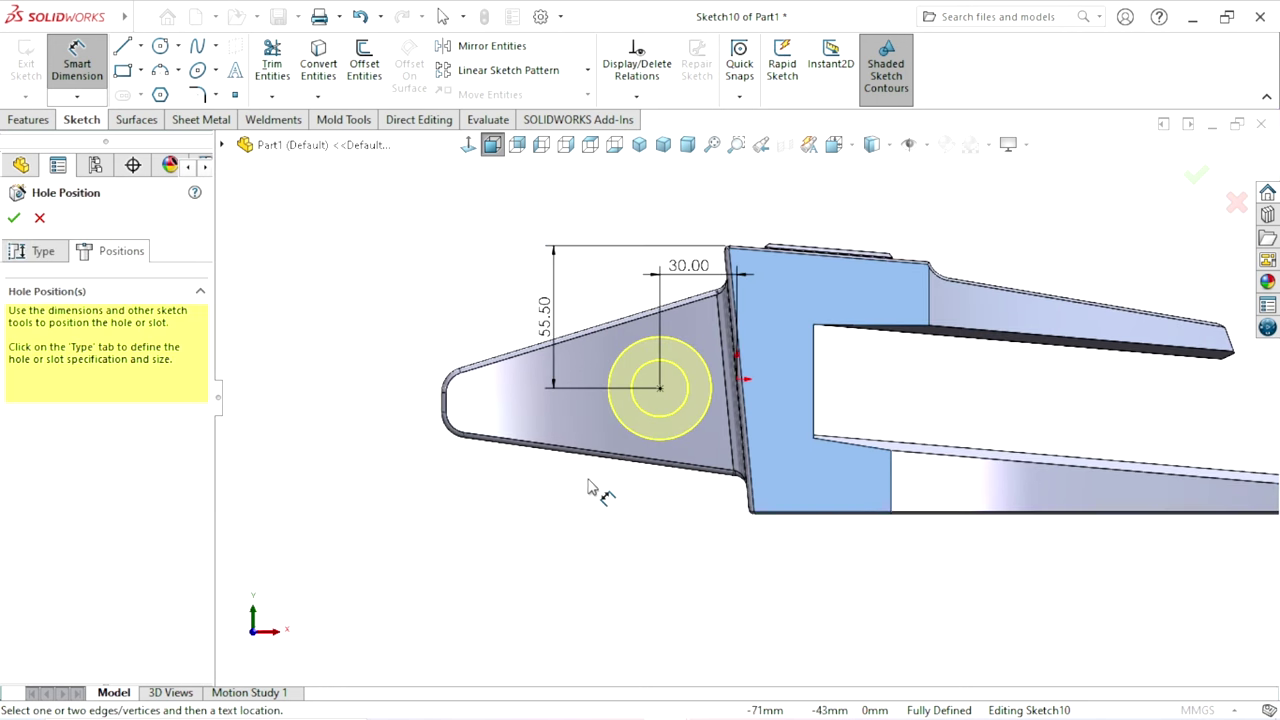
scroll(886, 386, down, 2)
scroll(698, 468, up, 1)
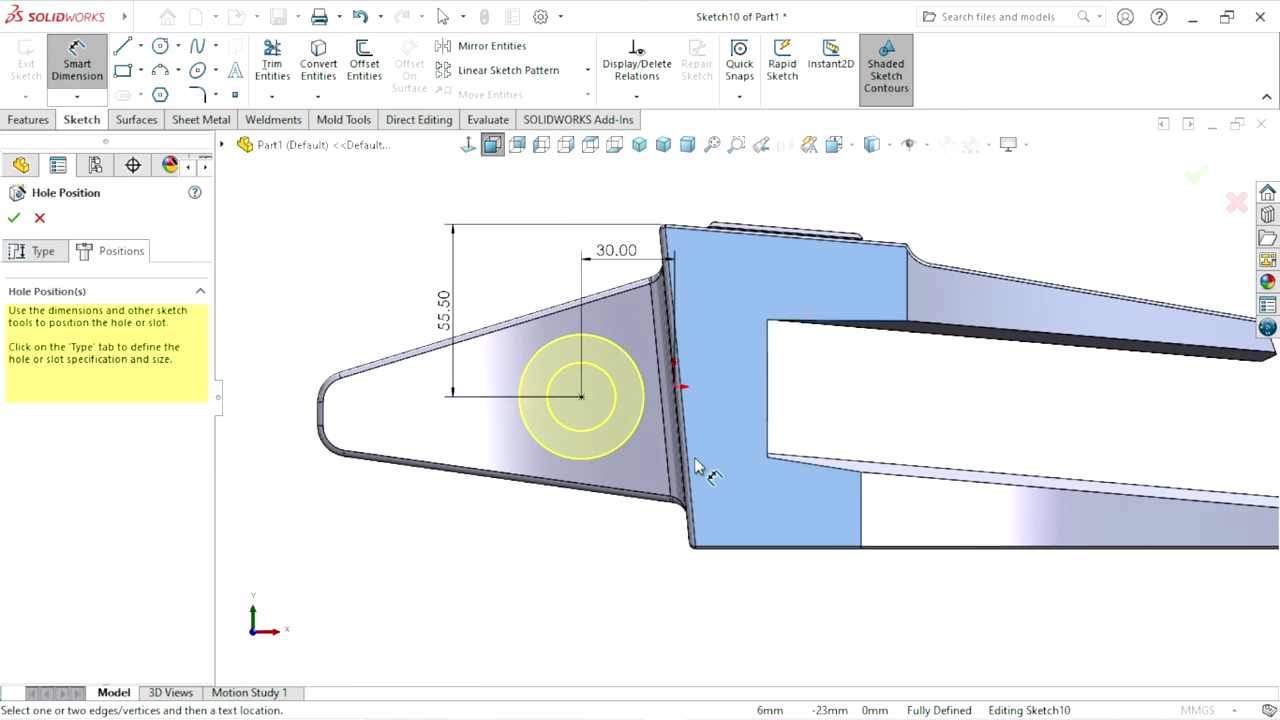
scroll(608, 517, up, 1)
scroll(634, 449, down, 1)
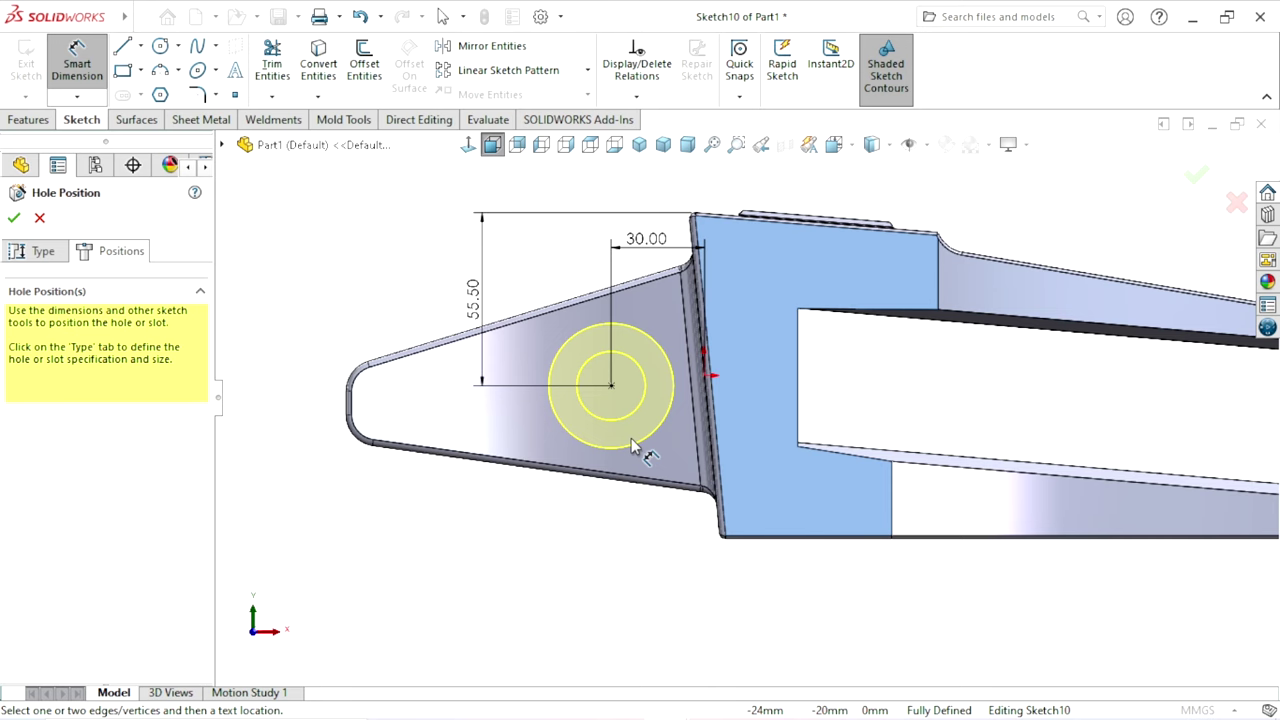
Accept the hole position to create the CBORE for M24 SHCS1 hole.
click(1197, 176)
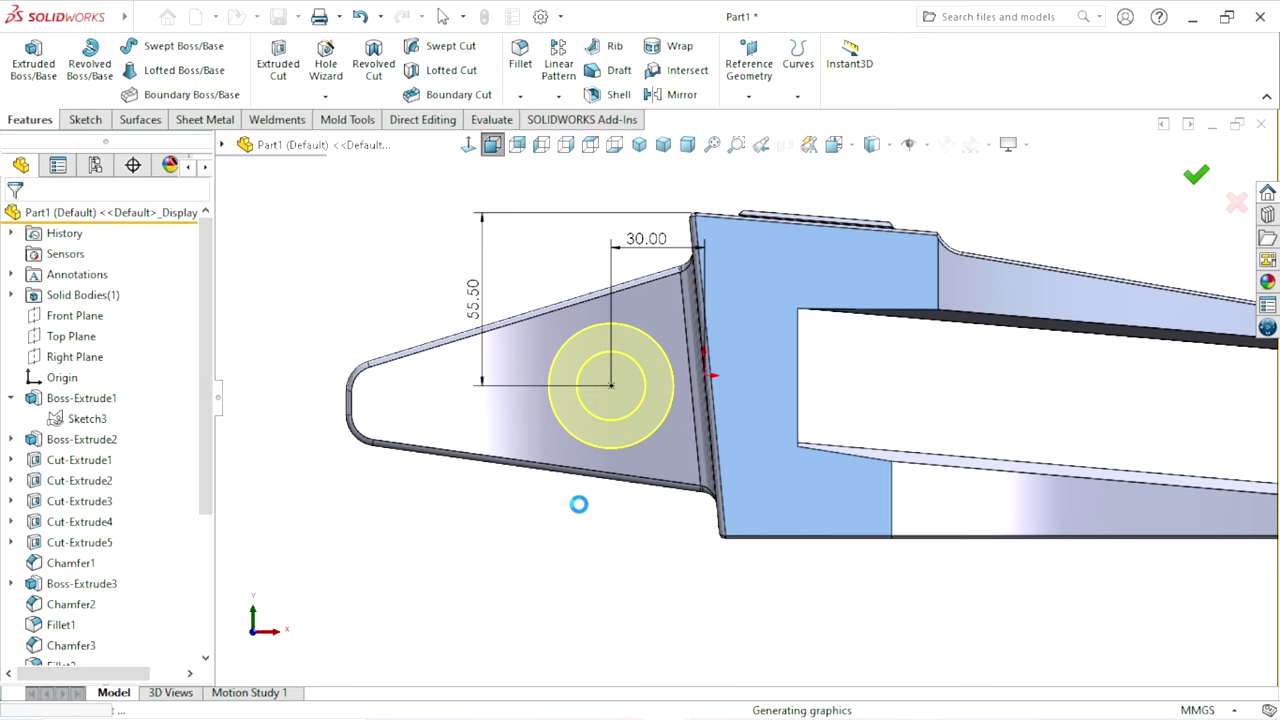
mouse_move(711, 367)
middle_down()
mouse_move(666, 452)
mouse_move(530, 445)
mouse_move(503, 374)
mouse_move(489, 451)
mouse_move(569, 406)
mouse_move(676, 379)
mouse_move(609, 471)
mouse_move(811, 526)
mouse_move(647, 564)
mouse_move(537, 468)
mouse_move(543, 386)
middle_up()
scroll(715, 520, up, 3)
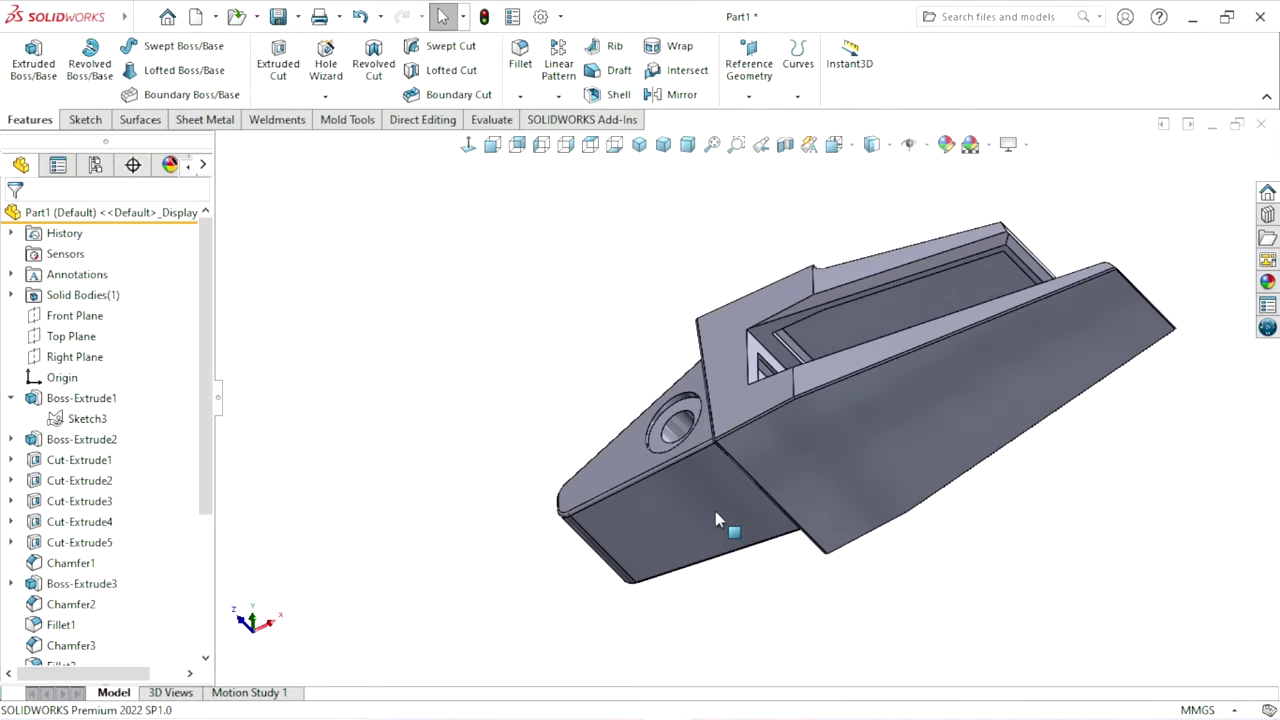
scroll(700, 515, down, 3)
Orbit the part to inspect the new counterbore hole from below and above.
mouse_move(655, 506)
middle_down()
mouse_move(694, 534)
mouse_move(669, 498)
middle_up()
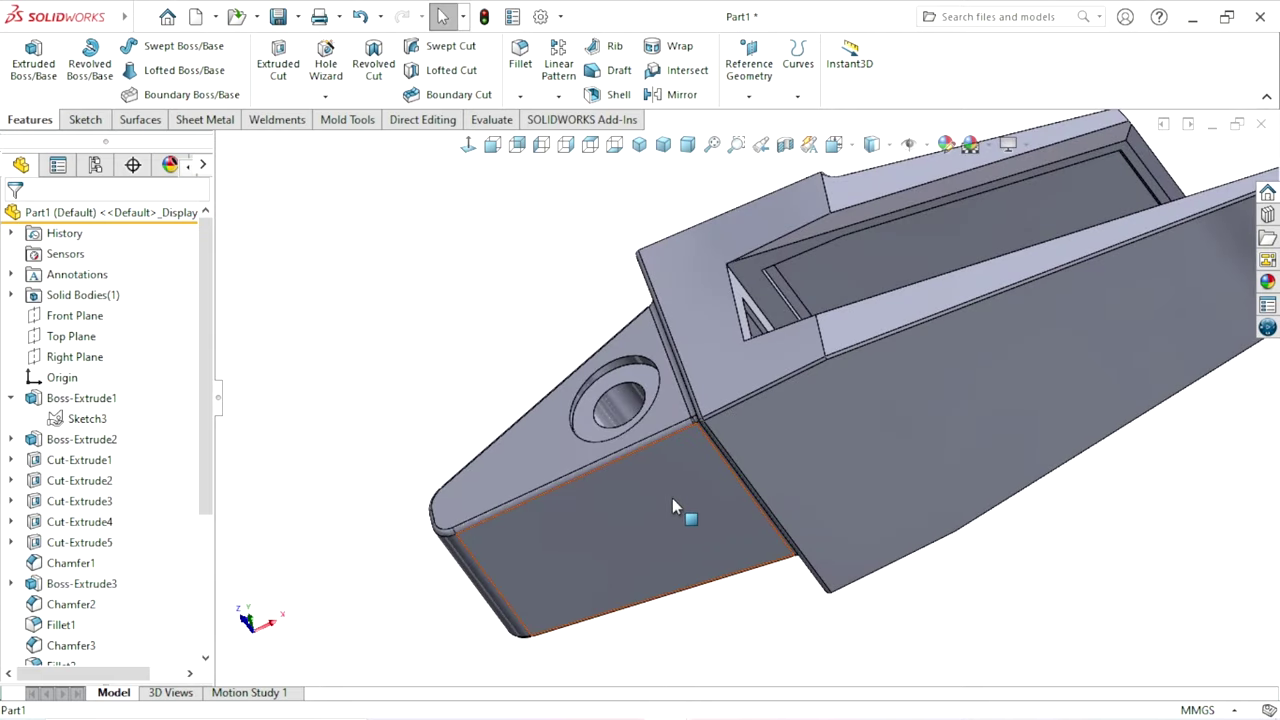
mouse_move(672, 500)
middle_down()
mouse_move(666, 517)
mouse_move(737, 443)
mouse_move(700, 512)
mouse_move(700, 457)
middle_up()
scroll(748, 406, up, 2)
scroll(669, 474, down, 3)
scroll(724, 434, down, 2)
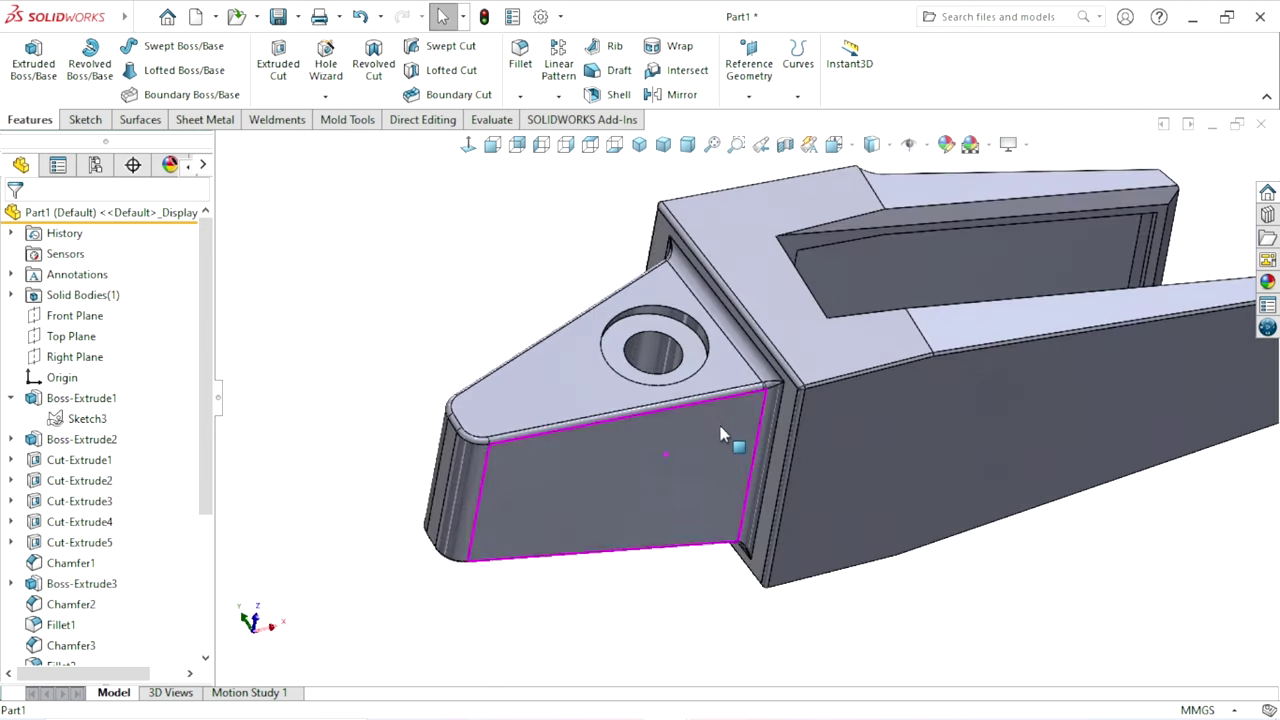
middle_drag(688, 486, 802, 447)
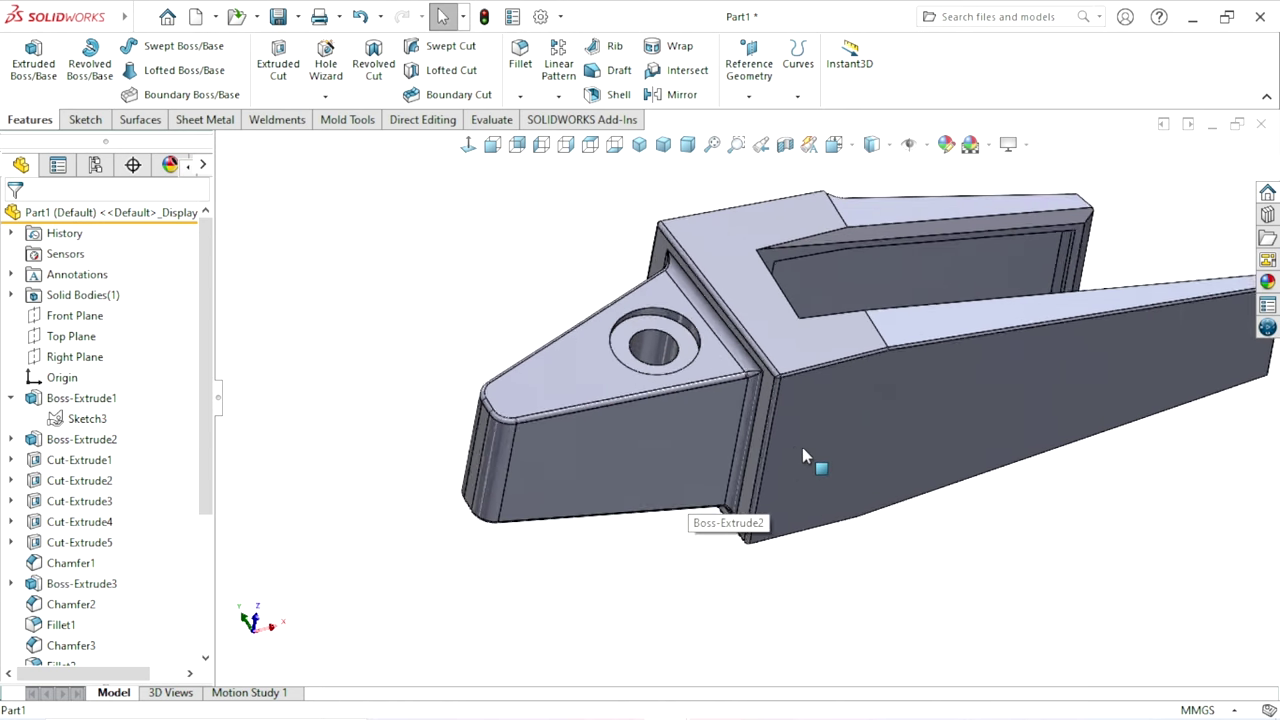
scroll(803, 452, down, 1)
scroll(205, 655, down, 3)
scroll(211, 660, down, 1)
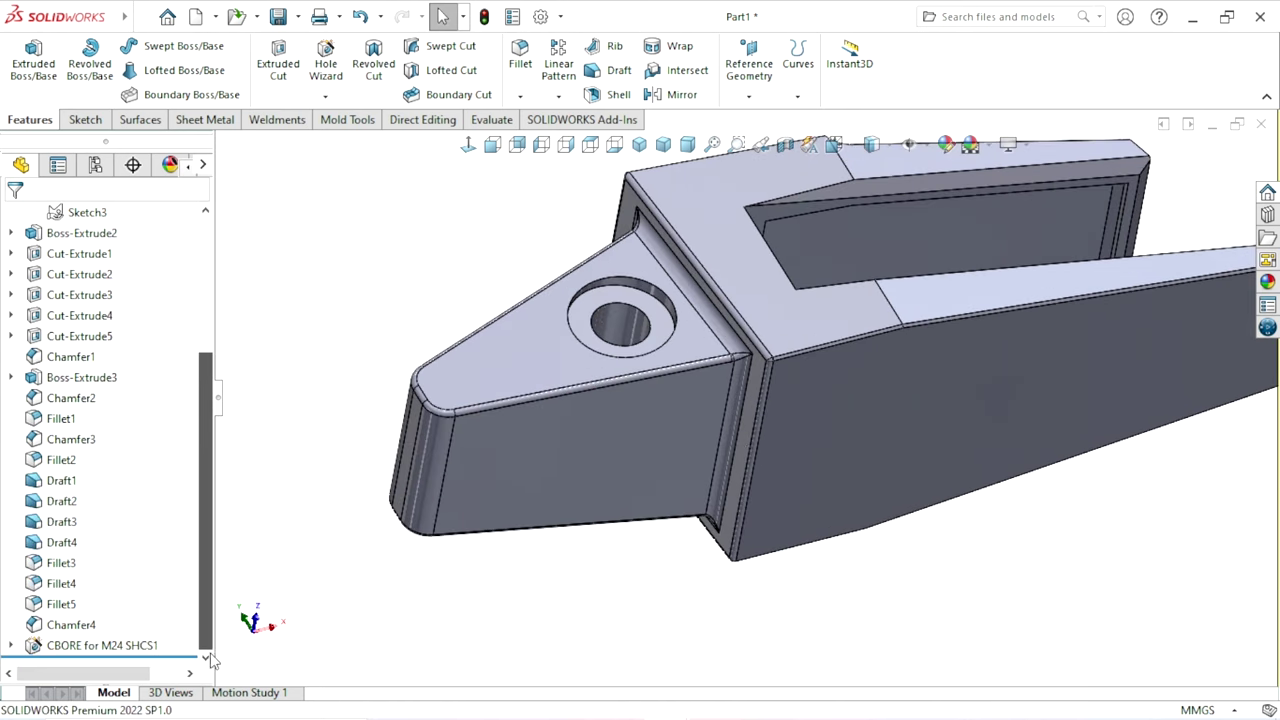
Edit CBORE for M24 SHCS1, changing the counterbore depth field from 18 to 22 mm.
click(96, 648)
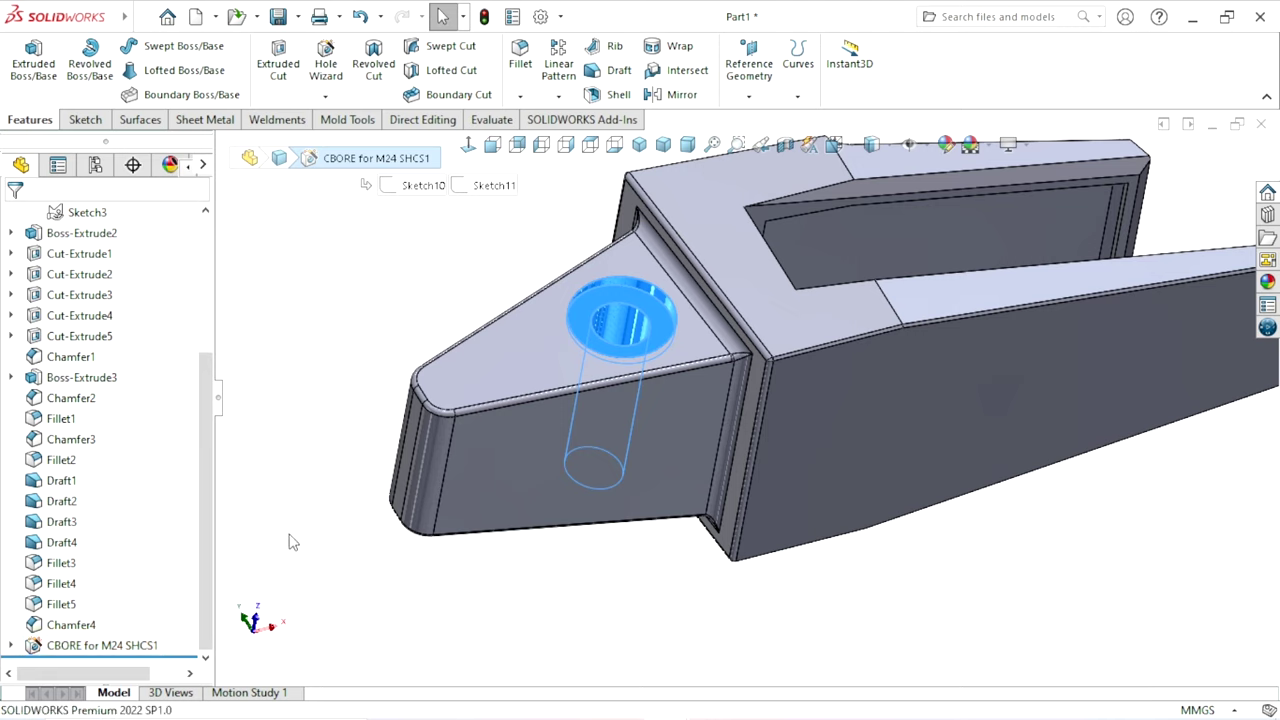
click(584, 337)
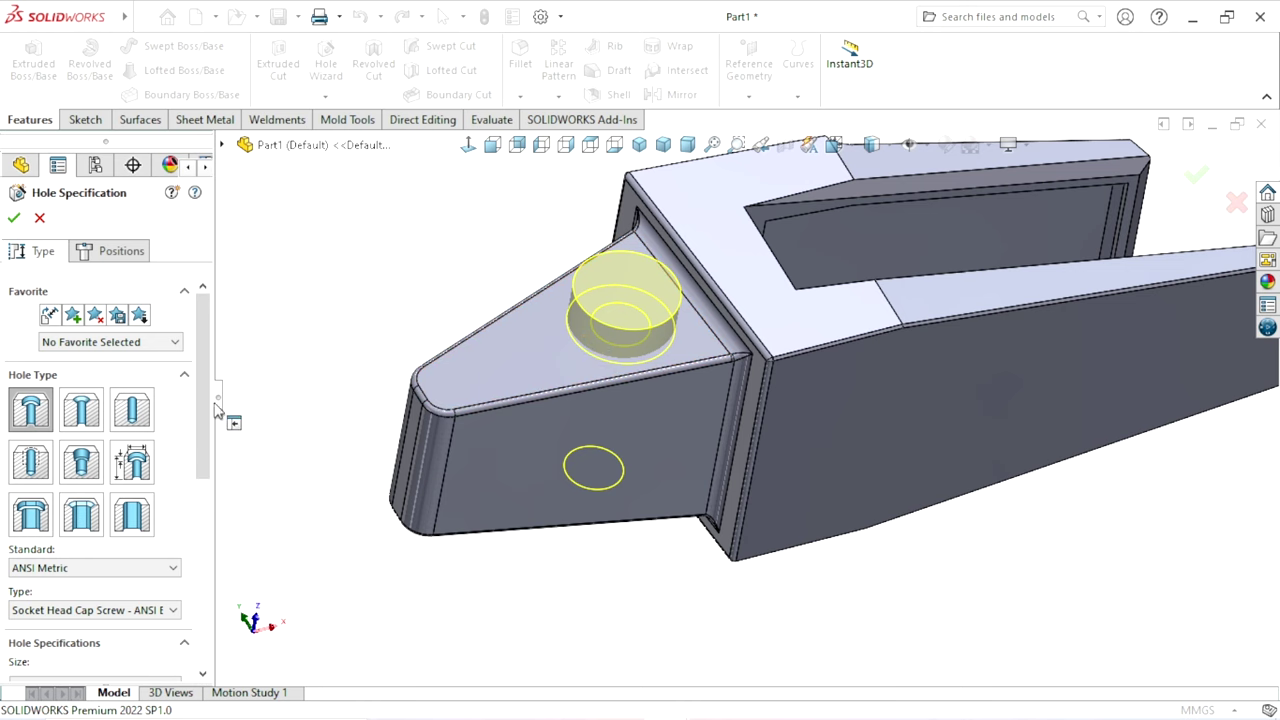
scroll(100, 450, down, 5)
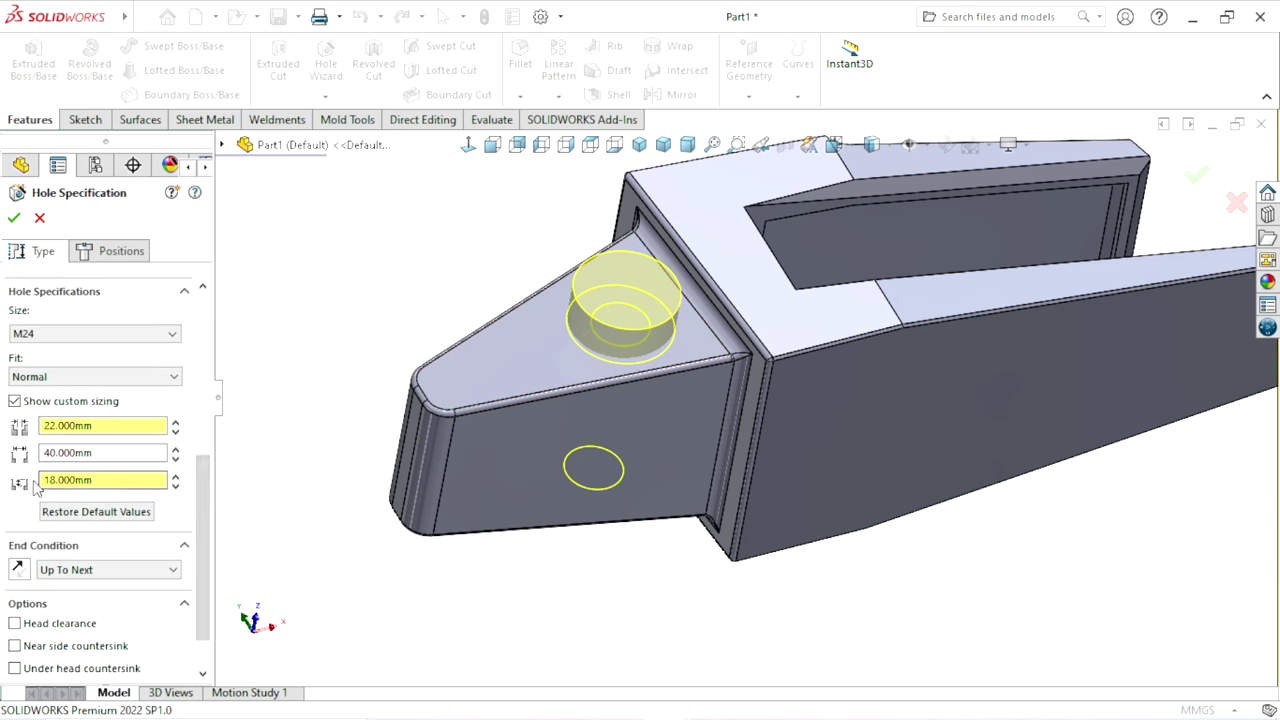
key(Tab)
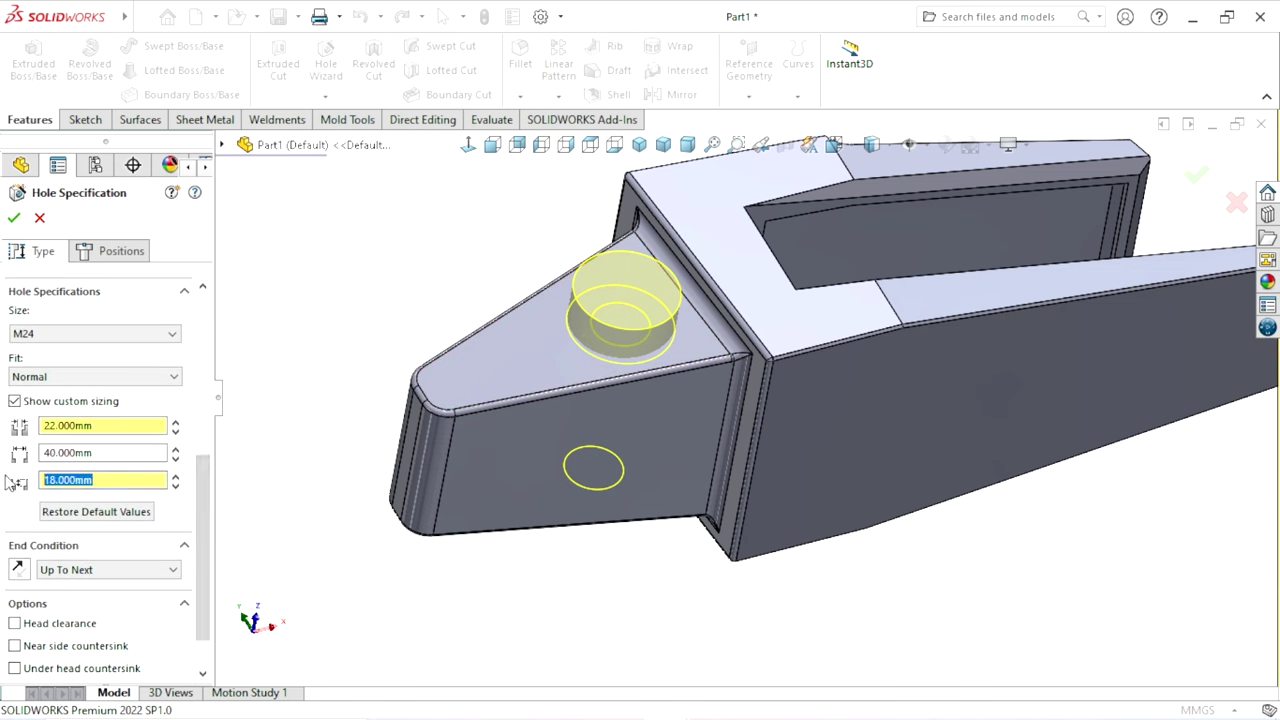
text(22)
key(Tab)
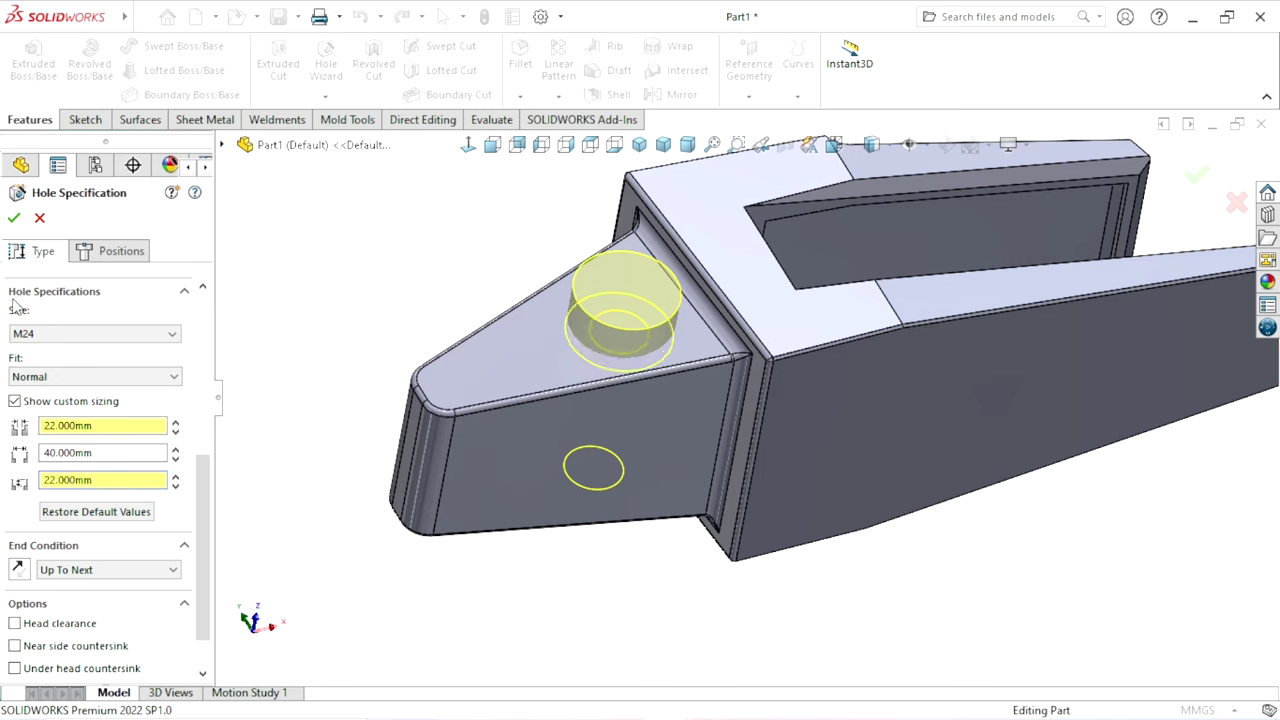
click(16, 219)
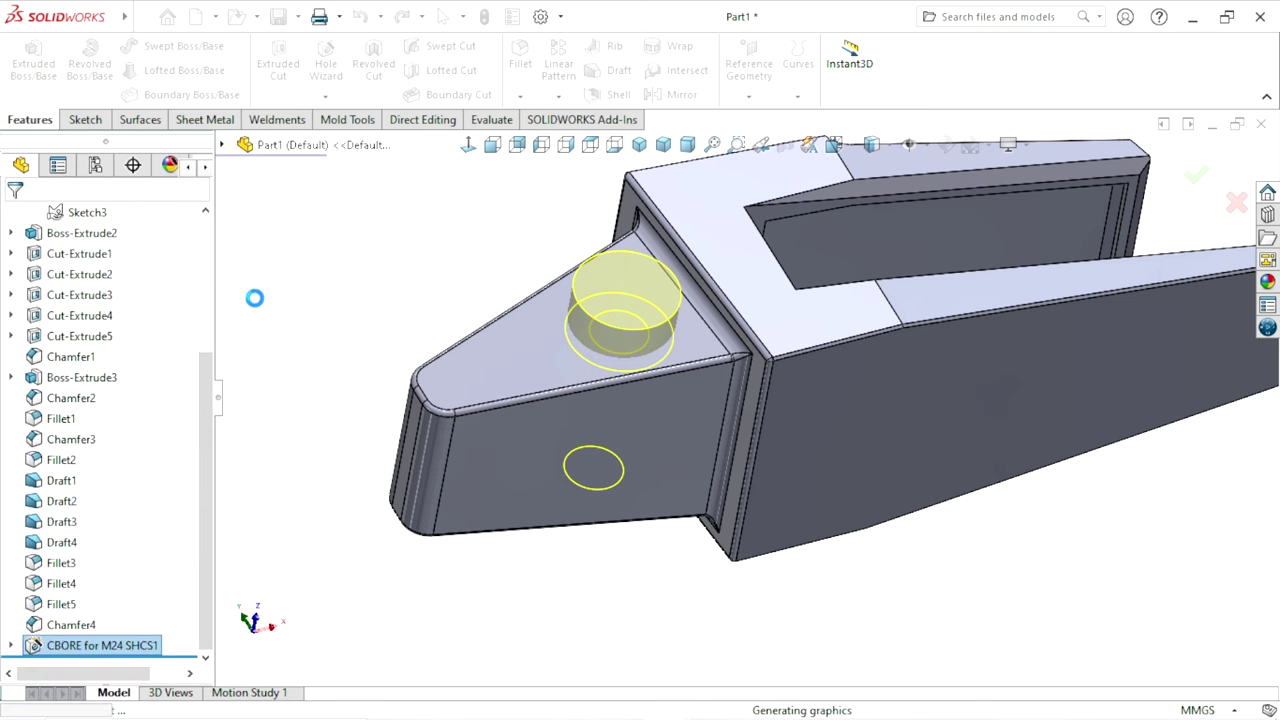
key(f)
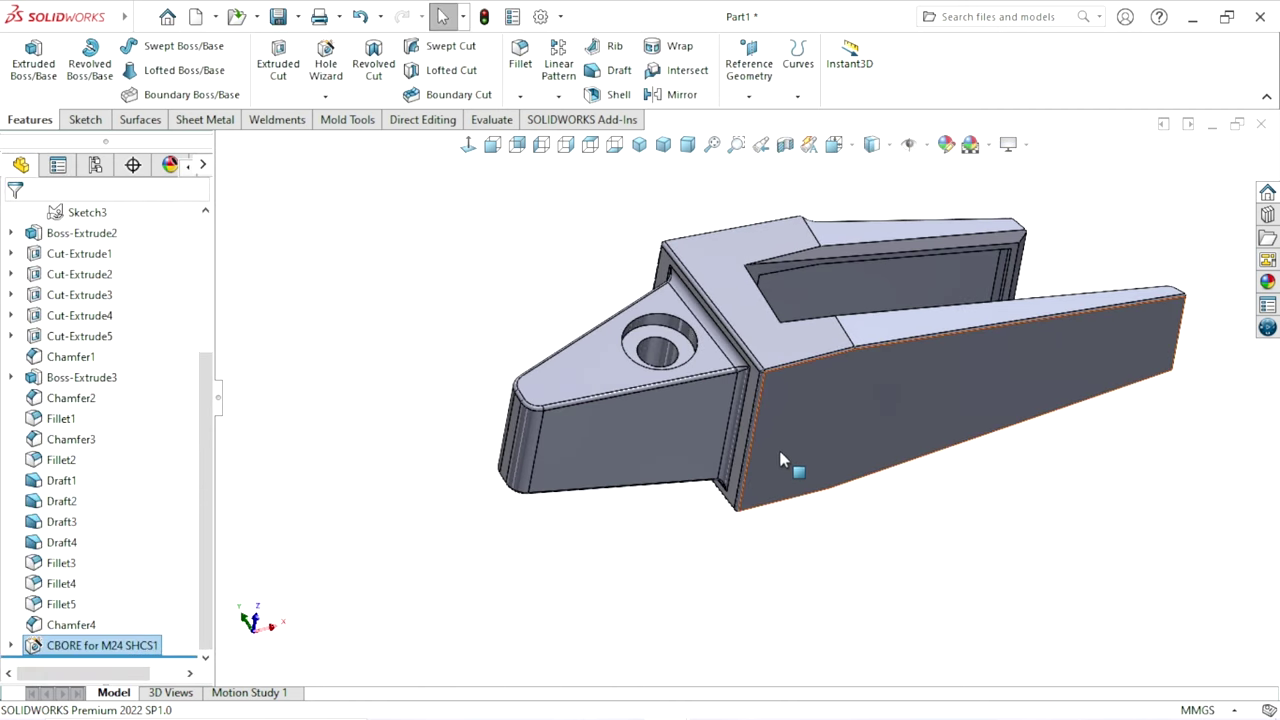
mouse_move(780, 457)
middle_down()
mouse_move(678, 551)
mouse_move(783, 591)
middle_up()
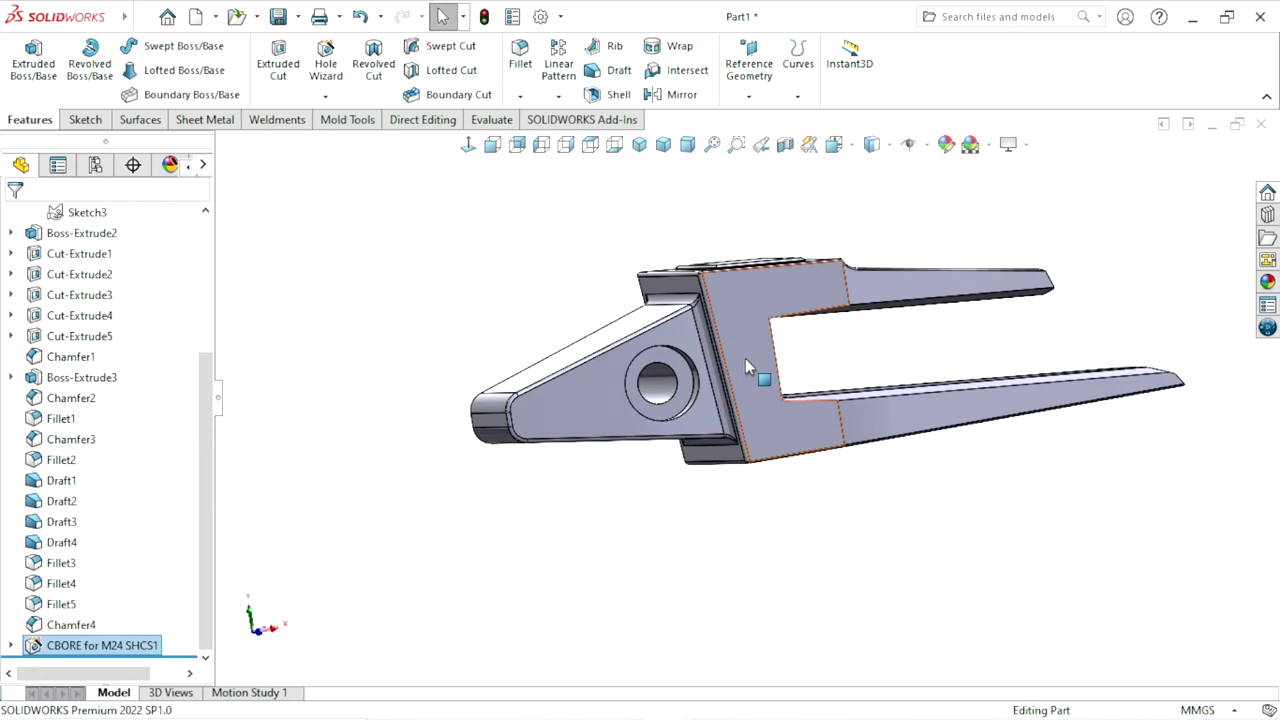
mouse_move(700, 428)
middle_down()
mouse_move(706, 500)
mouse_move(830, 412)
middle_up()
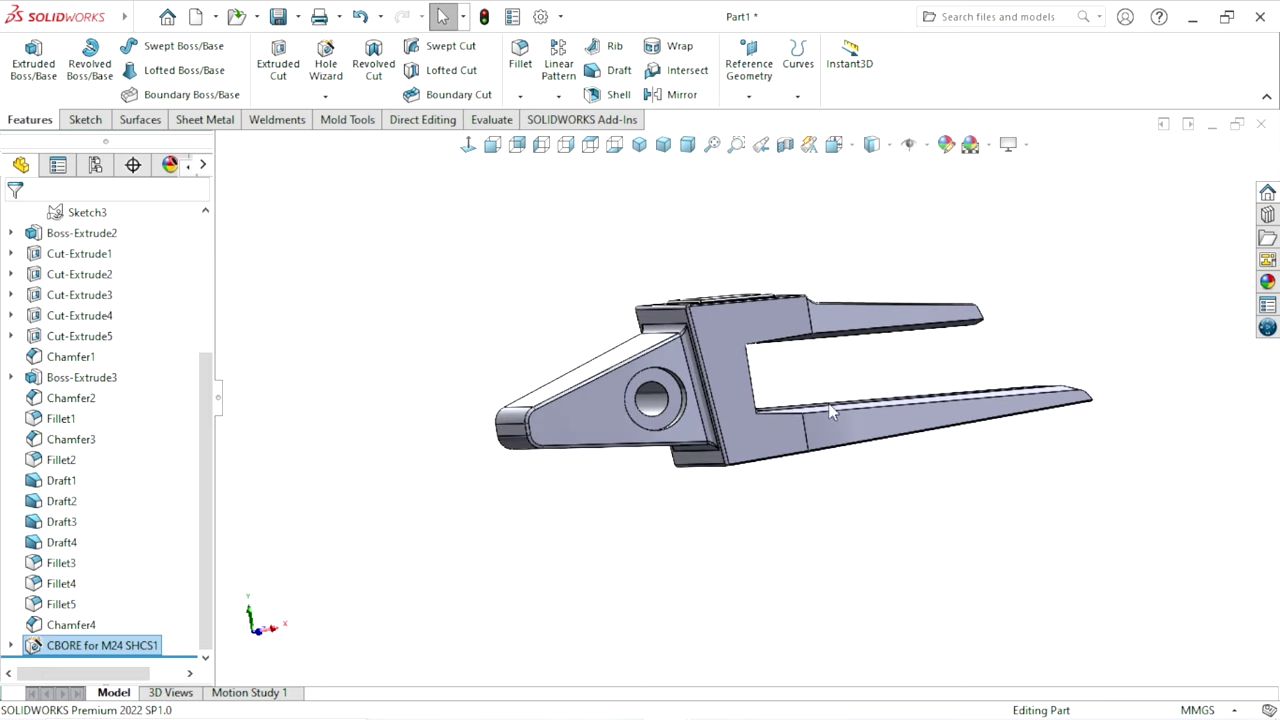
mouse_move(863, 500)
middle_down()
mouse_move(774, 620)
mouse_move(862, 448)
middle_up()
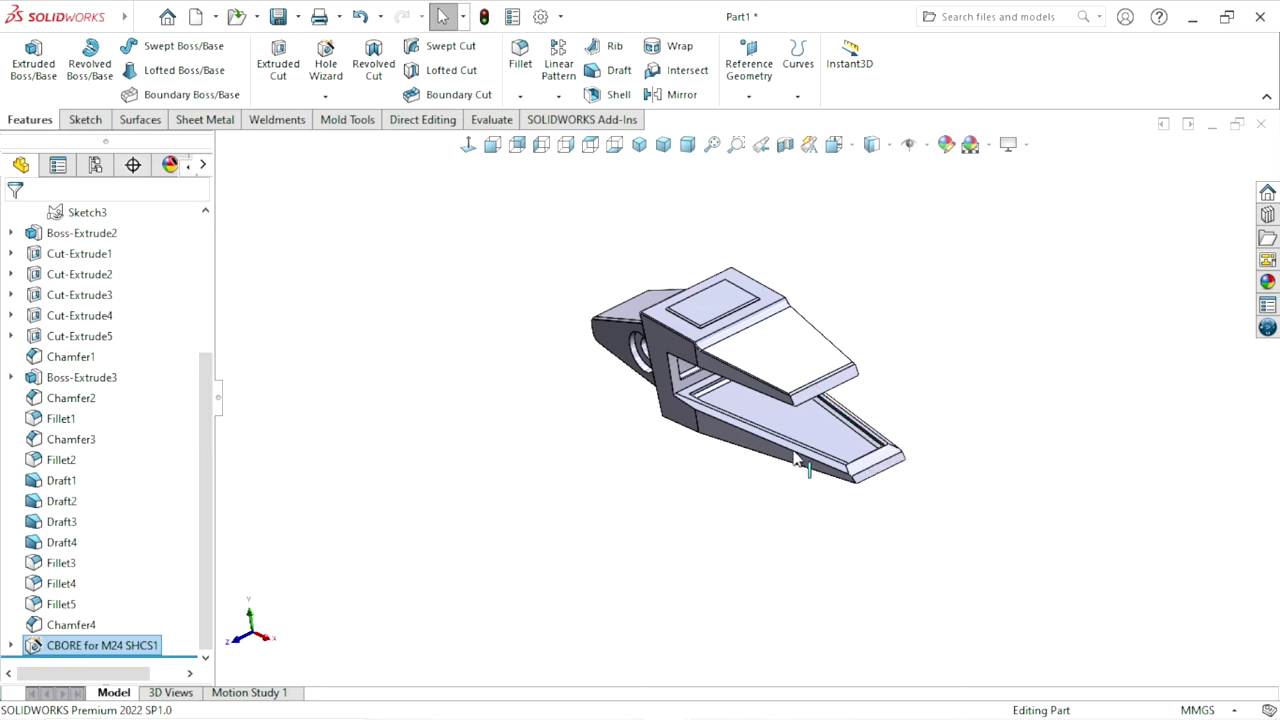
mouse_move(796, 458)
middle_down()
mouse_move(834, 403)
mouse_move(769, 434)
mouse_move(825, 570)
middle_up()
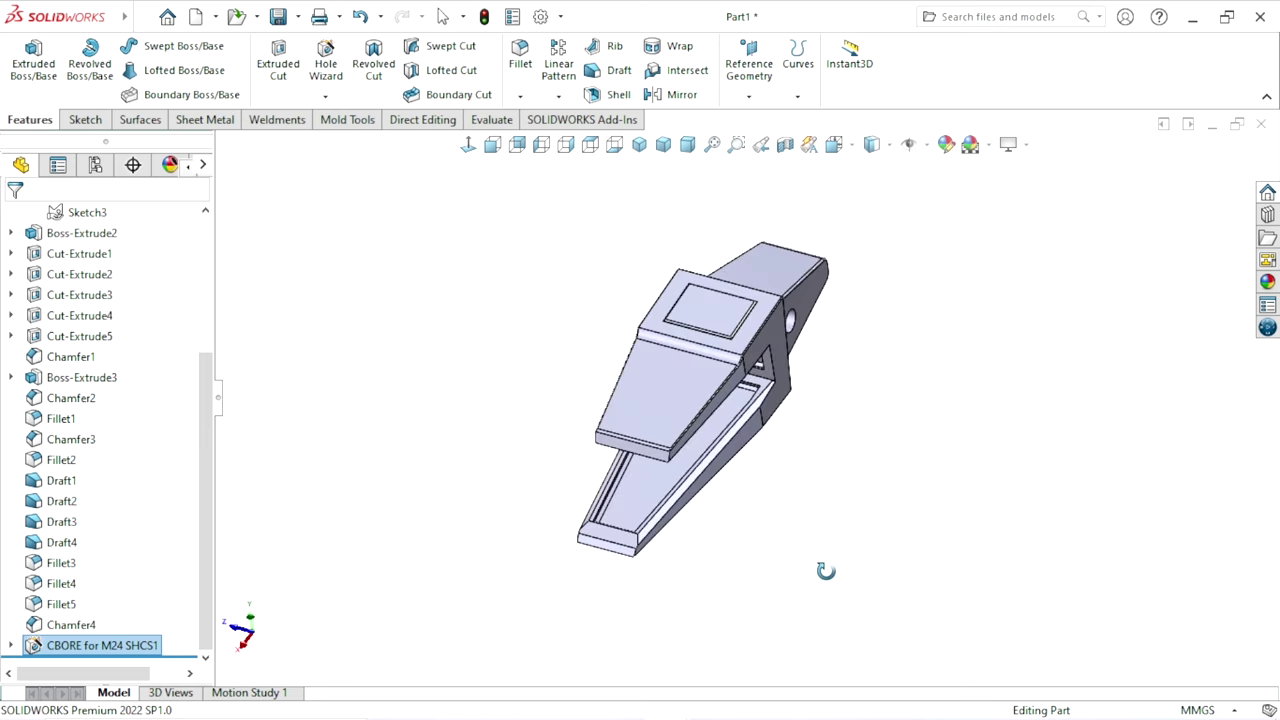
scroll(825, 570, down, 2)
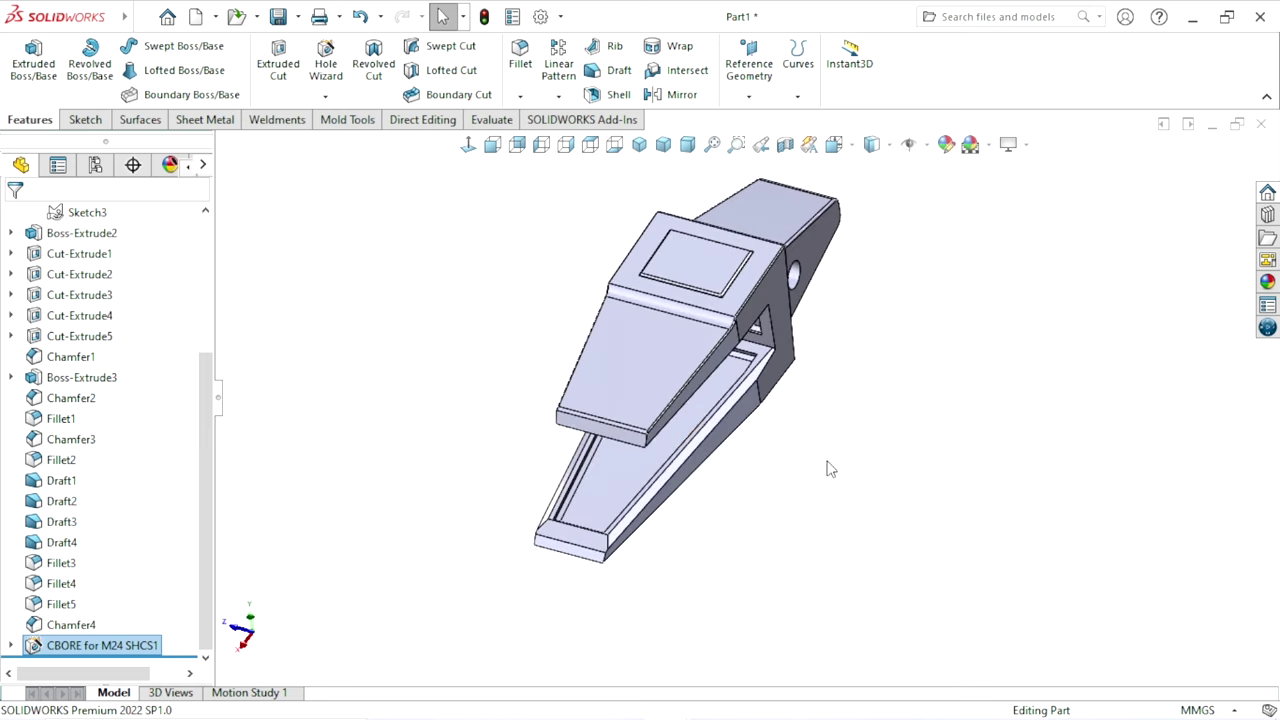
mouse_move(829, 466)
middle_down()
mouse_move(806, 466)
mouse_move(771, 423)
middle_up()
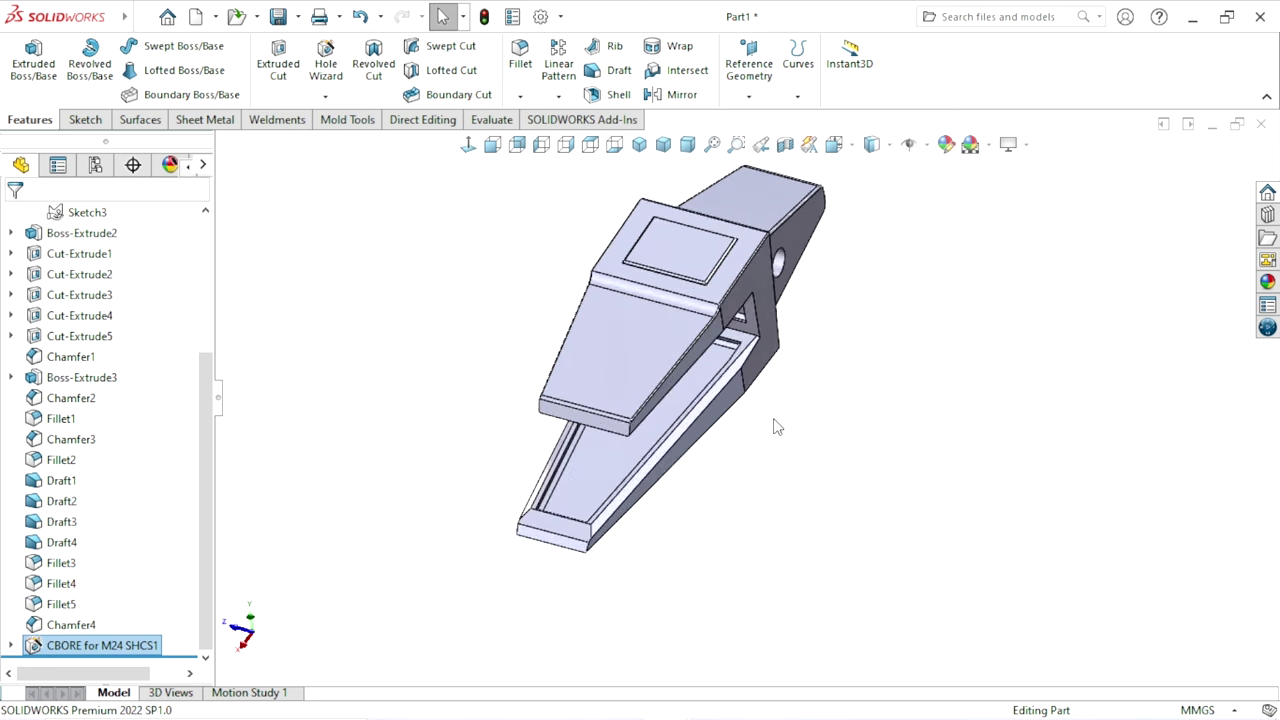
Sketch a vertical centerline edge to edge on the sloped top face.
click(626, 352)
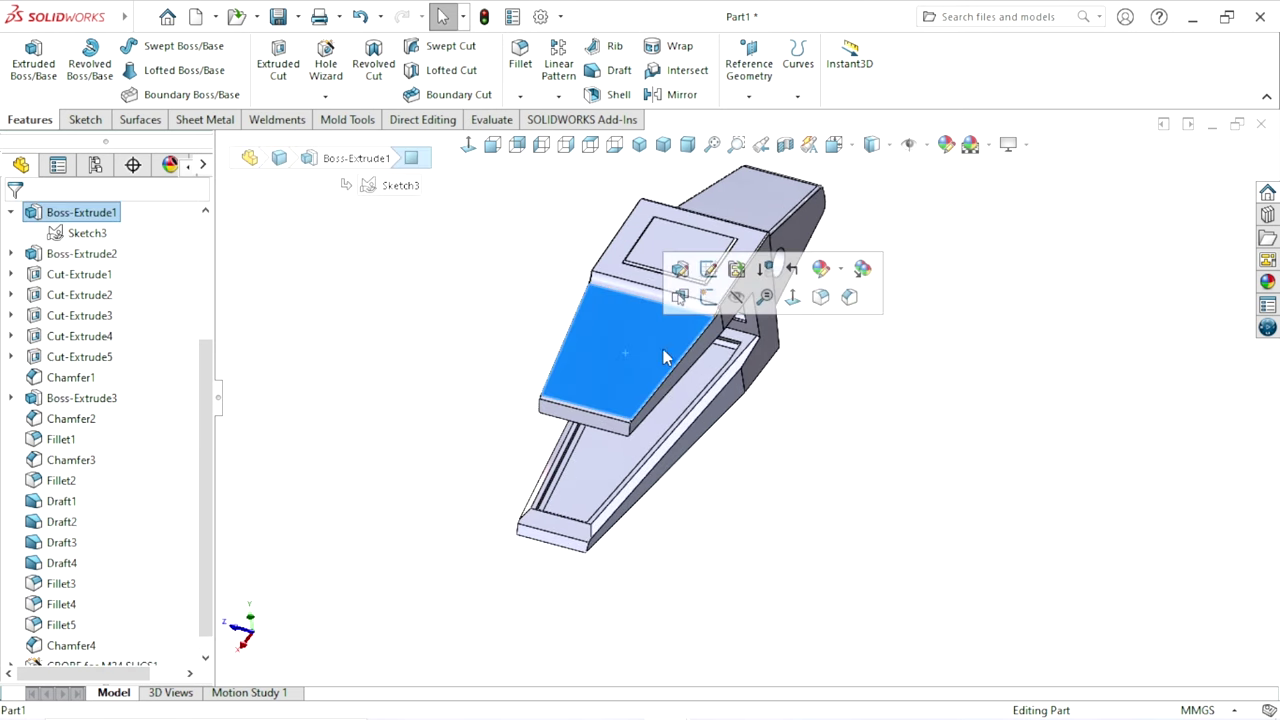
click(708, 297)
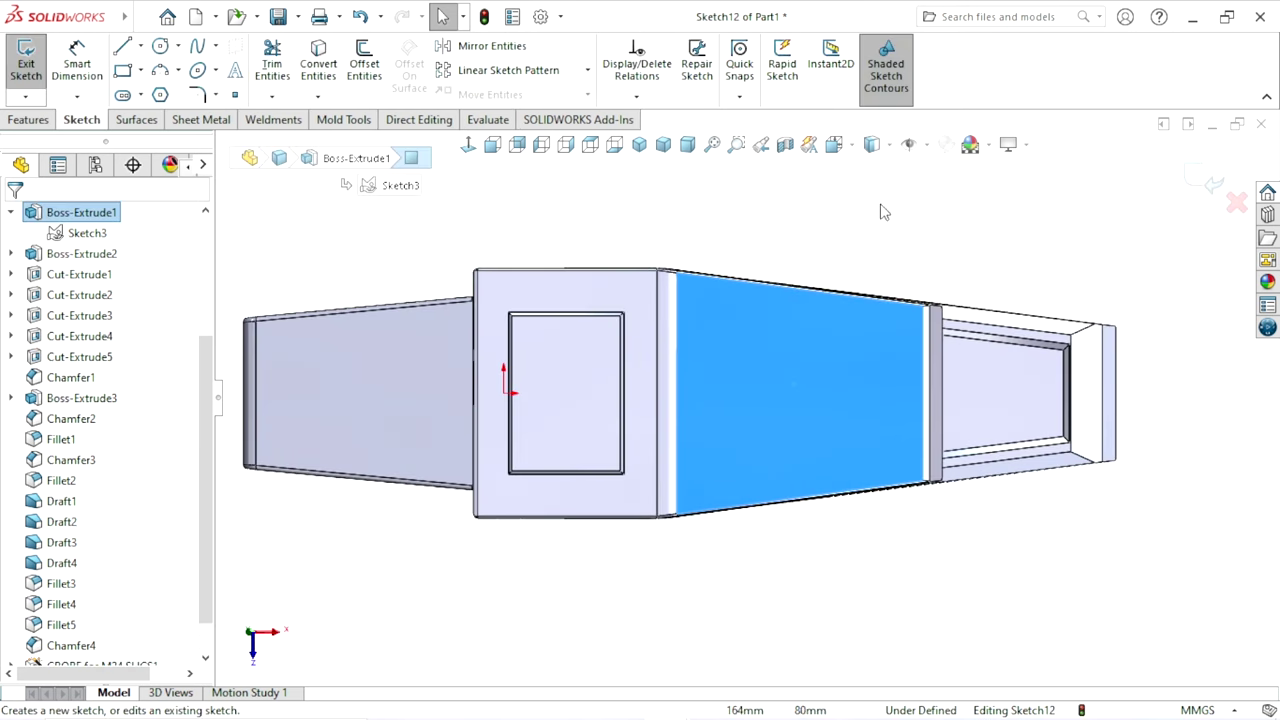
click(141, 45)
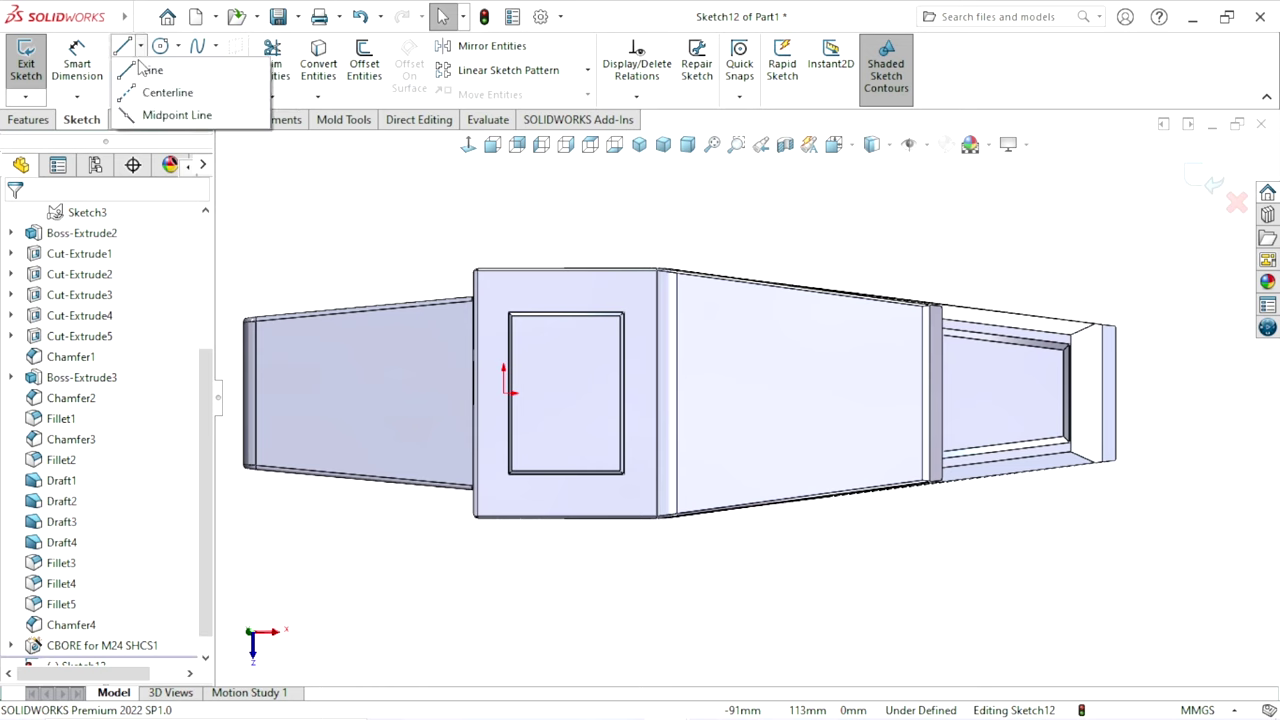
click(166, 92)
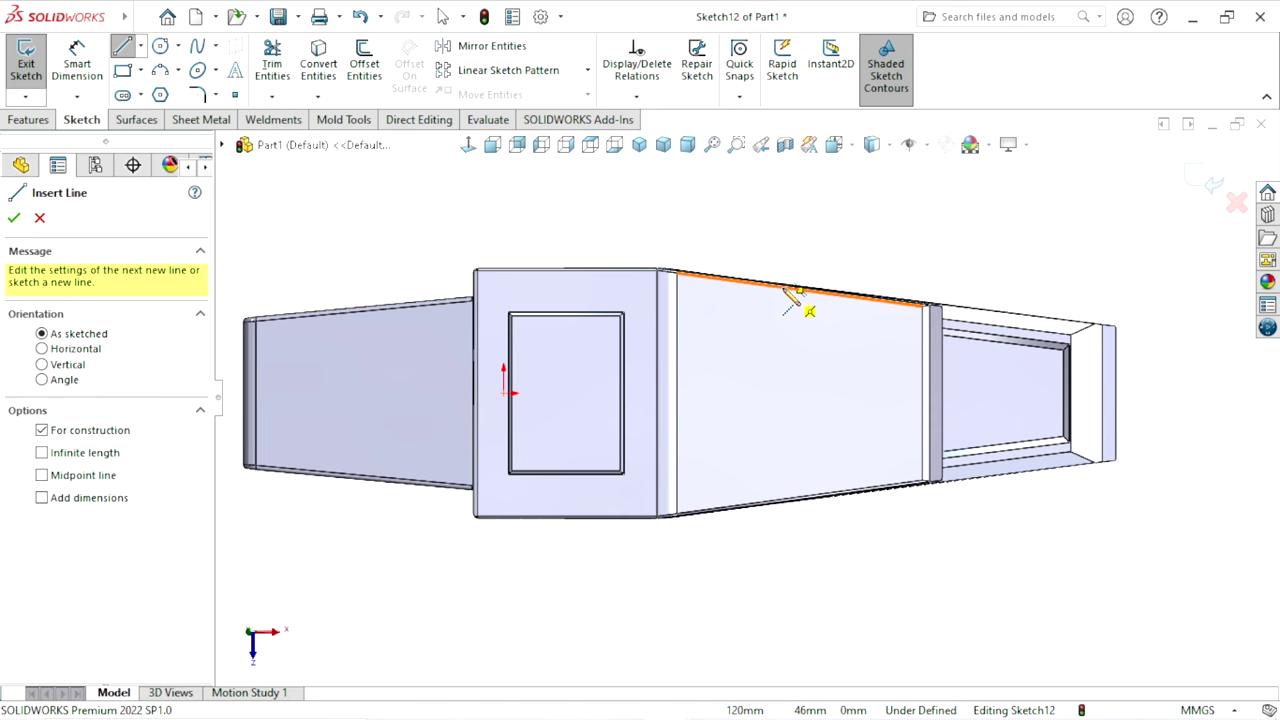
click(784, 289)
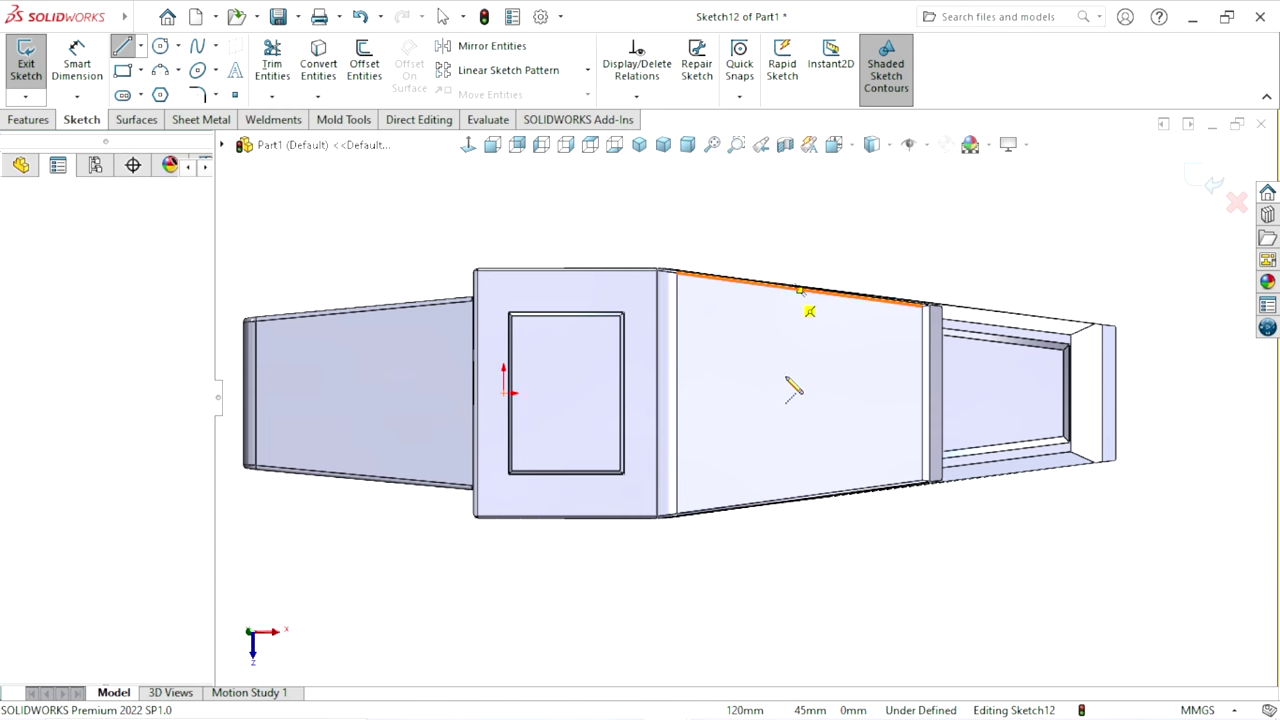
click(784, 499)
right_click(783, 393)
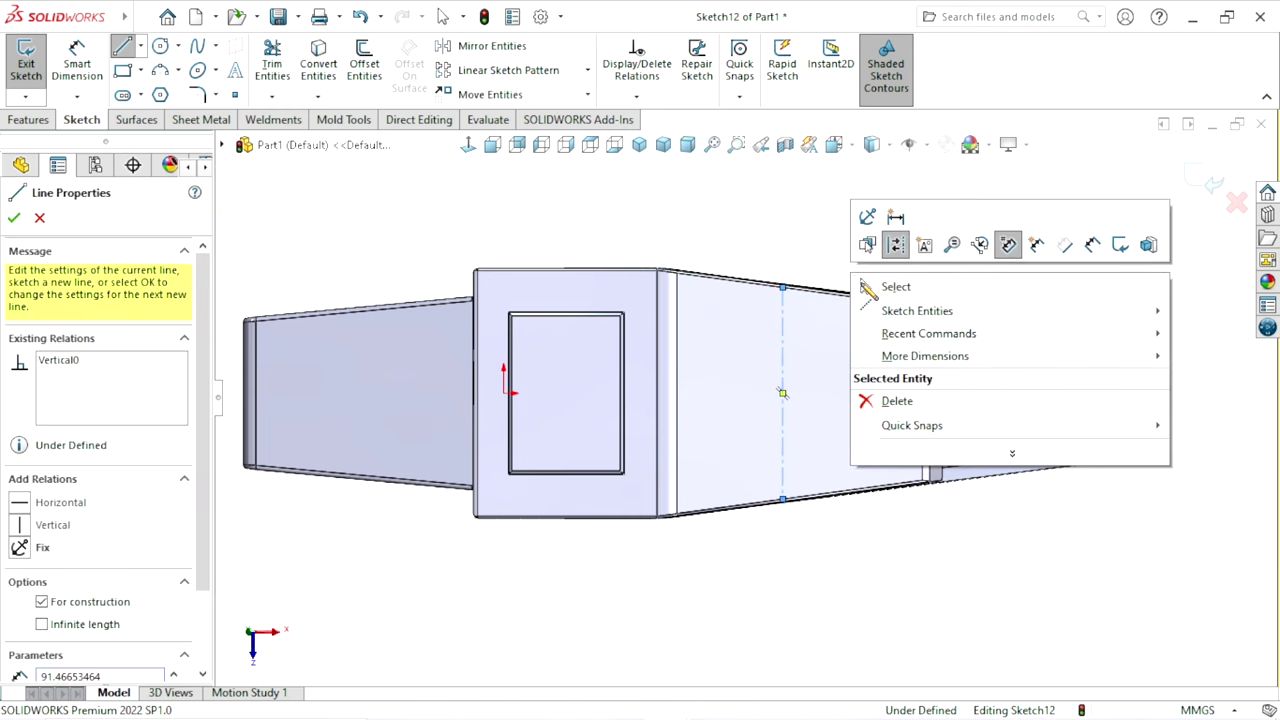
click(866, 287)
scroll(817, 356, up, 4)
scroll(456, 356, down, 3)
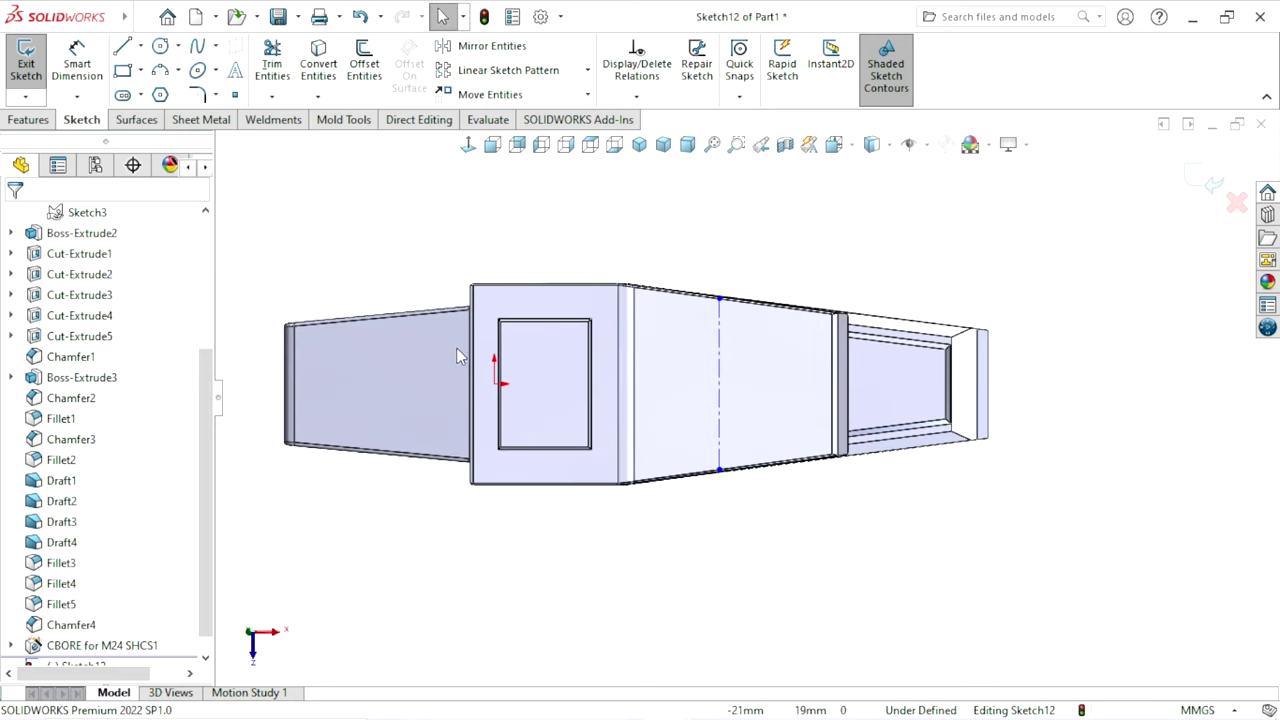
Dimension the centerline 112 mm from the sketch origin.
click(80, 68)
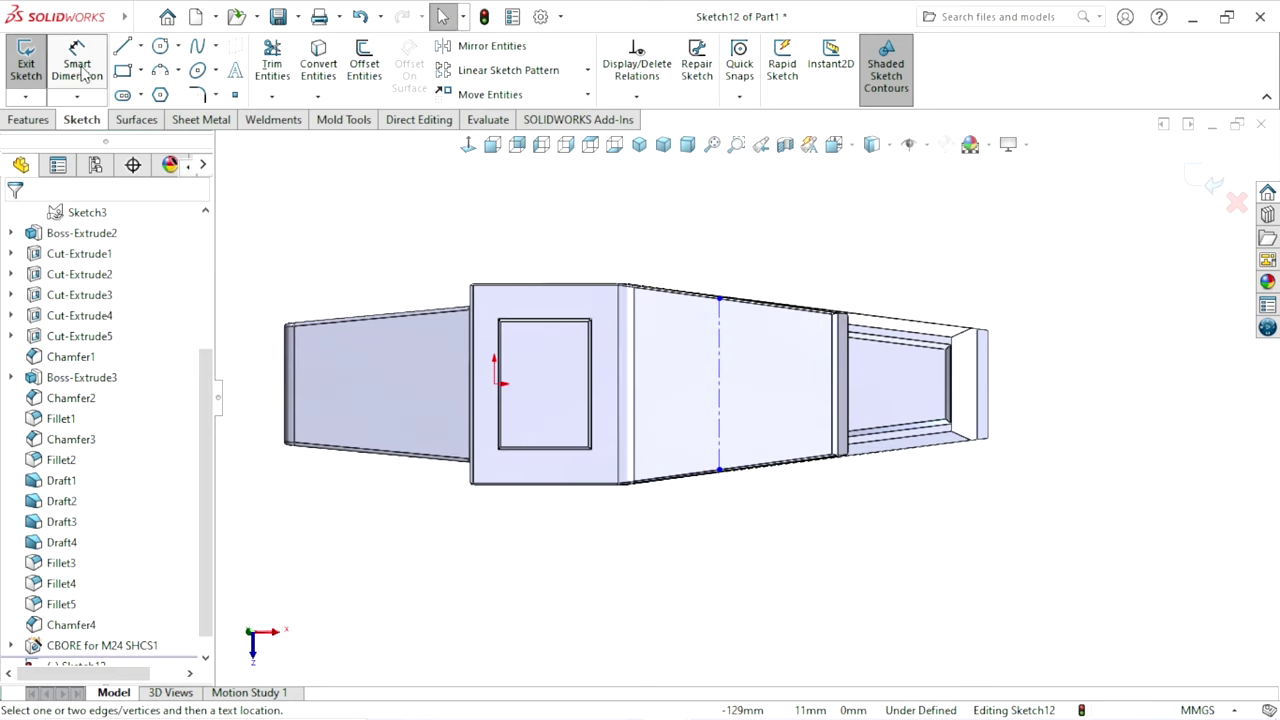
click(495, 383)
click(720, 376)
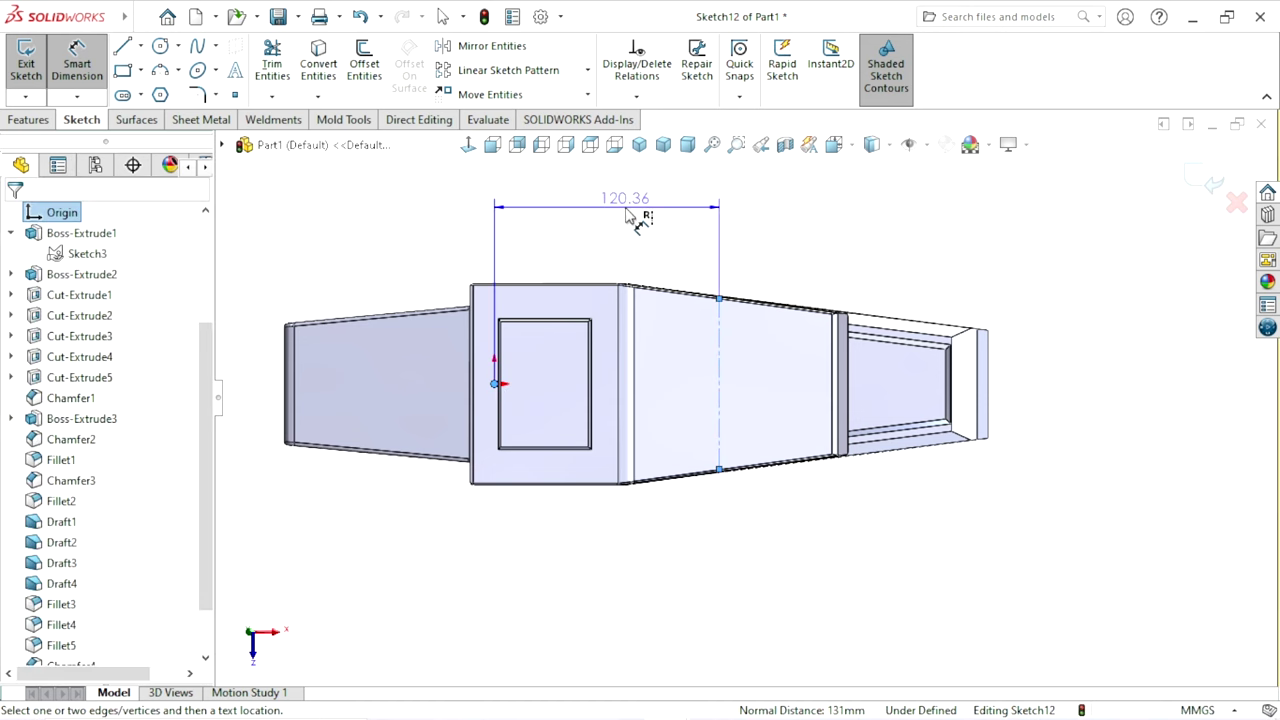
click(630, 218)
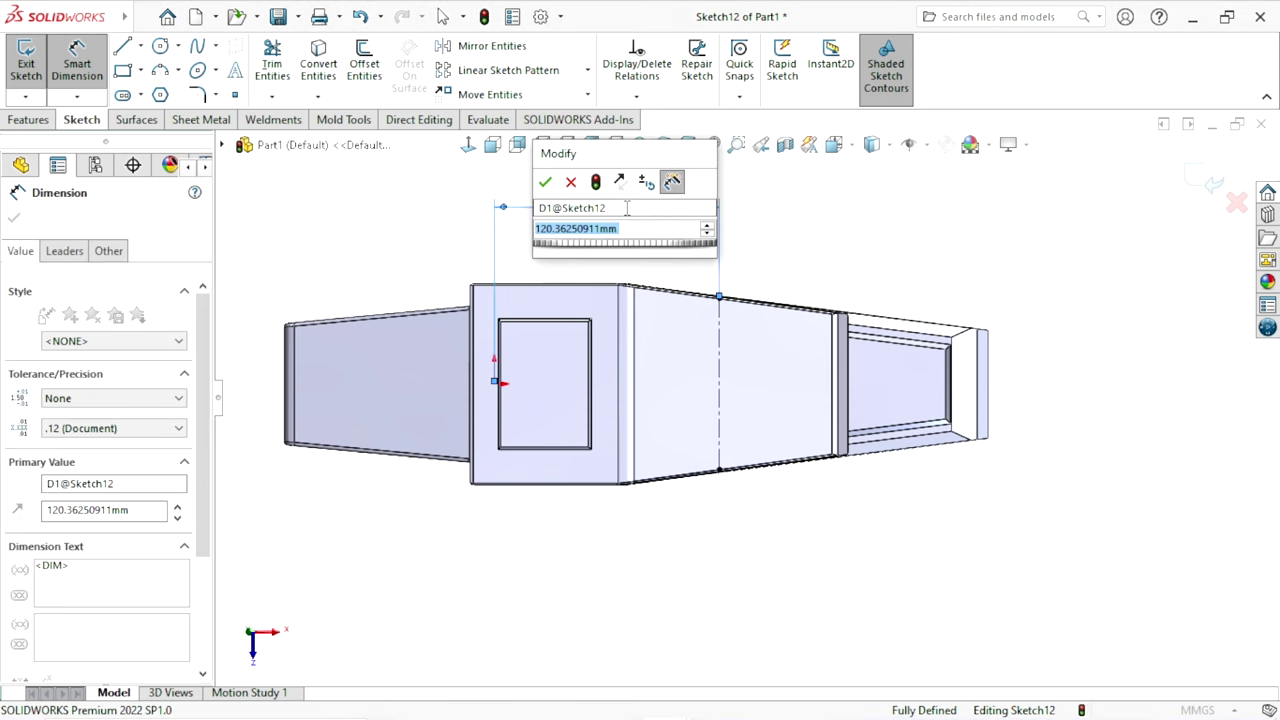
text(11)
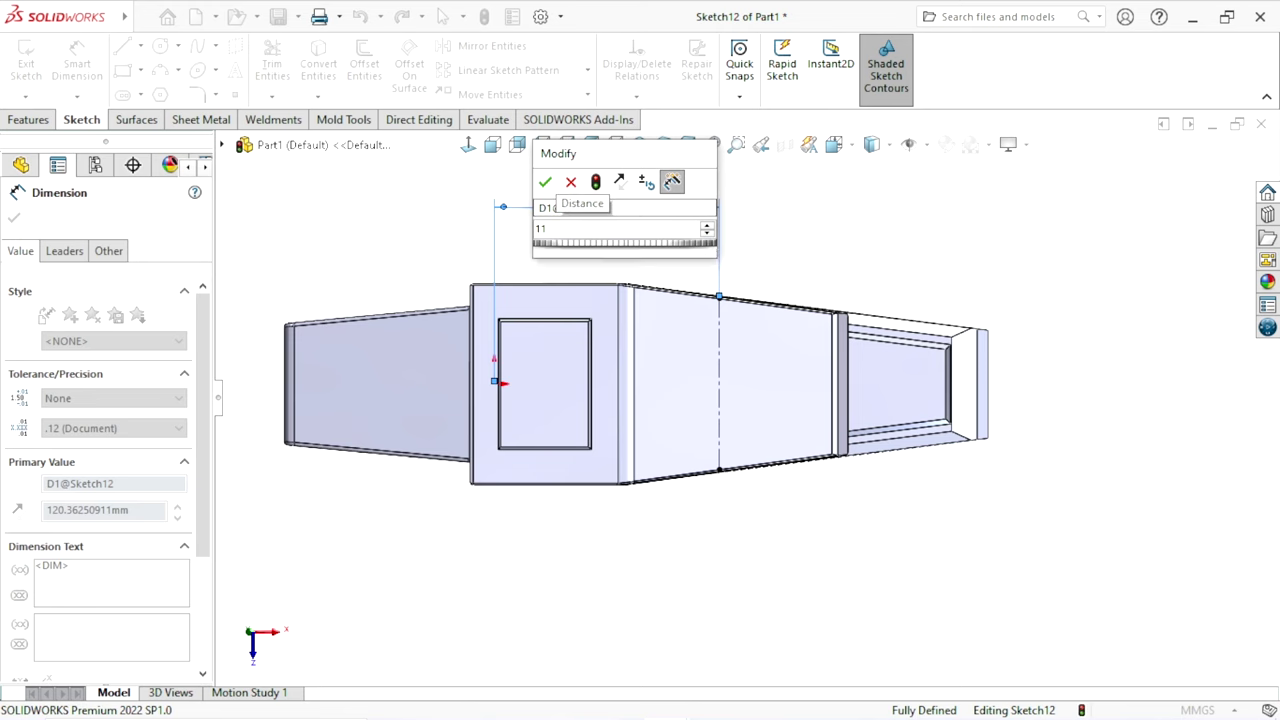
text(2)
key(Return)
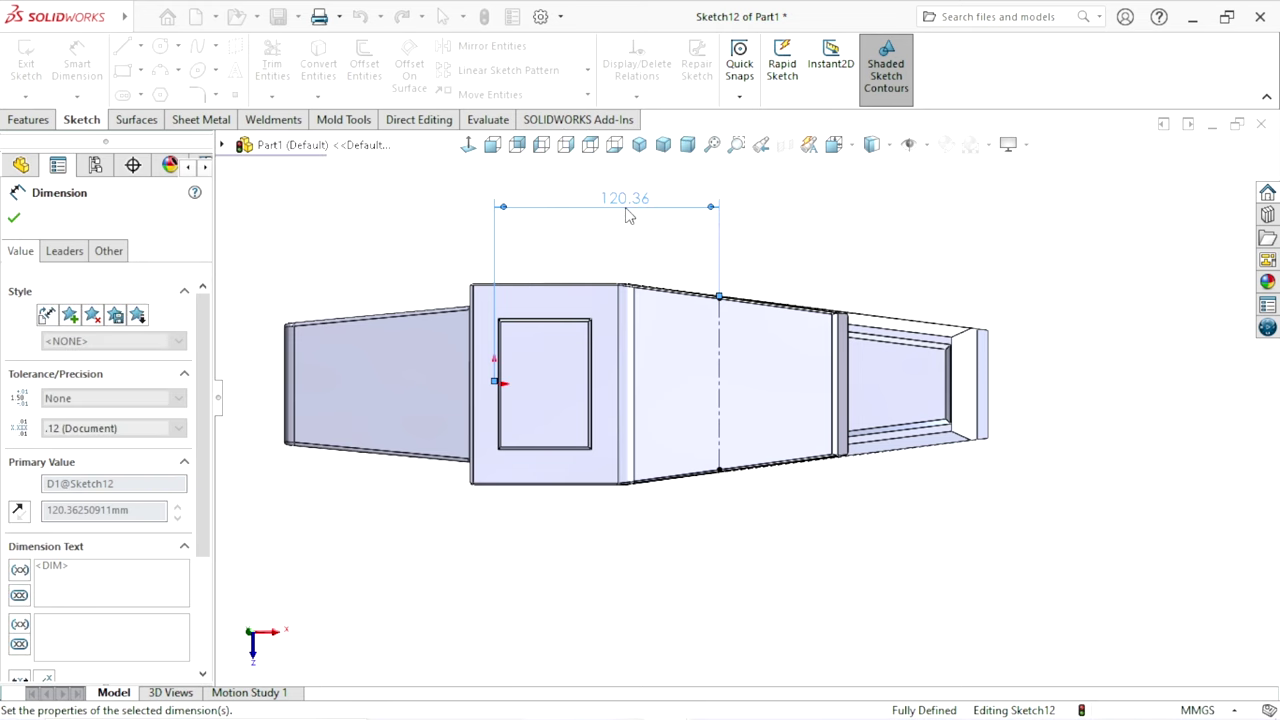
scroll(770, 320, up, 3)
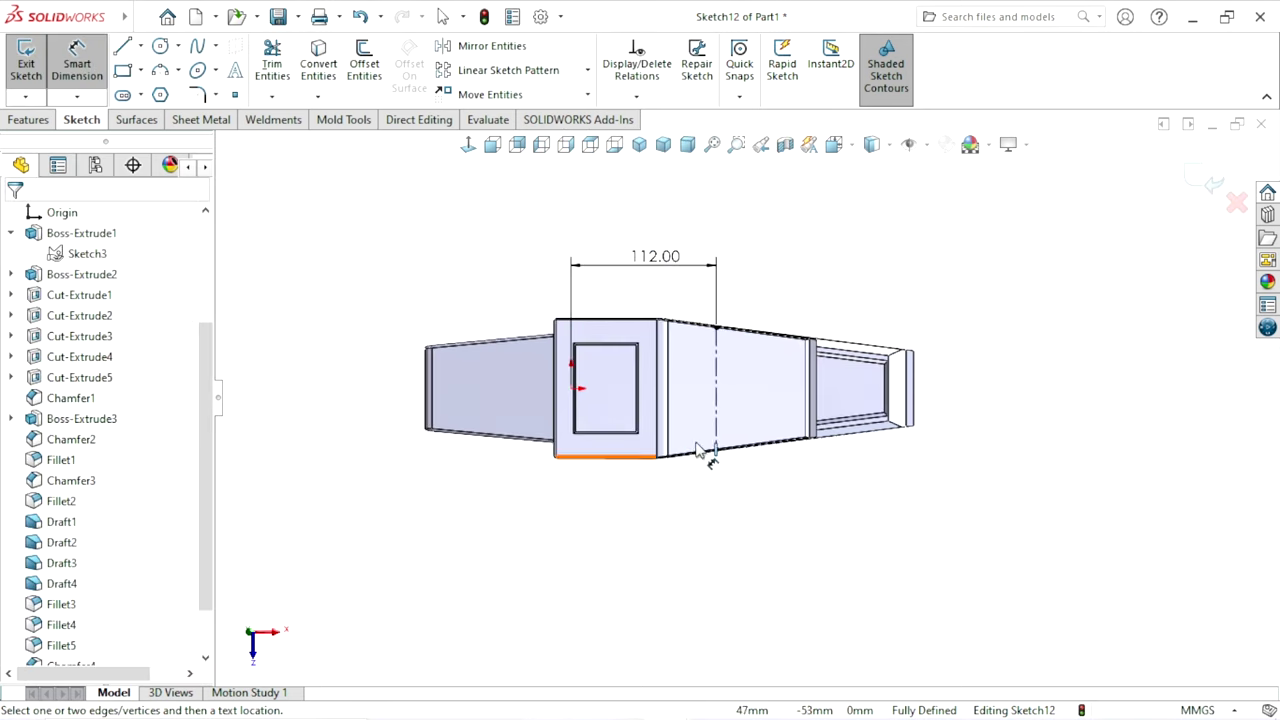
scroll(850, 370, down, 1)
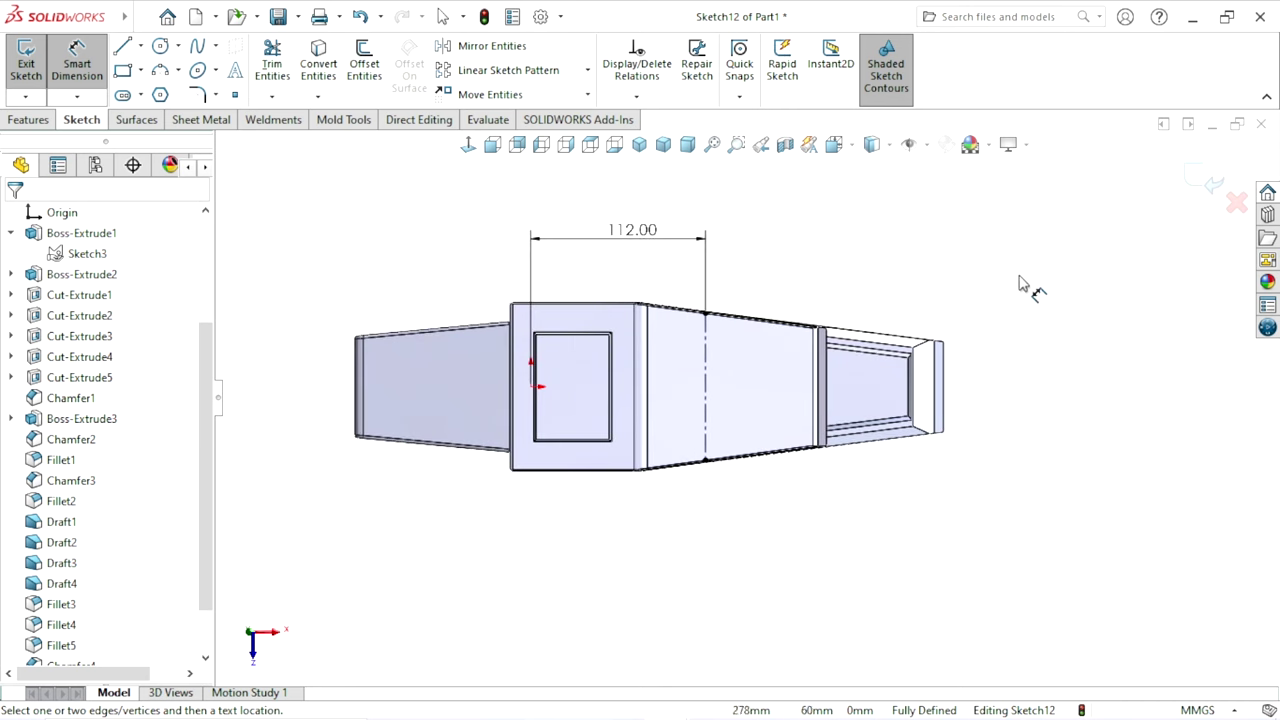
Add sketch text MISAKI along the vertical centerline, centre-aligned.
click(240, 74)
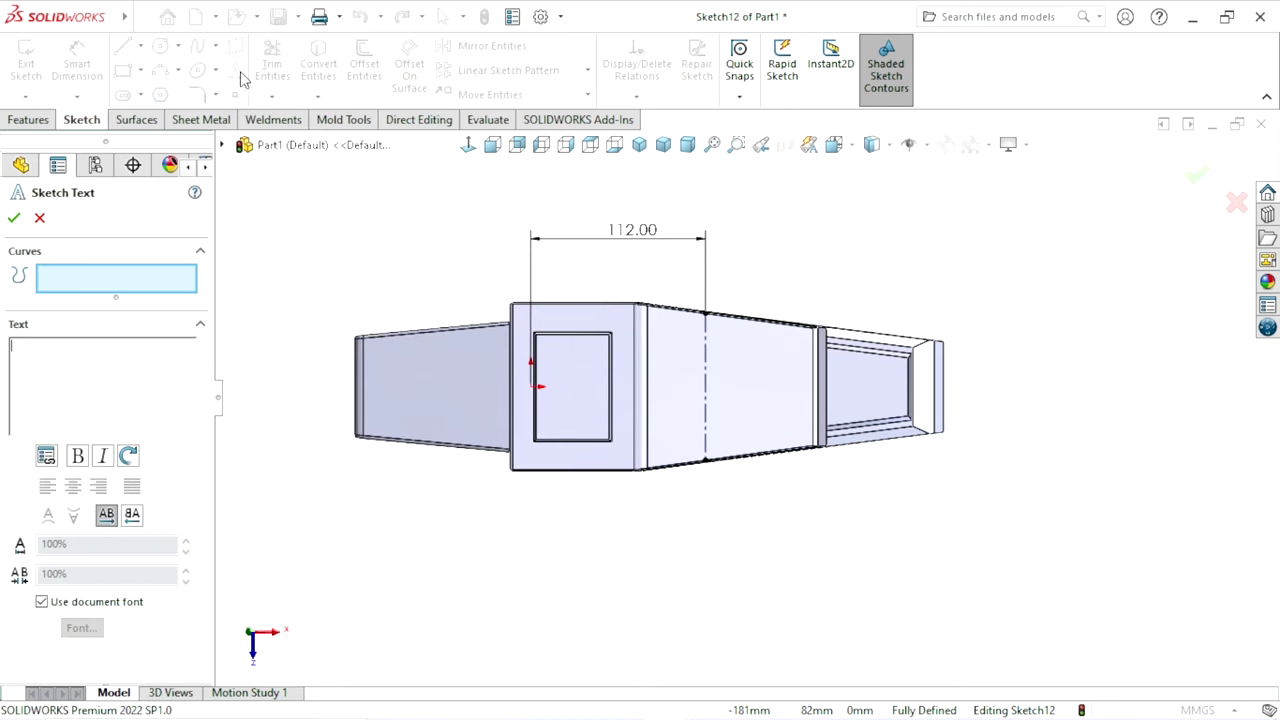
click(710, 370)
click(55, 346)
text(MISAKI)
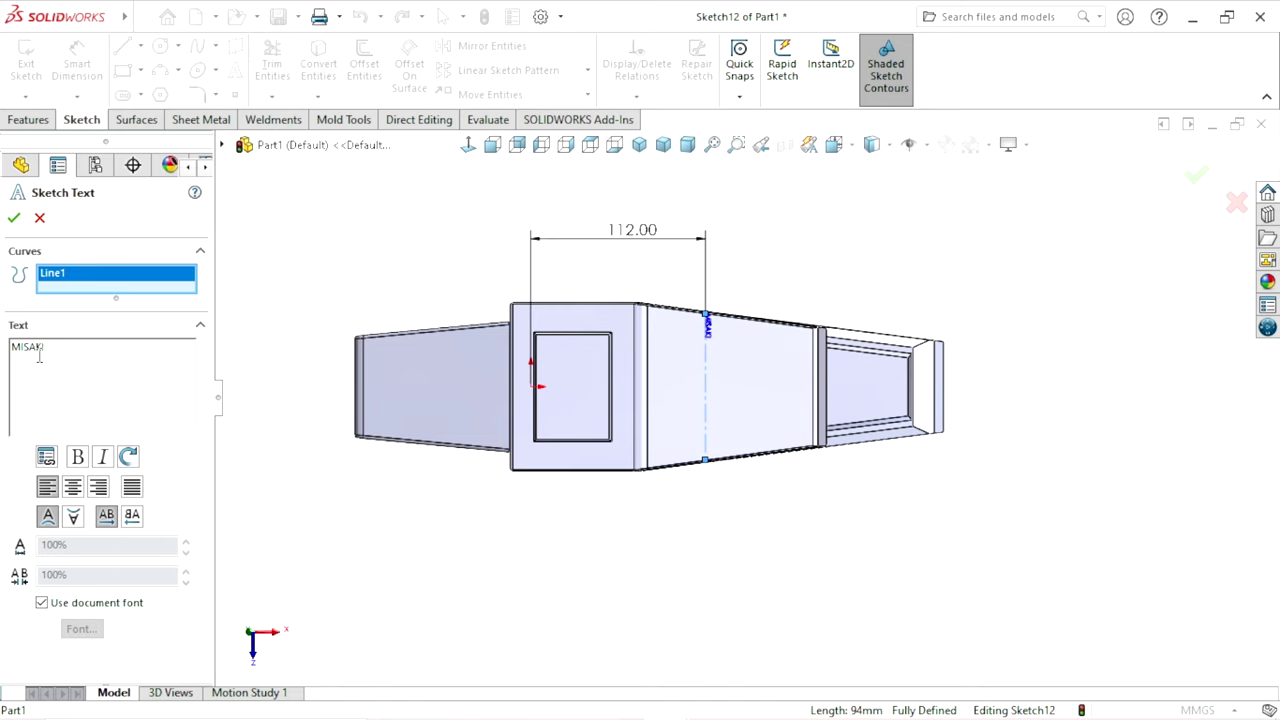
click(73, 487)
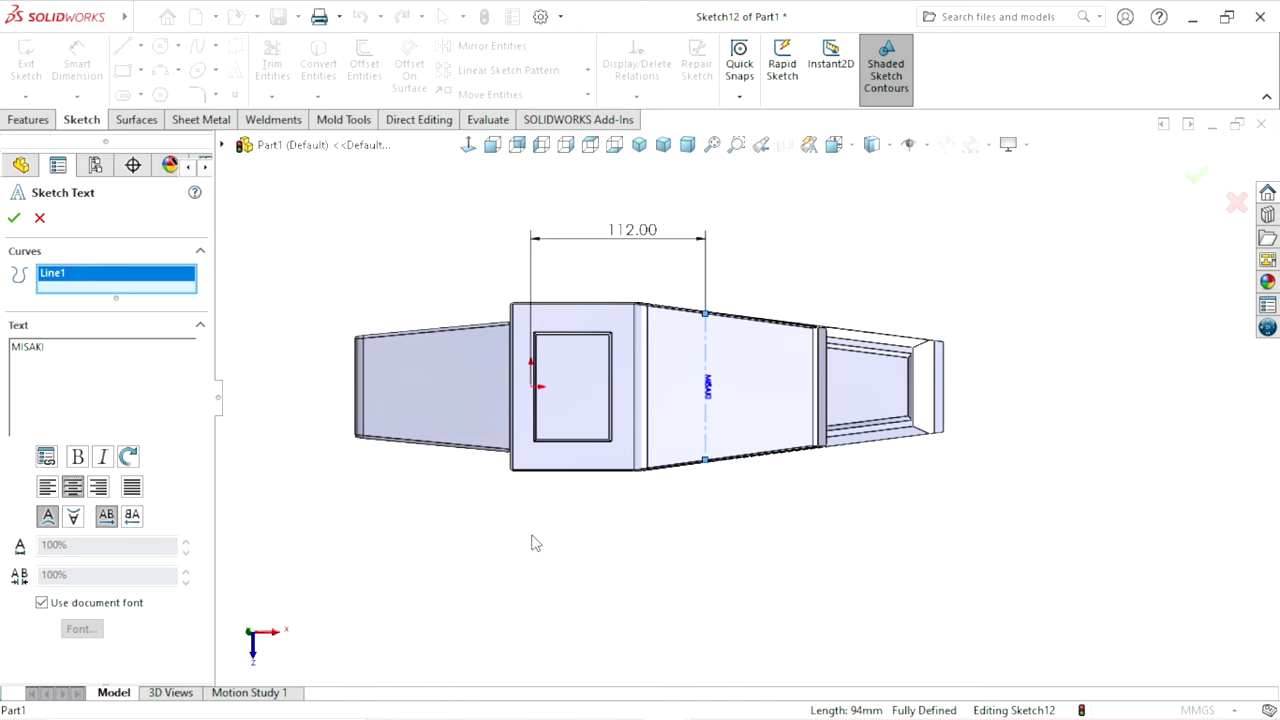
scroll(767, 423, down, 3)
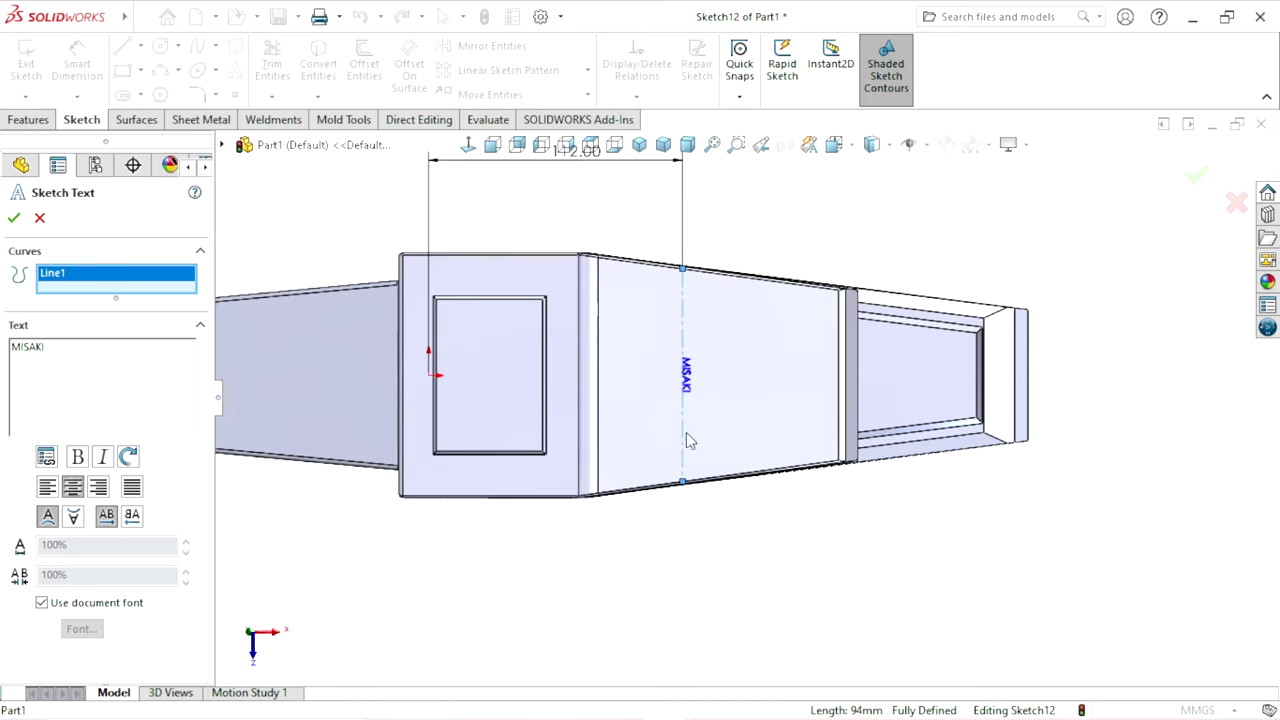
scroll(705, 352, up, 1)
scroll(705, 353, down, 1)
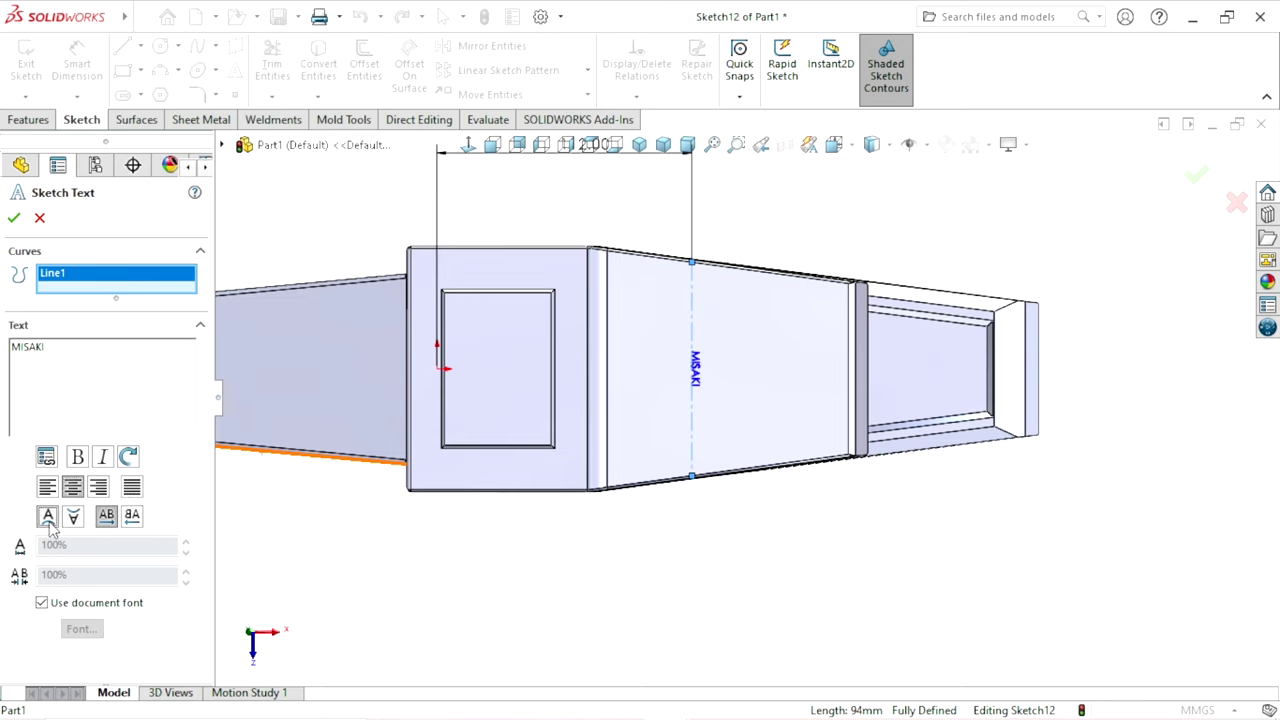
Flip the MISAKI text to read normally and turn off Use document font.
click(49, 522)
click(75, 518)
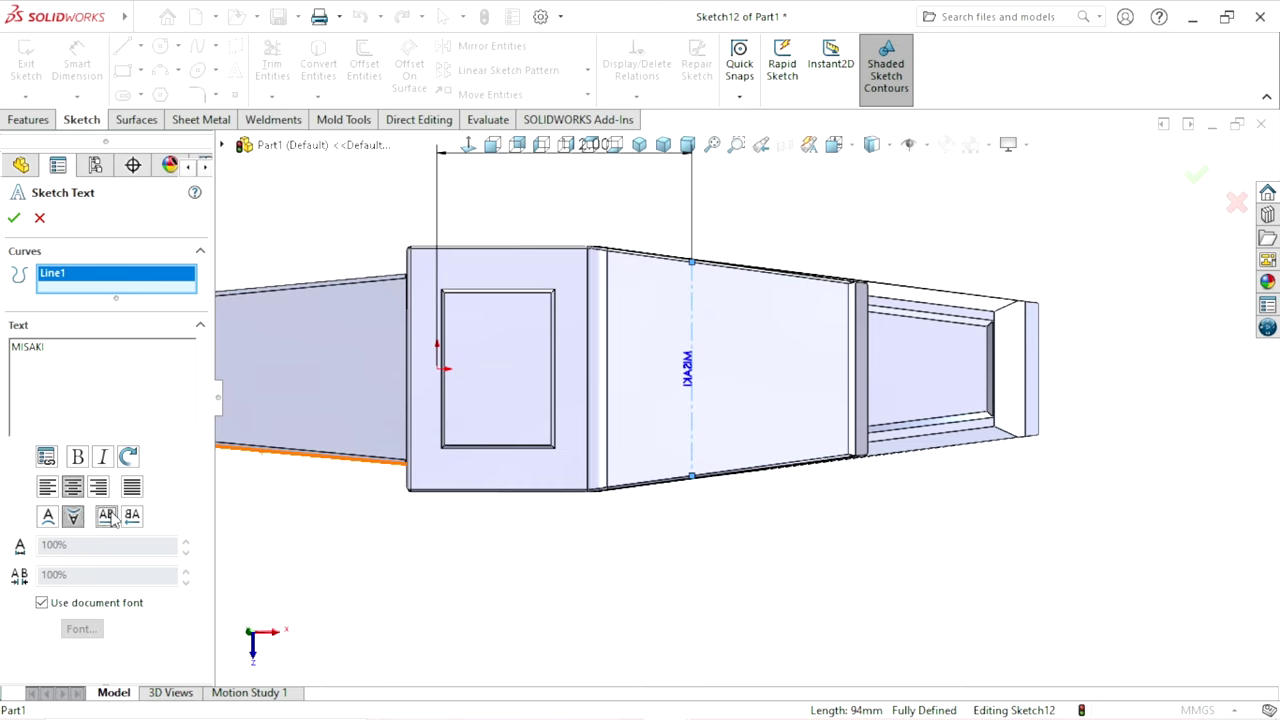
click(108, 516)
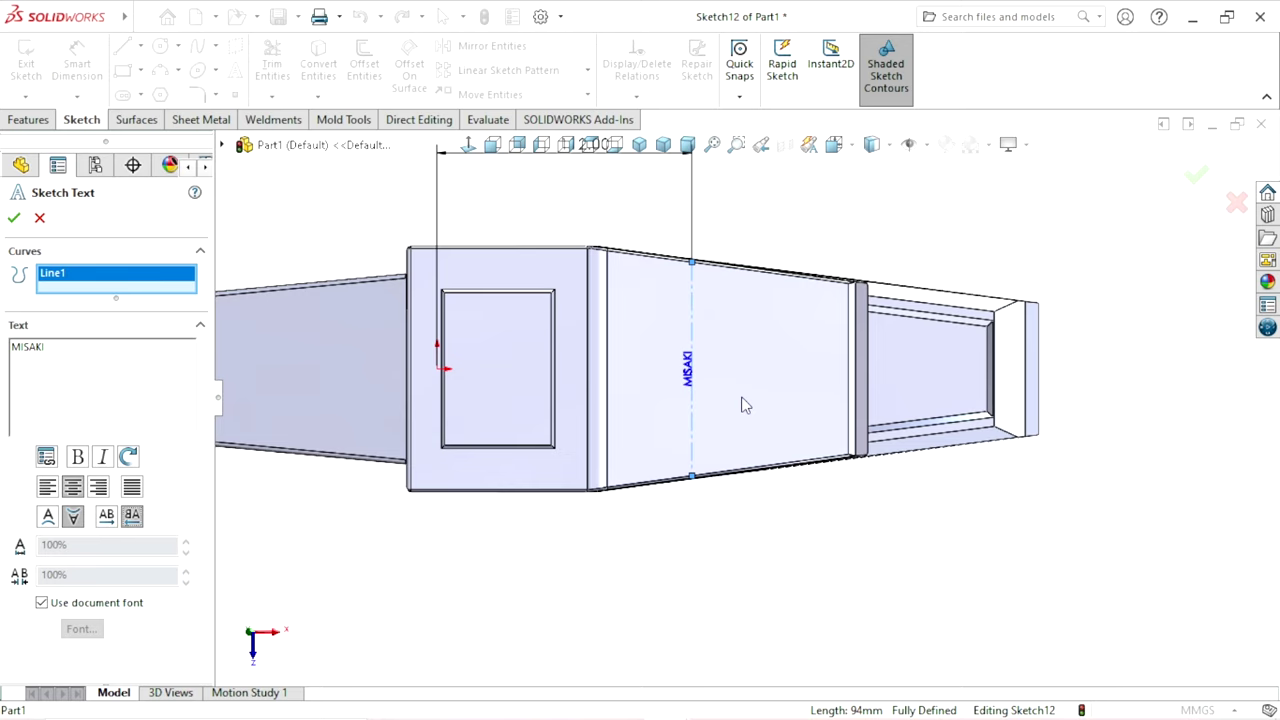
scroll(732, 400, down, 2)
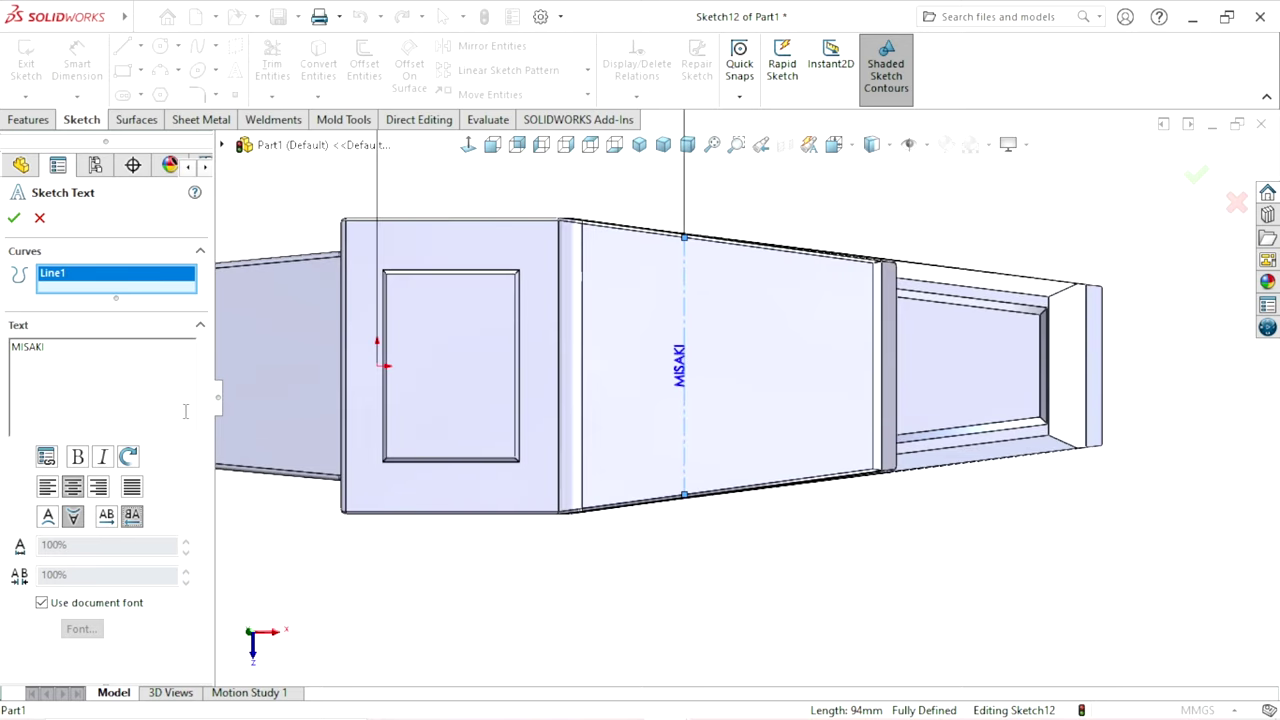
click(41, 603)
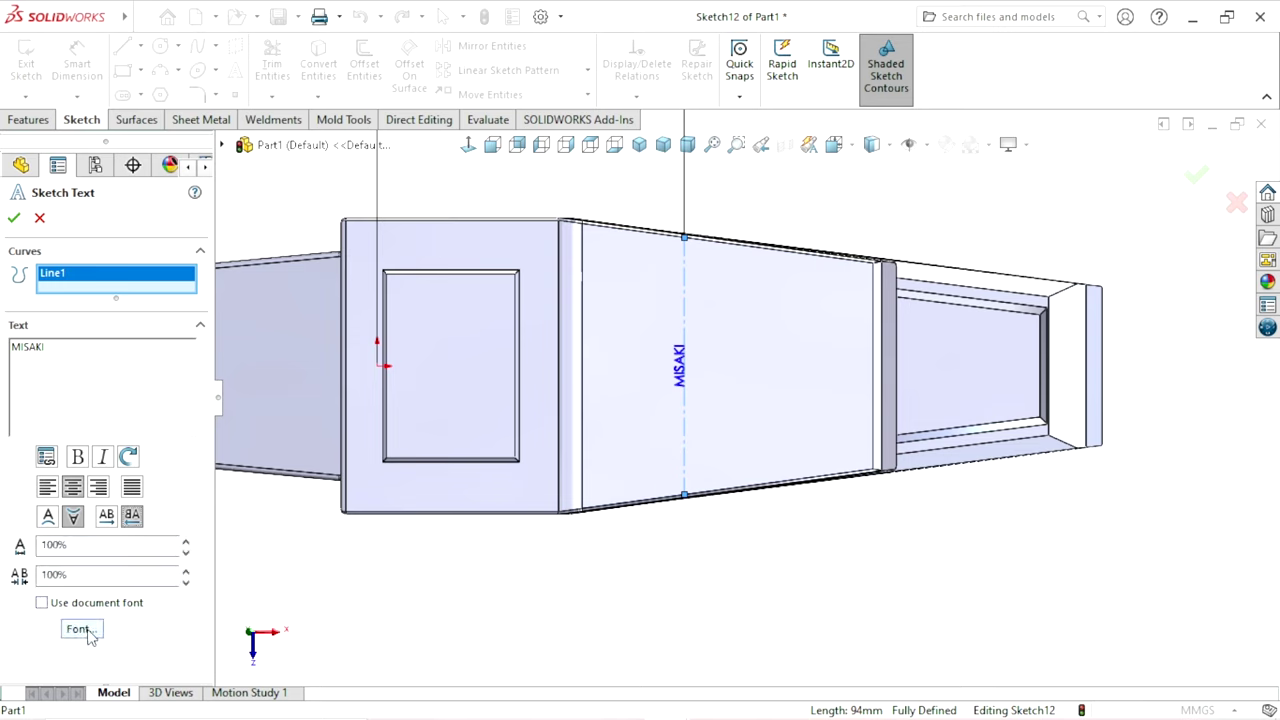
Set the MISAKI text font to Times New Roman at 36 points.
click(80, 629)
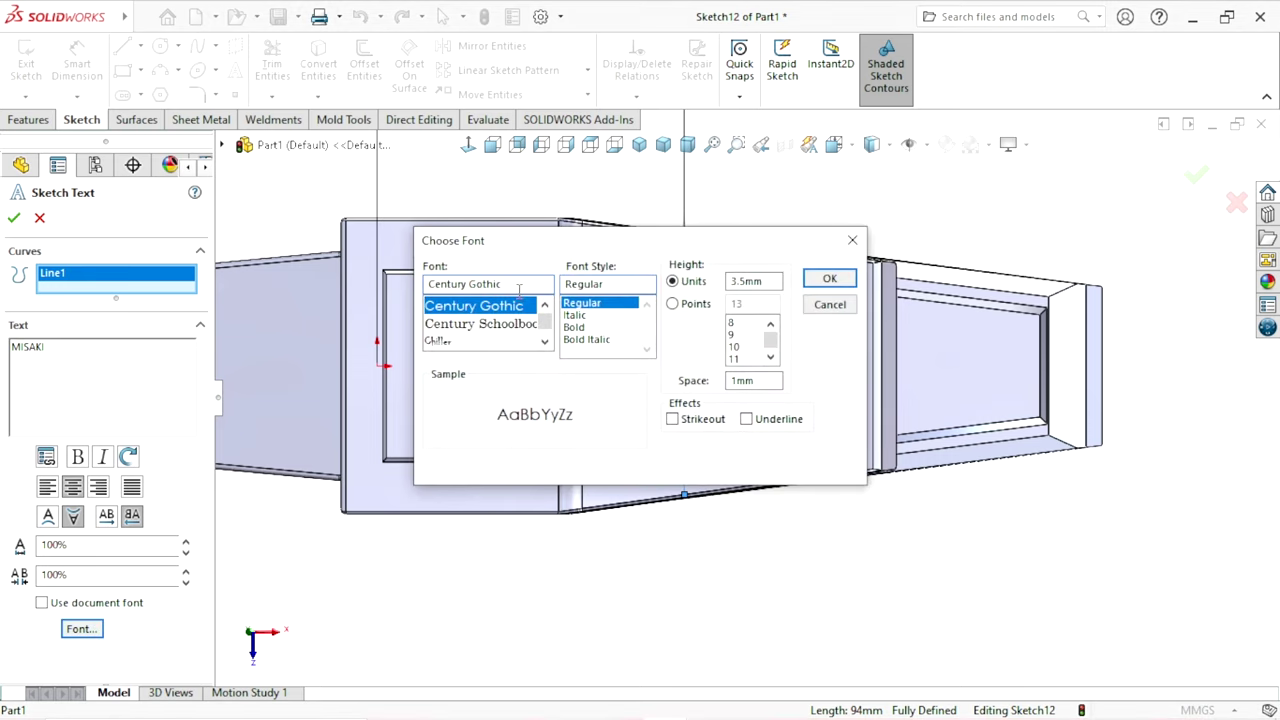
drag(519, 290, 393, 308)
text(t)
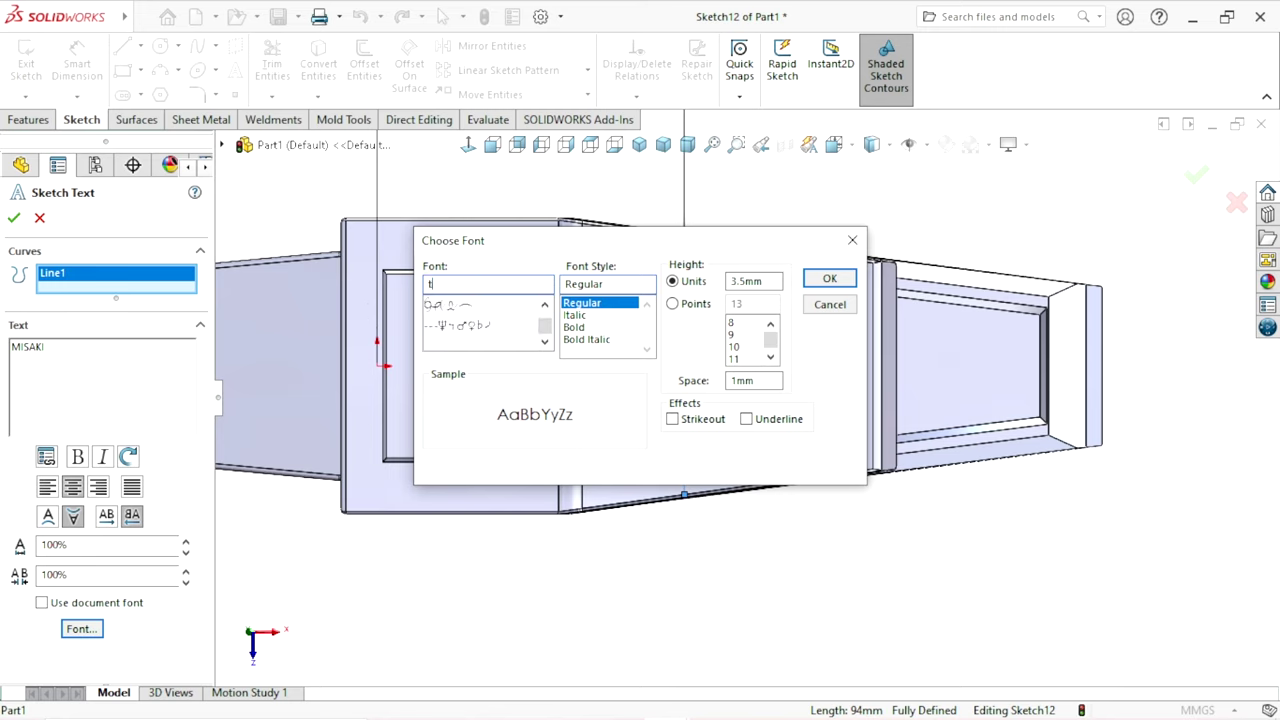
text(im)
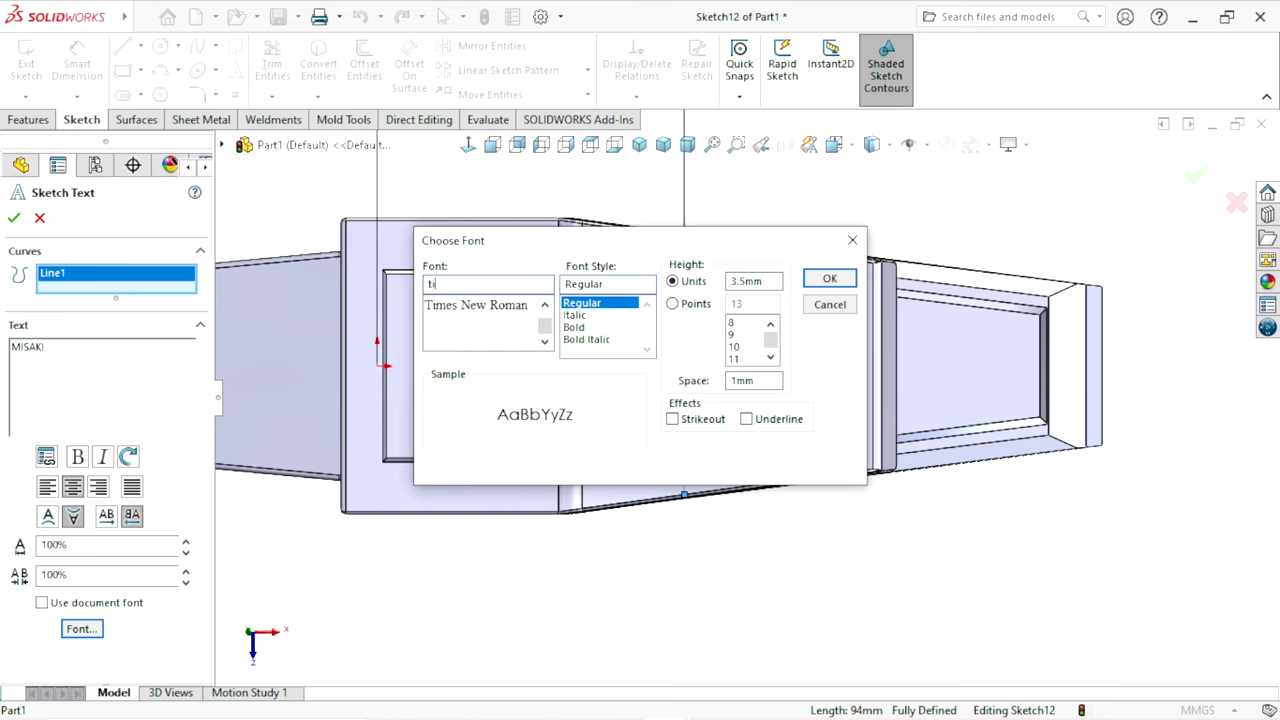
text(es)
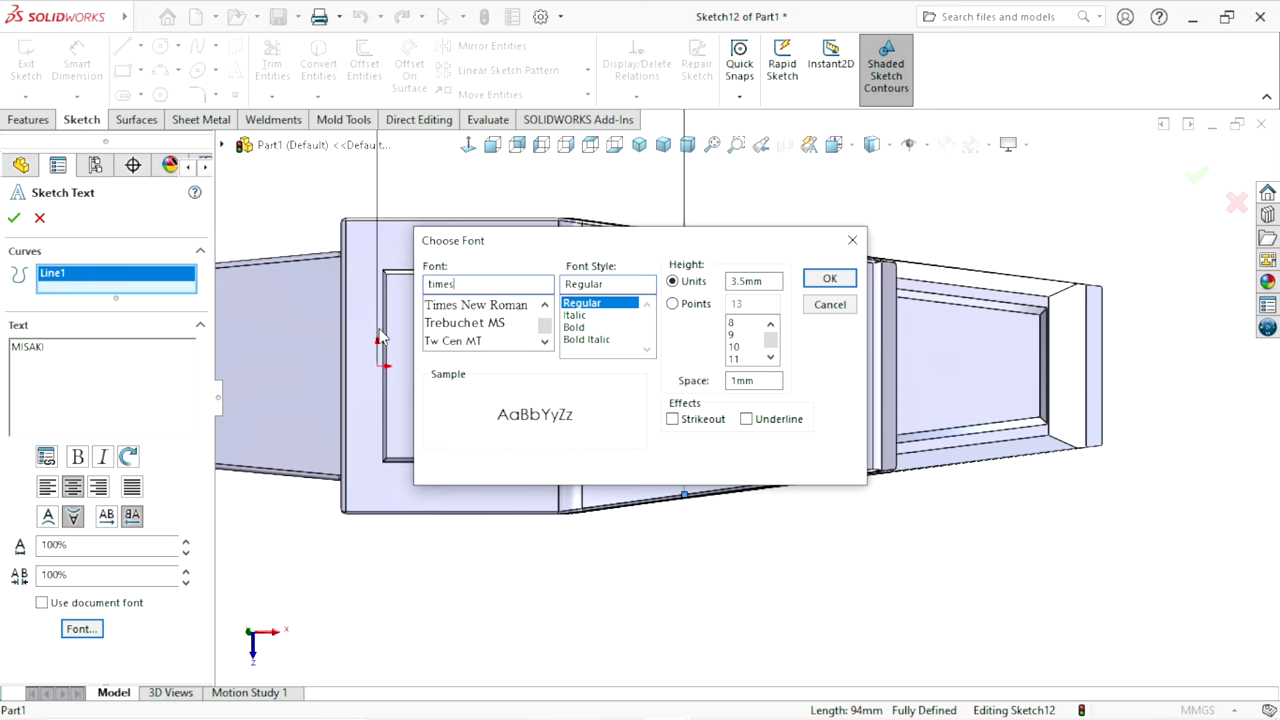
click(505, 305)
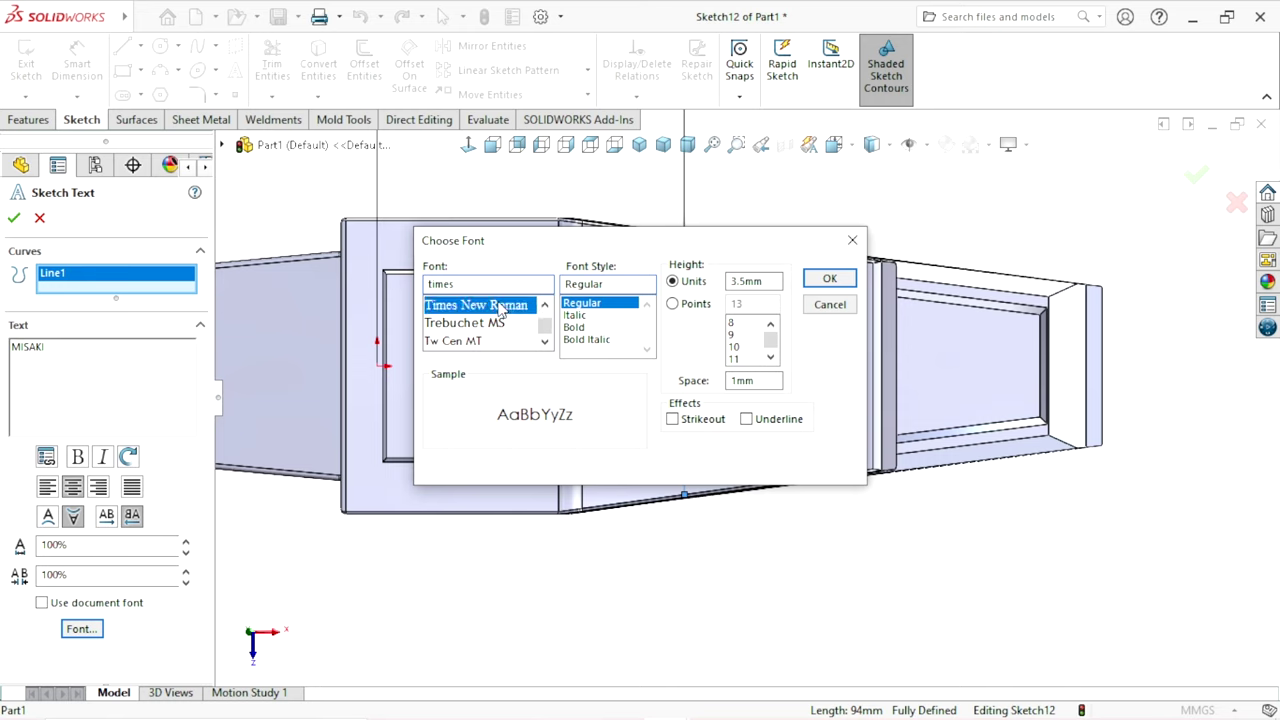
click(675, 305)
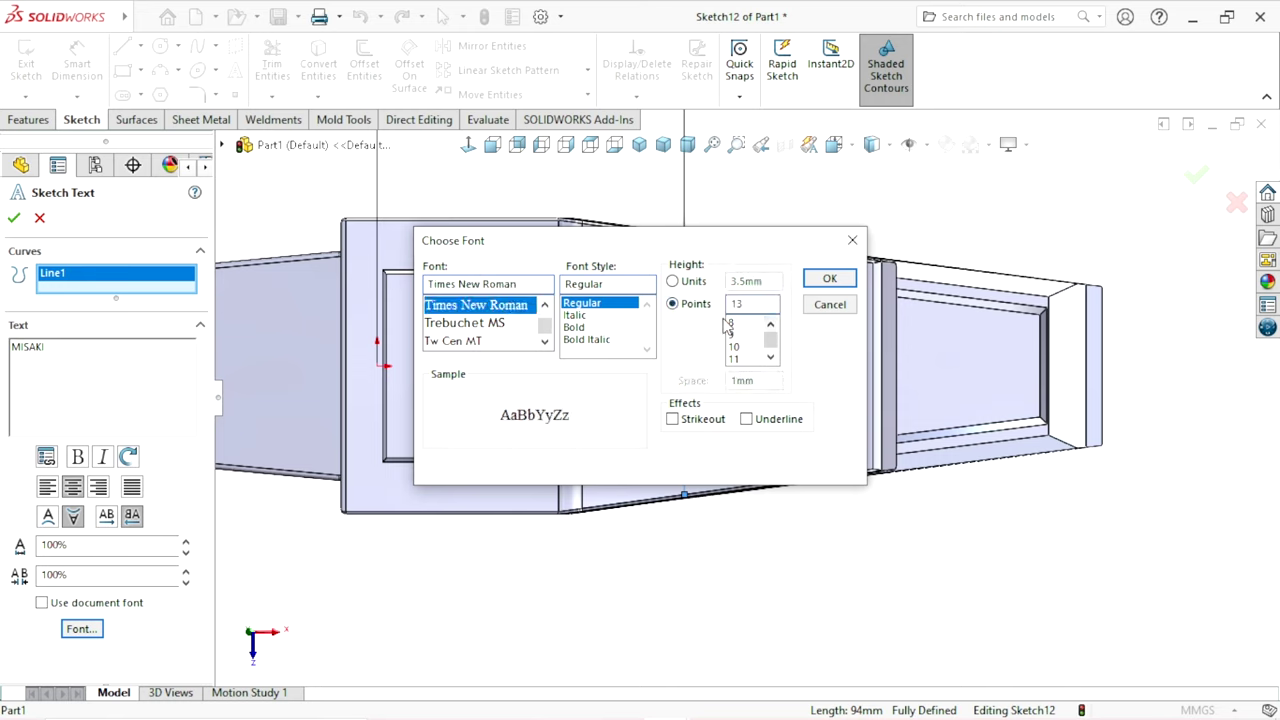
click(771, 357)
click(771, 357)
click(771, 357)
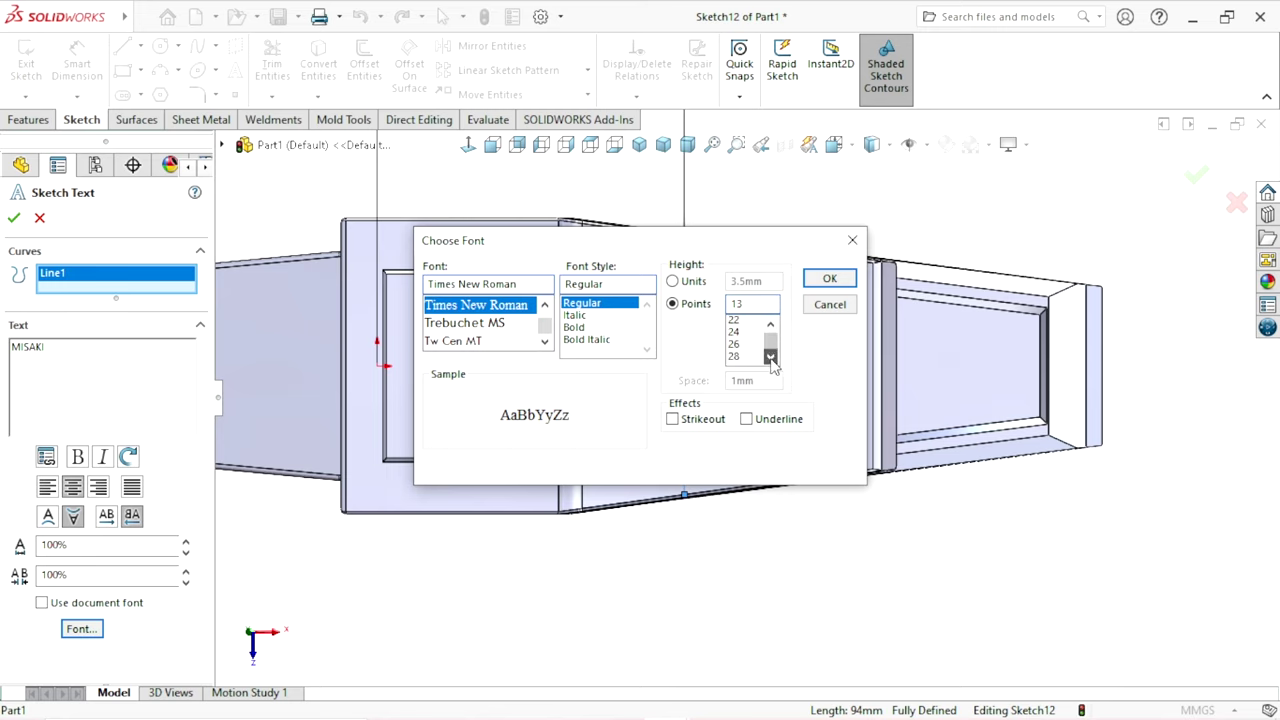
click(771, 357)
click(741, 347)
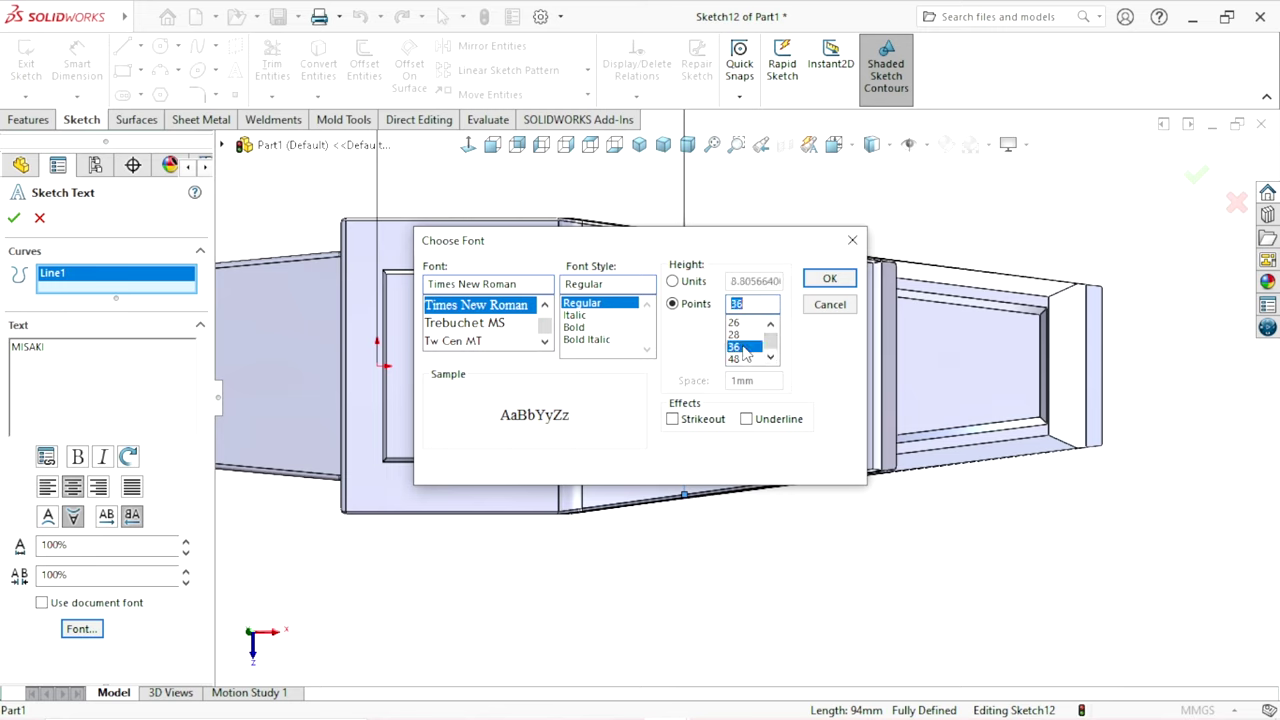
click(834, 277)
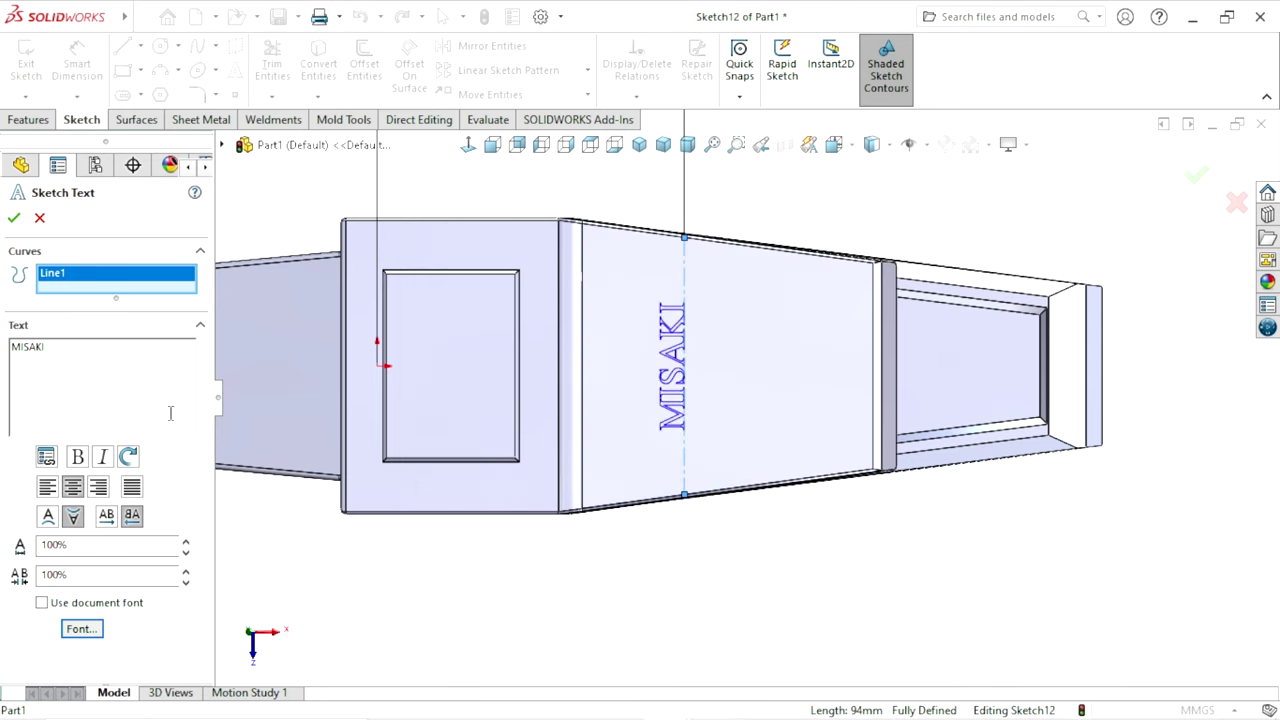
Accept the sketch text and exit Sketch12.
click(14, 219)
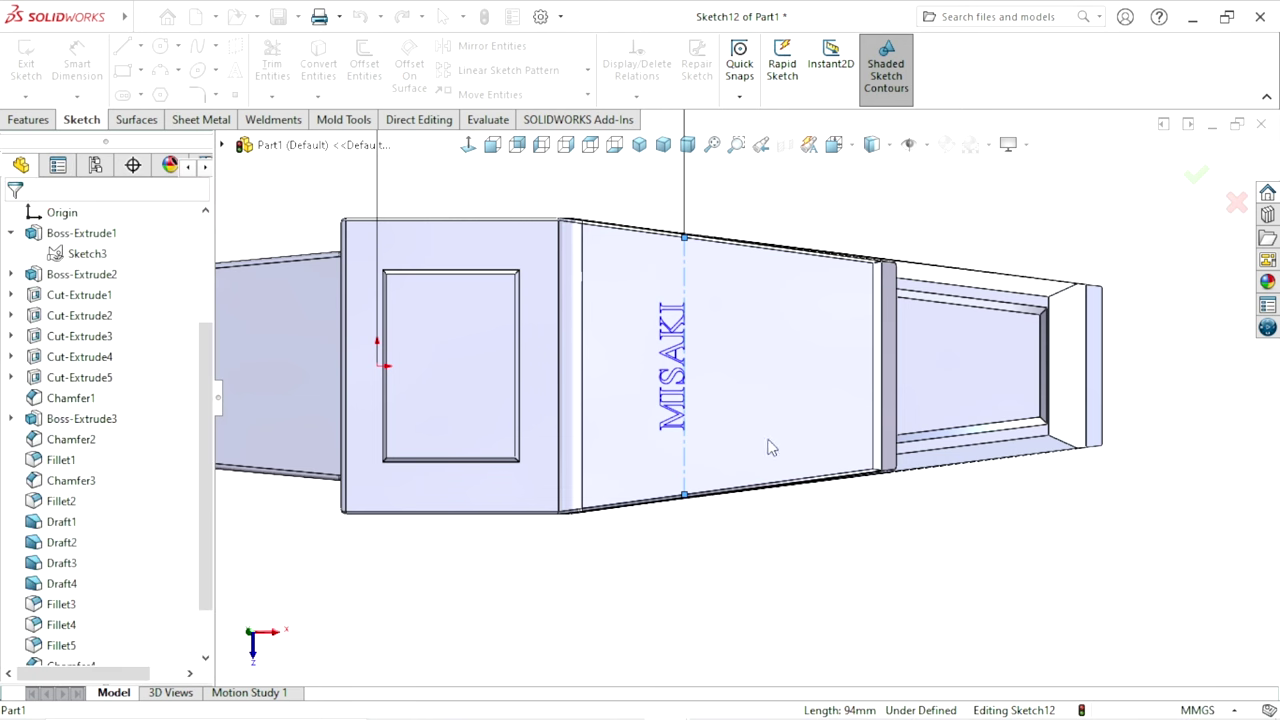
click(1212, 184)
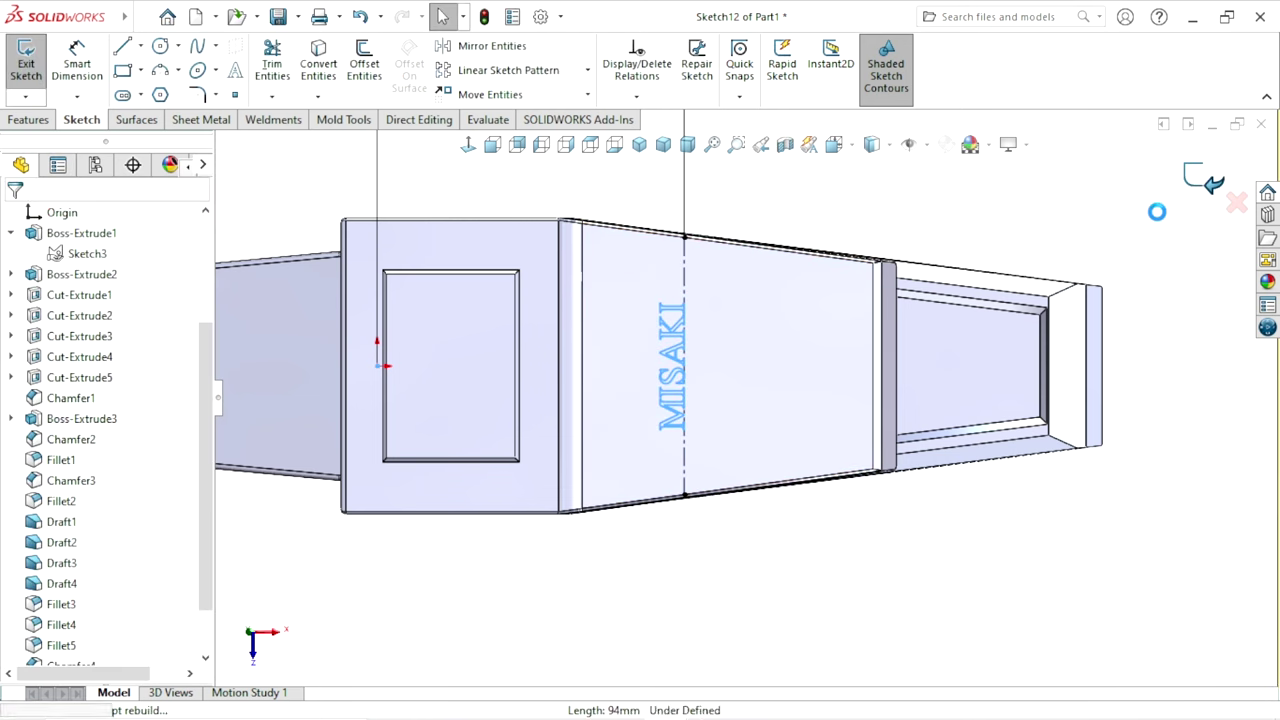
click(997, 251)
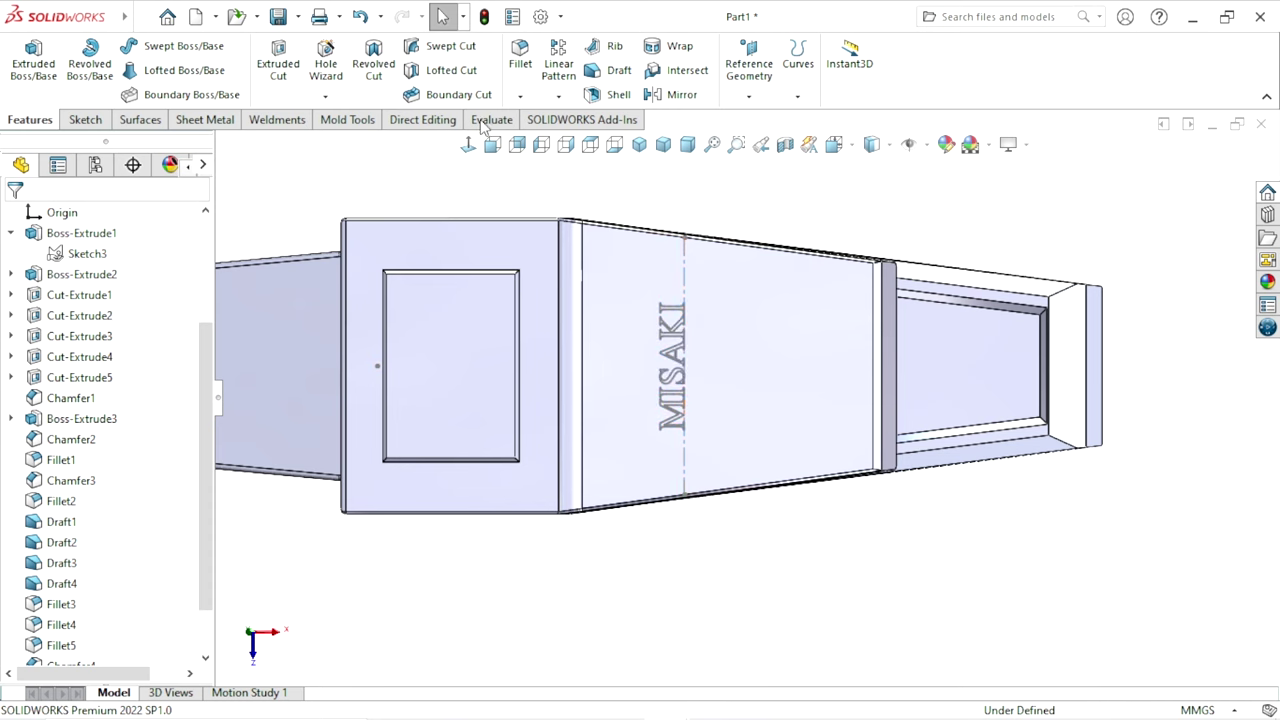
Wrap Sketch12 onto the tapered face as 1 mm embossed lettering (Wrap1).
click(673, 48)
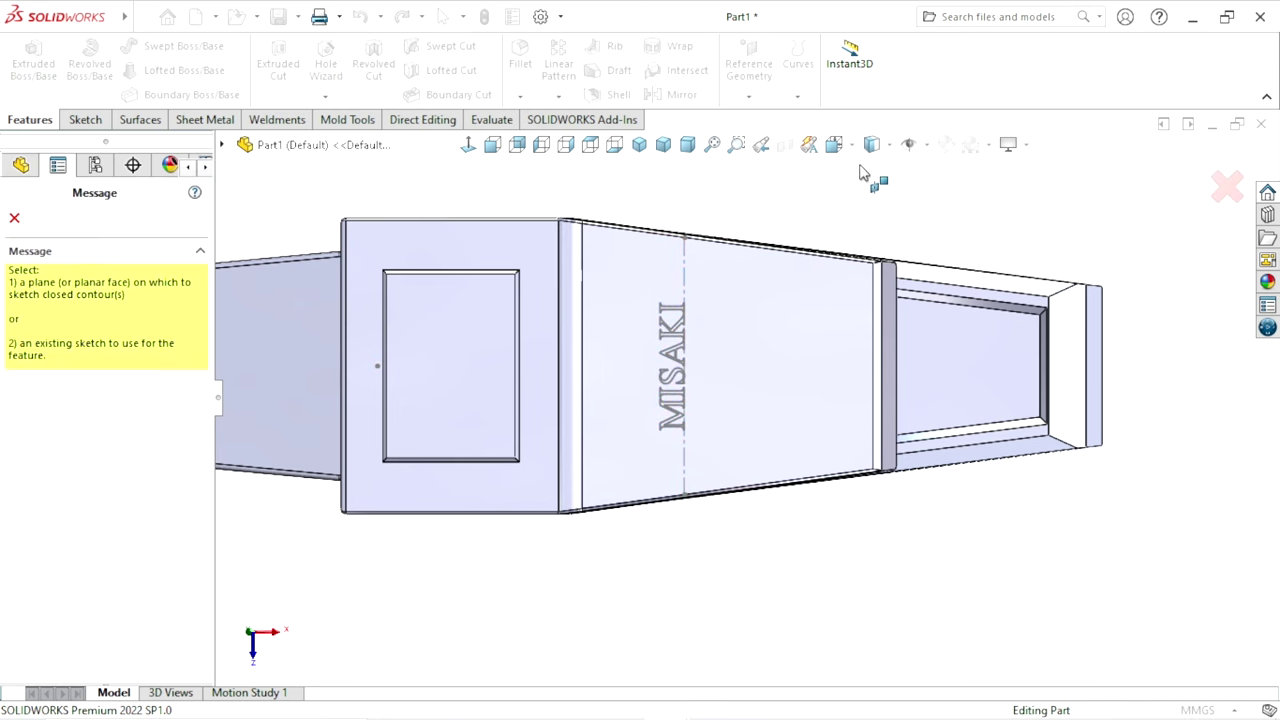
click(685, 300)
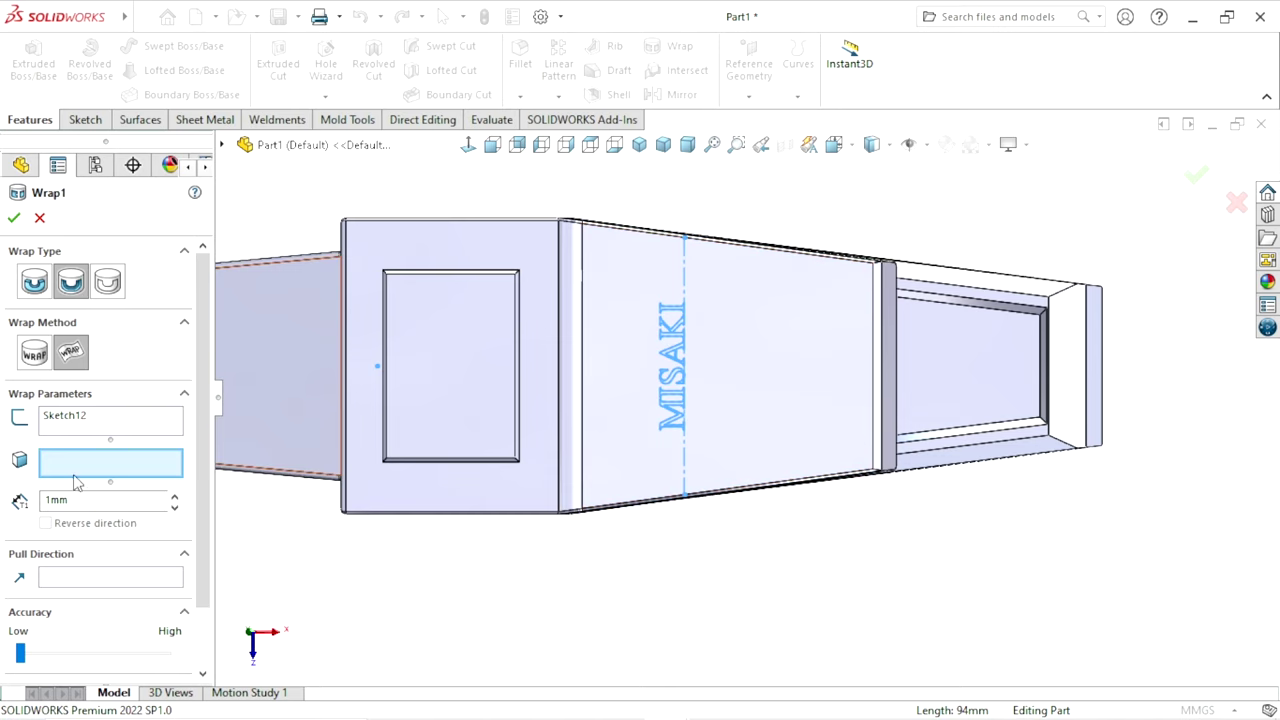
click(740, 400)
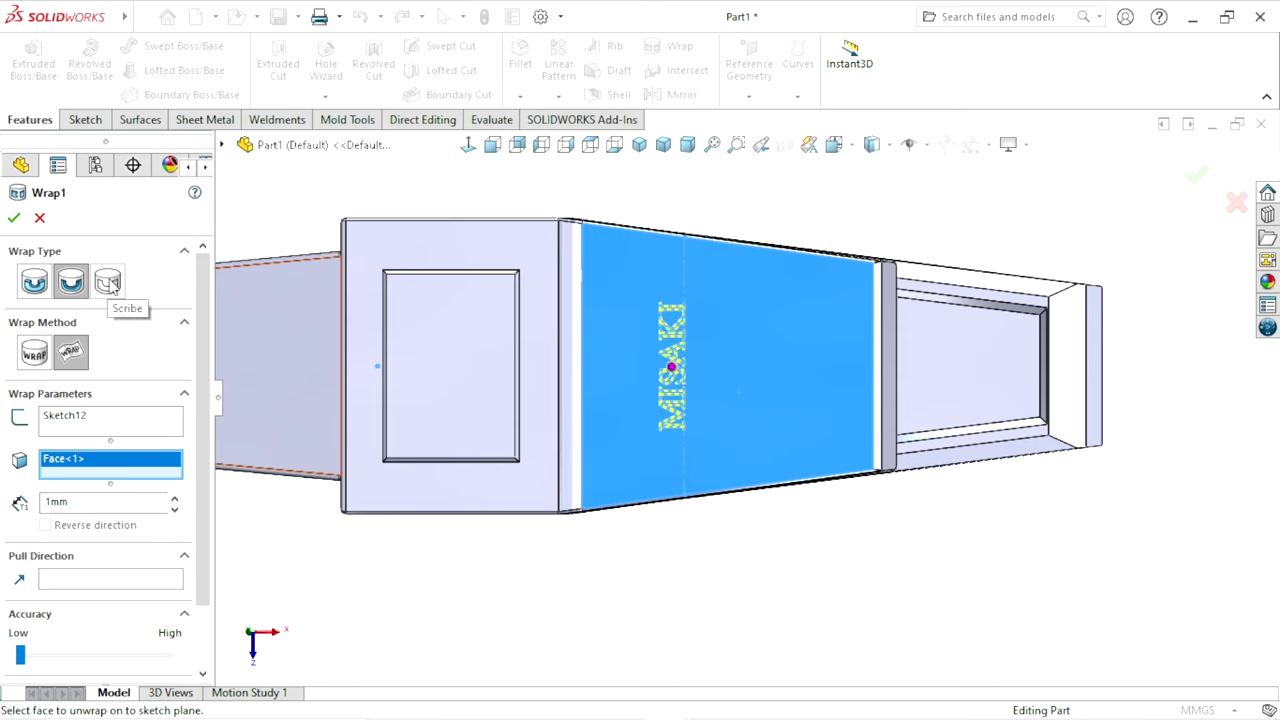
click(35, 283)
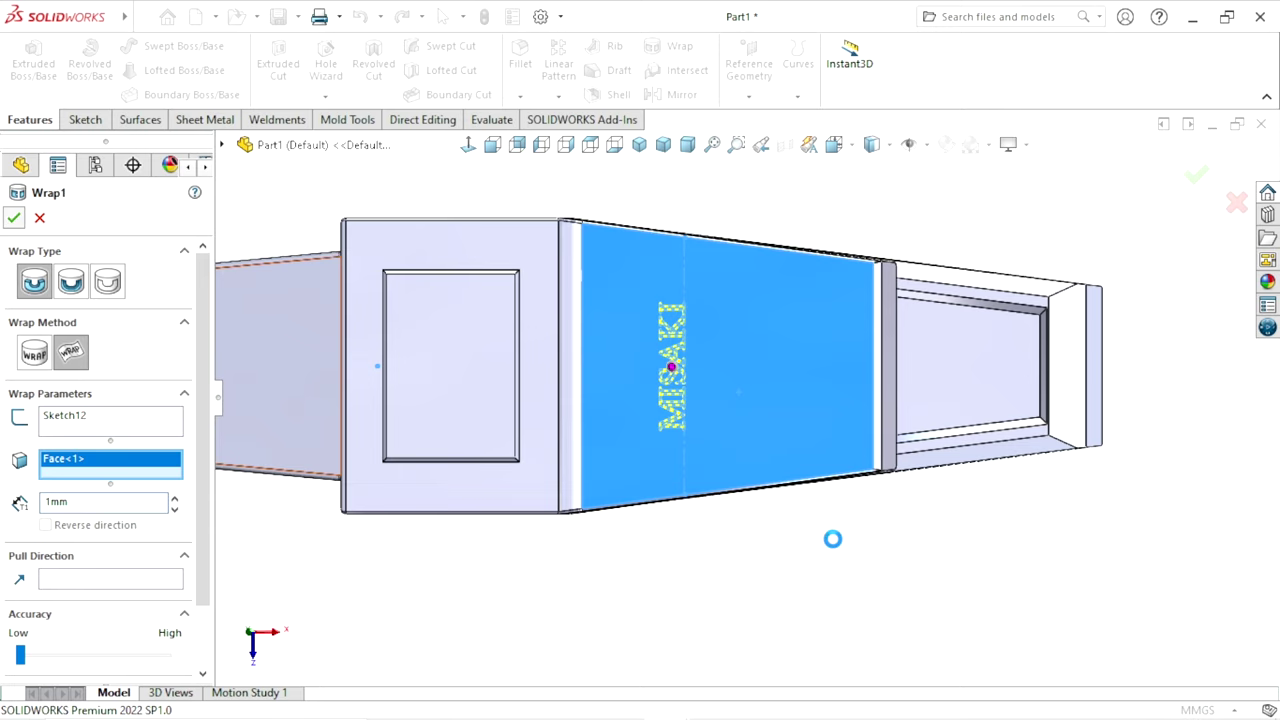
scroll(800, 557, up, 3)
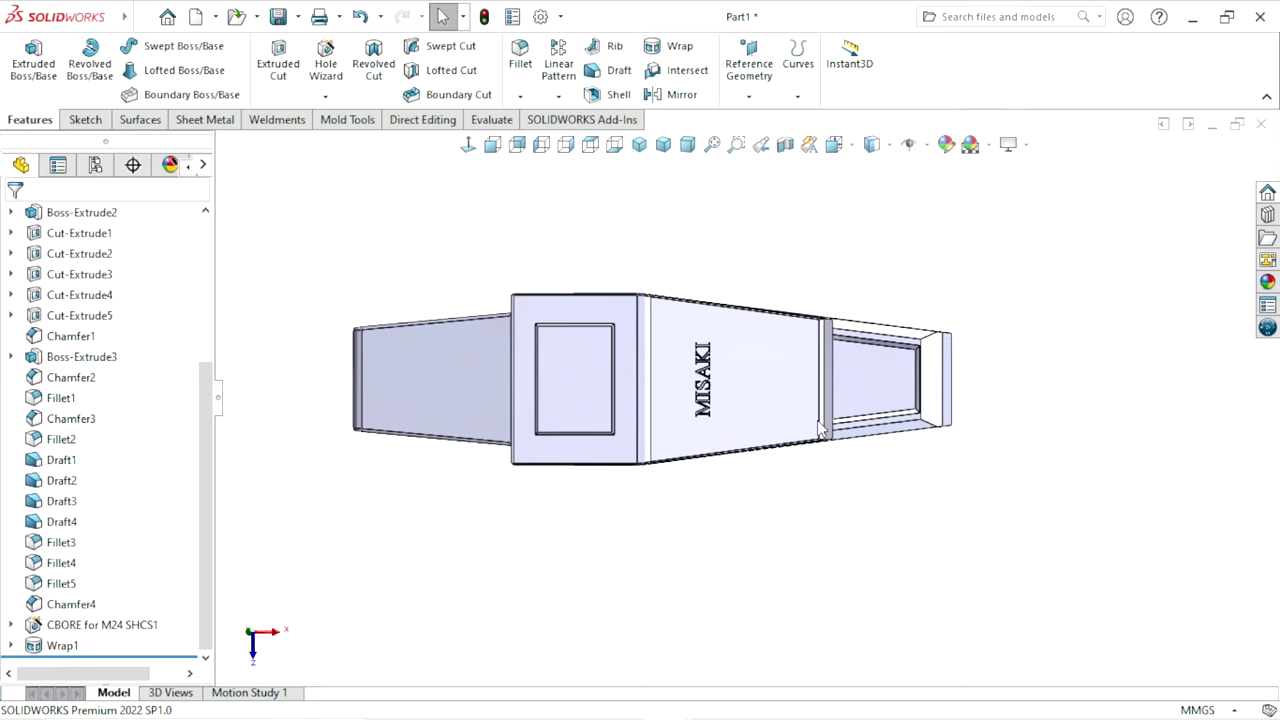
middle_drag(820, 428, 730, 453)
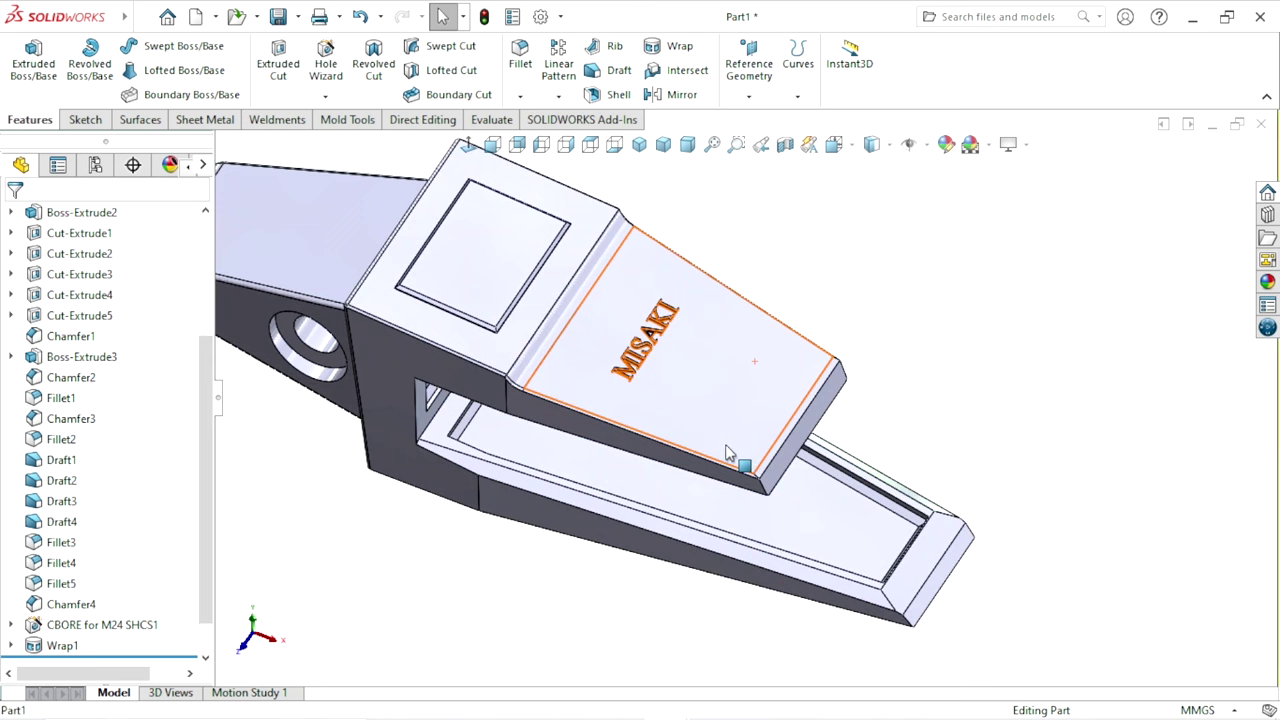
click(729, 453)
Sketch a vertical centerline edge to edge on the MISAKI face.
click(817, 389)
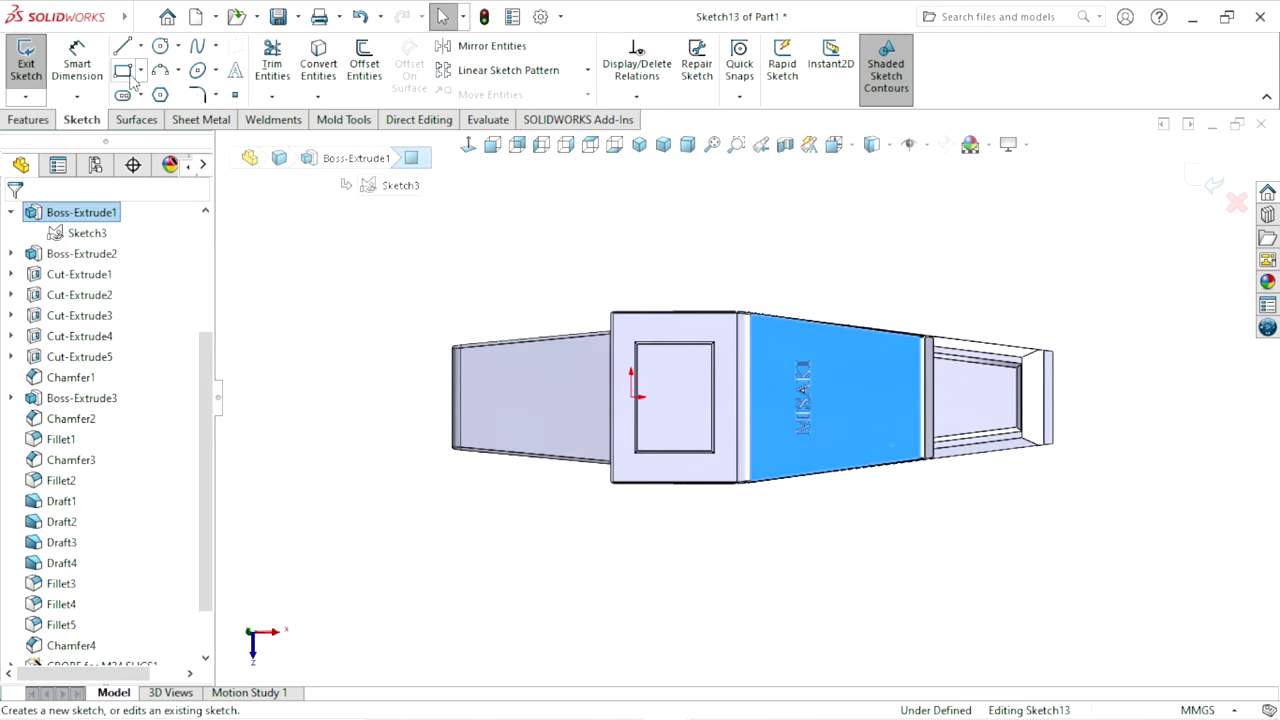
click(141, 46)
click(155, 92)
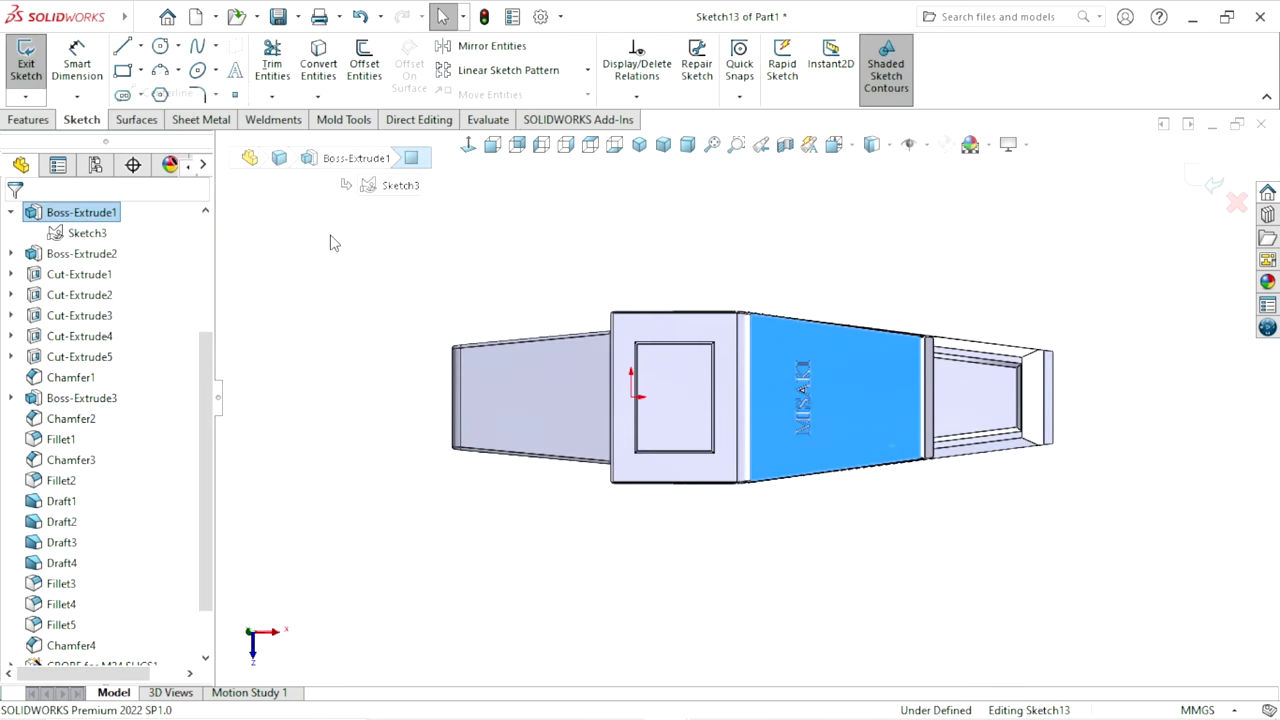
click(871, 334)
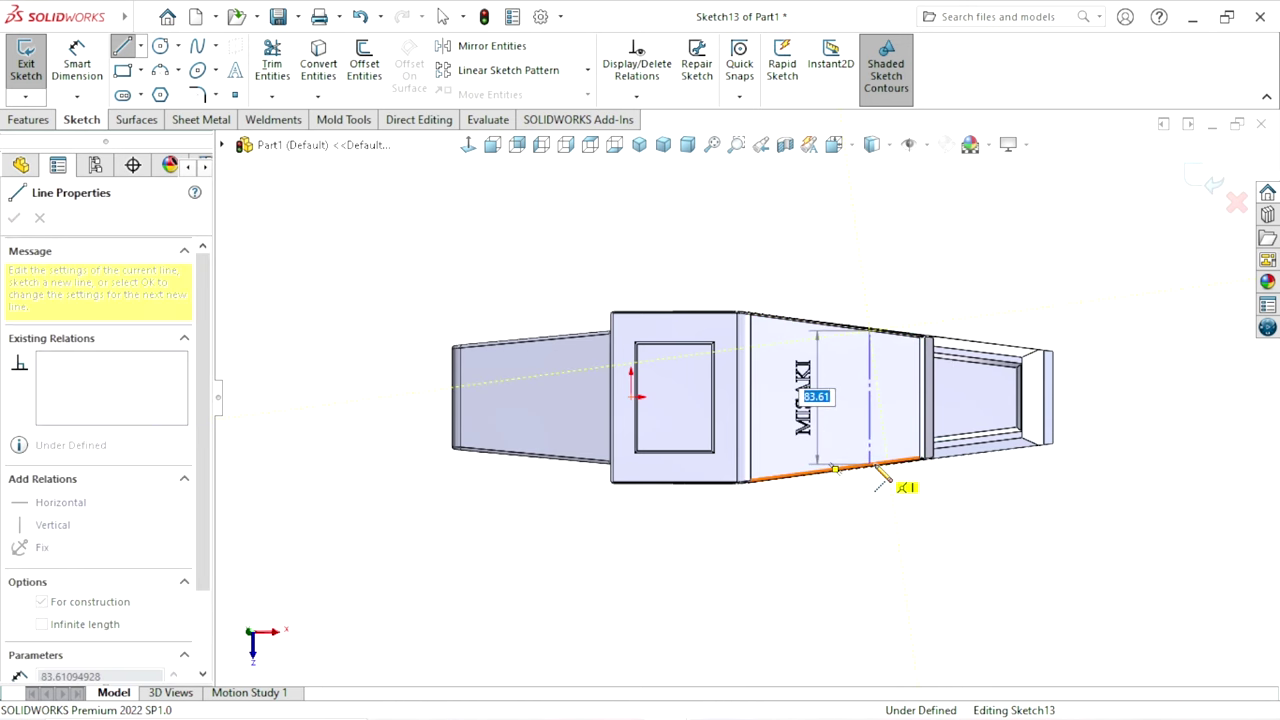
click(872, 465)
right_click(955, 336)
click(975, 327)
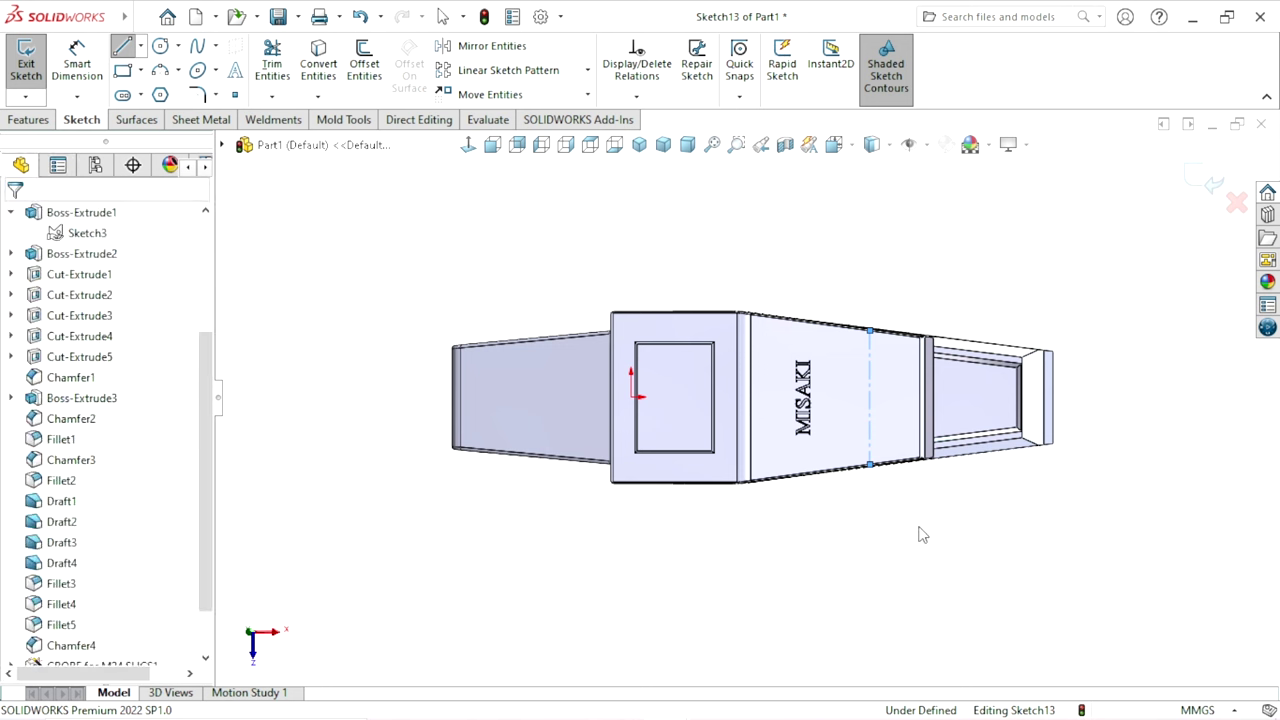
key(f)
scroll(878, 475, down, 2)
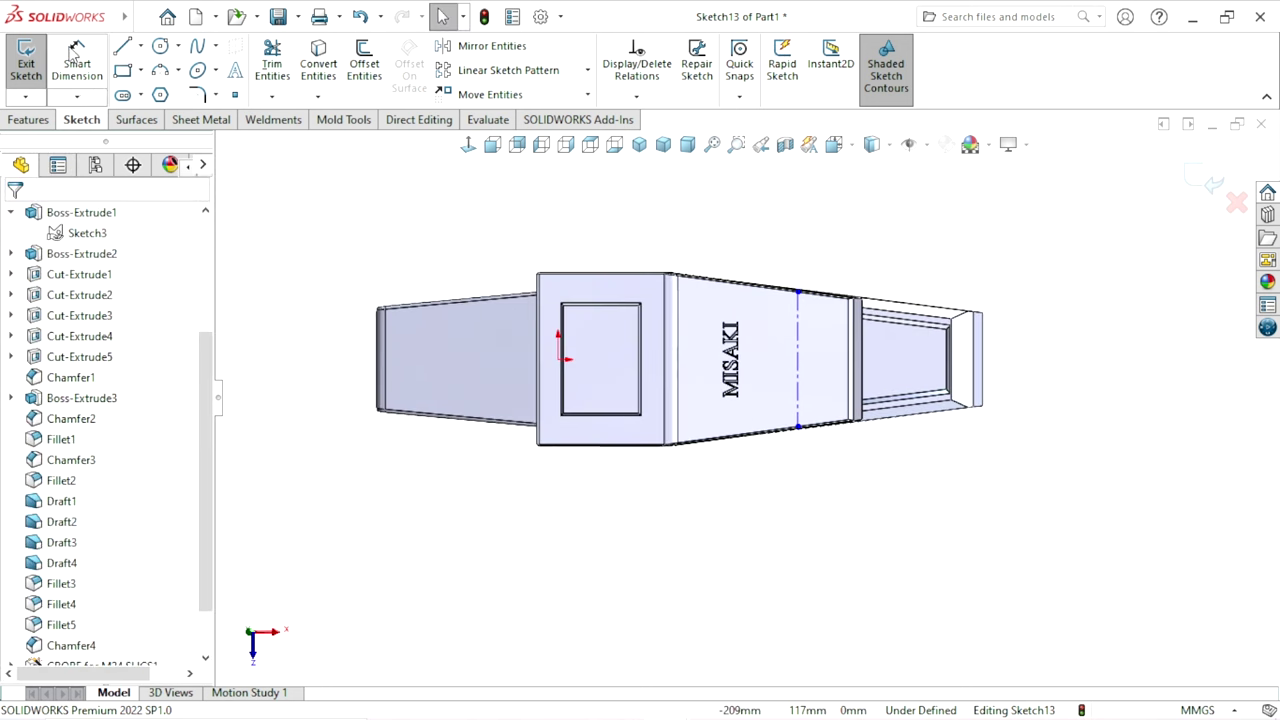
Dimension the centerline 147 mm from the origin.
click(77, 62)
click(558, 358)
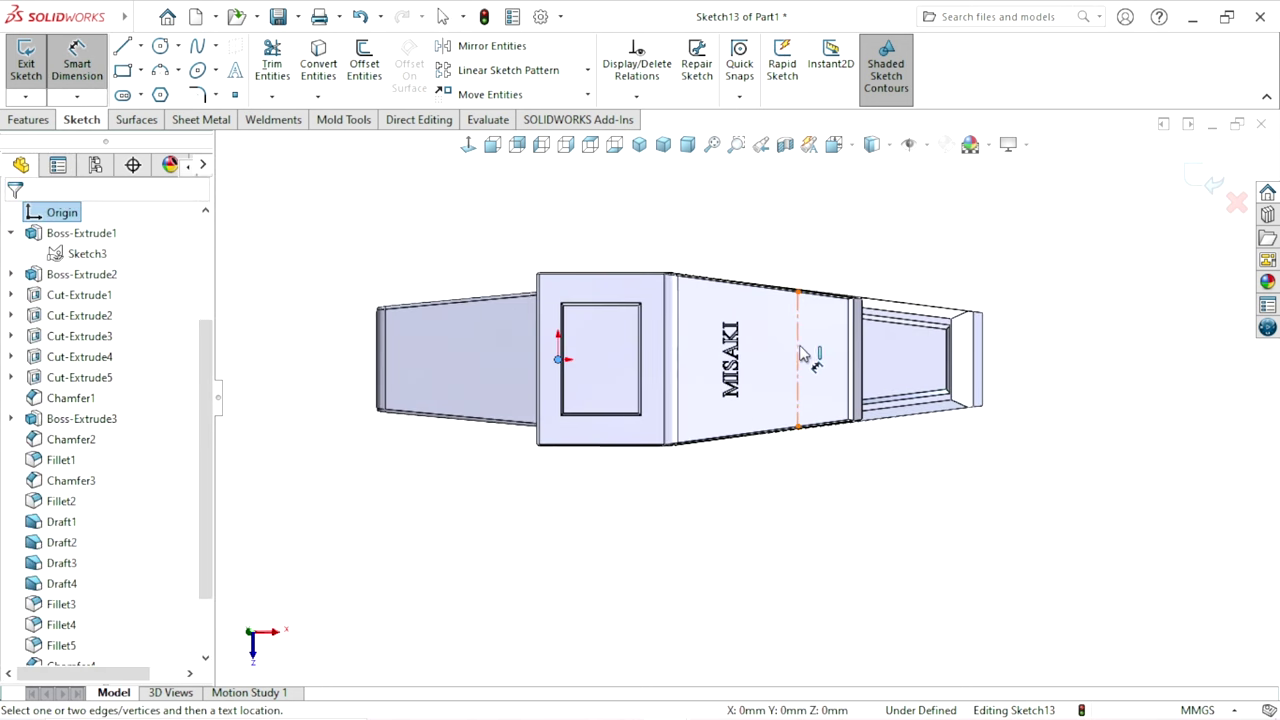
click(797, 305)
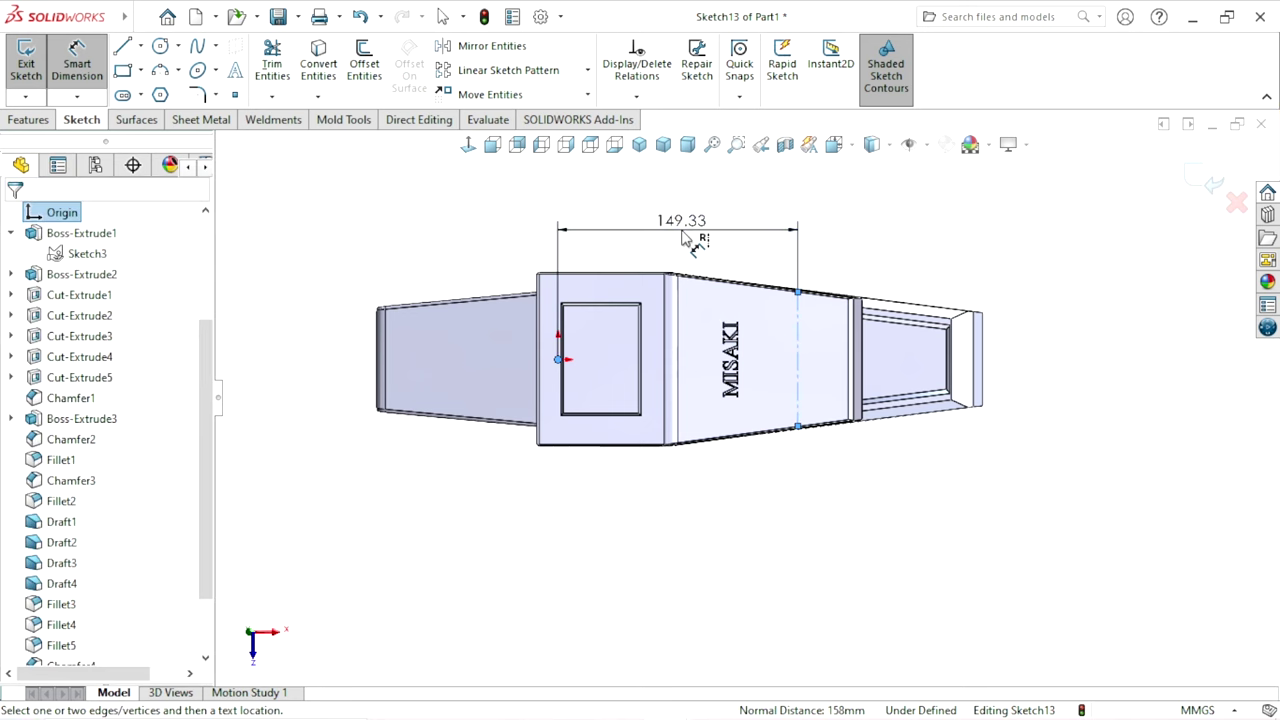
click(683, 237)
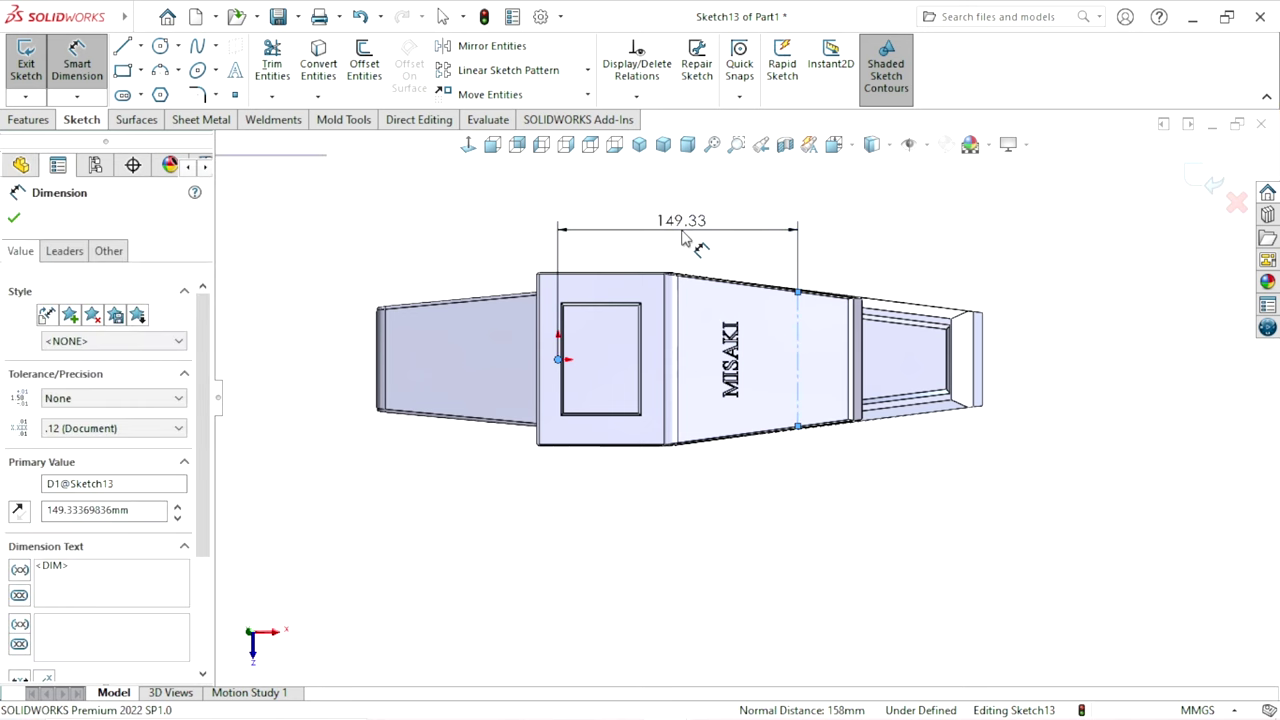
text(147)
key(Return)
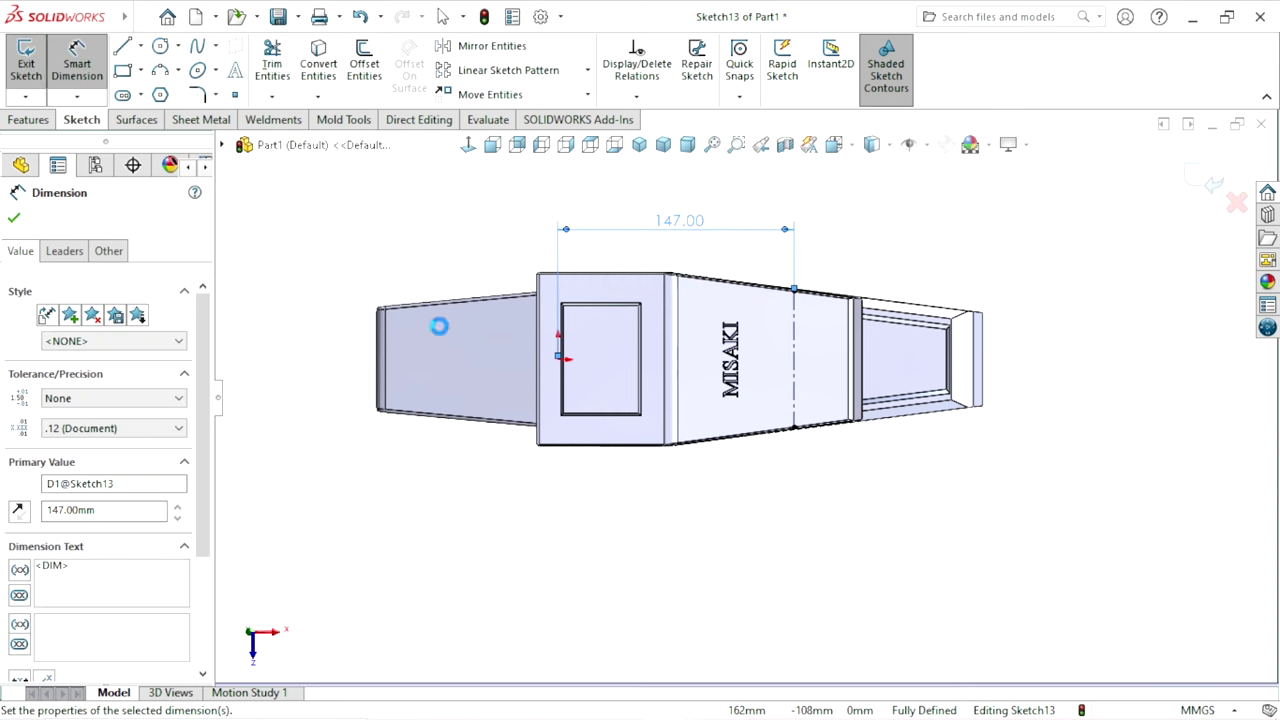
key(Escape)
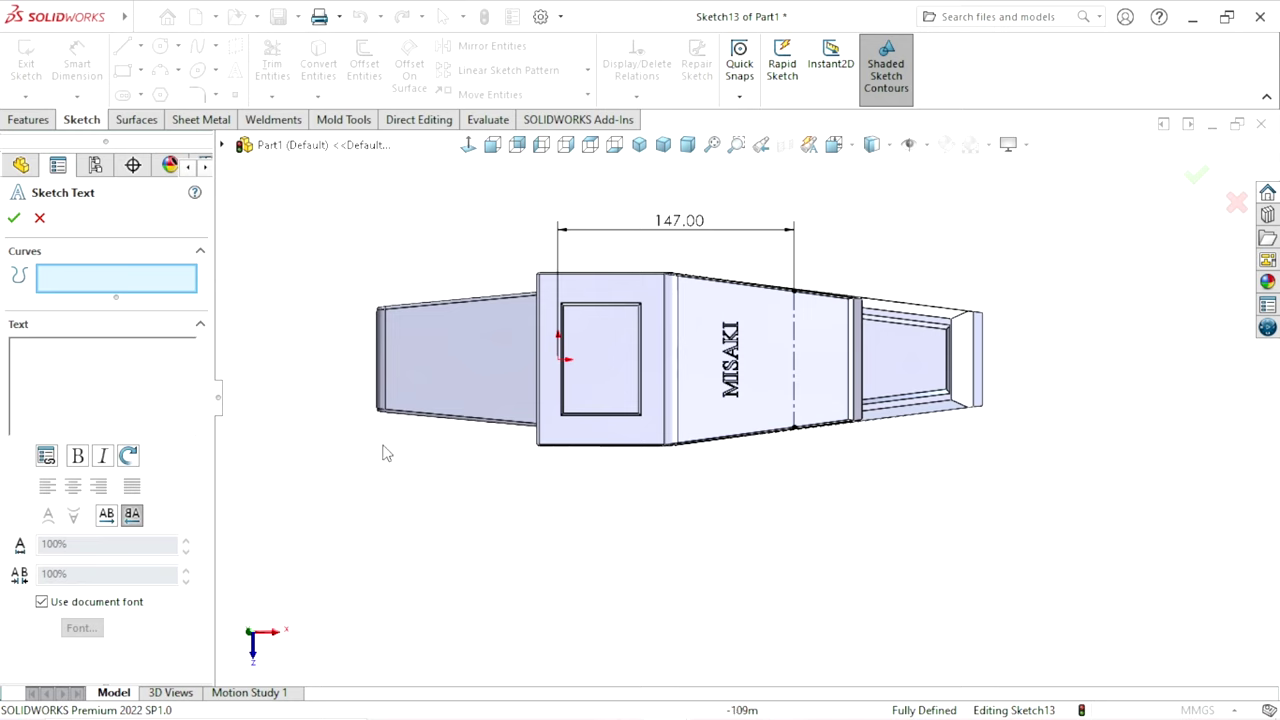
Place 2713-9037 text along the centerline in Times New Roman, not the document font.
click(797, 372)
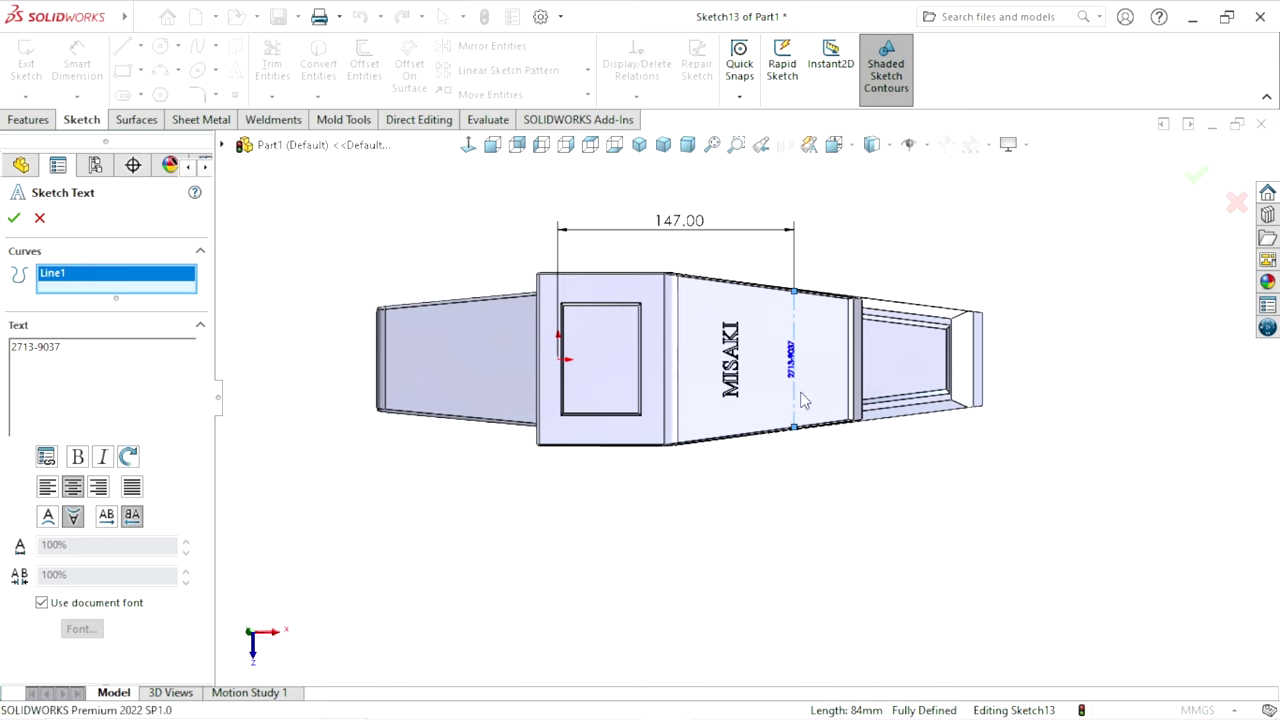
click(42, 603)
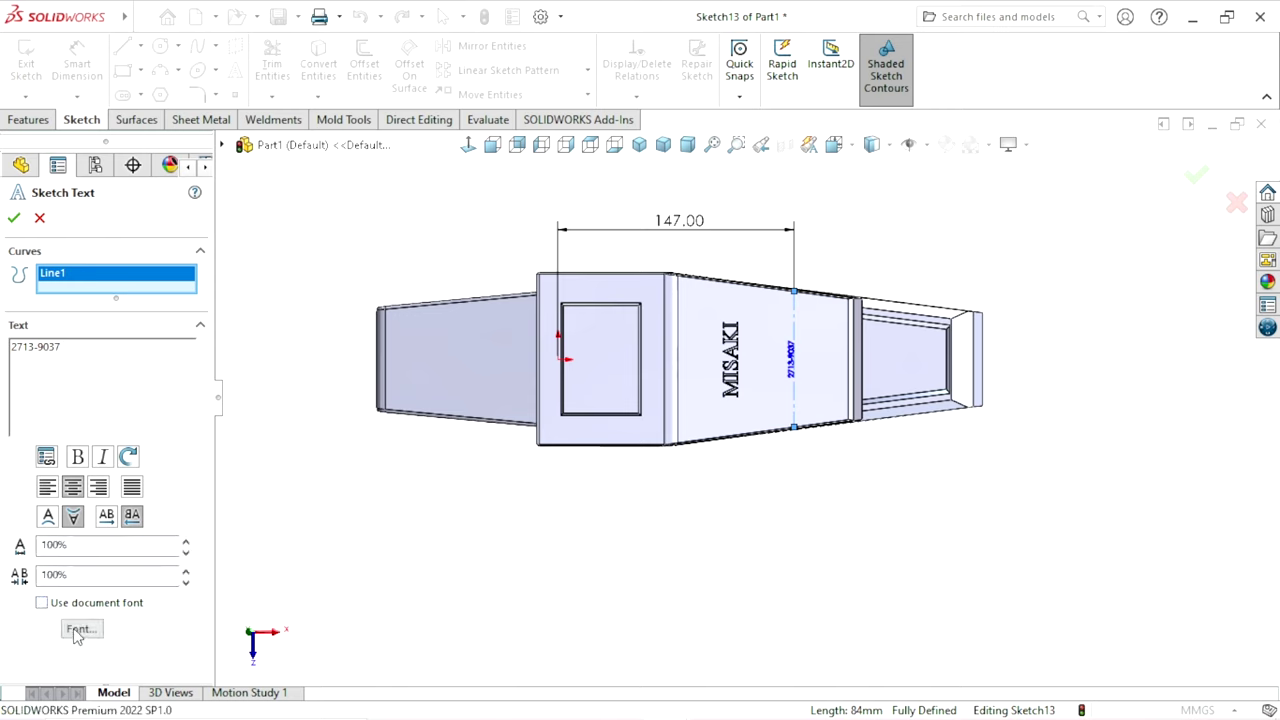
click(90, 629)
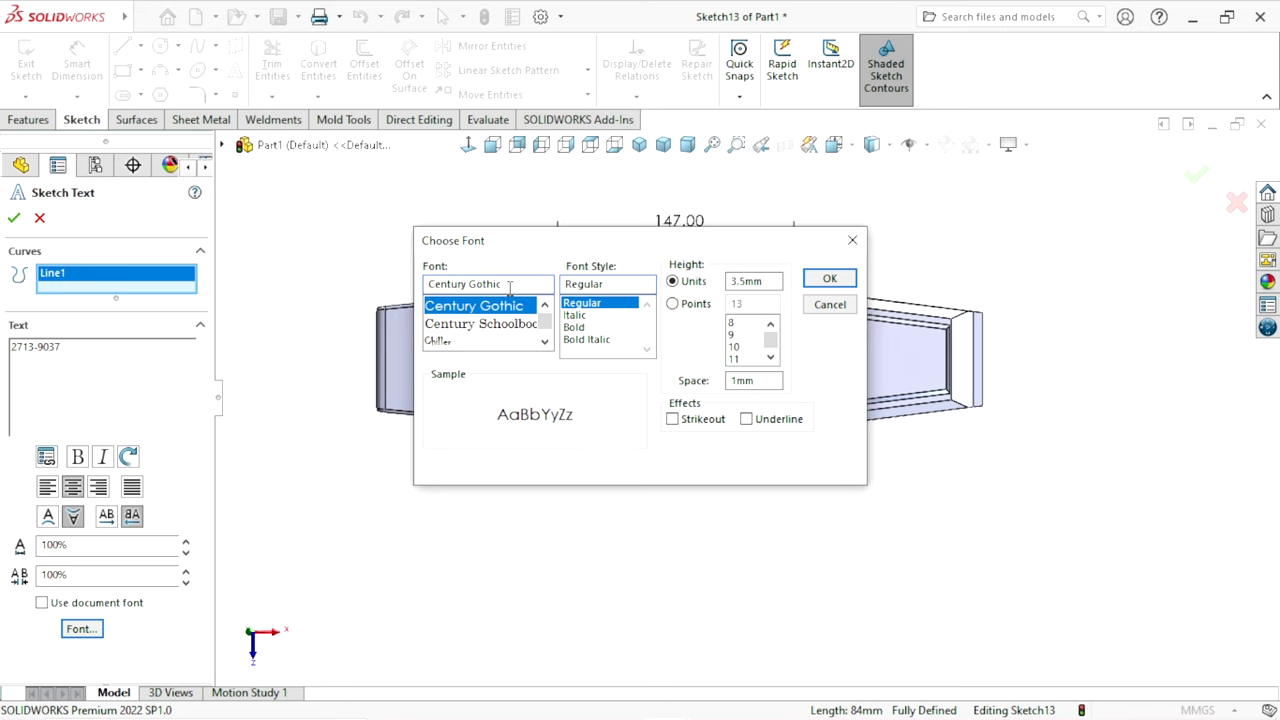
drag(509, 287, 390, 296)
text(T)
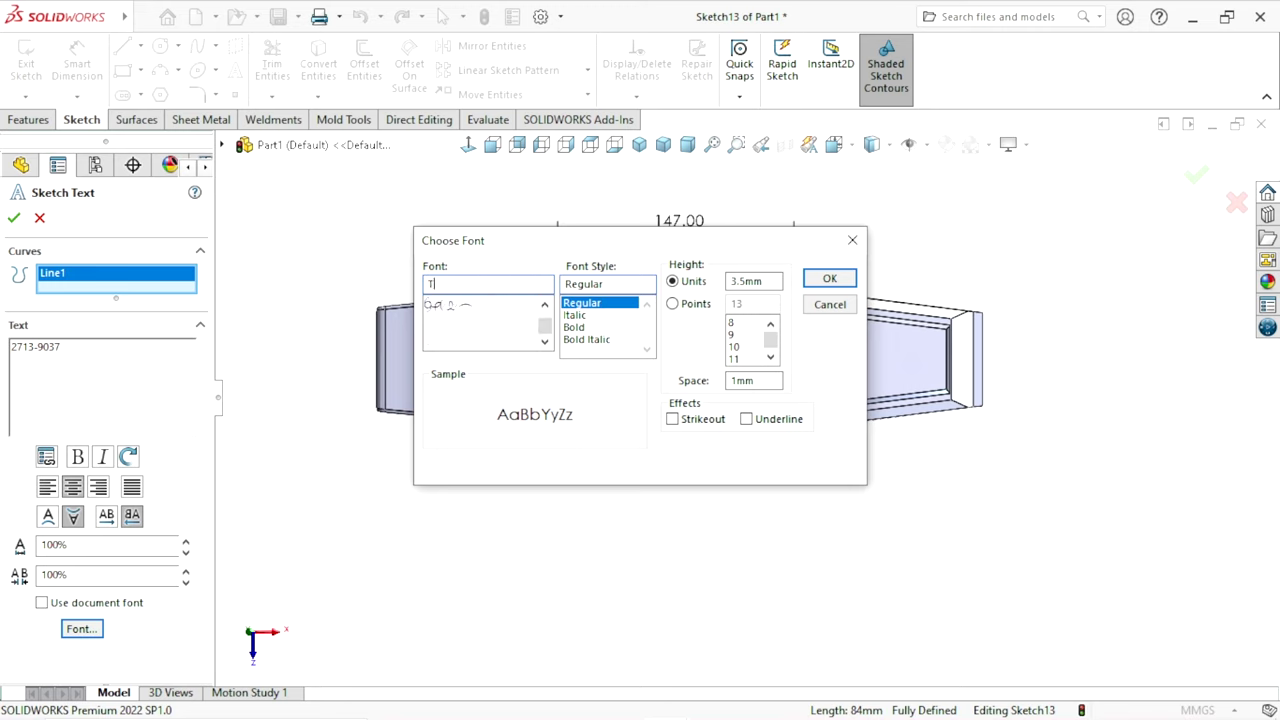
text(im)
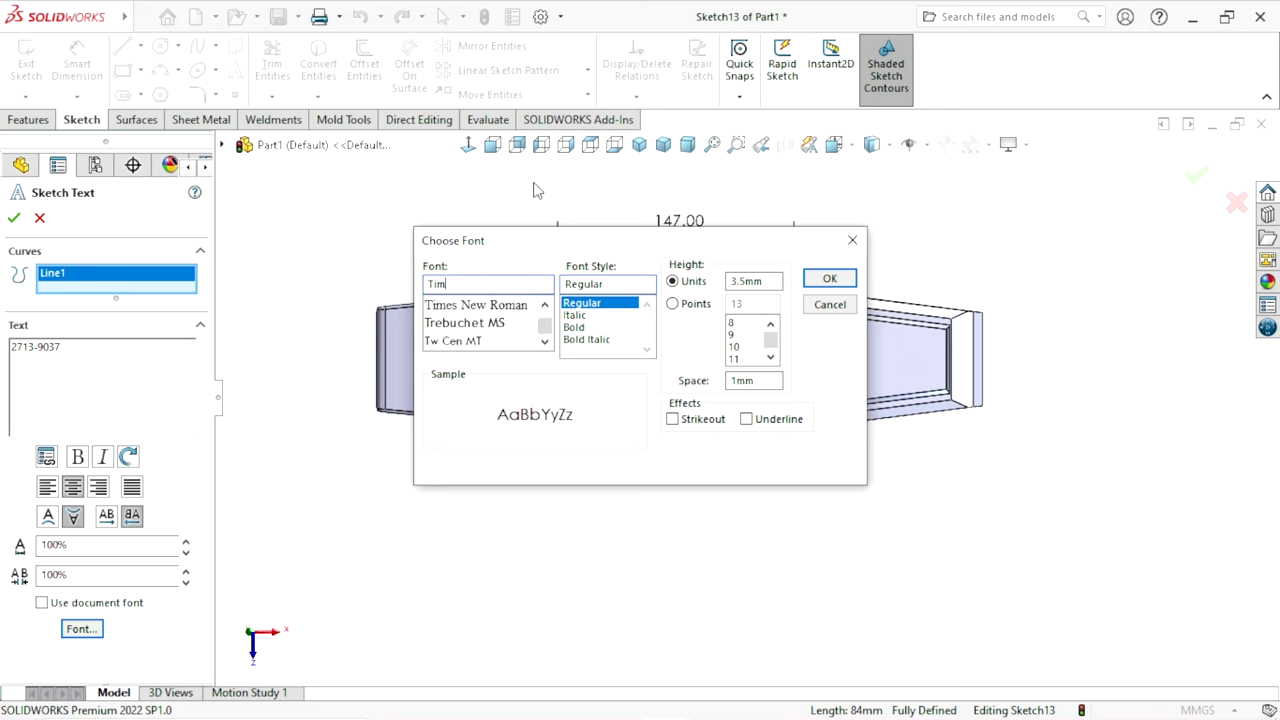
click(493, 310)
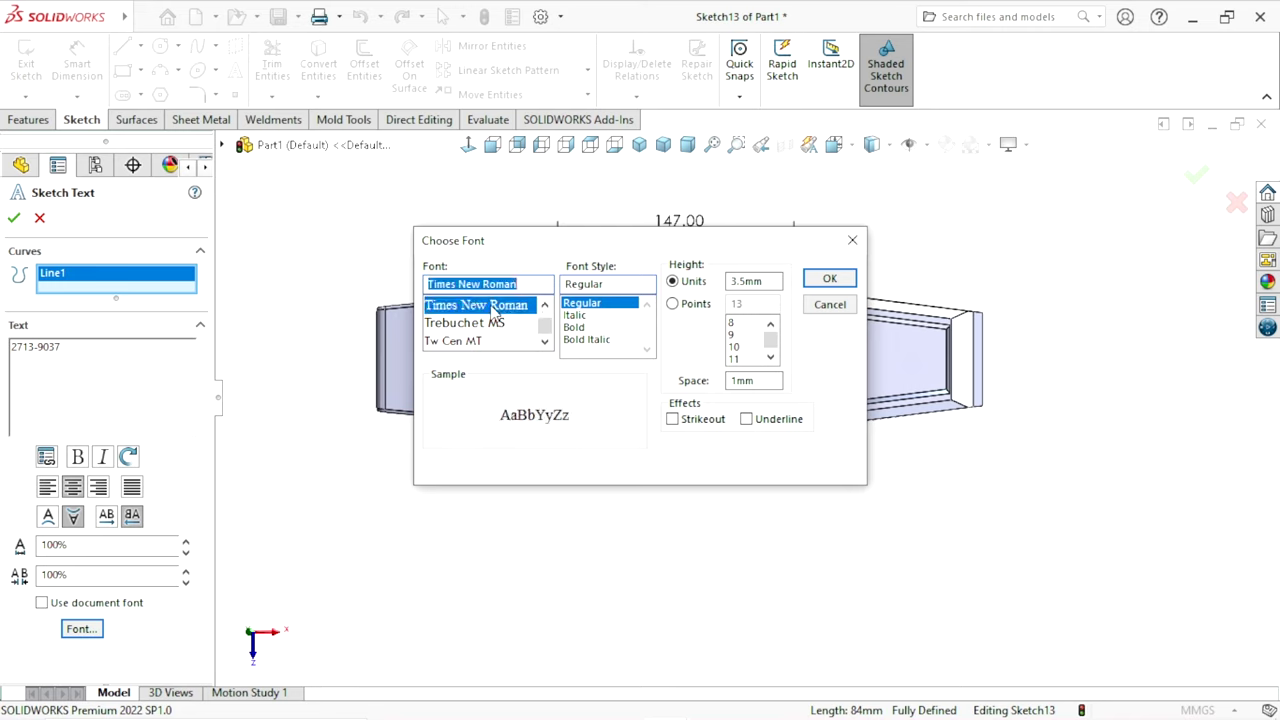
Set the 2713-9037 text to 48 points and commit the sketch text.
click(672, 306)
click(771, 357)
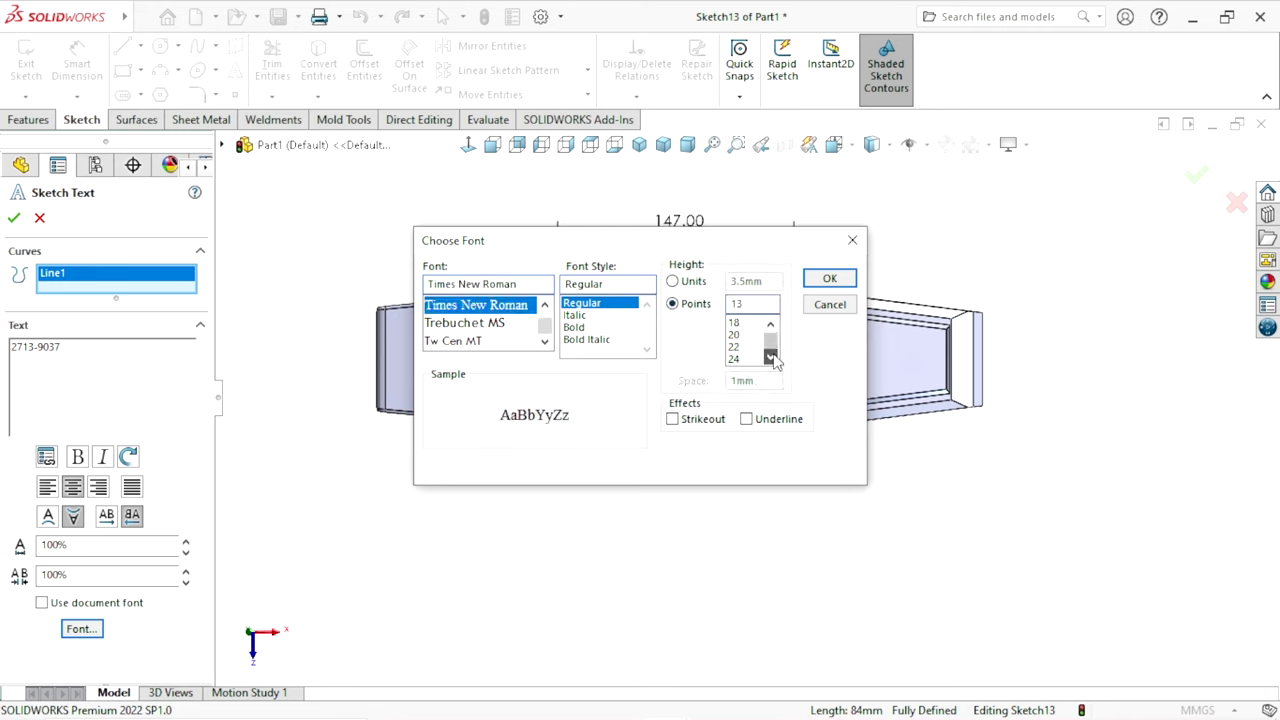
click(771, 357)
click(735, 348)
click(829, 278)
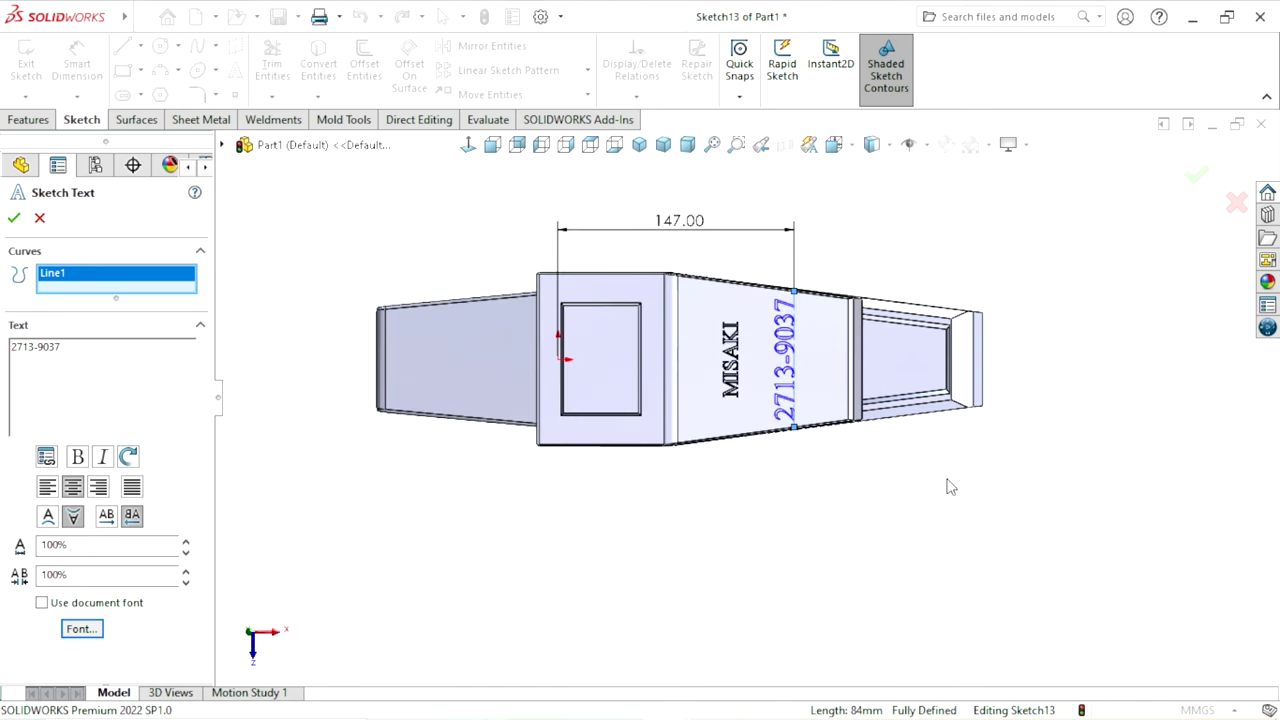
click(14, 217)
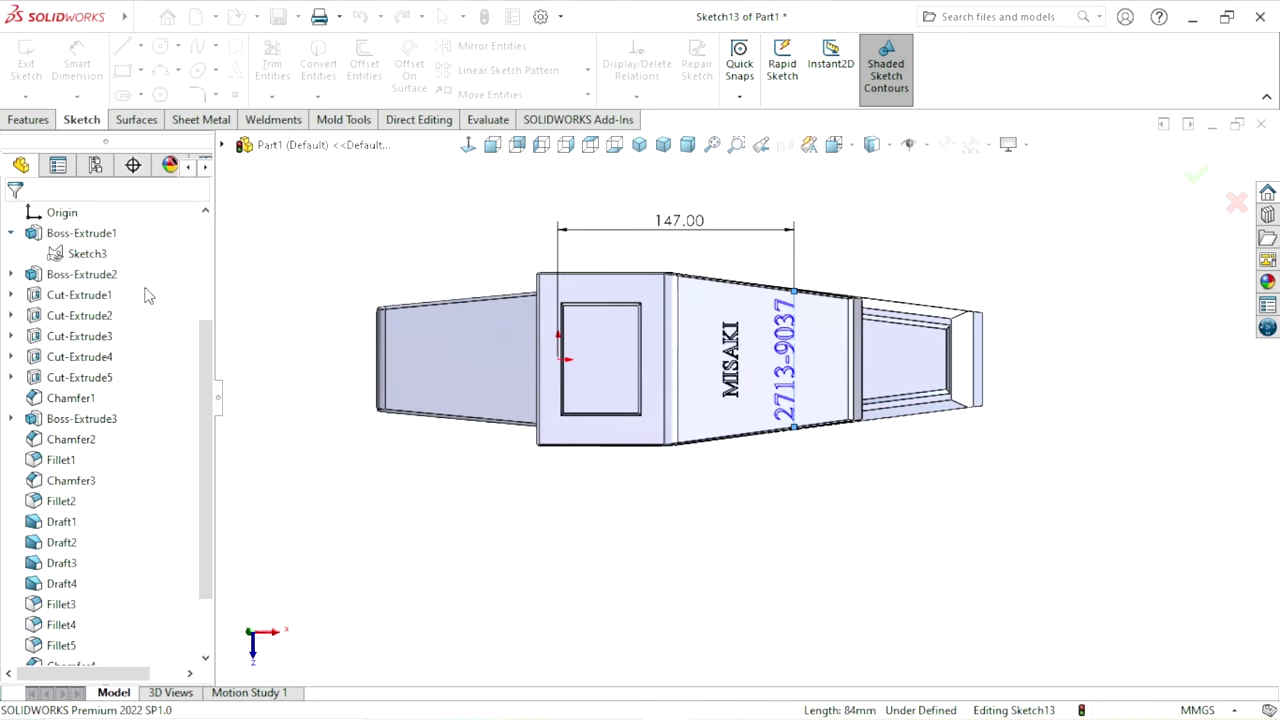
Exit the sketch and wrap the 2713-9037 text onto the sloped face as Wrap2.
click(1199, 188)
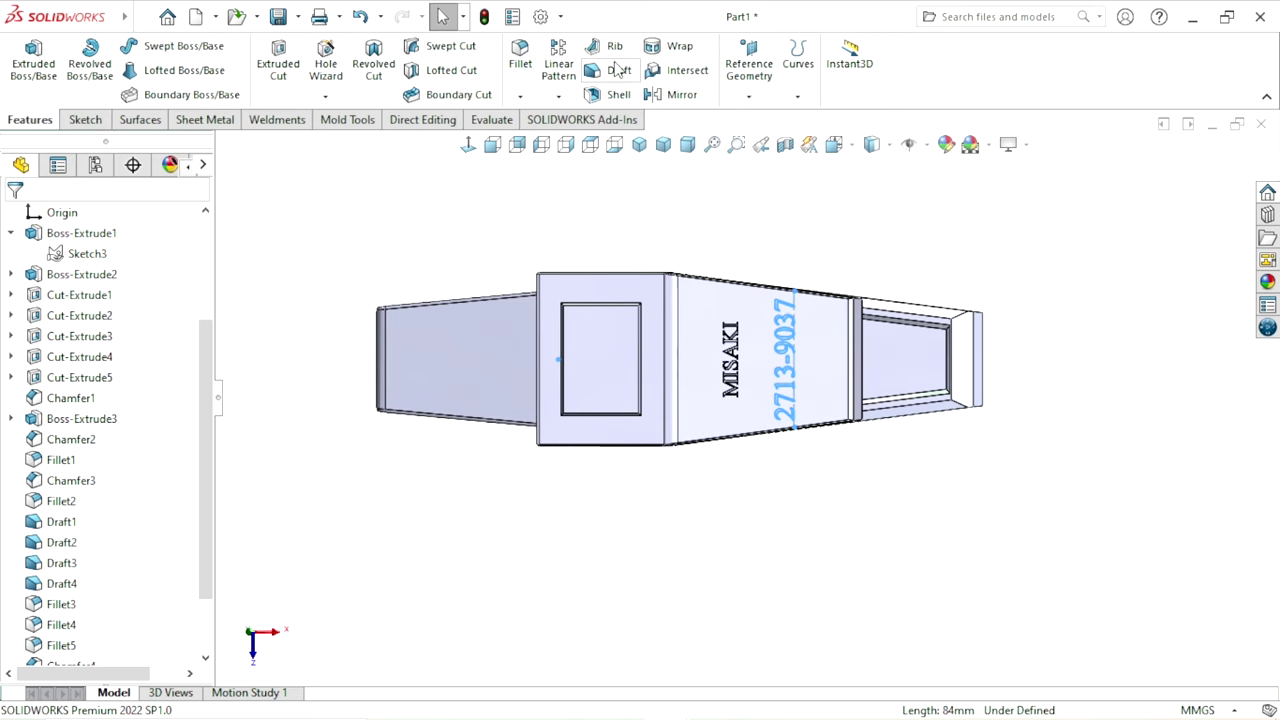
click(679, 52)
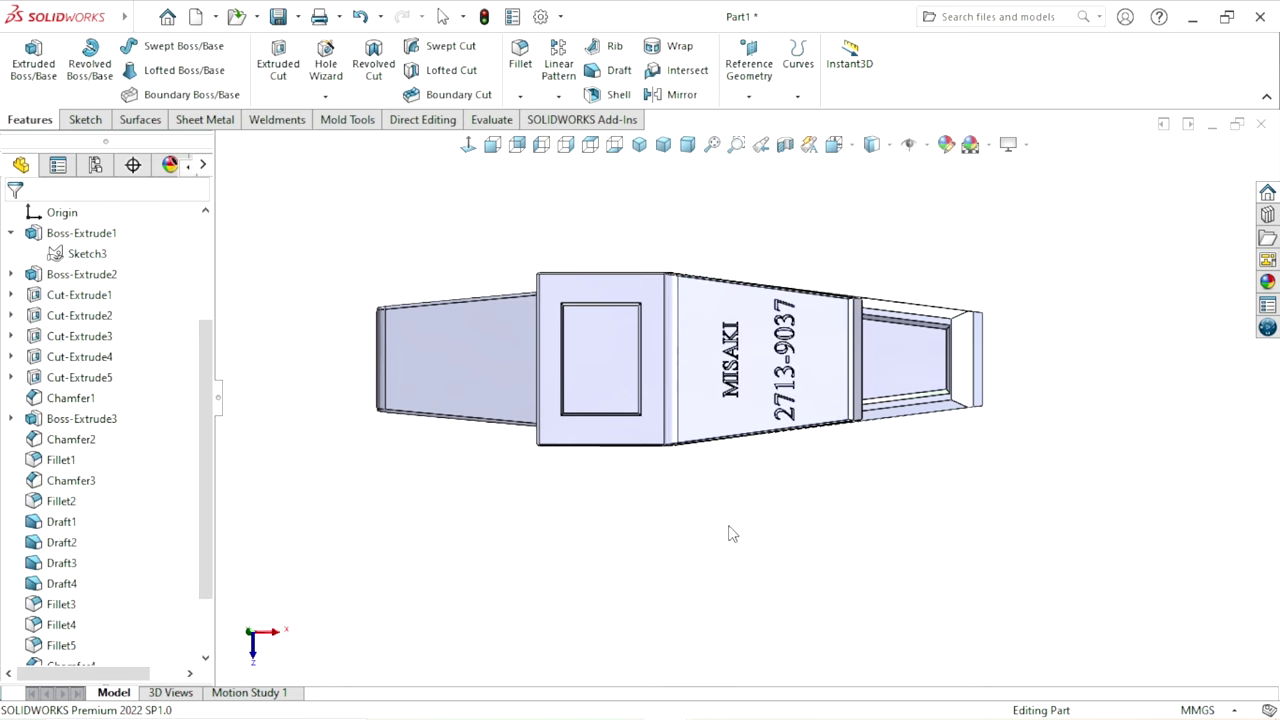
key(ctrl+7)
Orbit the model and view the lettered sloped face Normal To.
mouse_move(731, 462)
middle_down()
mouse_move(826, 284)
mouse_move(818, 346)
middle_up()
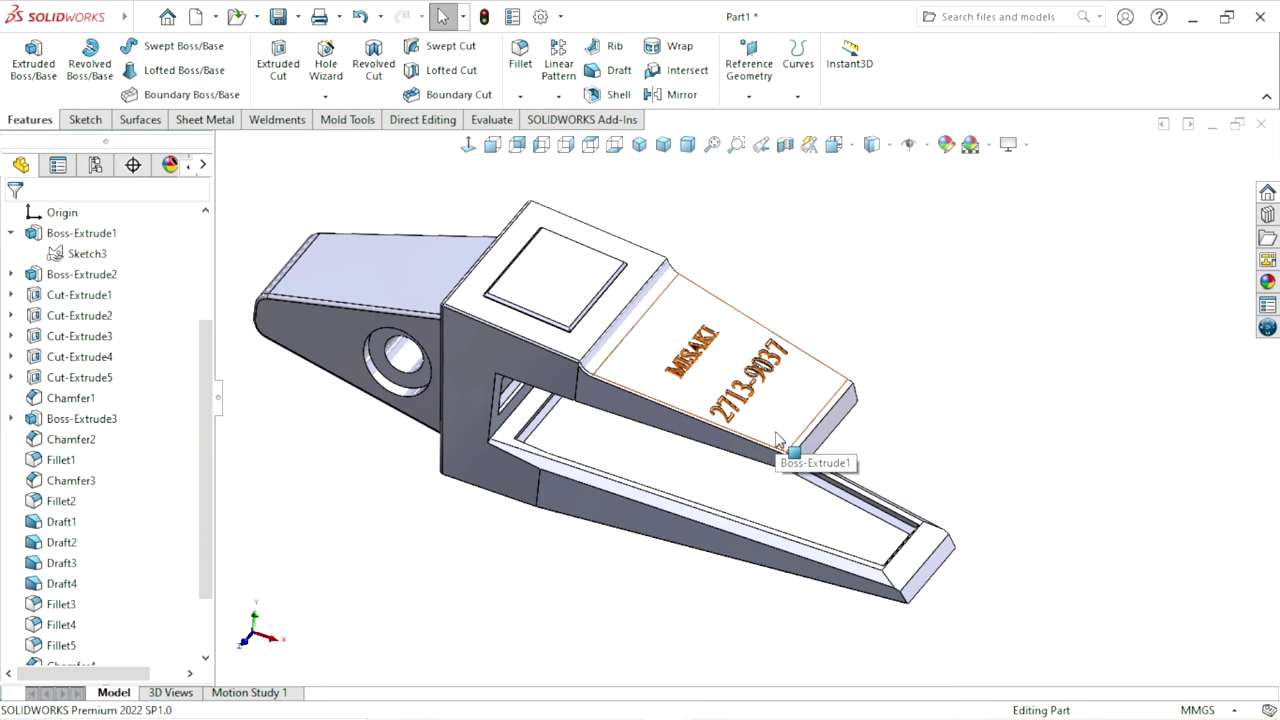
mouse_move(778, 440)
middle_down()
mouse_move(712, 516)
mouse_move(734, 457)
middle_up()
scroll(770, 322, down, 2)
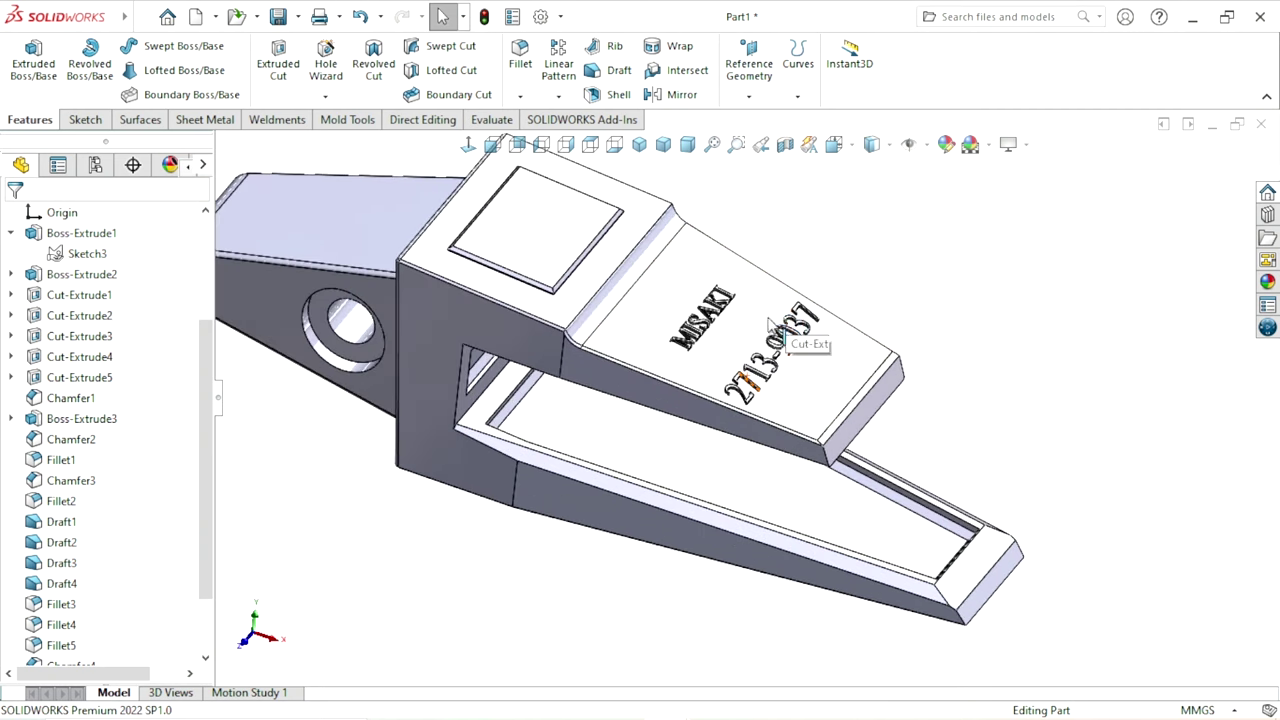
click(772, 324)
click(823, 271)
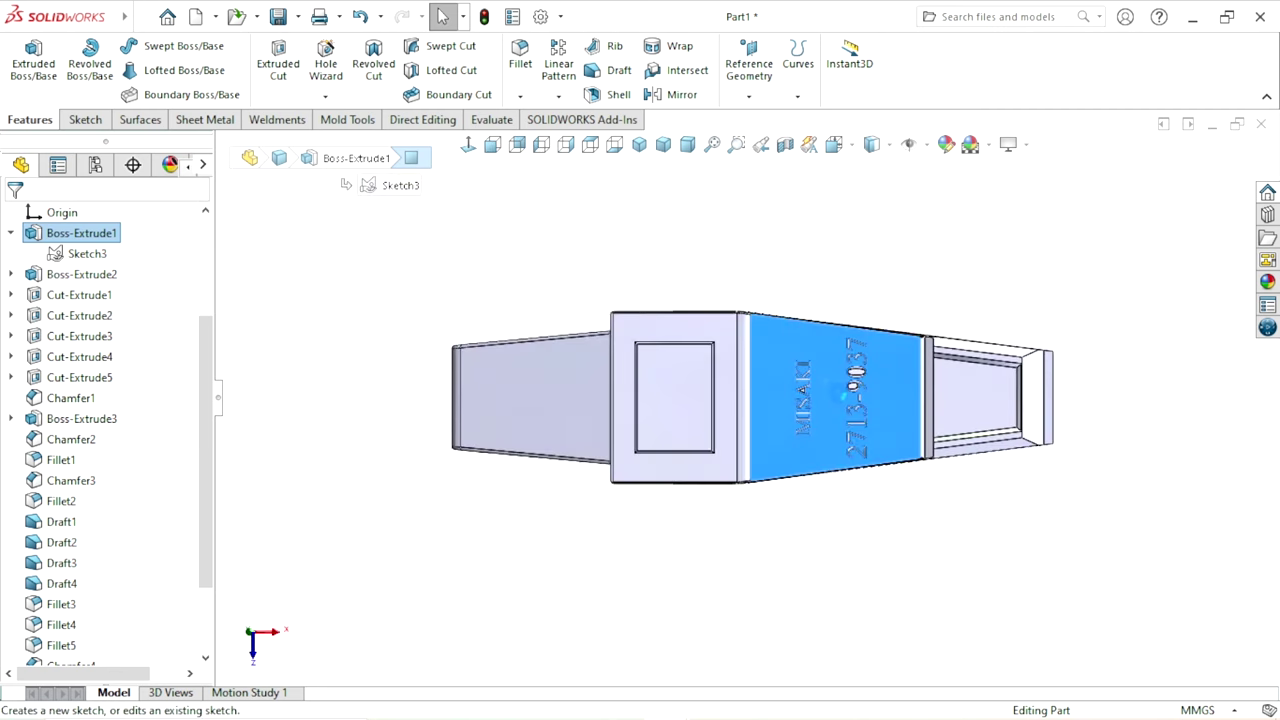
Draw a corner rectangle enclosing the MISAKI text on the sloped face.
scroll(845, 400, down, 2)
scroll(850, 420, down, 2)
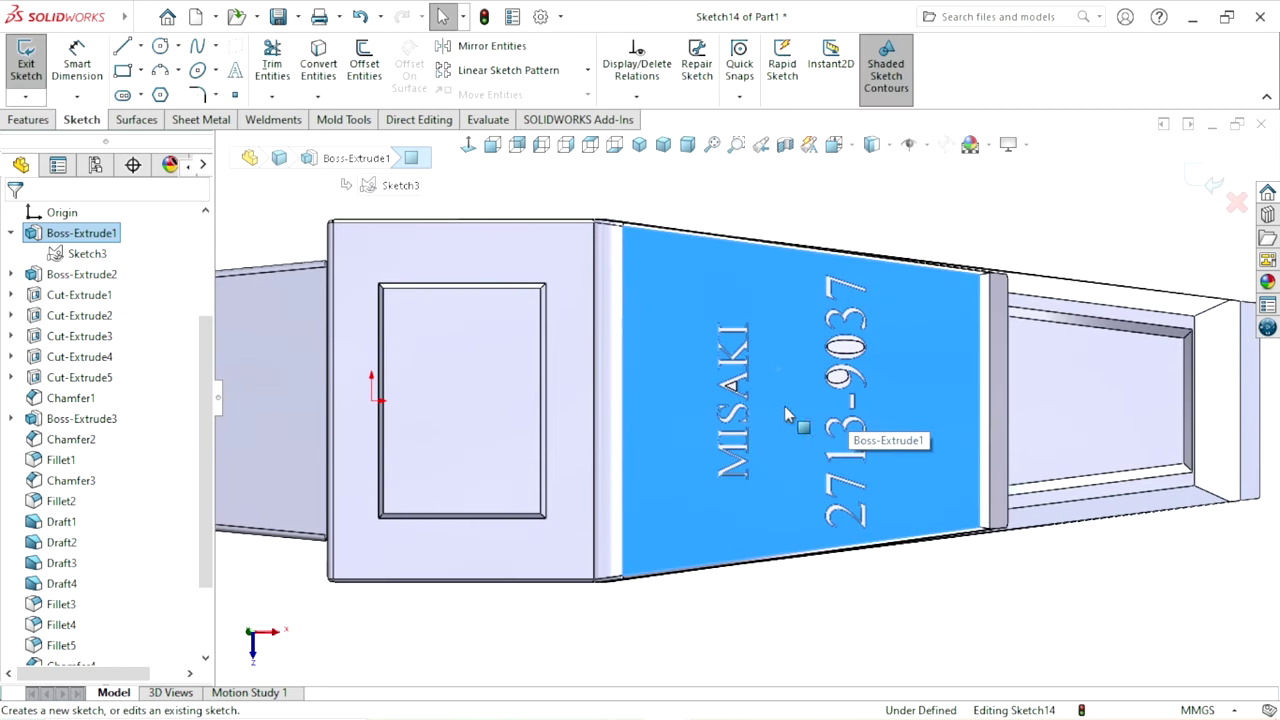
click(122, 69)
click(680, 292)
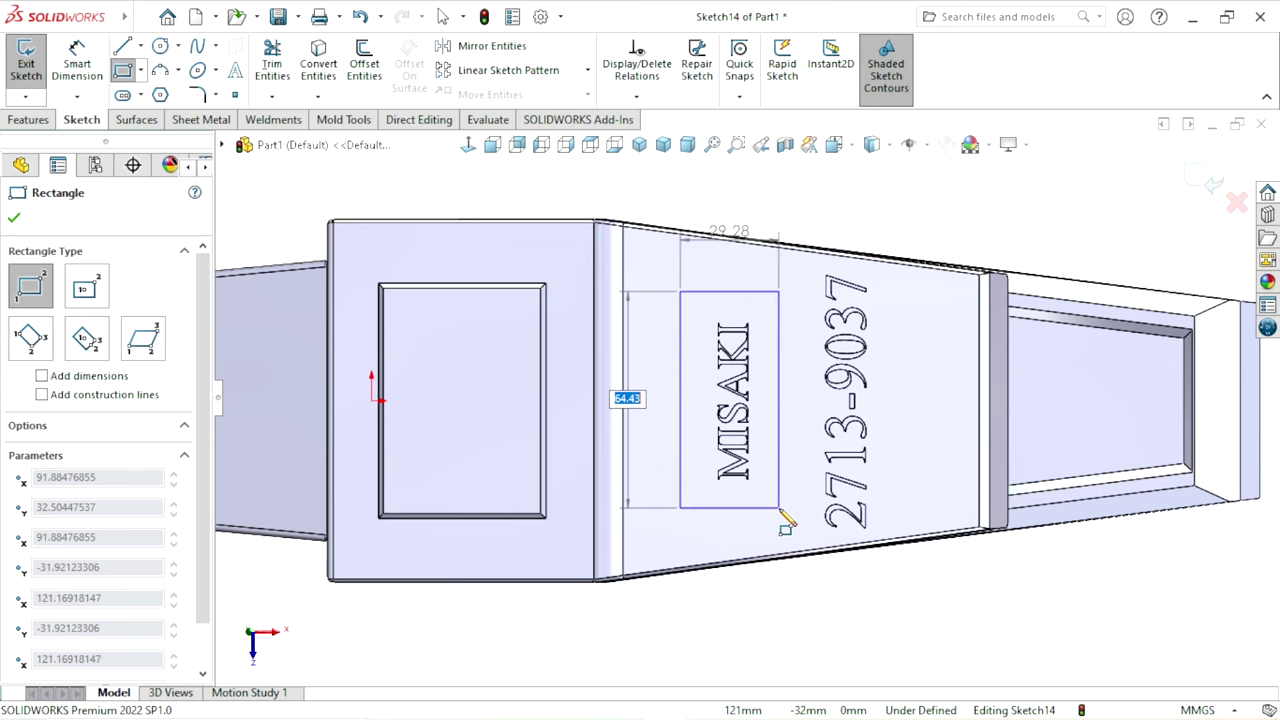
click(780, 508)
right_click(822, 228)
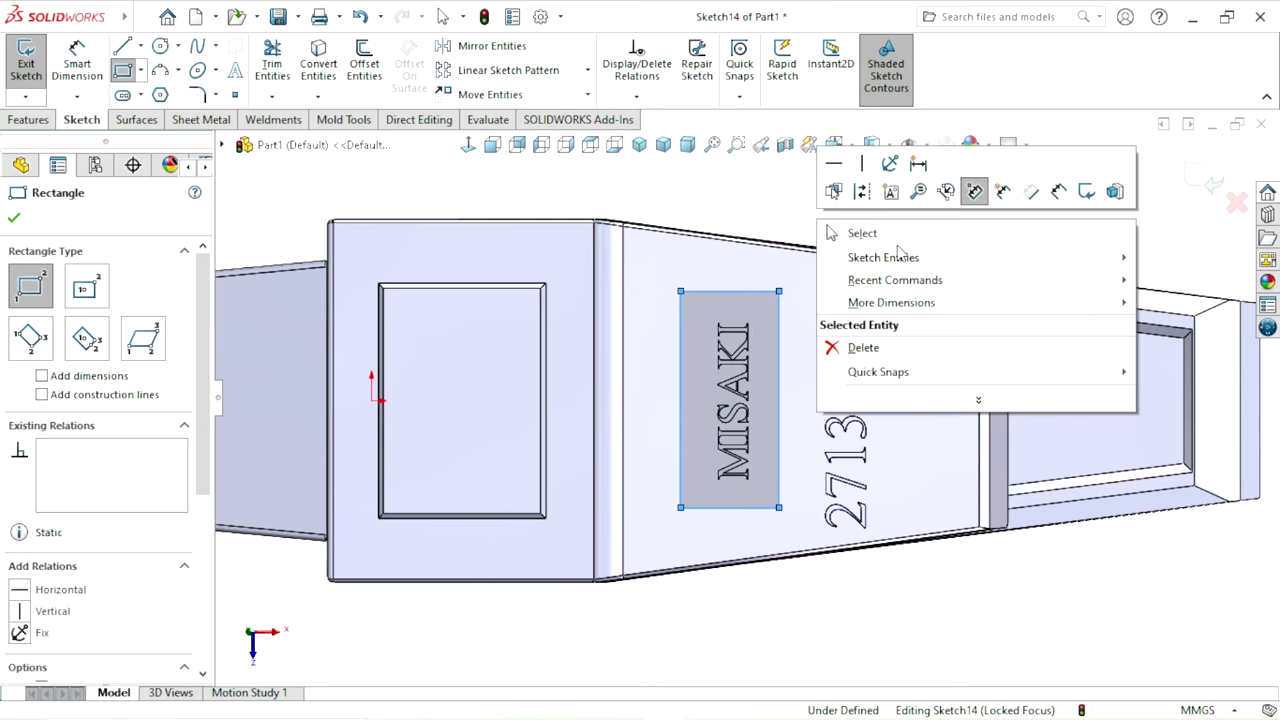
click(840, 231)
scroll(830, 420, up, 2)
scroll(600, 340, down, 1)
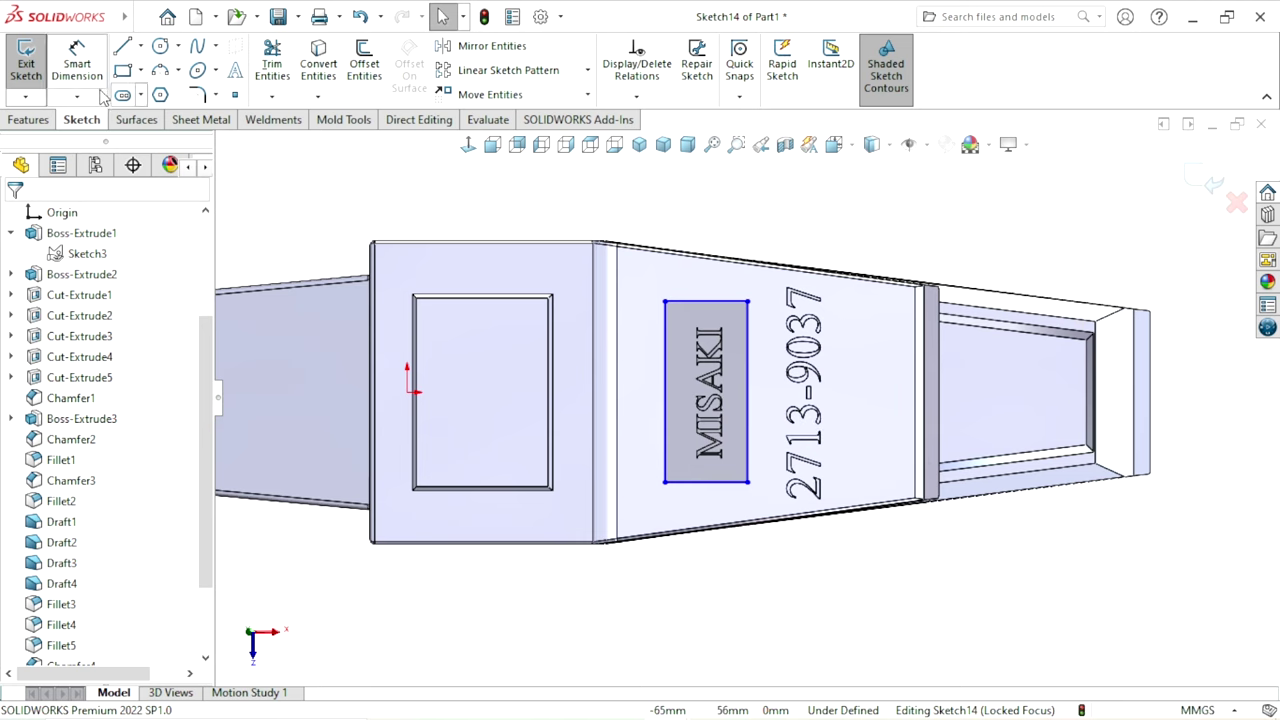
Dimension the rectangle 30 mm wide and 54 mm tall.
click(716, 301)
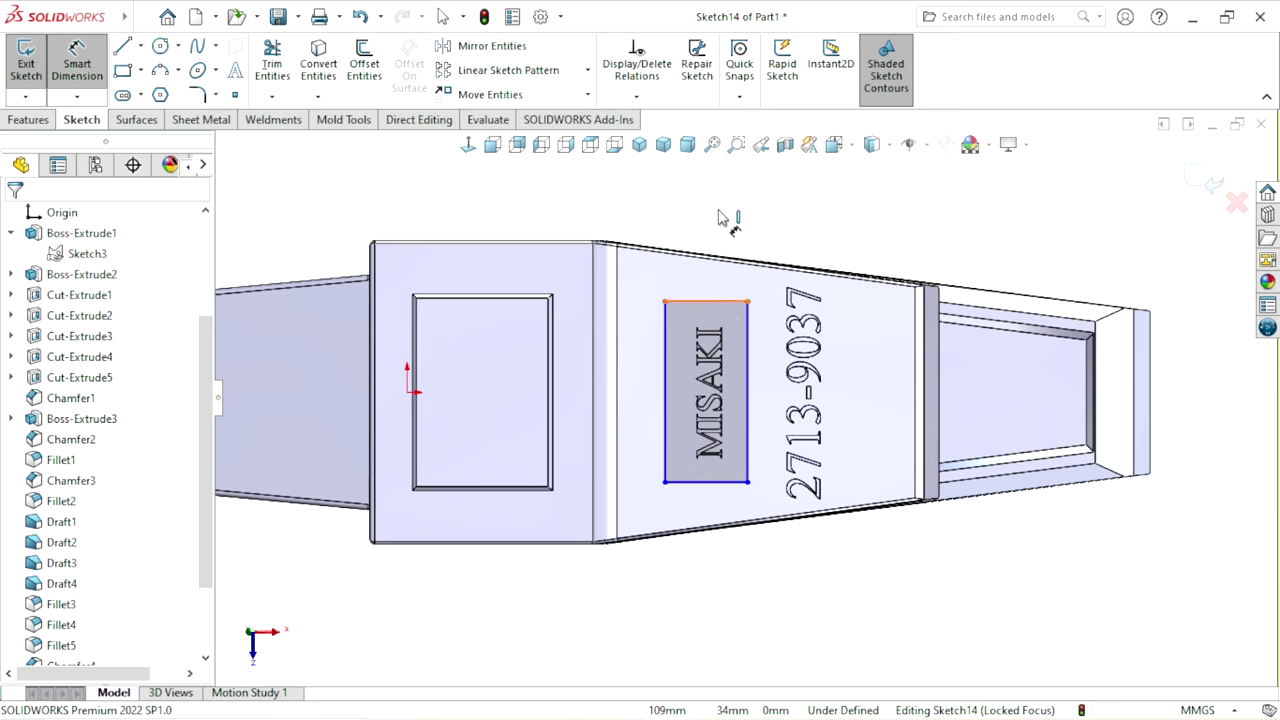
click(716, 221)
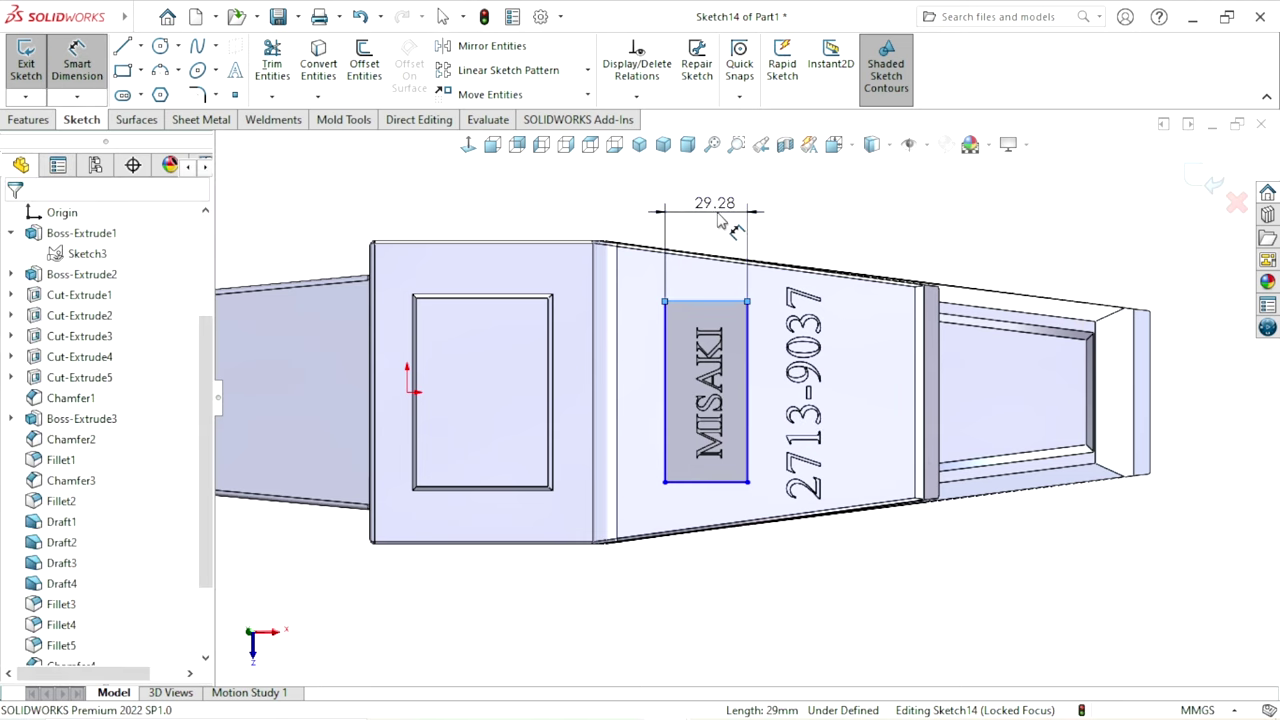
text(30)
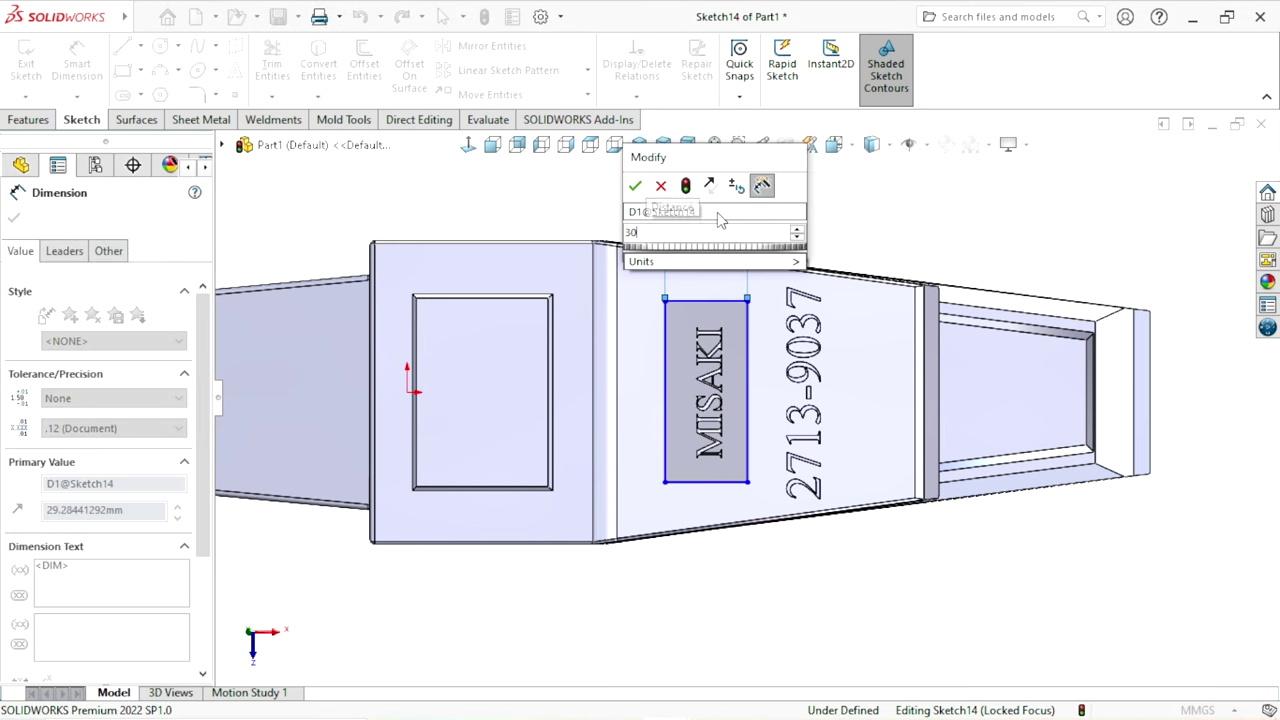
key(Return)
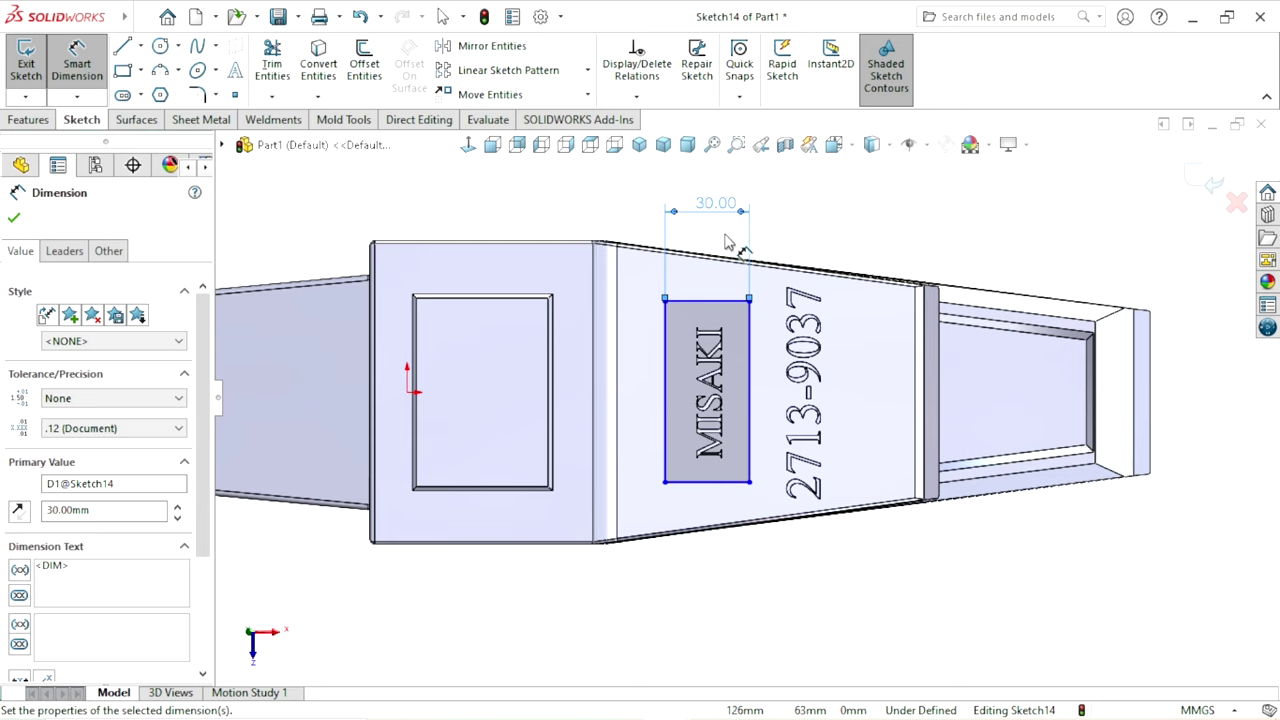
click(664, 412)
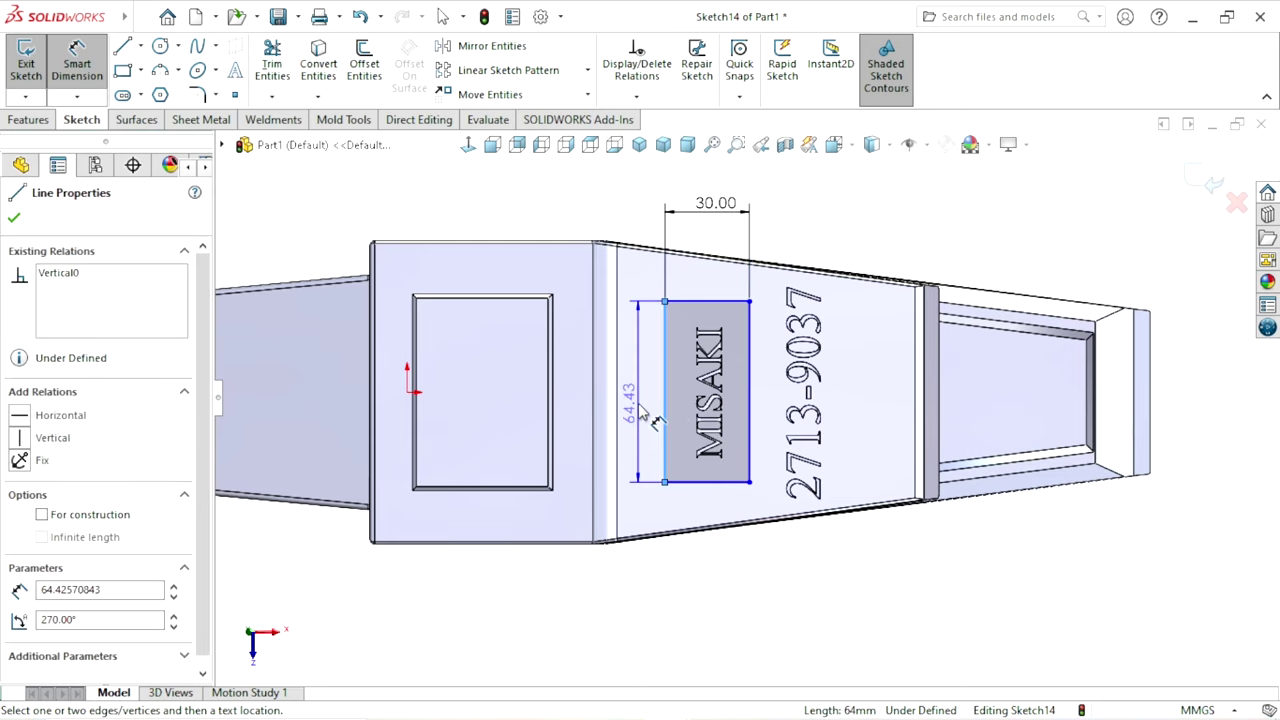
click(641, 411)
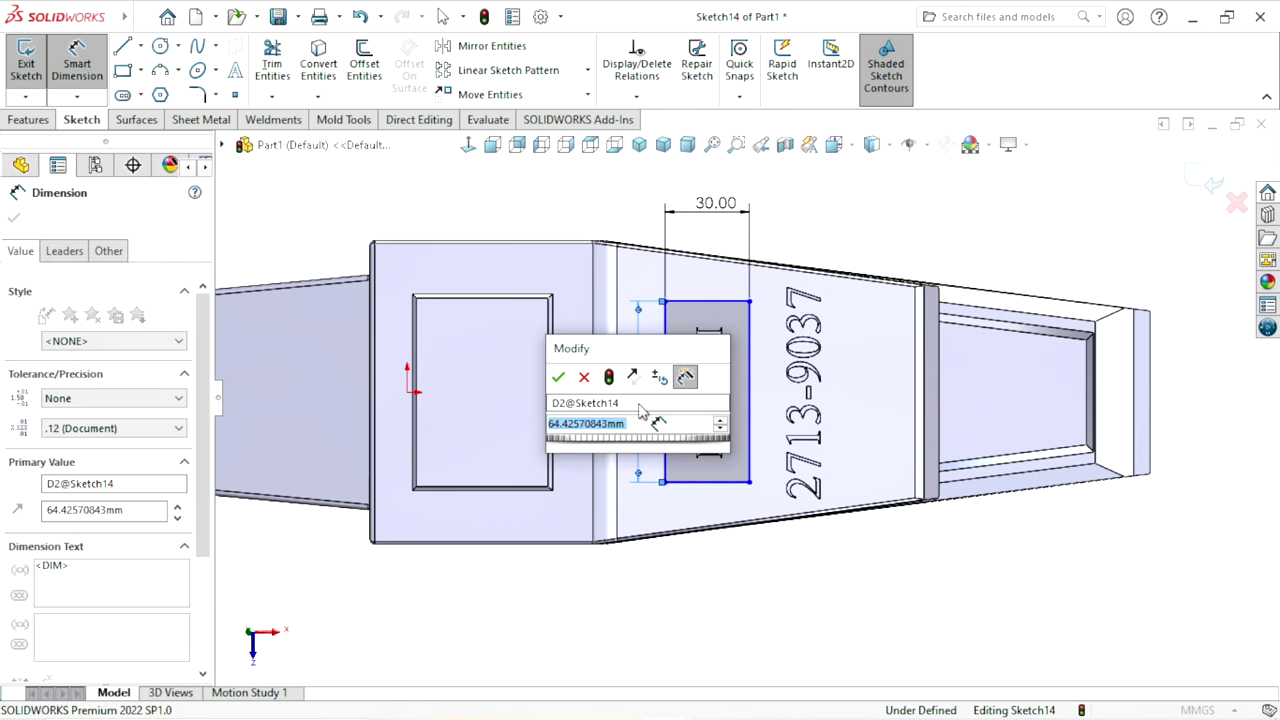
text(55)
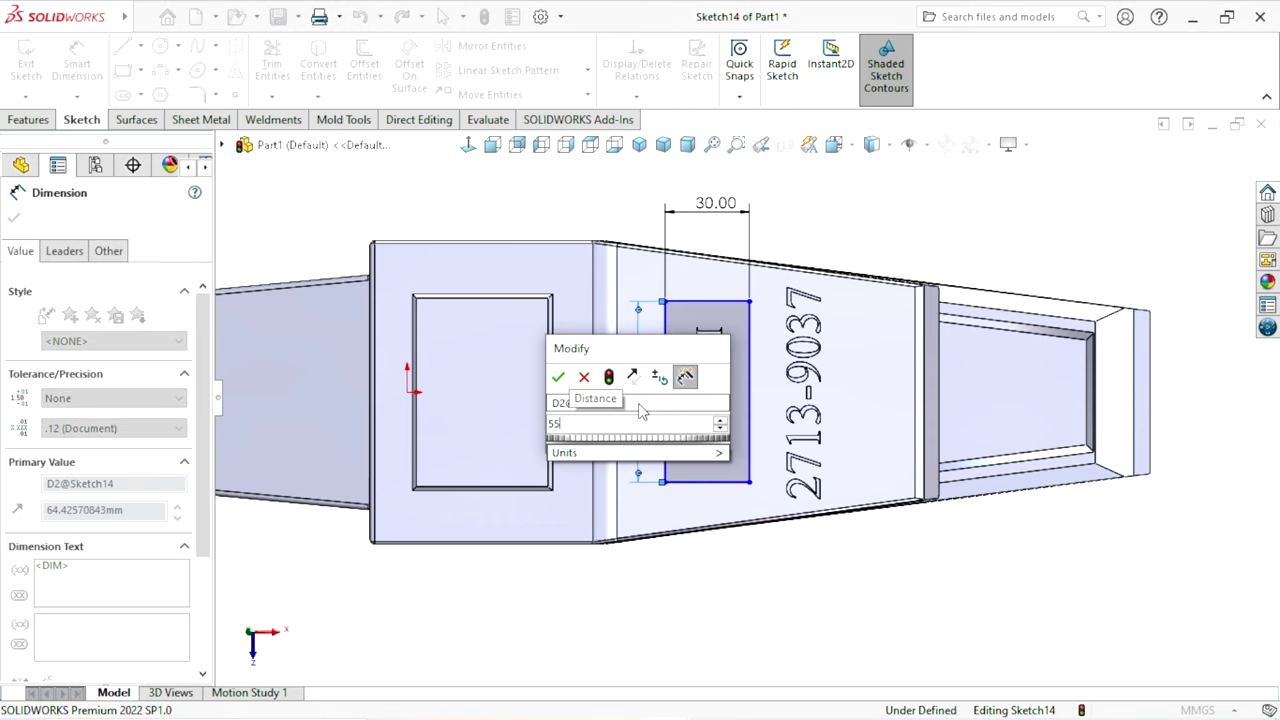
text(4)
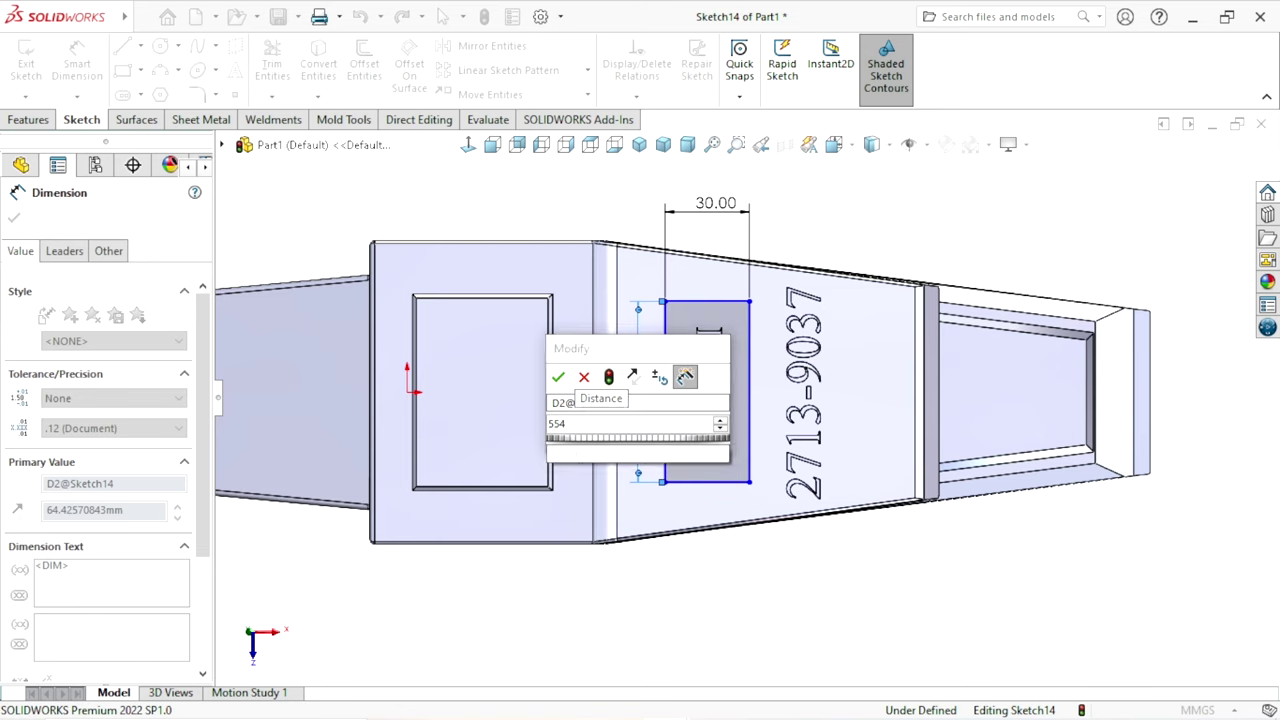
key(Escape)
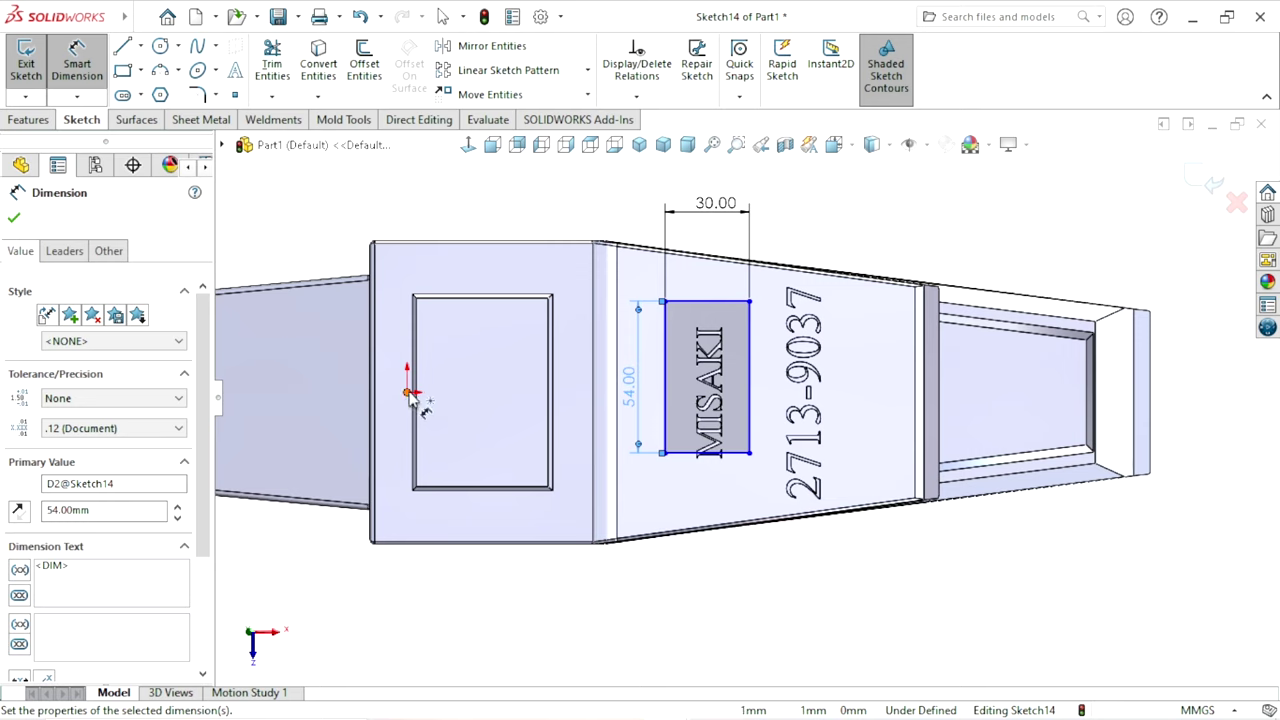
key(Escape)
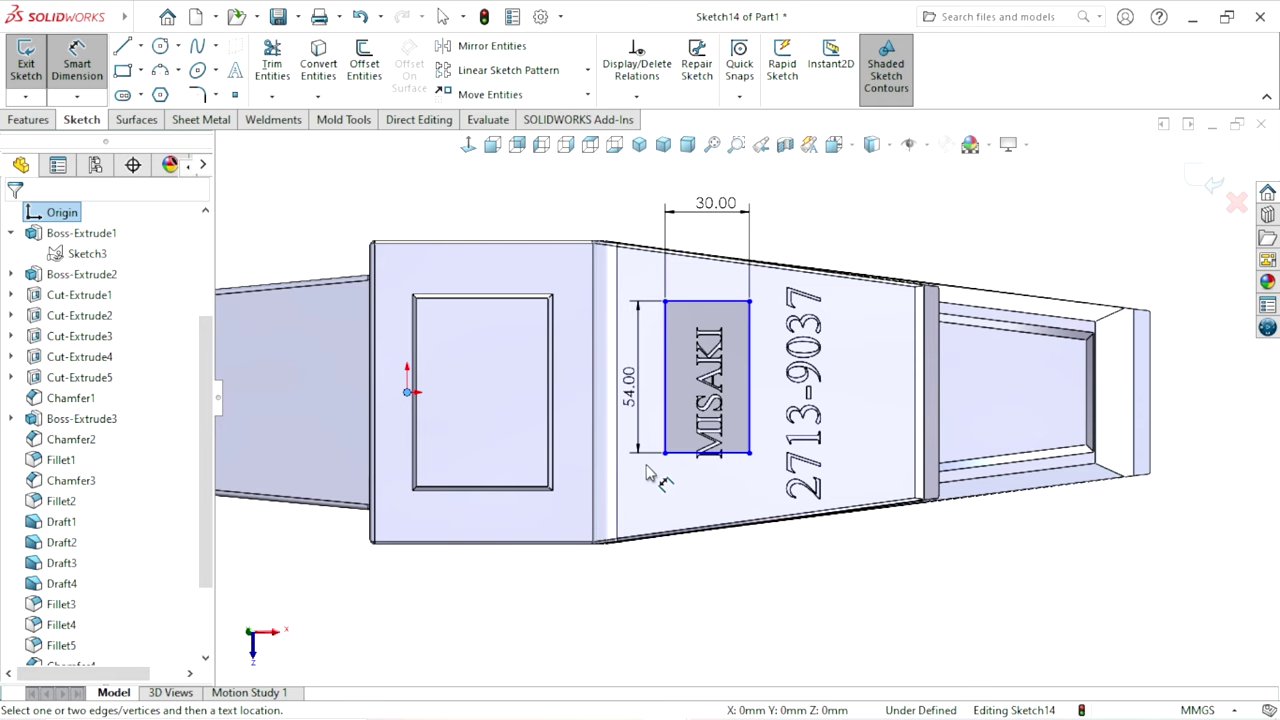
Place the rectangle's left edge 92 mm from the origin.
click(664, 435)
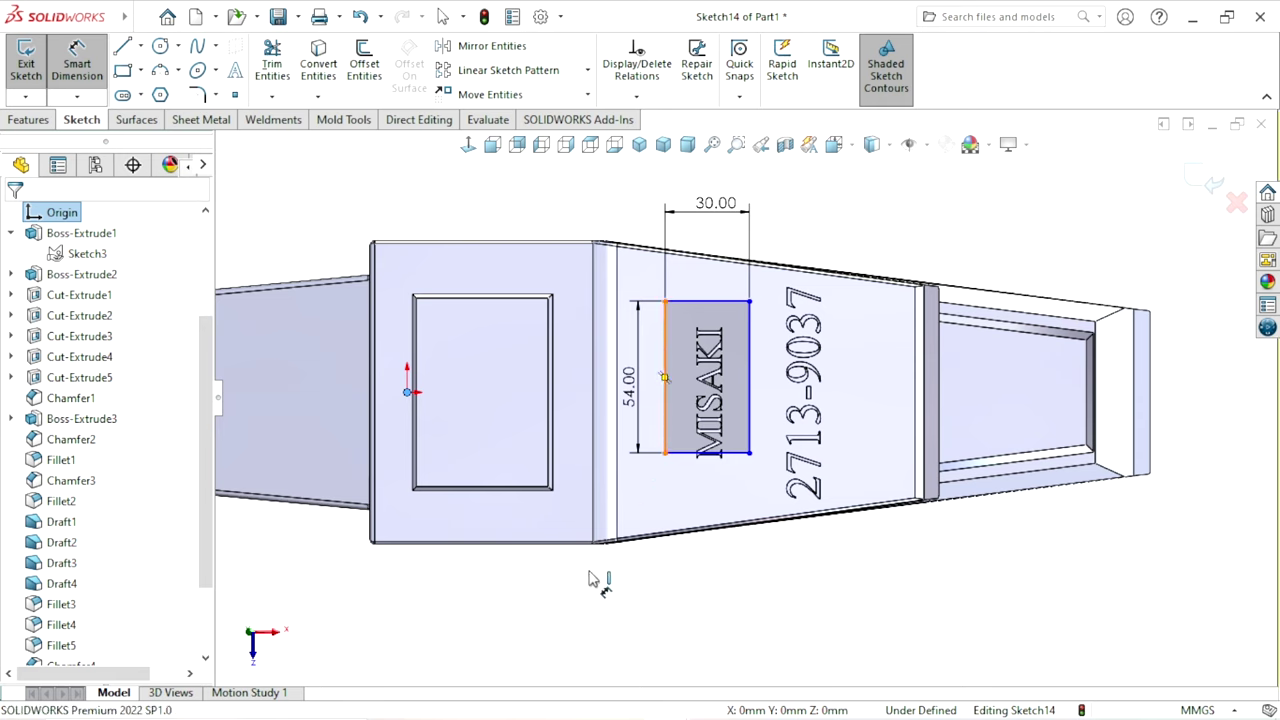
click(590, 578)
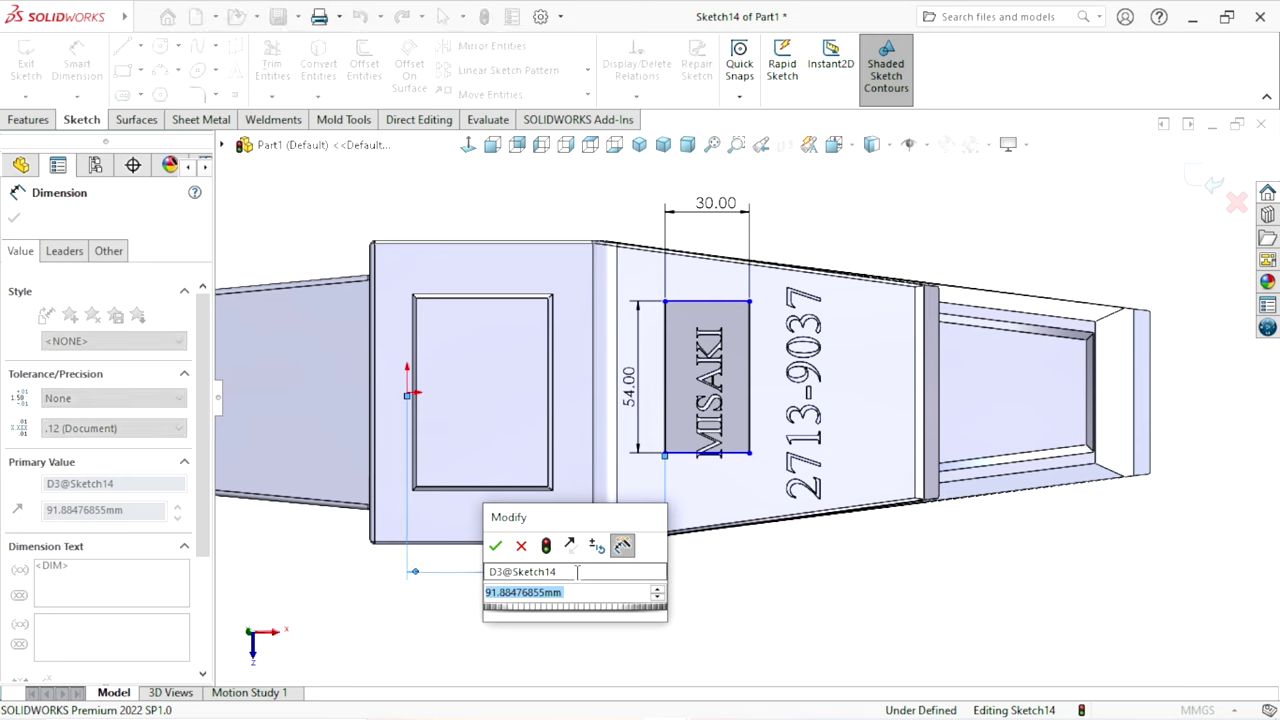
text(9)
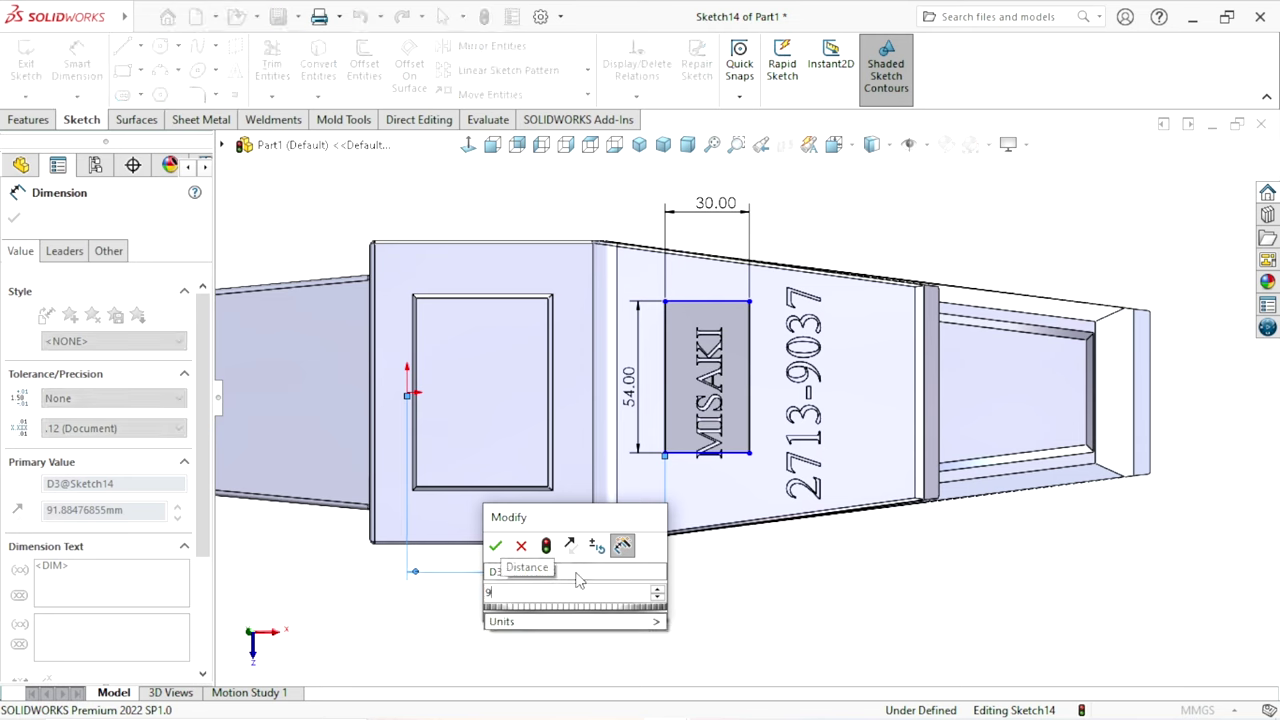
text(2)
key(Return)
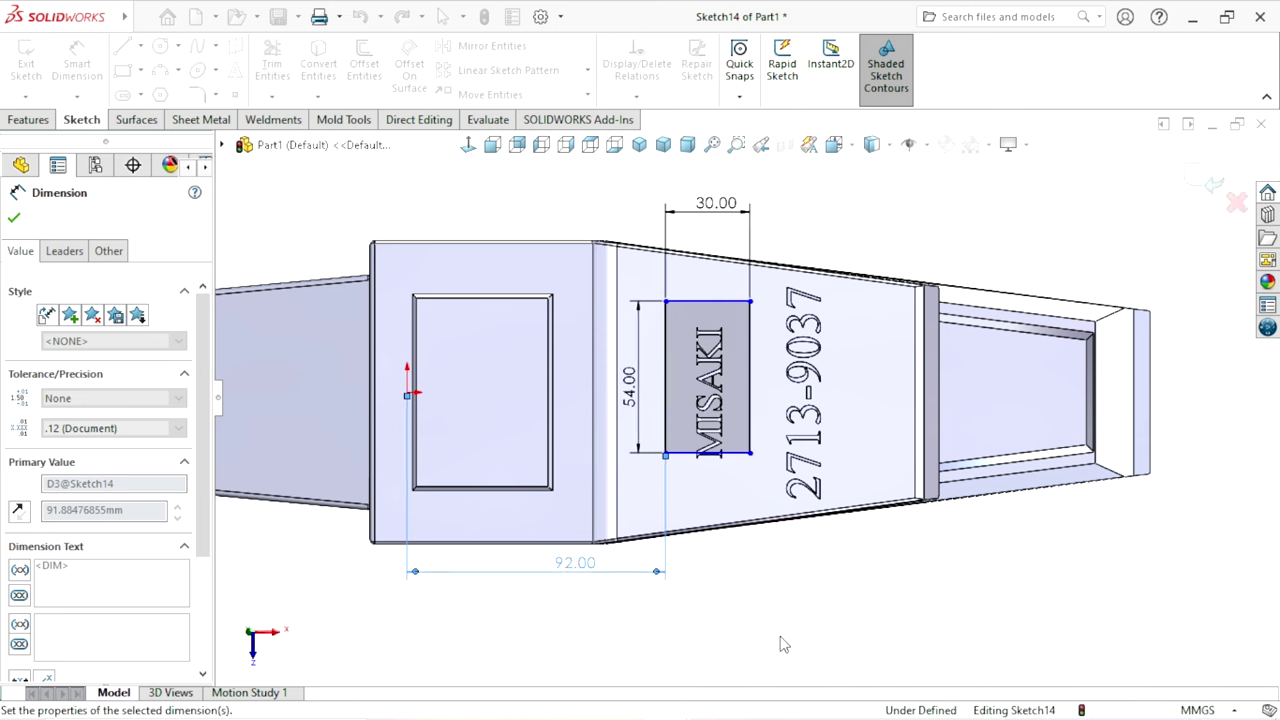
key(Escape)
scroll(745, 430, down, 2)
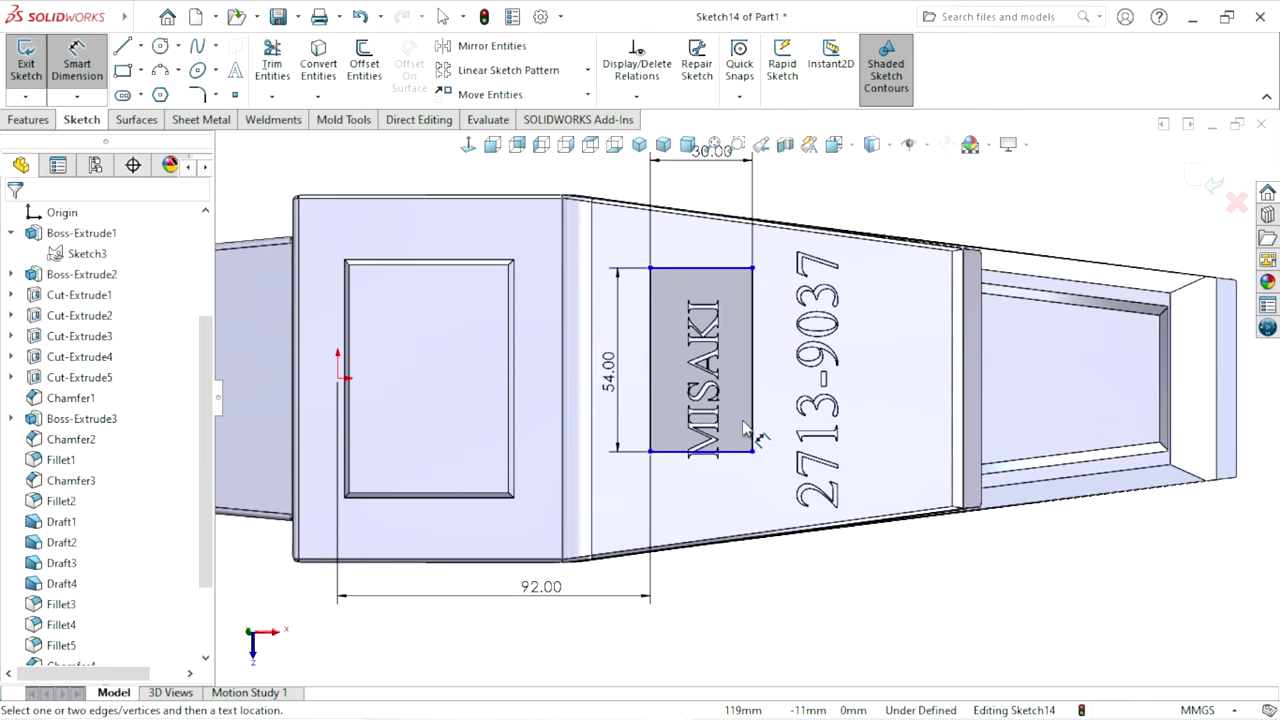
scroll(740, 483, up, 1)
key(Escape)
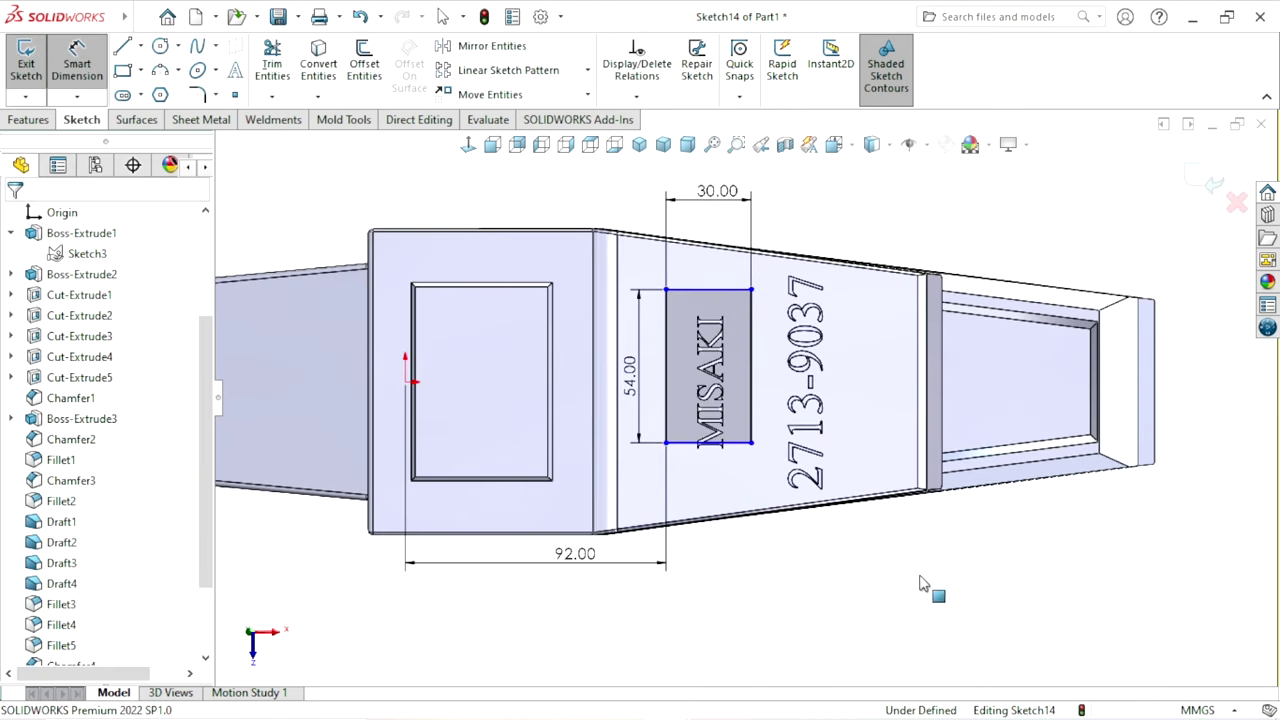
Align the left edge's midpoint horizontally with the origin to fully define the rectangle.
click(666, 368)
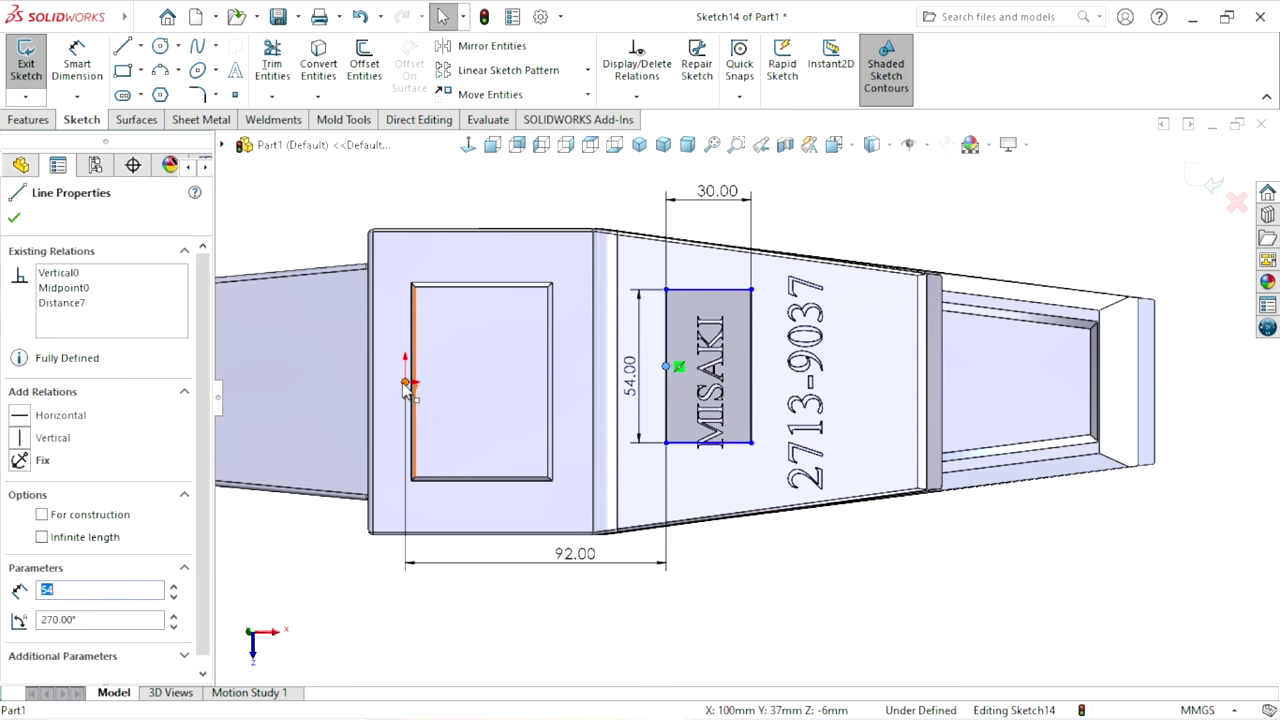
key(Escape)
ctrl+click(406, 386)
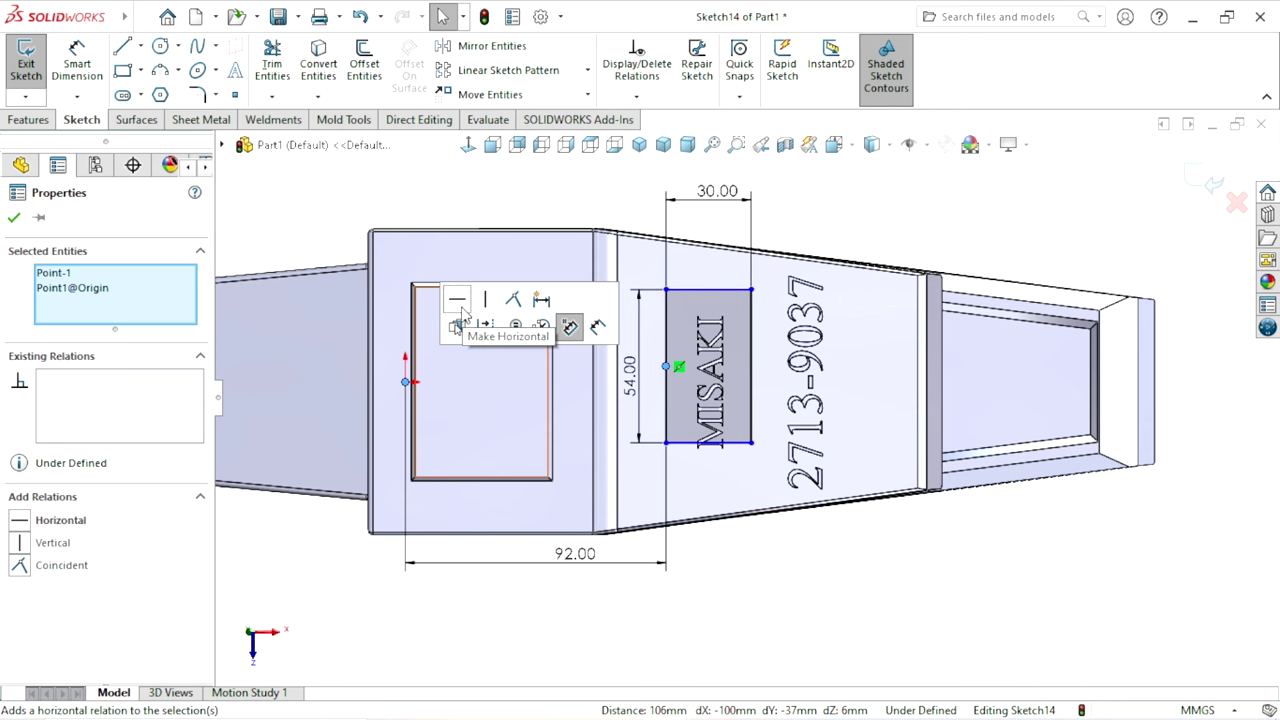
click(457, 299)
key(Escape)
scroll(647, 335, up, 2)
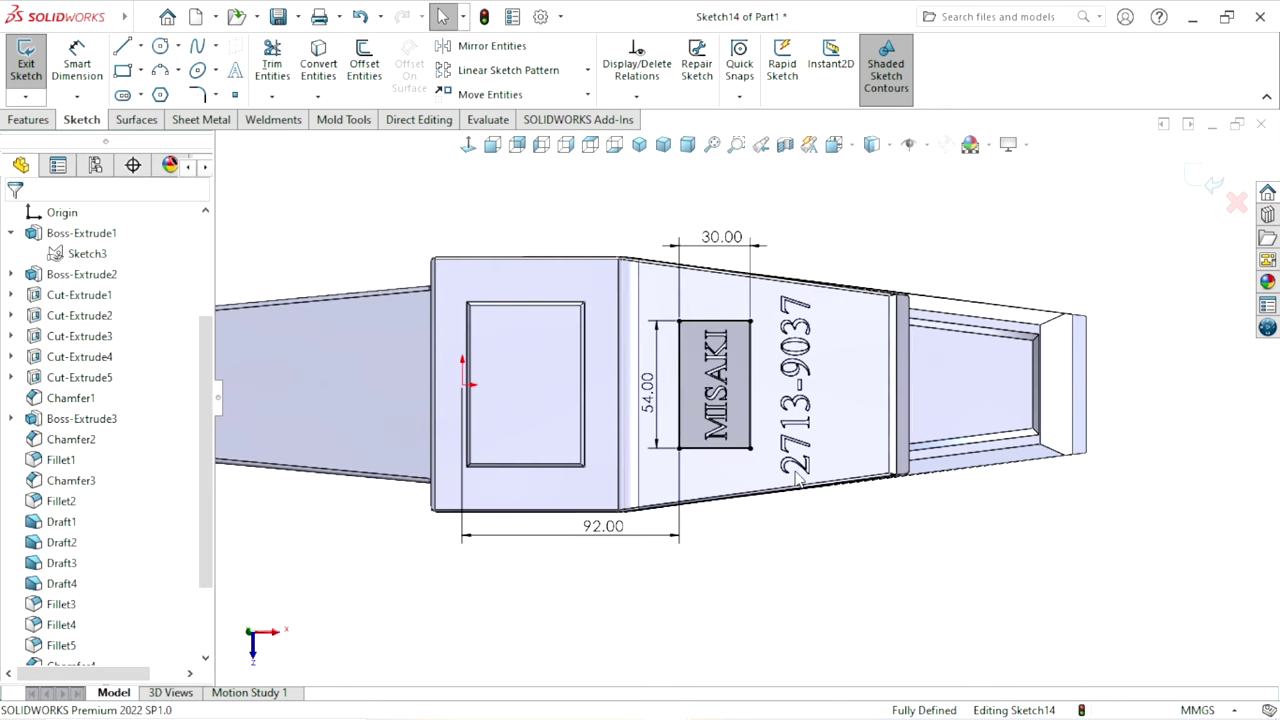
click(364, 62)
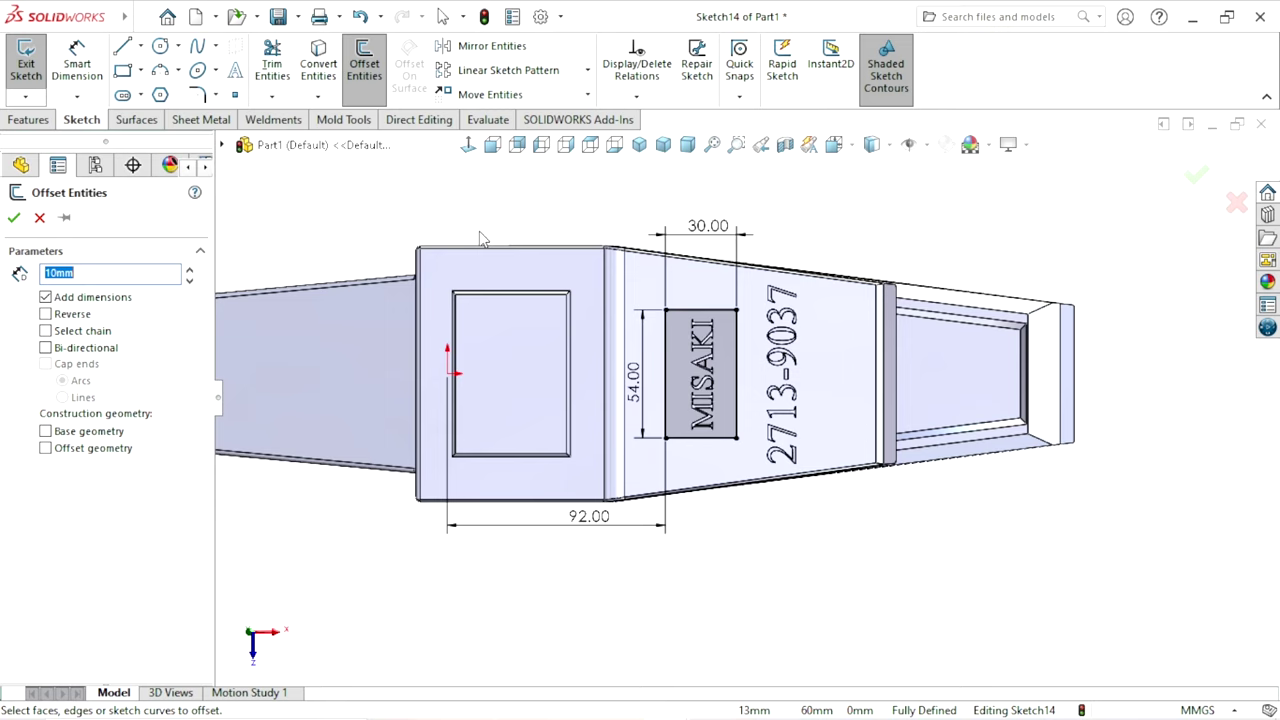
Offset the rectangle outline 2 mm outward, then exit Sketch14.
click(697, 311)
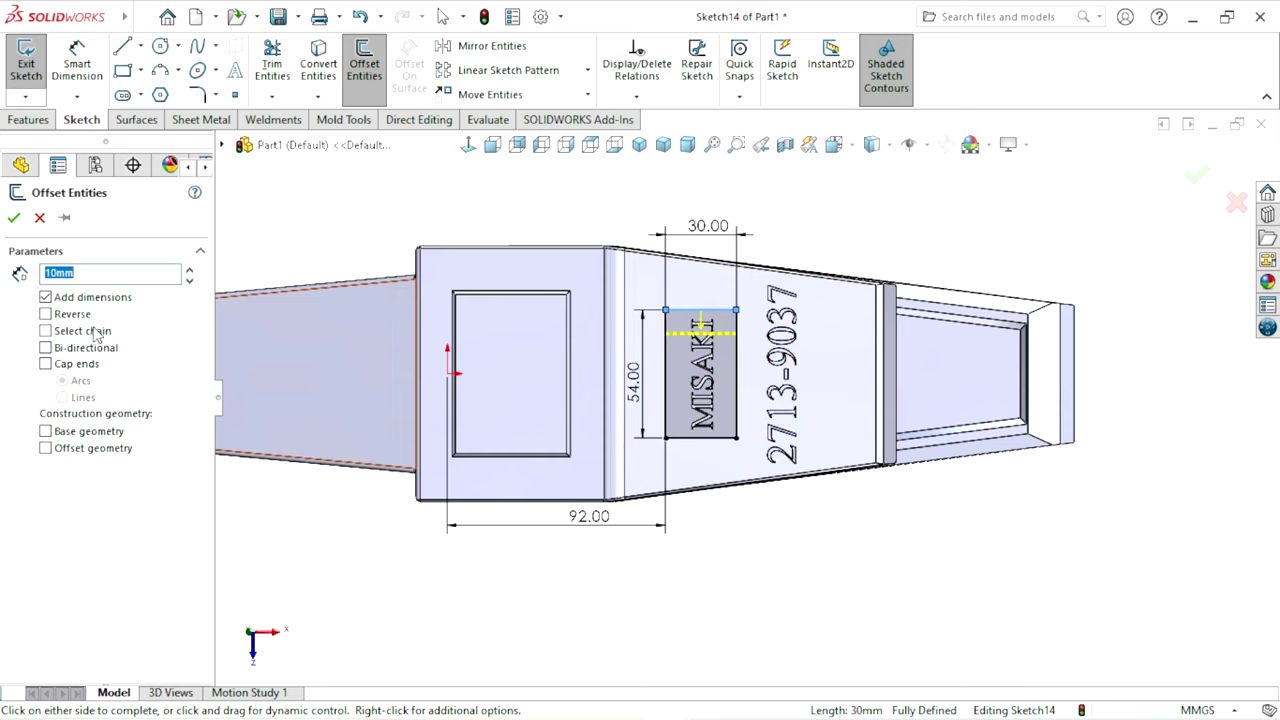
click(54, 340)
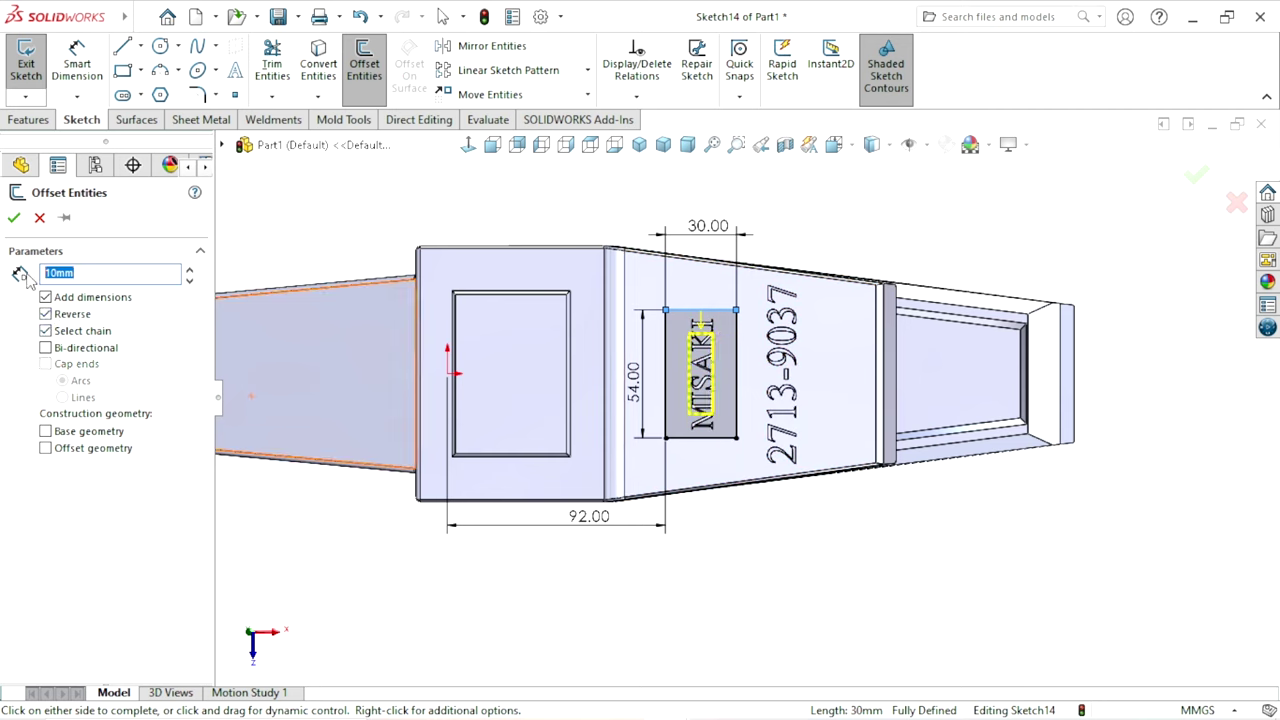
text(2)
key(Return)
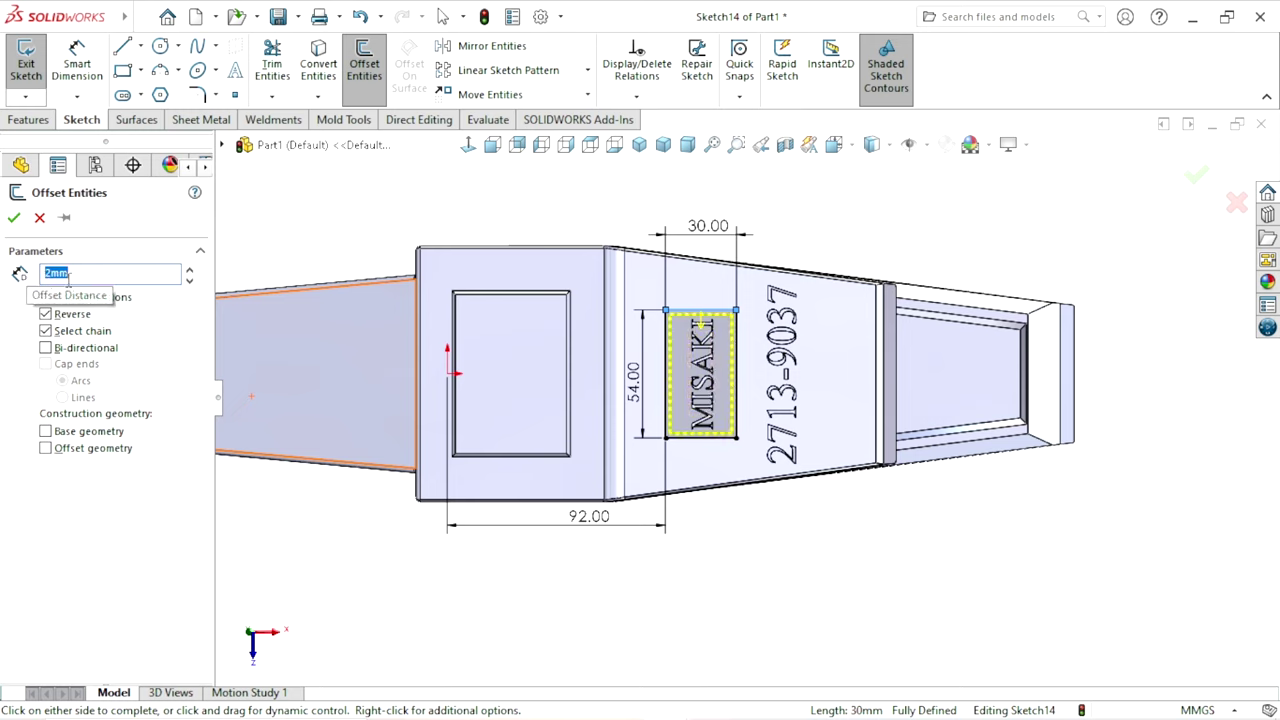
click(45, 316)
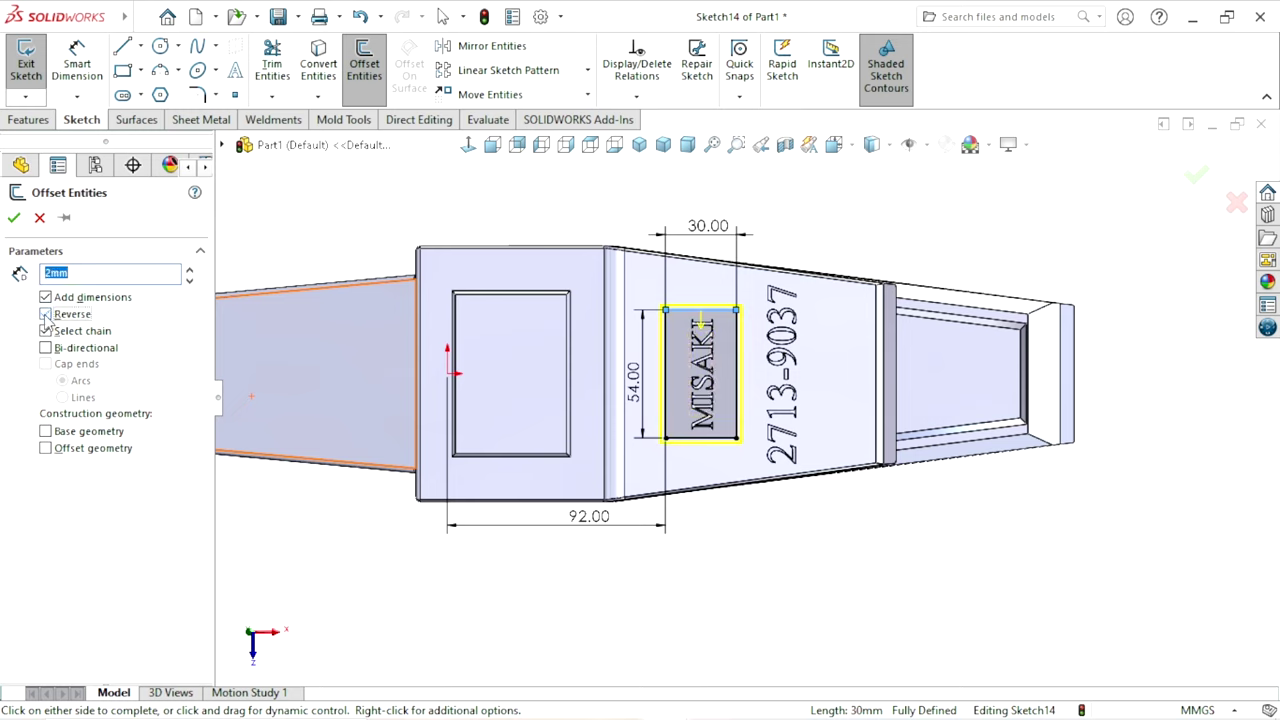
click(365, 410)
scroll(746, 435, down, 1)
scroll(746, 435, down, 1)
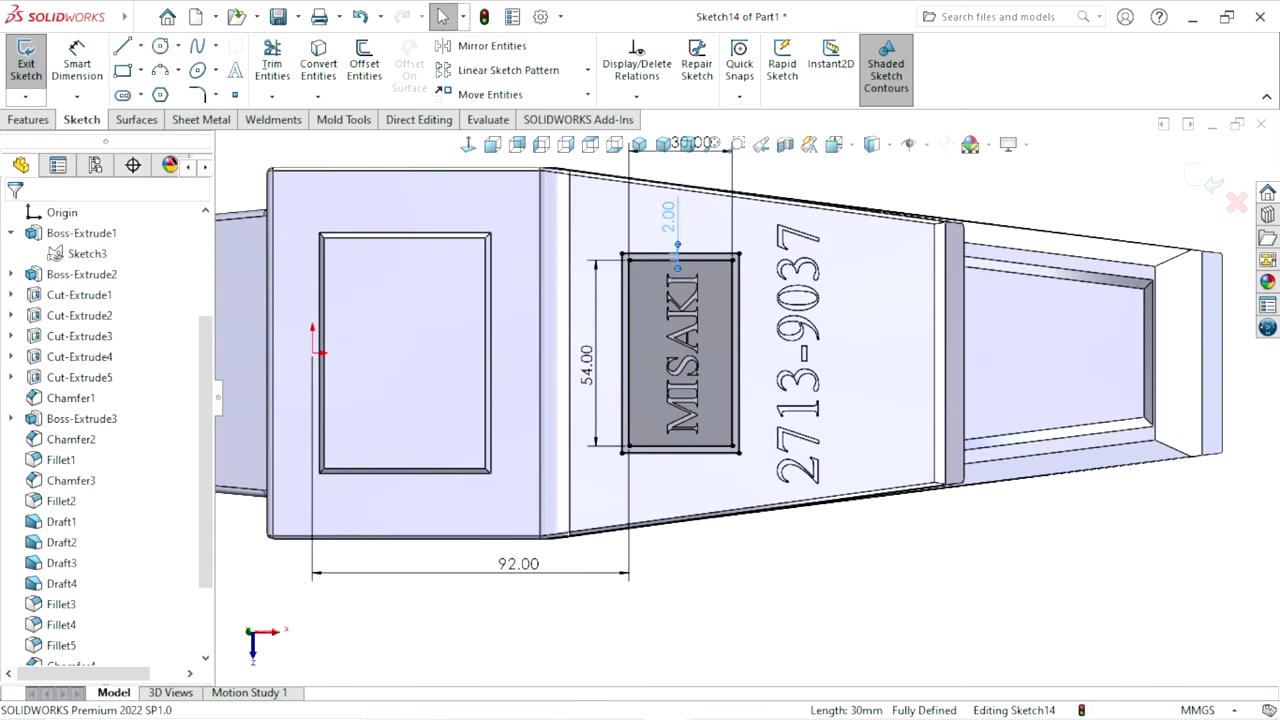
click(668, 215)
click(1207, 188)
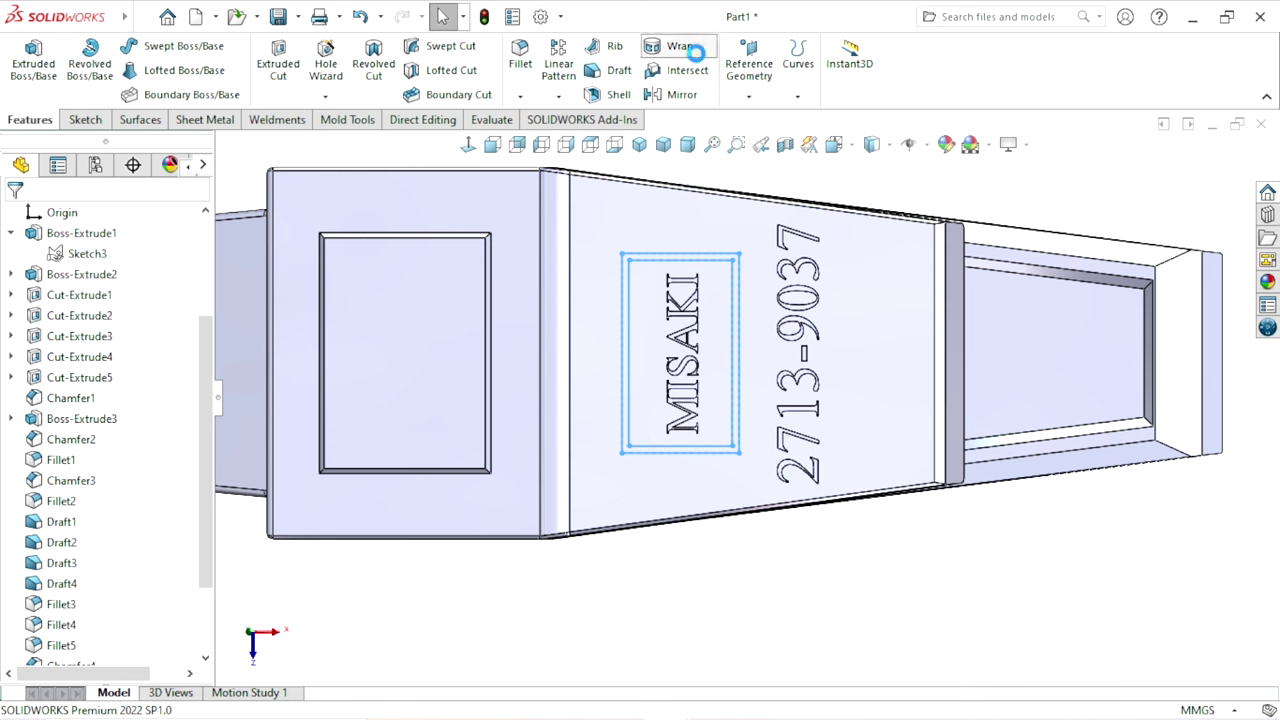
Wrap Sketch14 onto the sloped top face as a 0.5 mm deboss.
click(676, 47)
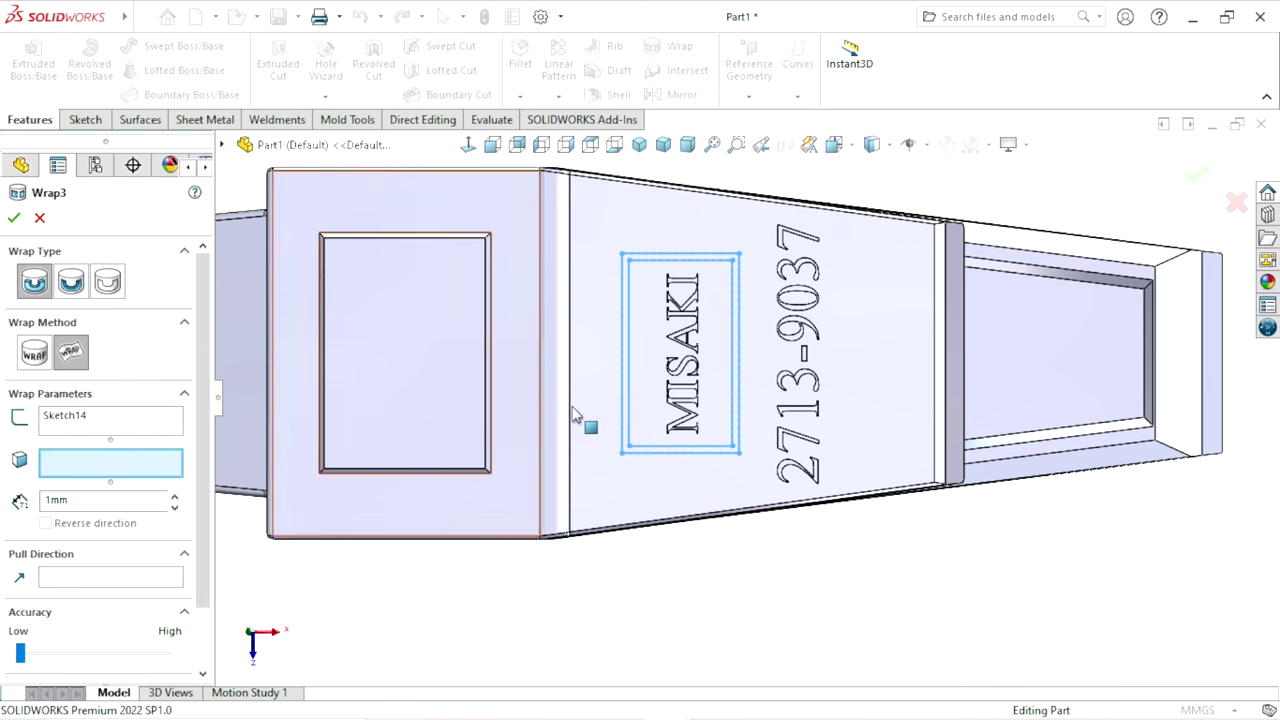
click(671, 493)
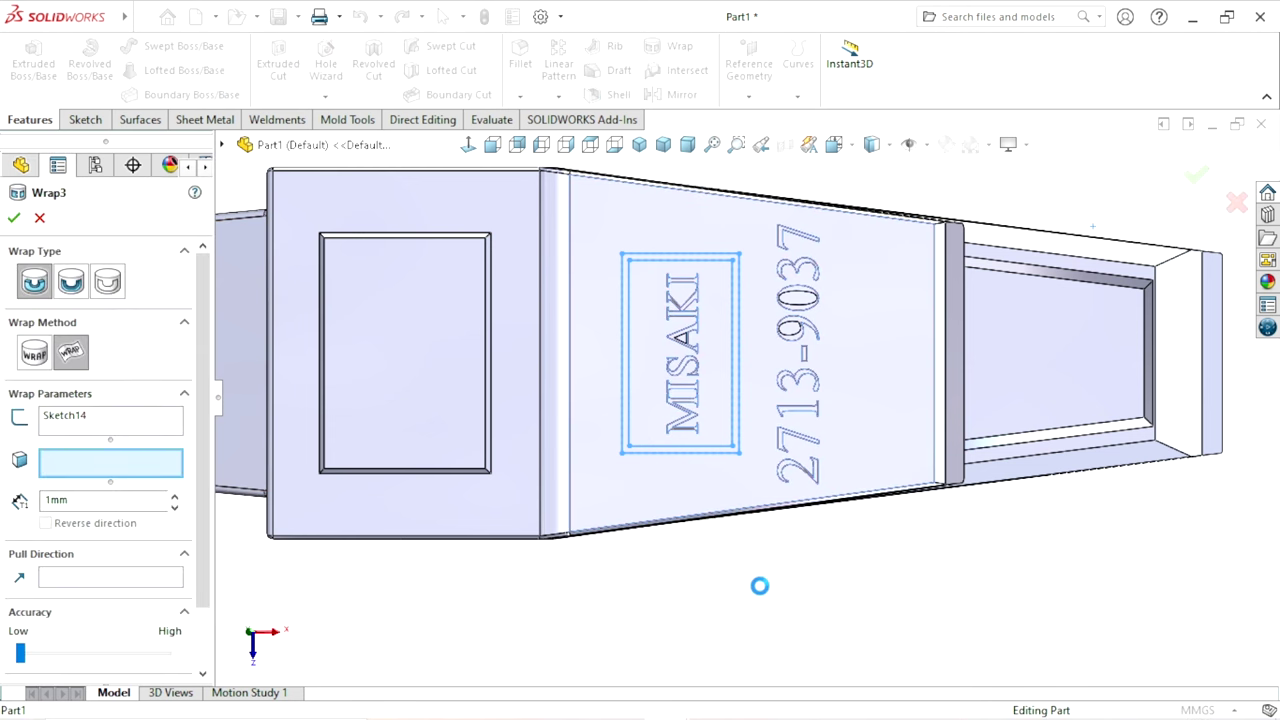
middle_drag(749, 617, 860, 500)
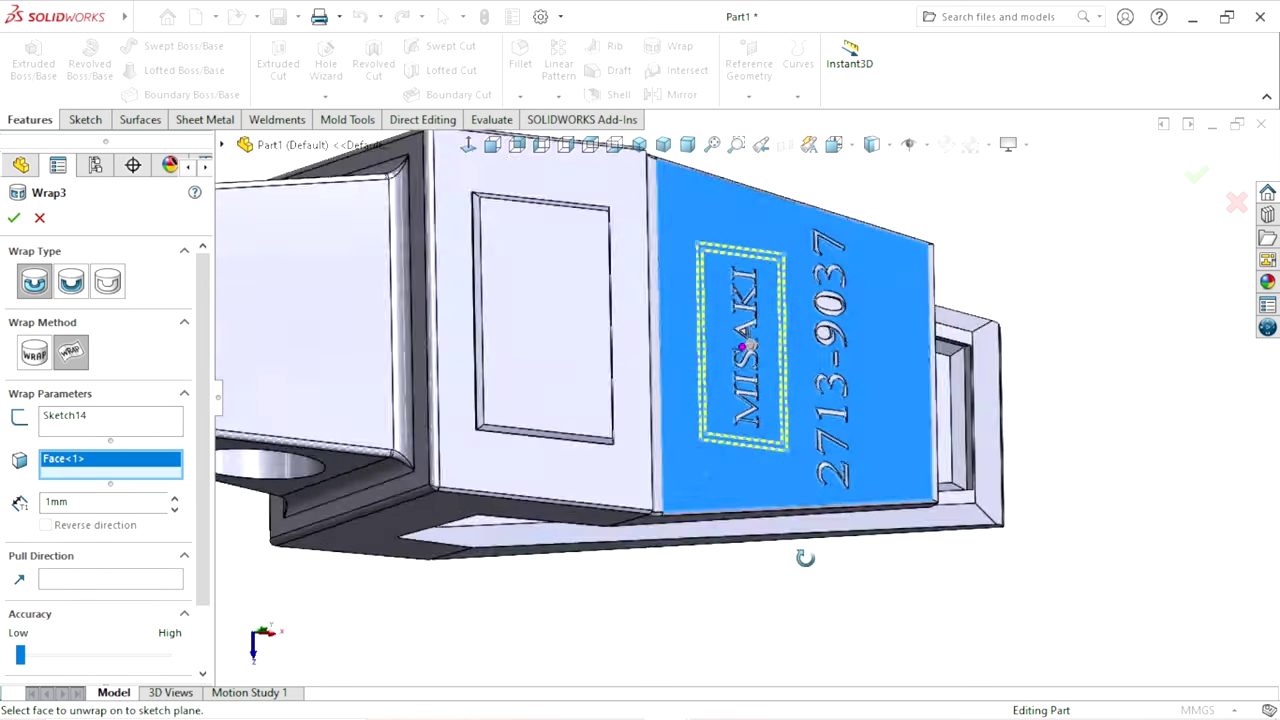
click(71, 284)
text(0.5)
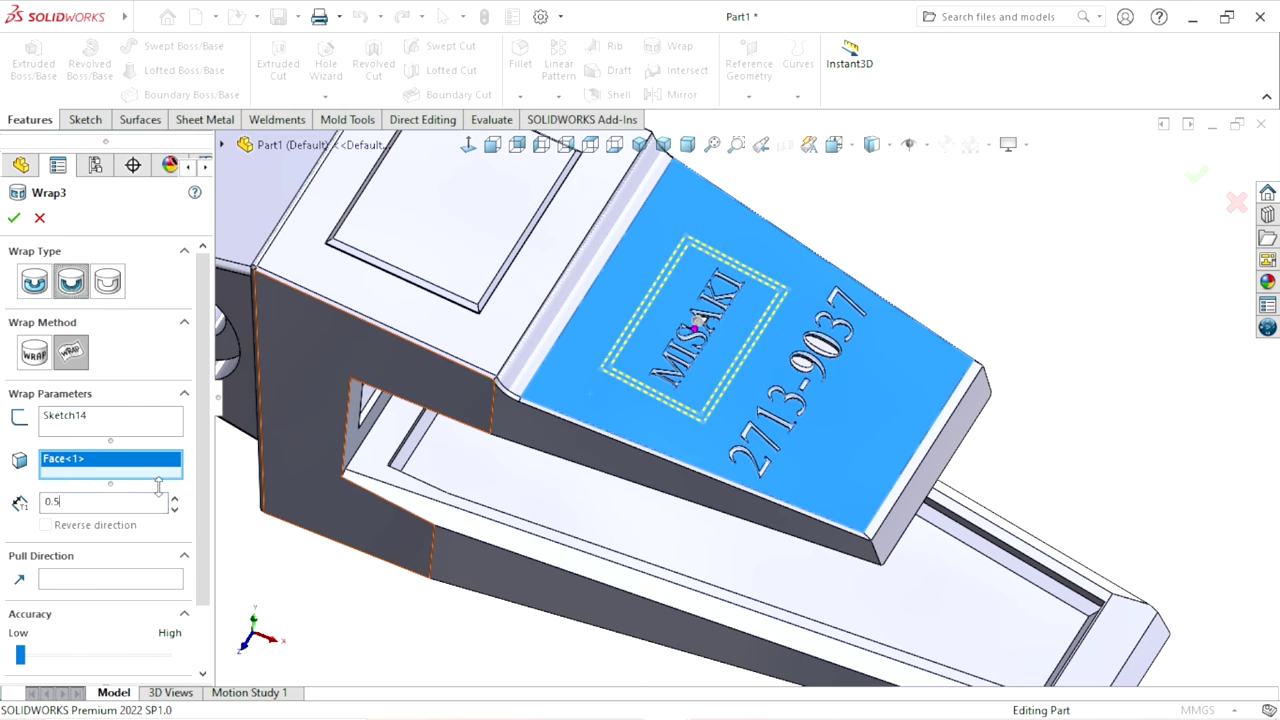
key(Return)
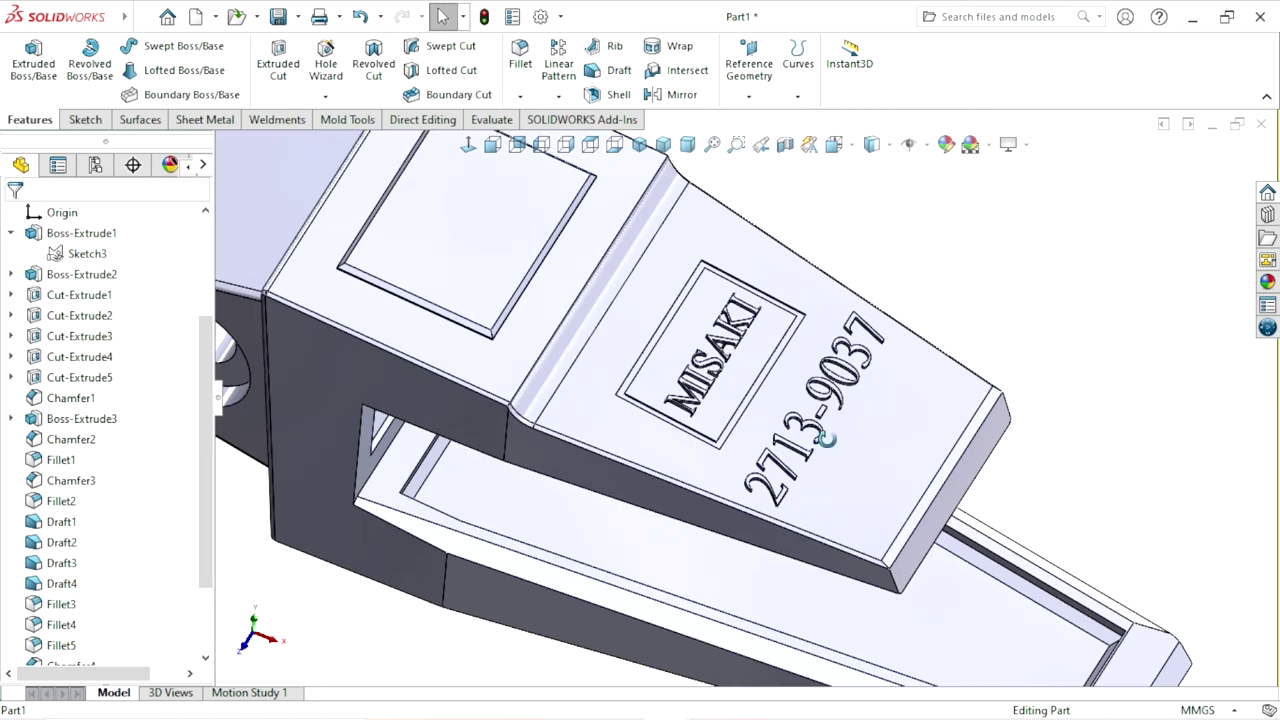
middle_drag(1084, 297, 828, 526)
key(f)
mouse_move(709, 372)
middle_down()
mouse_move(840, 294)
mouse_move(802, 357)
mouse_move(714, 443)
middle_up()
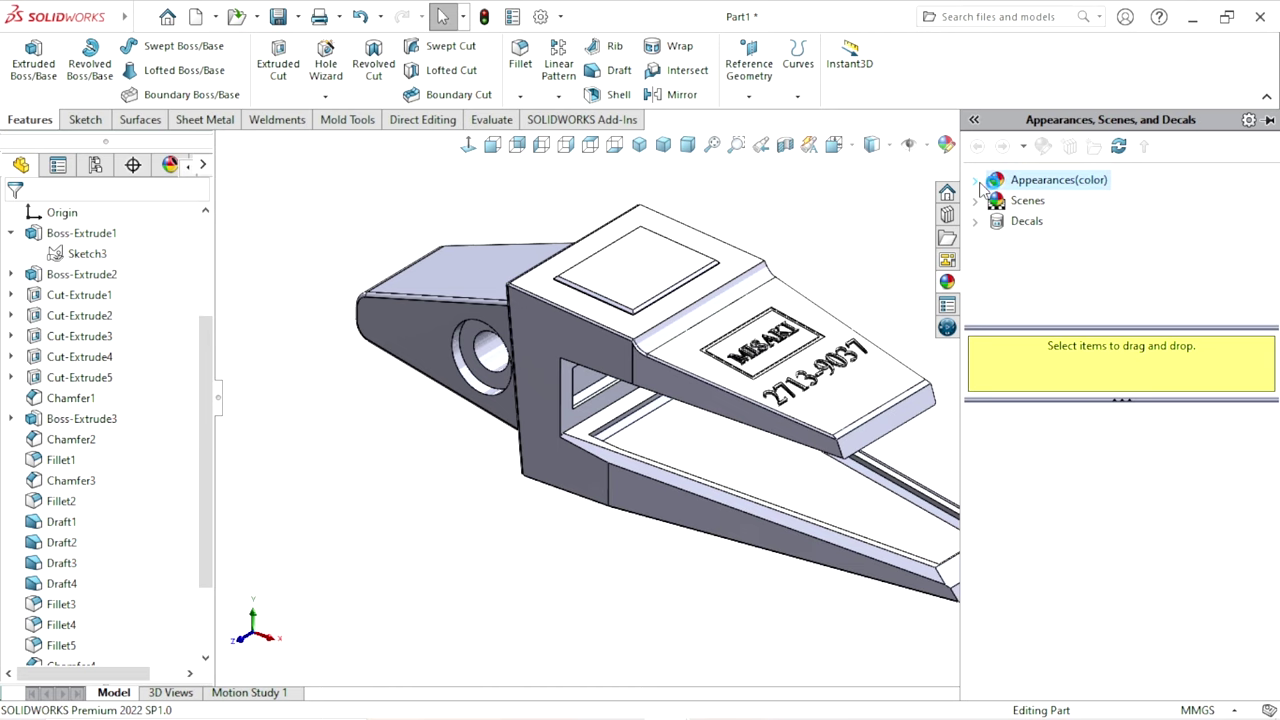
Apply the Metal > Steel > cast carbon steel appearance to the whole part.
click(978, 183)
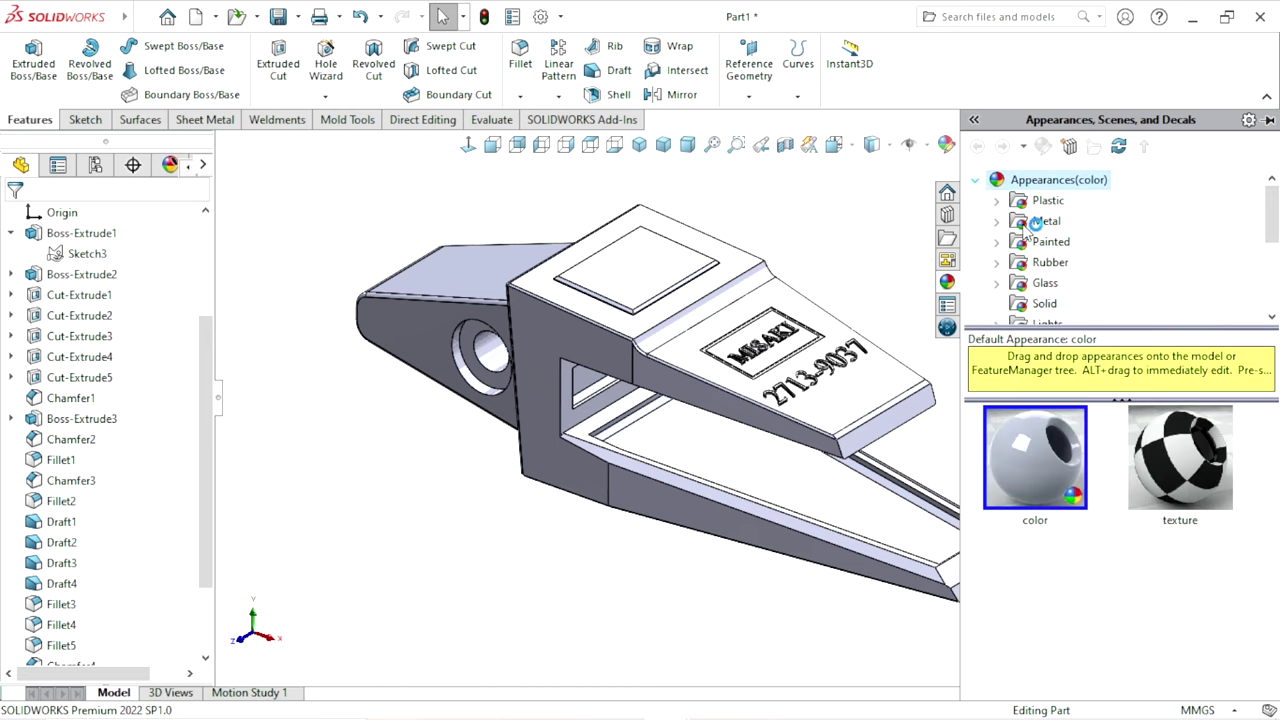
click(1029, 228)
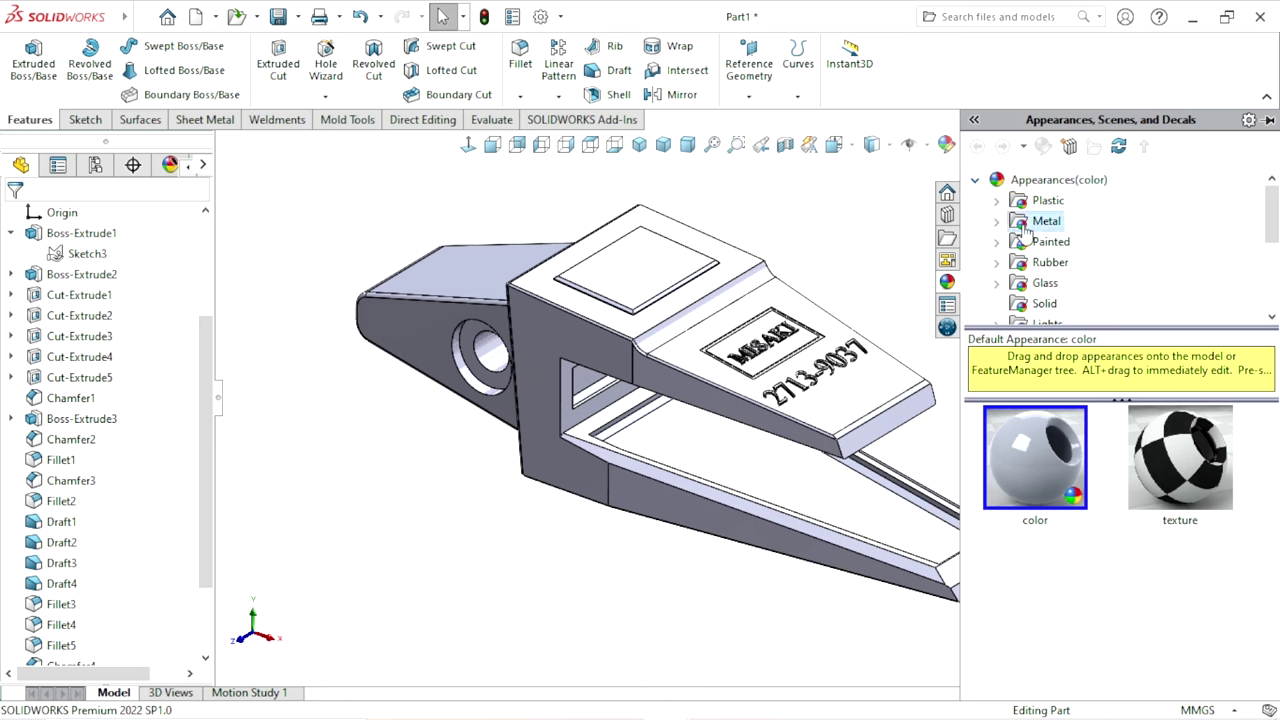
double_click(1027, 229)
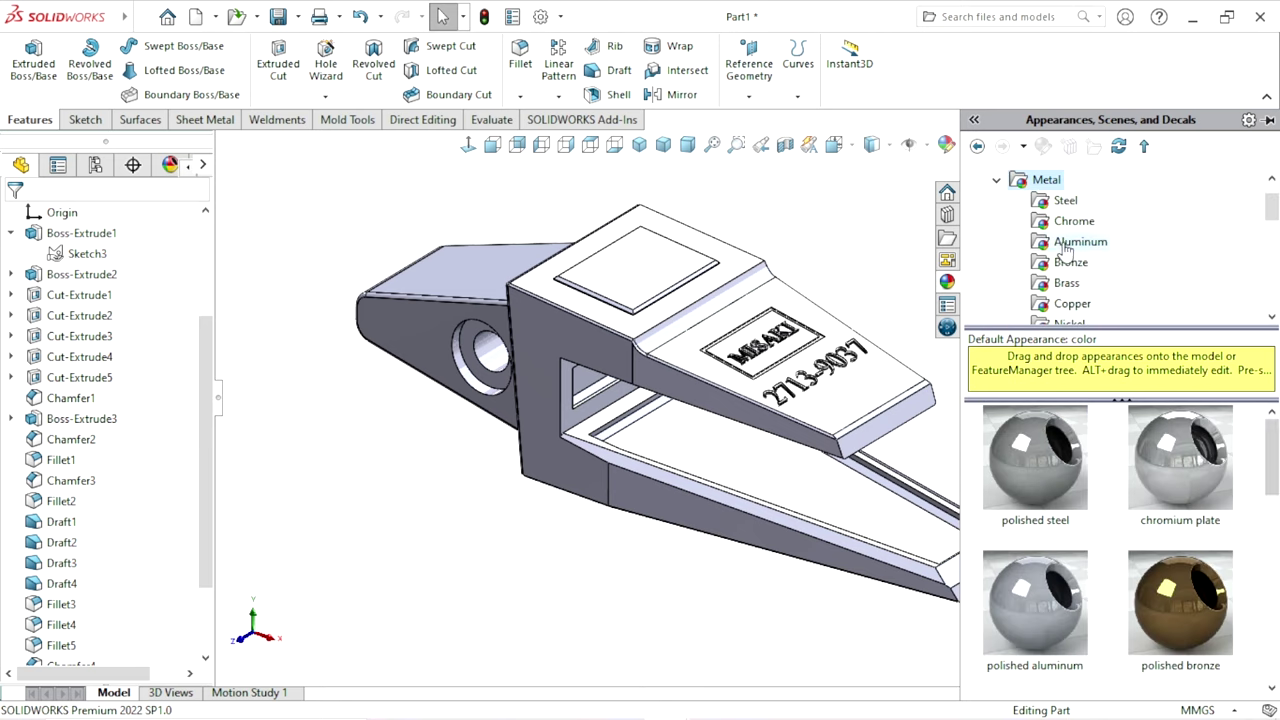
click(1065, 208)
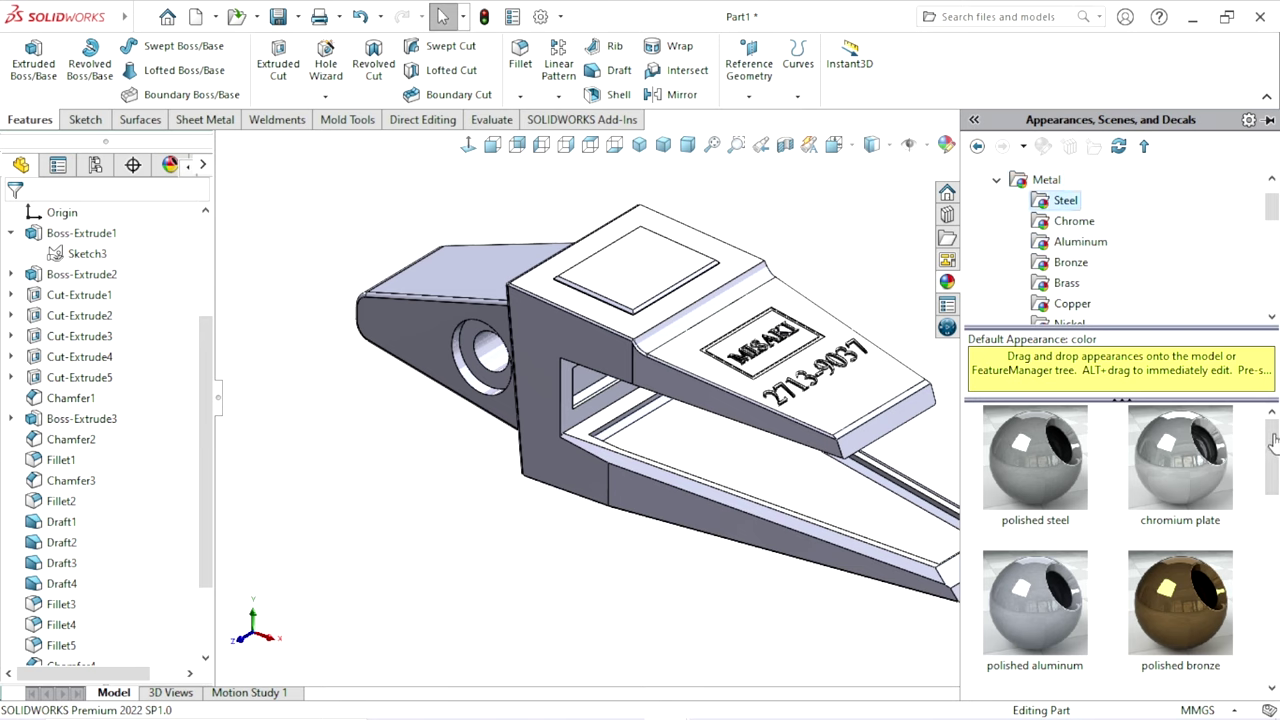
drag(1274, 440, 1275, 548)
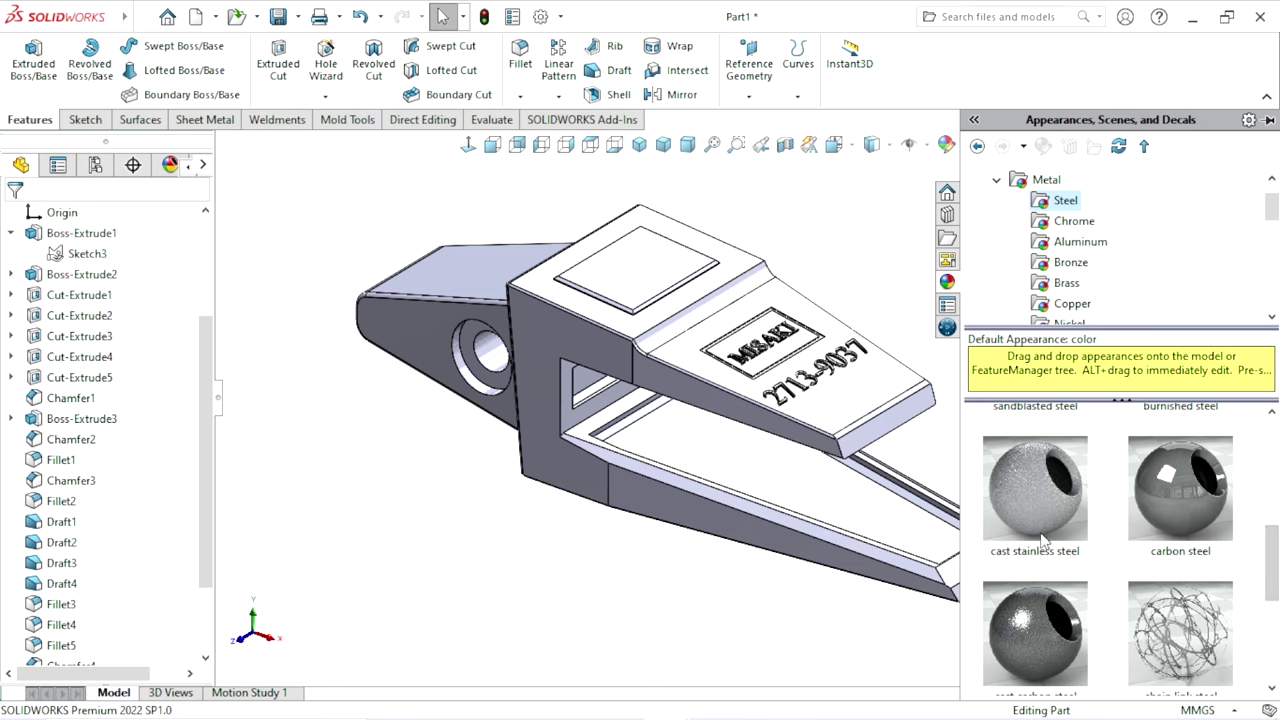
scroll(1252, 575, down, 1)
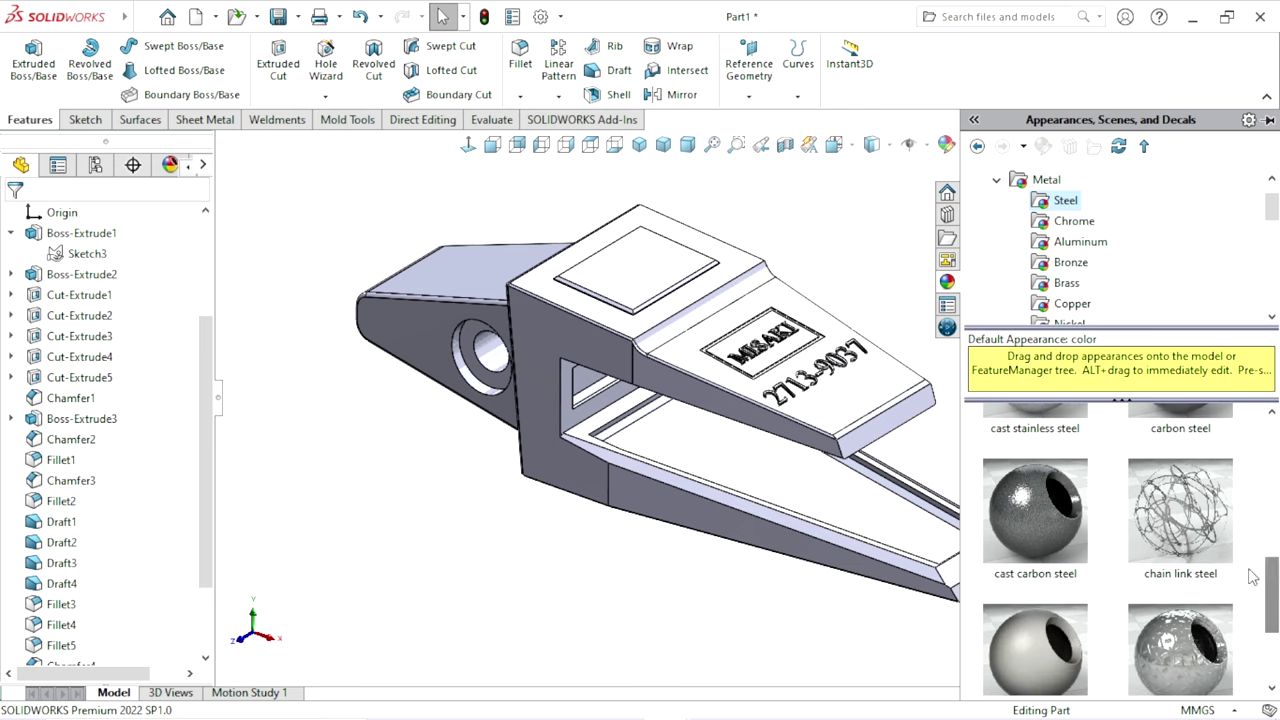
double_click(1027, 536)
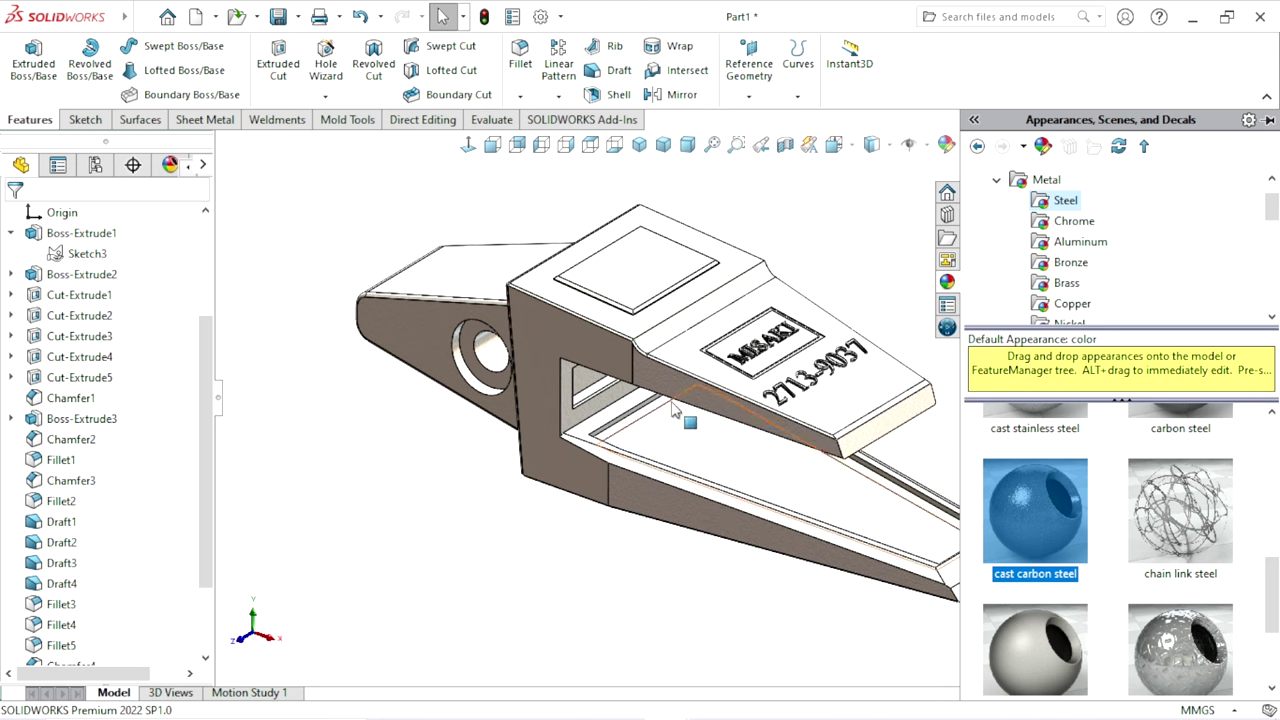
scroll(665, 420, down, 3)
scroll(665, 440, down, 3)
scroll(700, 445, up, 6)
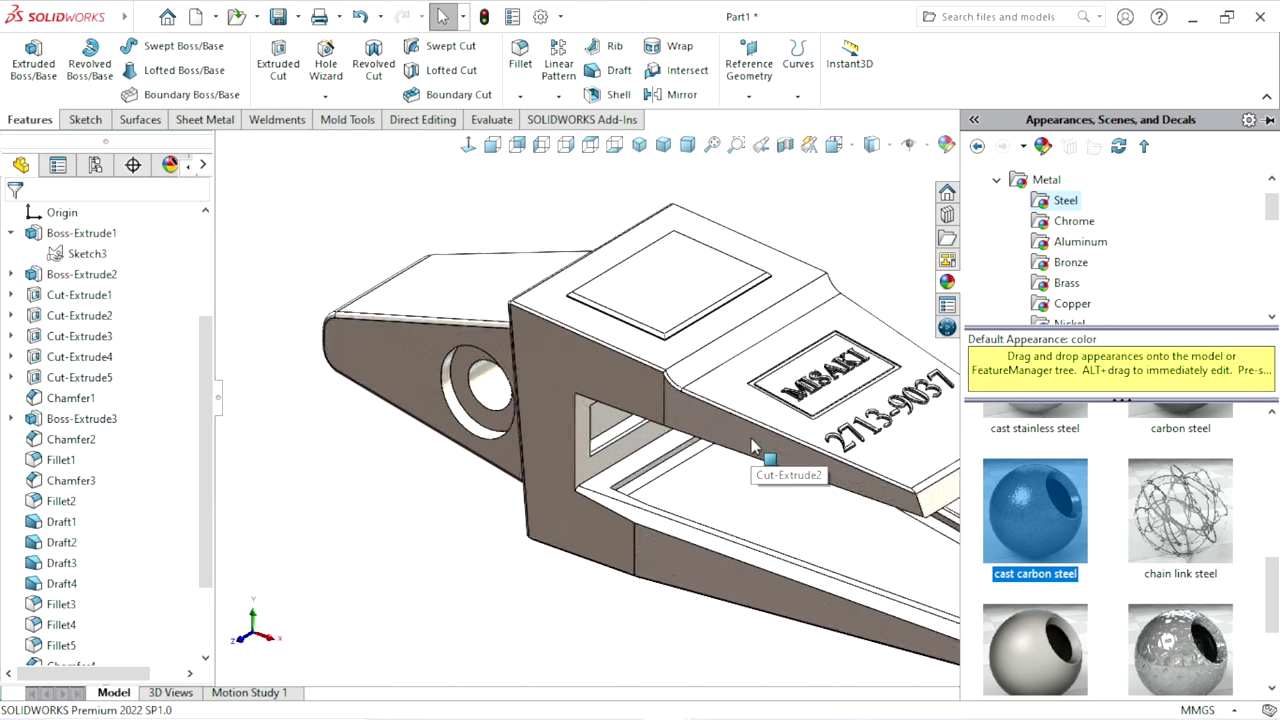
middle_drag(611, 631, 957, 337)
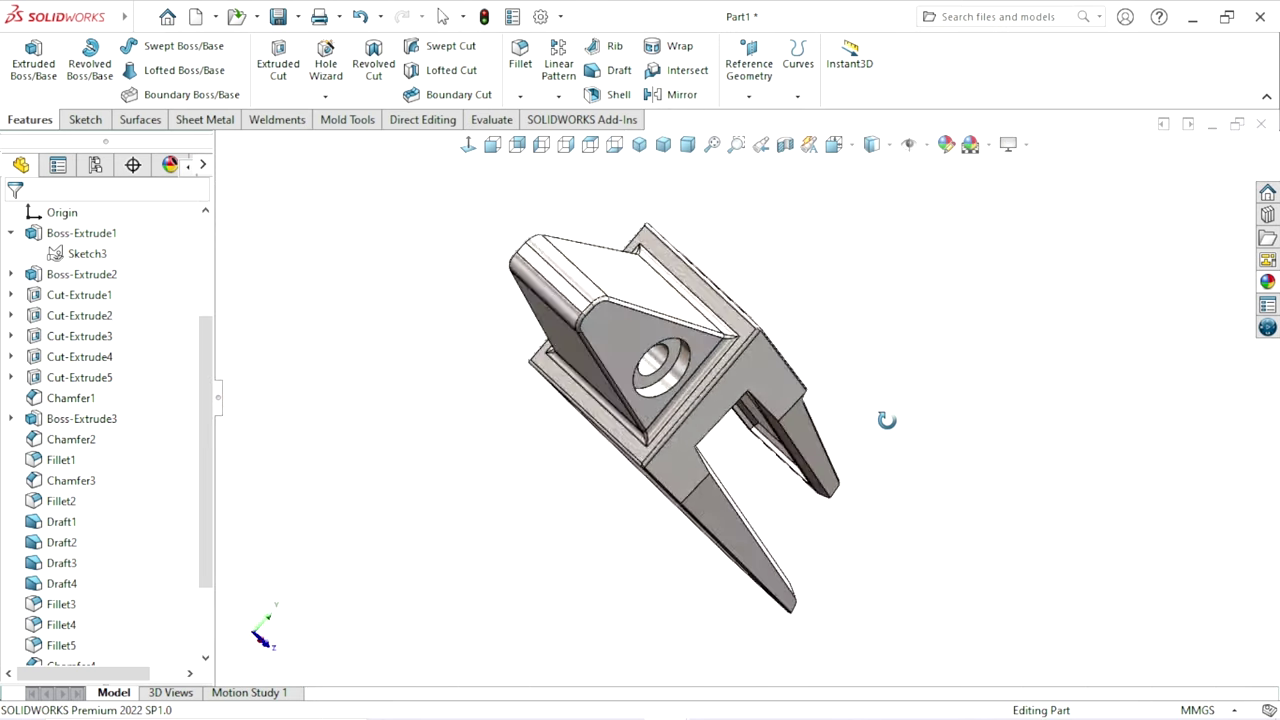
middle_drag(957, 337, 863, 360)
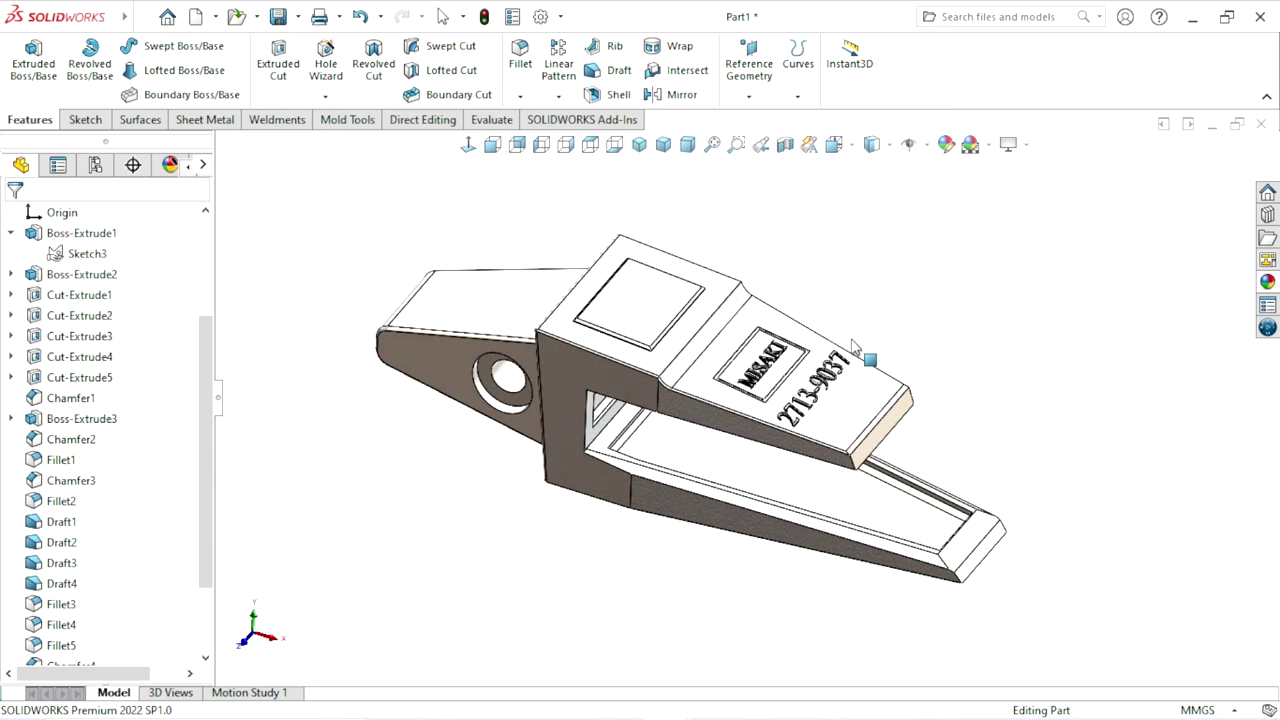
click(944, 143)
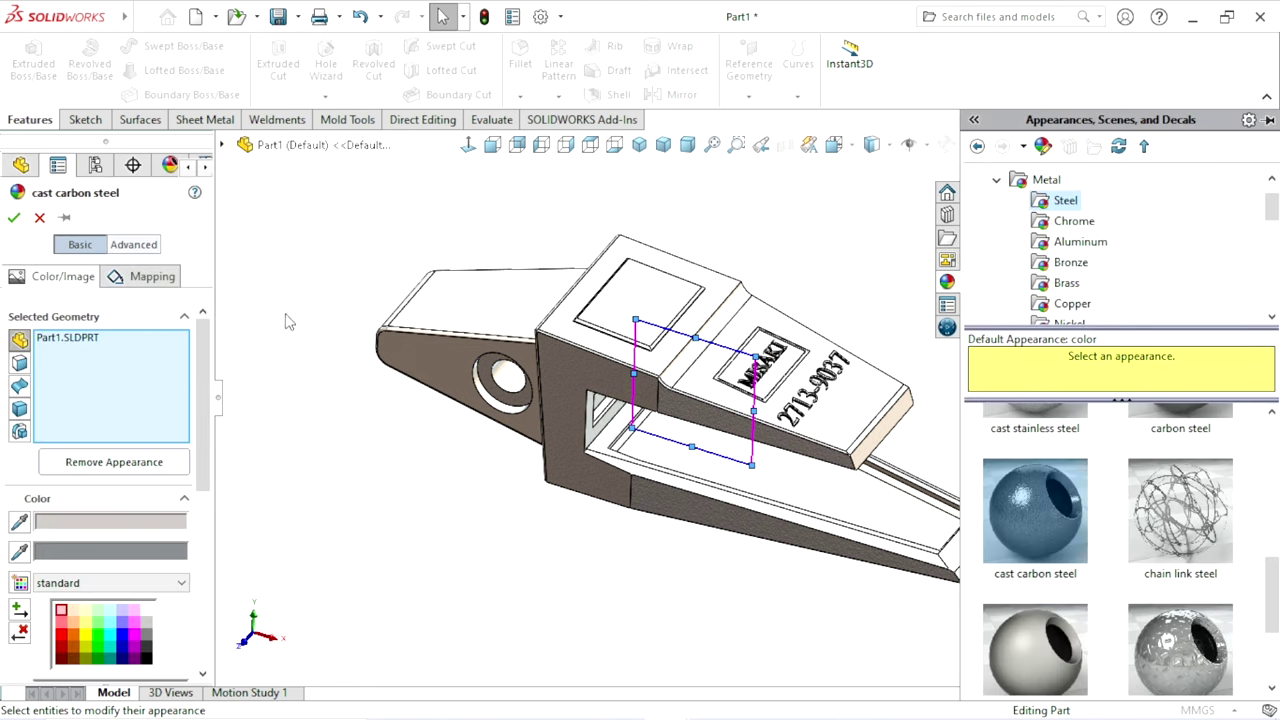
Recolour the cast carbon steel appearance orange (RGB 232, 113, 8) and view it isometrically.
scroll(199, 470, down, 5)
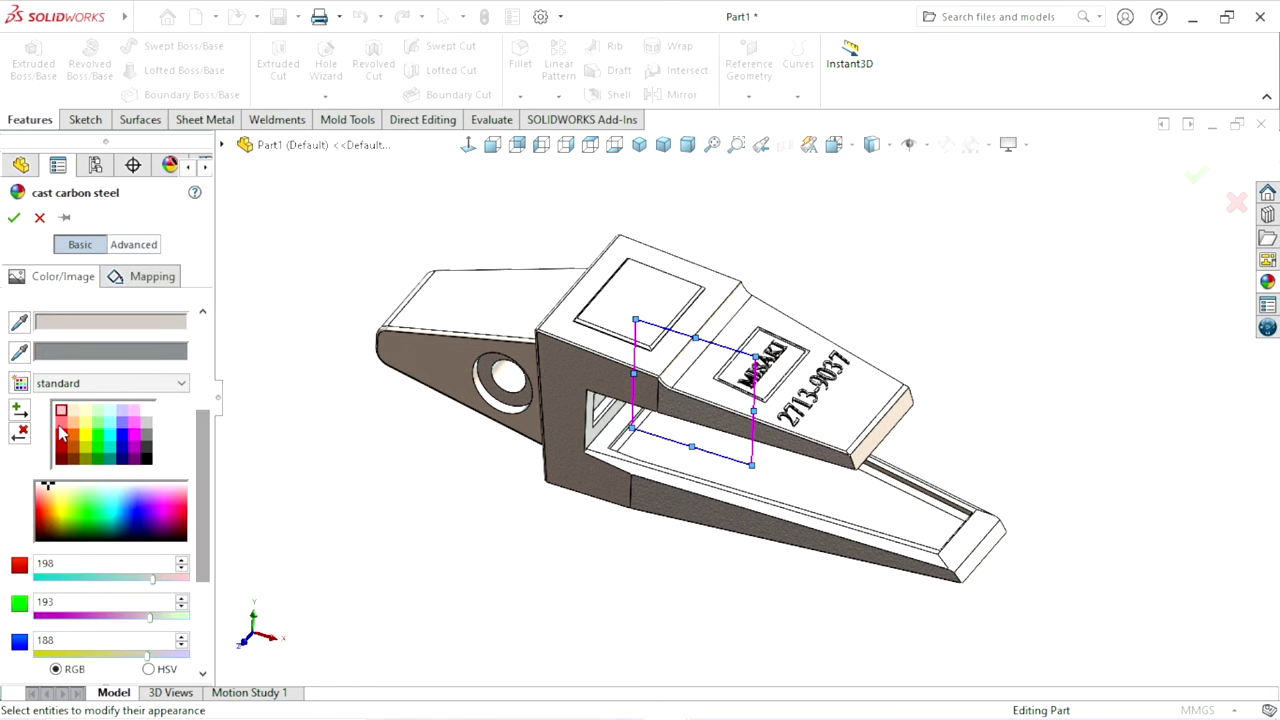
click(80, 436)
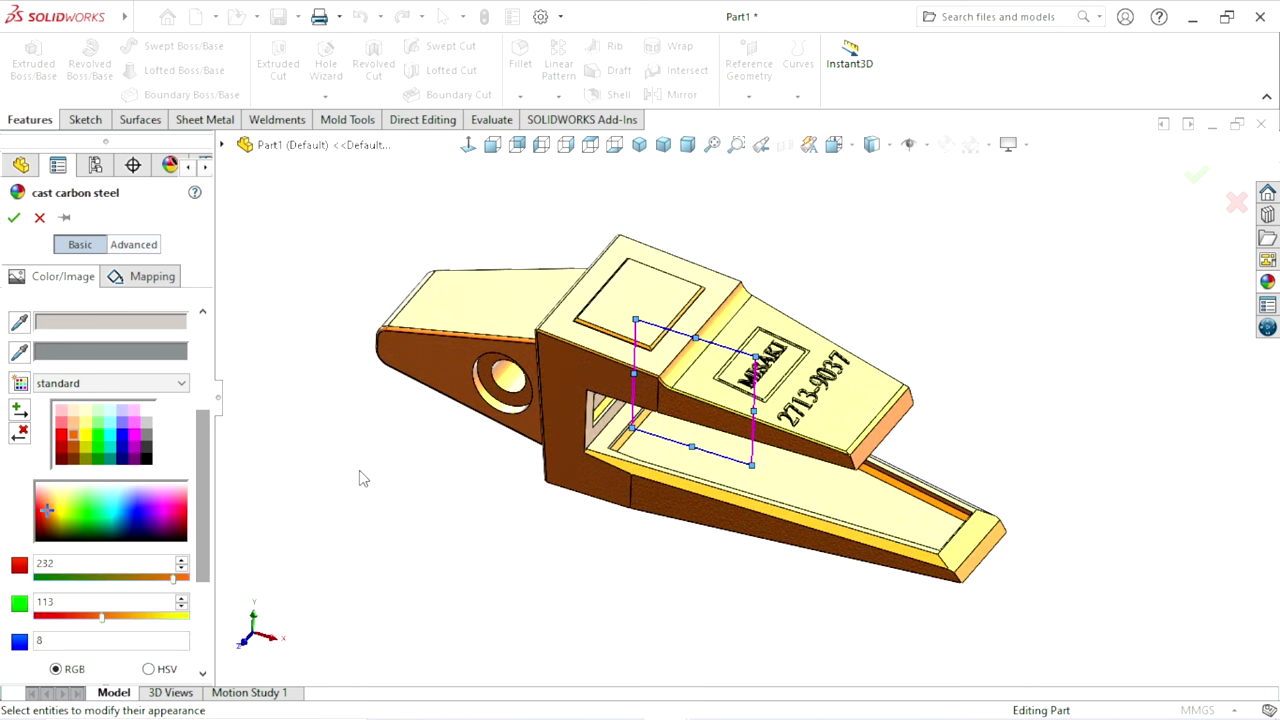
click(13, 217)
scroll(638, 394, down, 2)
mouse_move(638, 394)
middle_down()
mouse_move(725, 514)
mouse_move(757, 536)
mouse_move(826, 249)
mouse_move(820, 400)
mouse_move(663, 420)
mouse_move(837, 437)
mouse_move(769, 444)
mouse_move(771, 503)
mouse_move(857, 380)
mouse_move(909, 434)
mouse_move(949, 424)
mouse_move(716, 400)
middle_up()
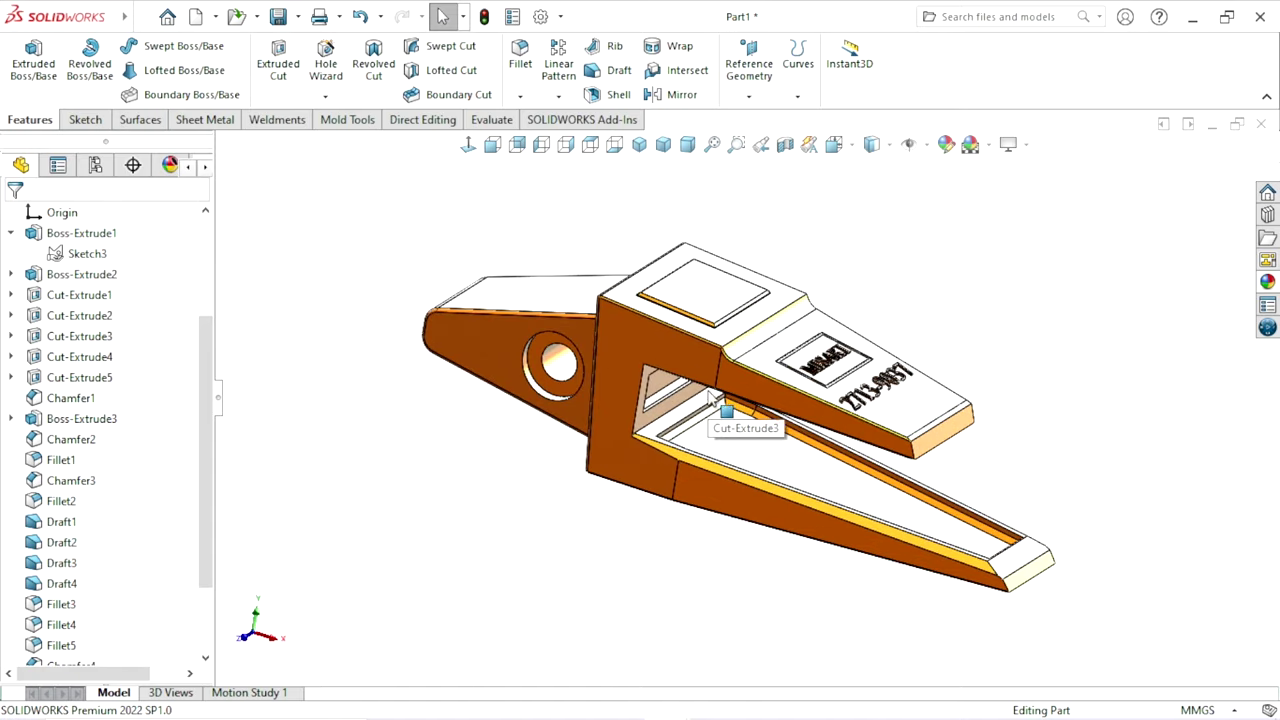
mouse_move(1014, 432)
middle_down()
mouse_move(900, 400)
mouse_move(857, 351)
mouse_move(772, 495)
mouse_move(940, 449)
mouse_move(893, 482)
mouse_move(790, 505)
middle_up()
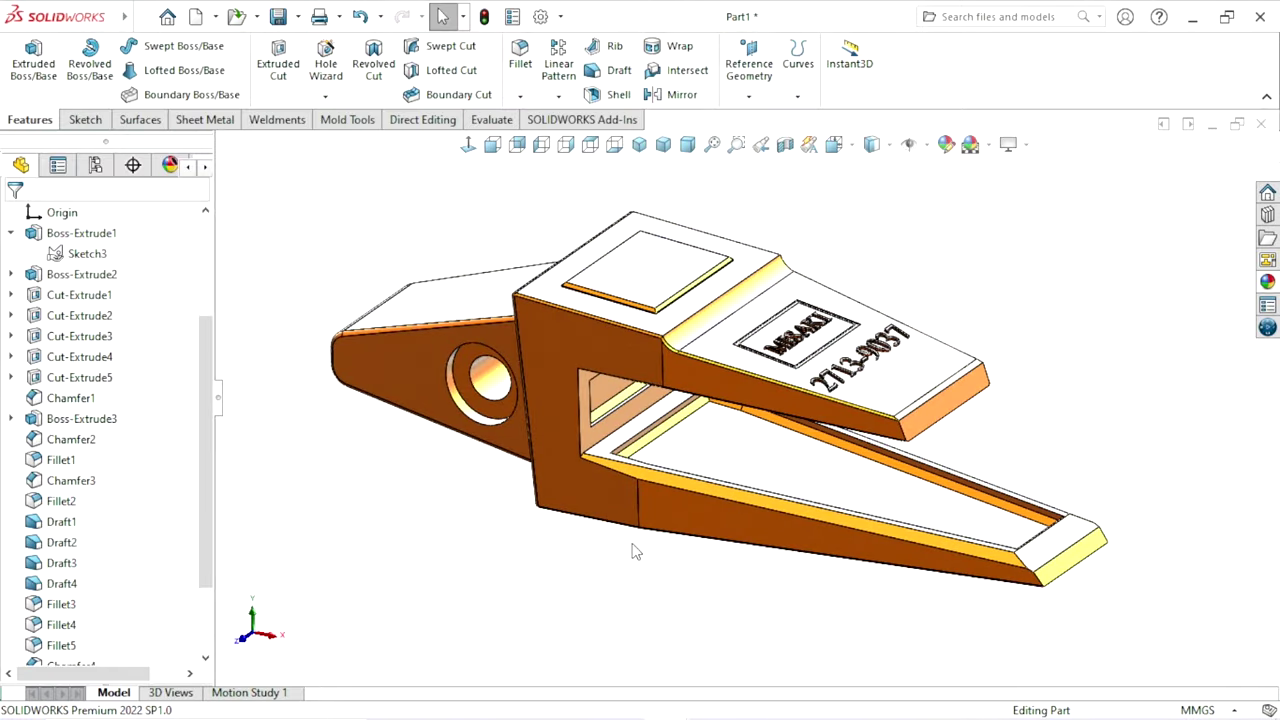
mouse_move(634, 549)
middle_down()
mouse_move(709, 548)
mouse_move(790, 520)
mouse_move(989, 420)
mouse_move(650, 557)
mouse_move(623, 423)
mouse_move(694, 569)
middle_up()
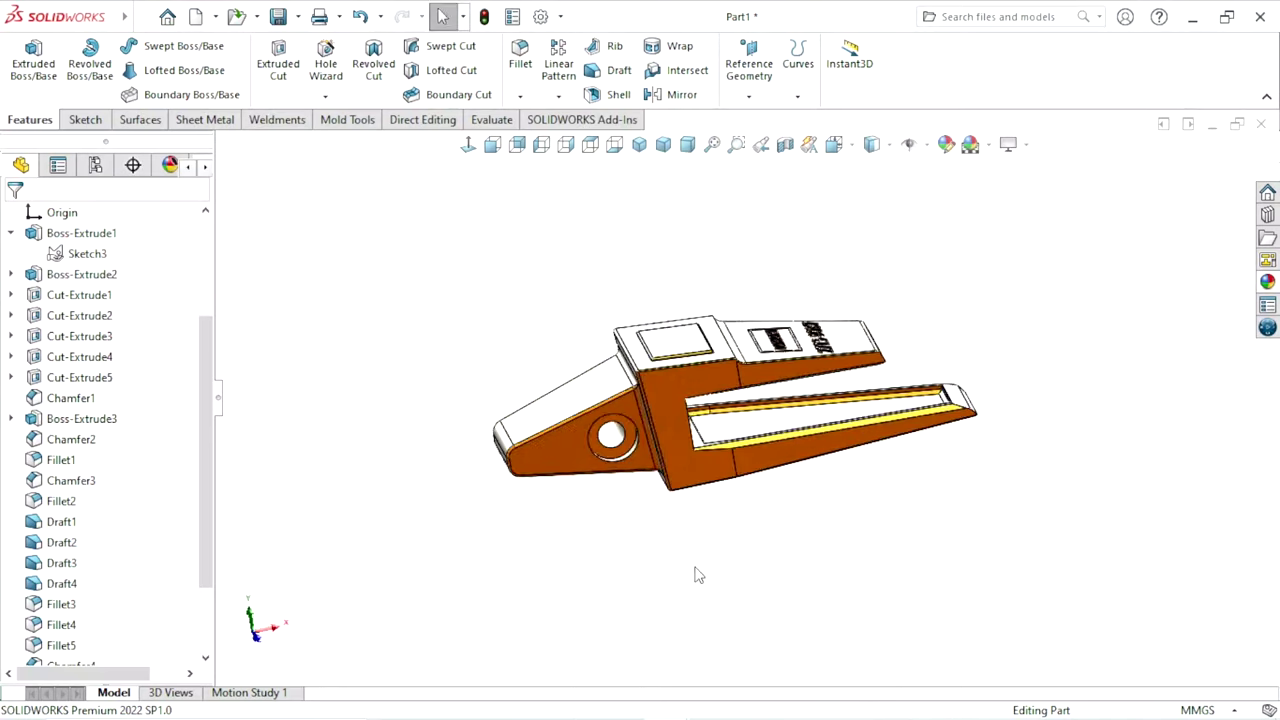
click(639, 144)
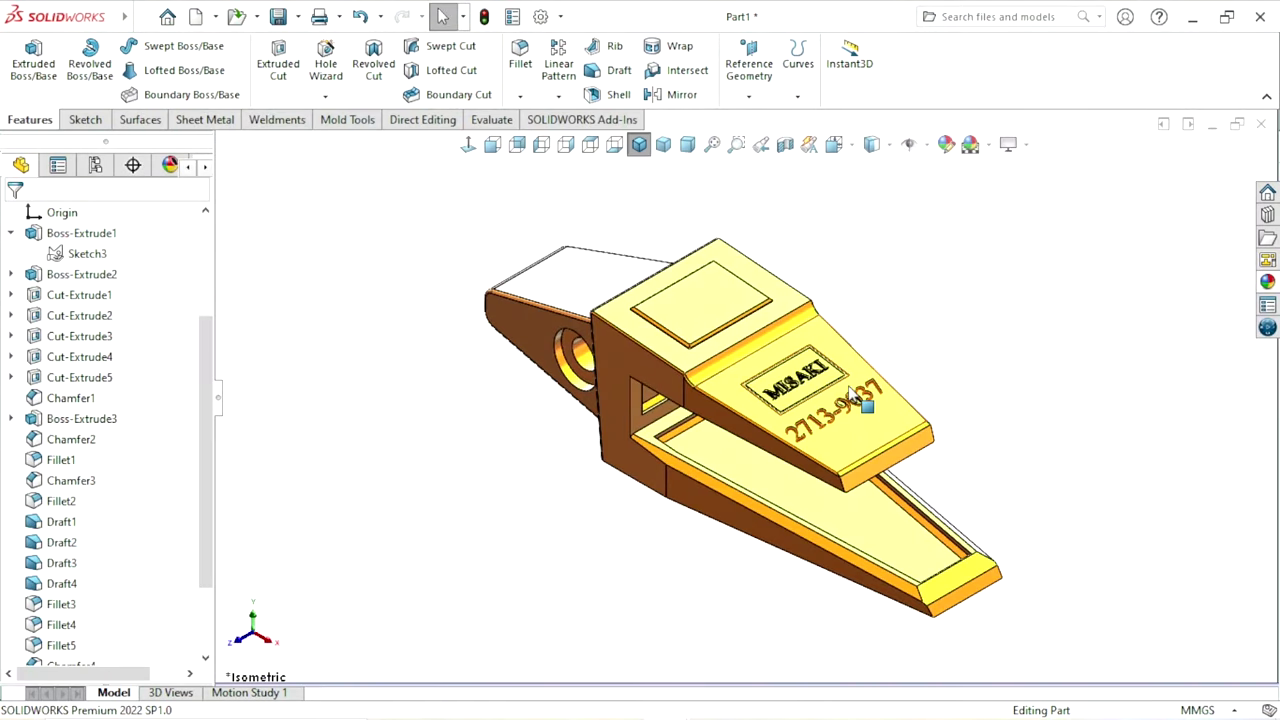
scroll(858, 400, up, 2)
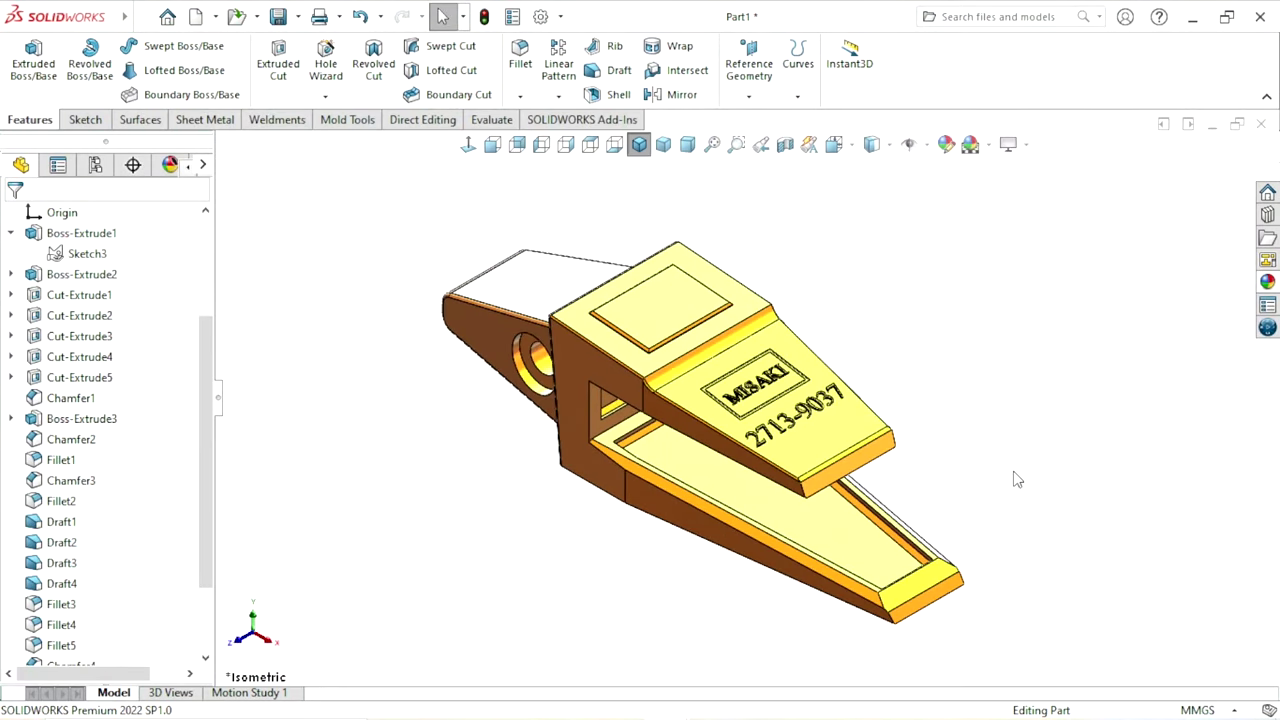